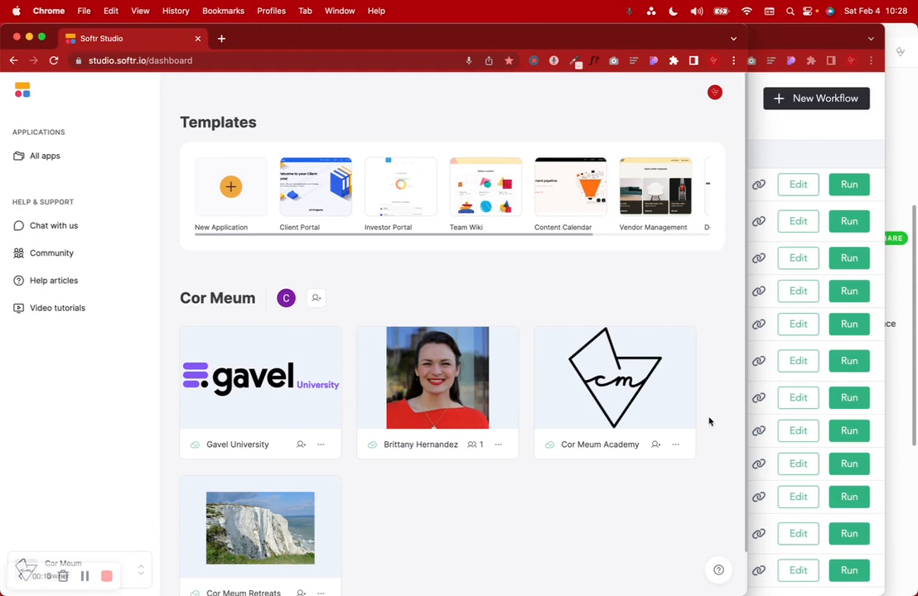
Step: Start a new application from the blank template and postpone connecting a data source
left_click(231, 190)
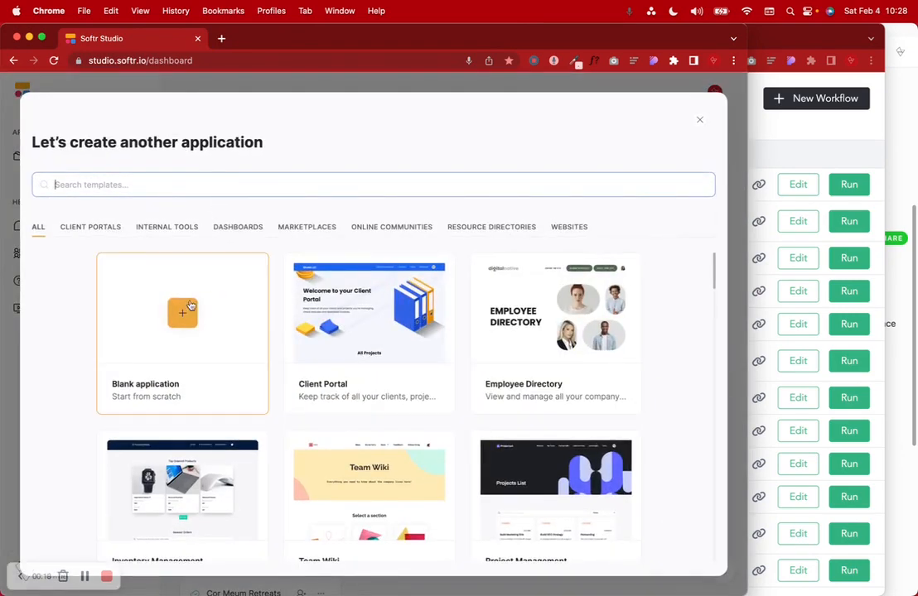
left_click(187, 312)
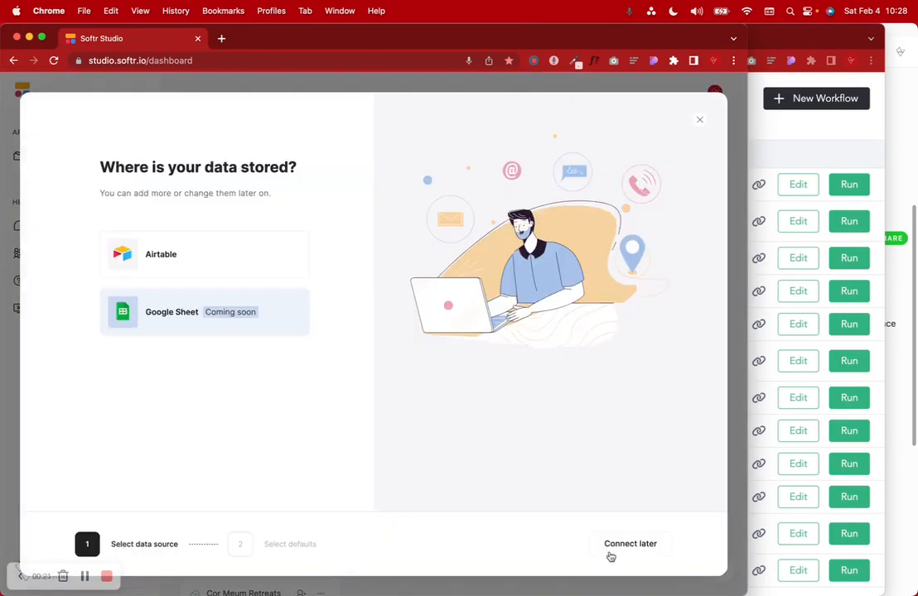
left_click(611, 550)
Step: Exclude every optional pre-built page, keeping only Home, and create the application
scroll(426, 341, "down", 3)
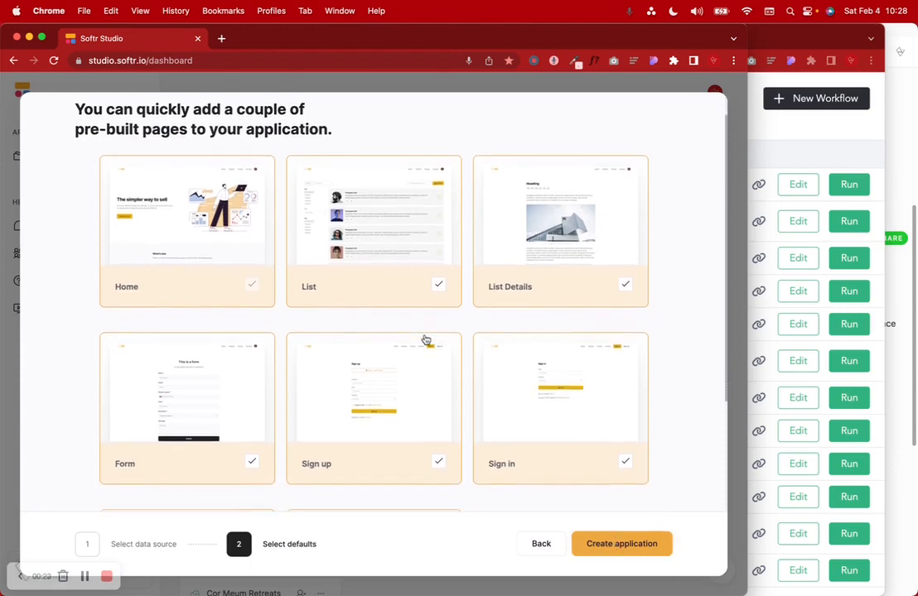
left_click(437, 264)
left_click(594, 275)
left_click(592, 449)
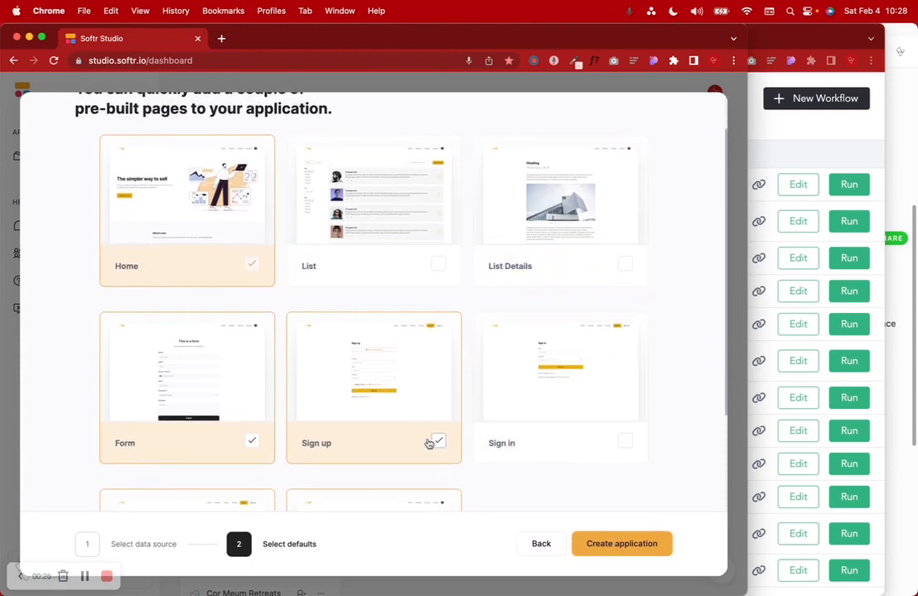
left_click(430, 441)
left_click(246, 441)
scroll(240, 446, "down", 1)
scroll(240, 464, "down", 3)
left_click(232, 497)
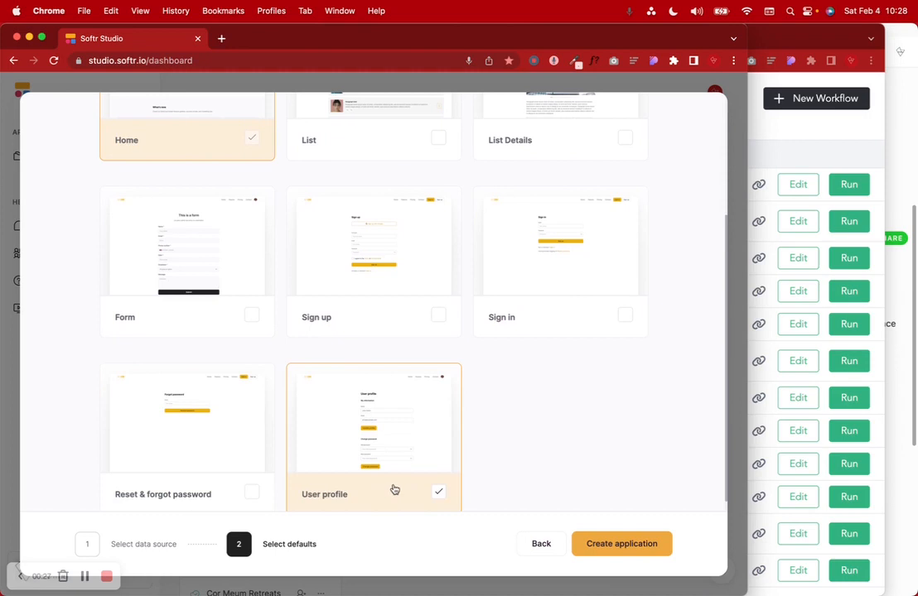
left_click(392, 488)
scroll(390, 488, "down", 1)
left_click(621, 544)
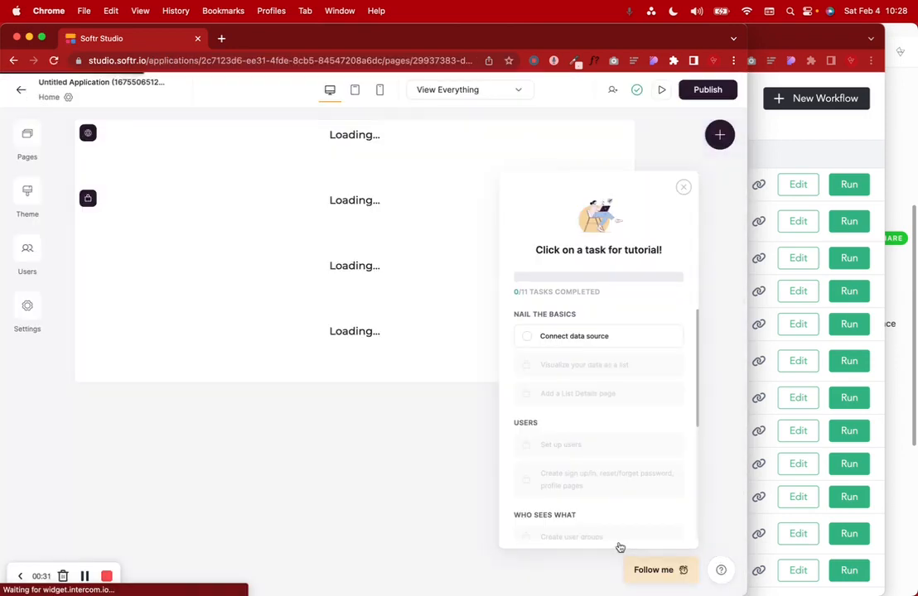
Step: Dismiss the tutorial checklist and rename the application to "Blank Application"
left_click(681, 190)
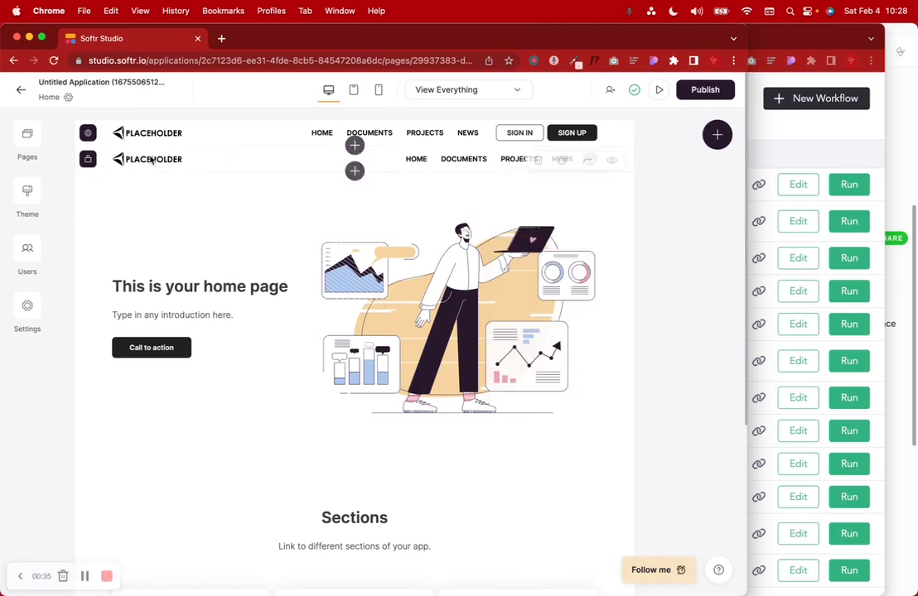
left_click(150, 81)
triple_click(150, 82)
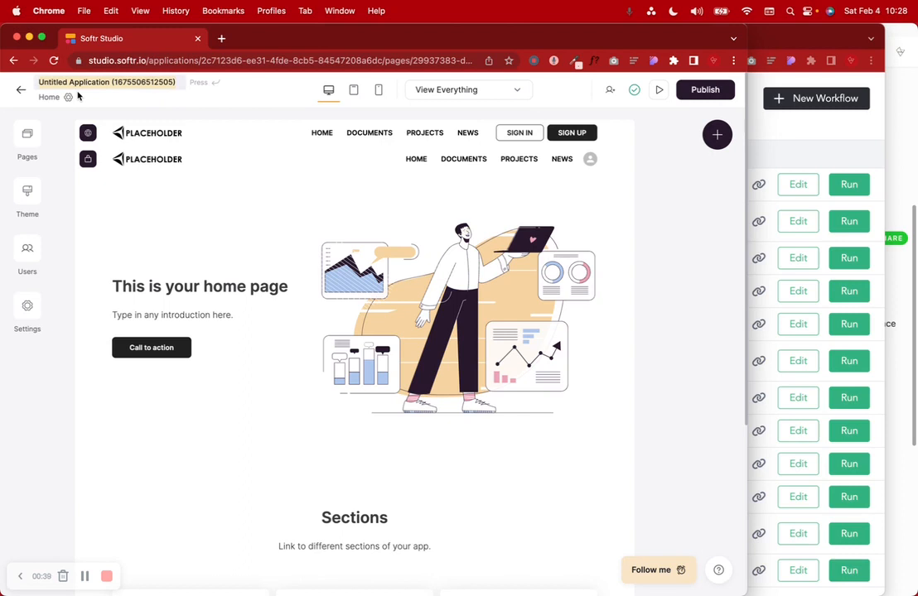
type("Blank Application")
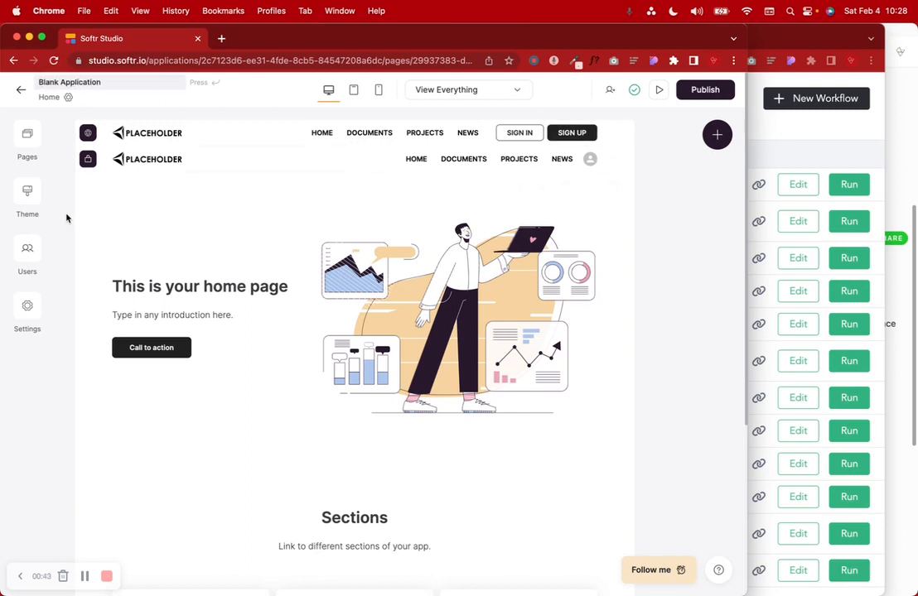
key("Return")
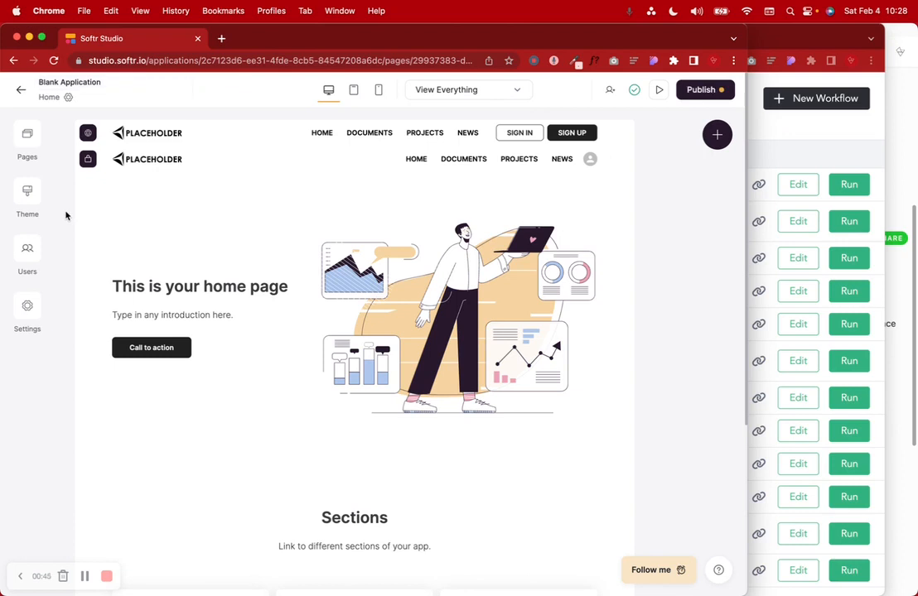
Step: Return to the dashboard, open the Gavel University application and show its general settings
left_click(20, 90)
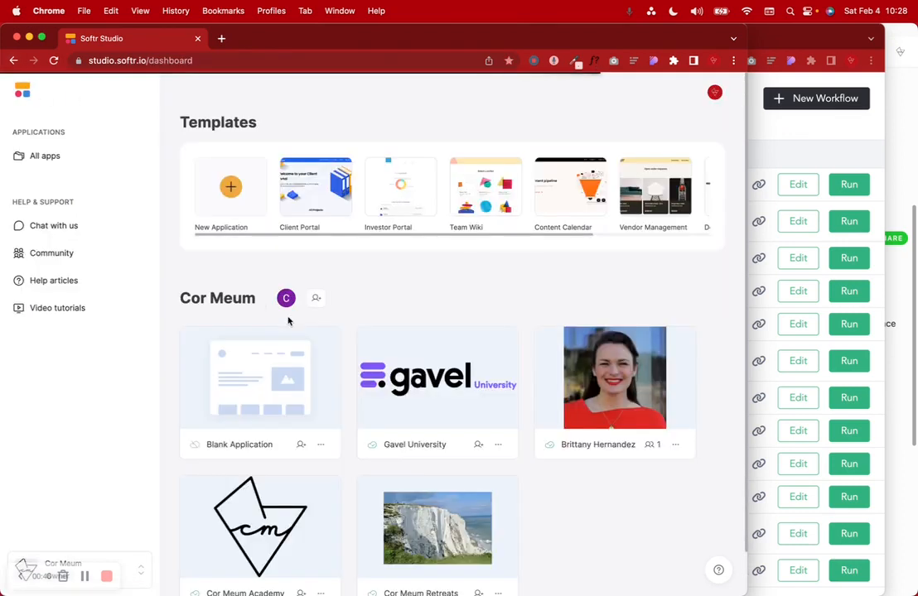
left_click(443, 361)
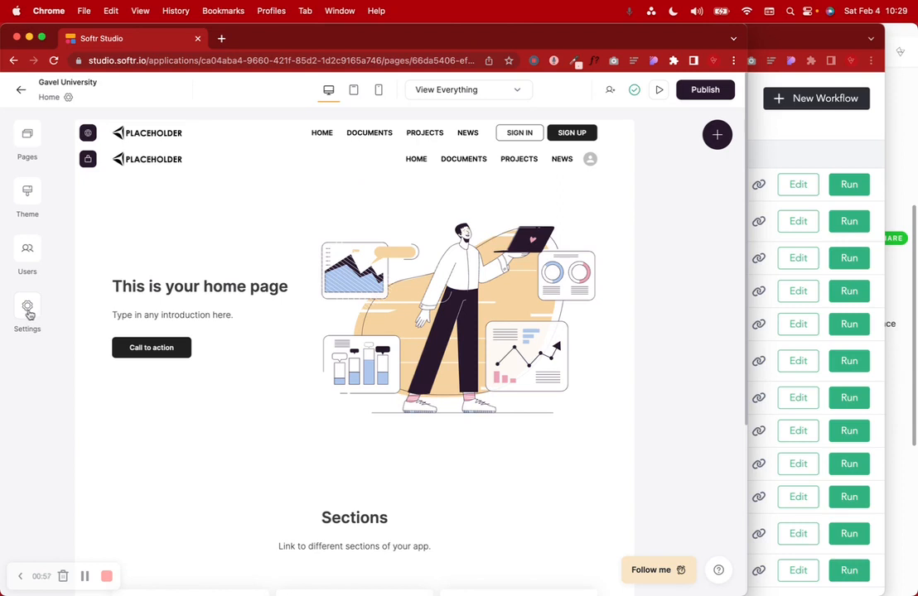
left_click(28, 310)
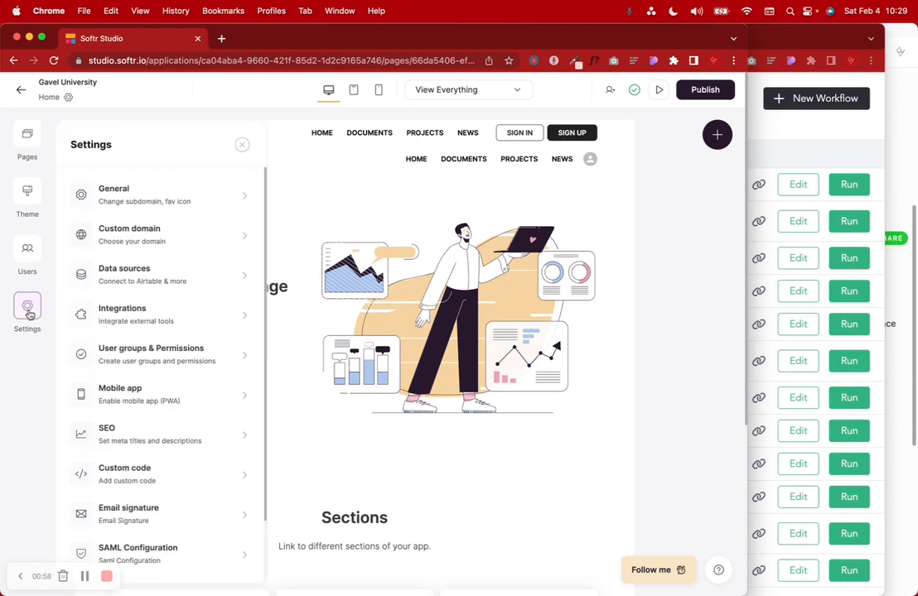
left_click(172, 200)
Step: Review the subdomain and its explanation, along with the favicon and Softr branding options, in the general settings
double_click(77, 246)
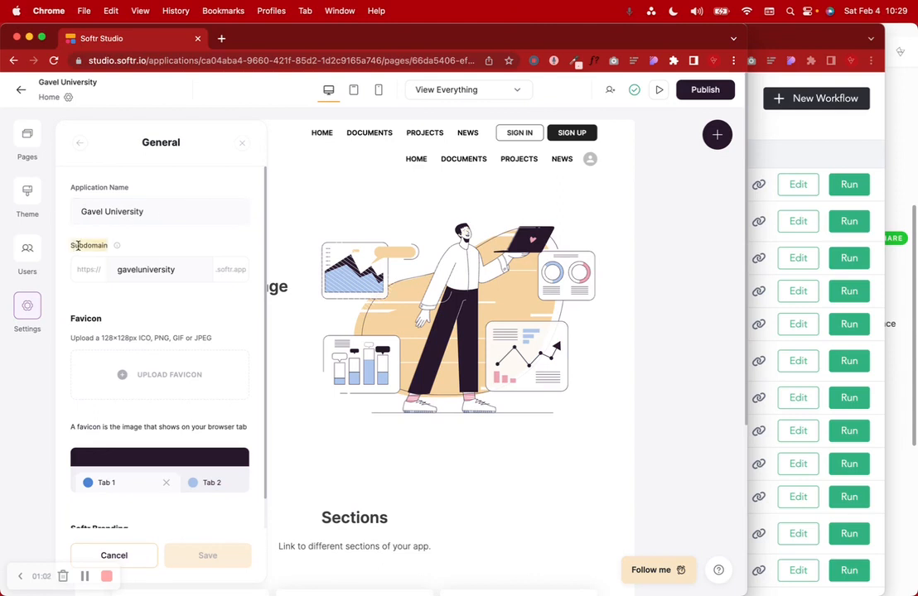
left_click(198, 269)
double_click(198, 269)
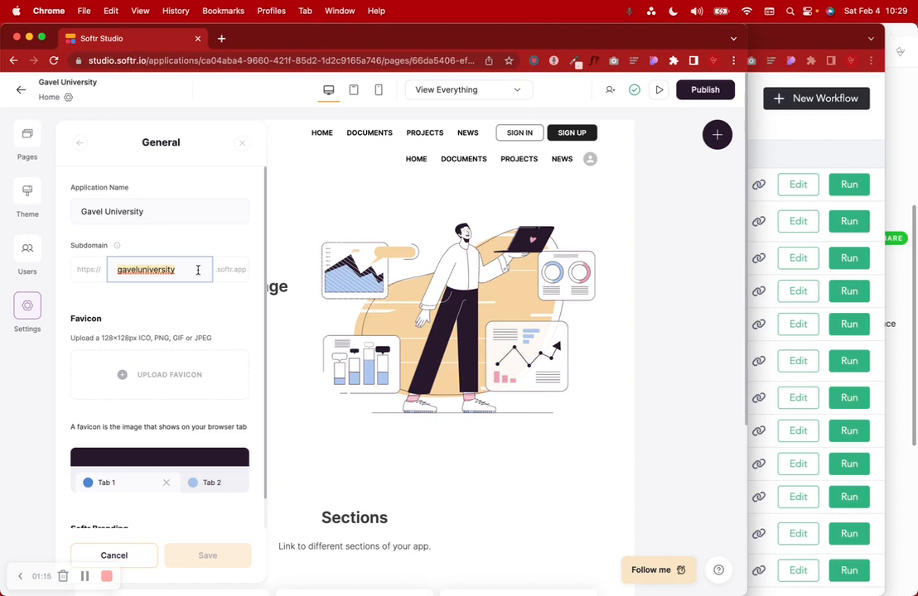
left_click(197, 269)
left_click_drag(76, 246, 109, 248)
mouse_move(119, 249)
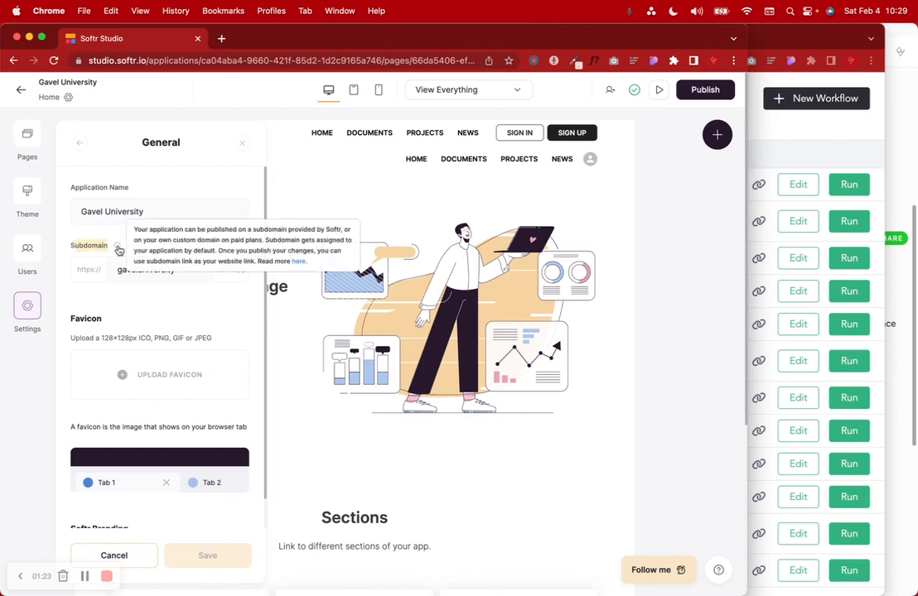
left_click(178, 313)
scroll(177, 313, "down", 3)
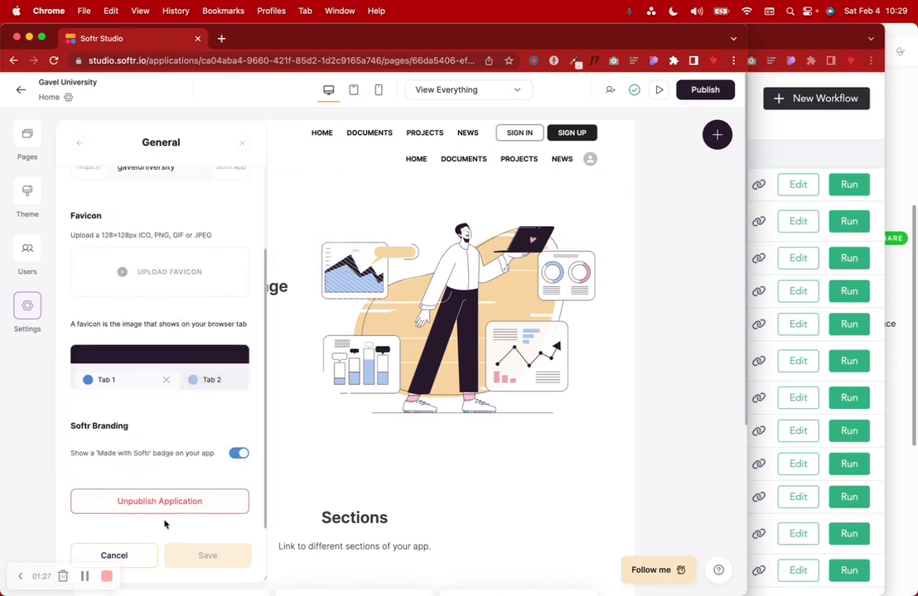
Step: Open the published site from its subdomain link, check its web address and return to the editor
left_click(701, 92)
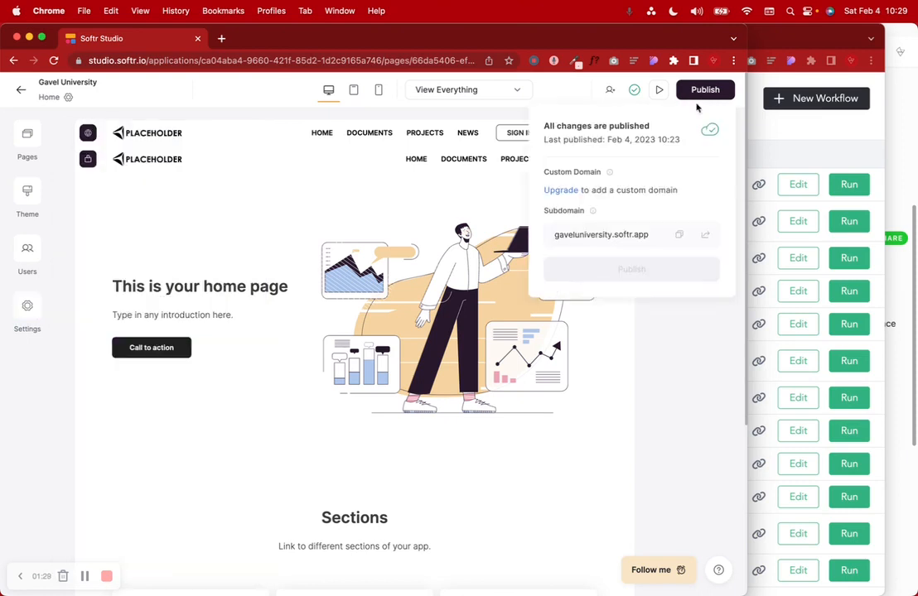
left_click(702, 238)
left_click(241, 59)
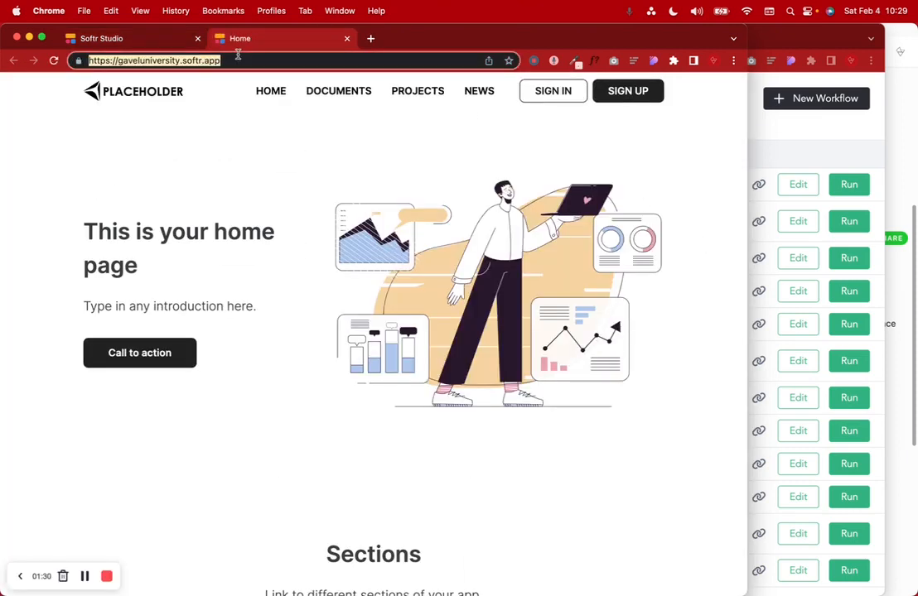
triple_click(192, 61)
left_click(151, 39)
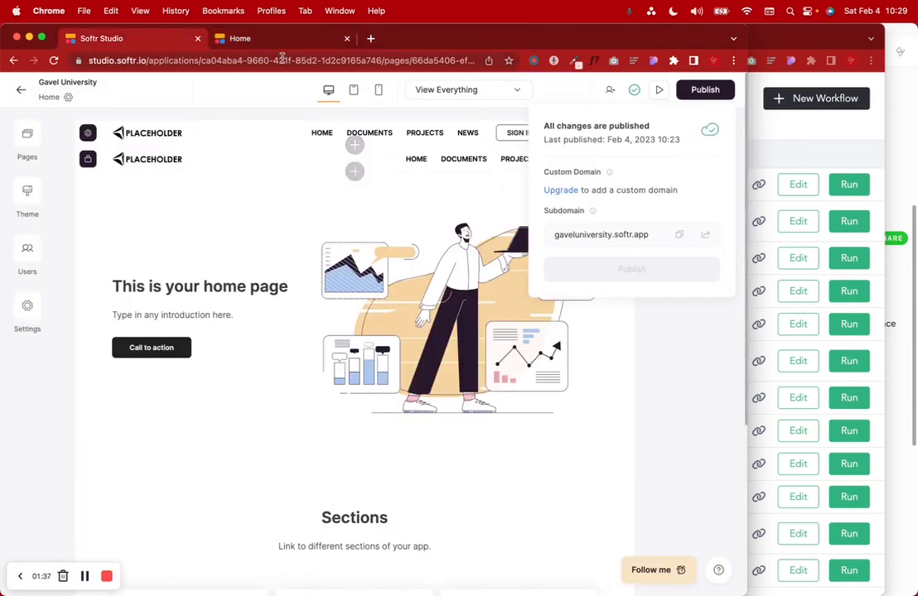
Step: Look through the published home page from start to end and go back to the editor
left_click(707, 91)
left_click(239, 38)
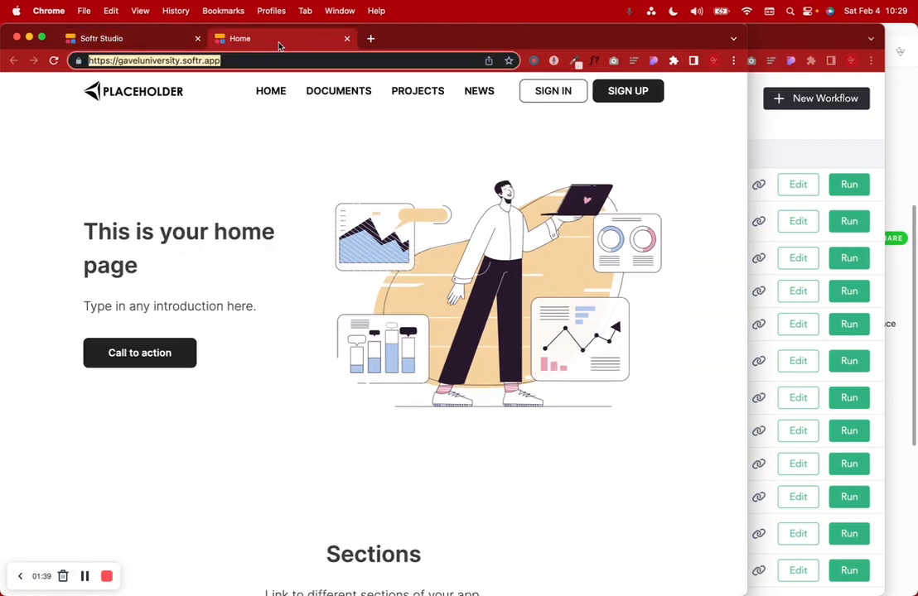
scroll(359, 395, "down", 5)
scroll(358, 395, "up", 5)
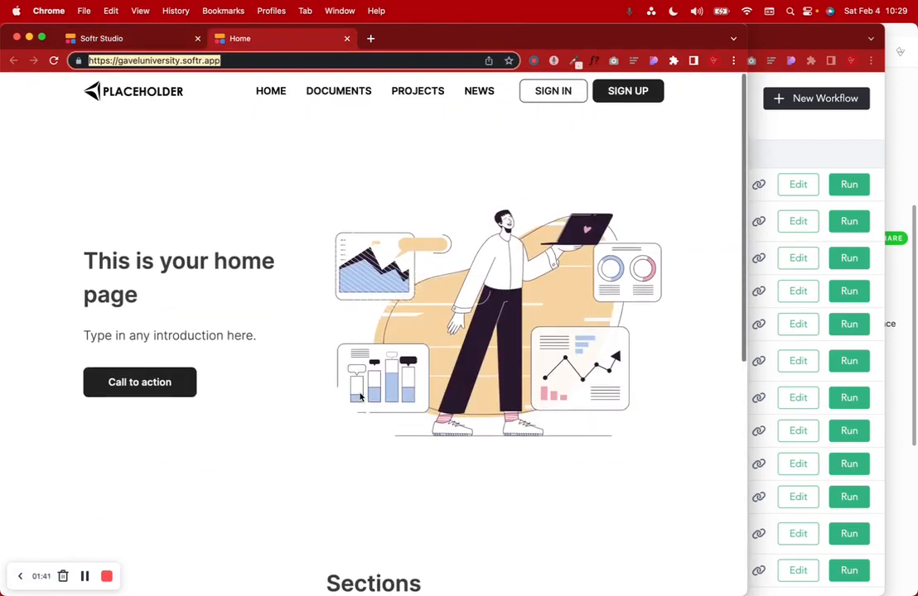
left_click(112, 39)
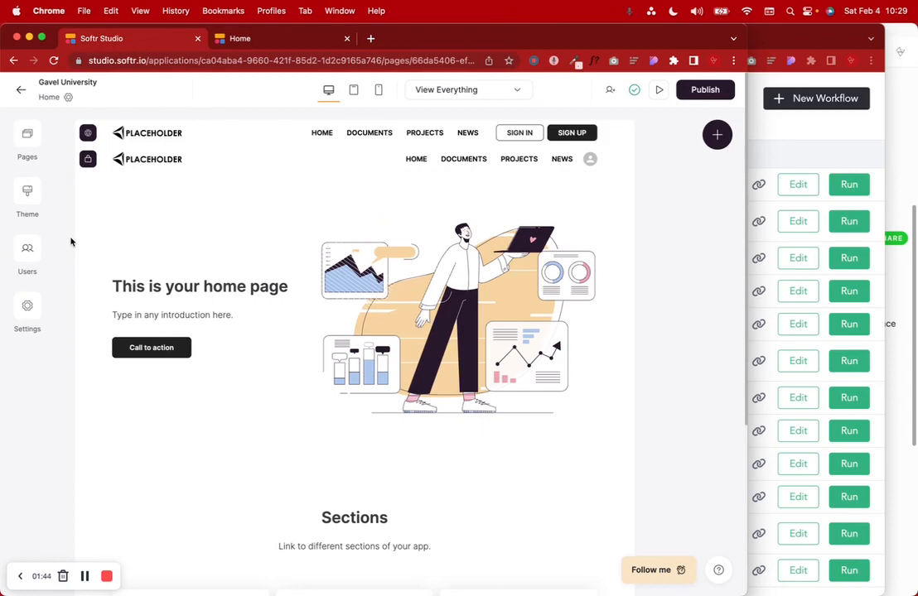
Step: Widen the browser window and look over the home page's blocks in the editor
left_click_drag(745, 27, 838, 18)
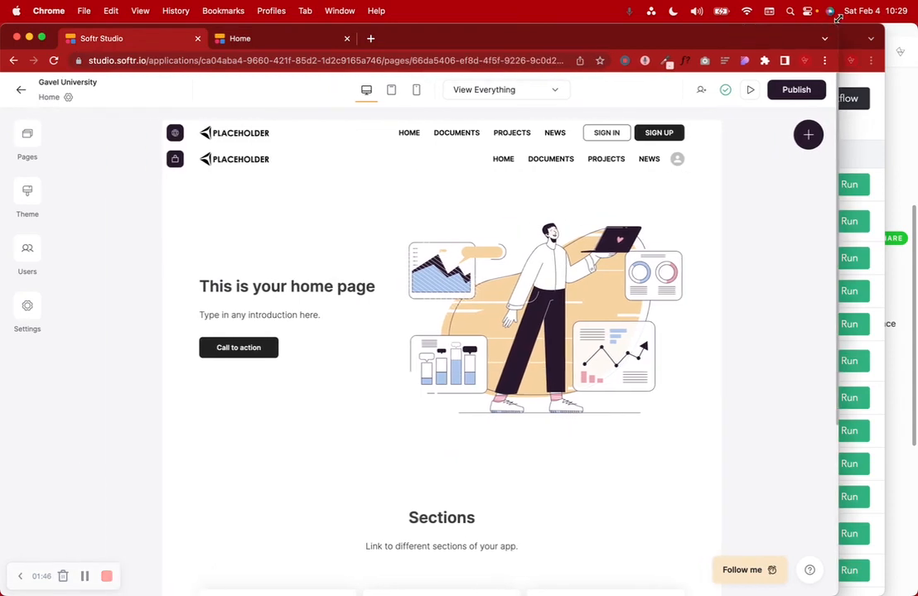
scroll(408, 438, "down", 2)
scroll(408, 439, "down", 4)
scroll(408, 439, "up", 6)
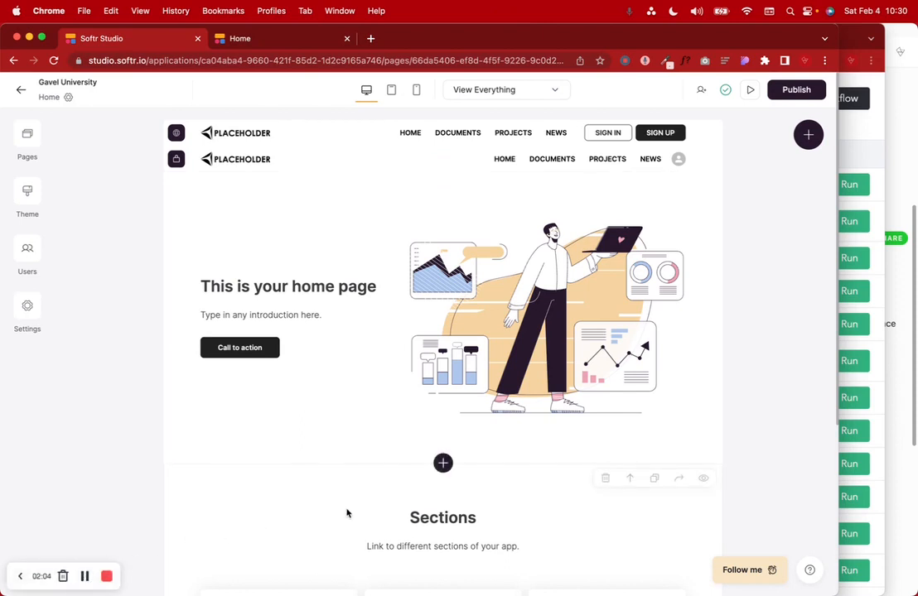
Step: Compare the published home page with its editable version in the editor
left_click(228, 38)
scroll(330, 317, "down", 3)
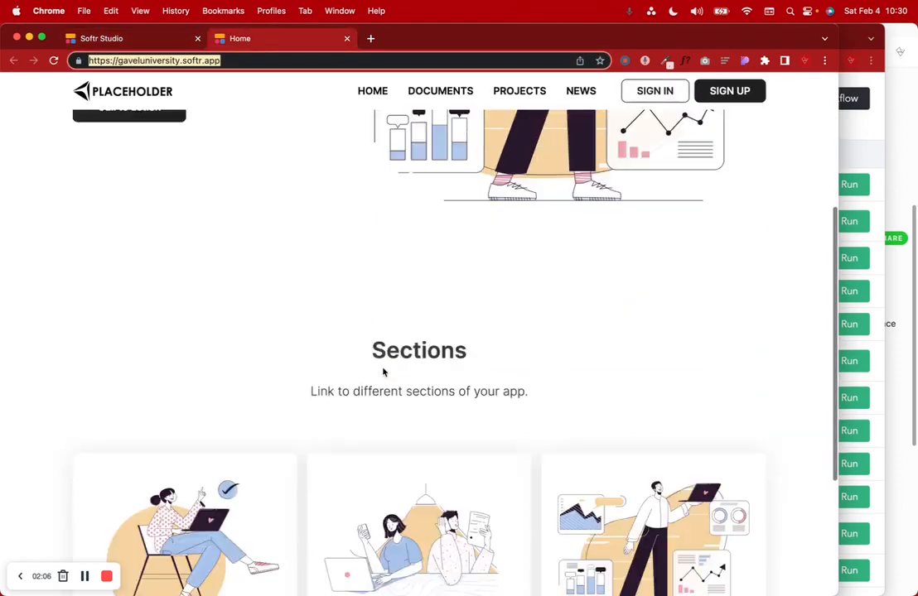
scroll(383, 371, "down", 3)
scroll(382, 372, "up", 10)
left_click(160, 38)
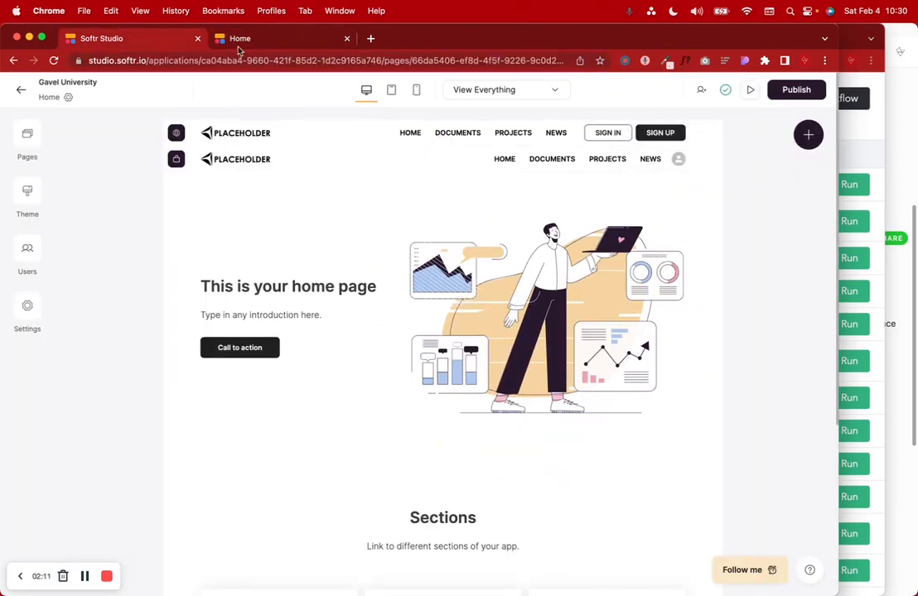
left_click(239, 39)
left_click(124, 39)
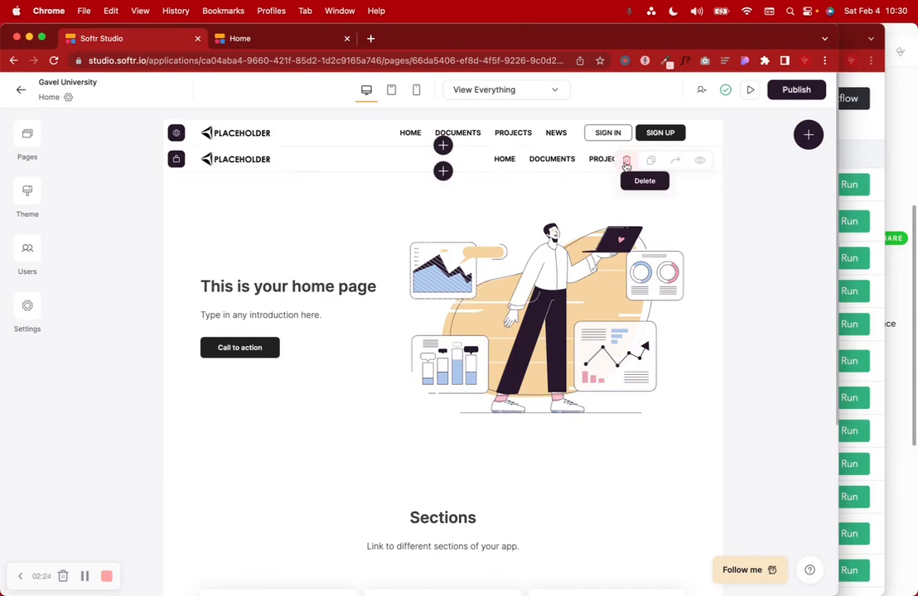
Step: Delete both placeholder header blocks from the home page
left_click(626, 162)
left_click(533, 363)
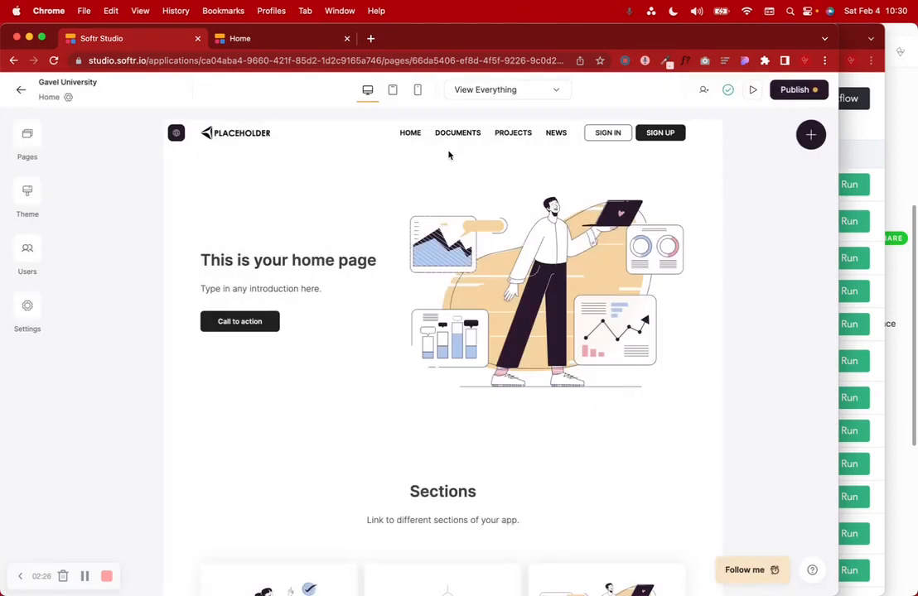
left_click(625, 135)
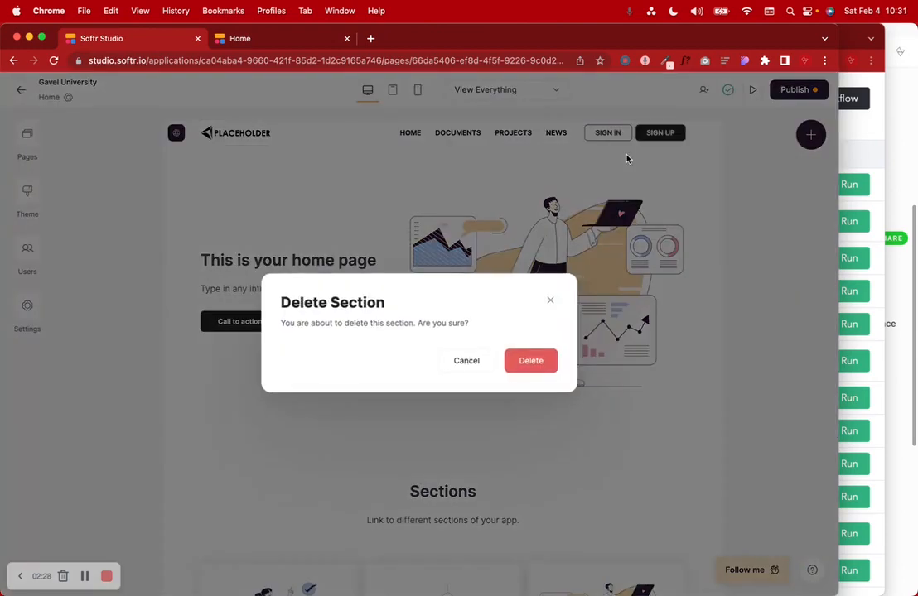
left_click(530, 362)
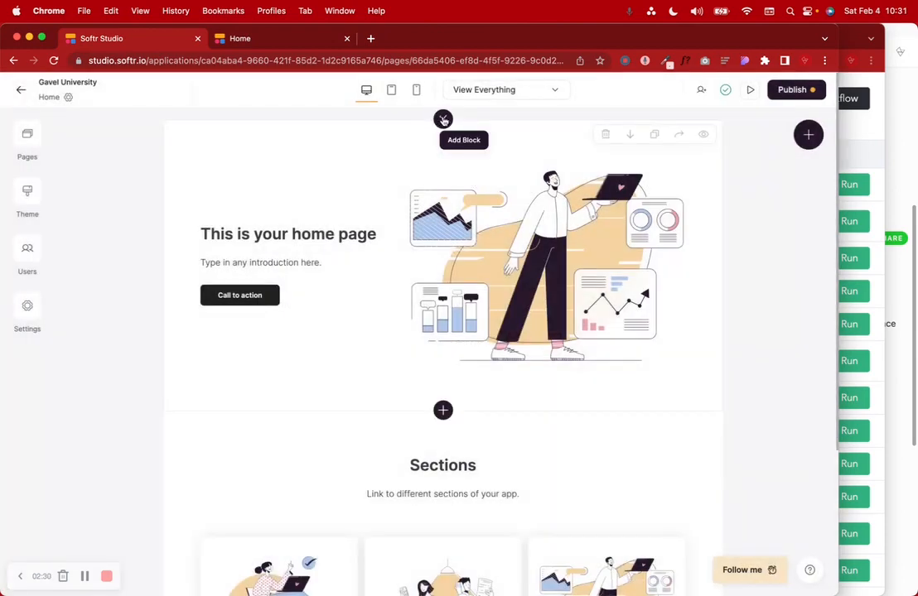
Step: Compare the static header previews and add the "Header with sublinks and button" block above the home page's hero section
left_click(443, 119)
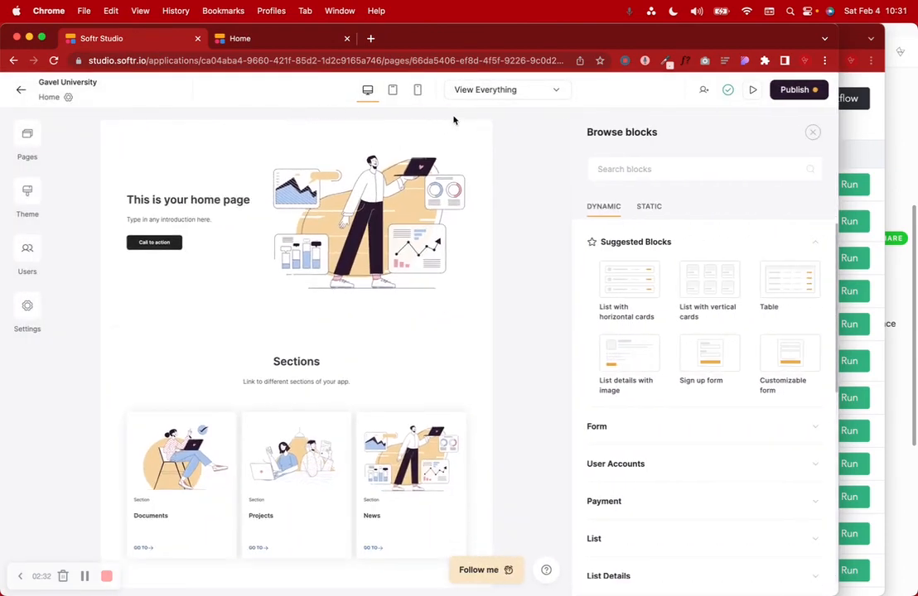
left_click(648, 208)
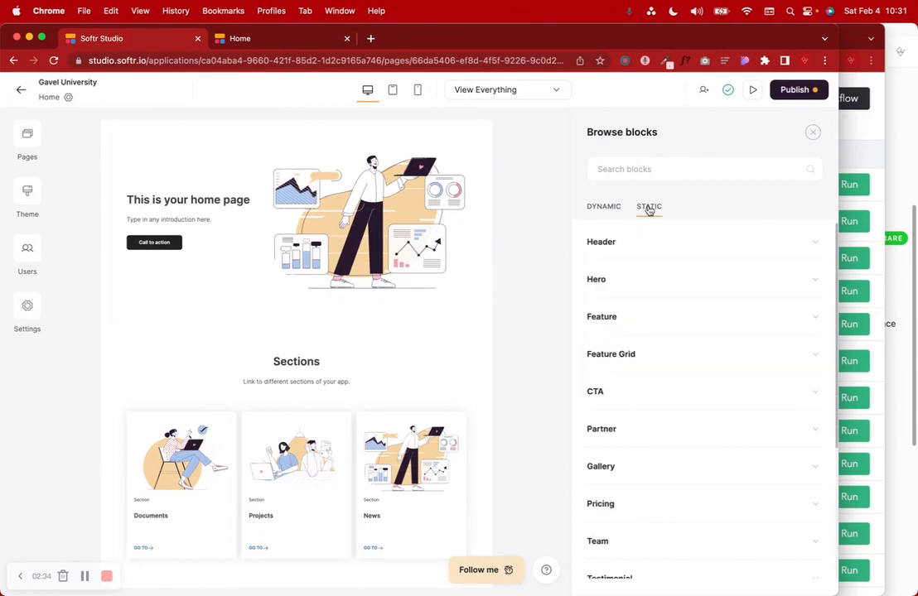
scroll(644, 247, "down", 1)
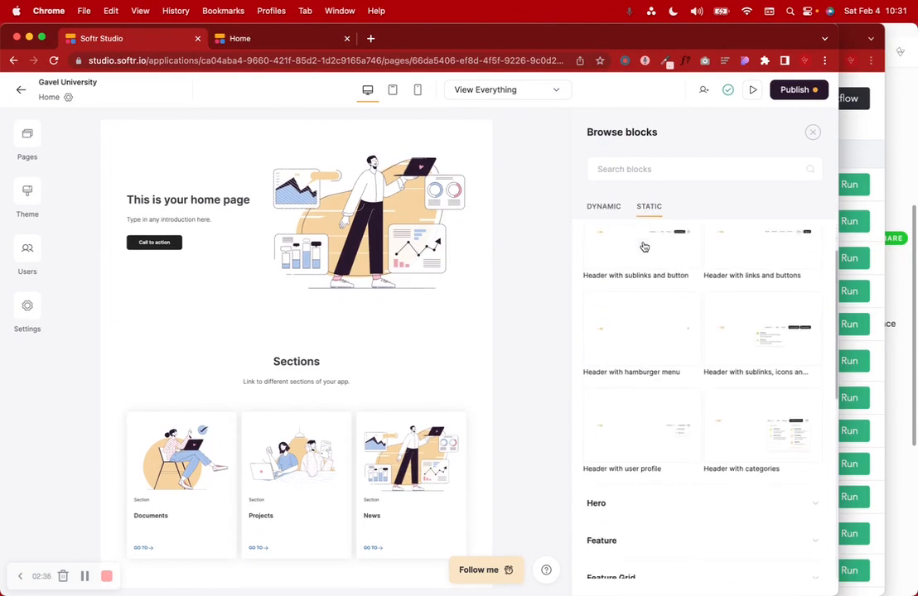
mouse_move(642, 252)
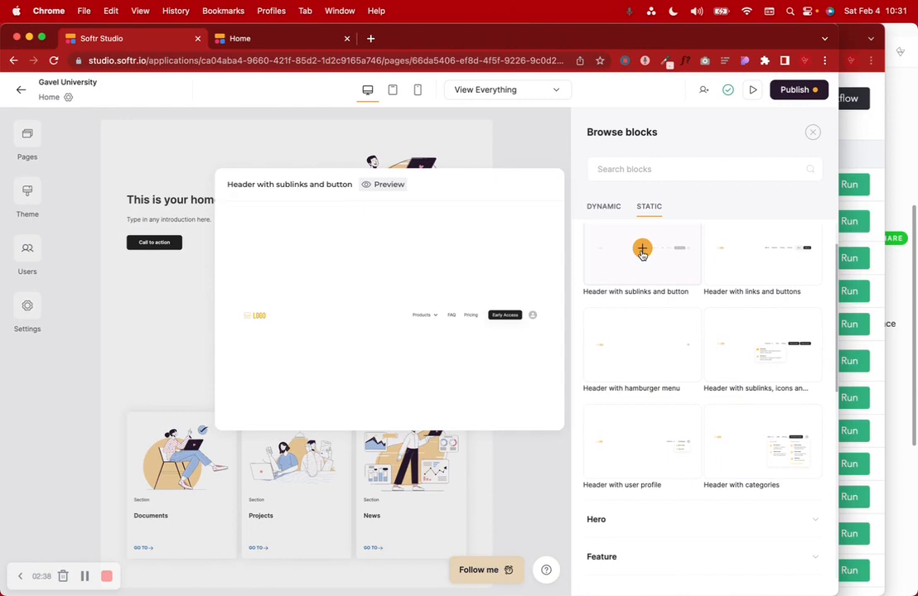
scroll(641, 257, "up", 2)
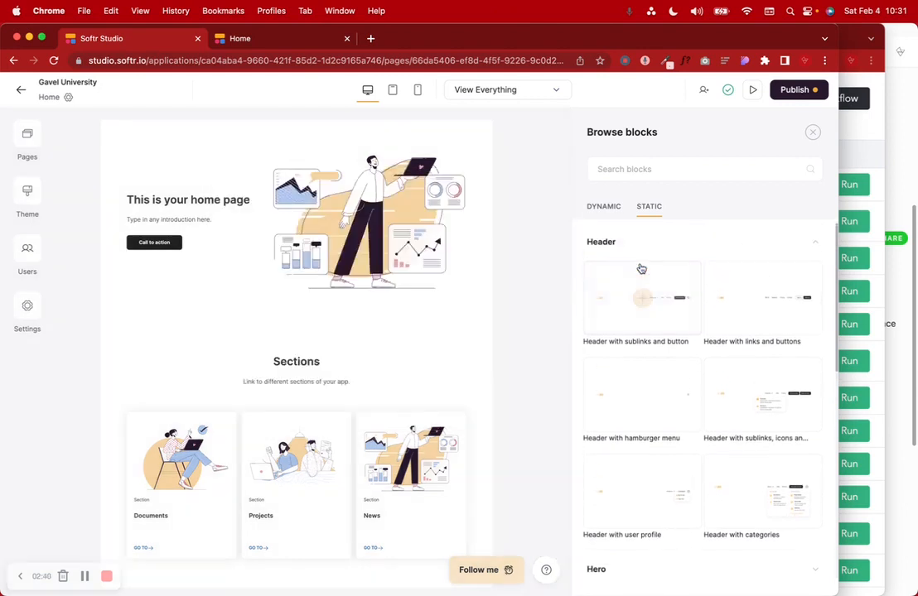
mouse_move(642, 307)
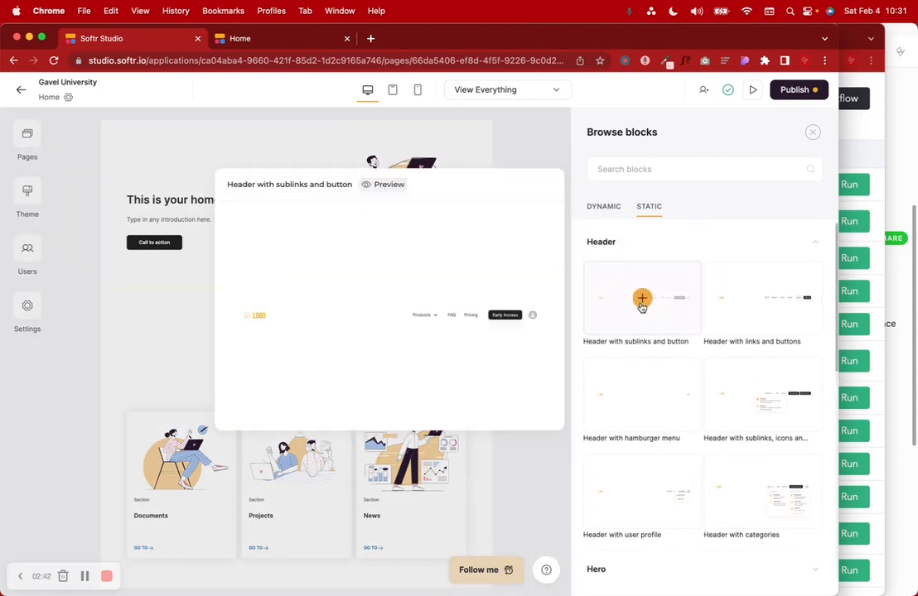
mouse_move(766, 303)
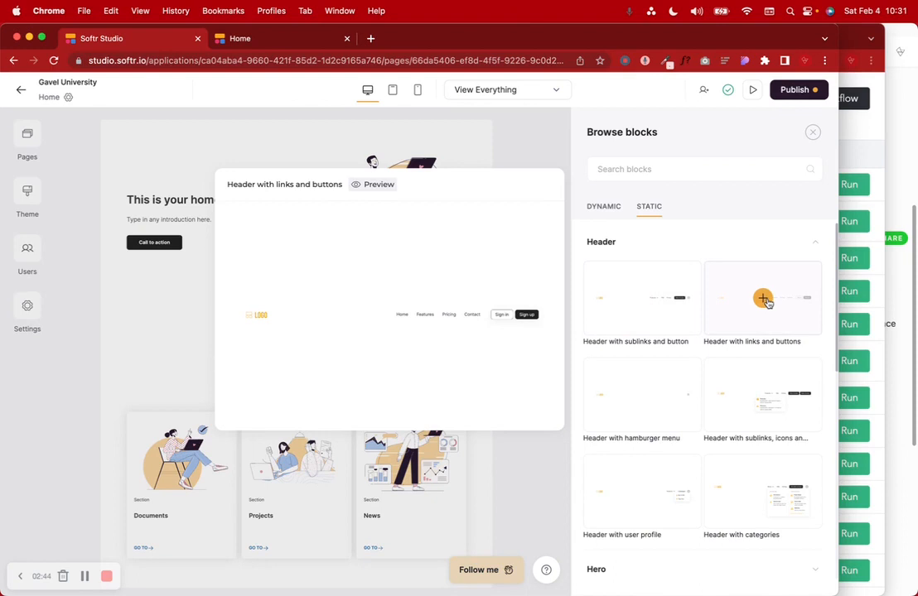
mouse_move(636, 399)
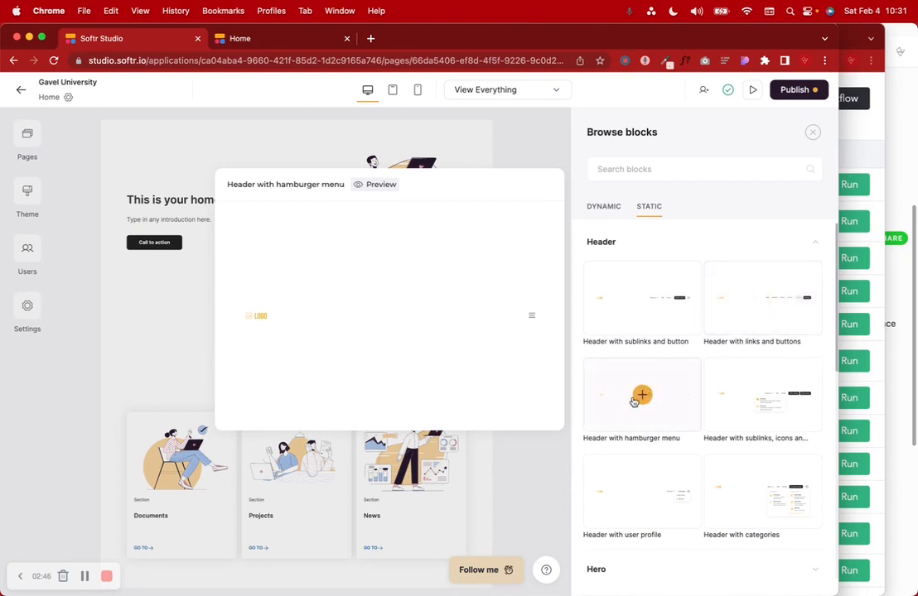
mouse_move(756, 398)
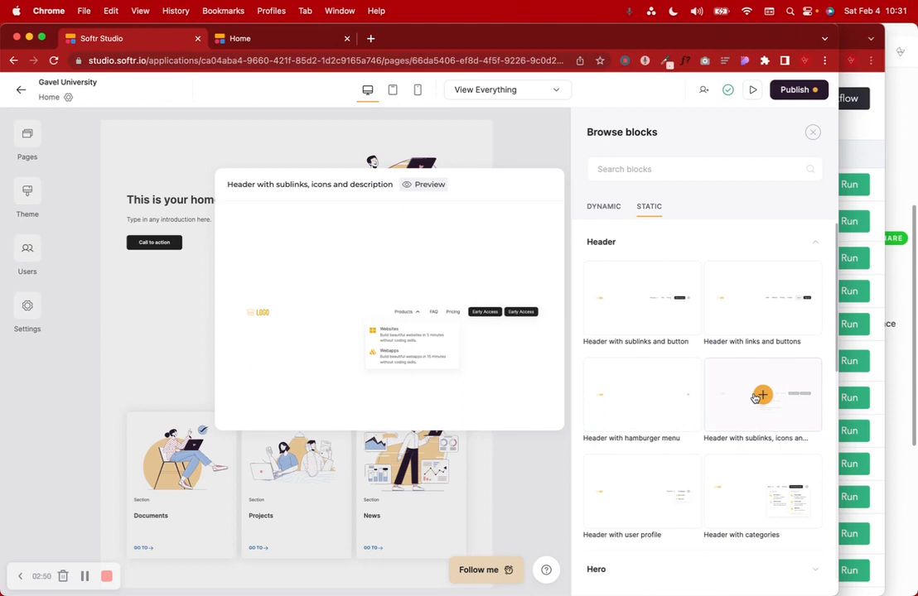
scroll(754, 398, "down", 2)
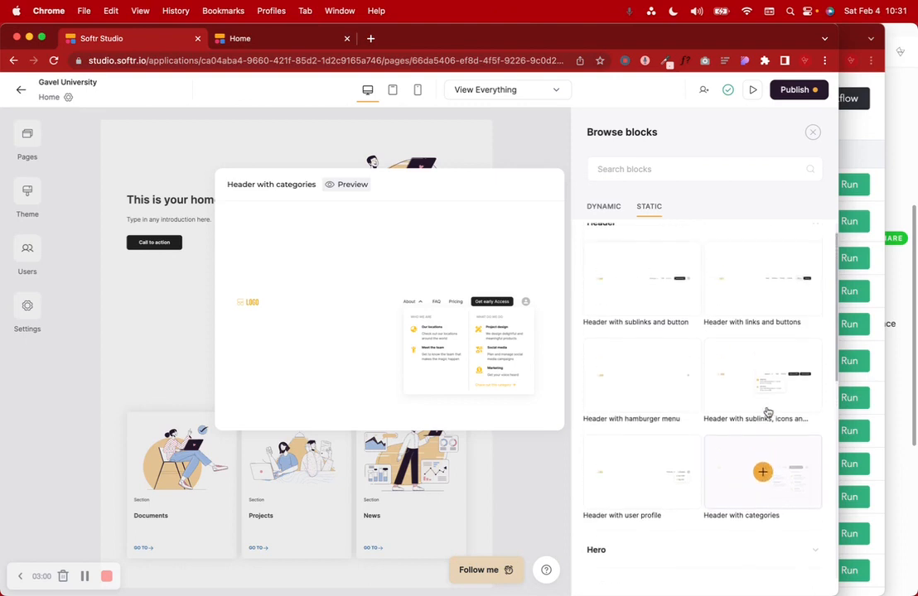
scroll(762, 410, "up", 2)
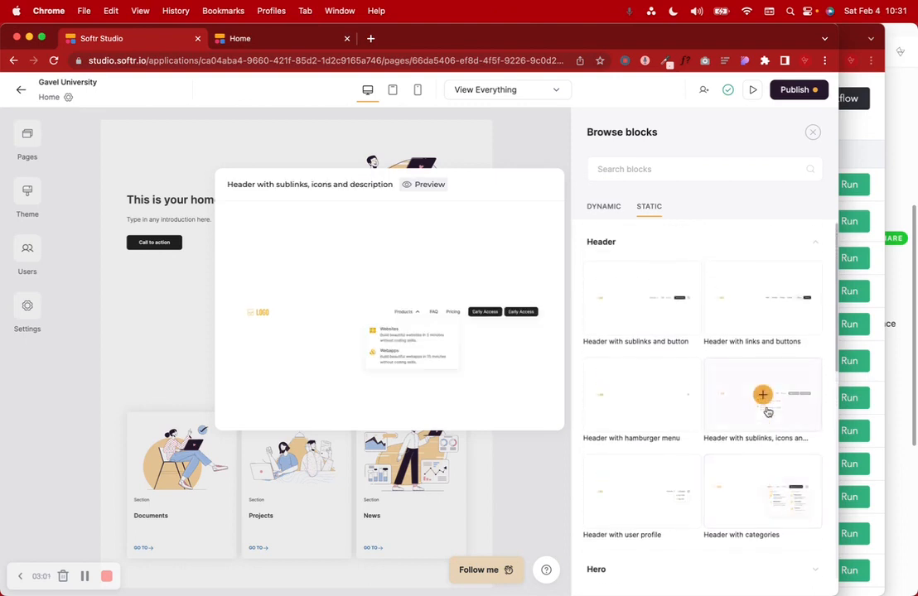
left_click(643, 299)
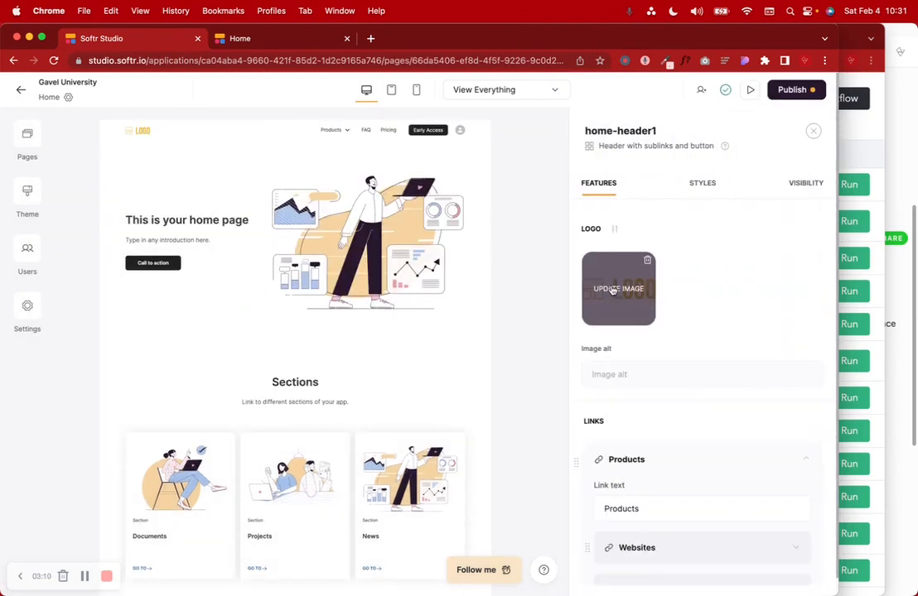
Step: Upload the Gavel University logo to the asset library and use it as the new header's logo
left_click(613, 289)
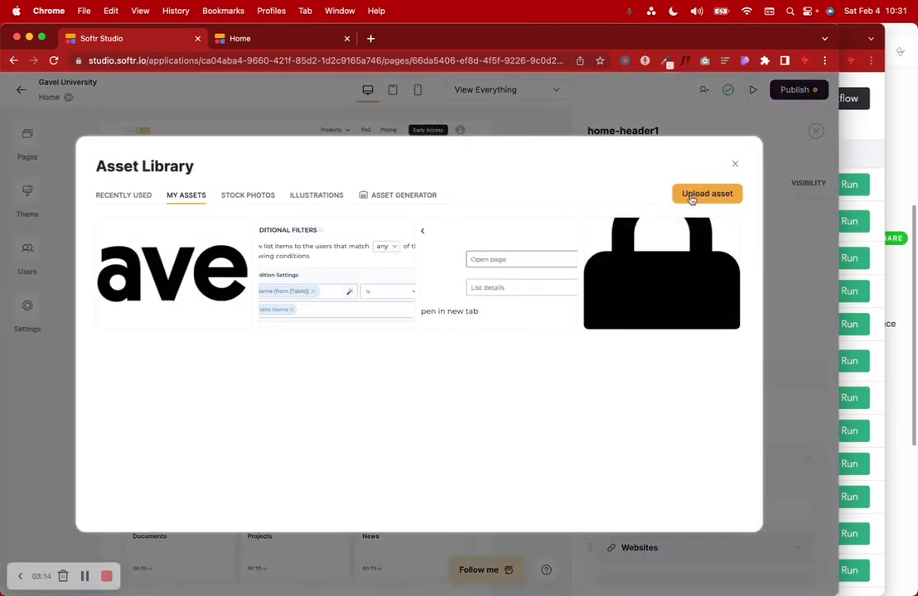
left_click(705, 193)
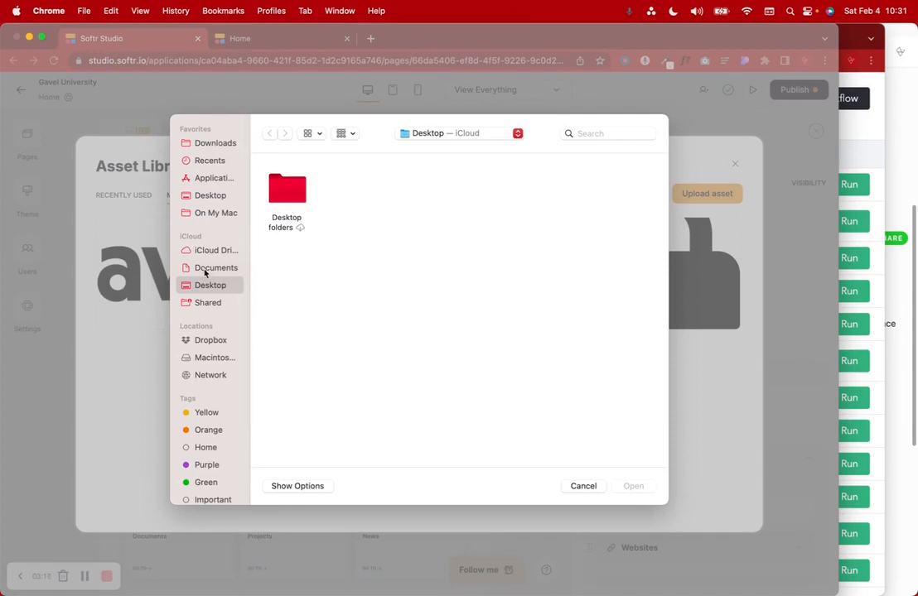
left_click(291, 196)
double_click(291, 197)
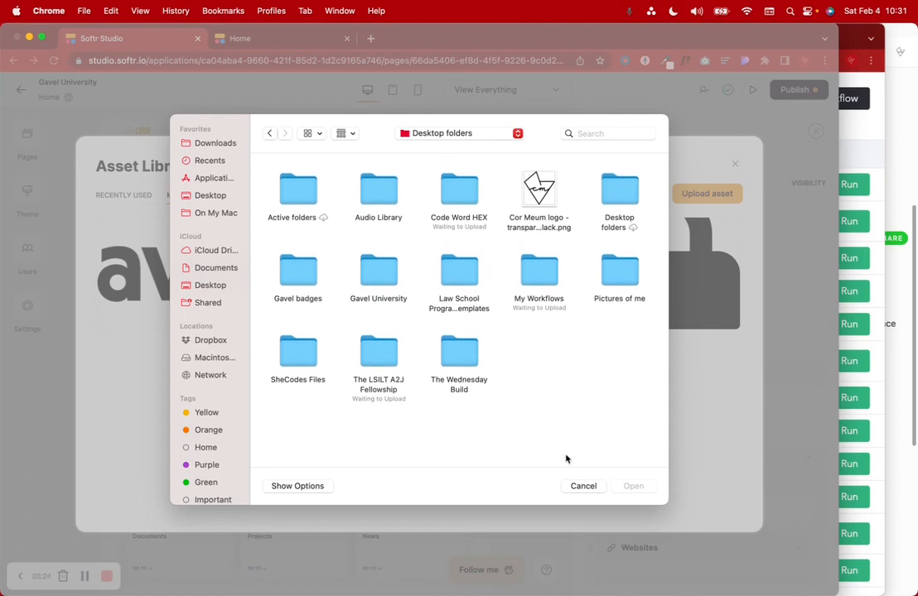
left_click(572, 486)
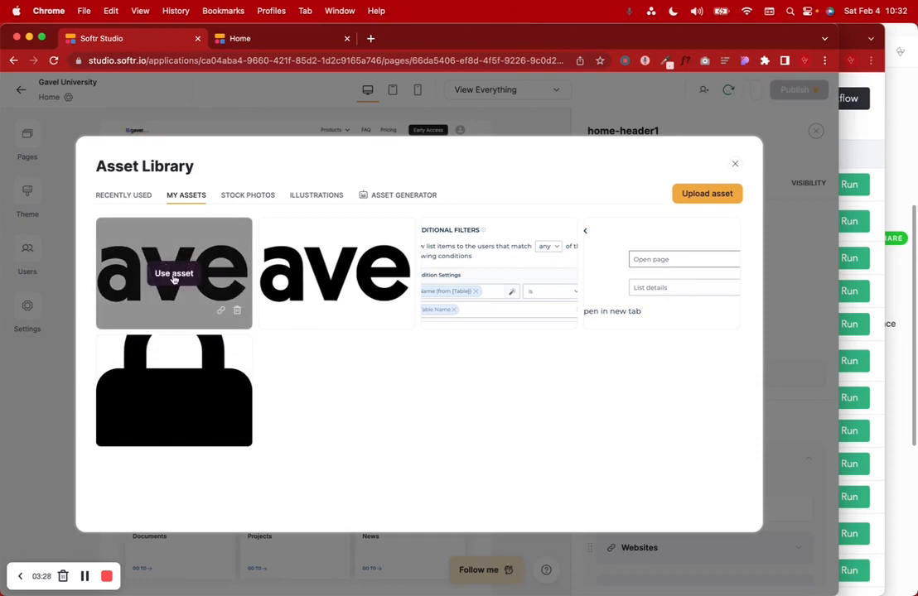
left_click(173, 273)
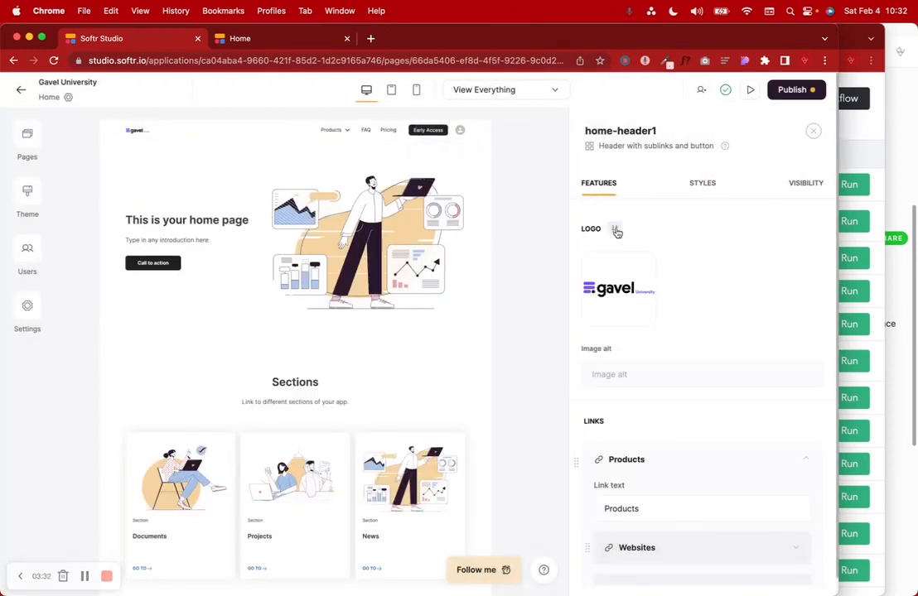
Step: Try several widths for the header logo, set it to 3XS and return to the header's settings
left_click(616, 233)
left_click(666, 219)
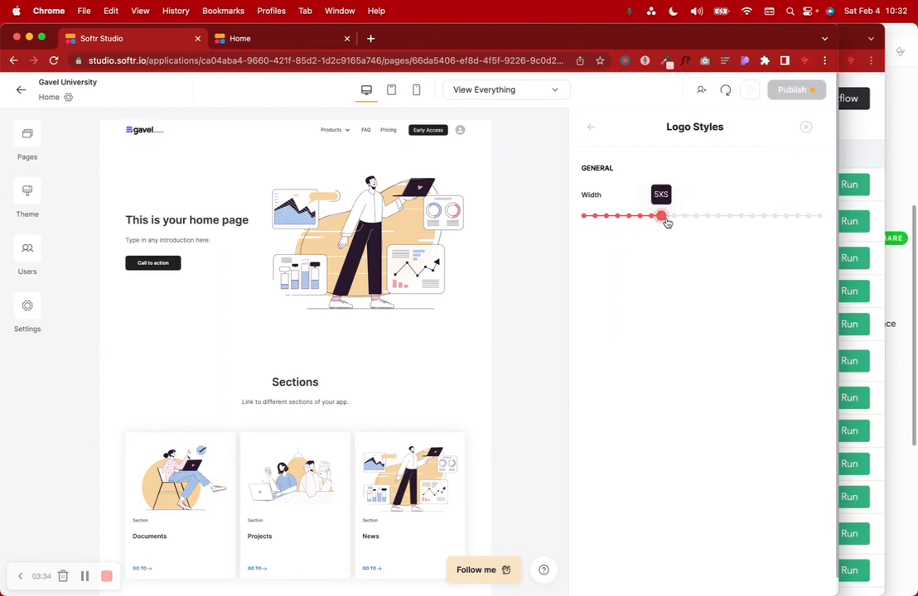
left_click(693, 218)
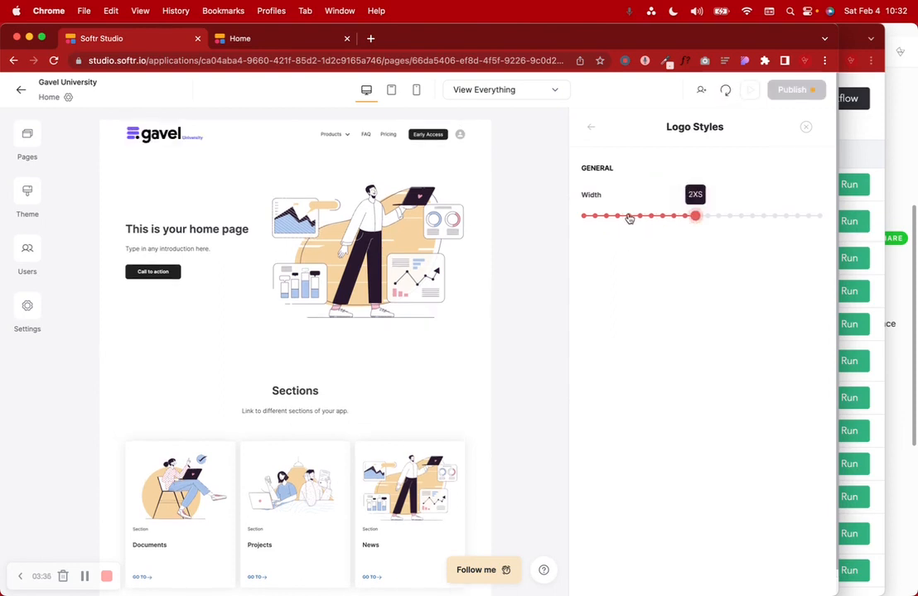
left_click(629, 218)
left_click(706, 217)
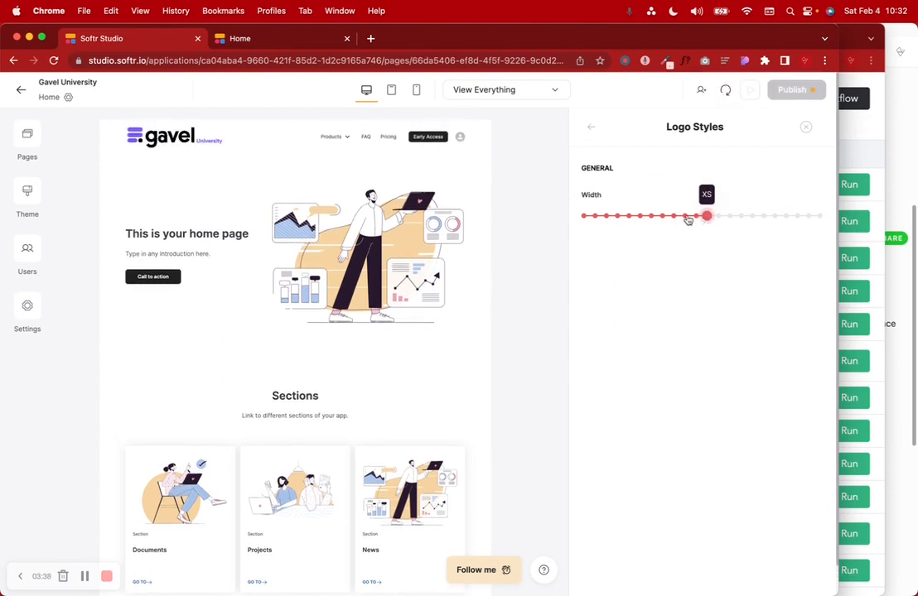
left_click(672, 216)
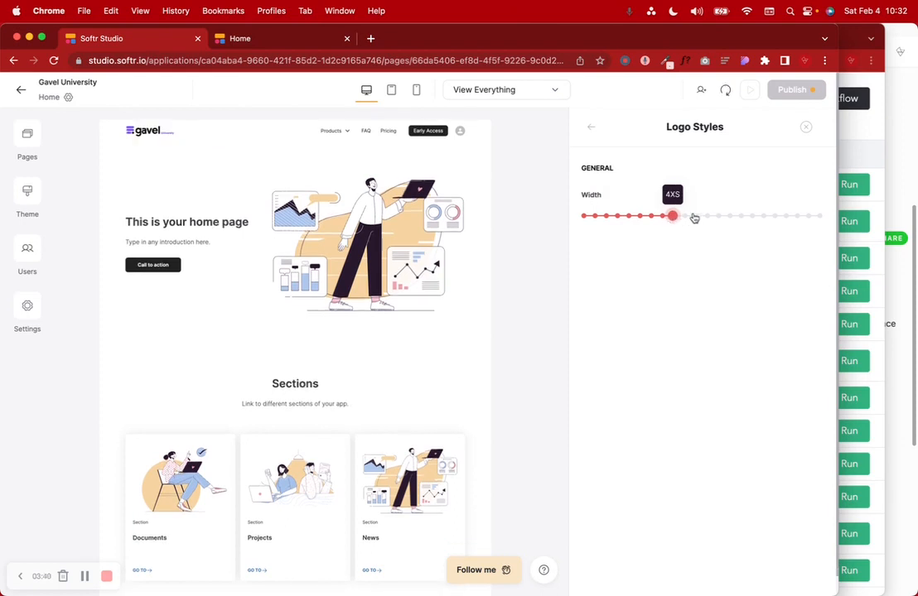
left_click(695, 217)
left_click(684, 217)
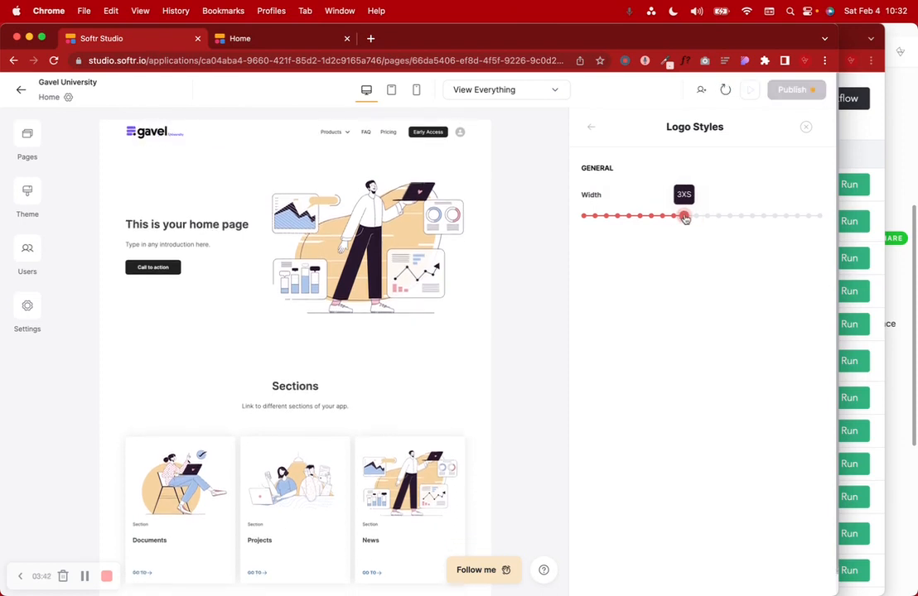
left_click(589, 128)
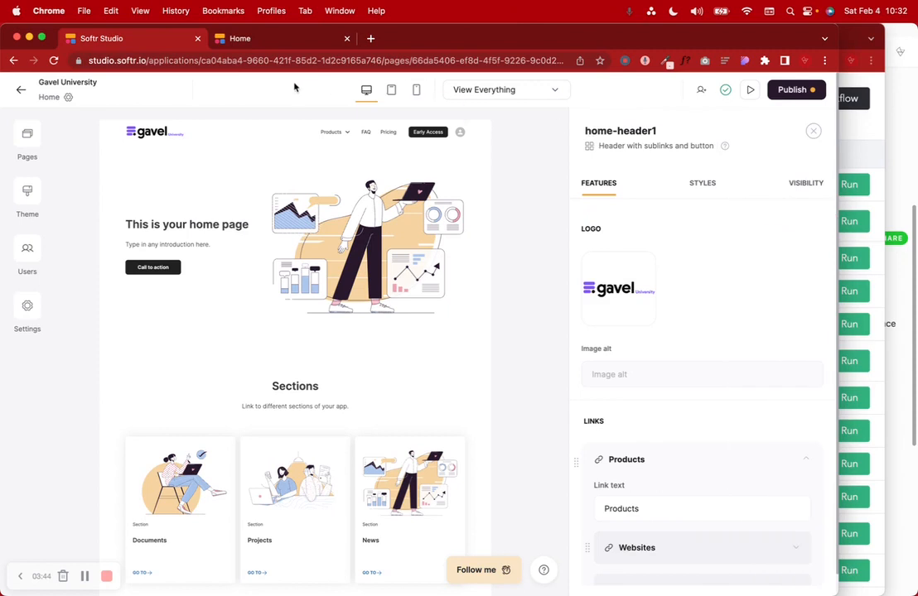
Step: Set the header block's top padding to XS and check the page's spacing
left_click(697, 187)
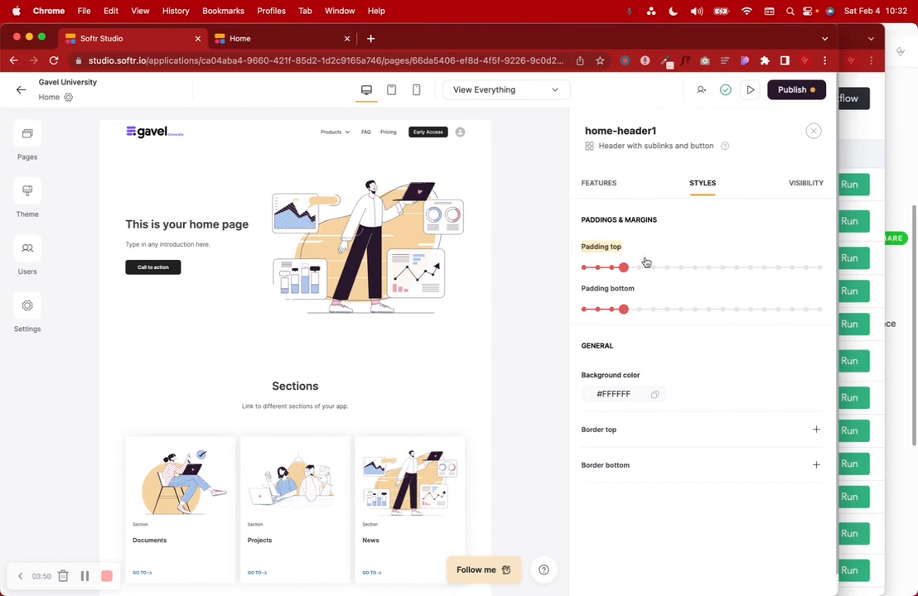
left_click(680, 268)
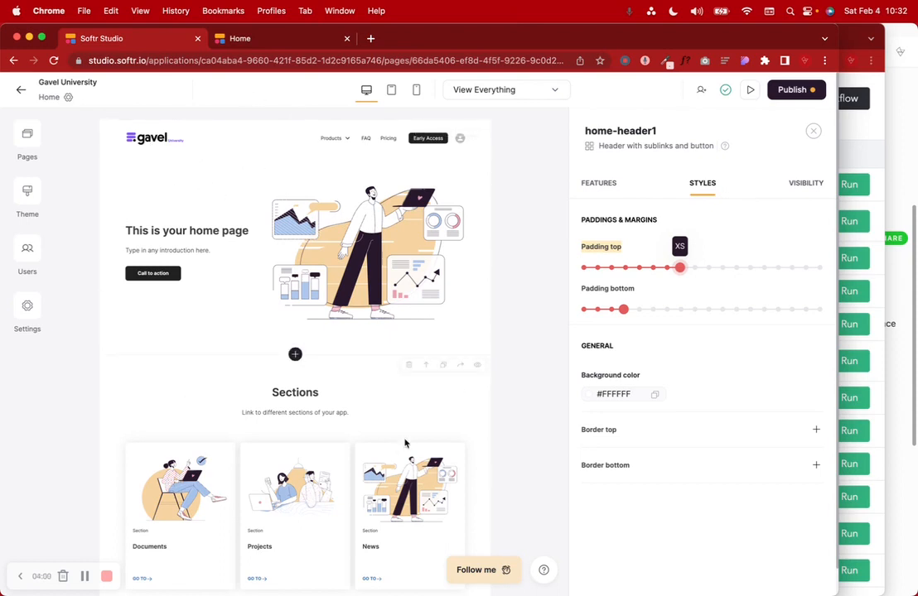
scroll(412, 424, "down", 2)
scroll(412, 424, "up", 2)
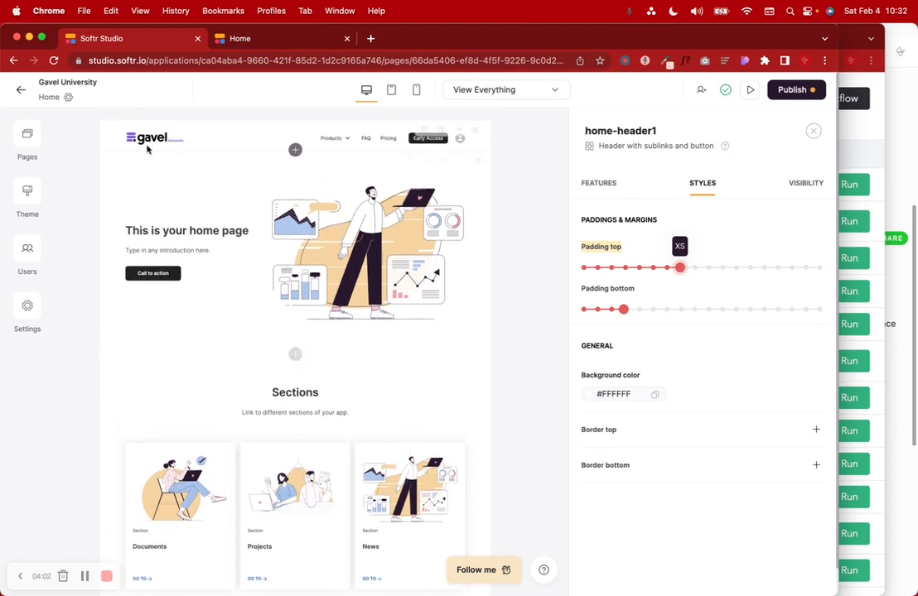
Step: Open the application's theme settings and read the note about default styles and colors for all blocks
left_click(26, 316)
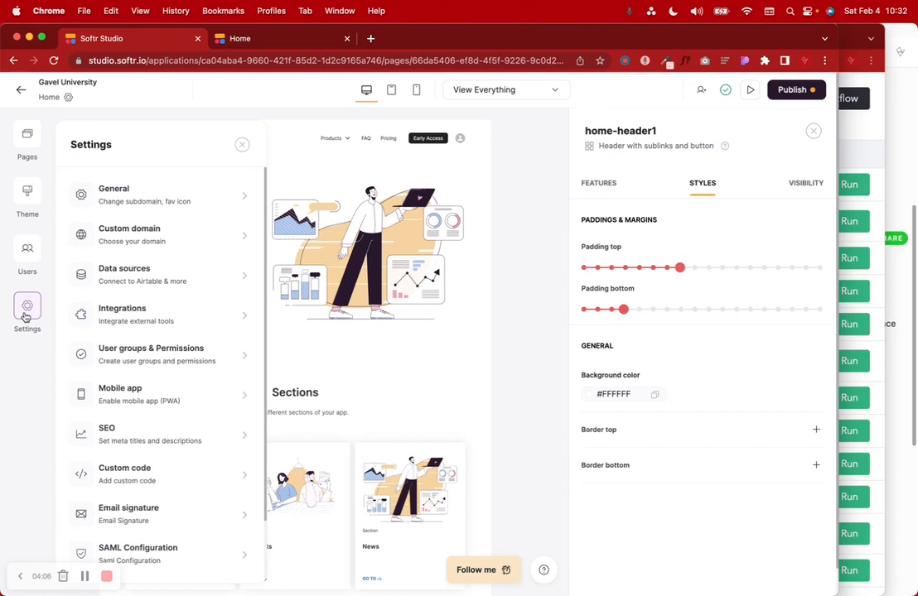
left_click(29, 192)
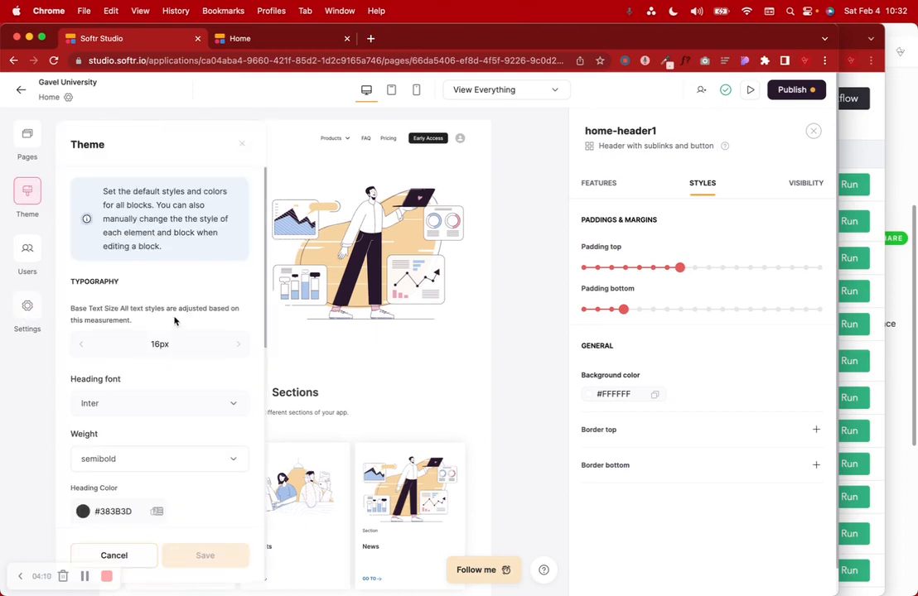
left_click_drag(198, 189, 151, 210)
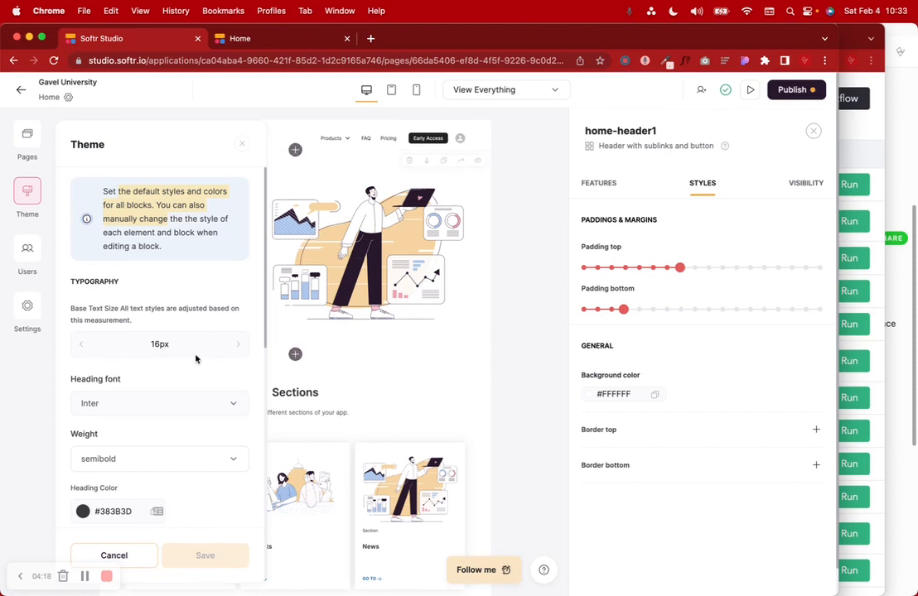
scroll(166, 336, "down", 1)
scroll(166, 336, "down", 2)
Step: Search the theme's heading fonts for "circular", clear the search and leave the theme settings without saving
left_click(129, 305)
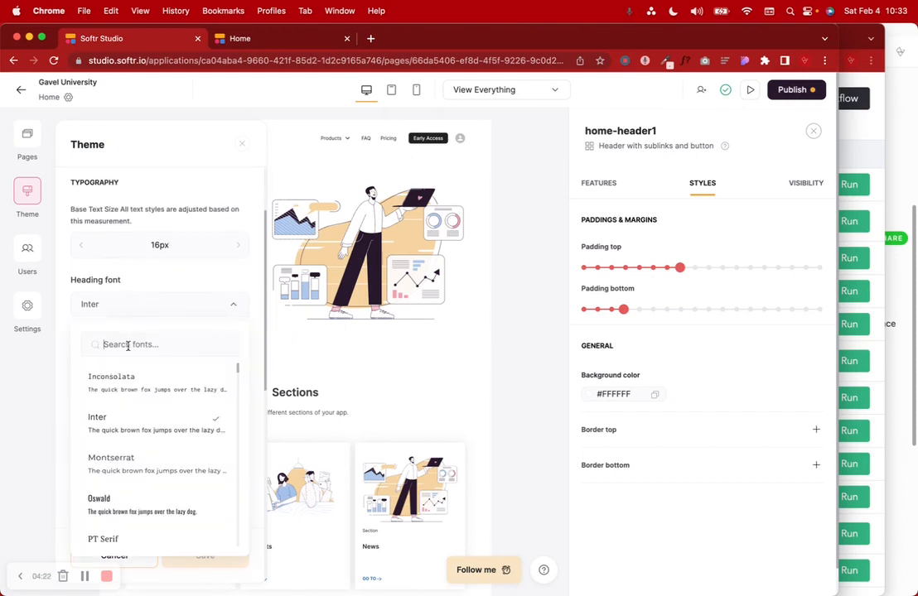
left_click(128, 344)
type("circ")
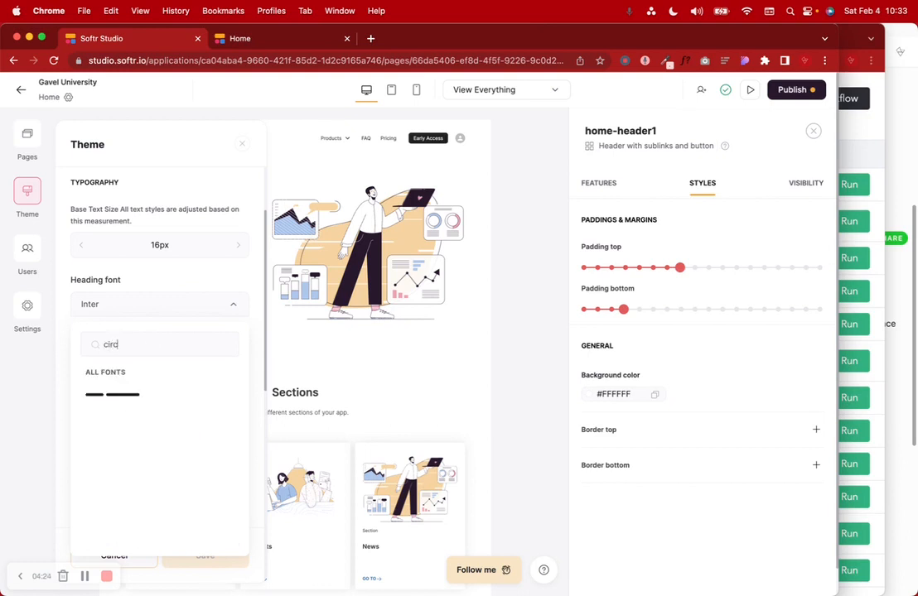
type("ular")
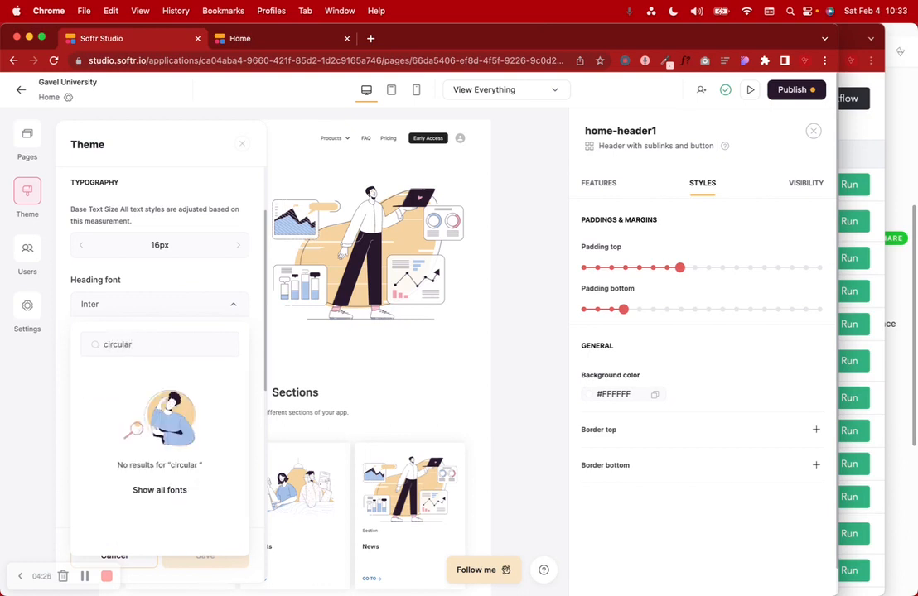
key("BackSpace")
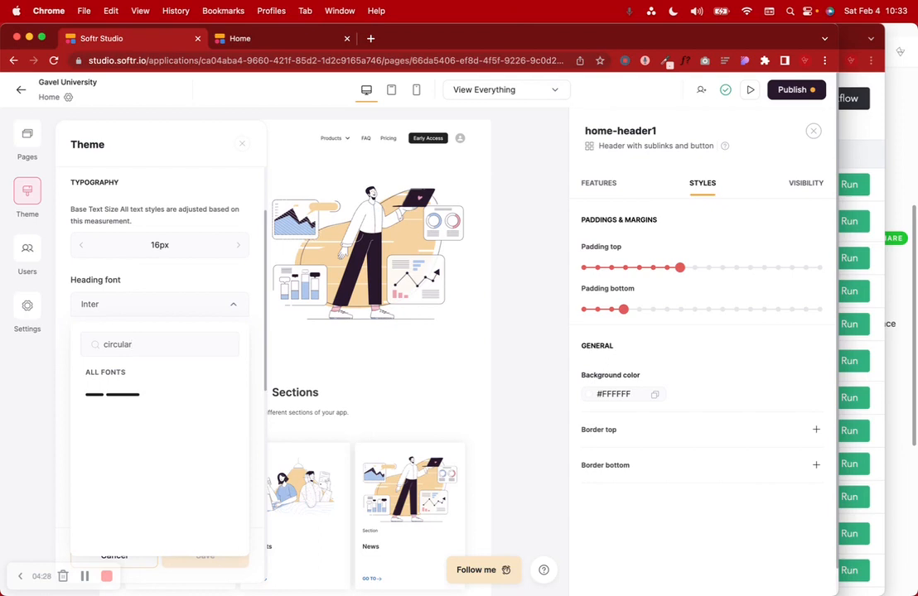
type("st")
key("BackSpace")
key("BackSpace")
key("BackSpace")
key("BackSpace")
key("BackSpace")
key("BackSpace")
key("BackSpace")
key("BackSpace")
key("BackSpace")
key("BackSpace")
key("BackSpace")
left_click(96, 563)
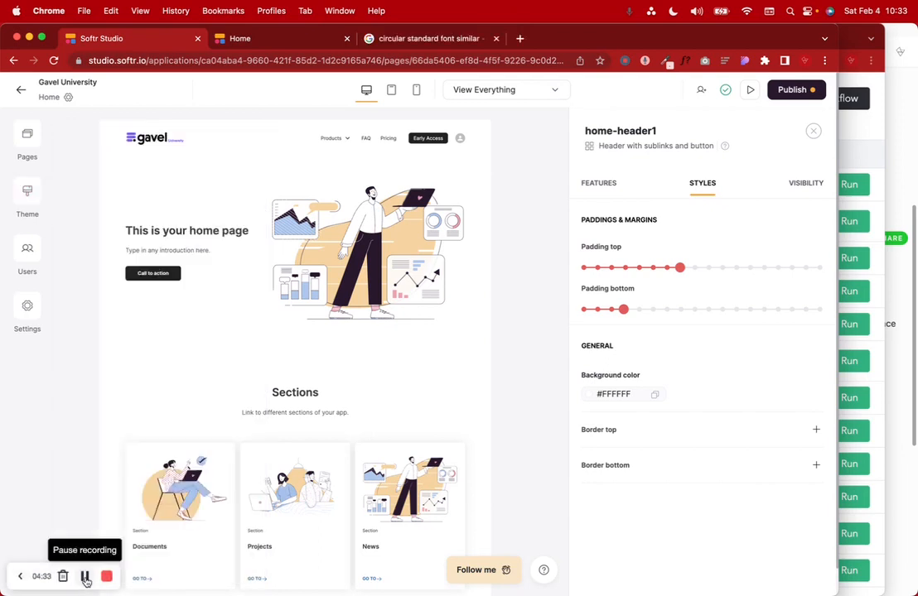
Step: Set the application theme's heading font to Montserrat
left_click(28, 195)
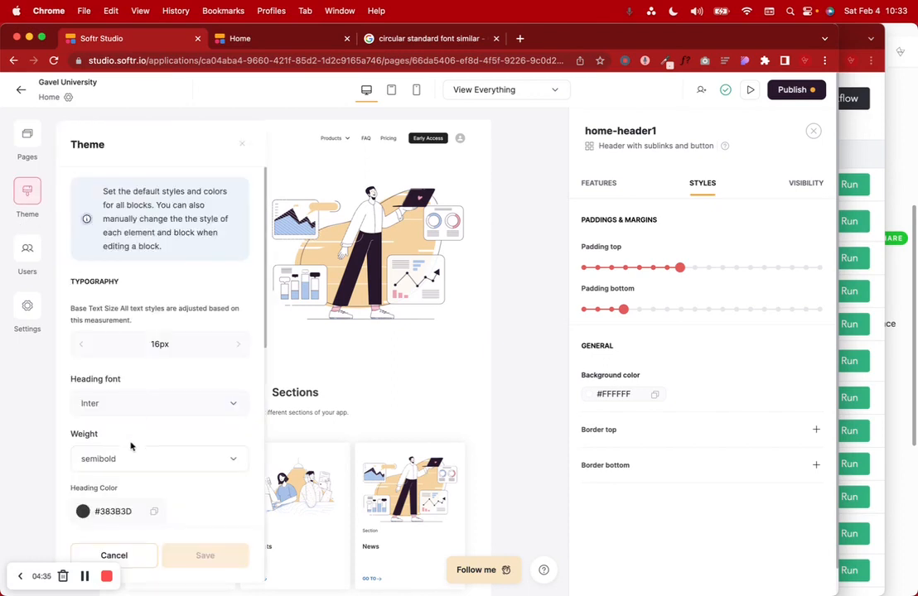
left_click(117, 406)
type("mon")
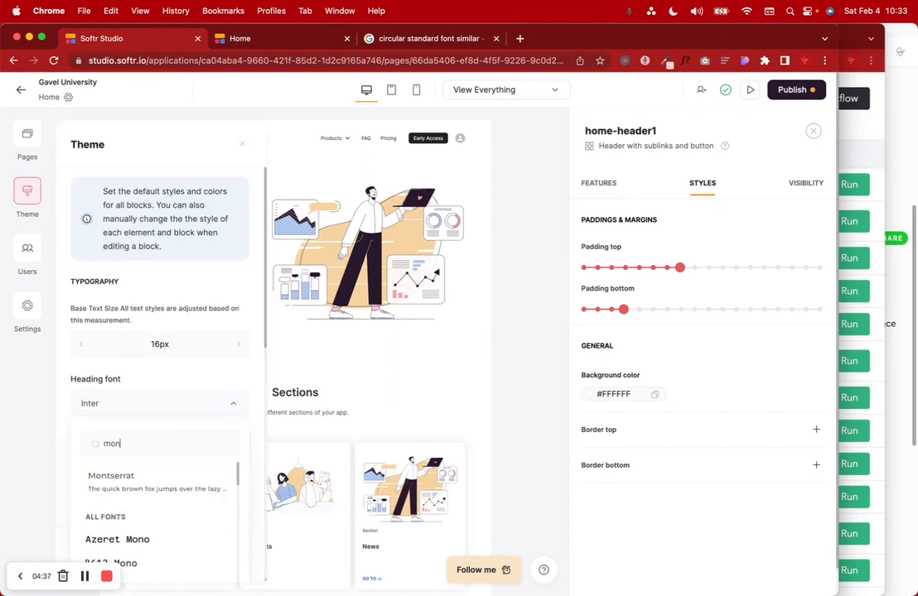
left_click(114, 479)
Step: Set the theme's heading weight to bold
scroll(189, 489, "down", 5)
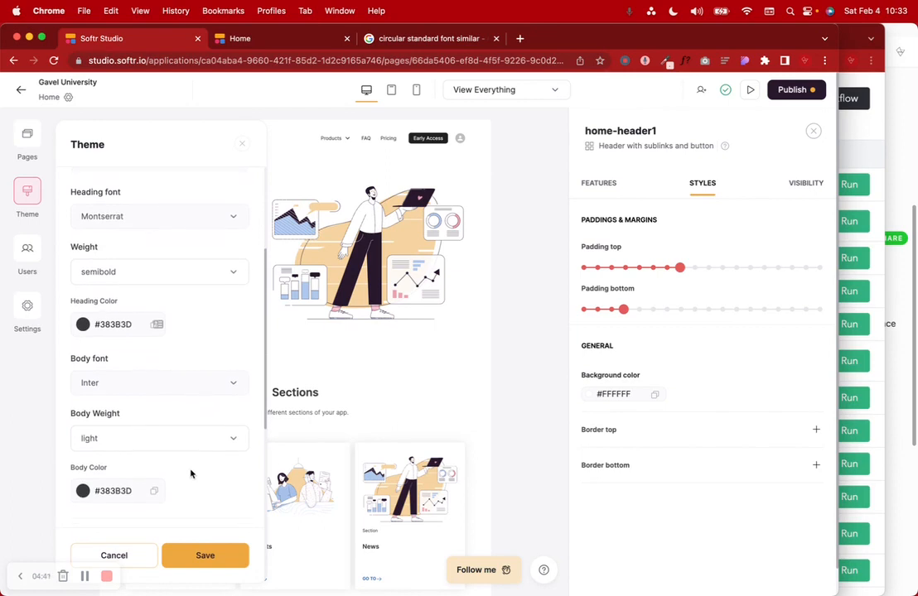
left_click(119, 274)
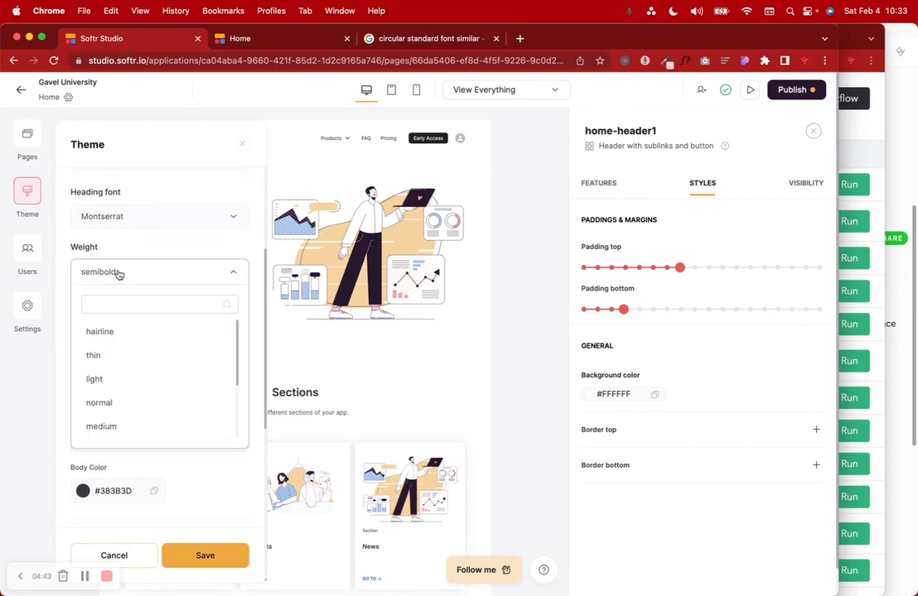
scroll(125, 393, "down", 3)
scroll(125, 392, "down", 1)
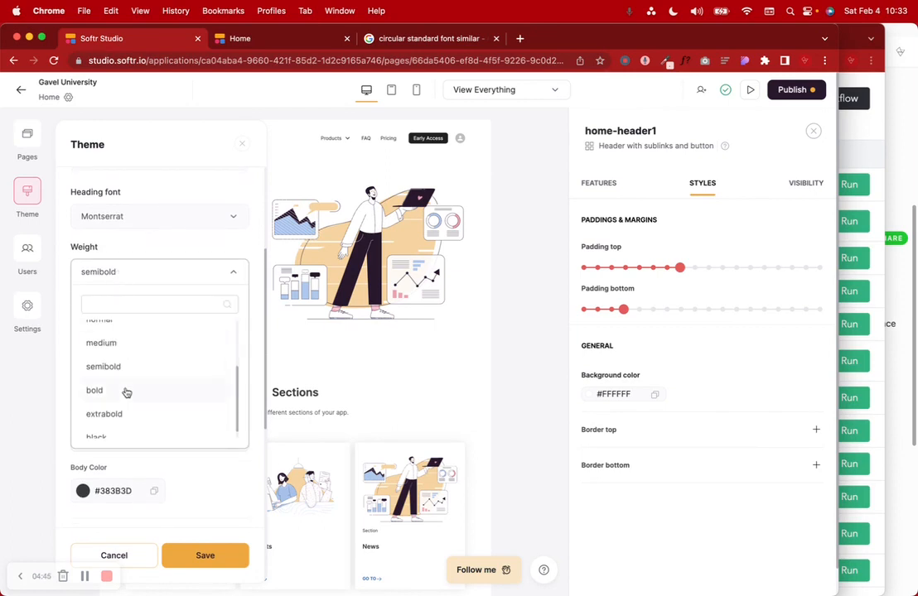
left_click(126, 391)
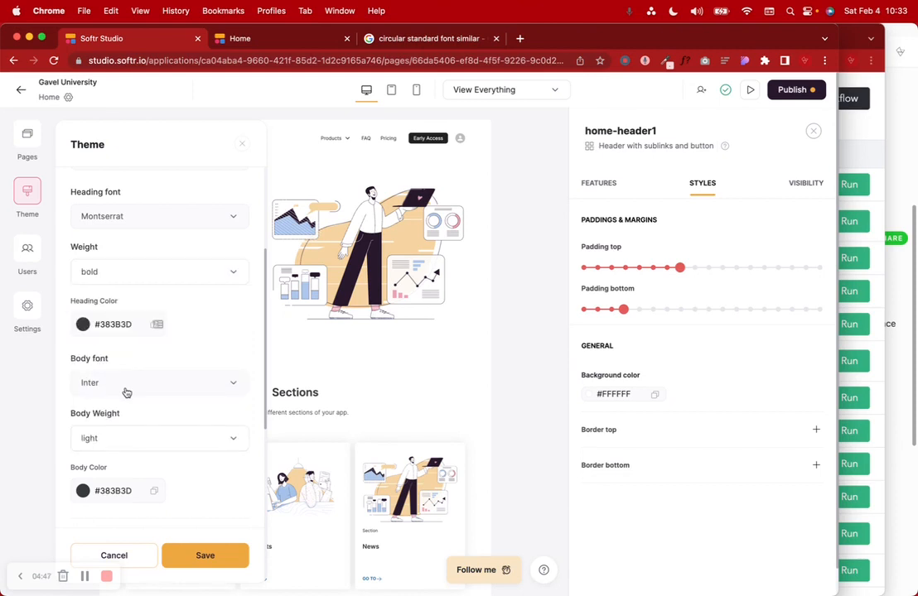
Step: Set the theme's body font to Montserrat and the body weight to normal
scroll(126, 391, "down", 3)
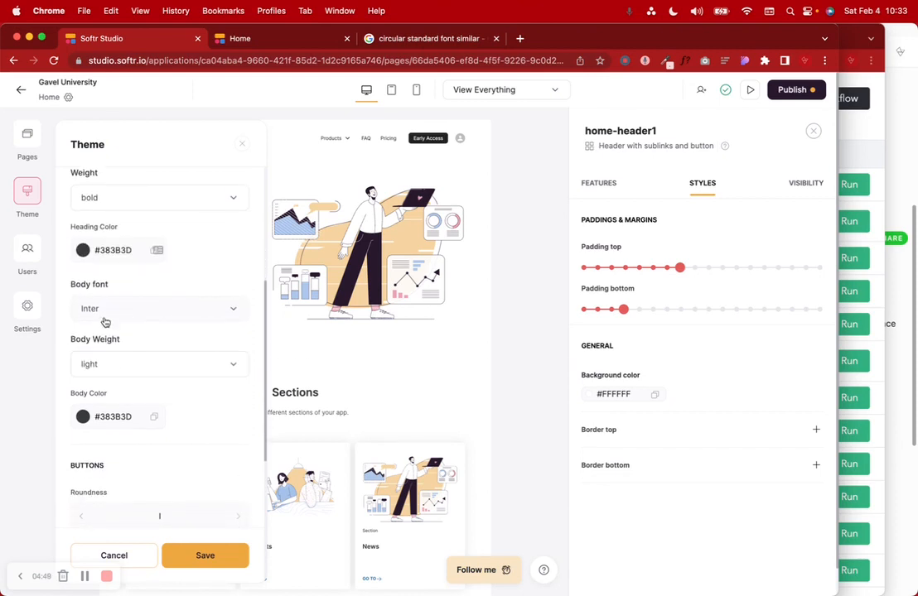
left_click(105, 319)
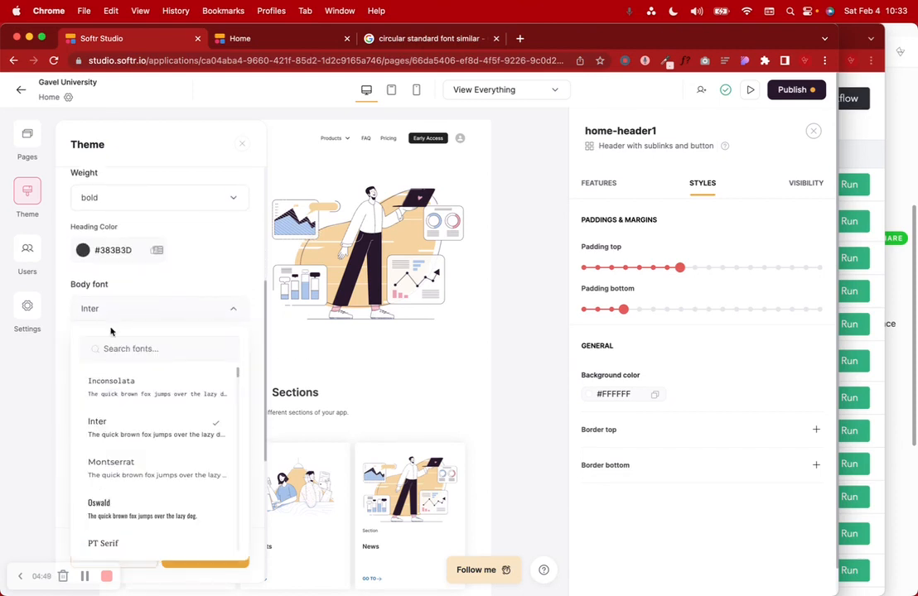
left_click(127, 461)
scroll(127, 458, "down", 3)
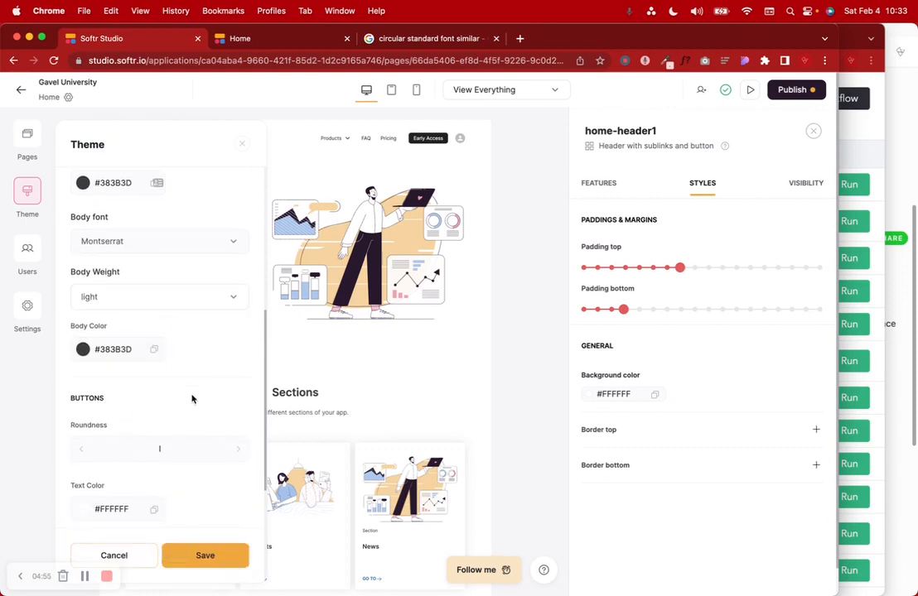
left_click(141, 300)
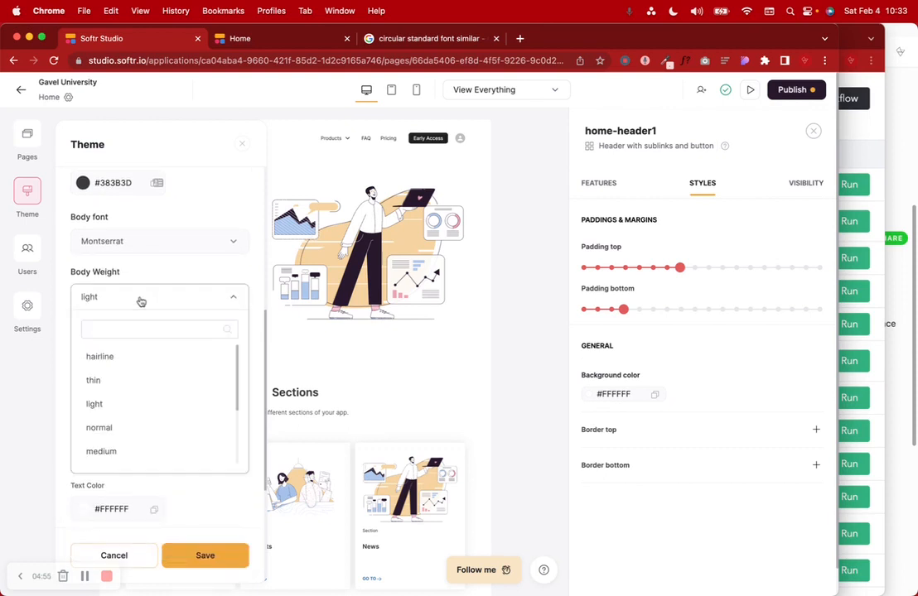
left_click(118, 428)
Step: Review the theme's button, website width and typography settings, and keep the unsaved changes instead of discarding them
scroll(193, 404, "down", 5)
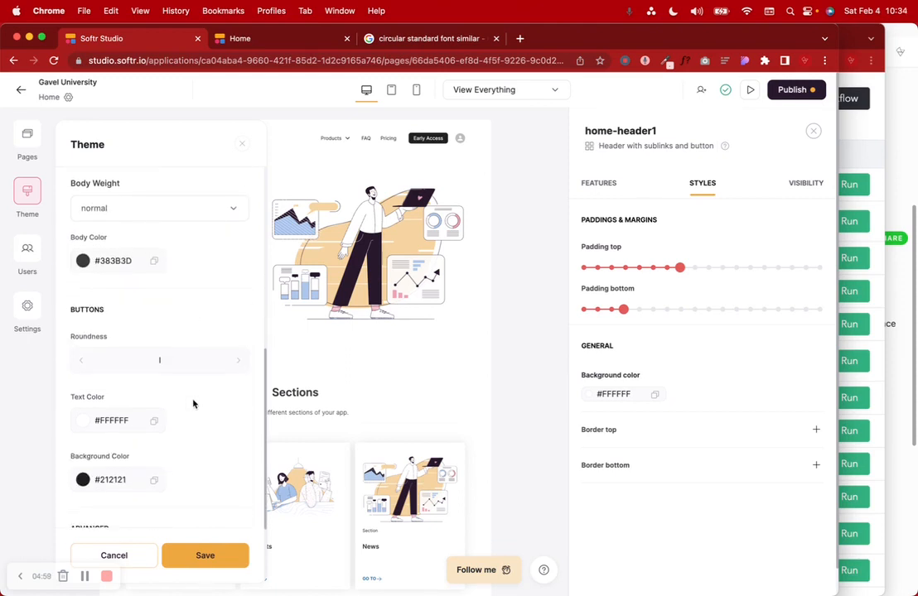
scroll(193, 403, "down", 1)
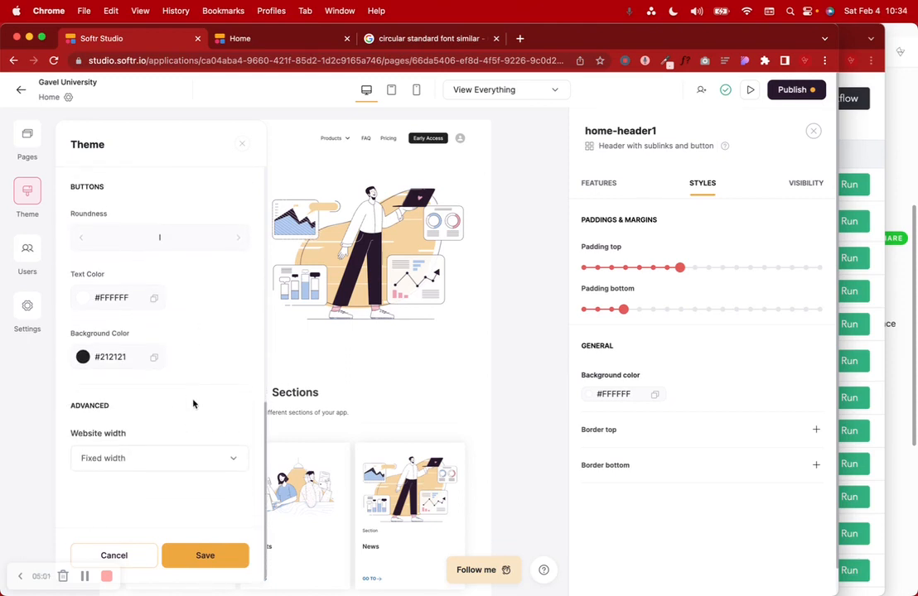
scroll(193, 403, "up", 9)
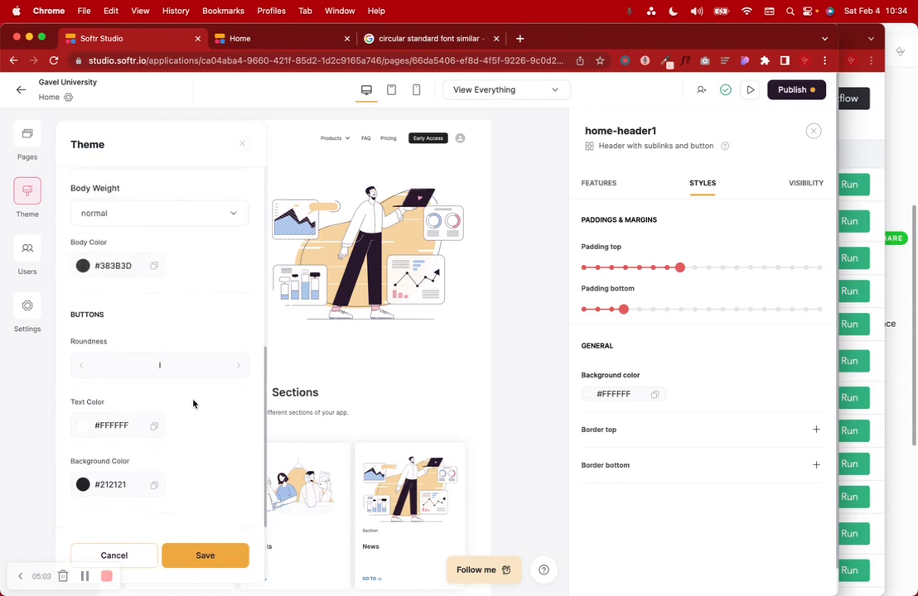
scroll(193, 404, "up", 4)
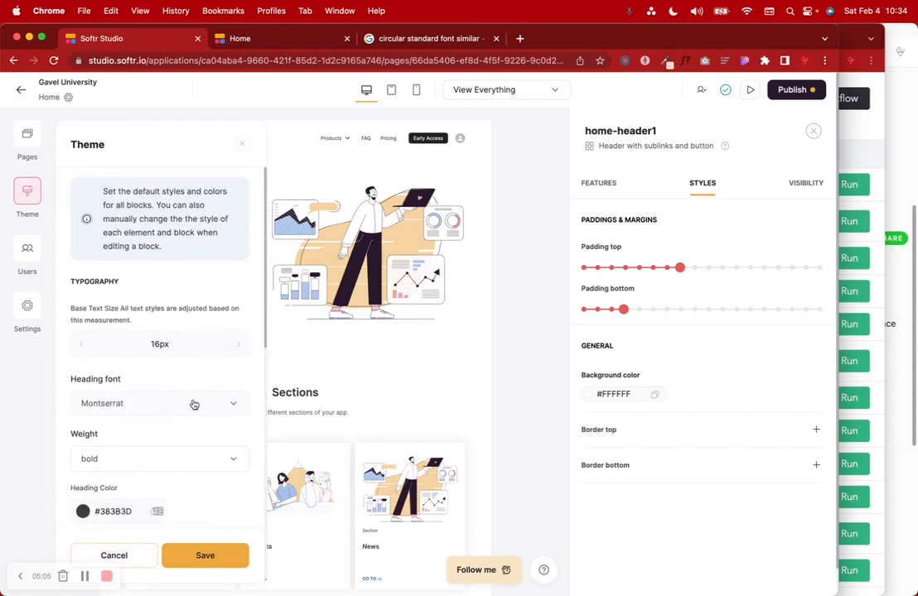
scroll(193, 403, "down", 7)
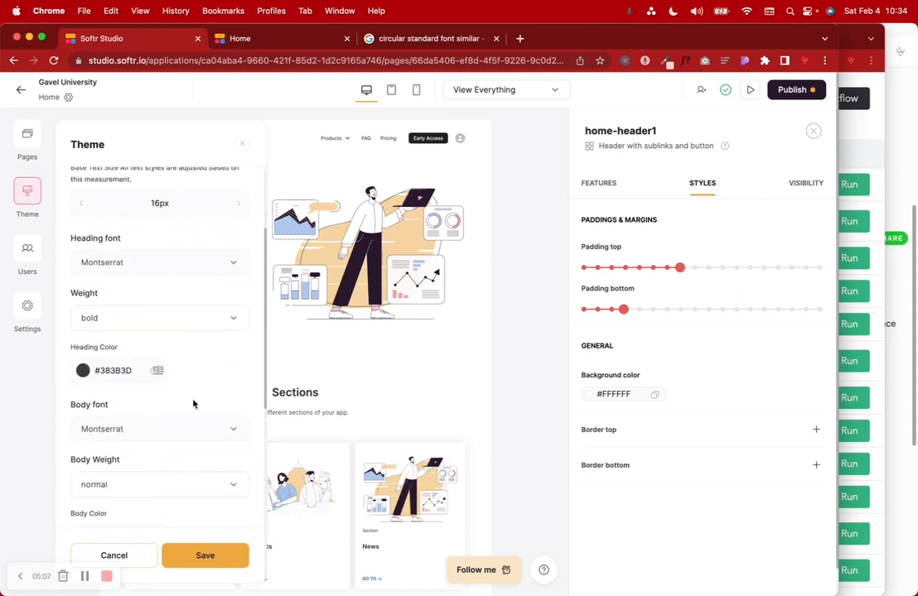
left_click(114, 555)
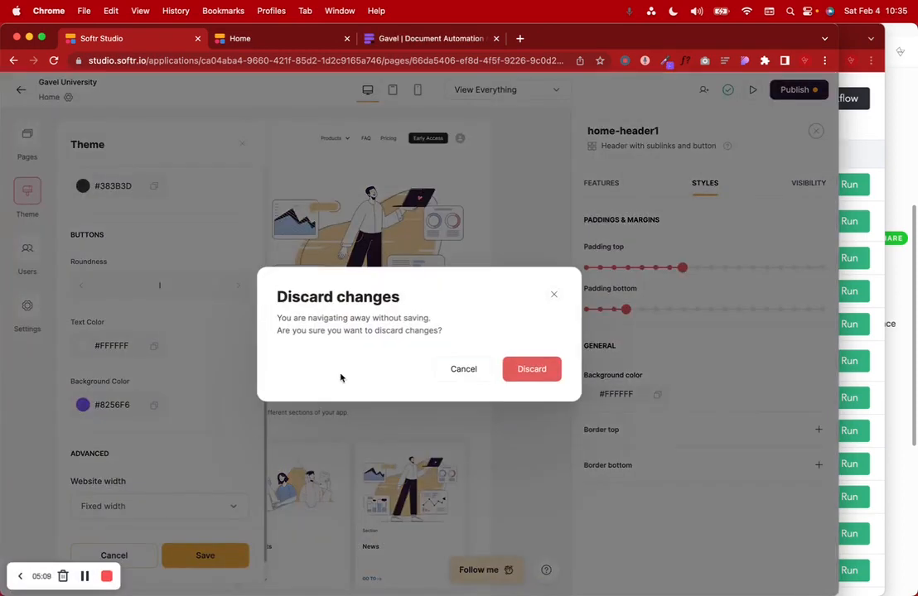
left_click(478, 373)
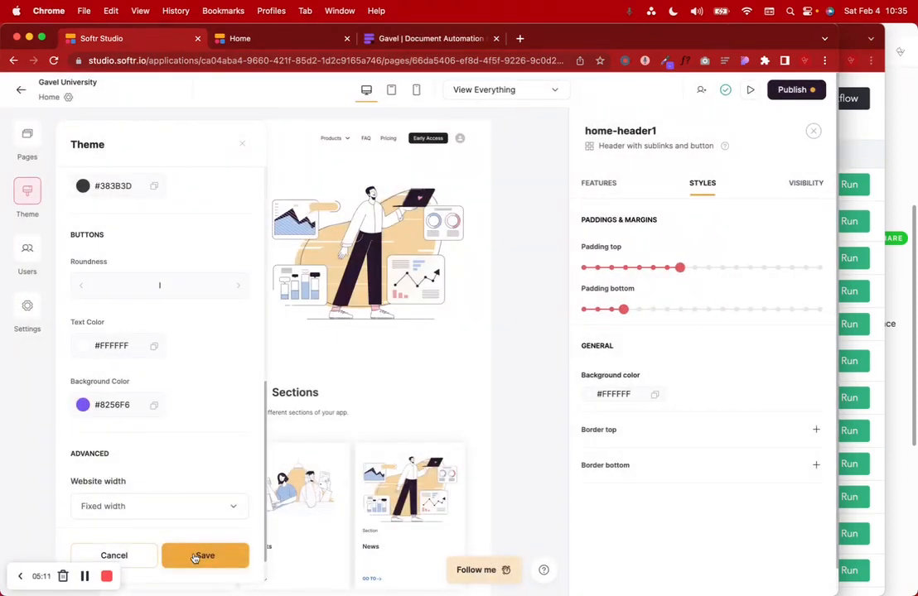
Step: Go through the theme's fonts, weights and colors again, and try button roundness m before returning it to l
scroll(176, 349, "up", 10)
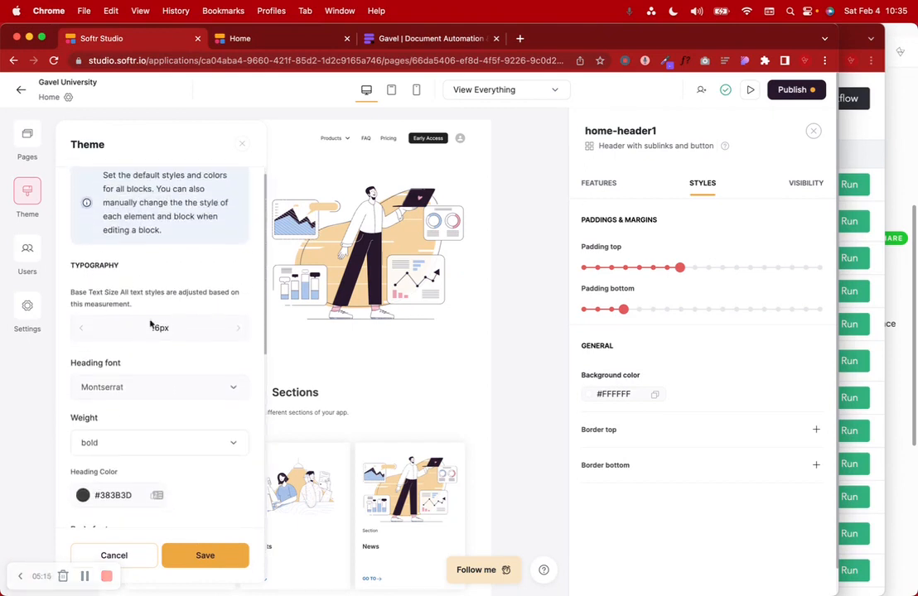
scroll(169, 328, "down", 5)
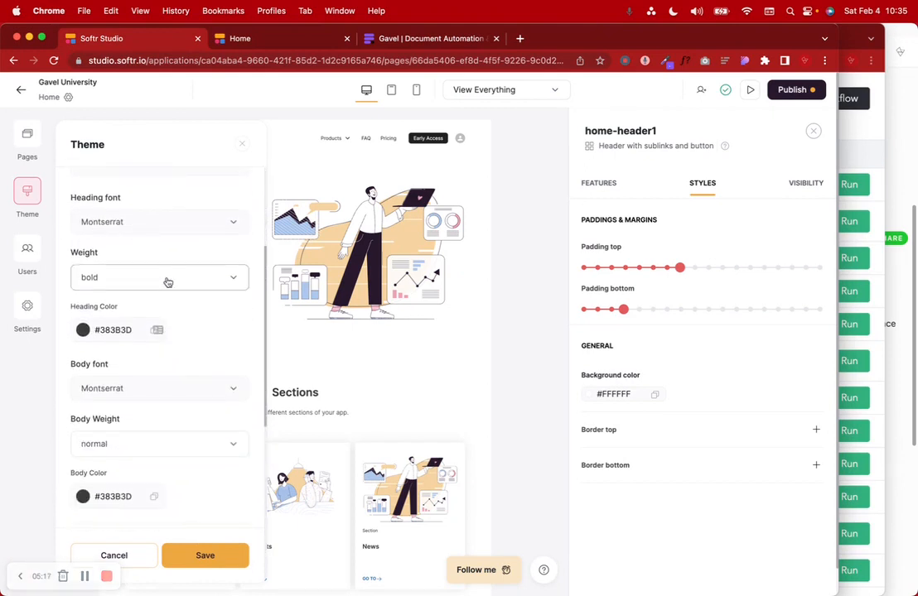
scroll(124, 337, "down", 4)
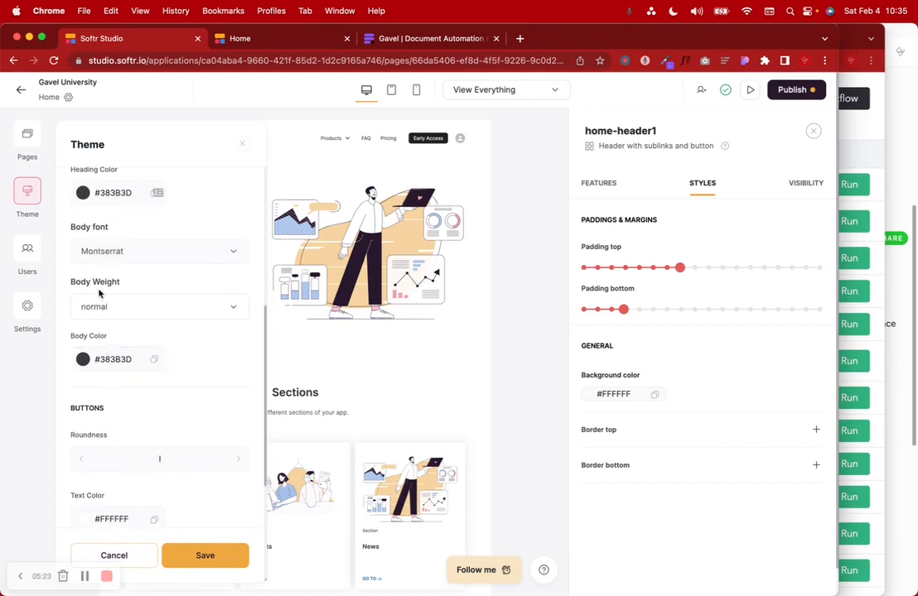
scroll(129, 392, "down", 3)
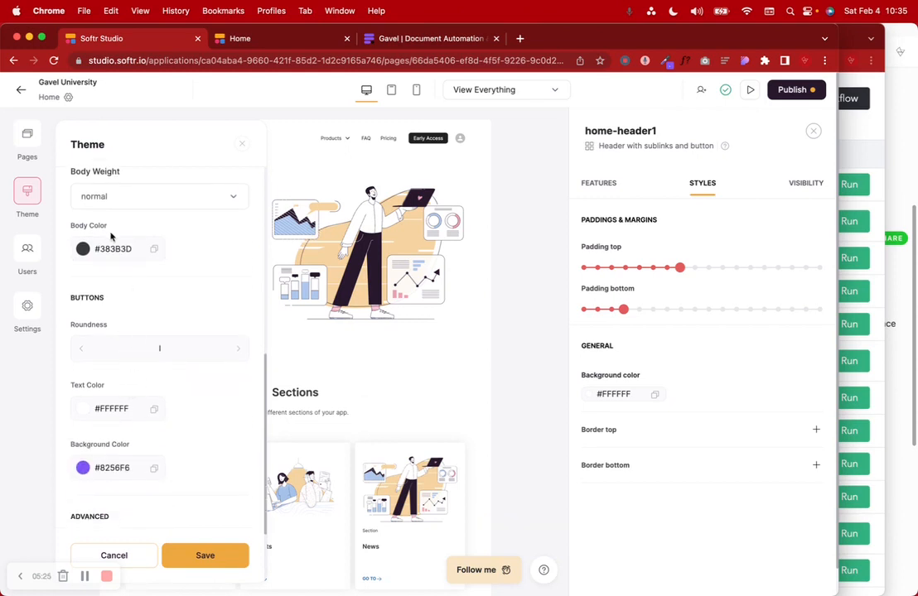
scroll(241, 405, "down", 2)
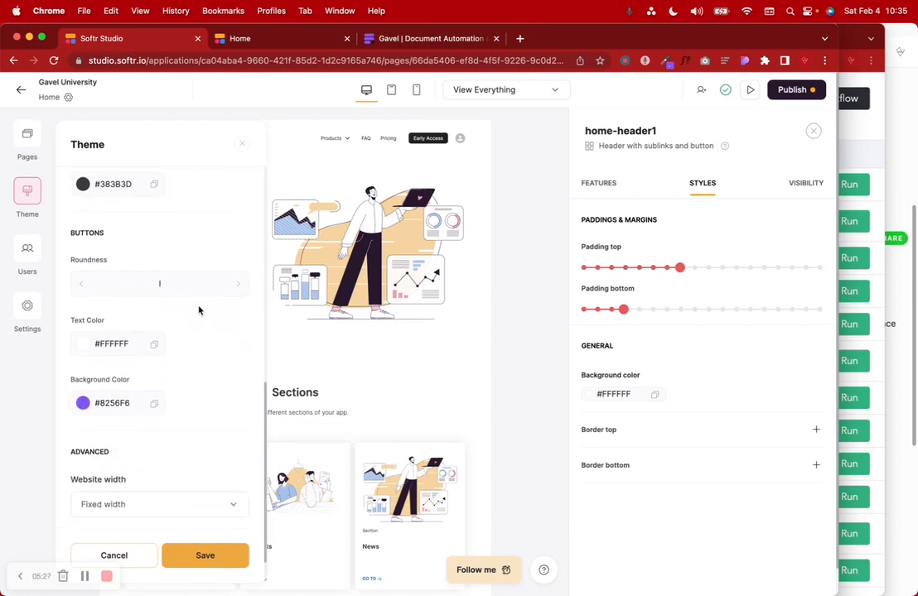
scroll(199, 310, "down", 1)
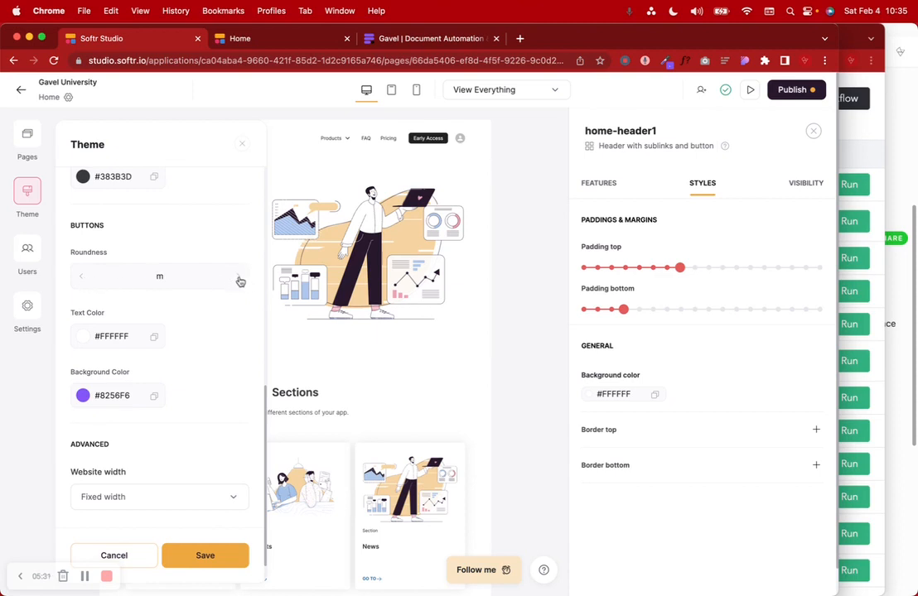
scroll(209, 367, "down", 1)
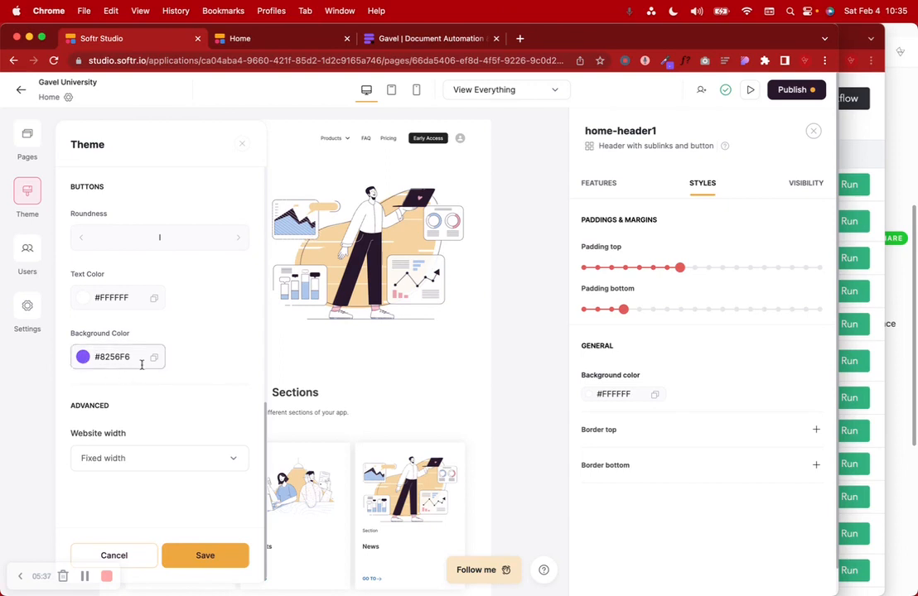
scroll(142, 365, "down", 1)
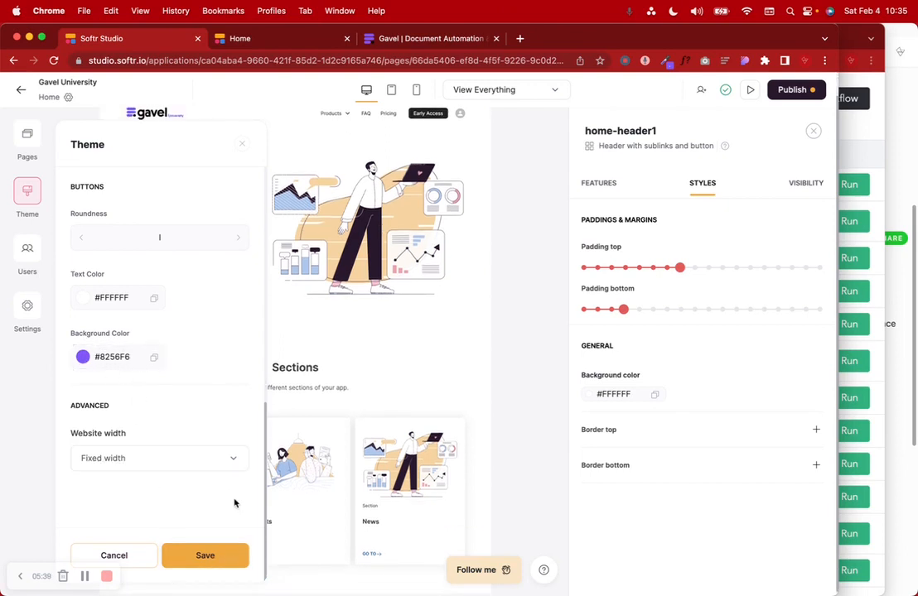
Step: Save the theme changes, dismiss the tutorial checklist and check the home page's fonts and button colors
left_click(205, 556)
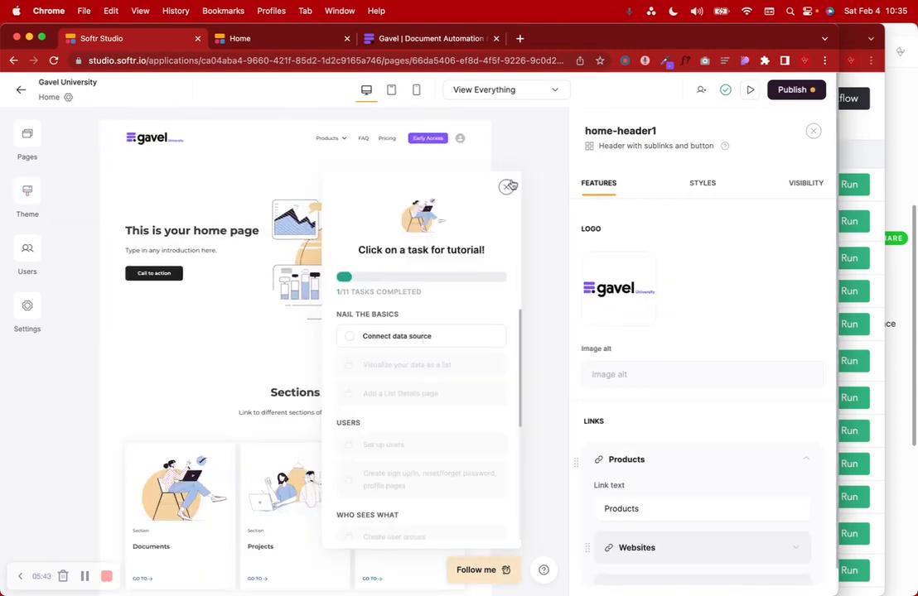
left_click(507, 187)
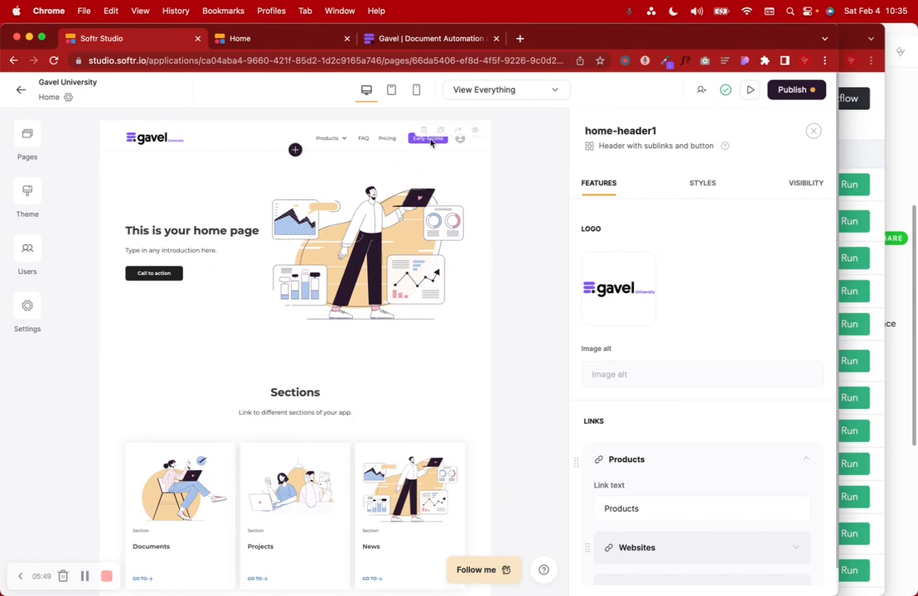
scroll(305, 454, "down", 2)
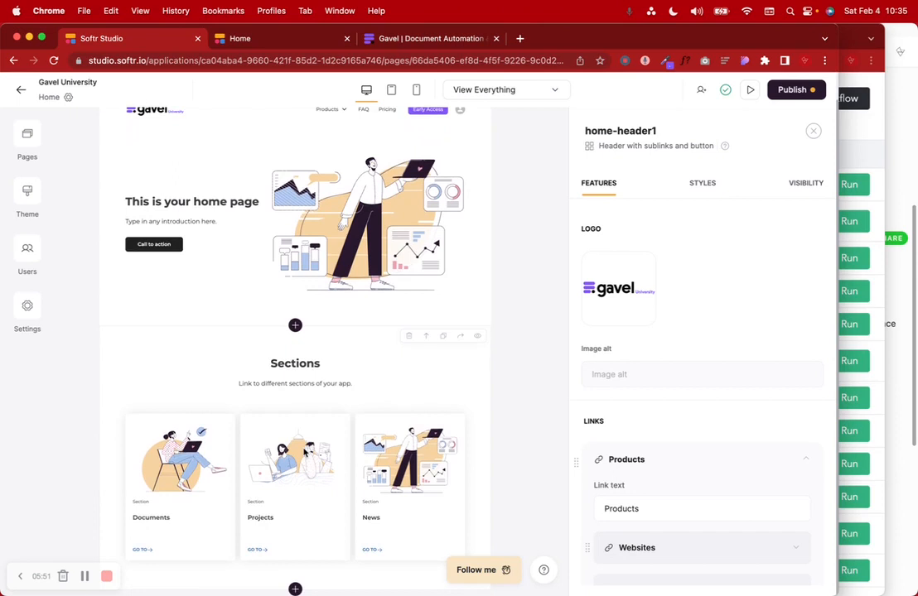
scroll(303, 452, "up", 2)
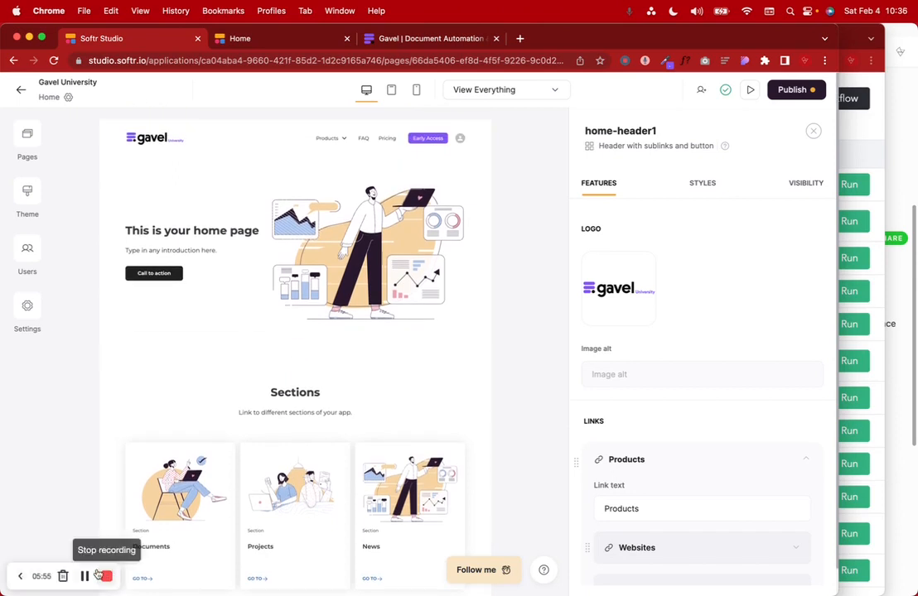
Step: Close the header's settings and delete the "This is your home page" hero block from the home page
key("Escape")
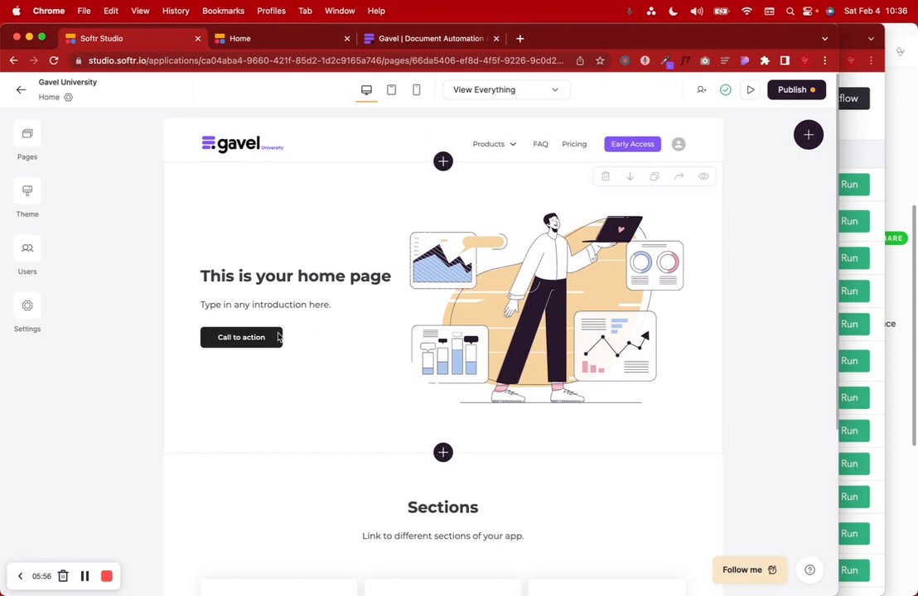
left_click(448, 284)
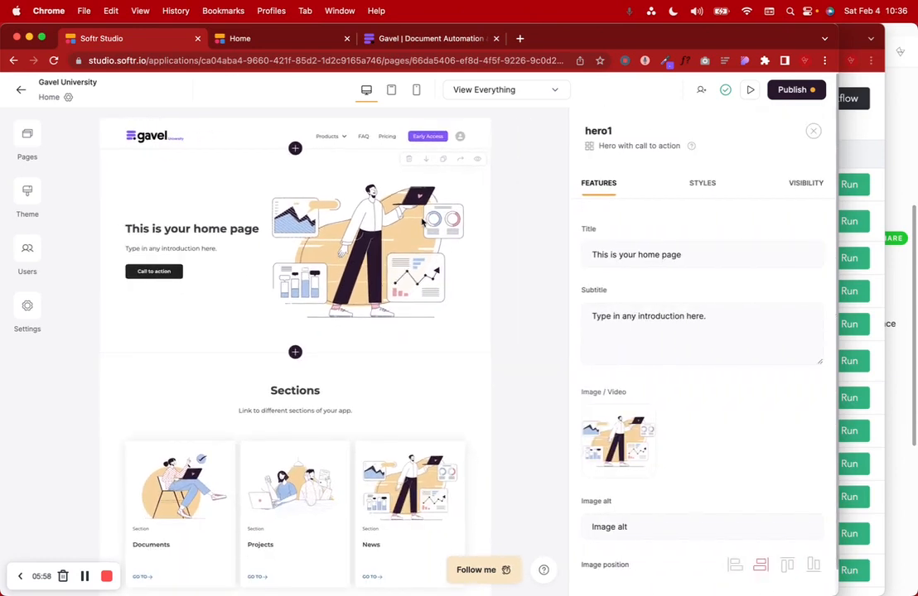
left_click(413, 159)
left_click(527, 358)
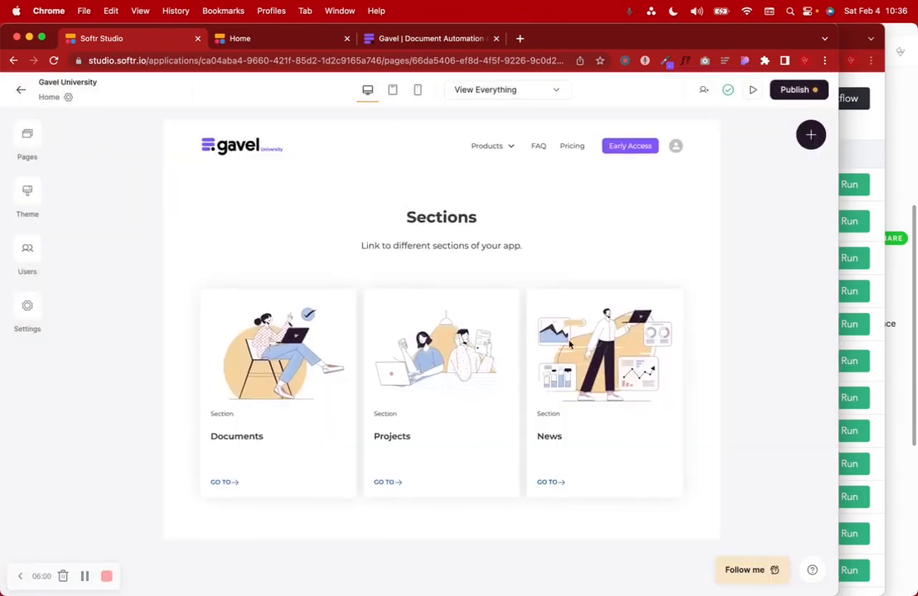
Step: Add the static "Hero with call to action" block to the home page between the header and the Sections block
left_click(443, 164)
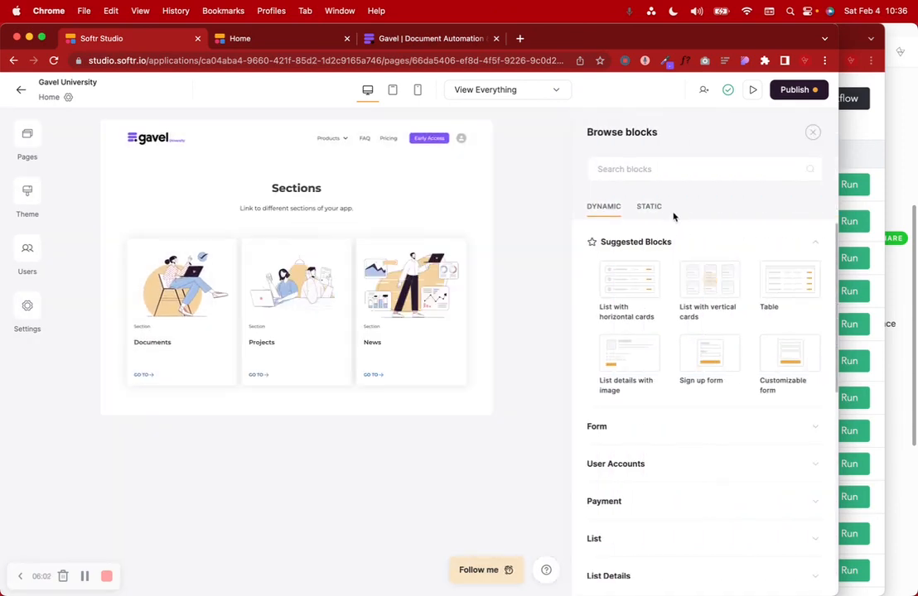
left_click(649, 209)
left_click(632, 252)
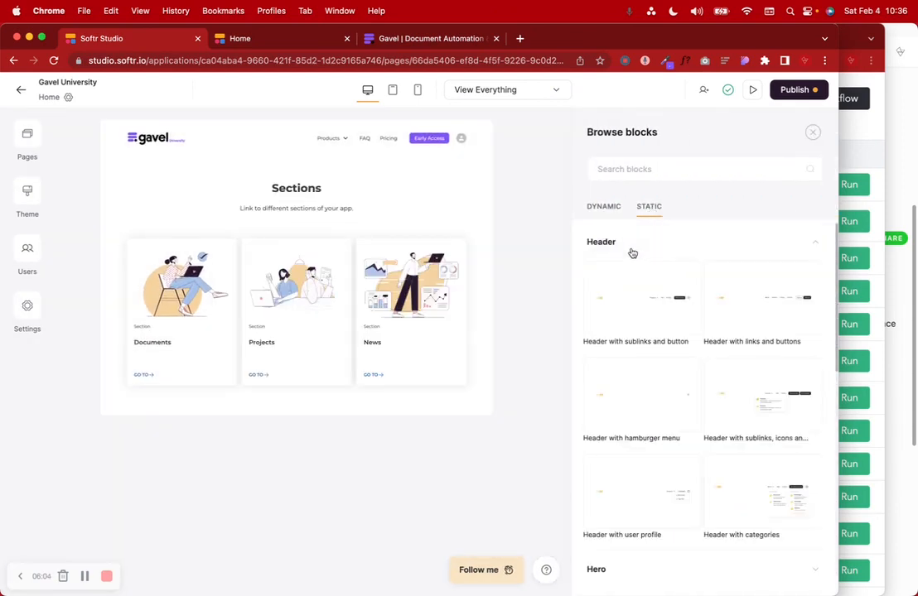
left_click(632, 253)
left_click(640, 279)
mouse_move(640, 298)
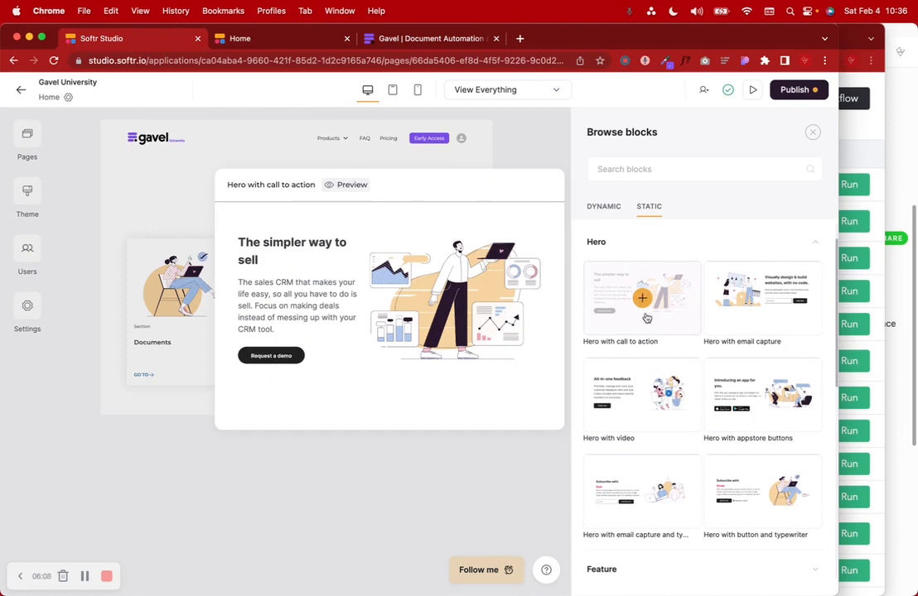
mouse_move(642, 394)
mouse_move(655, 314)
left_click(642, 301)
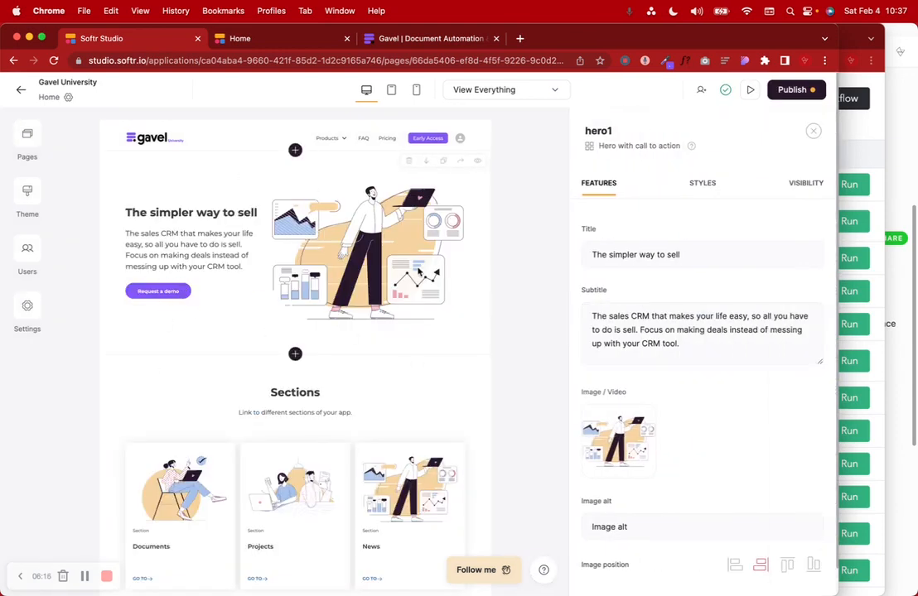
scroll(323, 406, "down", 2)
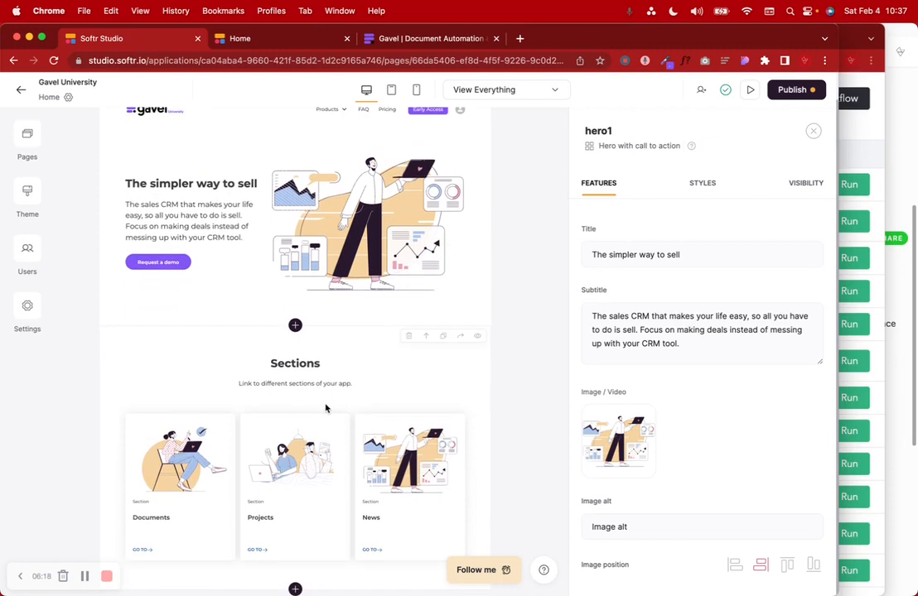
left_click(84, 576)
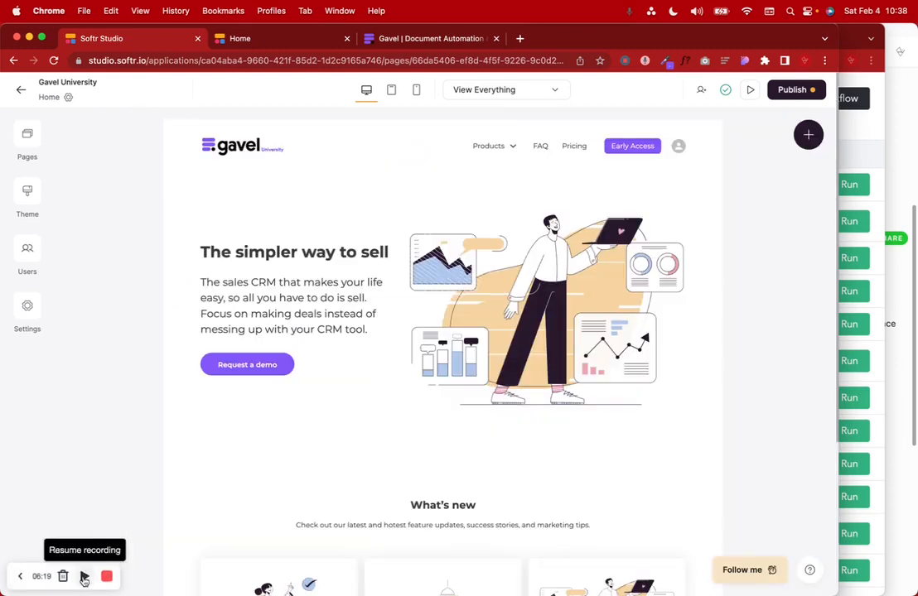
left_click(84, 578)
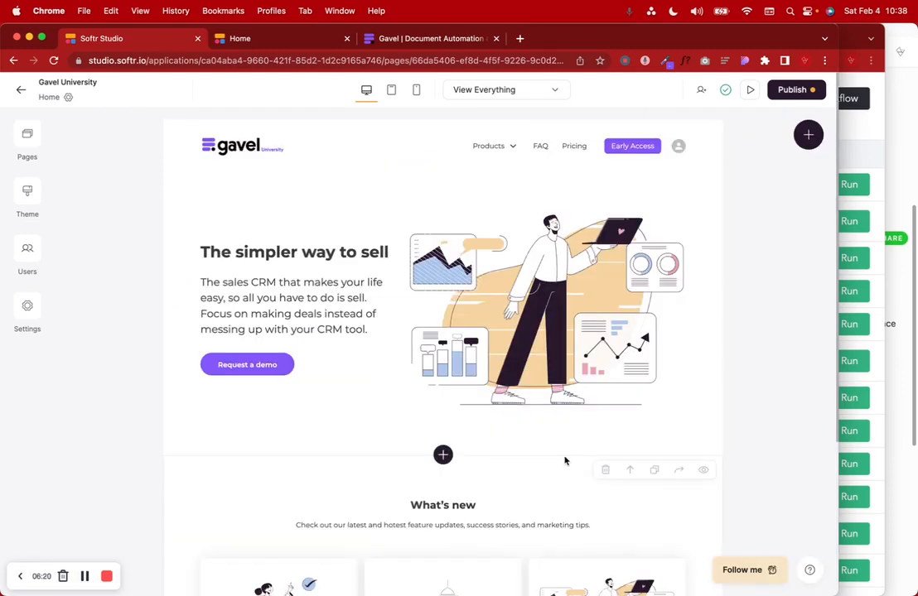
Step: Add the static "Footer with links" block below the "What's new" section and remove its placeholder logo
scroll(566, 460, "down", 5)
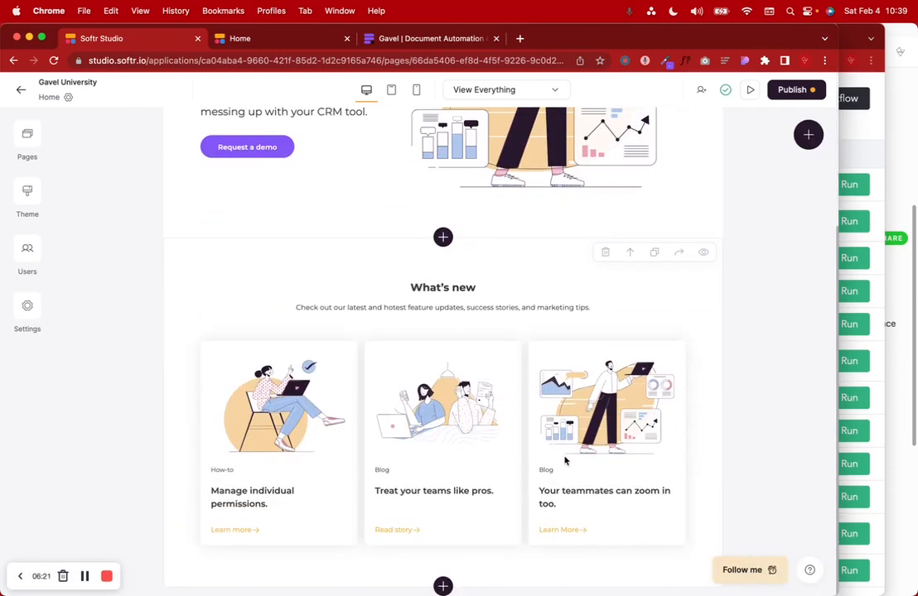
left_click(443, 586)
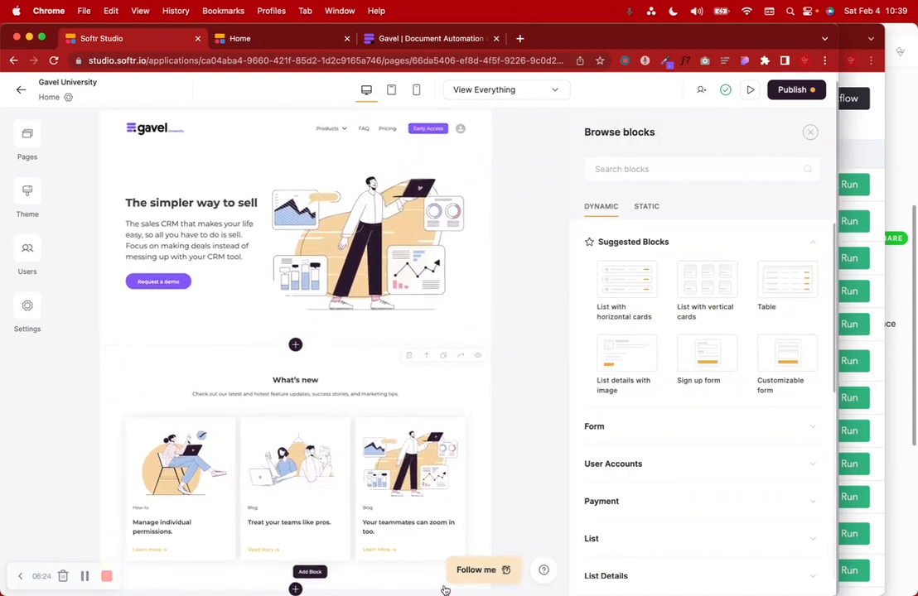
left_click(649, 208)
scroll(656, 421, "down", 5)
left_click(621, 459)
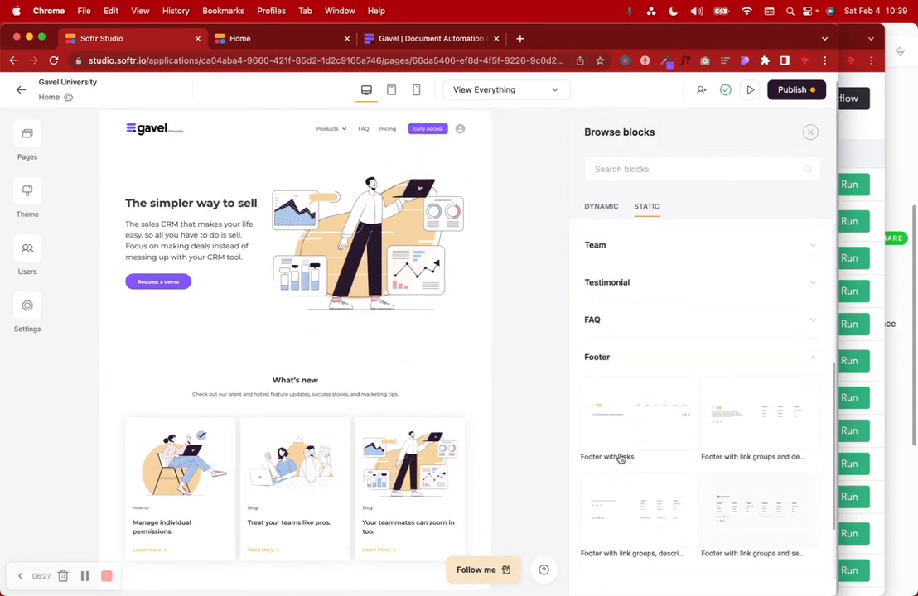
scroll(620, 459, "down", 3)
mouse_move(642, 314)
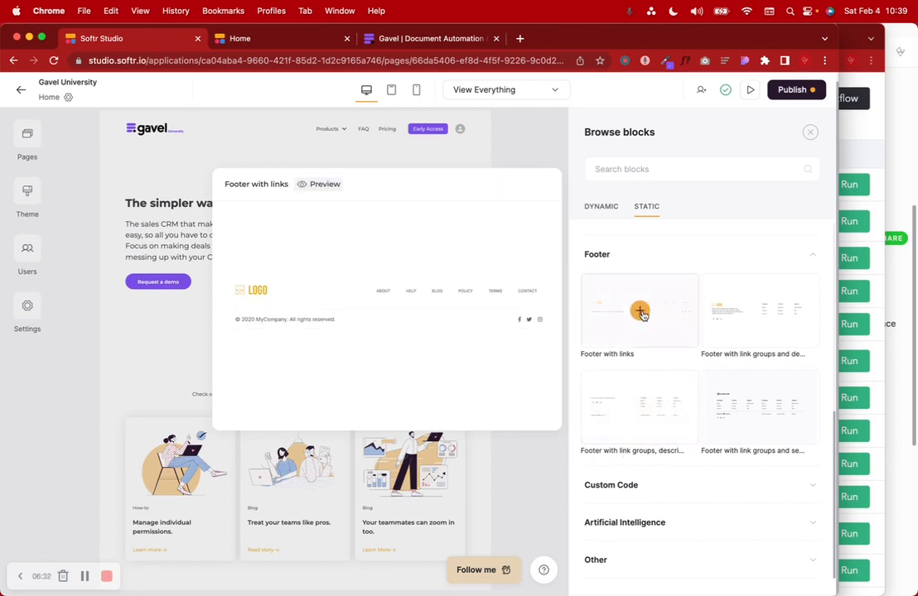
mouse_move(761, 313)
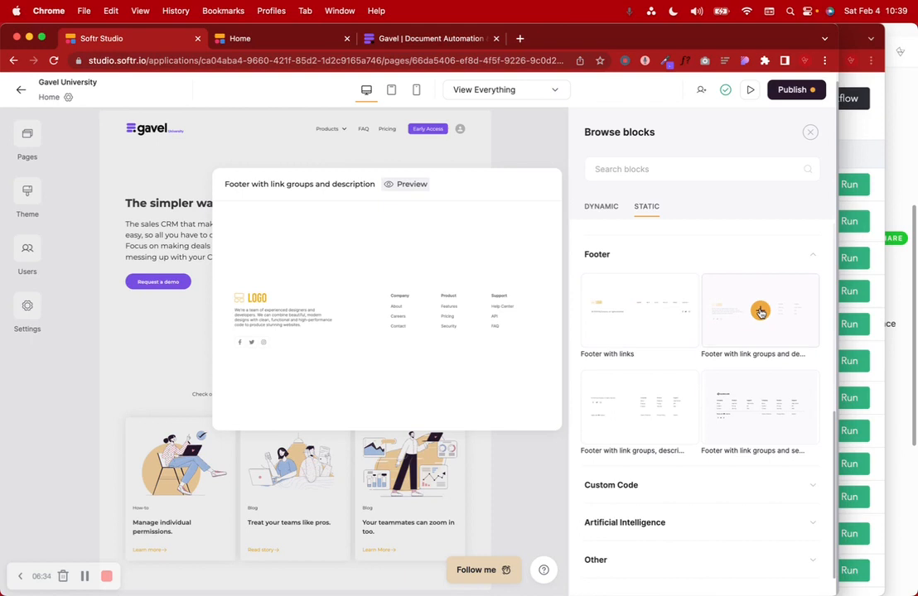
mouse_move(632, 418)
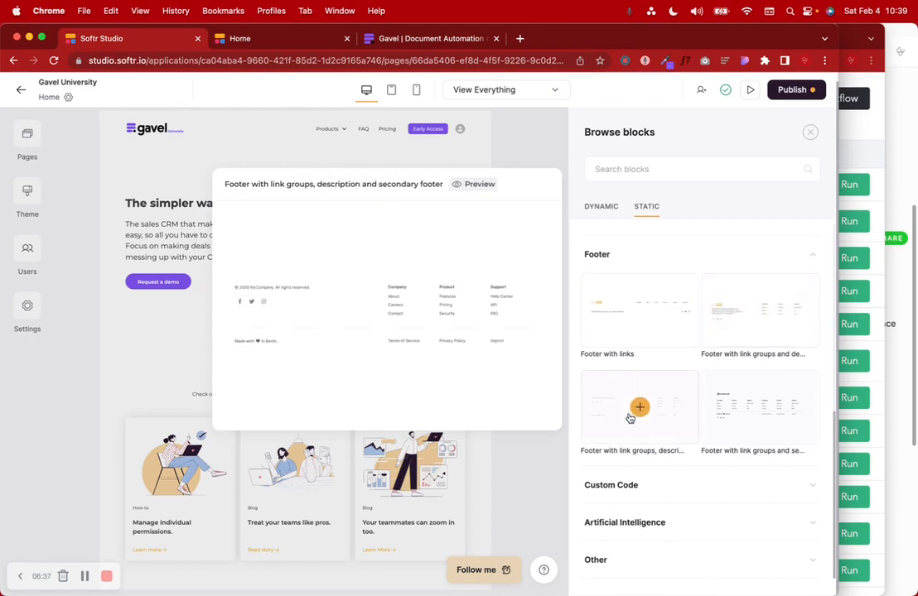
mouse_move(759, 407)
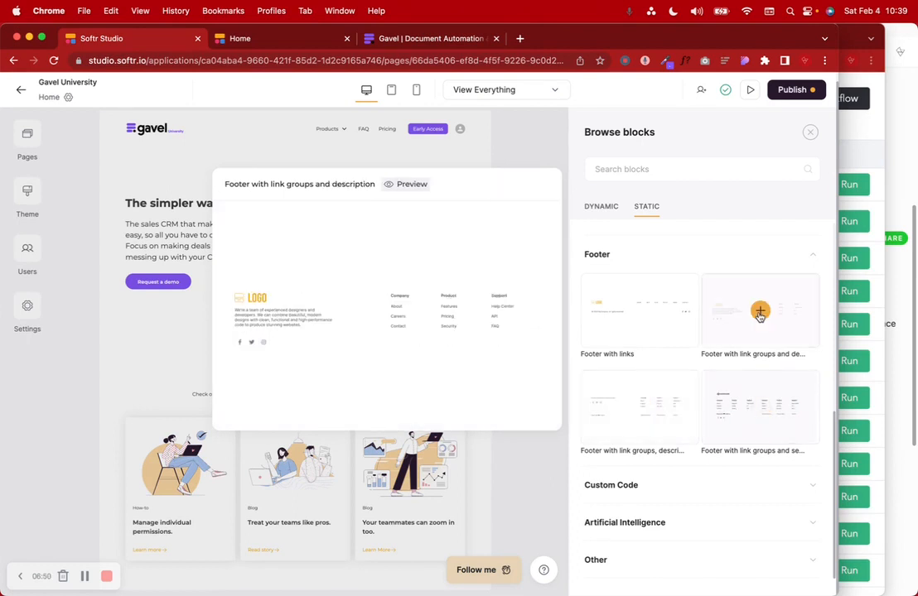
left_click(637, 312)
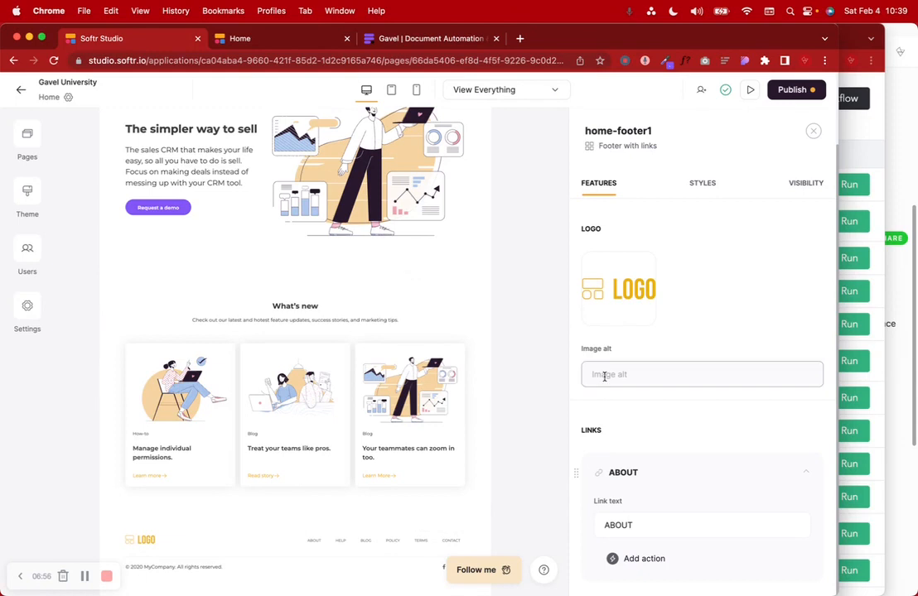
scroll(347, 403, "up", 2)
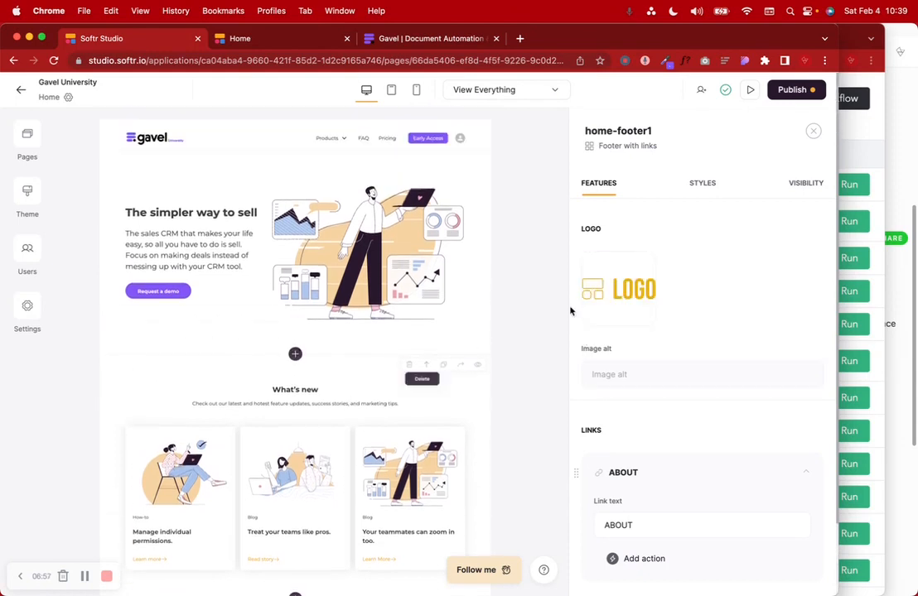
left_click(648, 262)
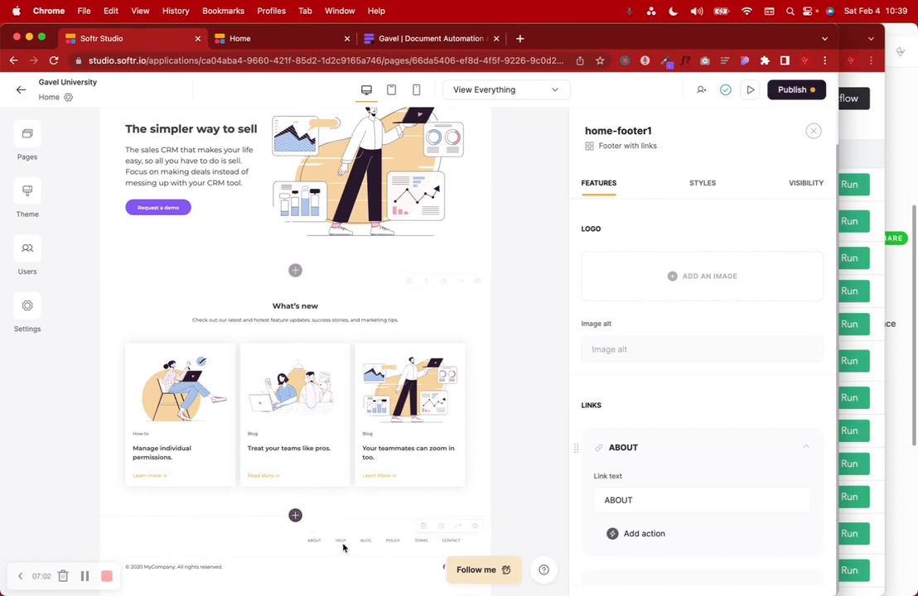
Step: Change the year in the footer's copyright title to 2023 and replace MyCompany with the owner's full name
scroll(659, 359, "down", 2)
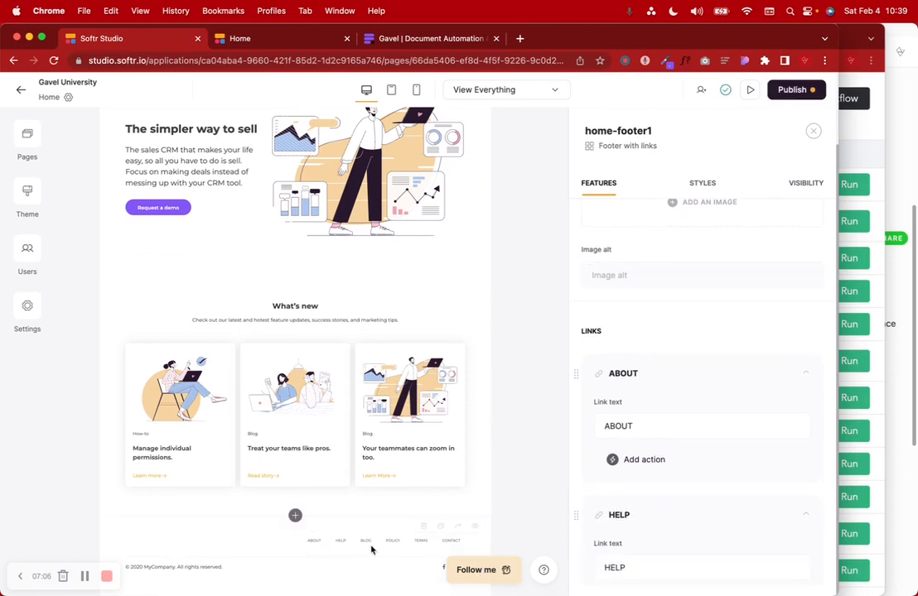
scroll(682, 381, "down", 5)
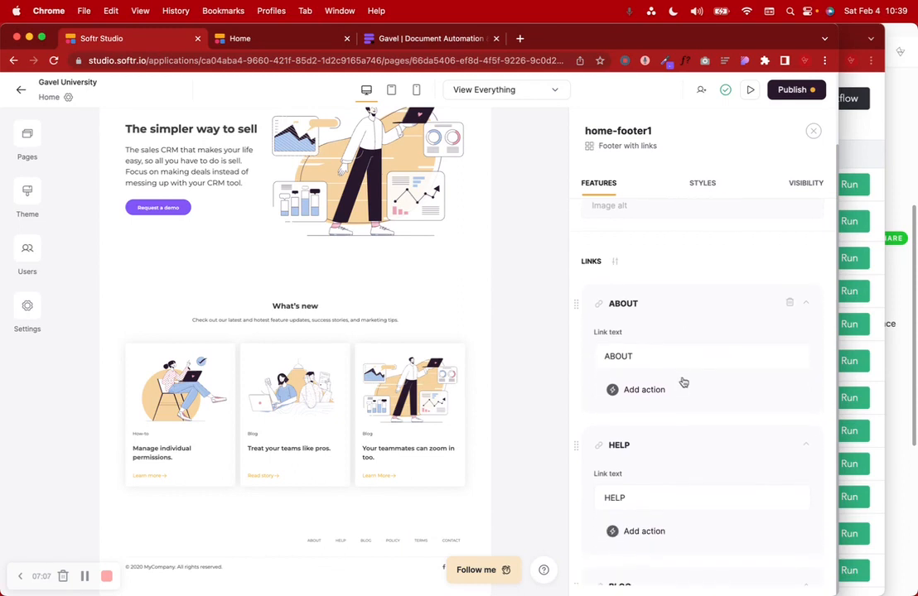
scroll(683, 381, "down", 6)
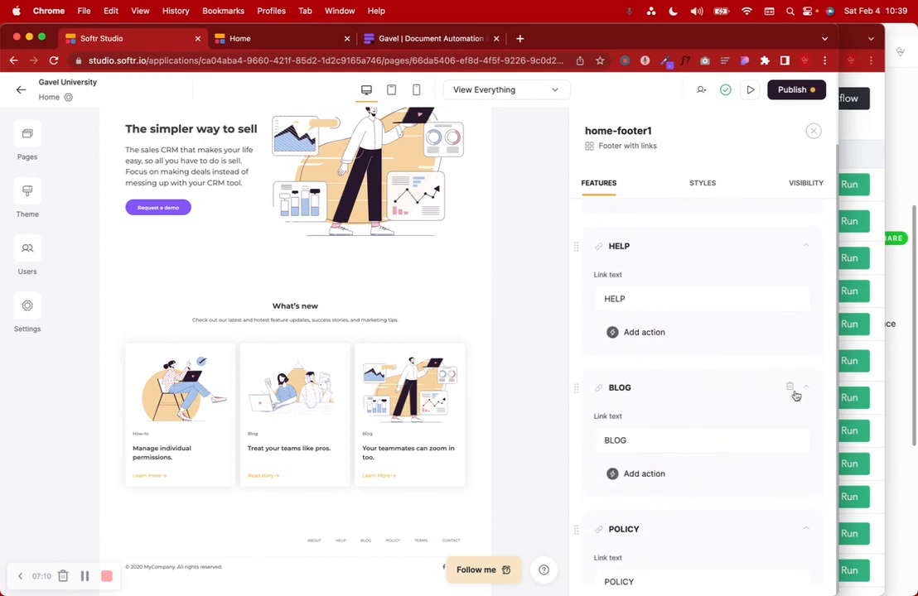
scroll(732, 463, "down", 8)
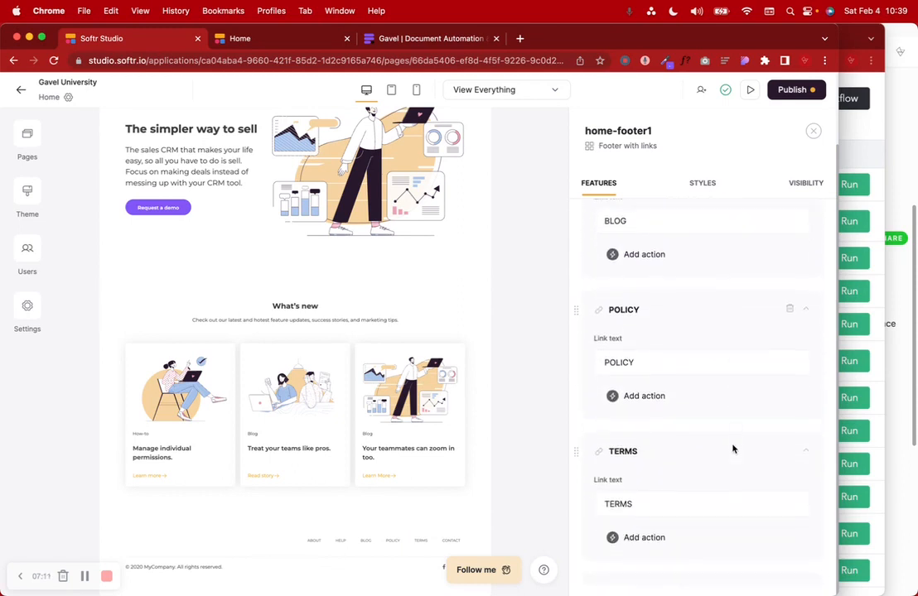
scroll(733, 450, "down", 5)
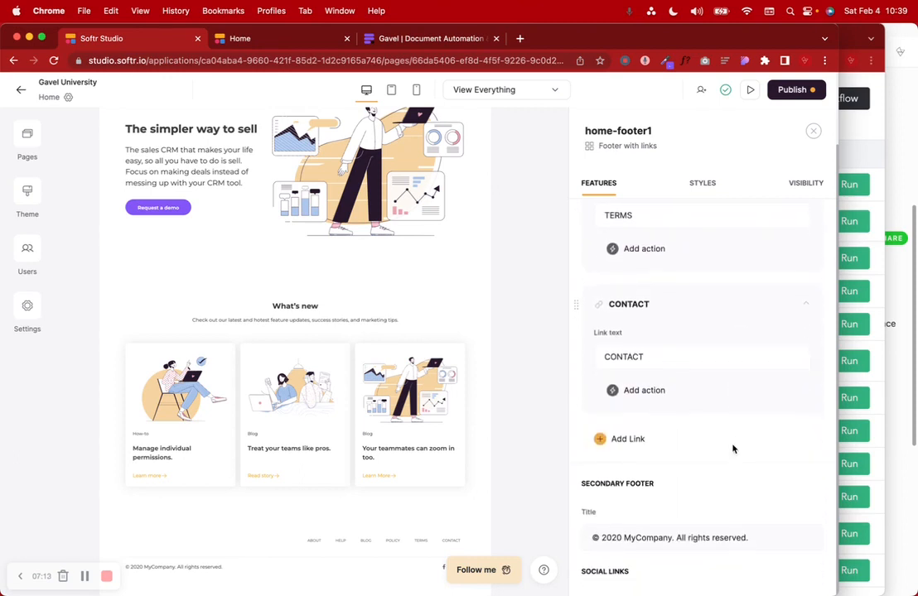
scroll(732, 445, "down", 2)
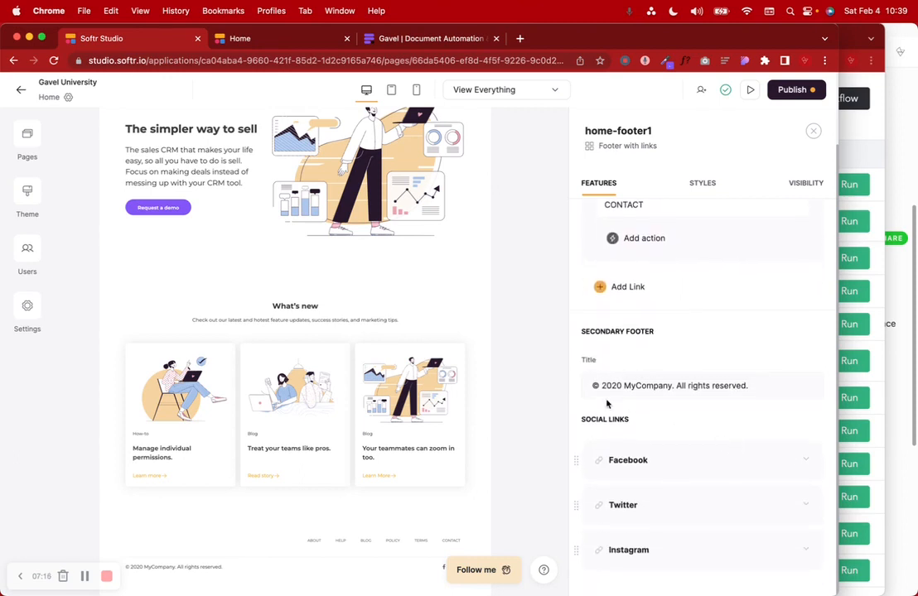
key("BackSpace")
type("3")
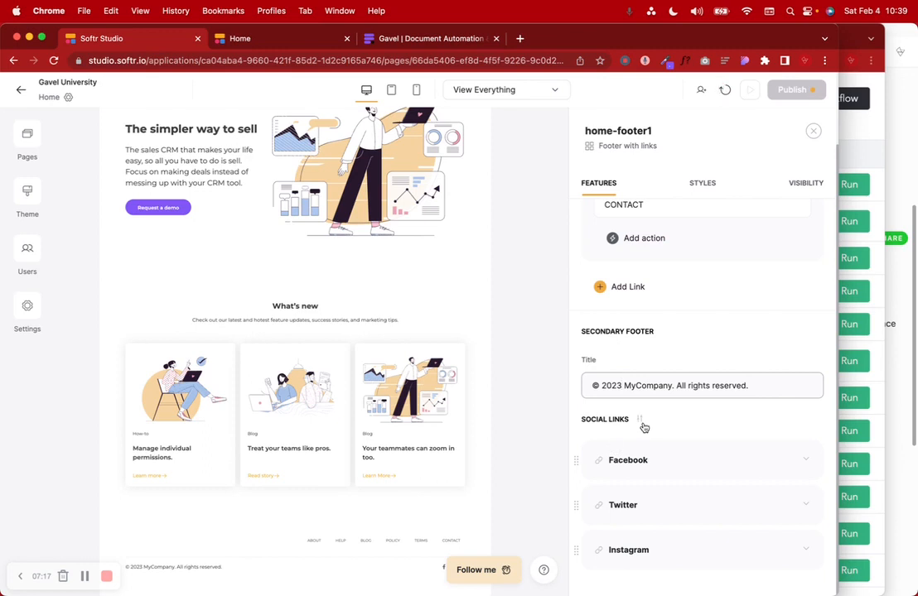
left_click_drag(672, 383, 638, 386)
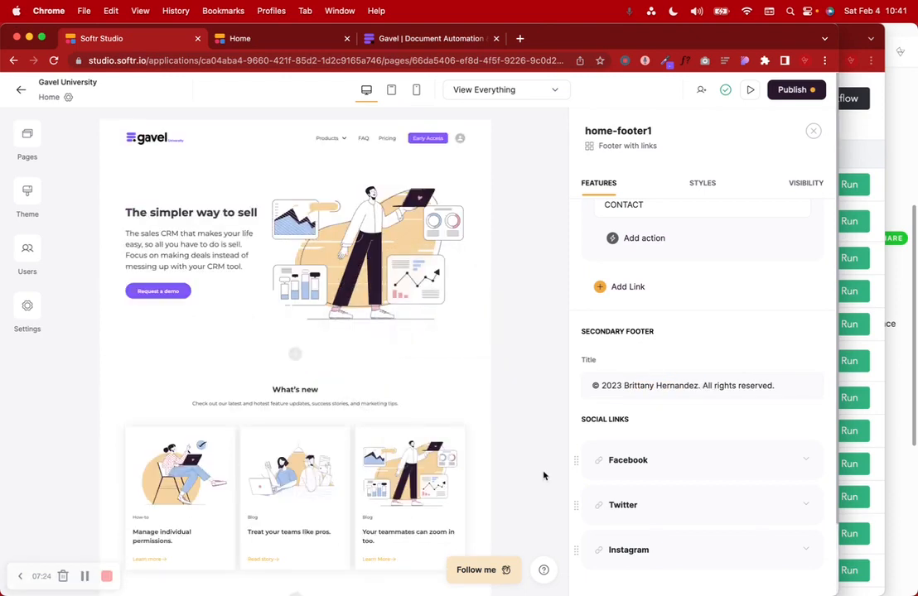
Step: Add a social link after Instagram in the footer, set its platform to LinkedIn, and collapse its settings
scroll(735, 445, "down", 5)
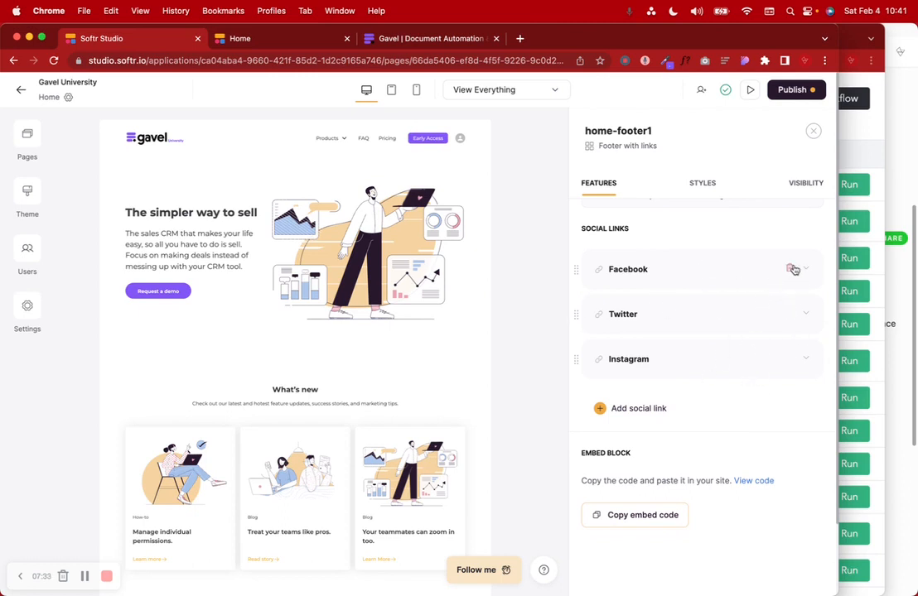
left_click(617, 409)
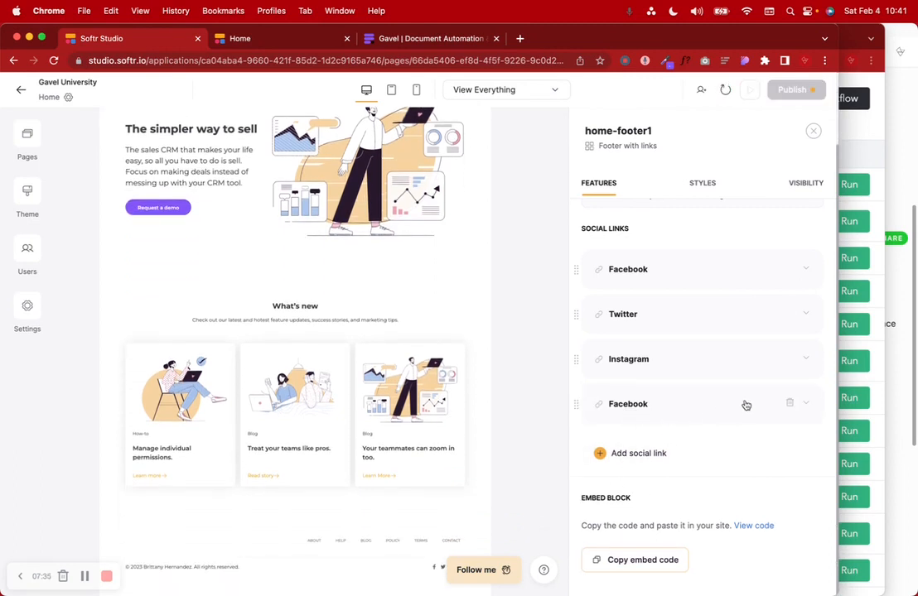
left_click(663, 400)
left_click(652, 407)
scroll(639, 325, "down", 3)
left_click(635, 334)
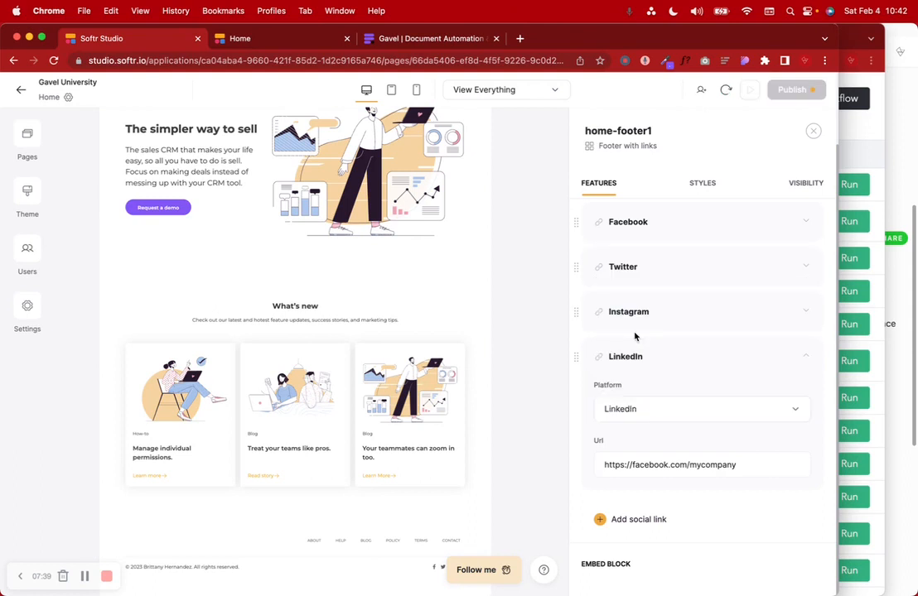
left_click(652, 464)
key("ctrl+a")
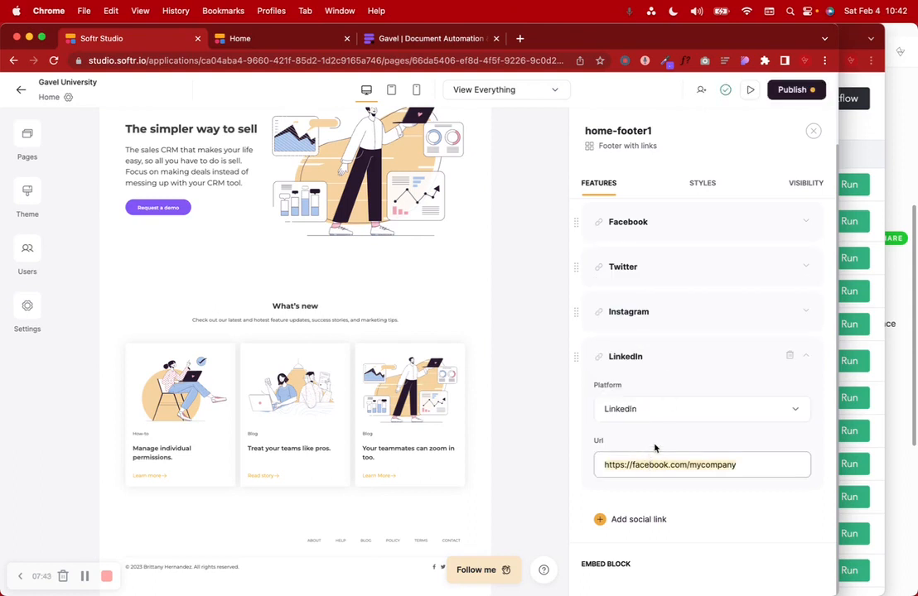
left_click(805, 356)
Step: Publish the home page changes to gaveluniversity.softr.app
scroll(678, 361, "up", 5)
scroll(672, 362, "up", 3)
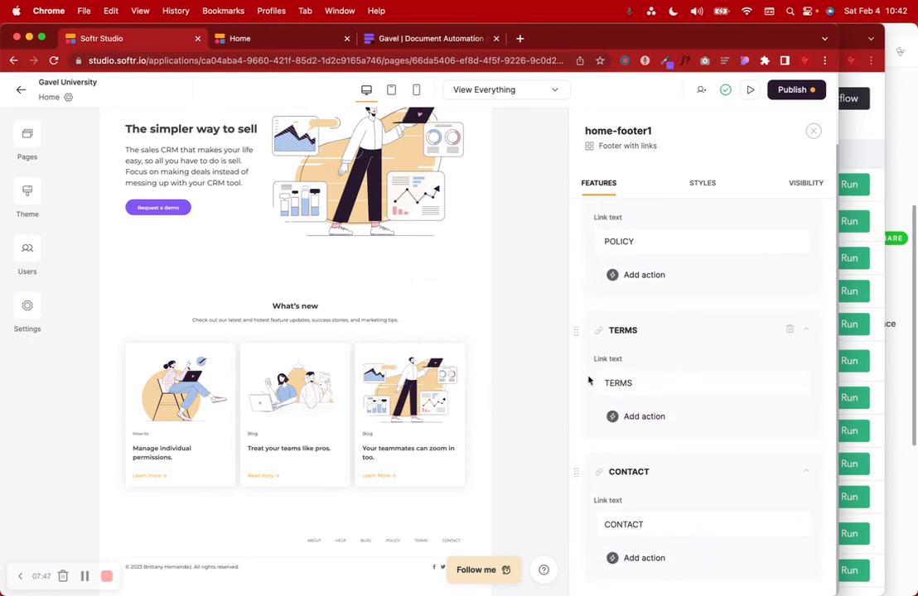
left_click(792, 90)
left_click(708, 270)
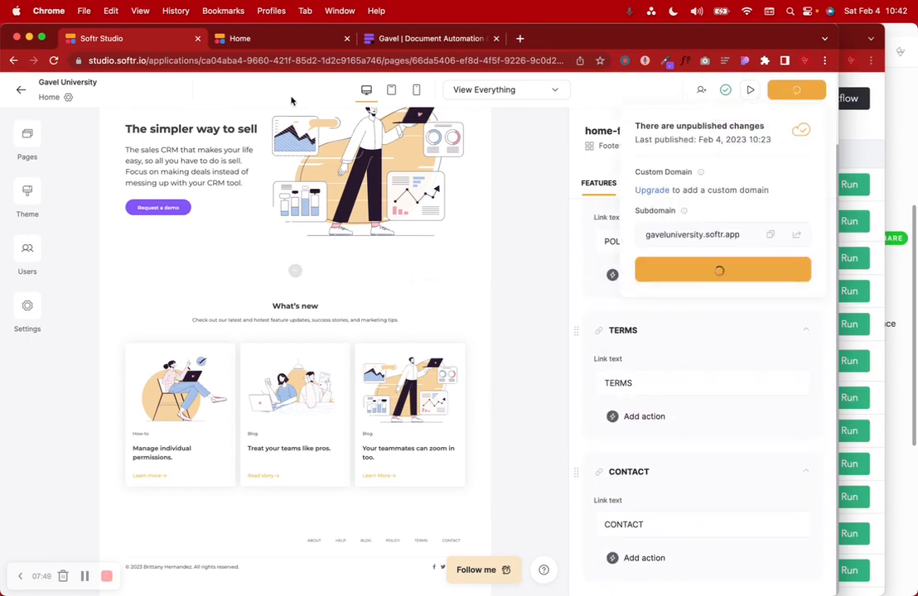
Step: Switch to the live gaveluniversity.softr.app page, reload it, and check the published home page from header to footer
left_click(256, 47)
key("Return")
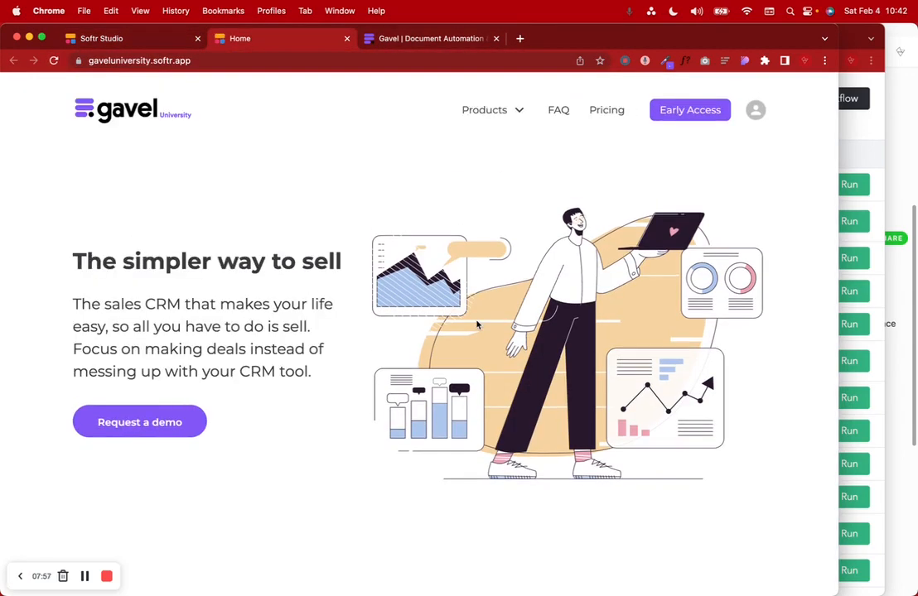
scroll(476, 324, "down", 10)
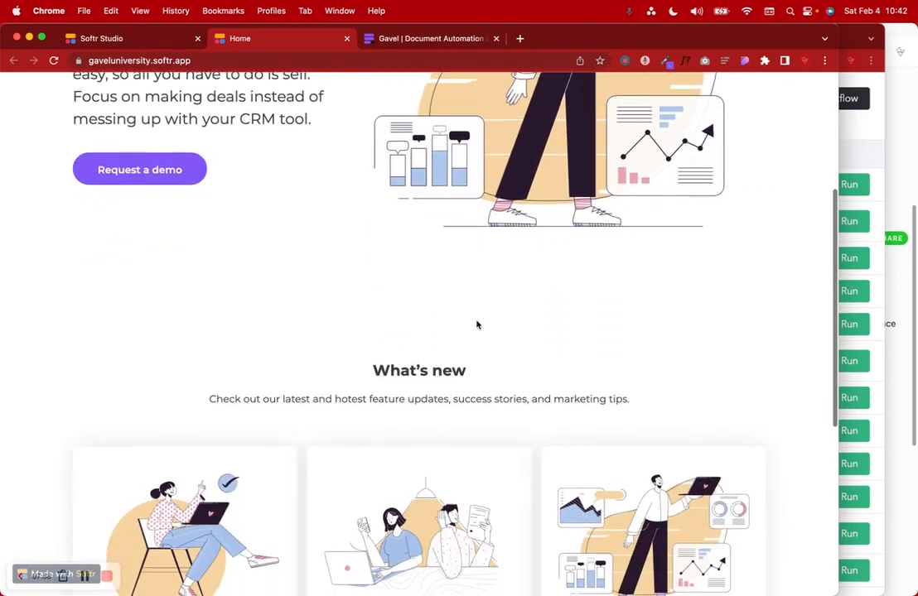
scroll(477, 324, "down", 3)
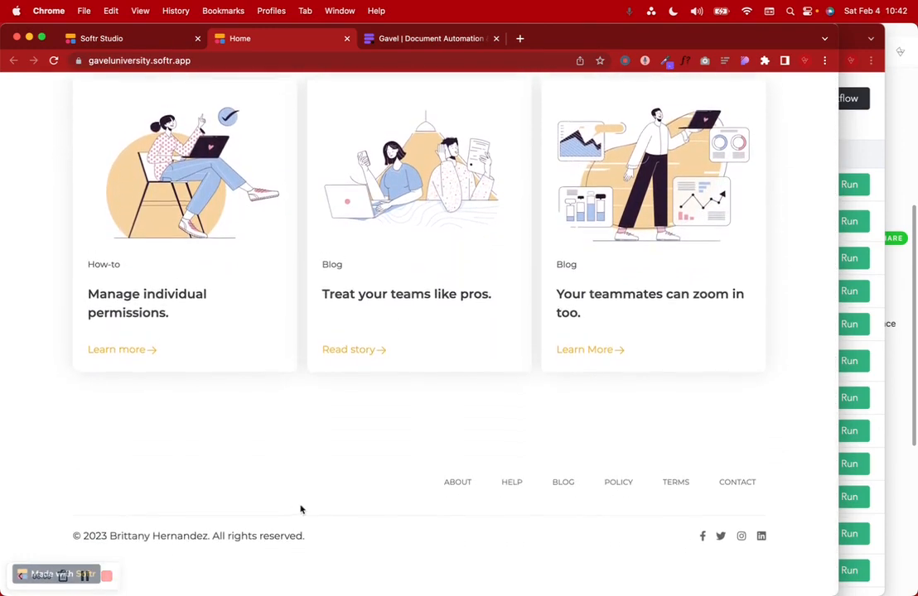
scroll(512, 550, "up", 15)
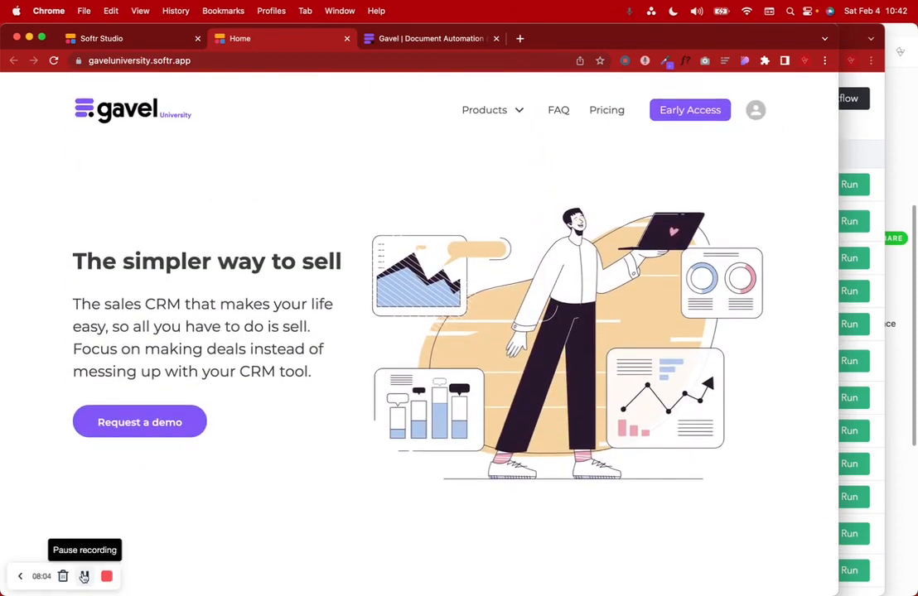
Step: Turn off the 'Made with Softr' badge in the app's general settings, save, and publish the change
left_click(100, 37)
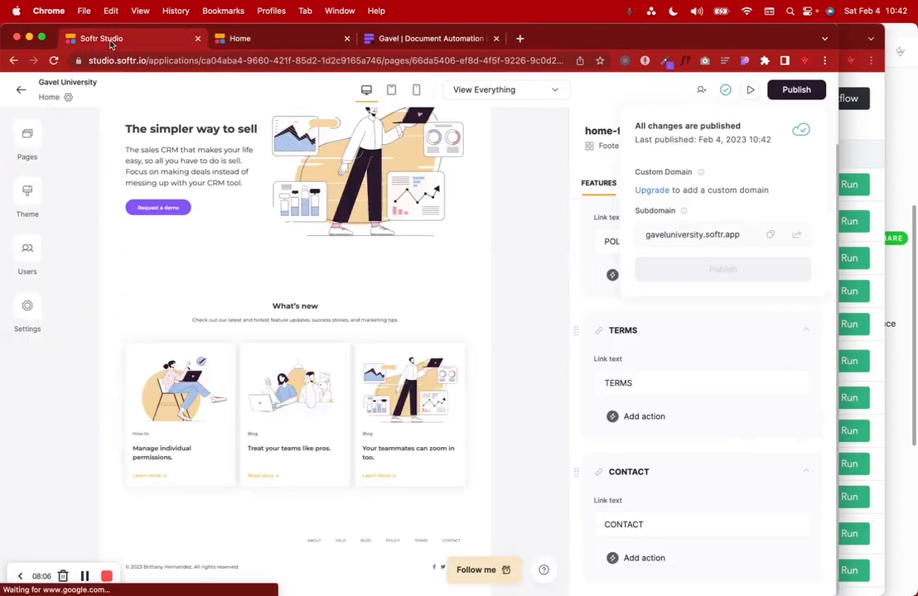
left_click(38, 313)
scroll(111, 296, "down", 3)
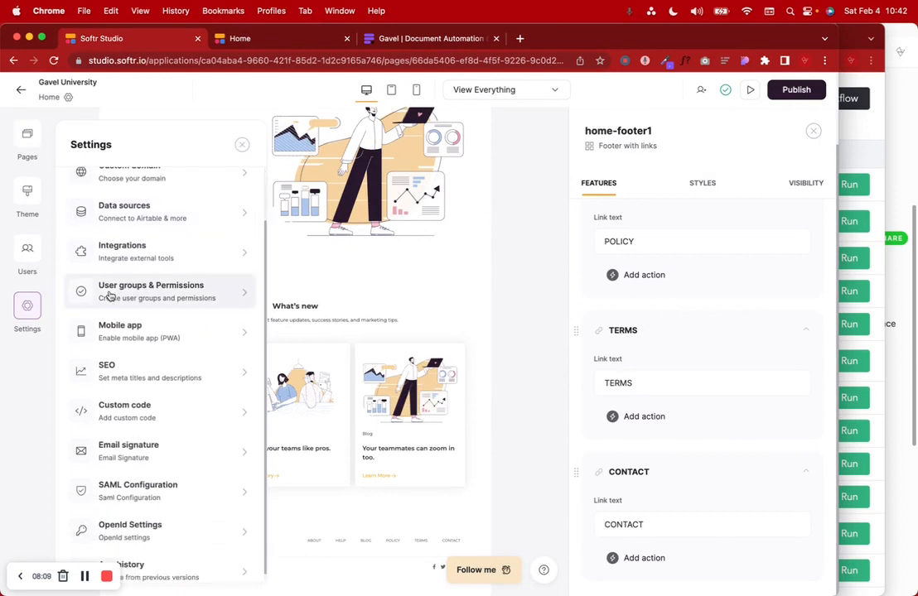
scroll(130, 211, "up", 3)
left_click(130, 180)
scroll(189, 474, "down", 3)
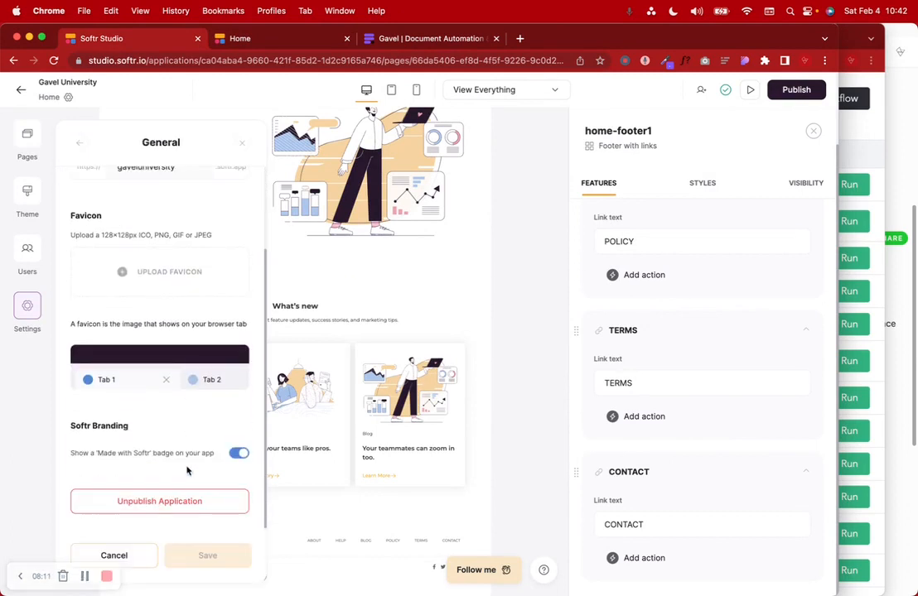
left_click(239, 455)
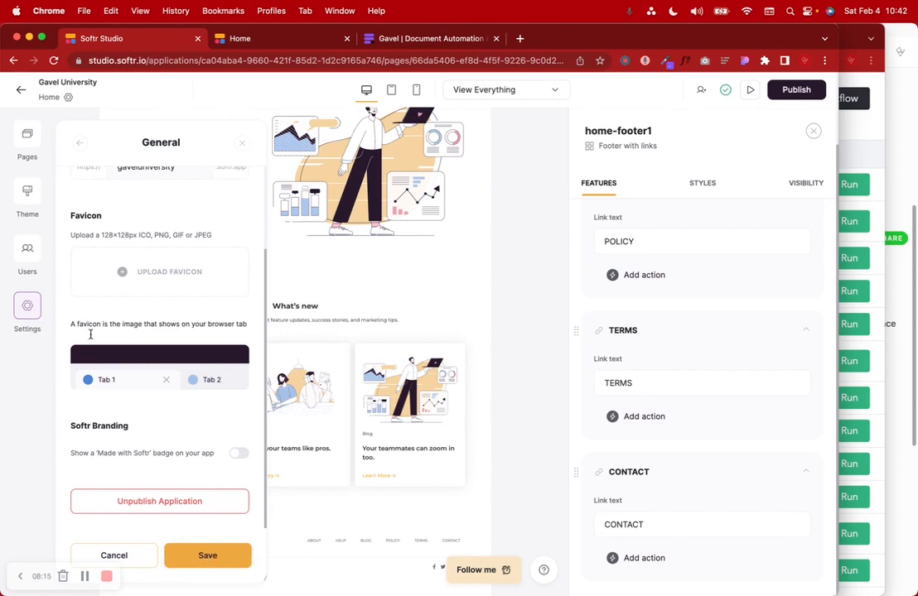
left_click(207, 555)
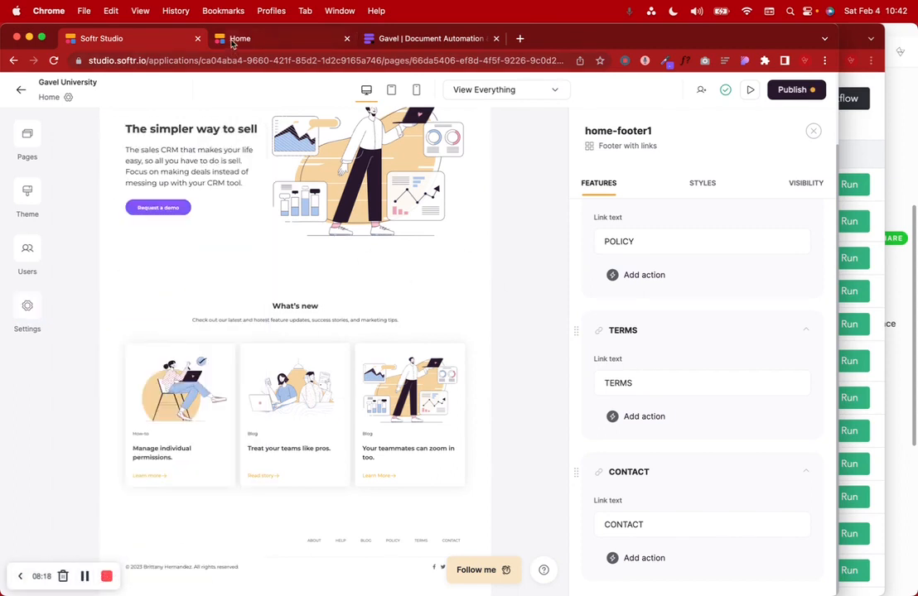
left_click(802, 93)
left_click(696, 270)
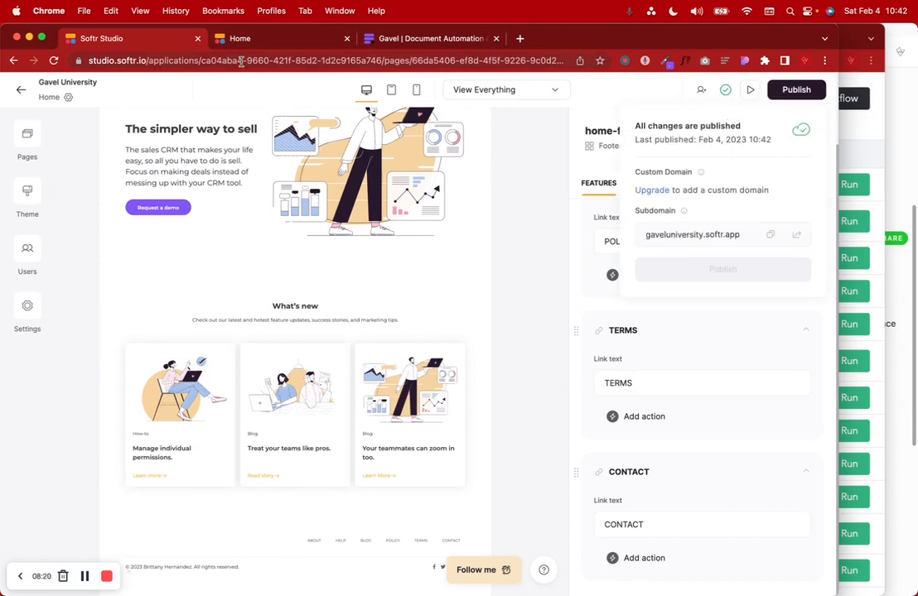
Step: Reload the live gaveluniversity.softr.app page and check it from header to footer for the Softr badge
left_click(240, 42)
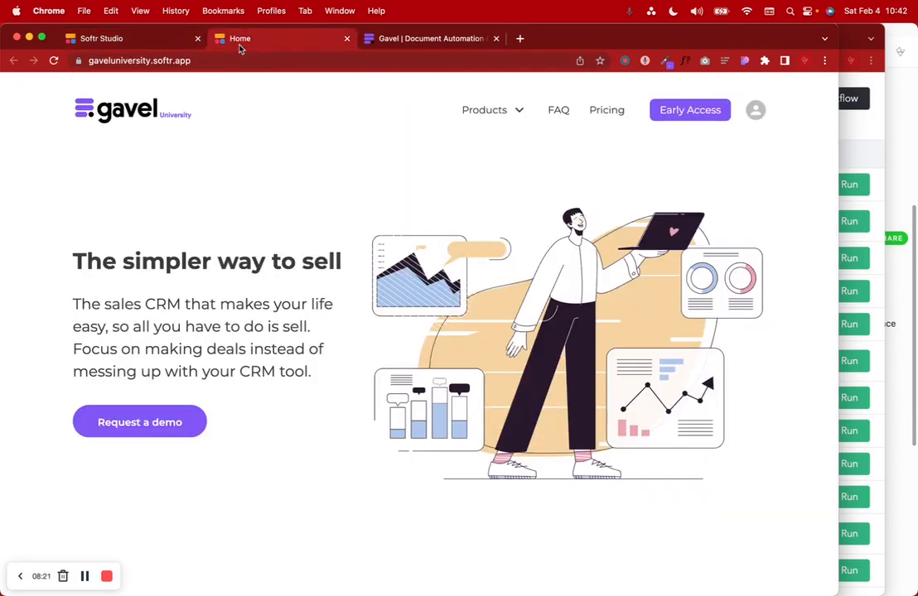
left_click(20, 575)
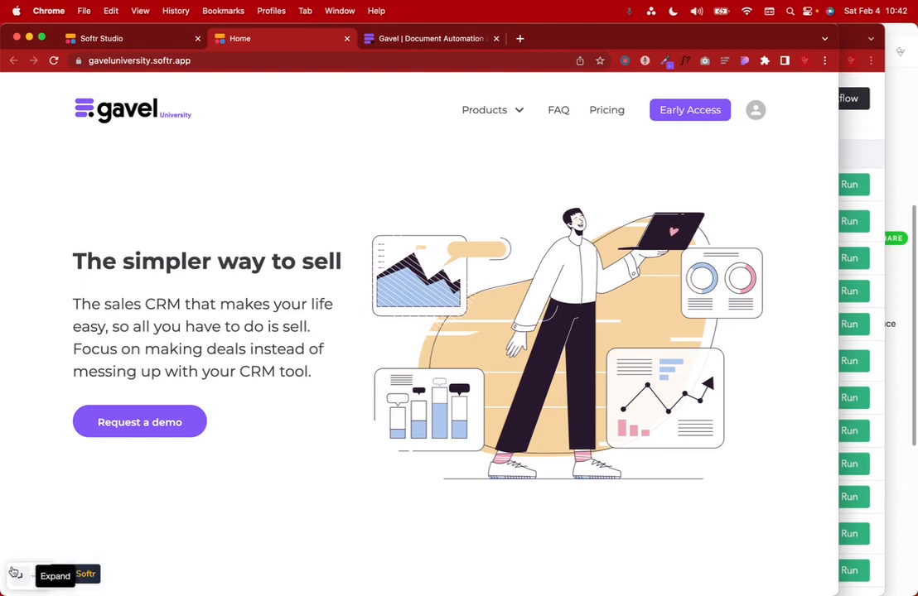
left_click(20, 576)
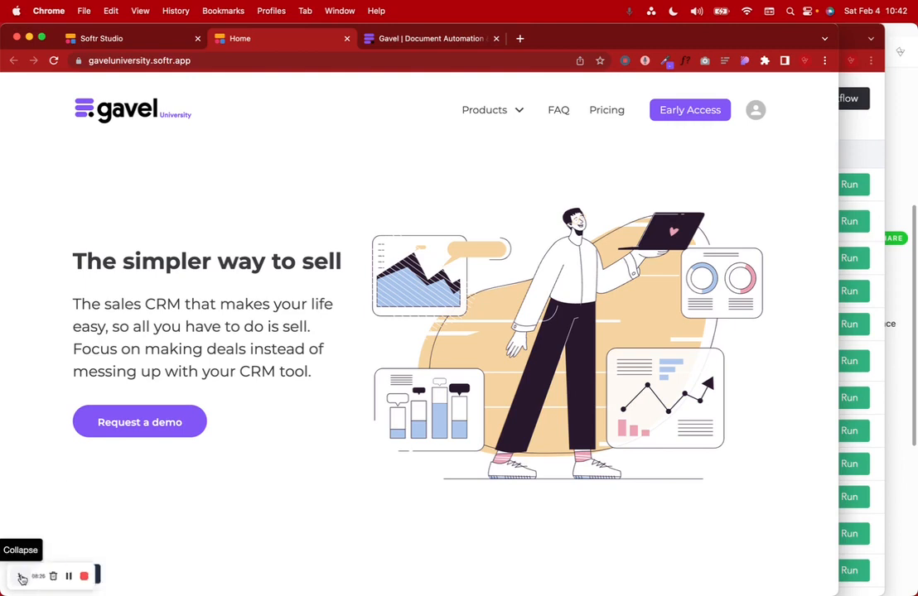
left_click(54, 60)
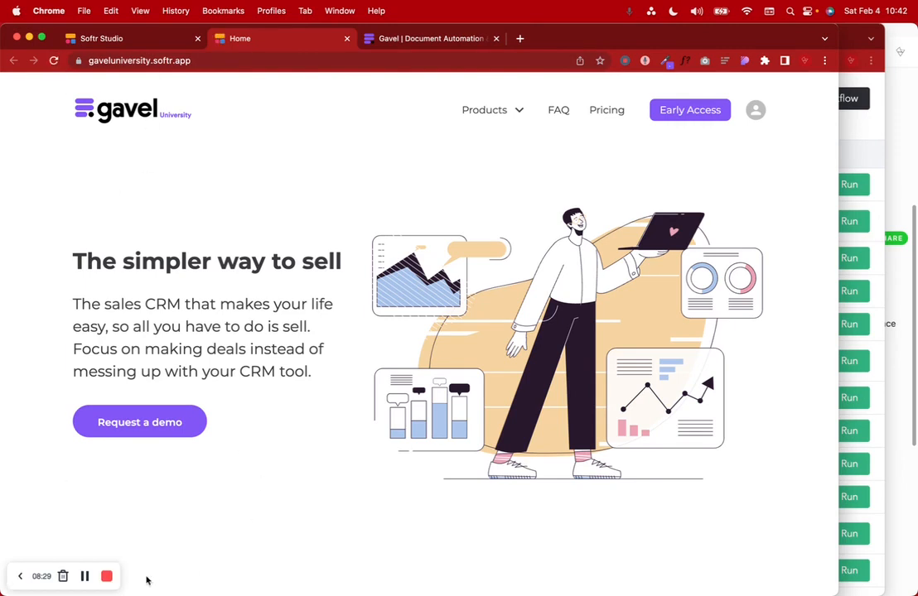
mouse_move(47, 567)
left_mouse_down()
mouse_move(117, 557)
mouse_move(139, 469)
mouse_move(49, 518)
mouse_move(39, 582)
left_mouse_up()
scroll(379, 441, "down", 15)
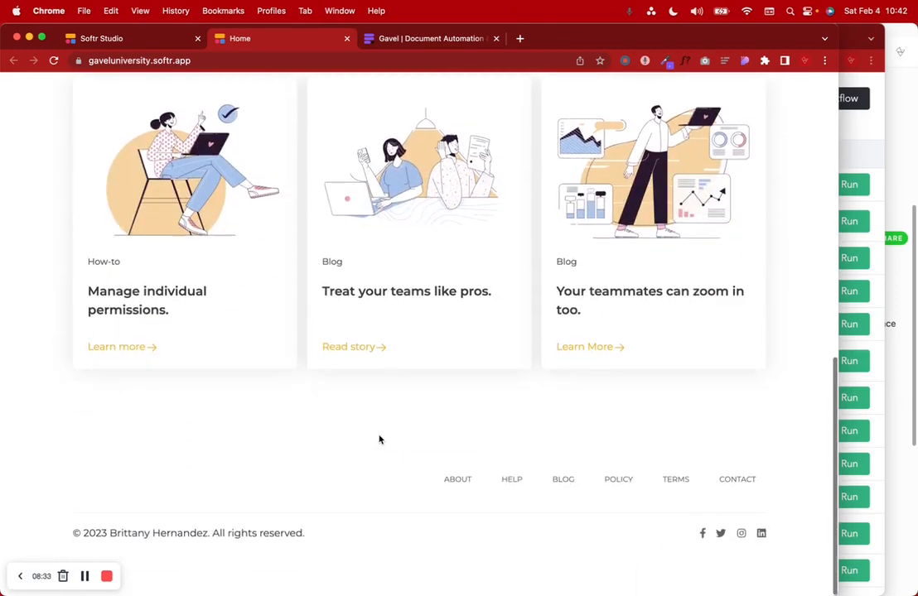
scroll(379, 440, "up", 20)
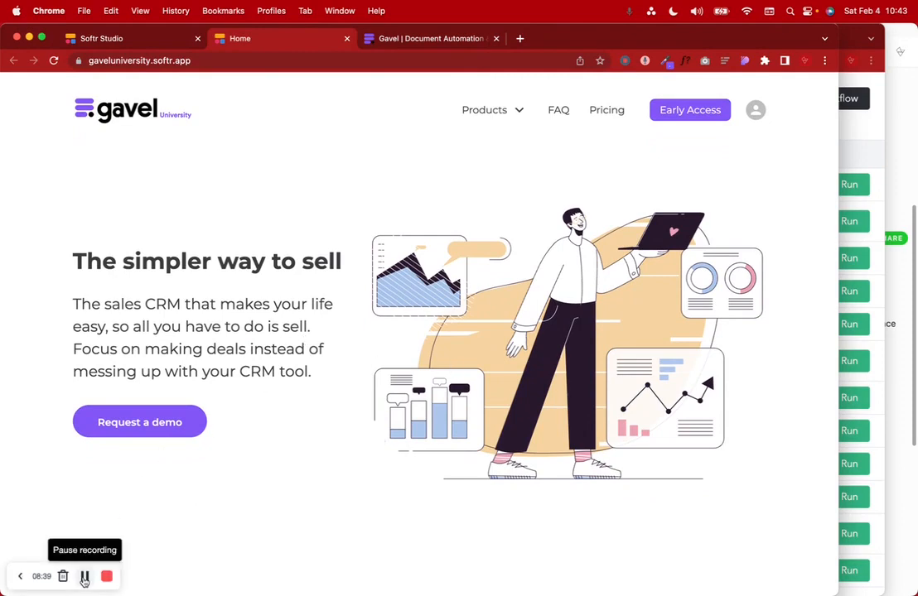
scroll(314, 527, "down", 10)
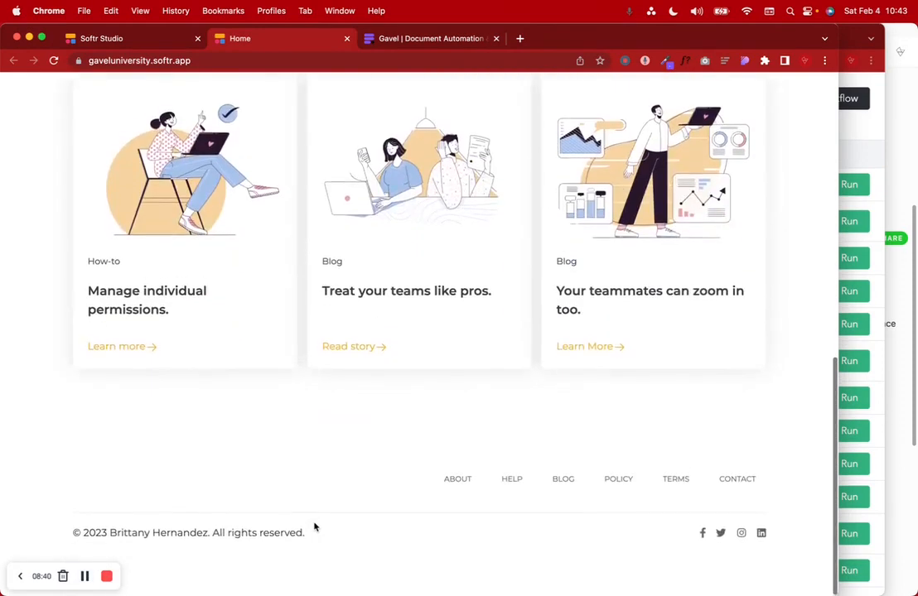
scroll(313, 527, "up", 10)
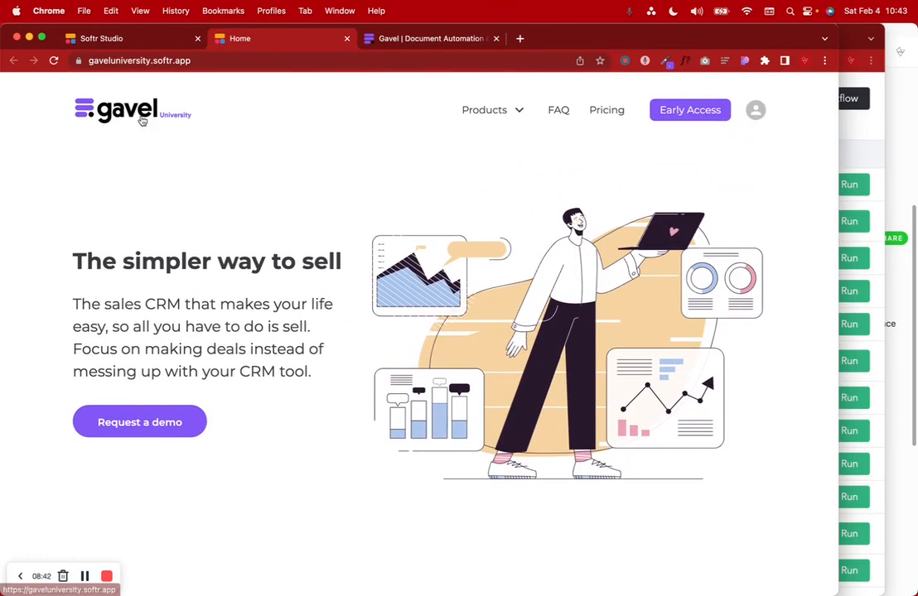
Step: Return to Softr Studio and set the header block's logo image alt text to Gavel University
left_click(140, 46)
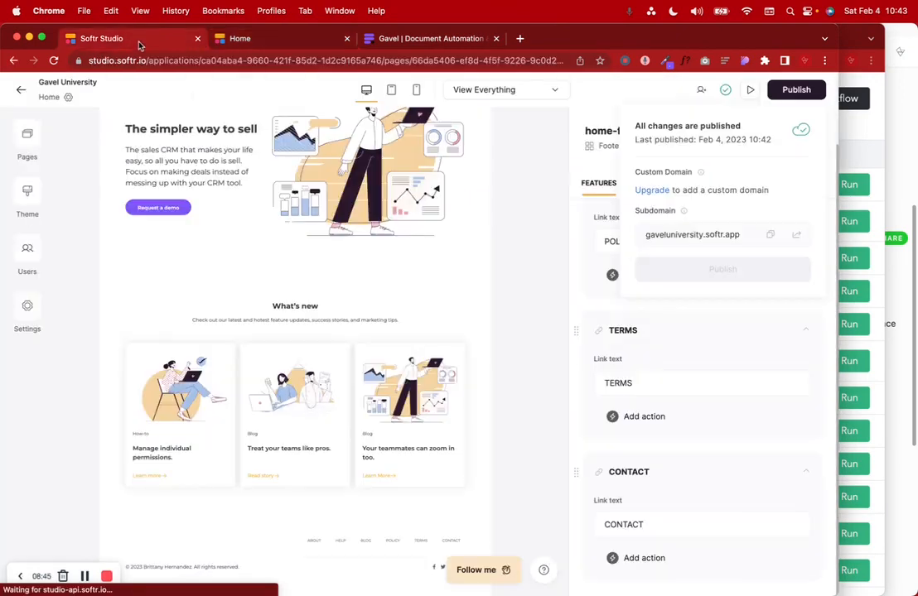
left_click(542, 301)
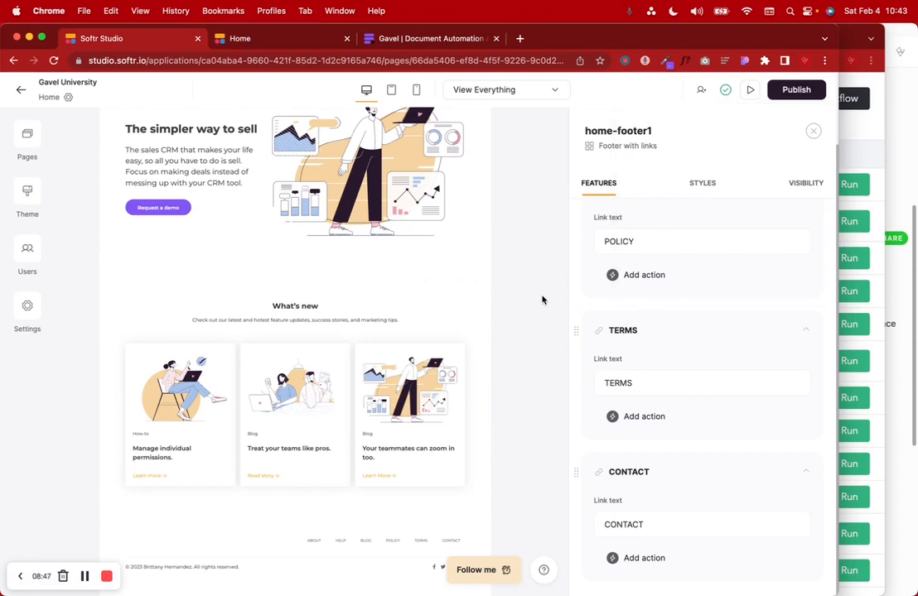
scroll(543, 301, "up", 2)
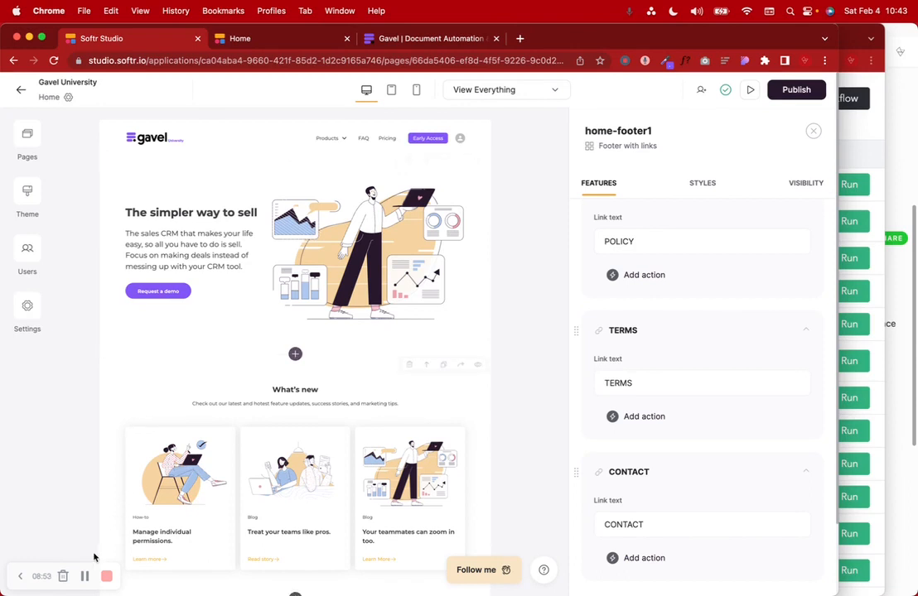
left_click(219, 138)
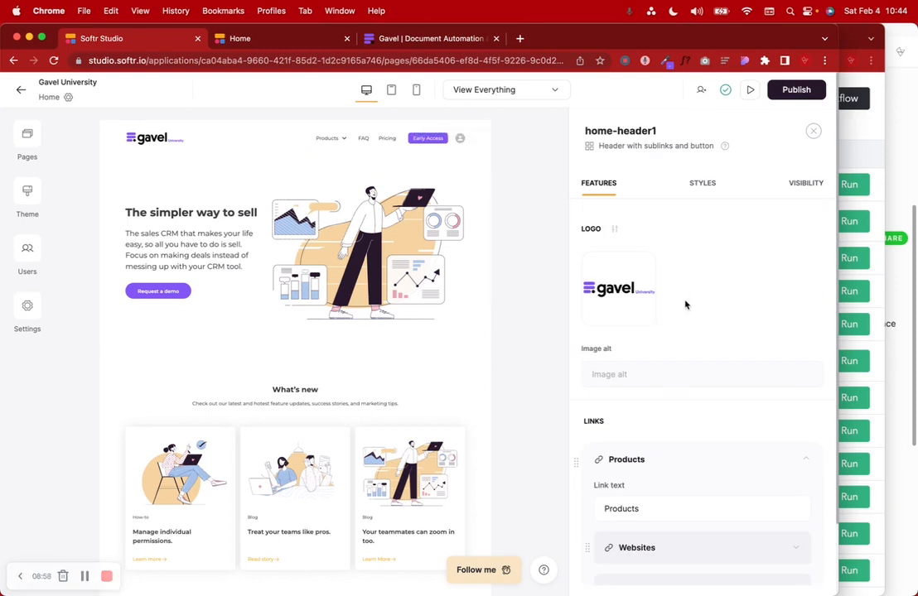
scroll(684, 305, "down", 2)
scroll(684, 304, "down", 3)
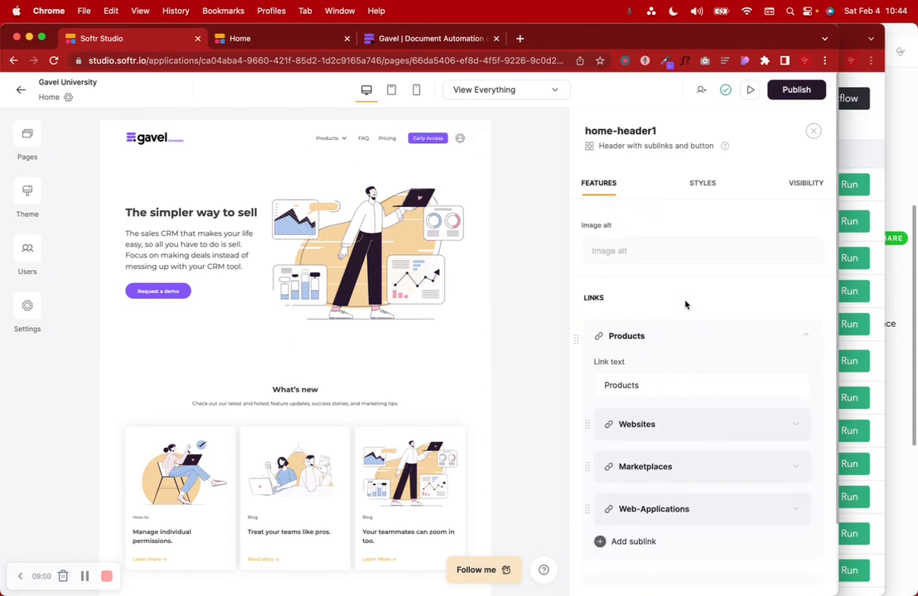
scroll(684, 302, "up", 1)
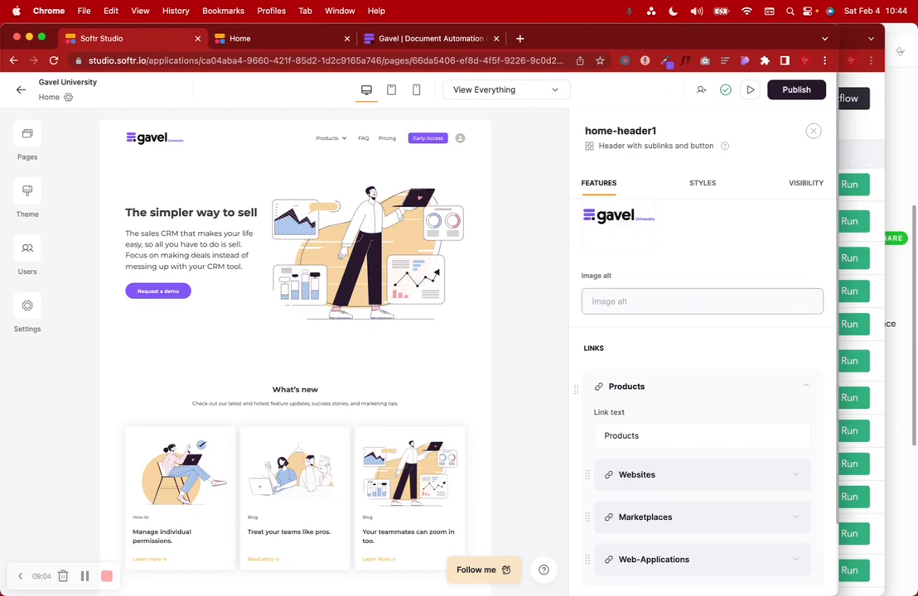
left_click(629, 302)
type("gav")
key("BackSpace")
key("BackSpace")
type("Gavel University")
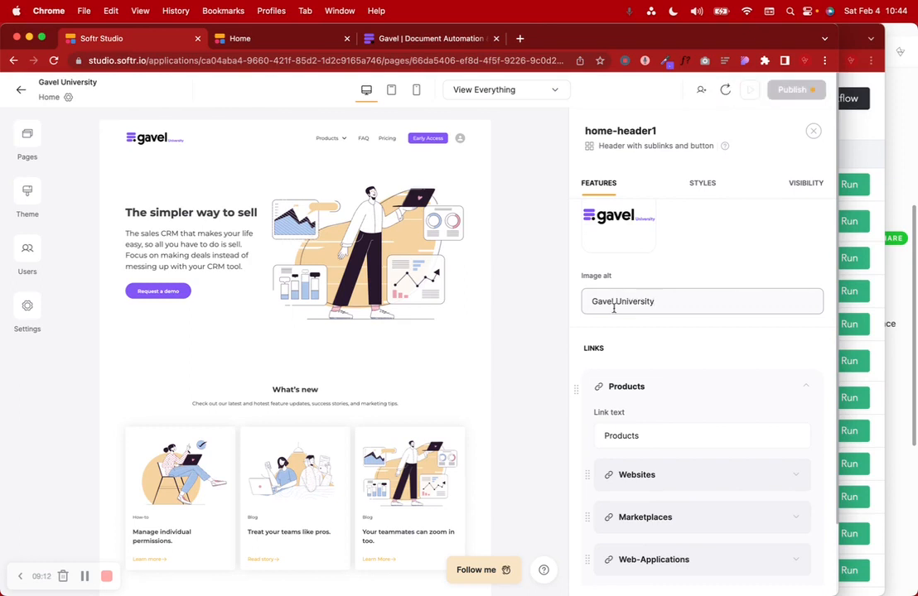
Step: Change the text of the header's Products link to Courses
scroll(660, 342, "down", 3)
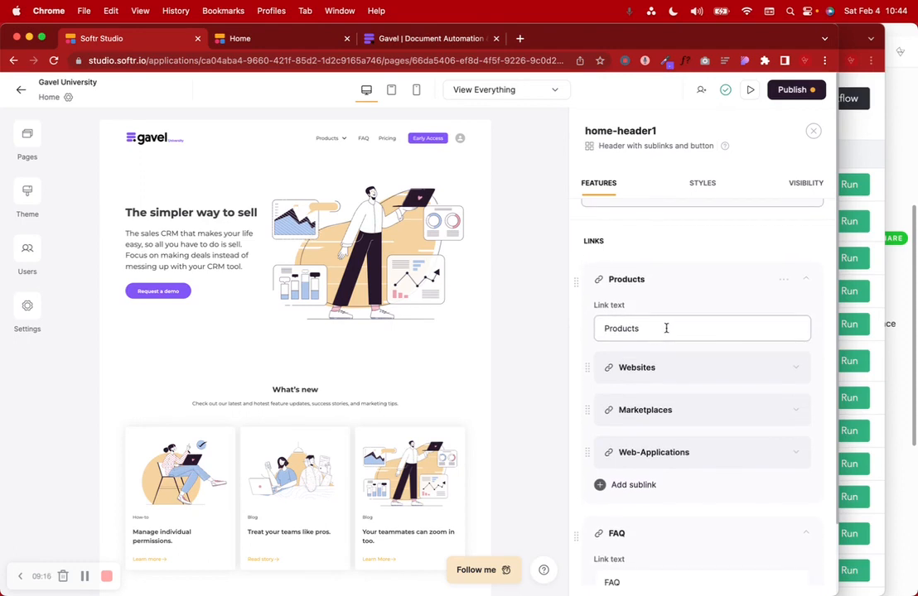
double_click(666, 328)
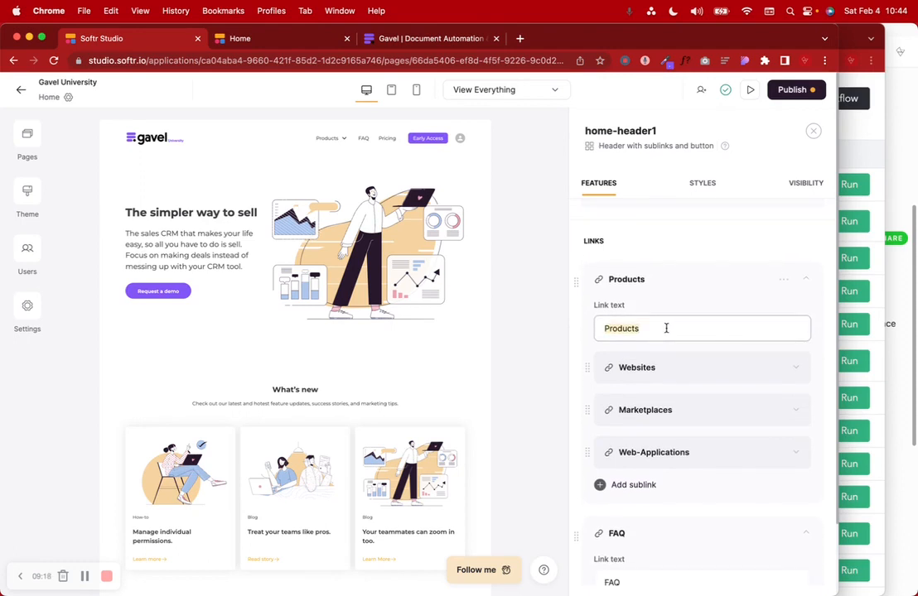
type("C")
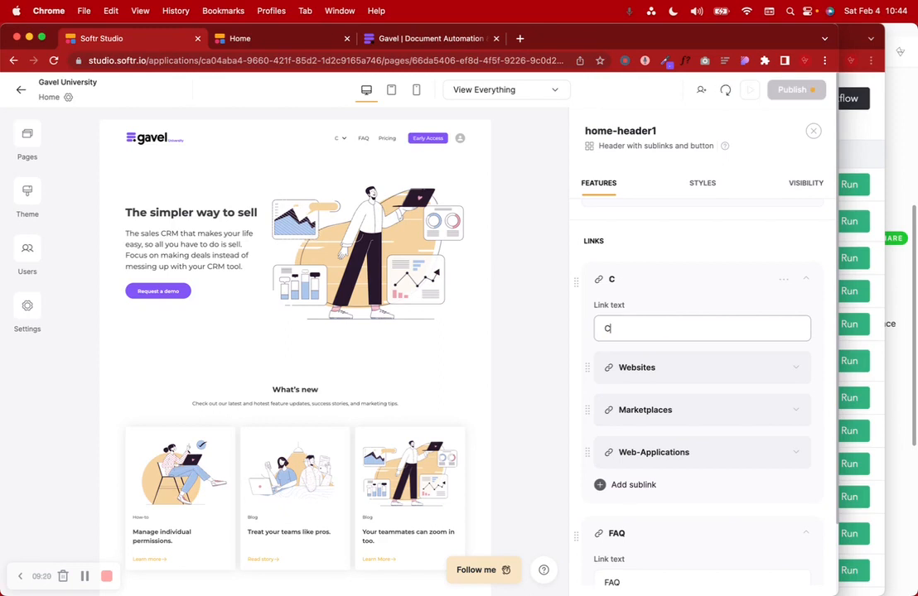
type("ourses")
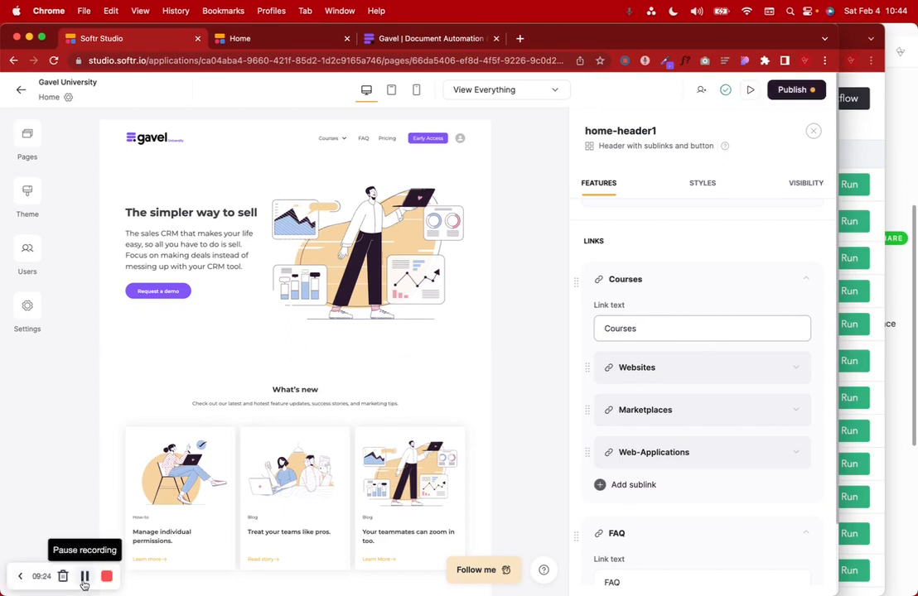
Step: Set the text of the header's first link to Programs and delete its Websites sublink
double_click(647, 324)
type("Programs")
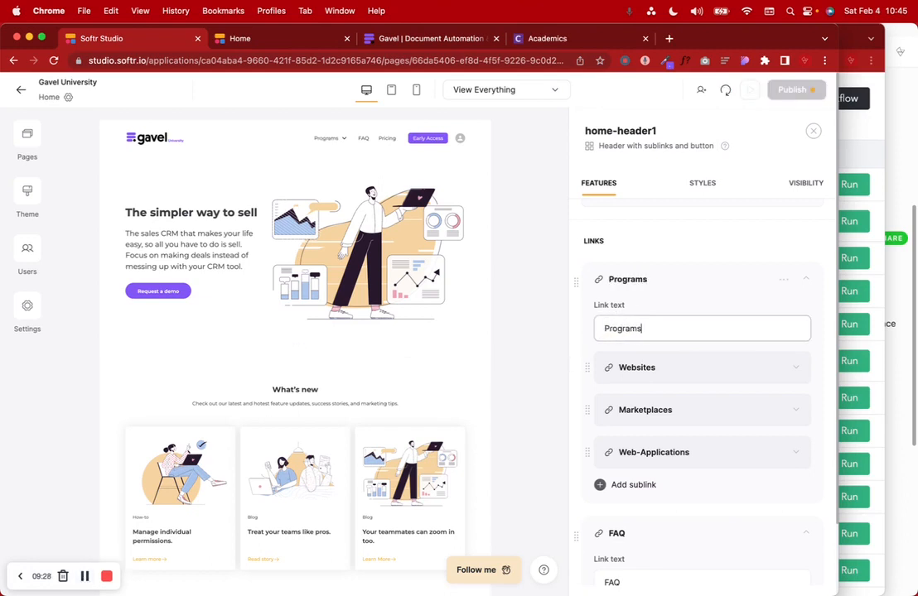
left_click(776, 368)
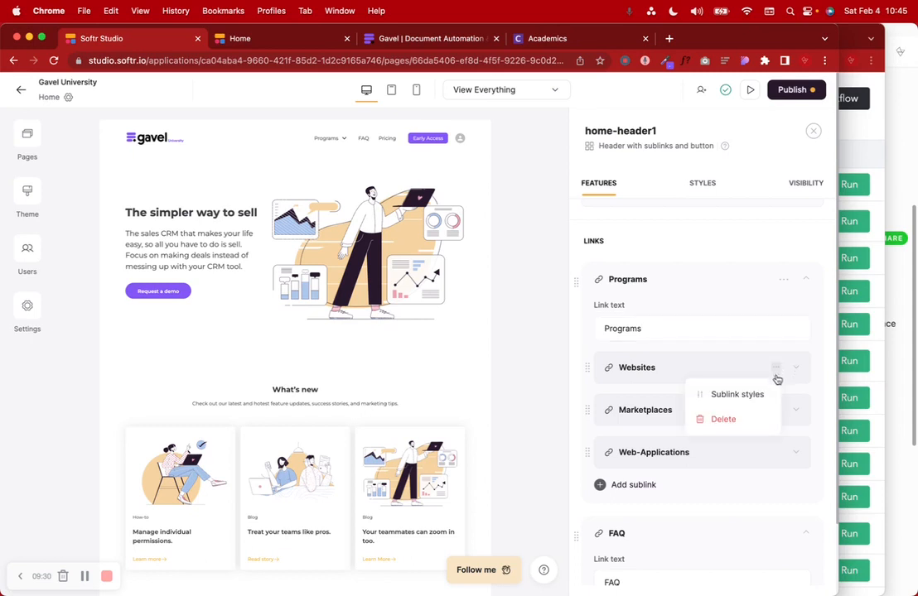
left_click(732, 424)
Step: Rename the Marketplaces sublink under Programs to Fellowships
left_click(684, 371)
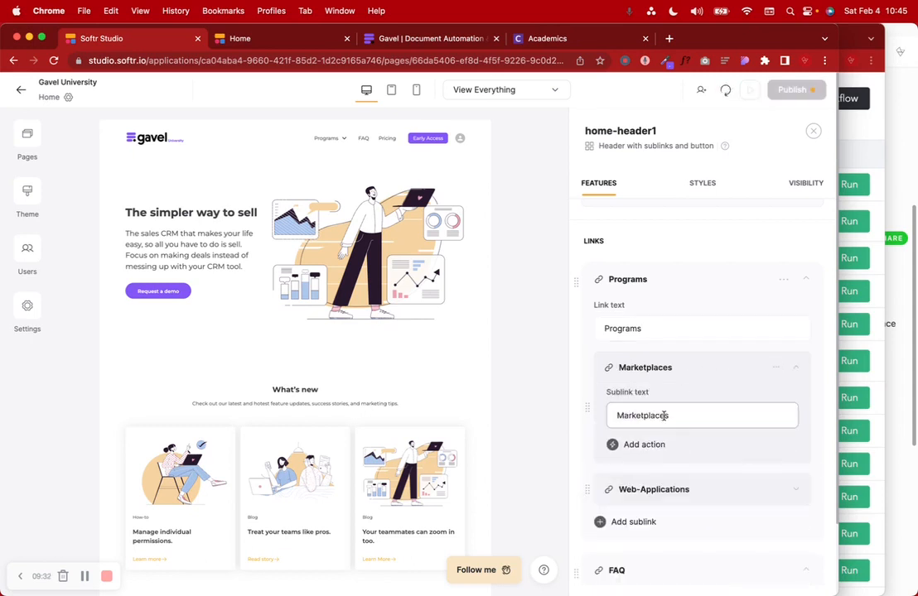
double_click(661, 416)
type("Fell")
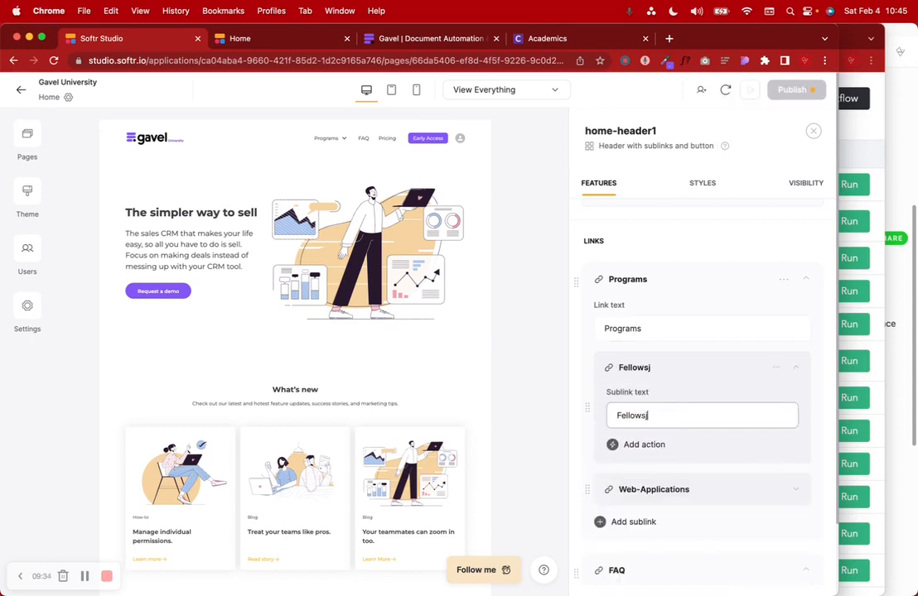
type("owships")
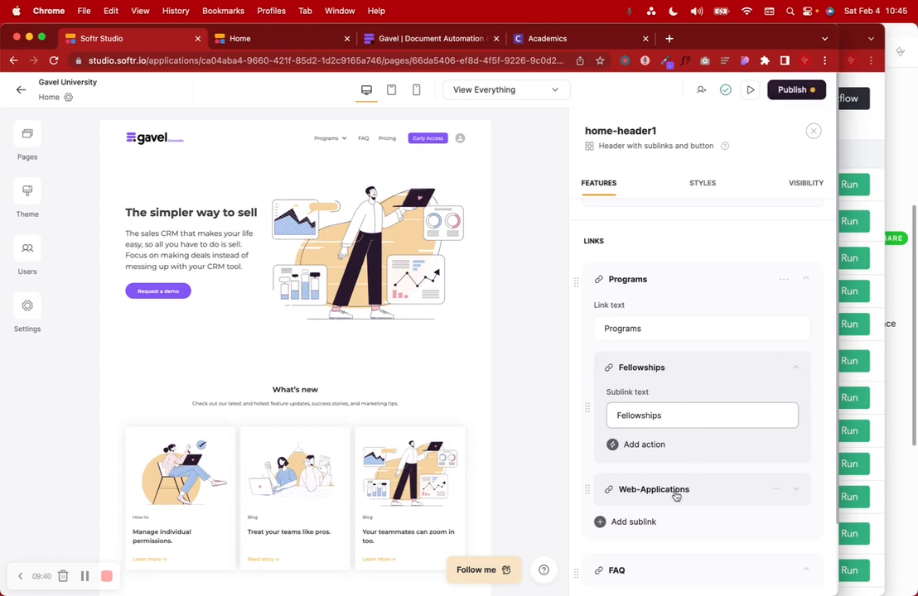
Step: Rename the Web-Applications sublink under Programs to Independent Study
left_click(676, 493)
scroll(698, 458, "down", 2)
double_click(704, 447)
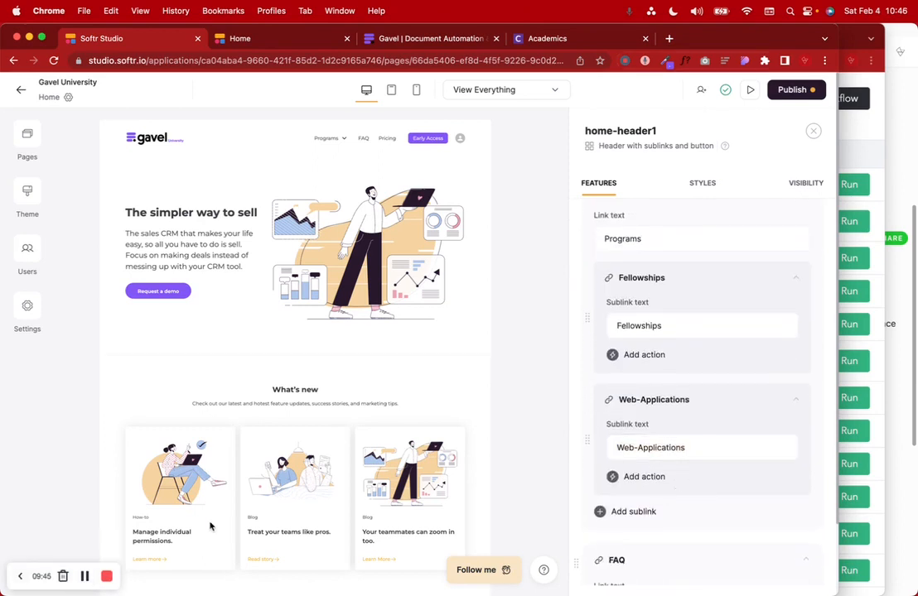
left_click(699, 450)
key("ctrl+a")
type("Indepe")
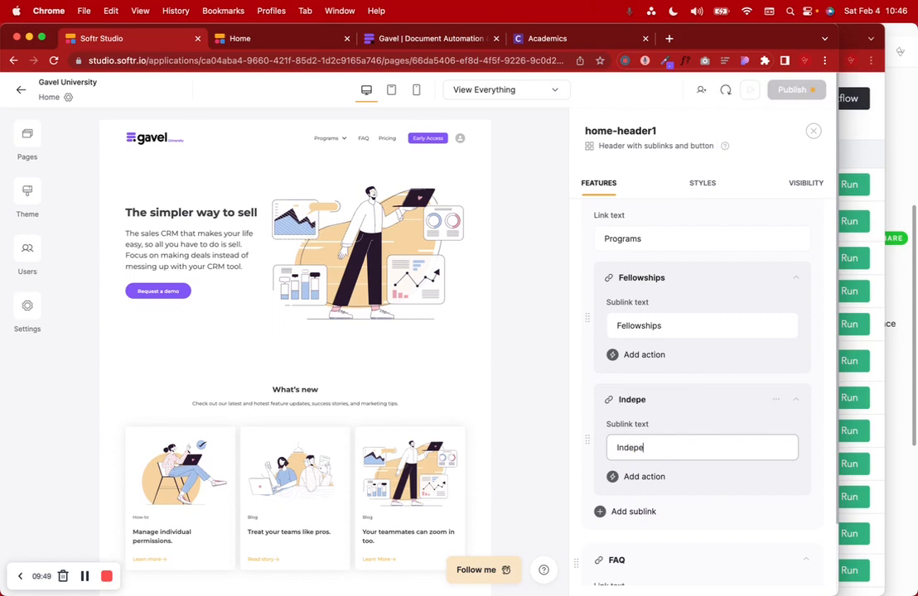
type("ndent Study")
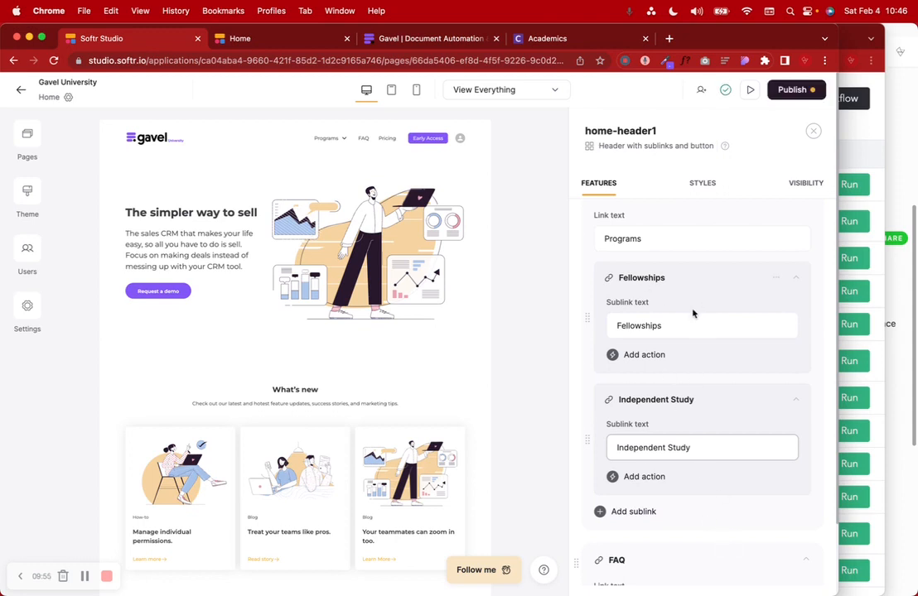
scroll(694, 313, "down", 5)
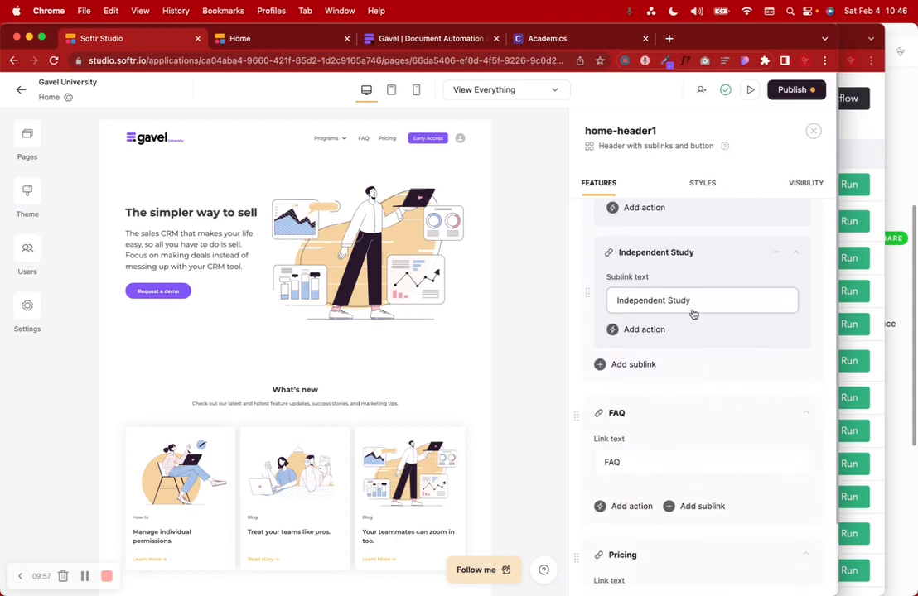
scroll(694, 314, "up", 5)
scroll(693, 313, "up", 2)
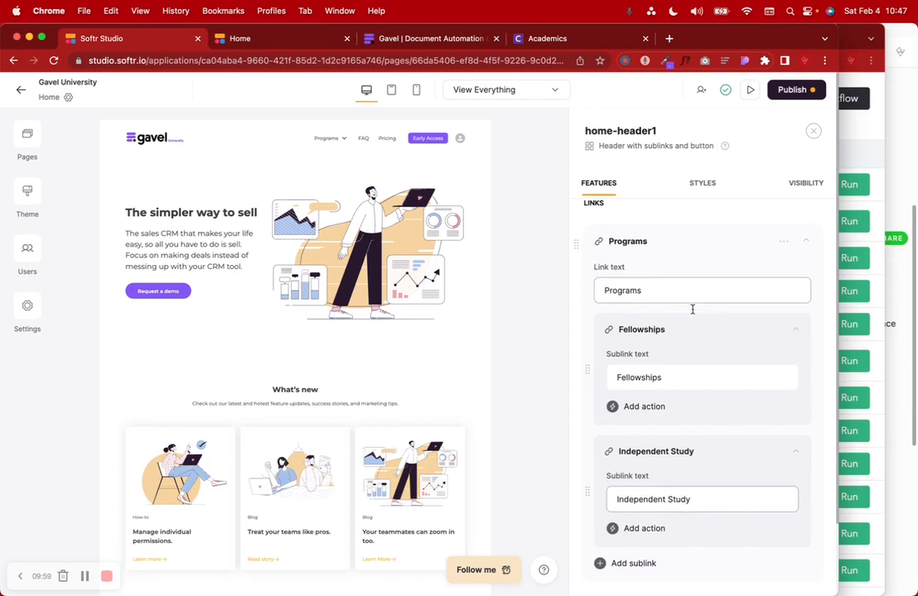
Step: Delete the header's FAQ link and change the text of the Pricing link to Students
scroll(692, 310, "down", 5)
scroll(693, 313, "down", 8)
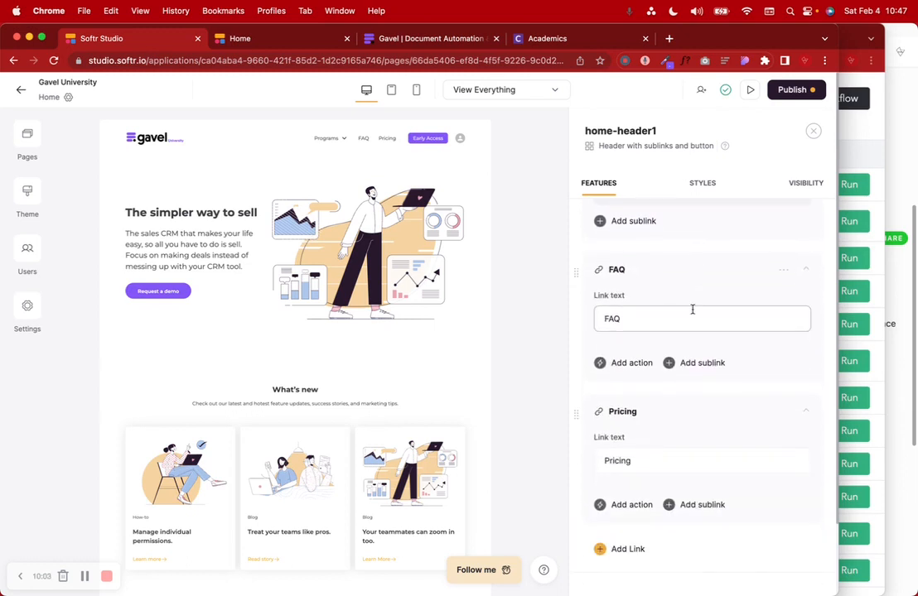
left_click(785, 274)
left_click(751, 318)
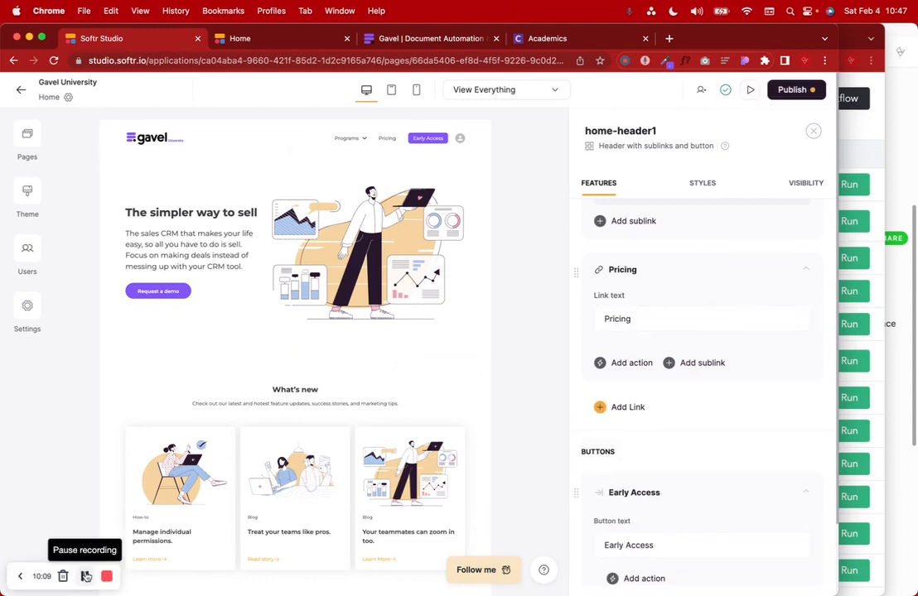
double_click(665, 327)
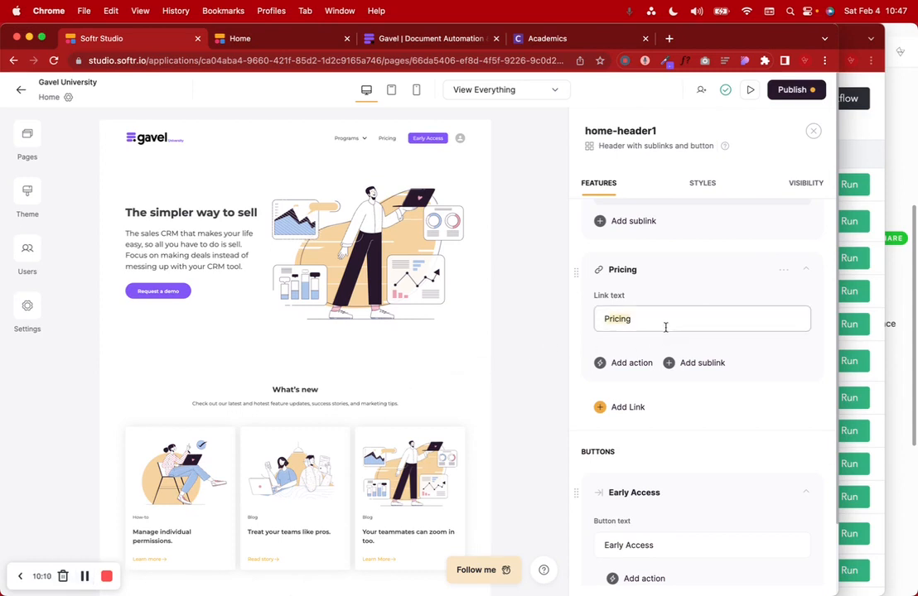
type("Students")
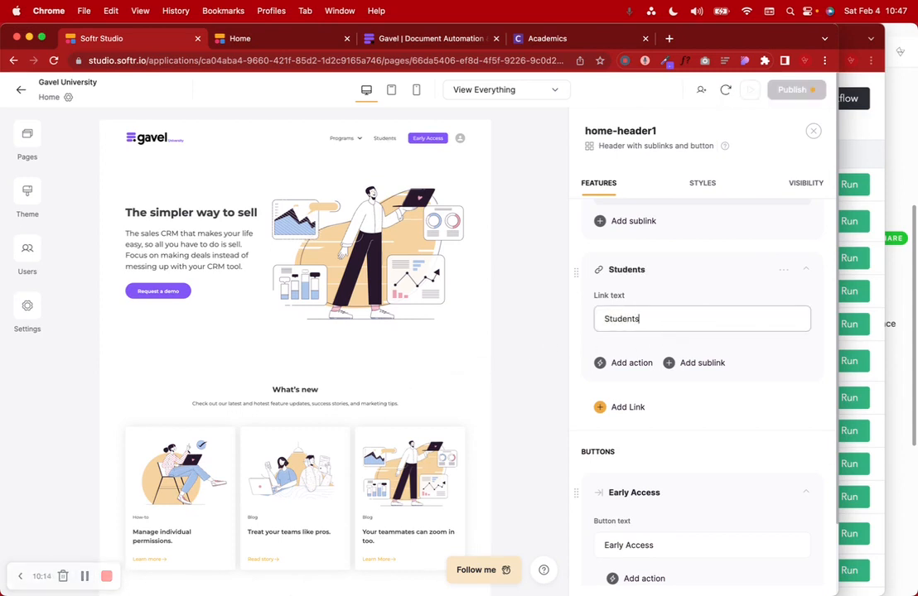
Step: Add a new link to the header with the text Faculty
left_click(617, 407)
triple_click(634, 459)
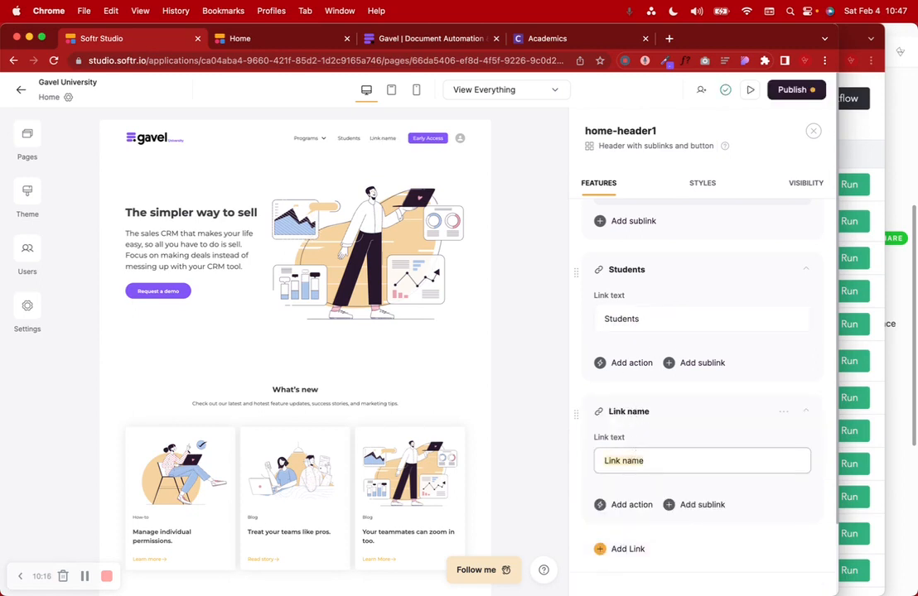
type("Faculty")
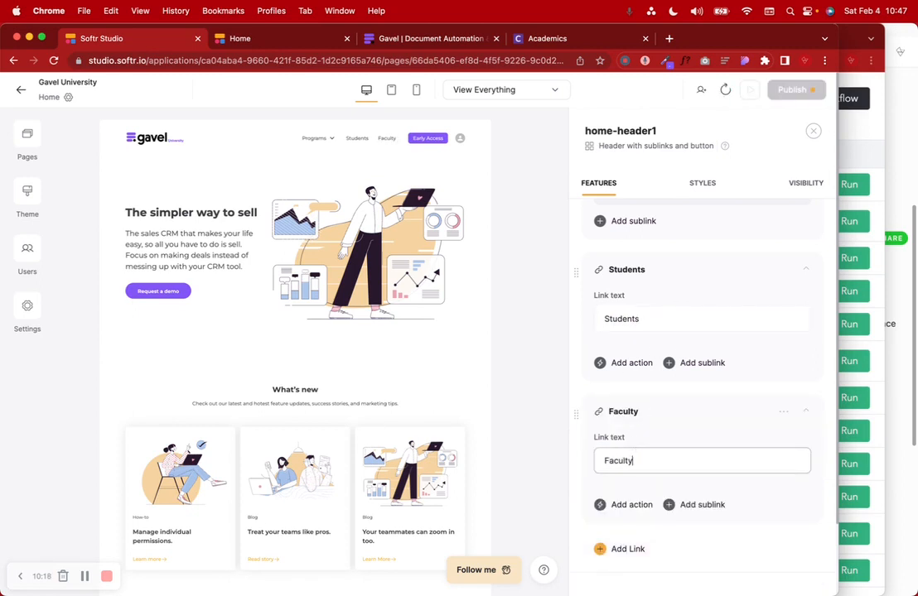
Step: Publish the header changes to the gaveluniversity.softr.app subdomain
scroll(736, 294, "up", 10)
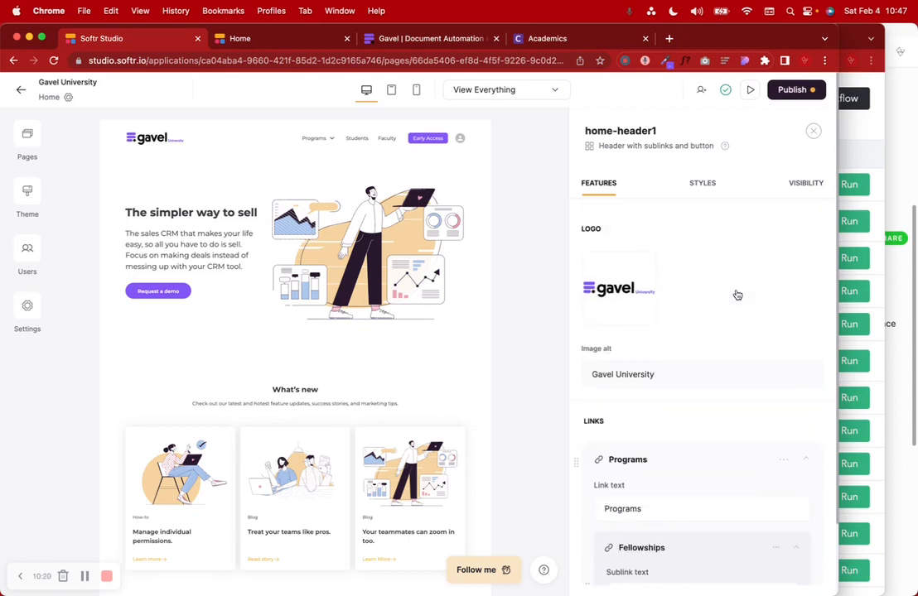
left_click(791, 90)
left_click(719, 268)
Step: Reload the published home page and check the header's Programs sublinks and its Faculty link
left_click(250, 39)
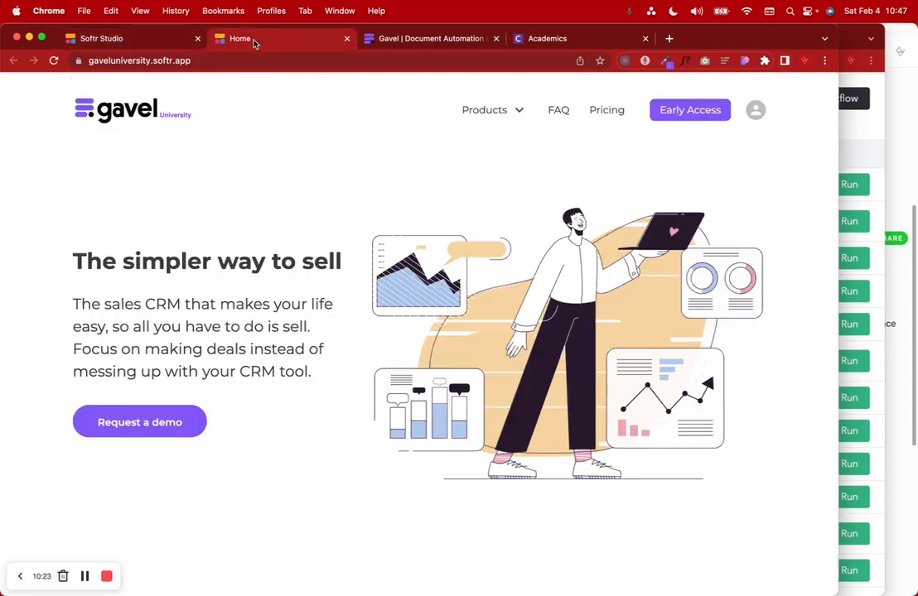
left_click(53, 61)
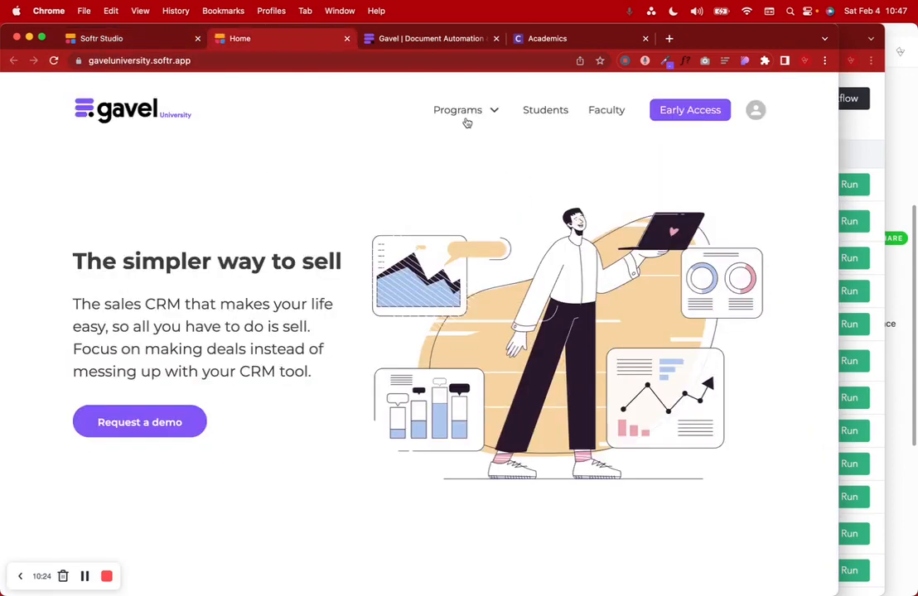
left_click(465, 121)
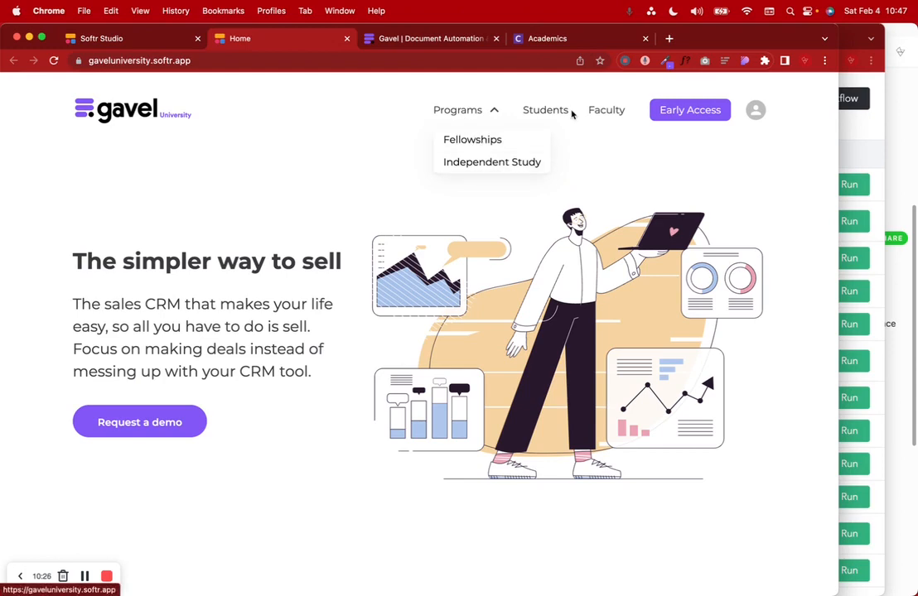
left_click(606, 106)
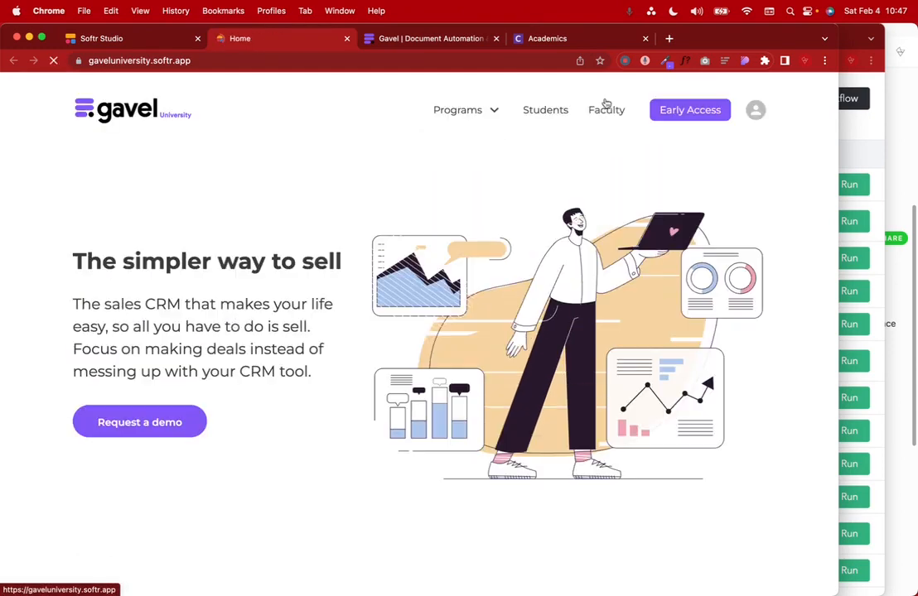
left_click(452, 115)
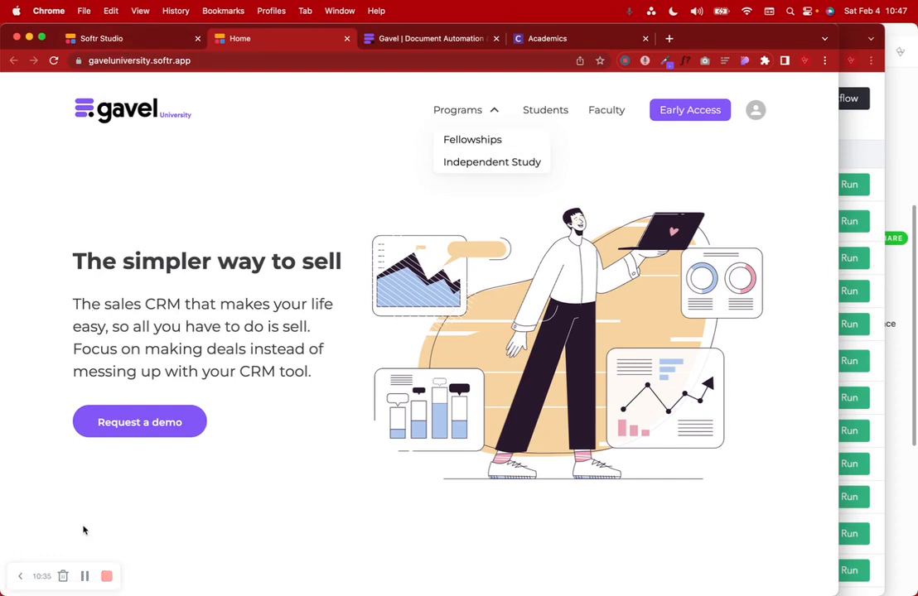
Step: Return to Softr Studio and add the static block Header with categories to the home page near the existing header
left_click(133, 41)
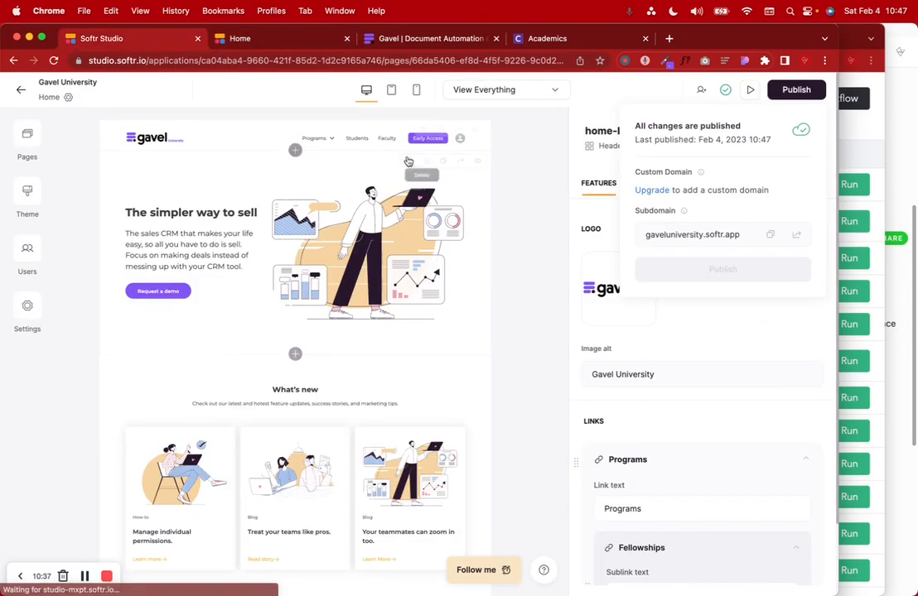
left_click(294, 150)
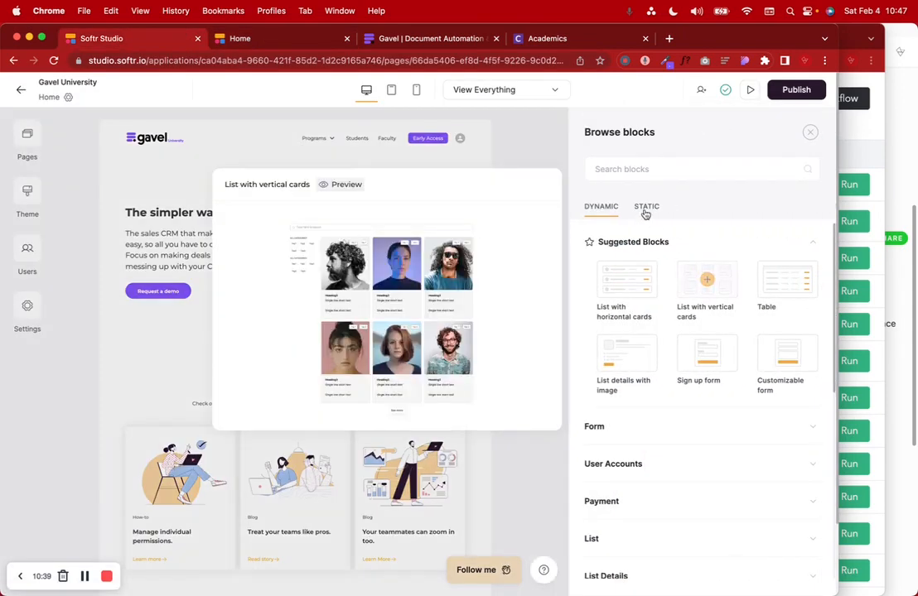
left_click(647, 207)
left_click(665, 248)
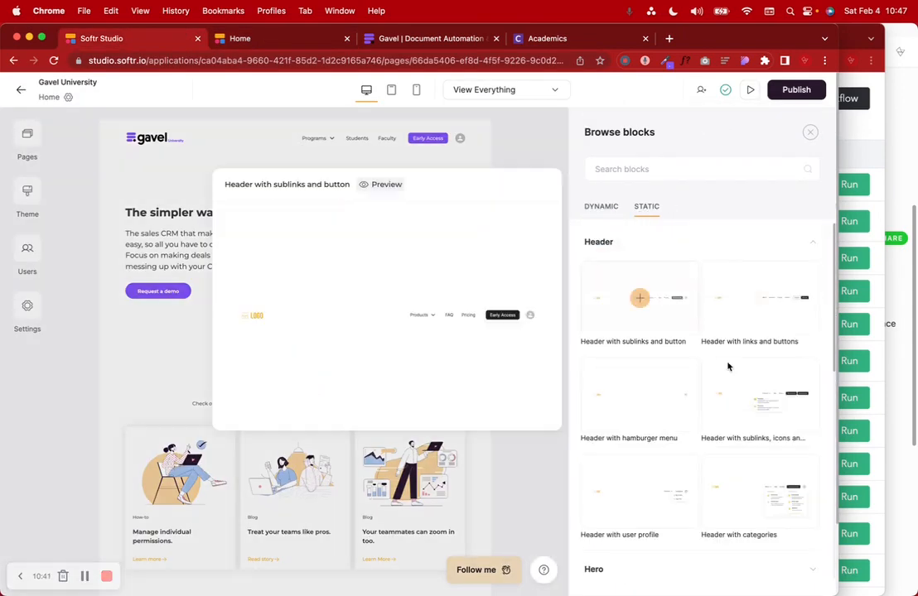
mouse_move(742, 414)
mouse_move(771, 514)
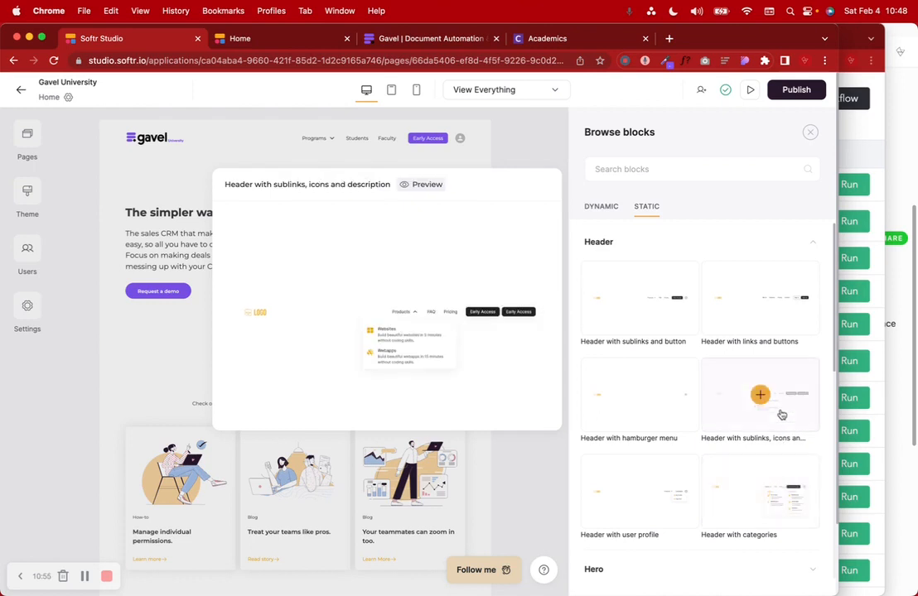
left_click(760, 496)
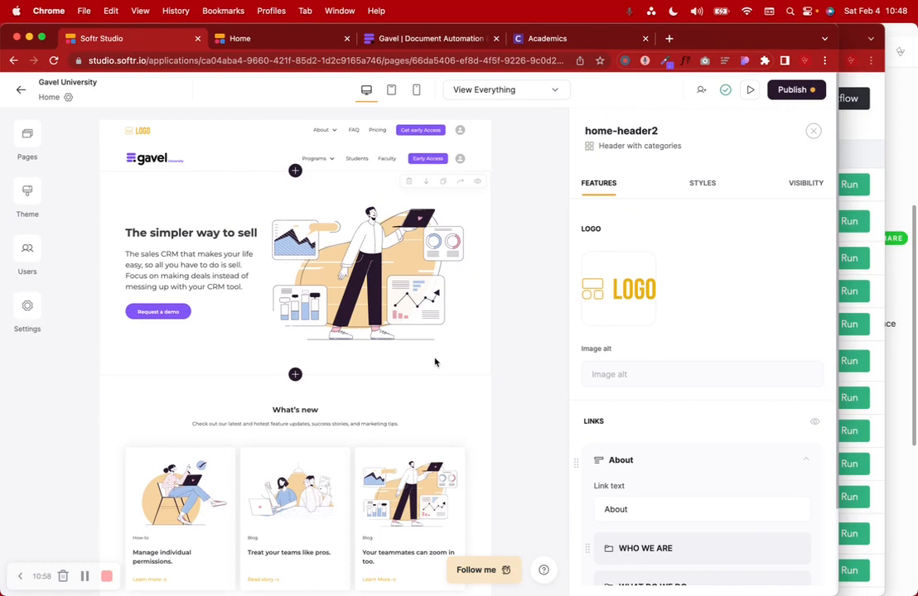
Step: Replace the new header's placeholder logo with the Gavel University logo and set the logo width to 3XS
left_click(618, 288)
left_click(174, 267)
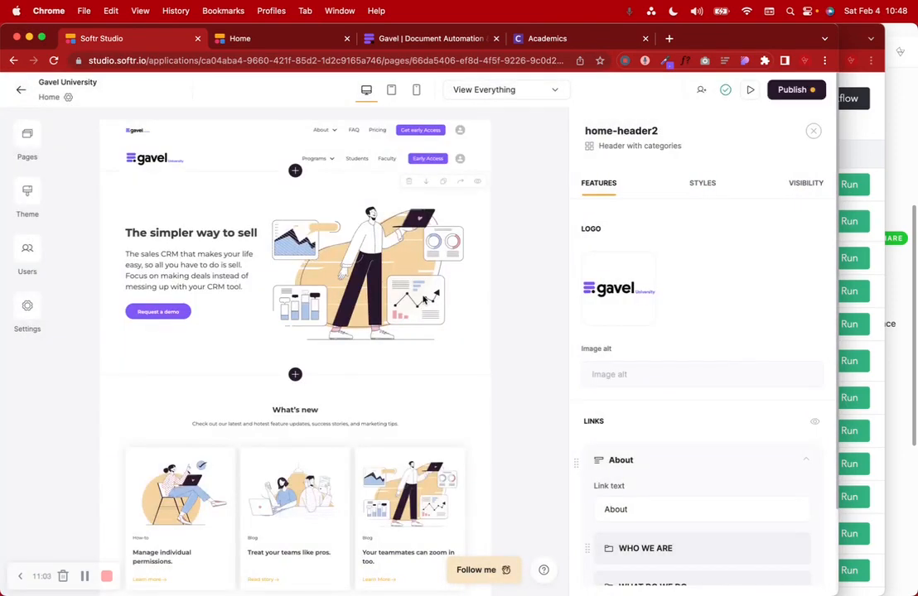
left_click(610, 229)
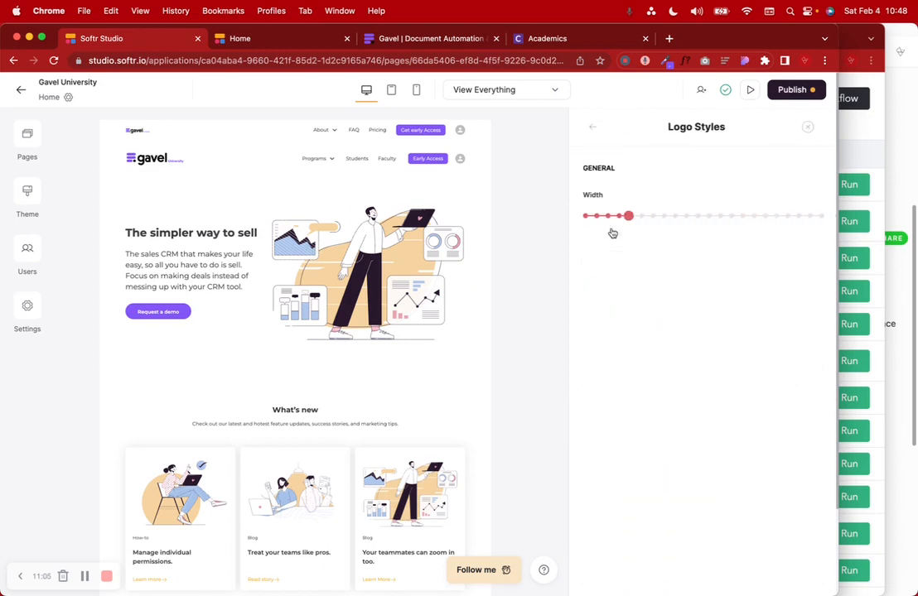
mouse_move(677, 217)
left_mouse_down()
mouse_move(698, 220)
mouse_move(684, 218)
left_mouse_up()
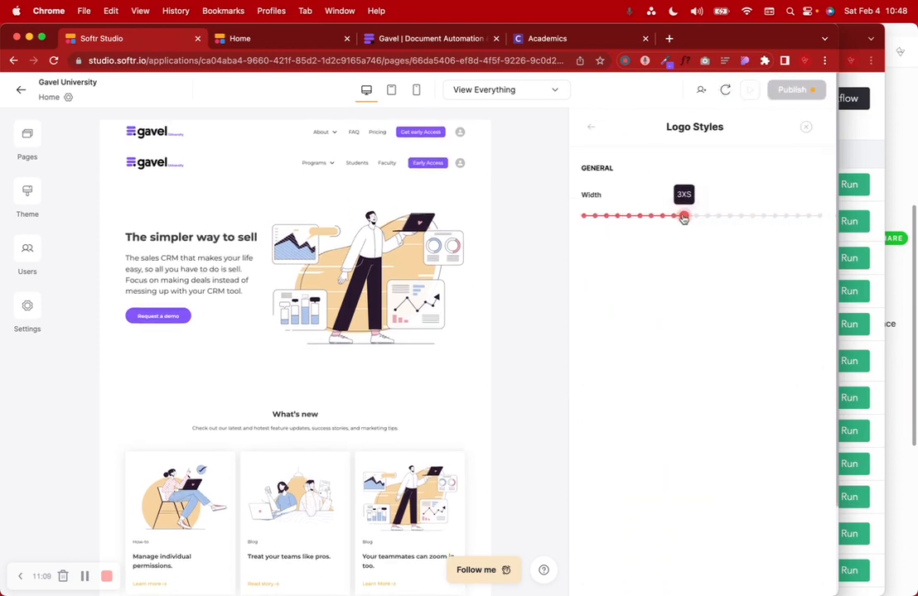
left_click(591, 127)
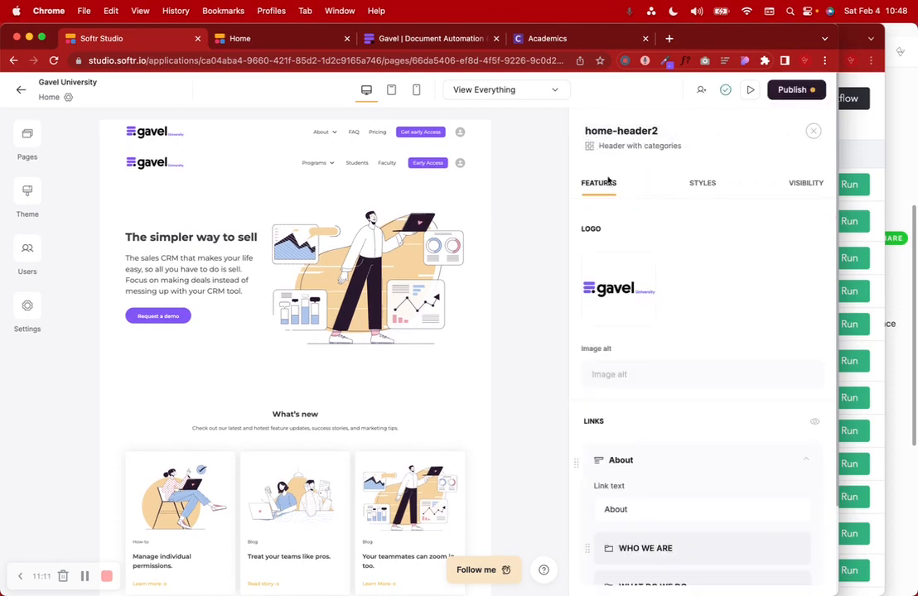
Step: Set the new header's logo image alt to Gavel University and change its About link text to Programs
scroll(641, 308, "down", 2)
left_click(625, 301)
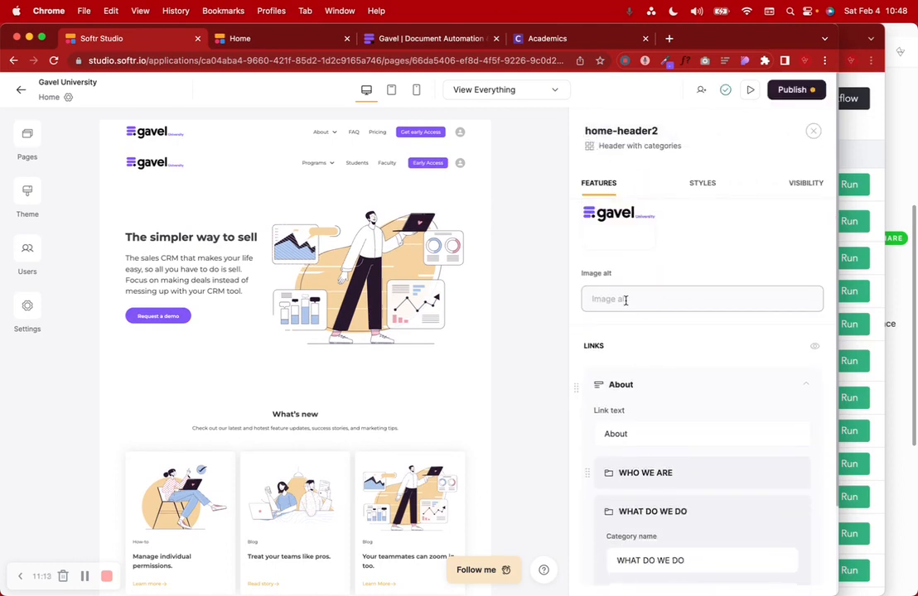
type("Gv")
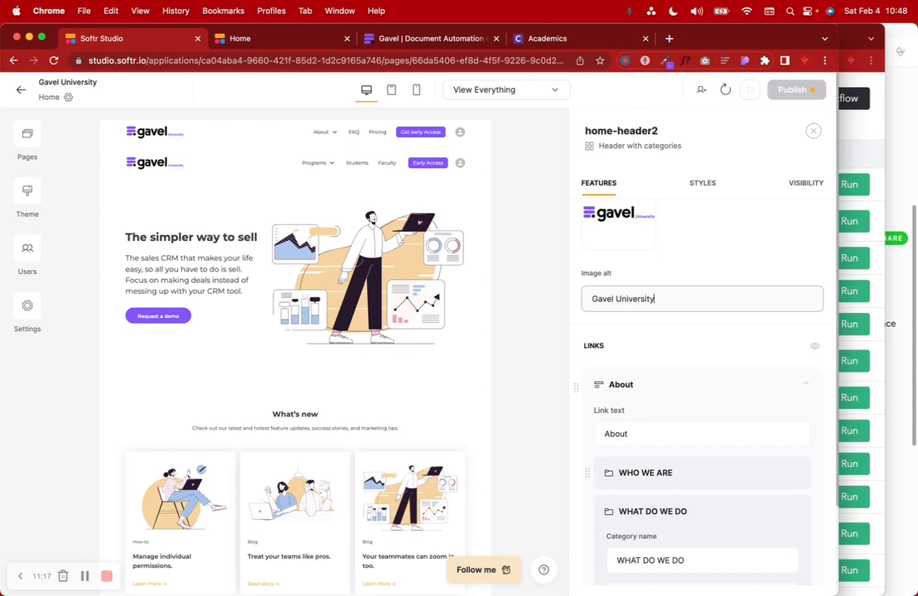
left_click(650, 439)
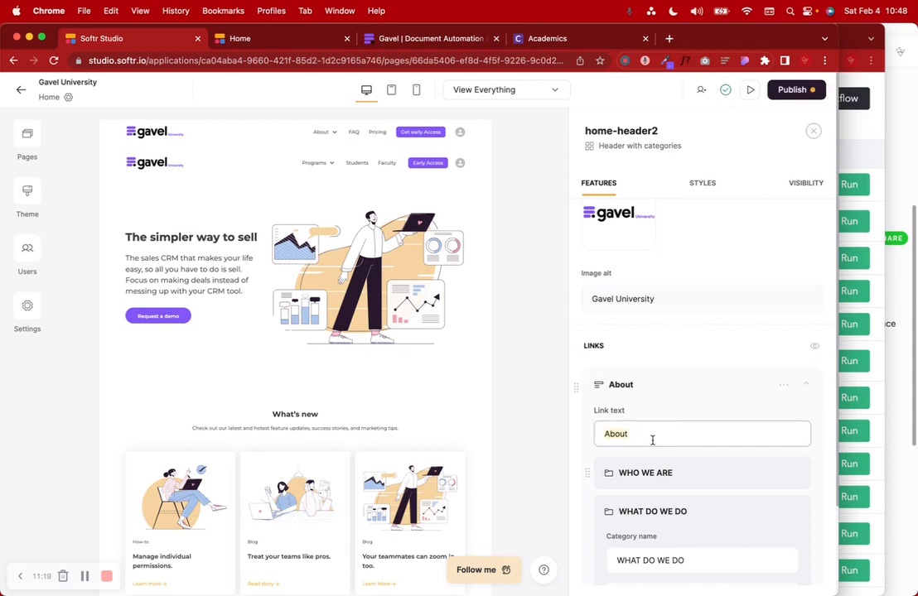
type("Programs")
Step: Rename the WHO WE ARE category under Programs to Fellowships and delete its Meet the team sublink
scroll(653, 441, "down", 1)
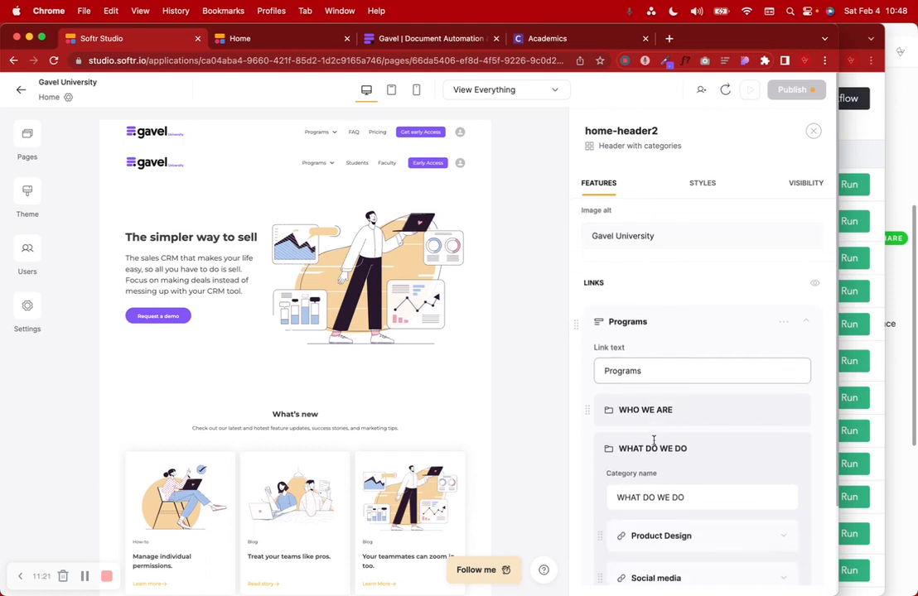
scroll(653, 440, "down", 1)
left_click(733, 386)
left_click(681, 434)
type("Fellowships")
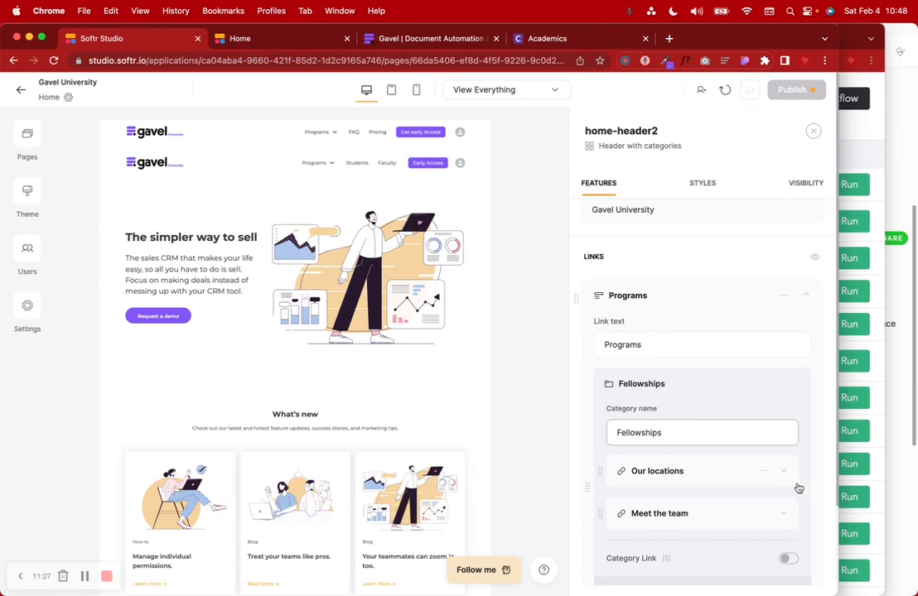
left_click(762, 513)
left_click(710, 565)
Step: Change the sublink text of Our locations under Fellowships to LSILT Access to Justice Fellowship
scroll(753, 450, "down", 2)
left_click(733, 429)
triple_click(692, 469)
type("L")
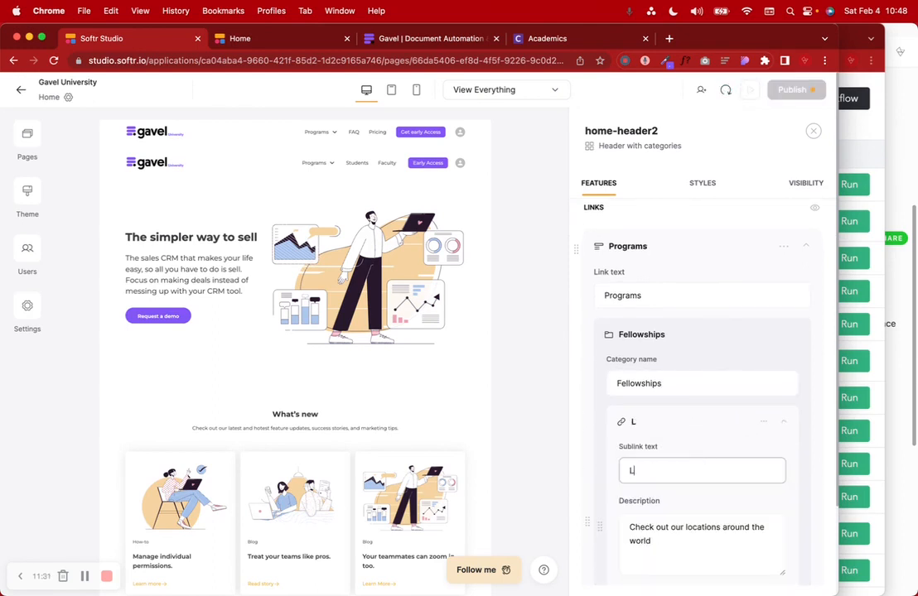
type("SILT Access to Justice")
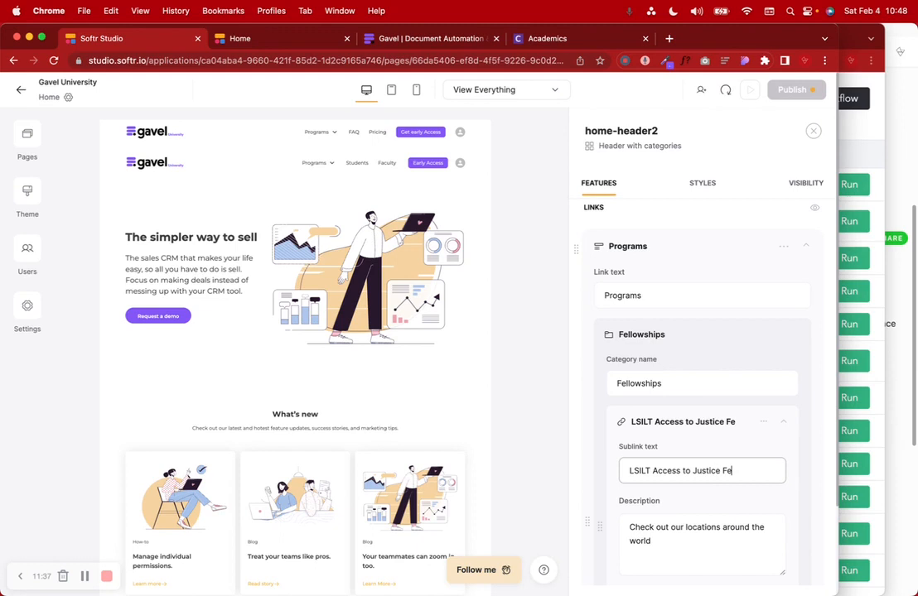
type("Fellowsohip")
Step: Replace the LSILT Access to Justice Fellowship sublink's description with "Curated 12-week certification course where Fellows build real-world legal tech apps."
left_click_drag(669, 543, 613, 539)
key("super+a")
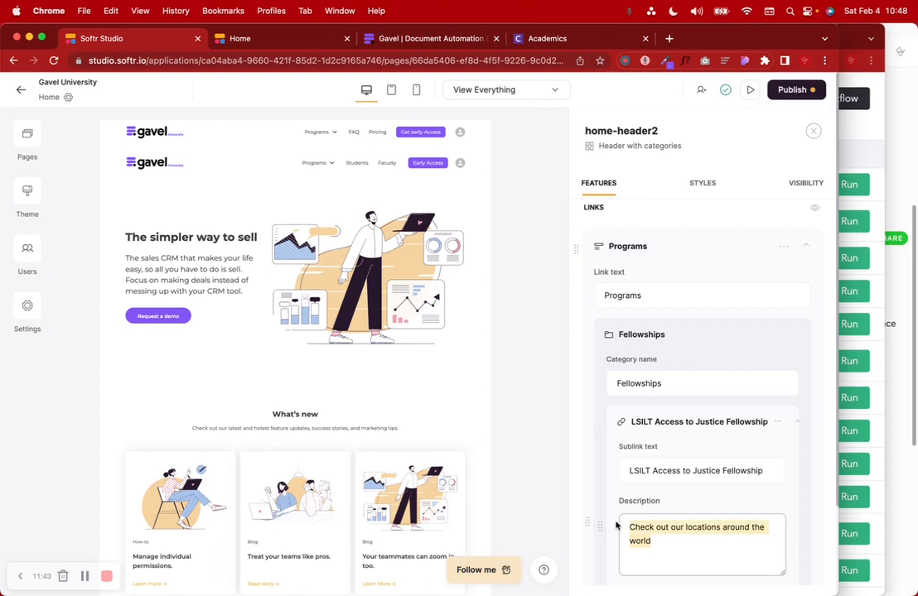
left_click(87, 578)
triple_click(700, 543)
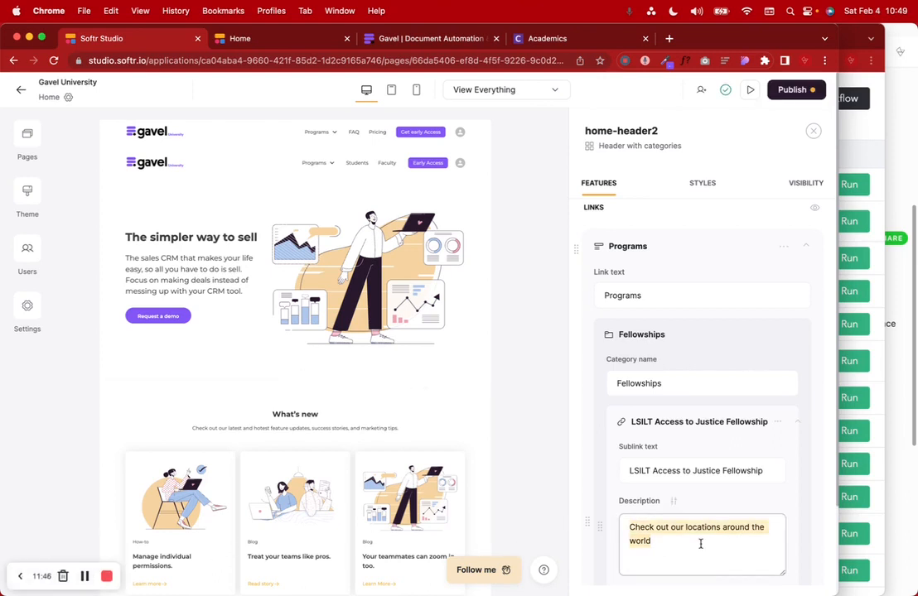
type("Curated")
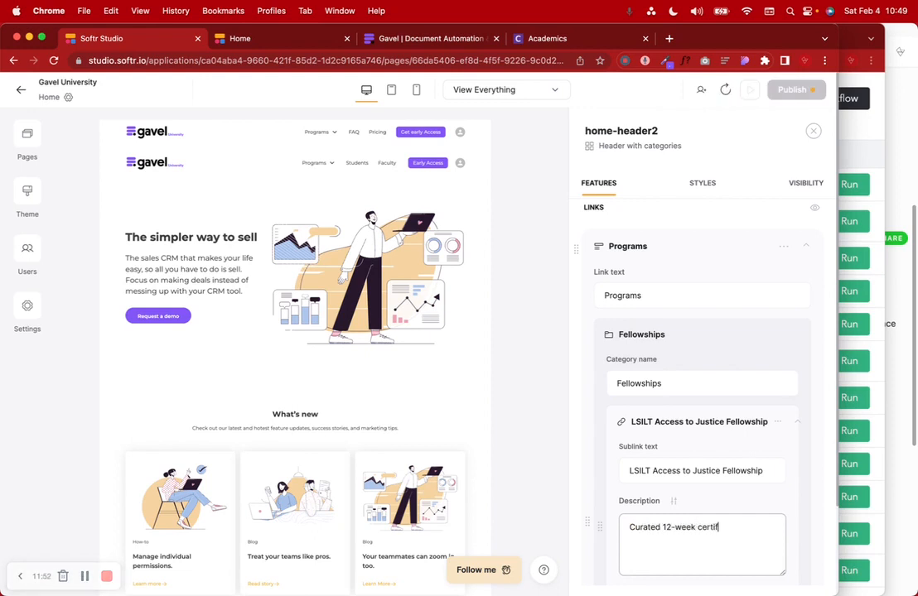
type("12-week certification coutse where Fellows build real")
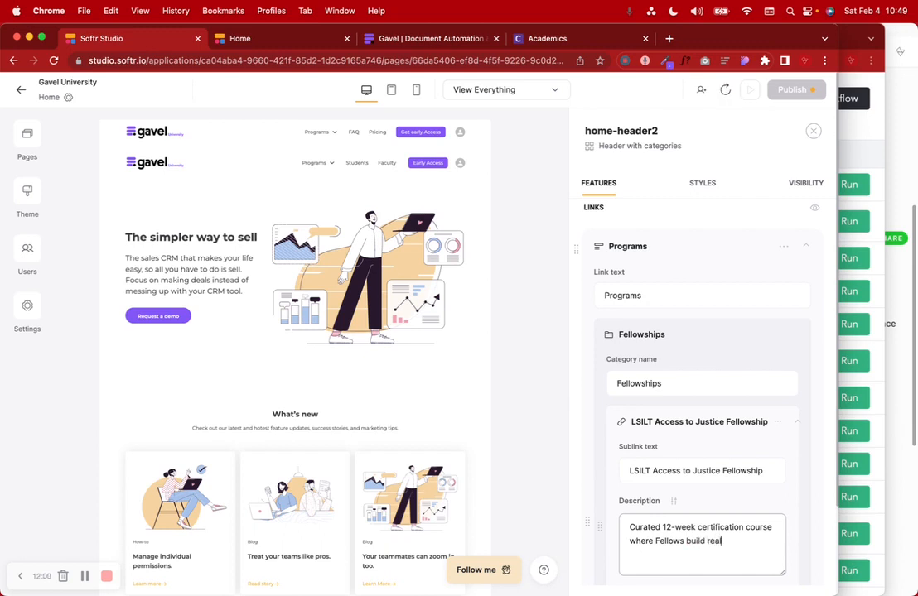
type("world legal tech ")
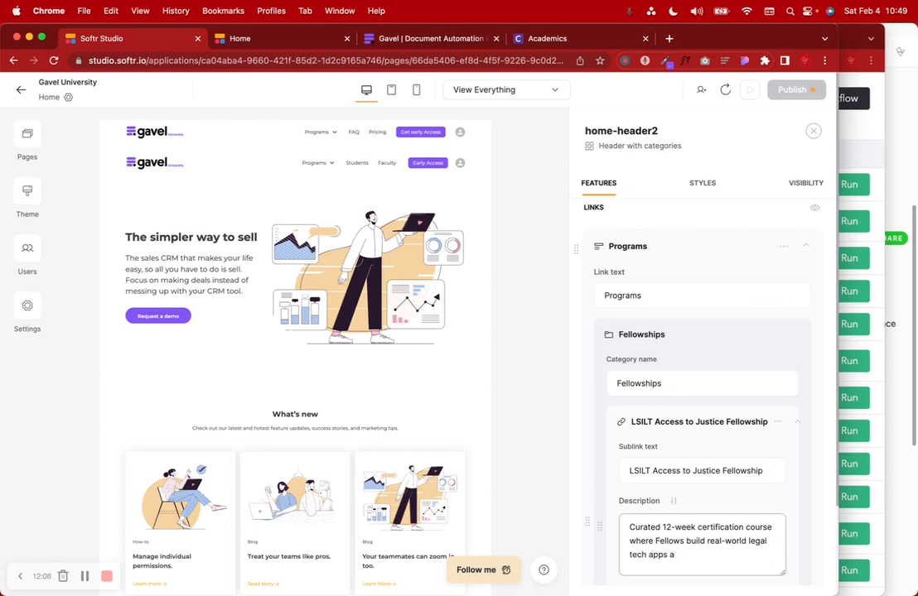
type("apps.")
left_click(85, 576)
left_click(84, 576)
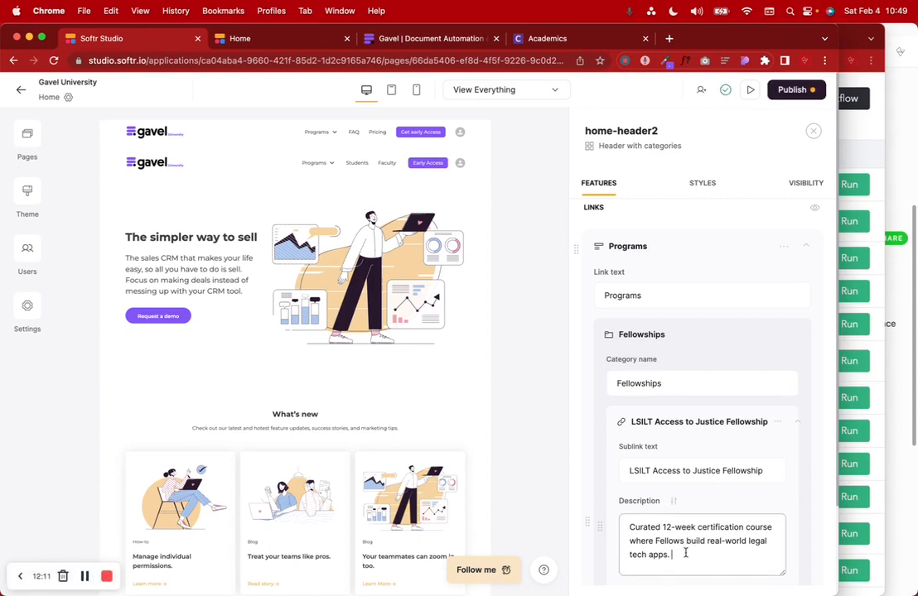
Step: Add "Hackathon competition at the end with cash prizes, guaranteed paid positions, and more." to the fellowship sublink's description
type("Hackathon competition at the end with cash prizes, guaranteede")
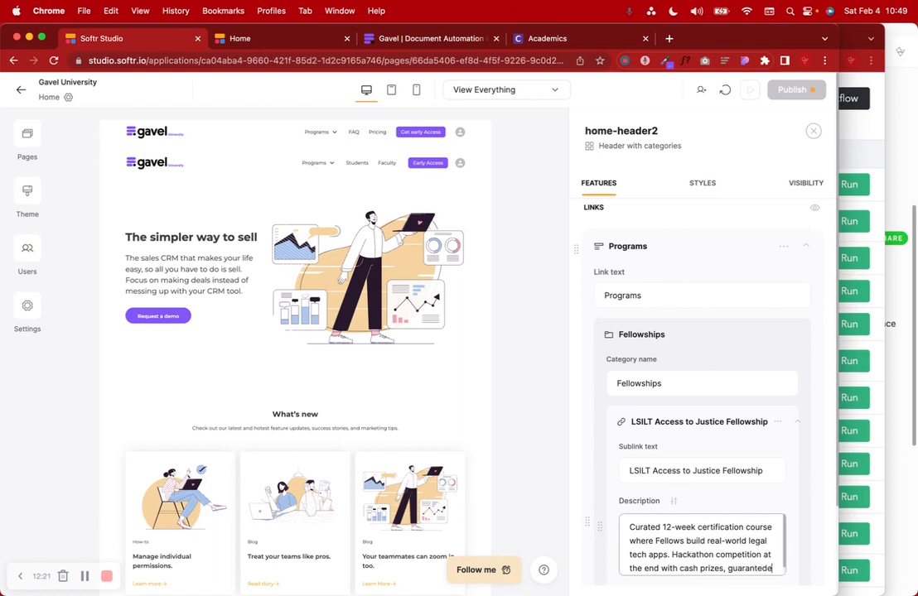
type("positions, adn")
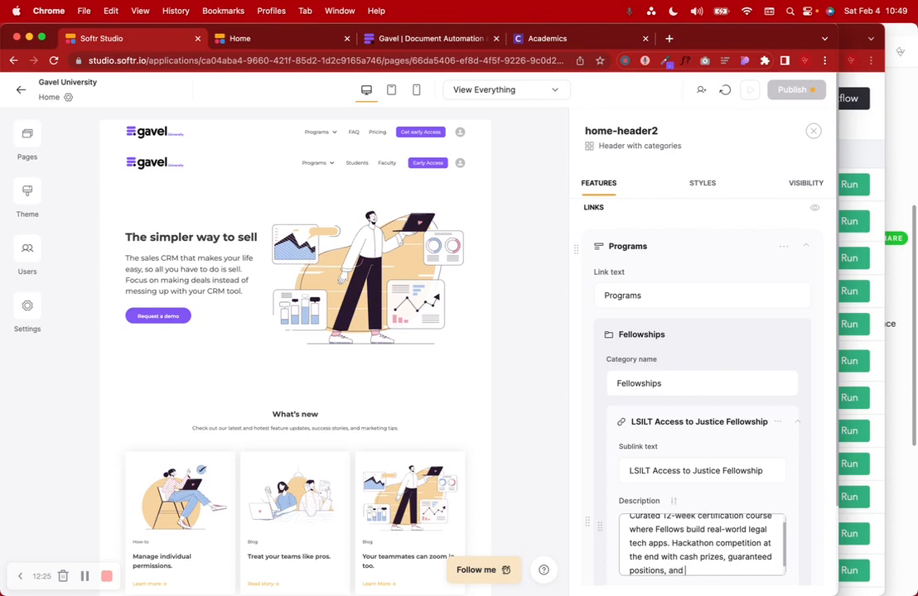
left_click(630, 570)
type("pard")
key("BackSpace")
key("BackSpace")
type("id")
left_click(722, 570)
type("more.")
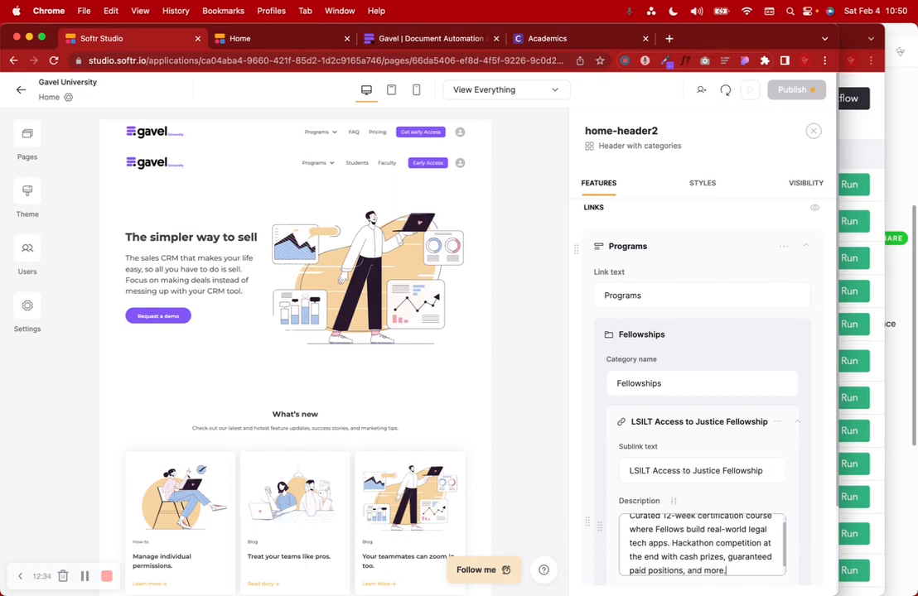
Step: Replace the fellowship sublink's icon with the library icon found by searching for person
scroll(690, 425, "down", 6)
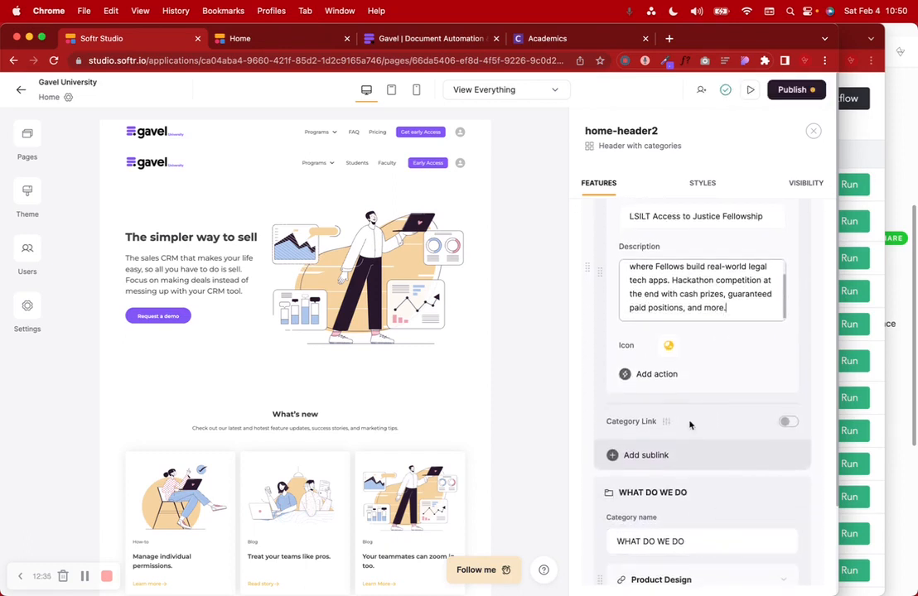
left_click(669, 346)
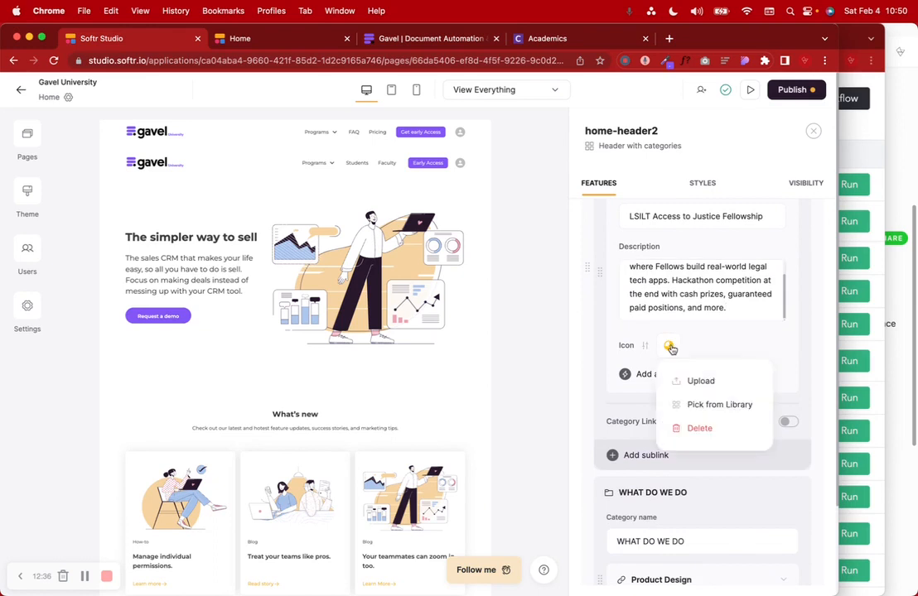
left_click(709, 405)
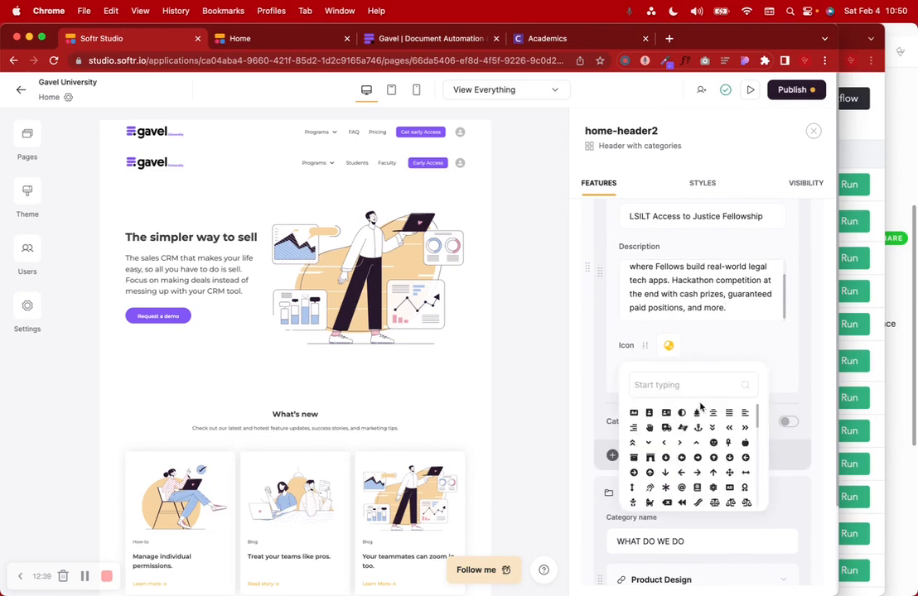
type("studen")
key("BackSpace")
key("BackSpace")
key("BackSpace")
key("BackSpace")
key("BackSpace")
key("BackSpace")
type("person")
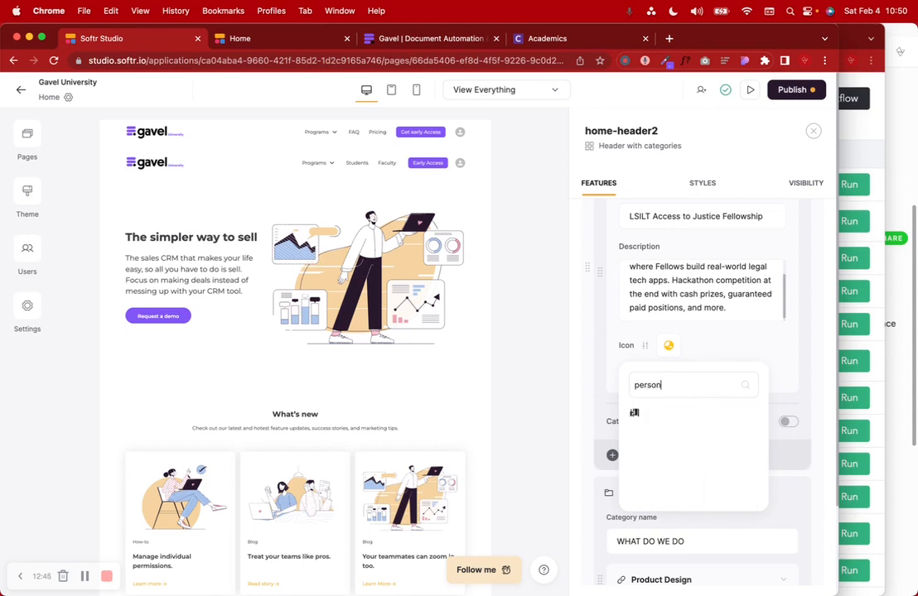
left_click(635, 414)
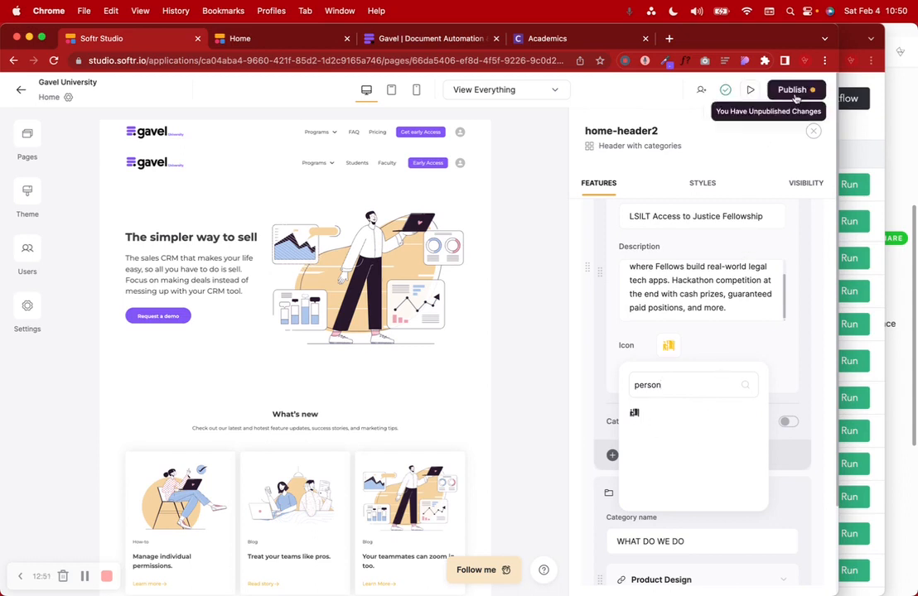
Step: Publish the changes to gaveluniversity.softr.app and reload the live home page
left_click(795, 89)
left_click(709, 272)
left_click(246, 38)
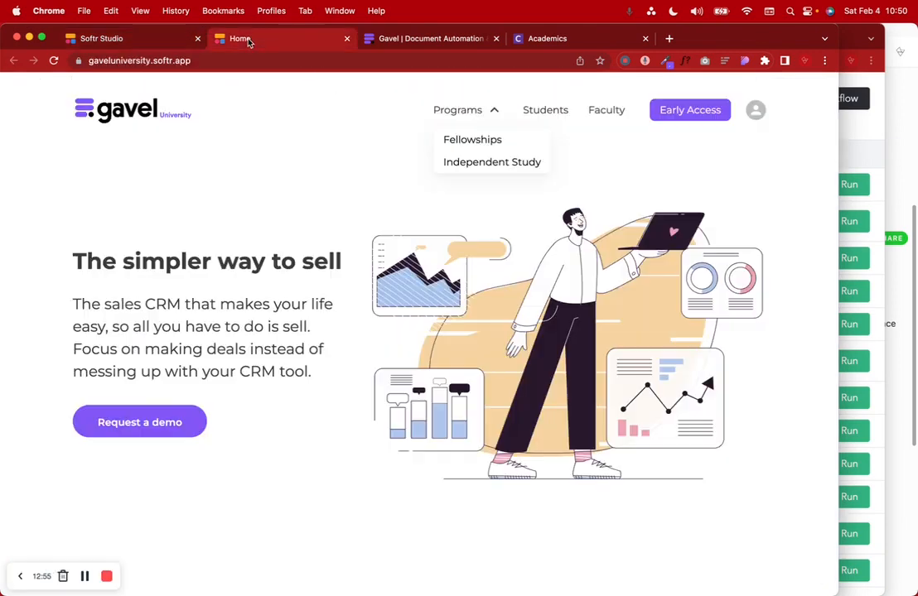
left_click(53, 60)
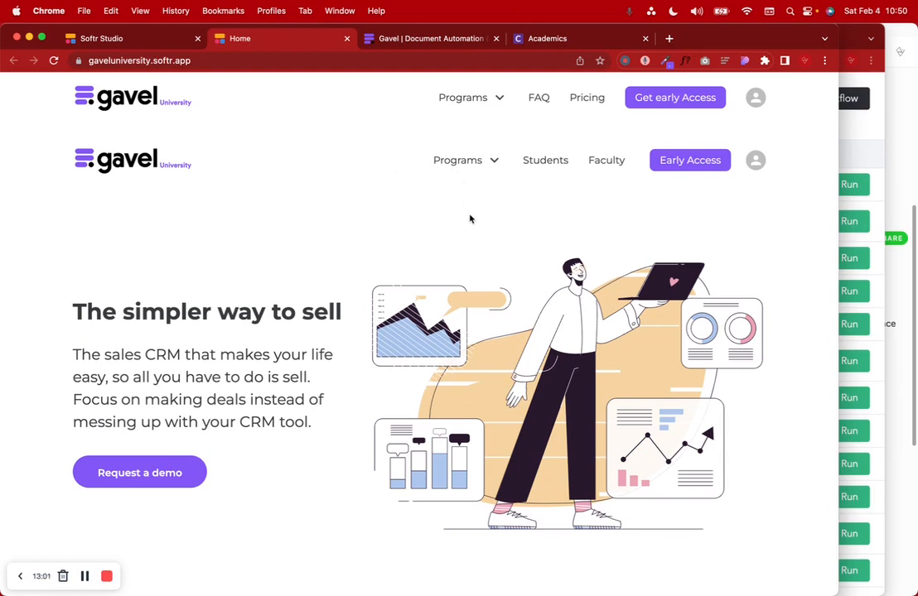
Step: Compare the Programs dropdowns of the two headers on the live home page
left_click(469, 100)
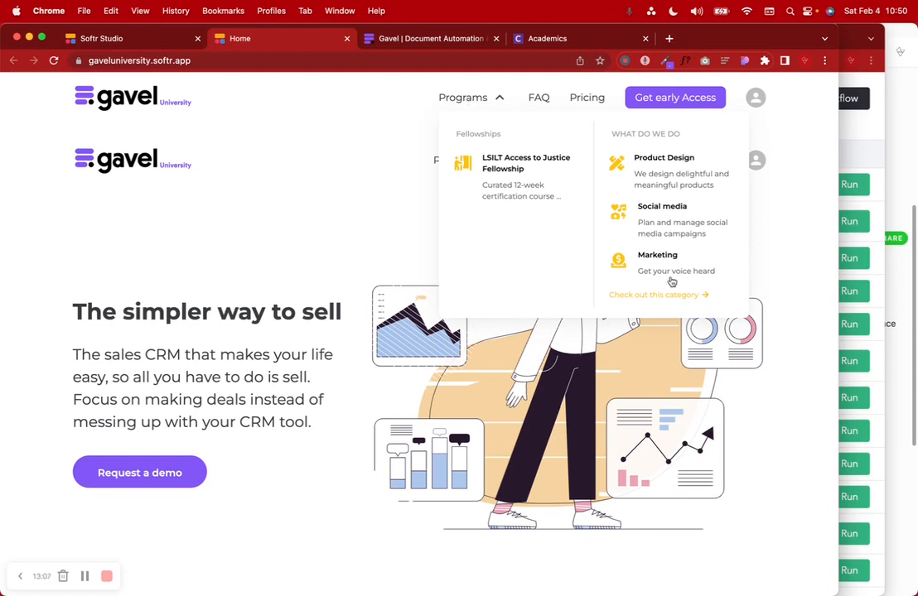
left_click(485, 165)
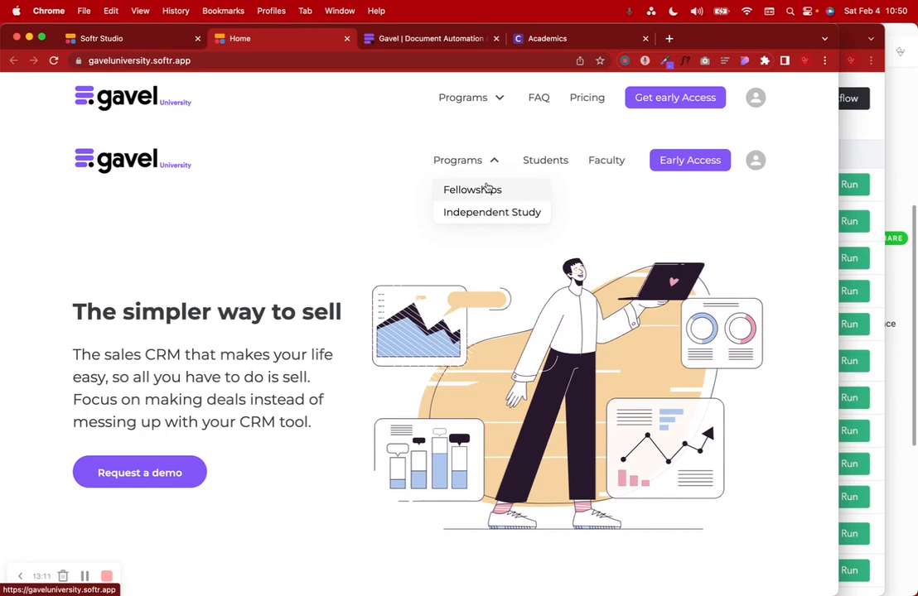
left_click(475, 100)
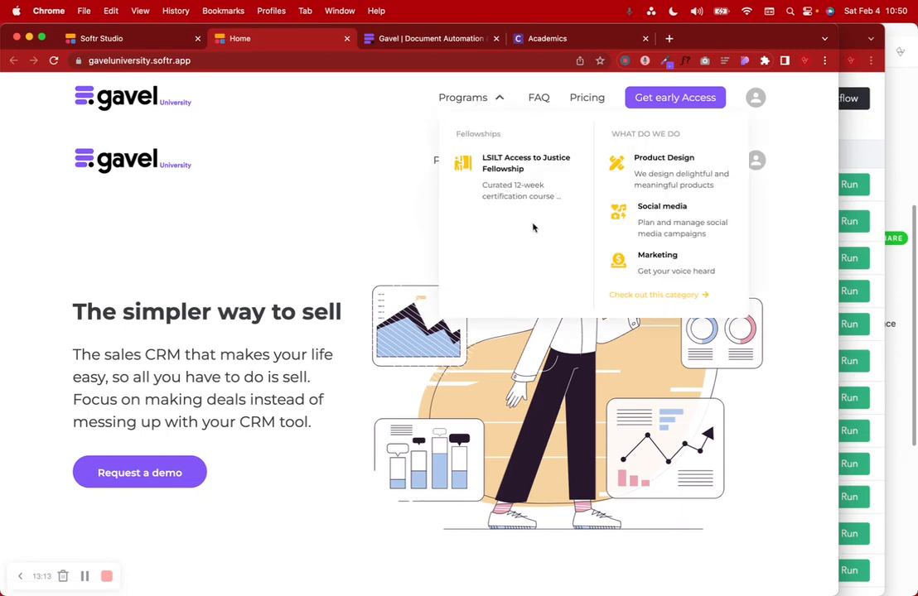
left_click(532, 191)
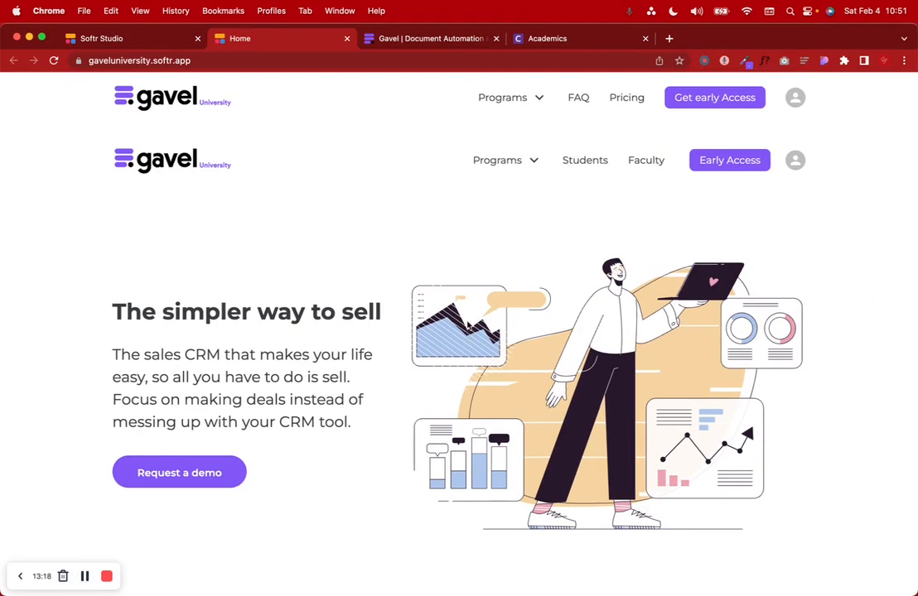
left_click(520, 98)
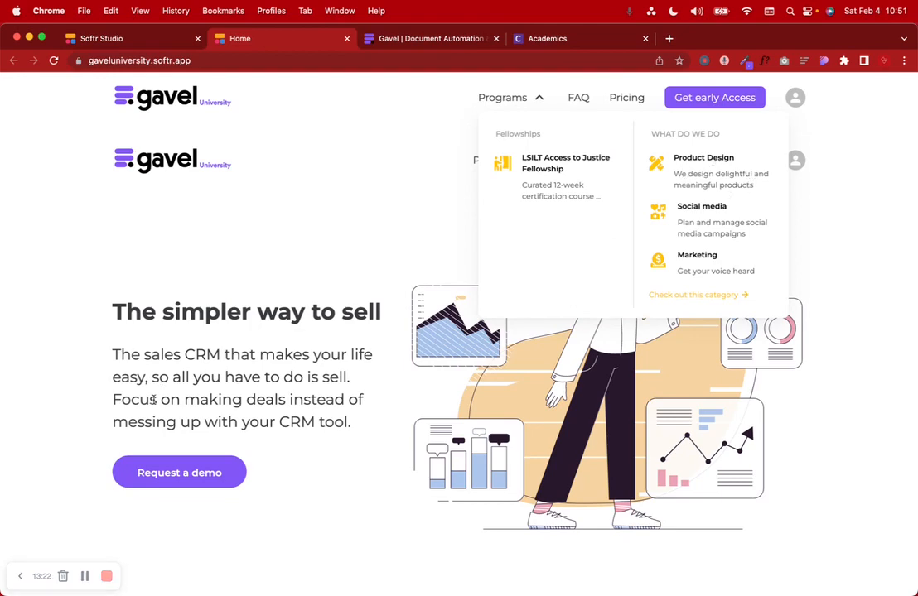
Step: Return to Softr Studio and delete the old home-header1 section with sublinks and button
left_click(132, 41)
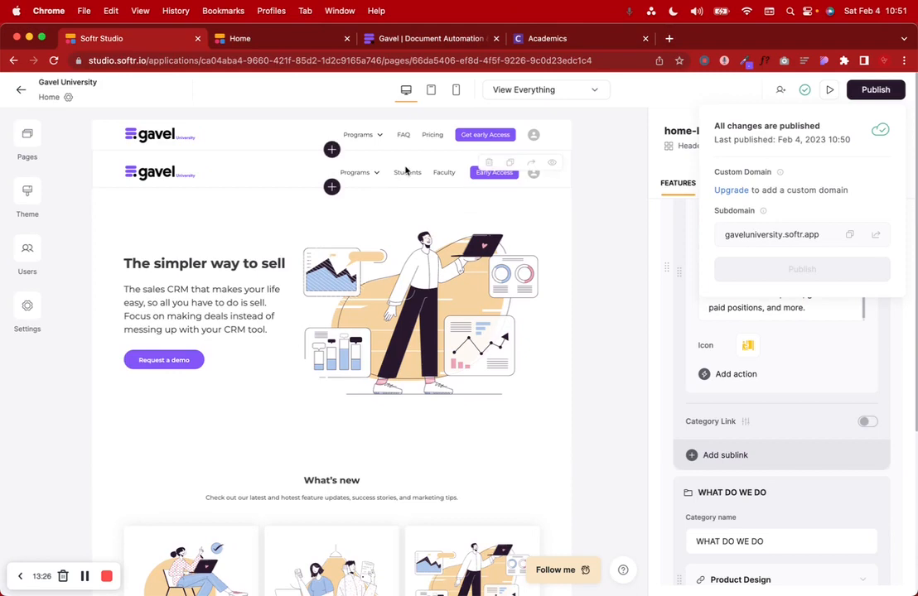
left_click(421, 142)
left_click(489, 167)
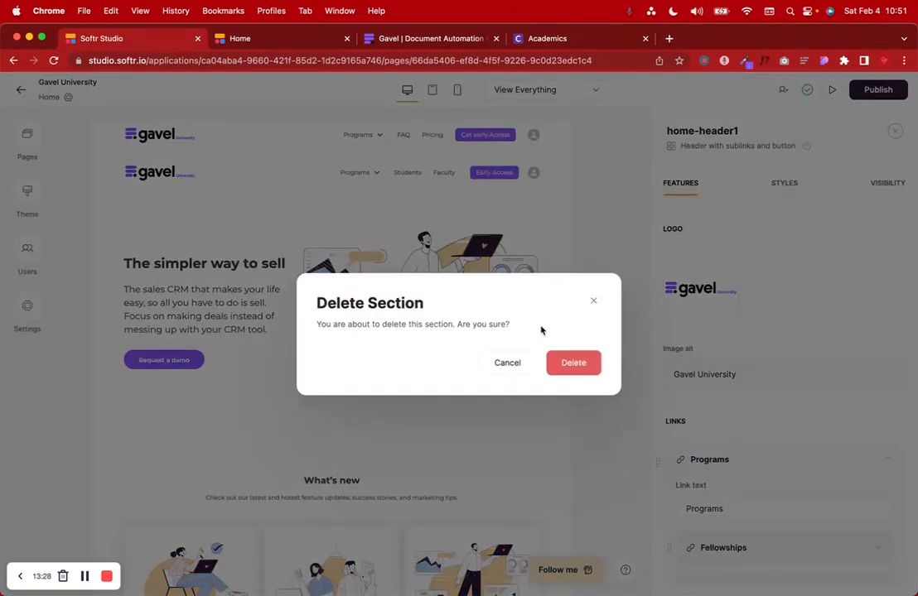
left_click(572, 363)
Step: Increase the top padding of the remaining home-header2 section to one notch above XS
left_click(414, 149)
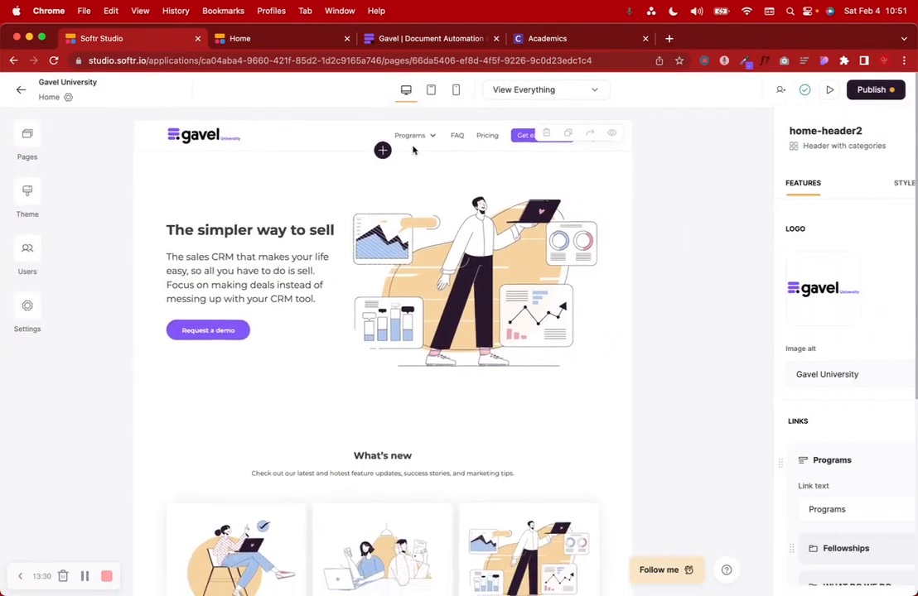
left_click(779, 186)
left_click(759, 268)
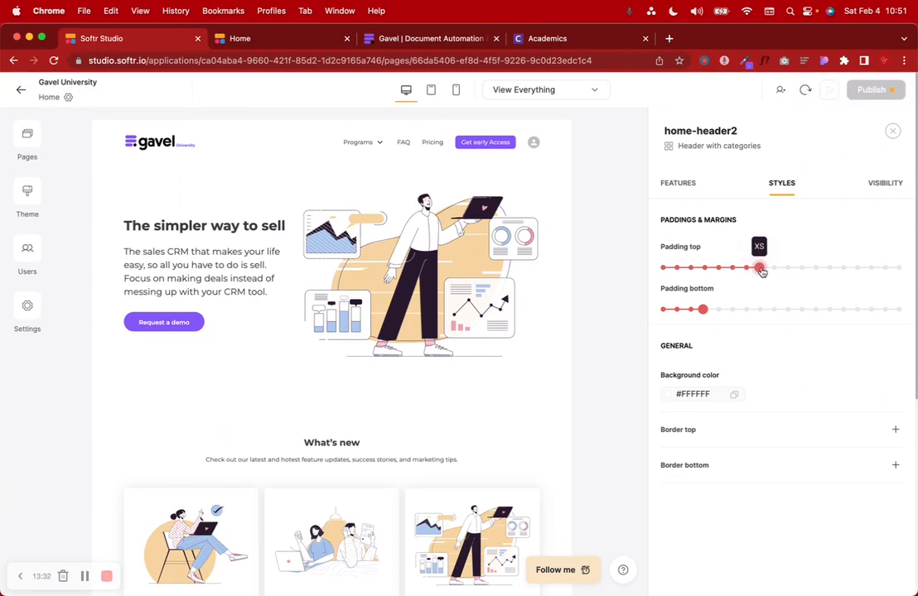
left_click(775, 270)
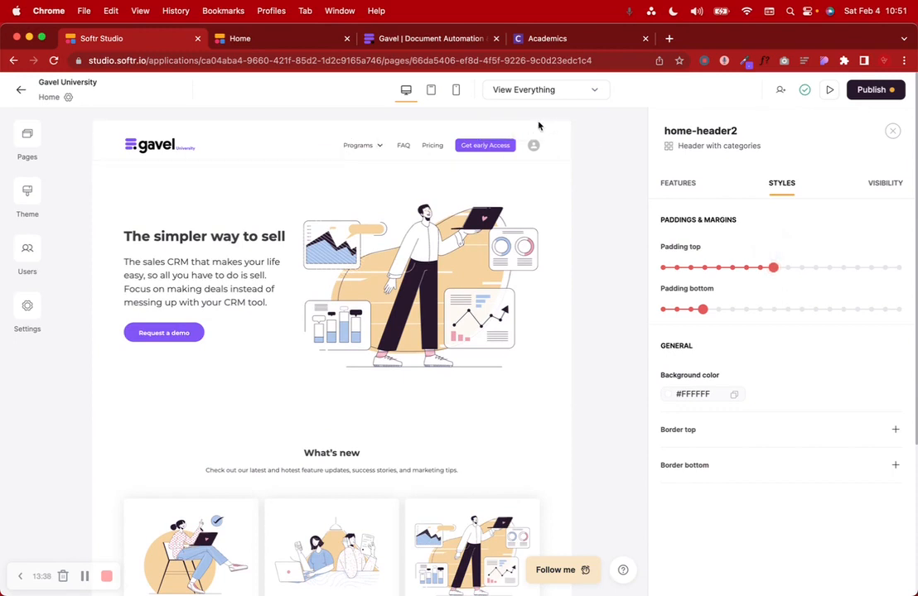
Step: Rename the WHAT DO WE DO category under Programs to Students
left_click(690, 181)
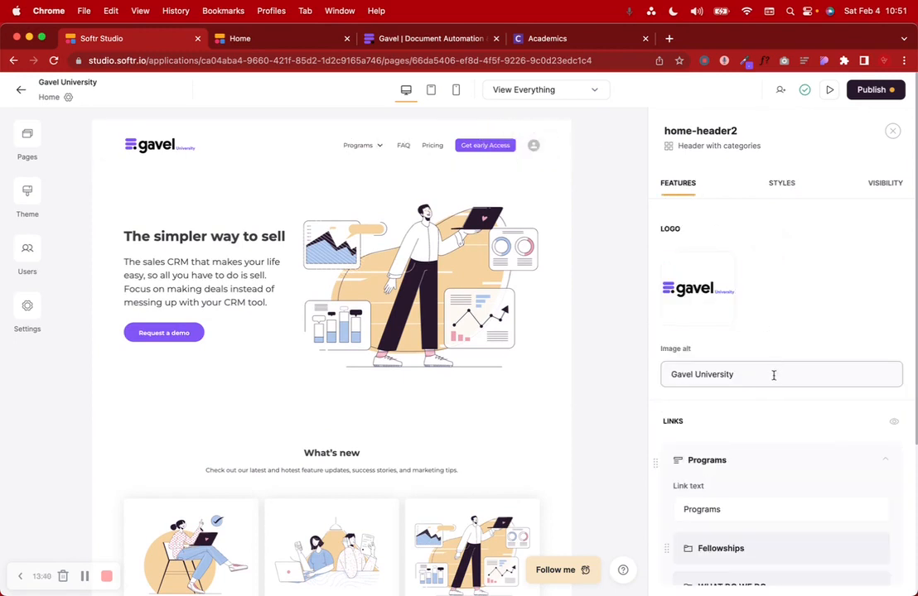
scroll(770, 377, "down", 5)
scroll(770, 381, "down", 5)
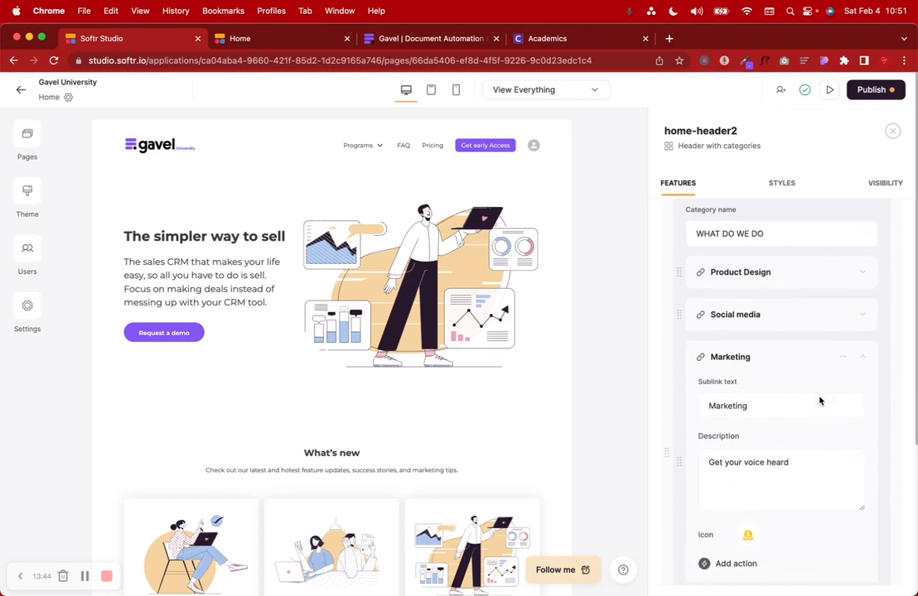
scroll(829, 270, "up", 2)
triple_click(780, 288)
type("Students")
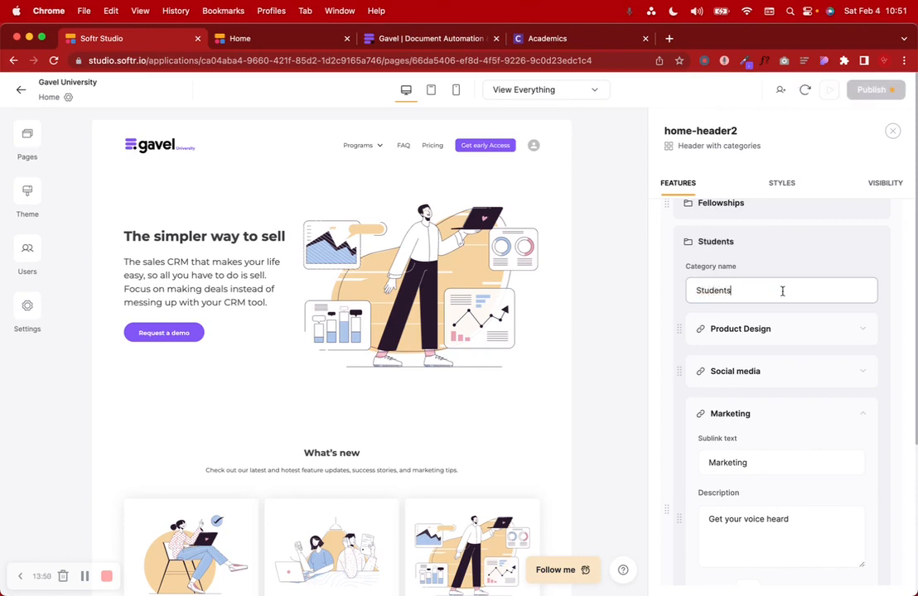
Step: Delete the Product Design sublink from the Students category
scroll(753, 291, "down", 4)
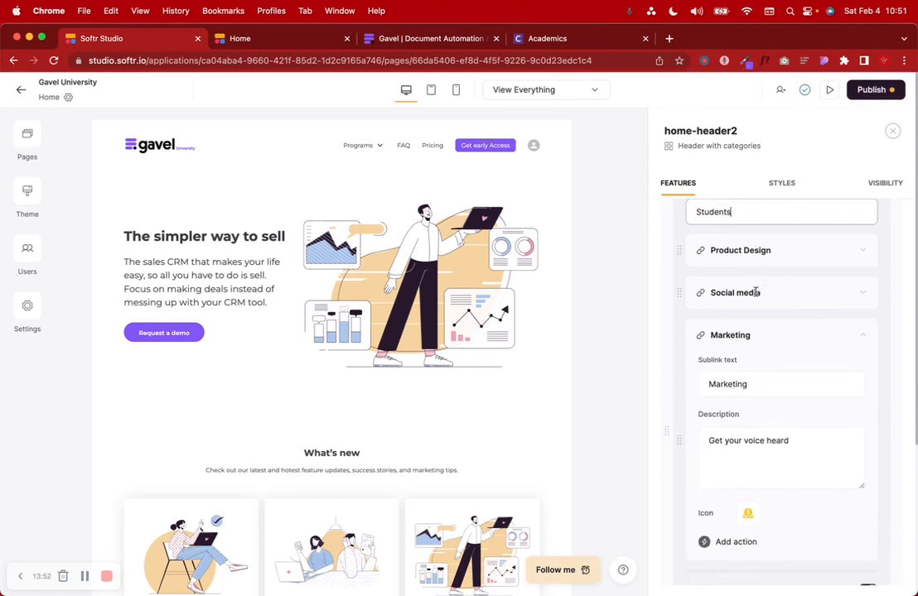
scroll(753, 294, "up", 3)
left_click(843, 285)
left_click(802, 334)
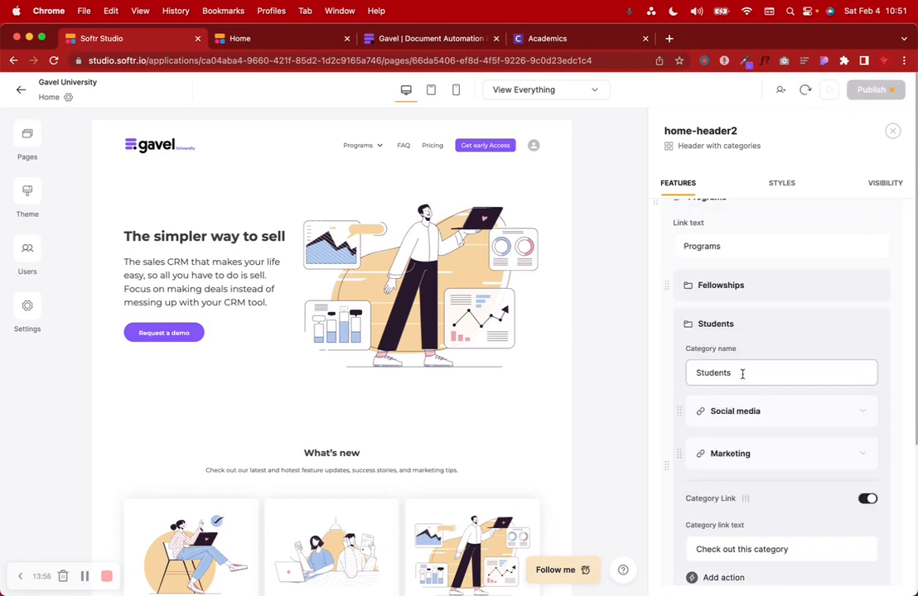
Step: Change the sublink text of Social media under Students to Current
scroll(743, 372, "down", 2)
left_click(778, 341)
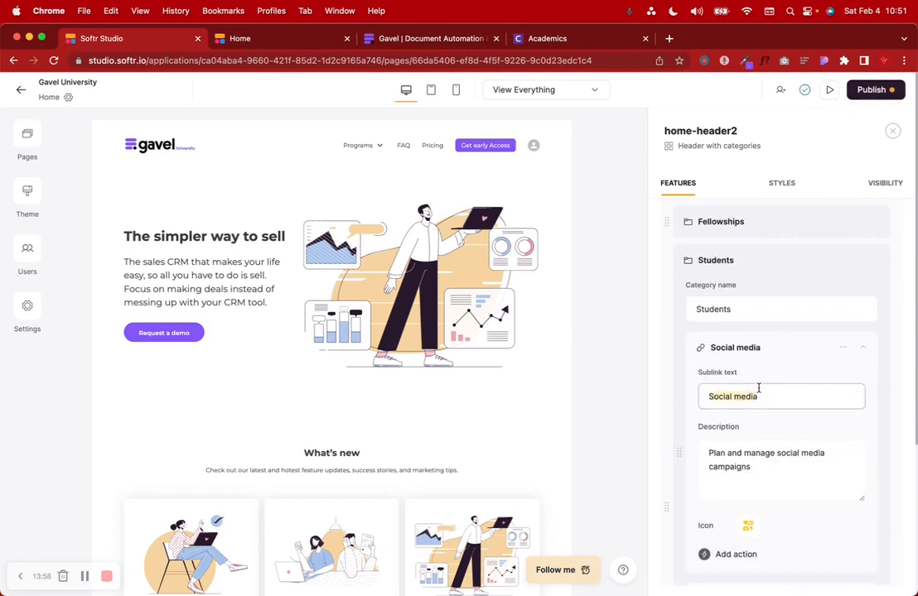
type("Current")
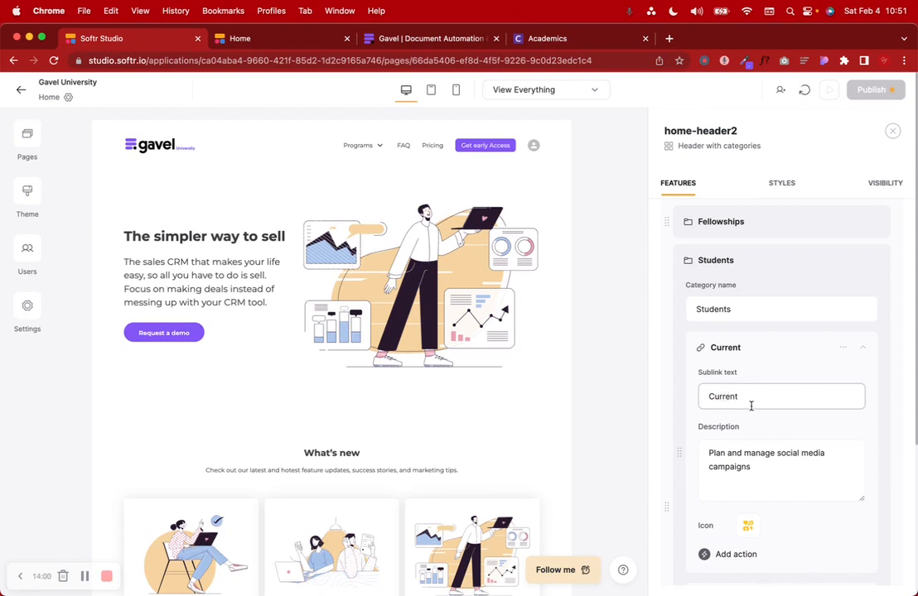
Step: Clear the description of the Current sublink in the Students category under Programs
scroll(751, 406, "down", 2)
left_click_drag(765, 424, 690, 400)
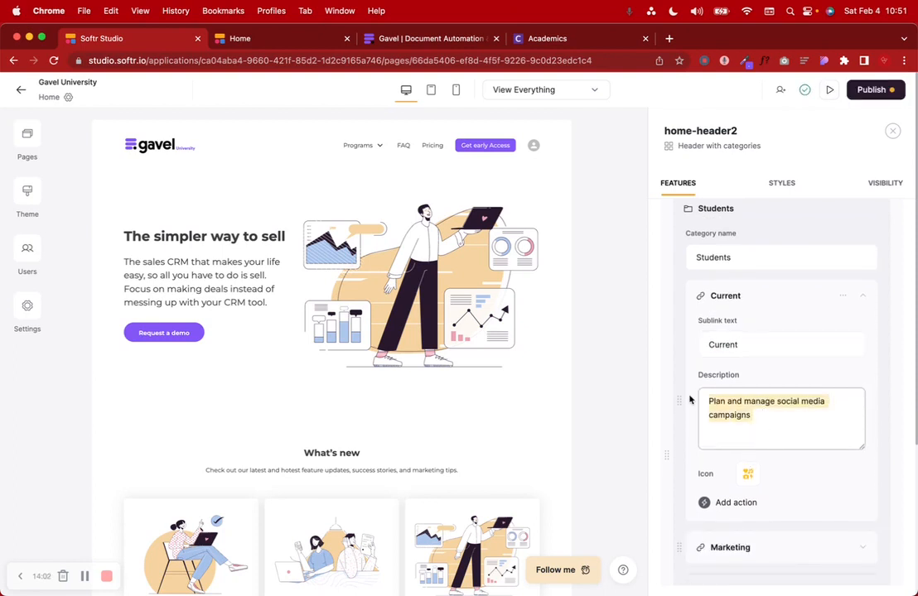
type("Cur")
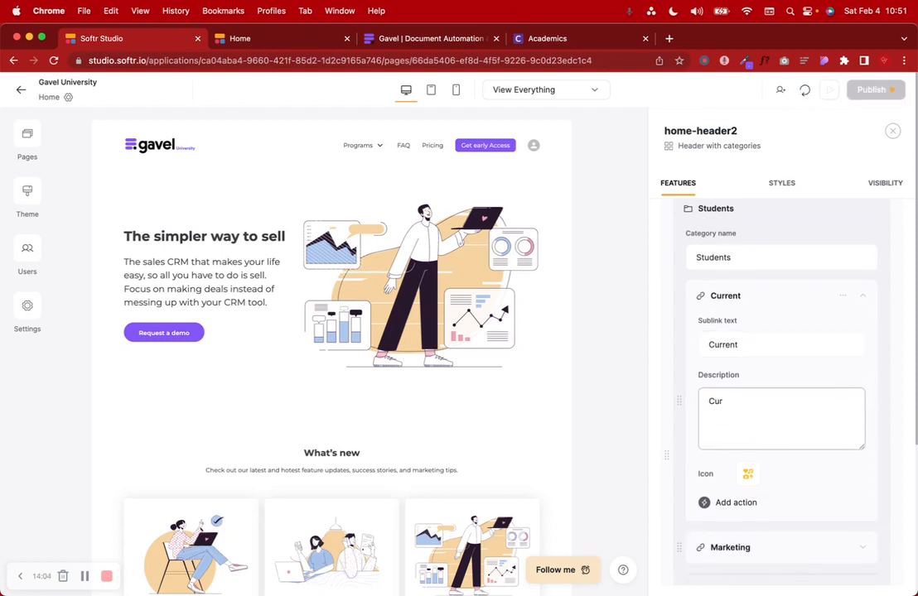
key("BackSpace")
key("BackSpace")
key("BackSpace")
key("BackSpace")
key("BackSpace")
type("S")
key("BackSpace")
key("BackSpace")
scroll(740, 519, "down", 3)
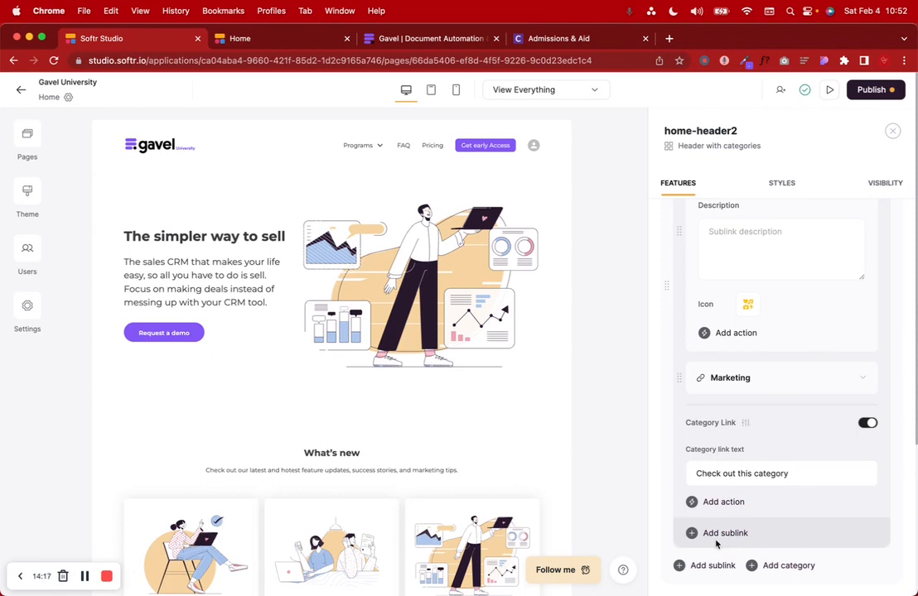
Step: Change the sublink text of the Current sublink under Students to Prospective
scroll(737, 405, "up", 5)
scroll(757, 381, "down", 2)
double_click(749, 379)
type("Prospective")
Step: Change the sublink text of Marketing under Students to Current
scroll(791, 423, "down", 3)
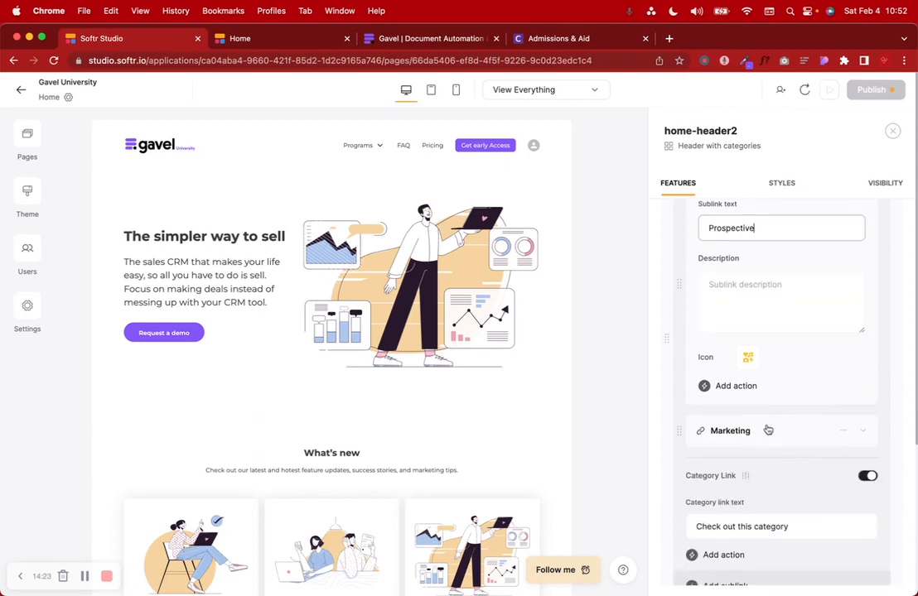
left_click(759, 432)
scroll(754, 430, "down", 3)
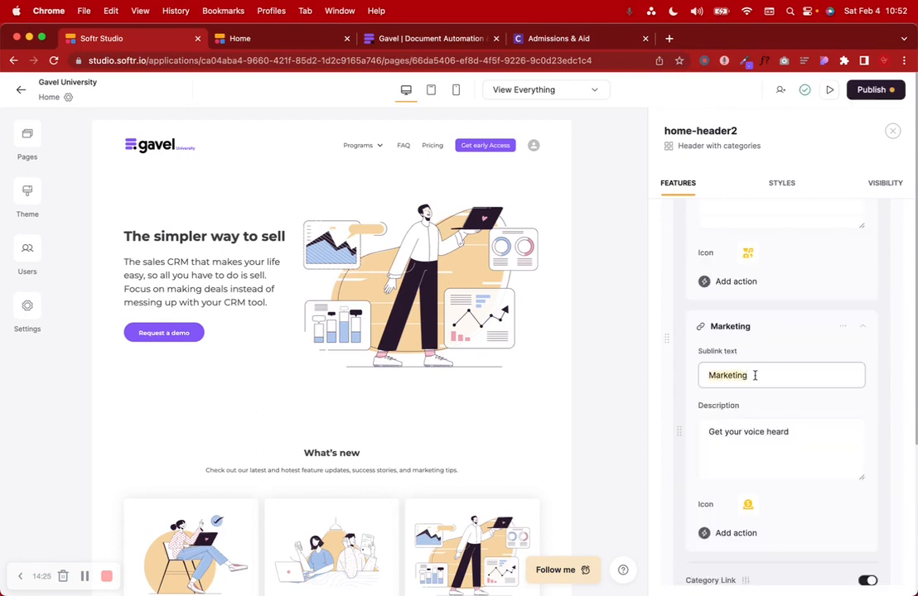
type("Curre")
Step: Check the Programs dropdown on the published home page and return to the editor
scroll(780, 415, "down", 4)
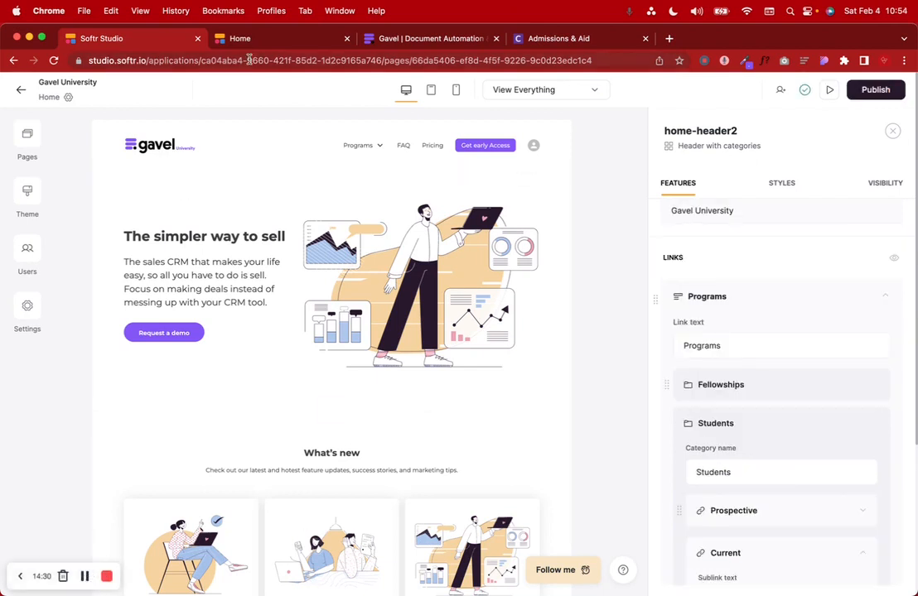
left_click(247, 39)
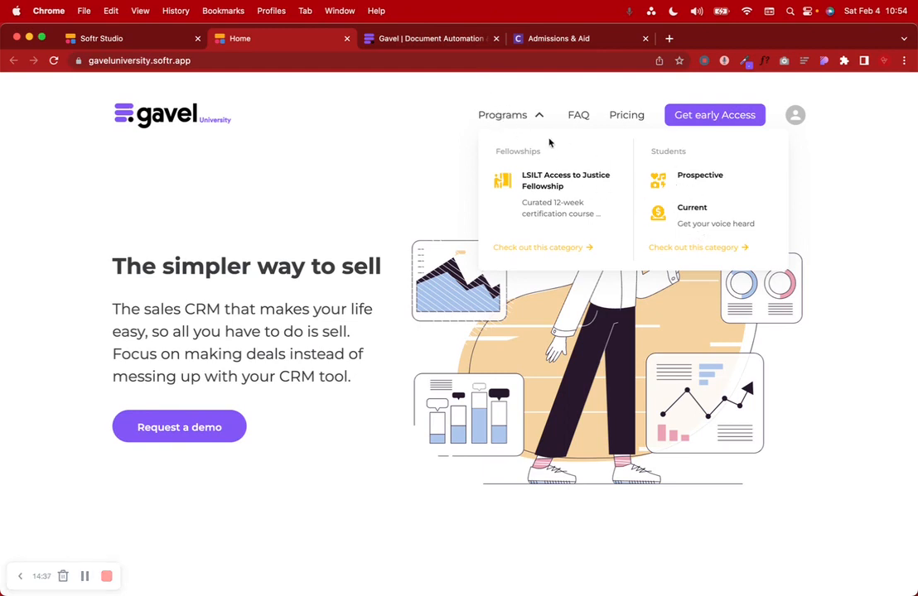
left_click(124, 38)
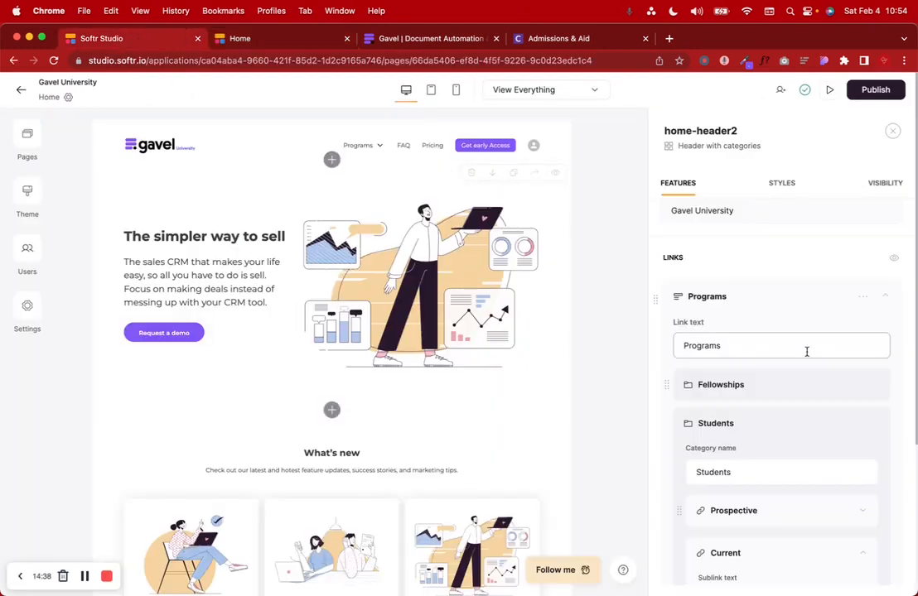
Step: Remove the Students category from Programs while keeping its Prospective and Current sublinks
scroll(812, 423, "down", 4)
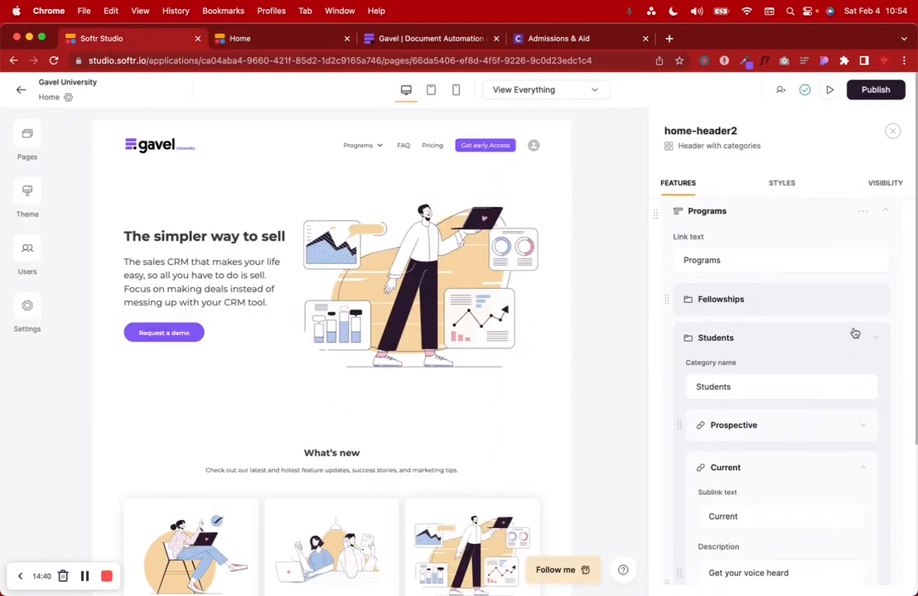
left_click(862, 337)
left_click(811, 396)
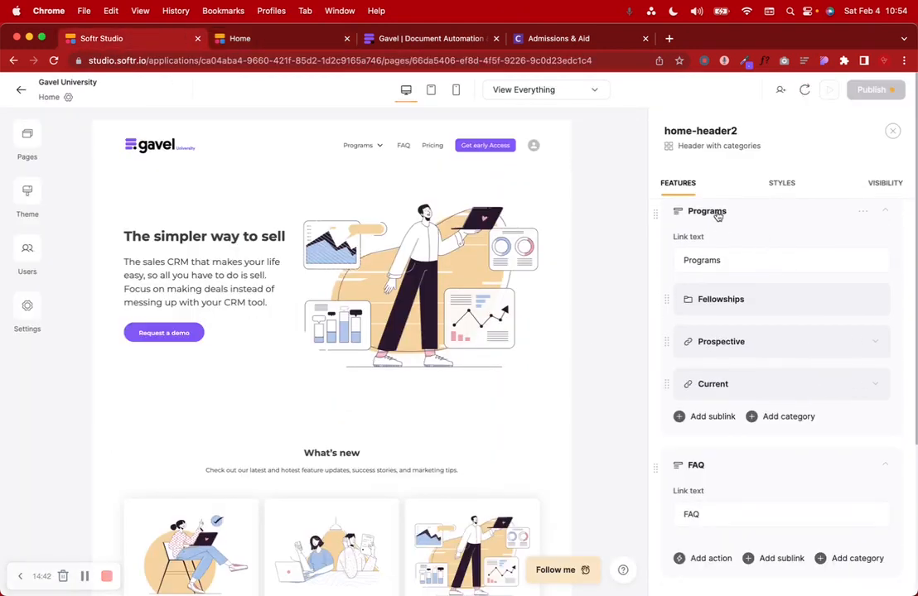
Step: Delete the Prospective and Current sublinks from the Programs link
left_click(841, 342)
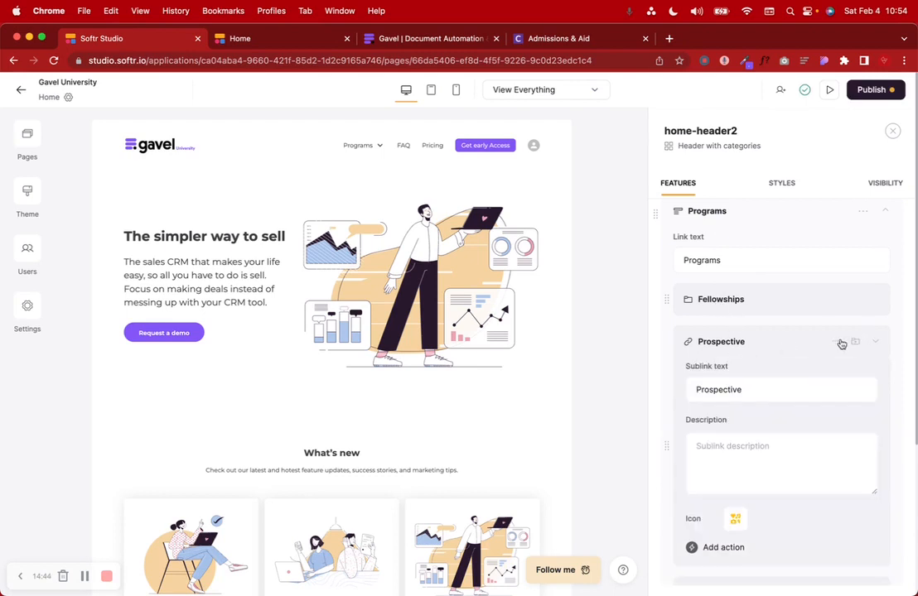
left_click(833, 345)
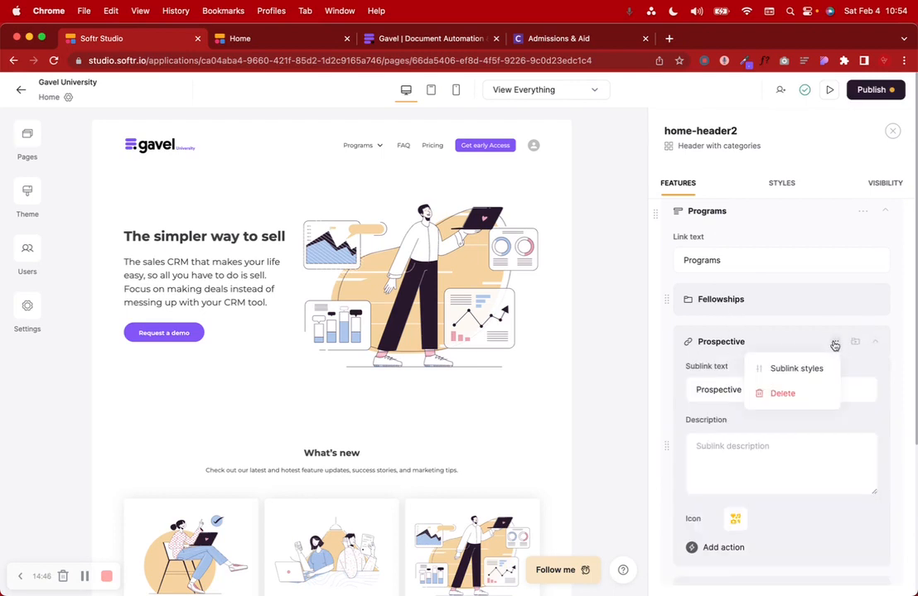
left_click(800, 393)
left_click(836, 344)
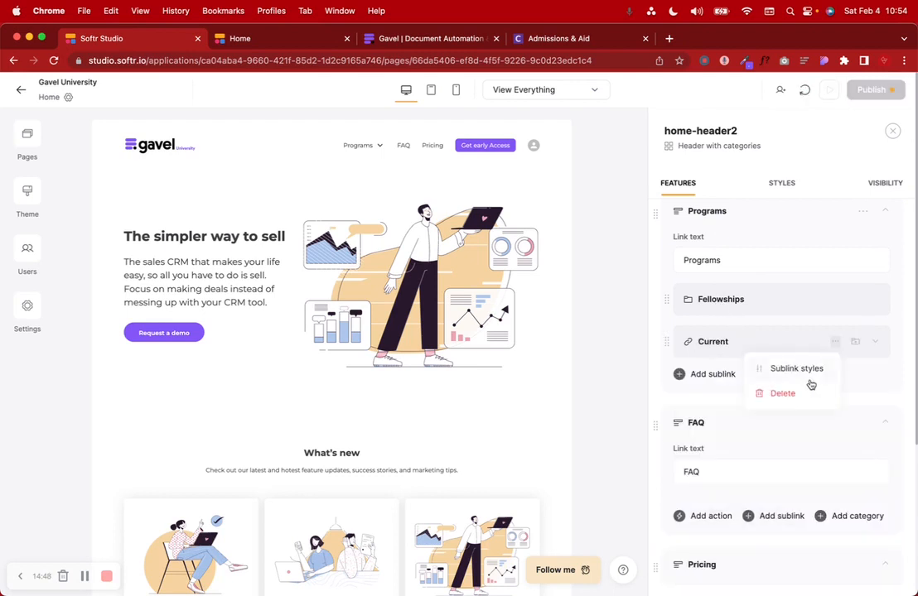
left_click(797, 391)
Step: Change the link text of the FAQ header link to Students
left_click(711, 427)
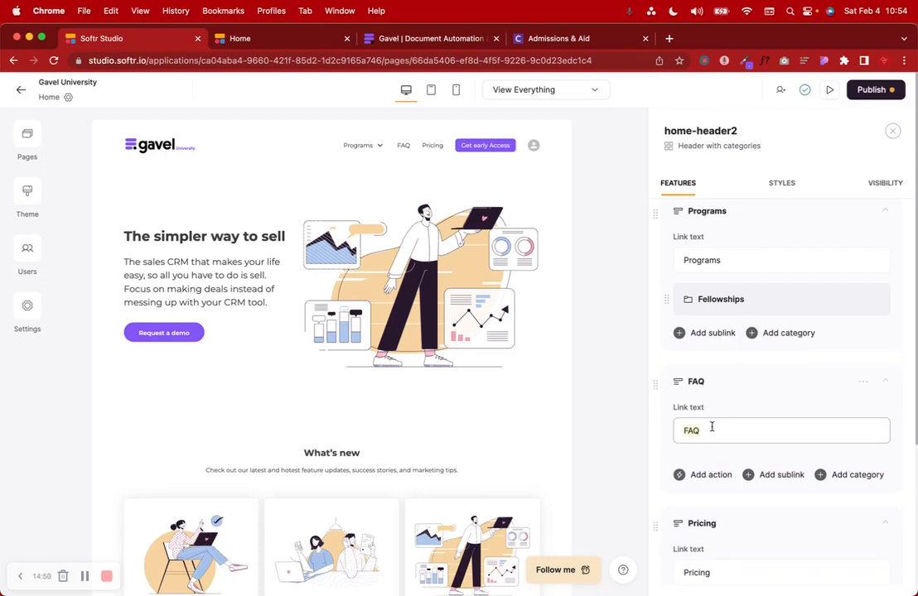
type("Std")
key("BackSpace")
type("udents")
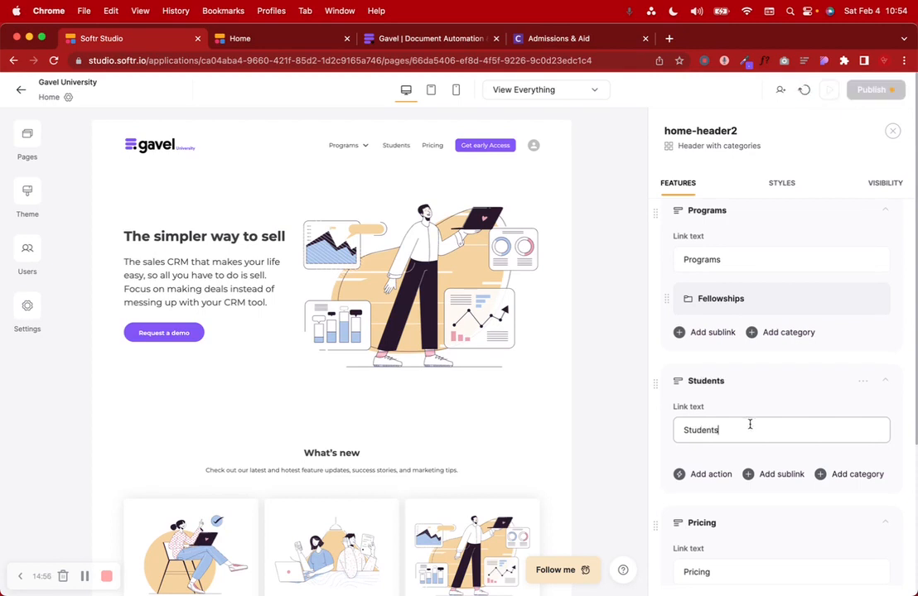
Step: Change the link text of the Pricing header link to Faculty
scroll(750, 427, "down", 3)
double_click(725, 448)
type("Faculty")
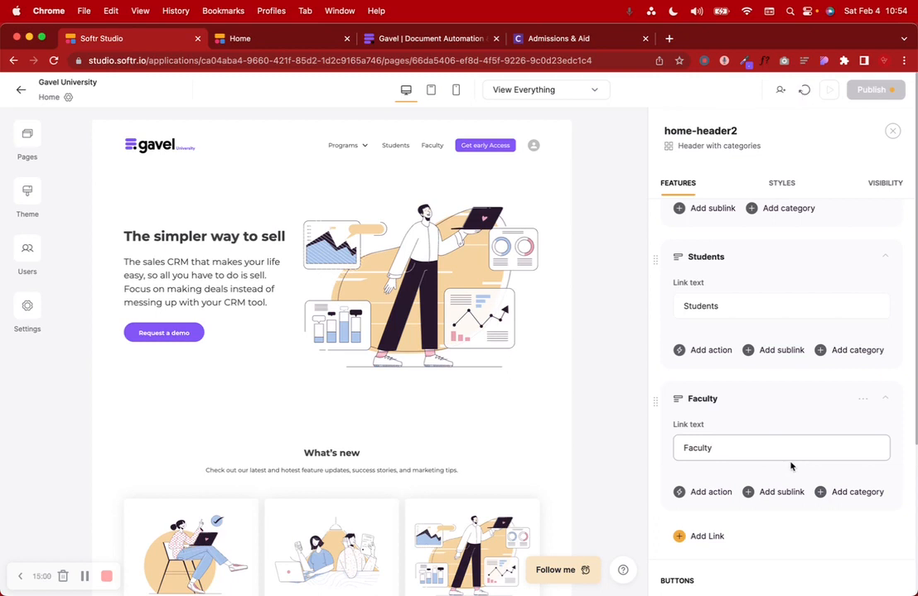
Step: Add a sublink to the Students header link
scroll(787, 328, "up", 3)
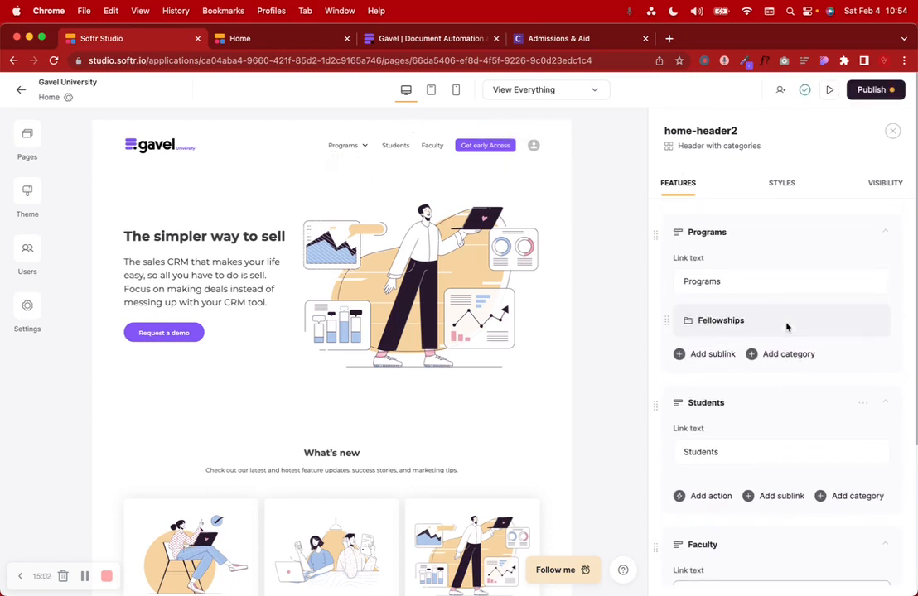
scroll(787, 327, "down", 2)
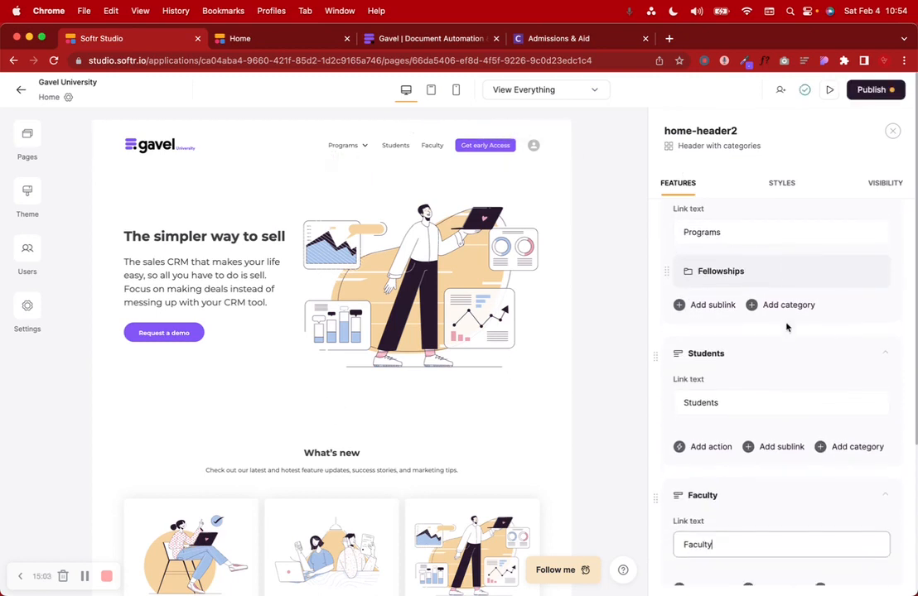
left_click(786, 436)
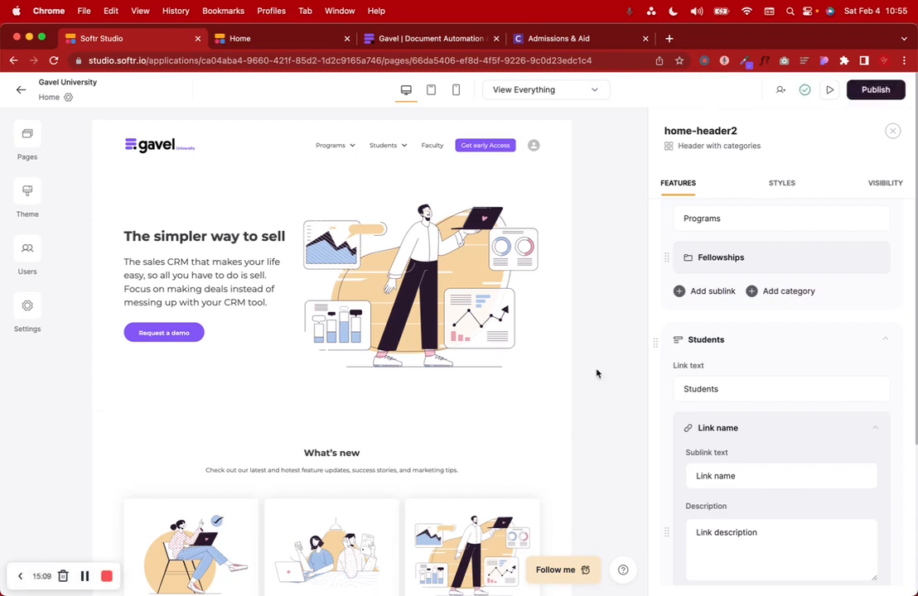
Step: Add a second category under the Programs link and name it Independent Study
scroll(681, 229, "up", 4)
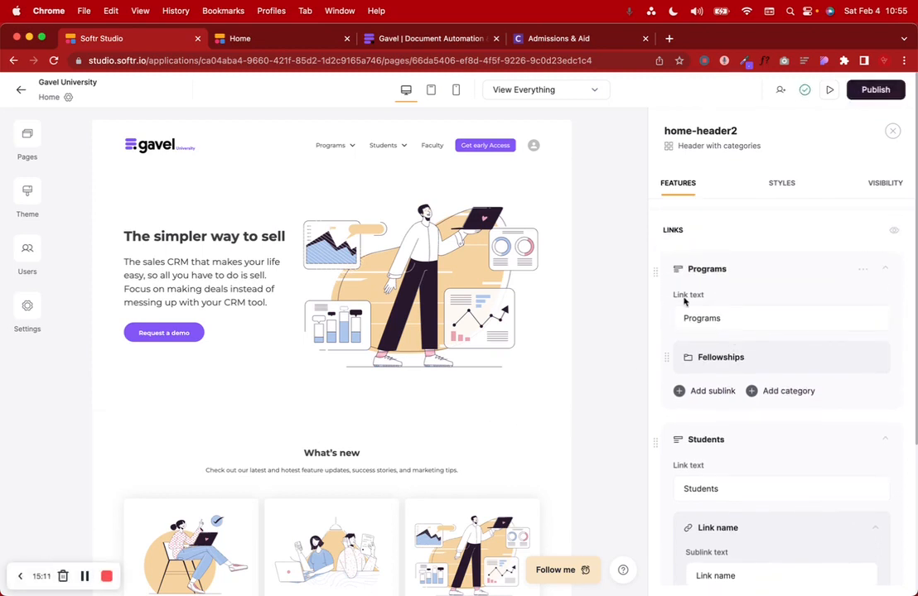
scroll(720, 370, "down", 1)
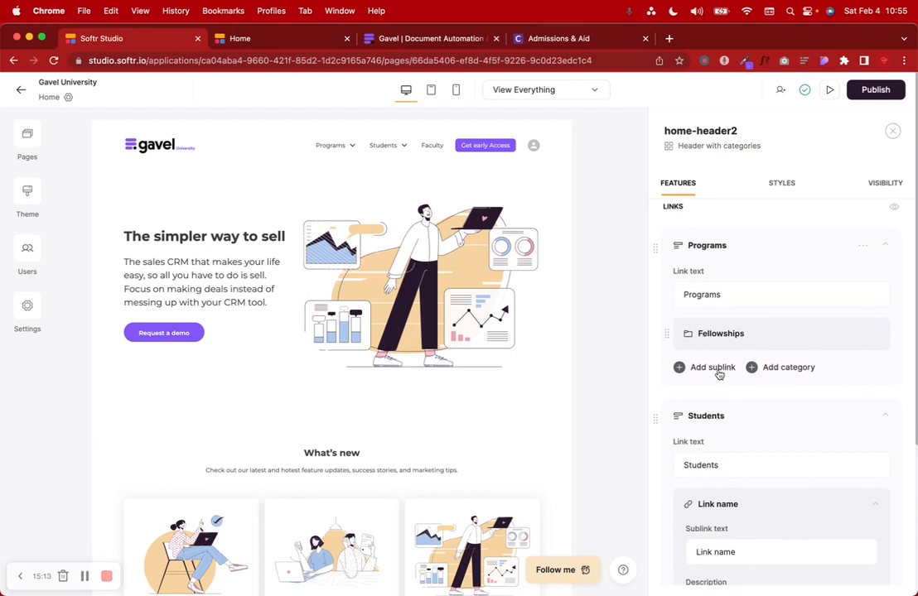
left_click(764, 368)
triple_click(724, 421)
type("Indepe")
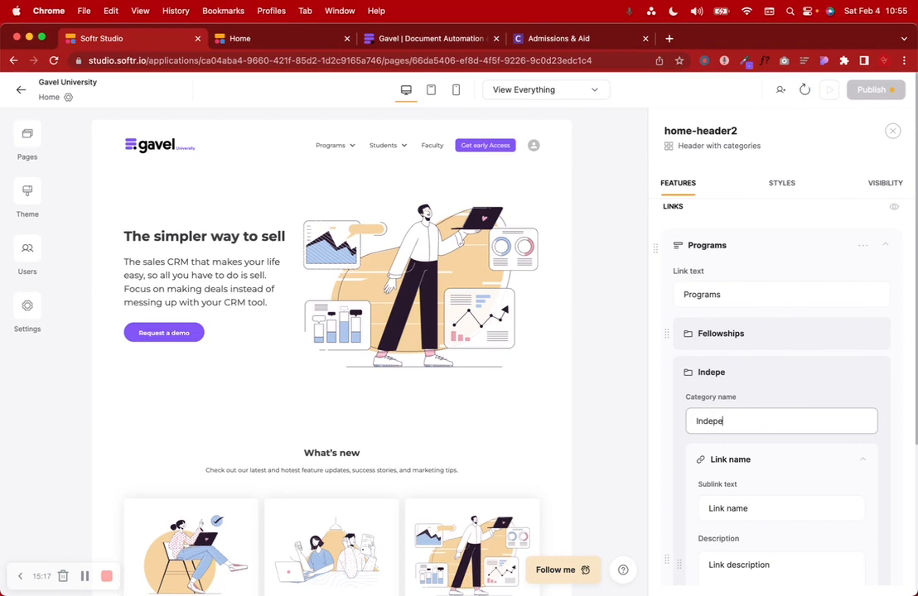
type("ndent Study")
Step: Set the sublink text of the Independent Study category's default sublink to Free courses
scroll(748, 390, "down", 3)
left_click(753, 400)
triple_click(756, 401)
type("Free cout")
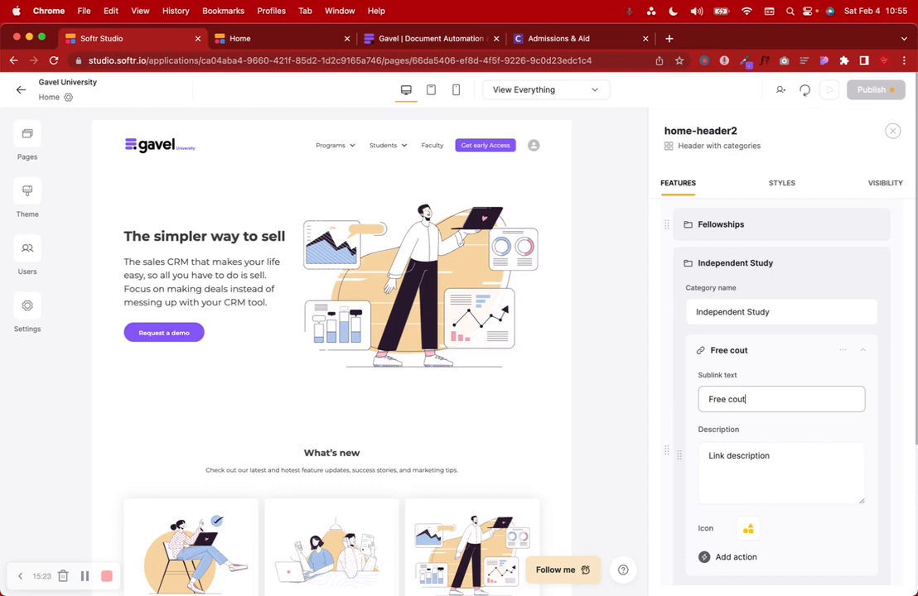
key("BackSpace")
type("rses")
Step: Add a second sublink to the Independent Study category
scroll(778, 398, "down", 4)
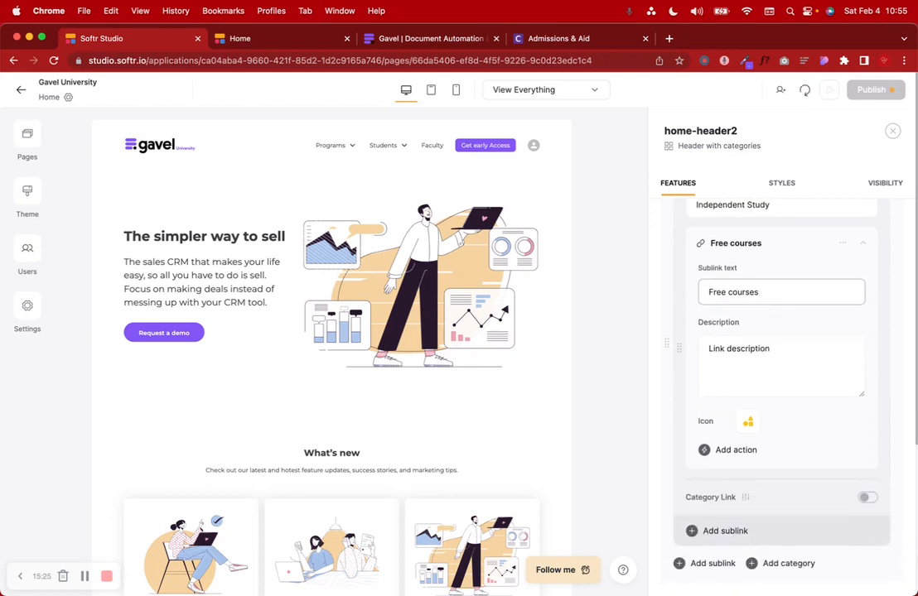
left_click(818, 333)
scroll(817, 334, "up", 3)
scroll(819, 334, "down", 3)
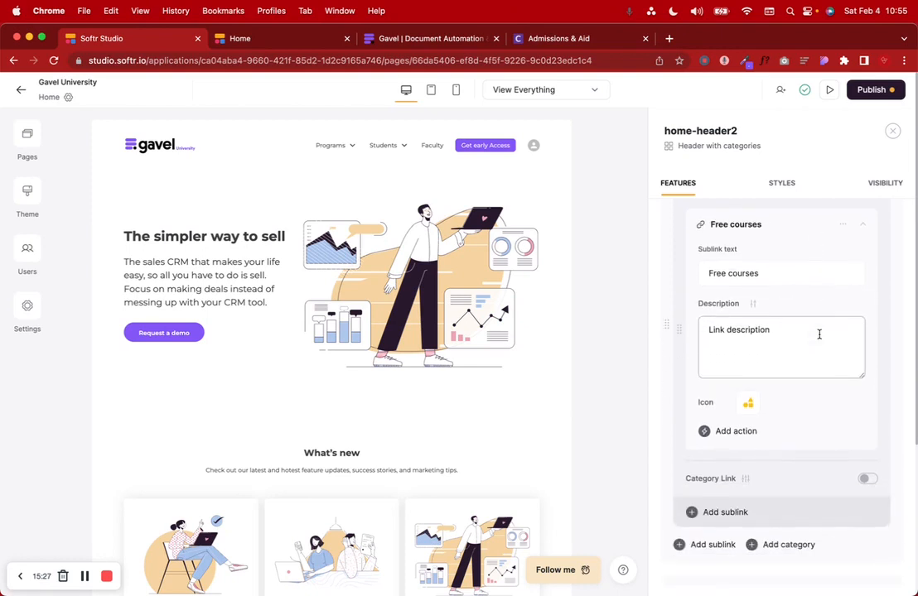
left_click(726, 429)
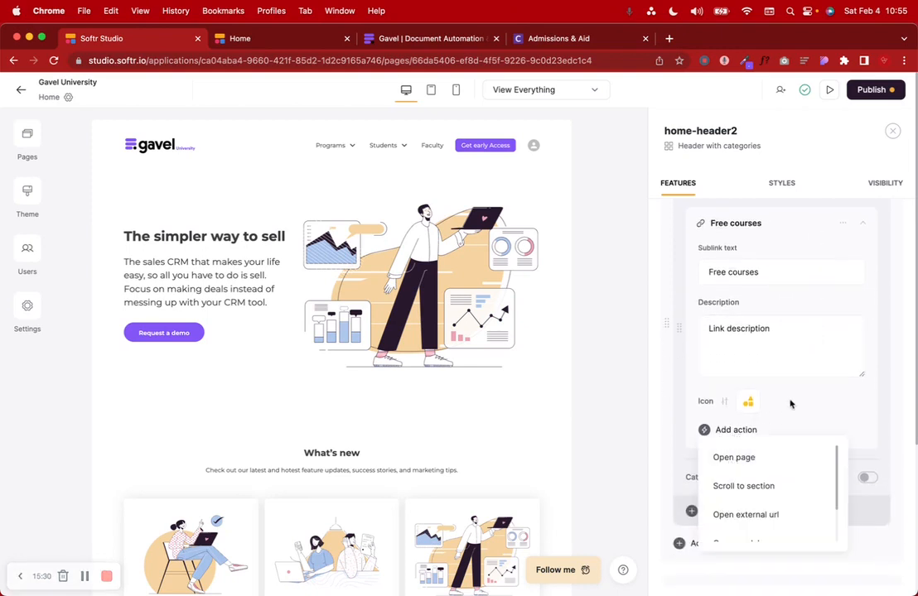
scroll(766, 454, "down", 1)
left_click(721, 466)
scroll(733, 397, "up", 3)
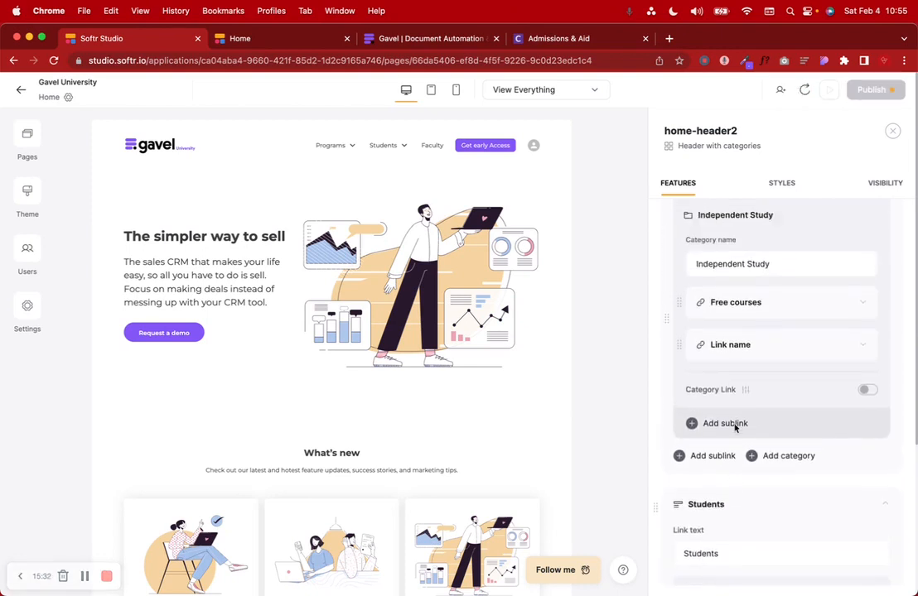
Step: Change the sublink text of the new second sublink under Independent Study to Learning Center
scroll(734, 428, "up", 1)
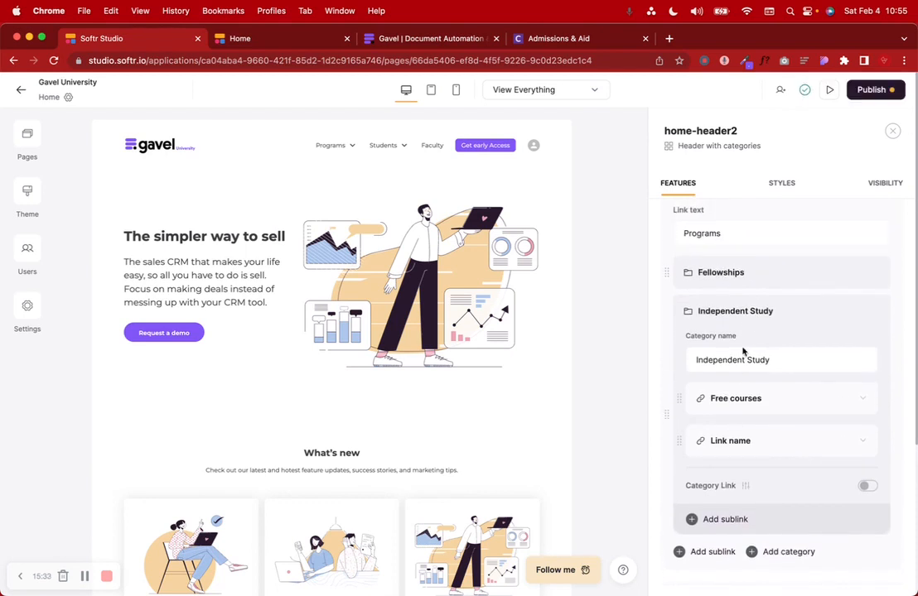
left_click(739, 441)
left_click(745, 488)
triple_click(745, 487)
type("LEarn")
key("BackSpace")
key("BackSpace")
key("BackSpace")
key("BackSpace")
type("earnin")
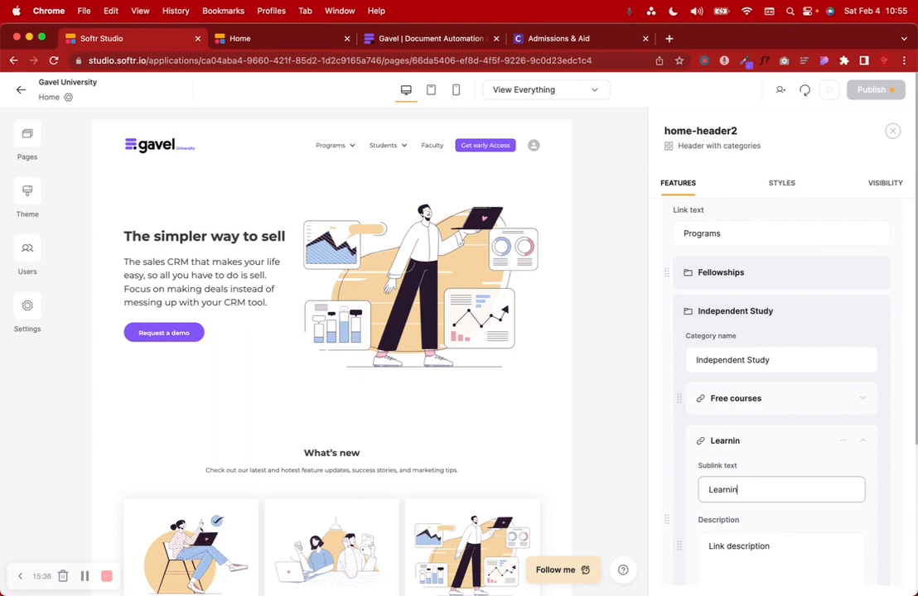
type("g Cant")
type("nter")
scroll(781, 373, "down", 7)
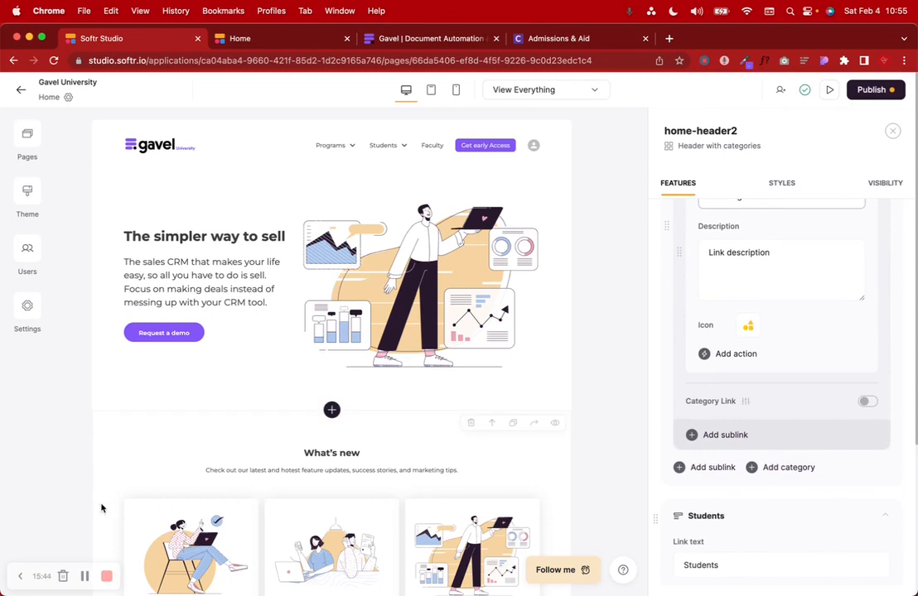
left_click(84, 576)
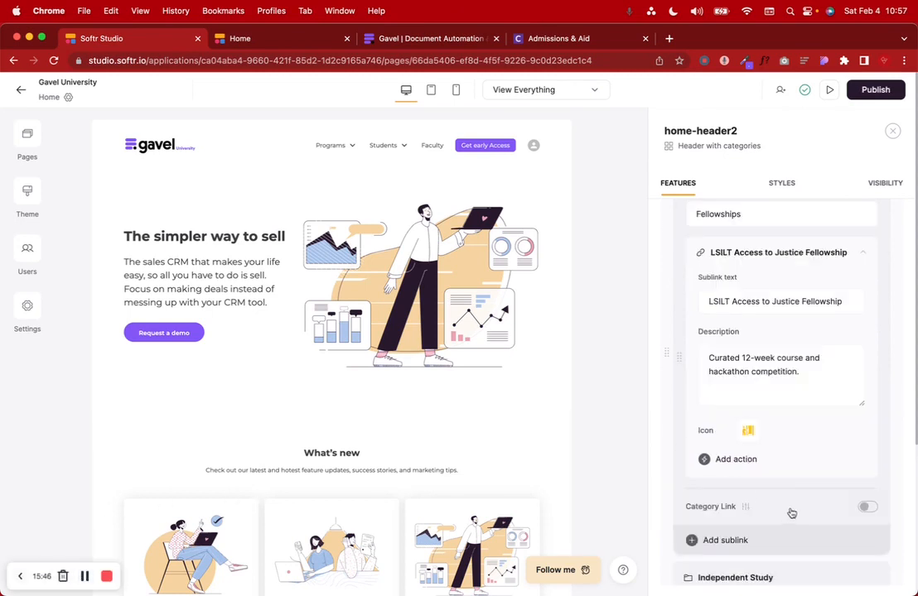
Step: Open the icon color picker in the icon styles of the LSILT Access to Justice Fellowship sublink
left_click(725, 431)
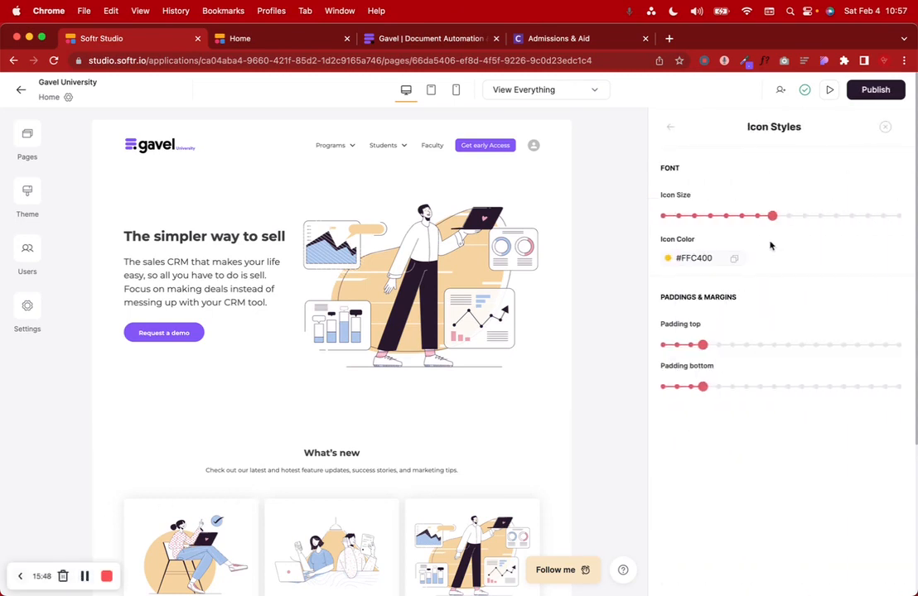
left_click(670, 127)
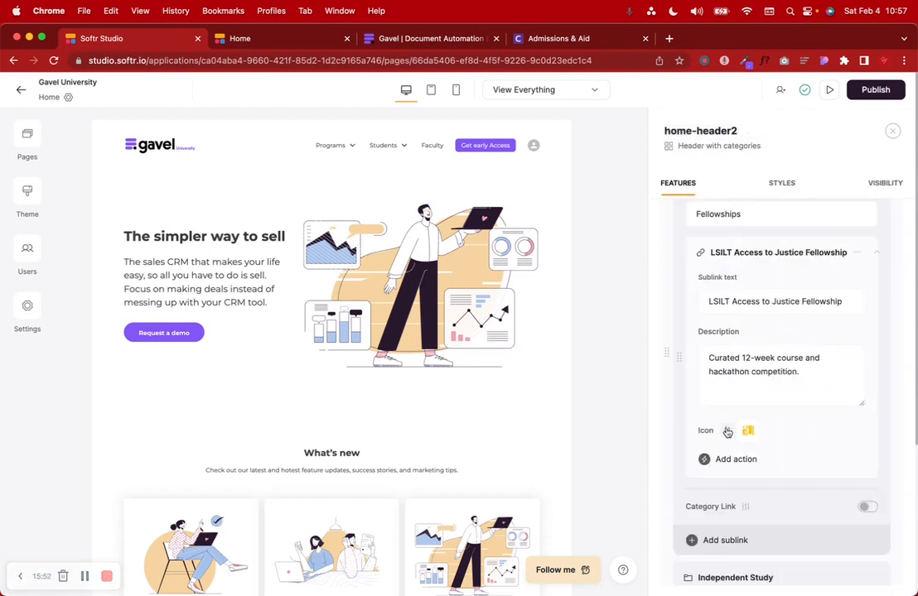
left_click(727, 431)
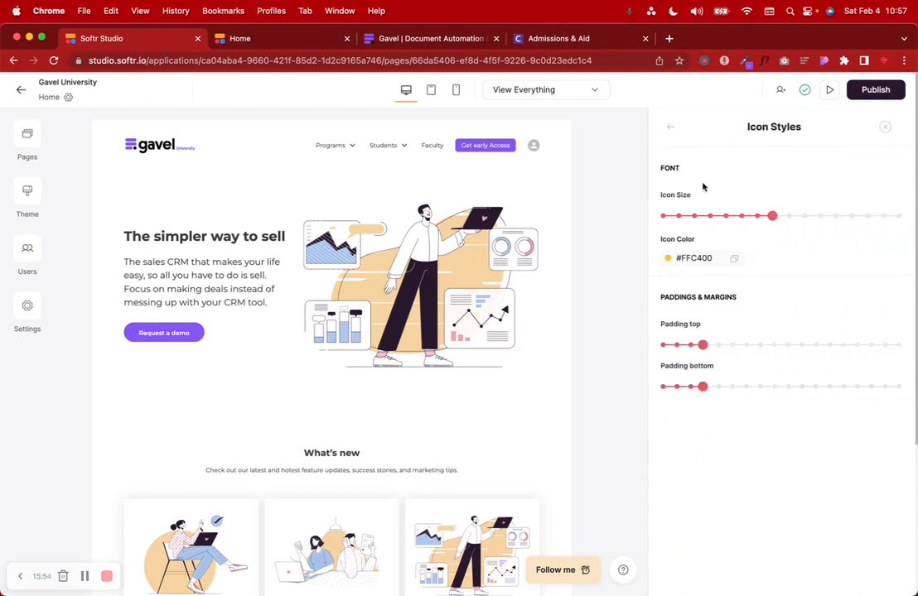
left_click(683, 258)
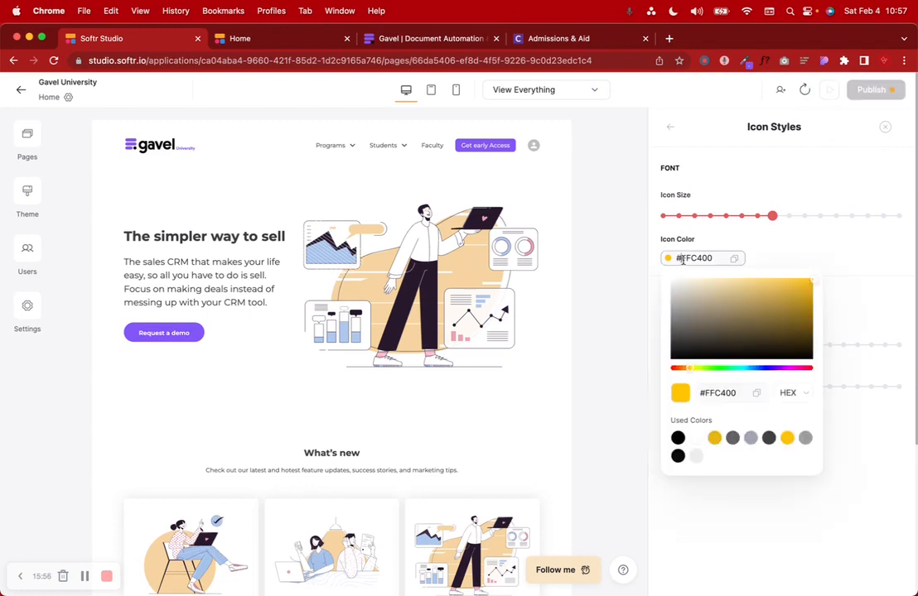
left_click(84, 575)
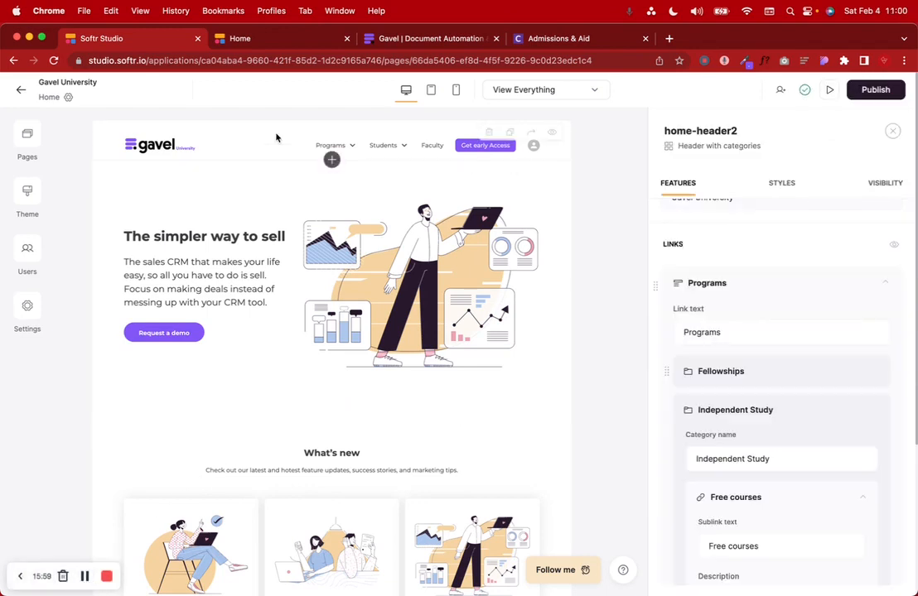
Step: Check the Programs dropdown on the live home page and review the style settings of the Fellowships category
left_click(304, 38)
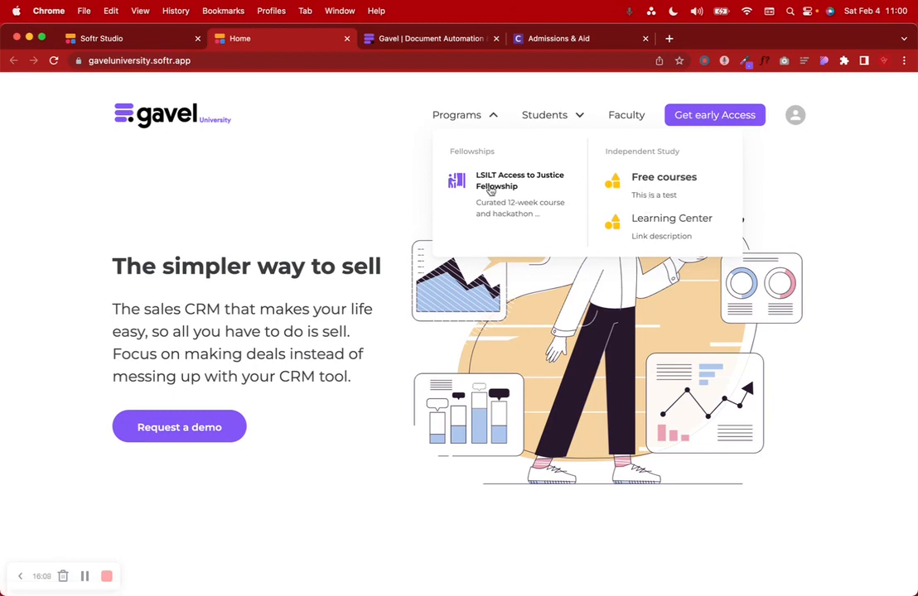
left_click(125, 39)
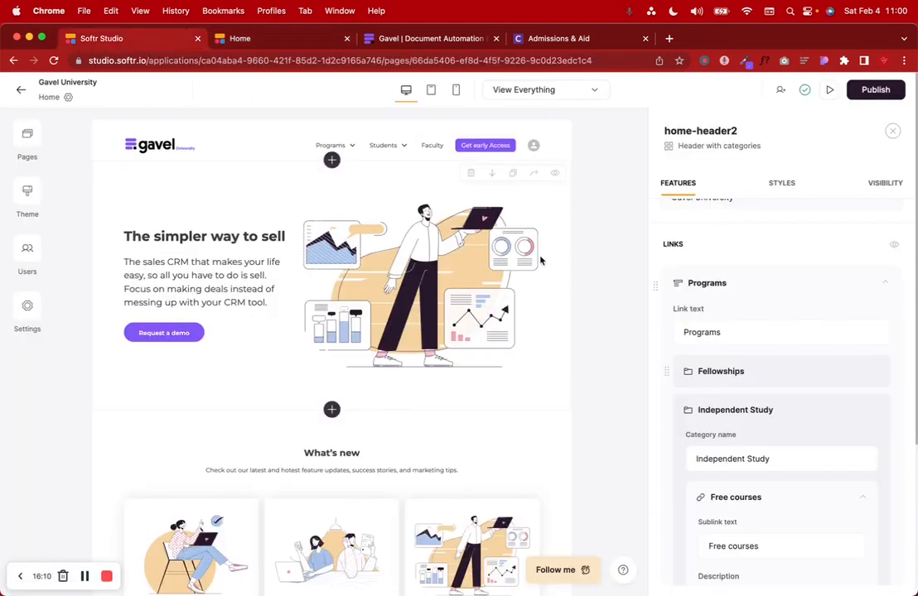
scroll(817, 365, "up", 2)
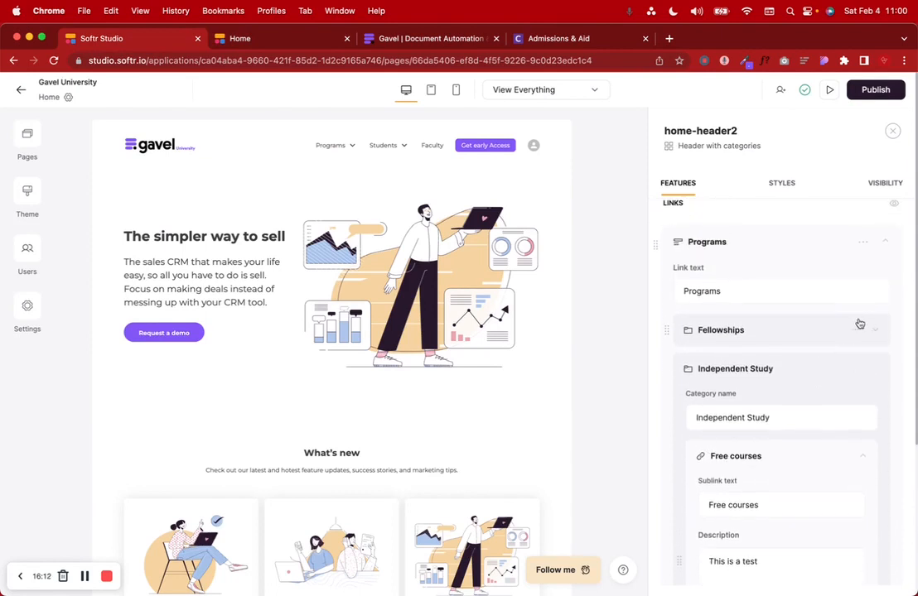
left_click(854, 330)
left_click(823, 357)
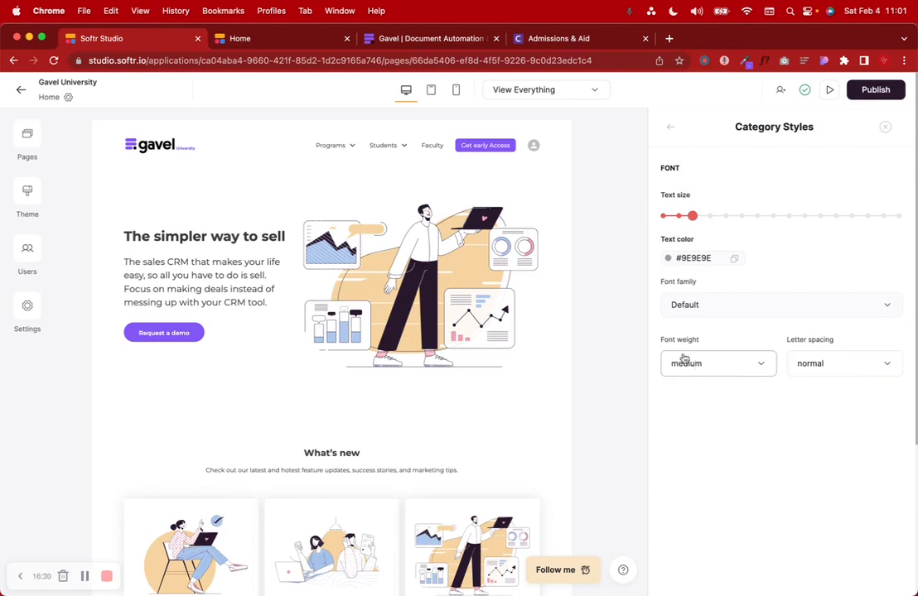
left_click(667, 127)
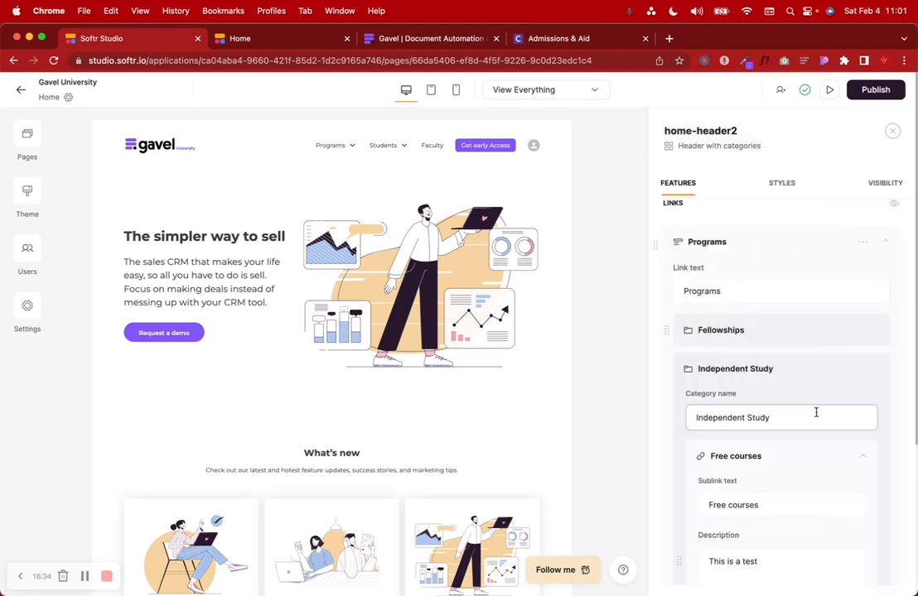
scroll(856, 370, "down", 5)
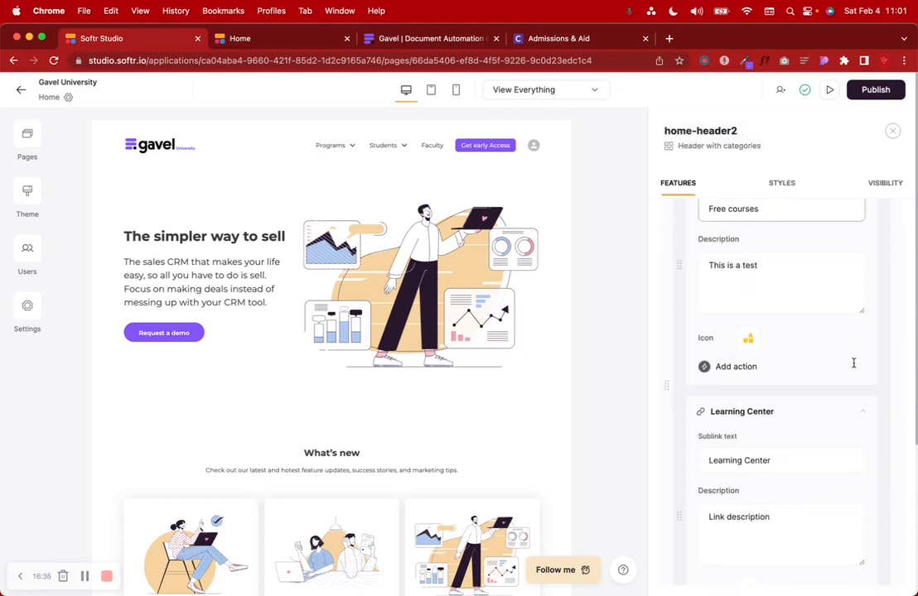
scroll(854, 370, "up", 7)
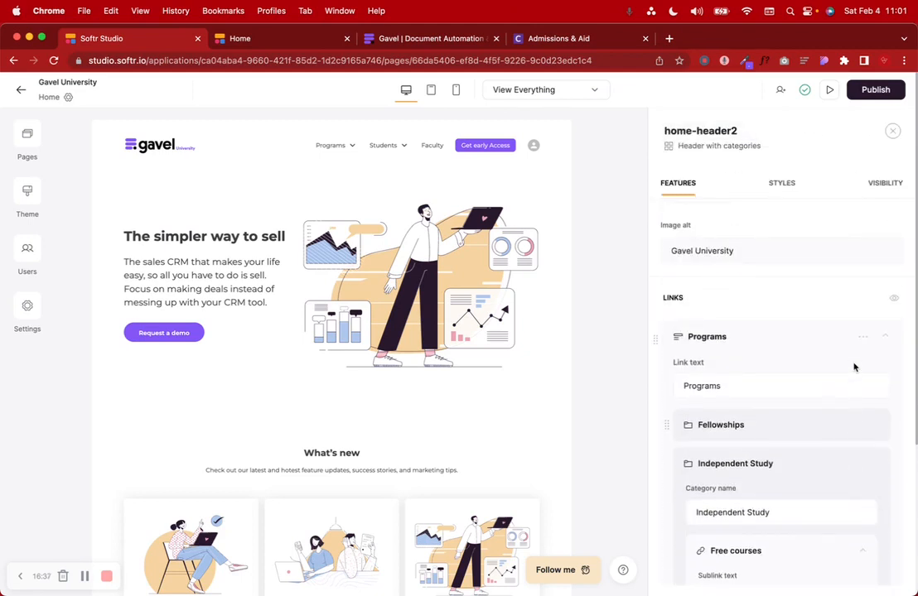
left_click(84, 576)
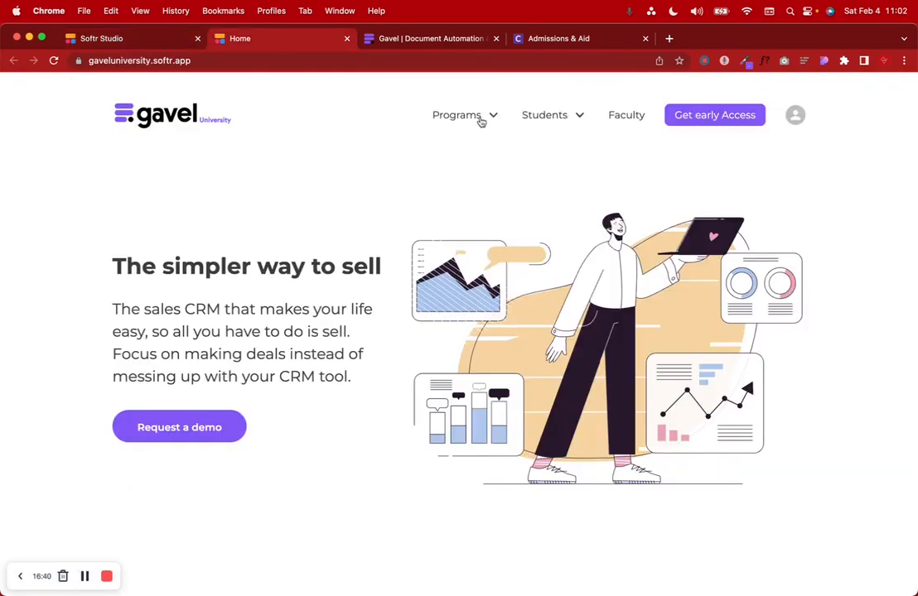
Step: Examine the Fellowships and Independent Study sublinks in the Programs dropdown on the live home page
mouse_move(479, 121)
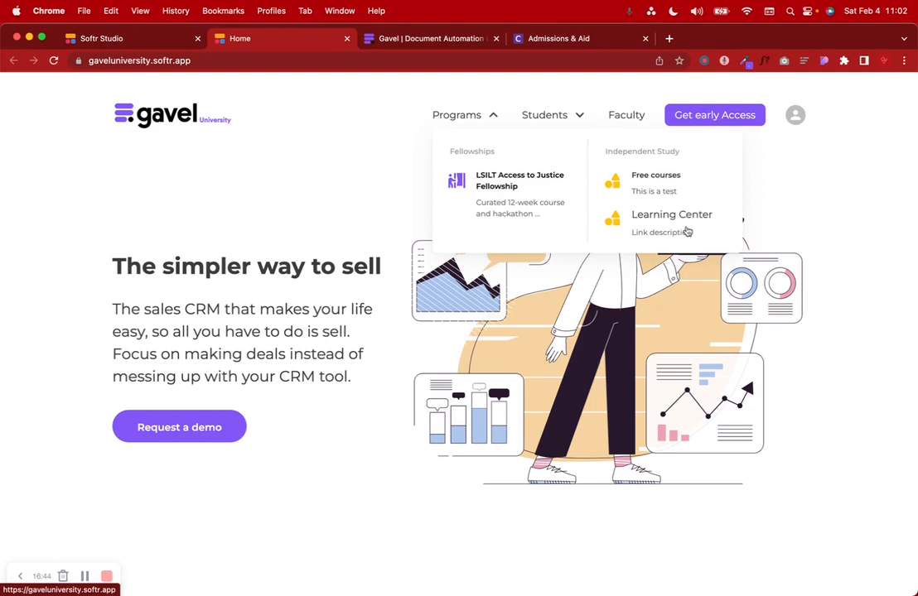
left_click(84, 577)
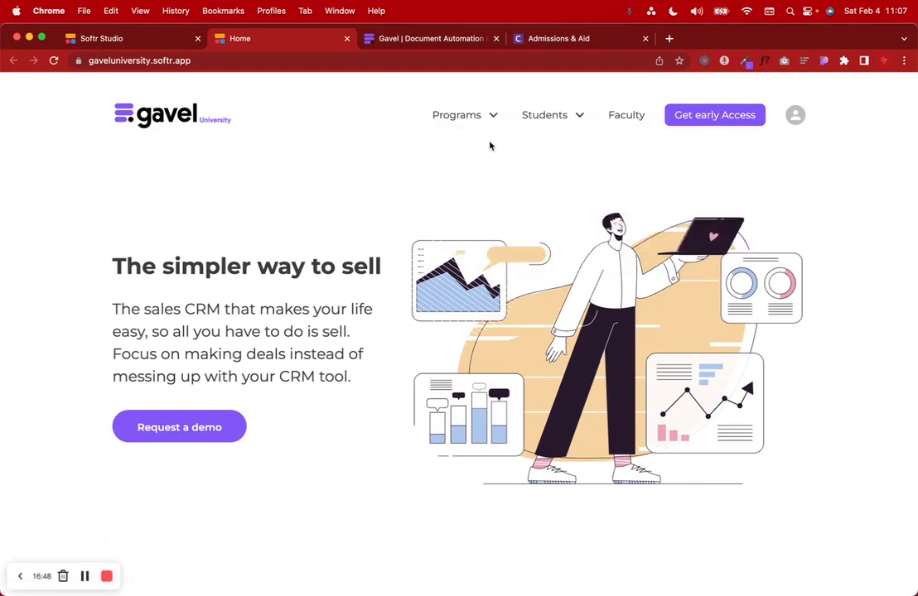
mouse_move(471, 120)
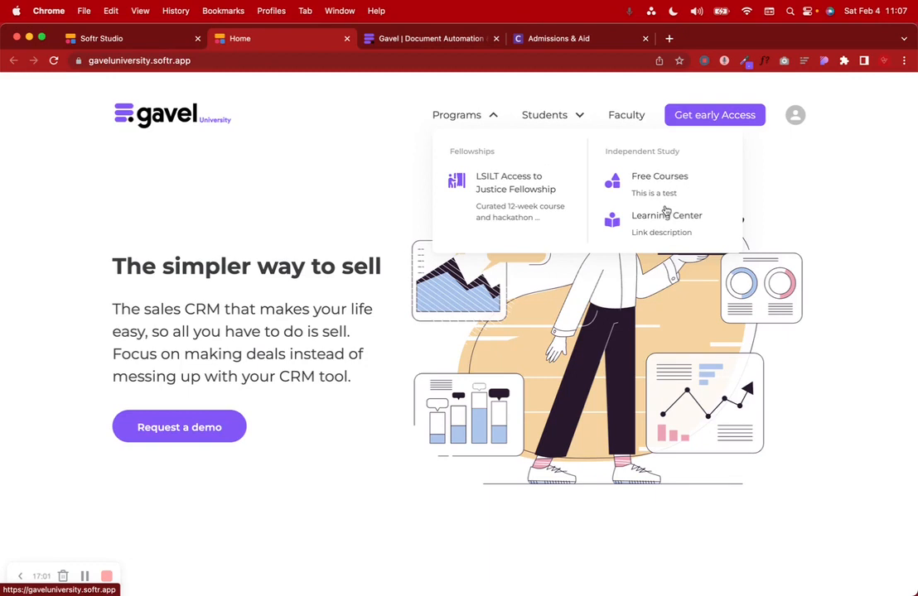
left_click(84, 577)
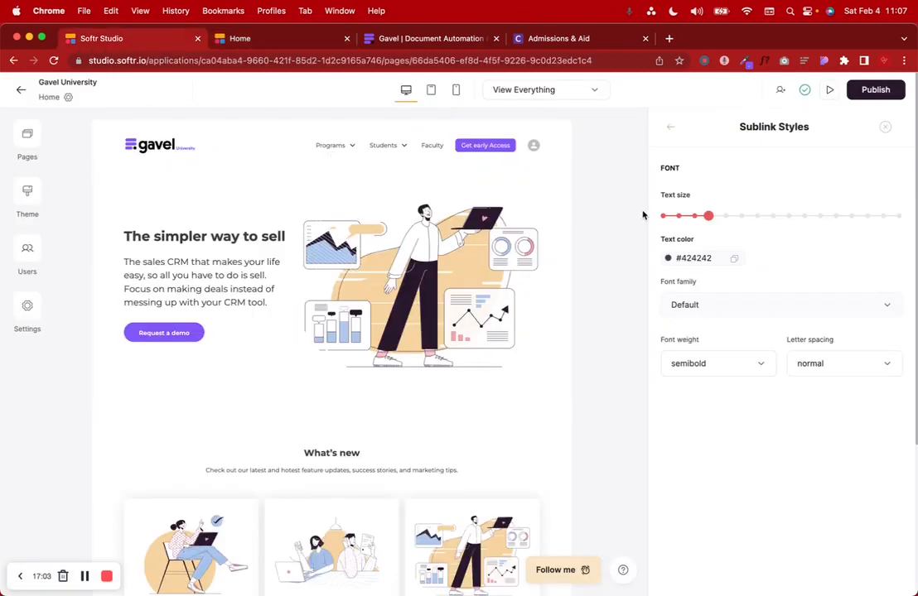
Step: Collapse the Fellowships category and set the font weight of the Free Courses sublink to semibold
left_click(667, 127)
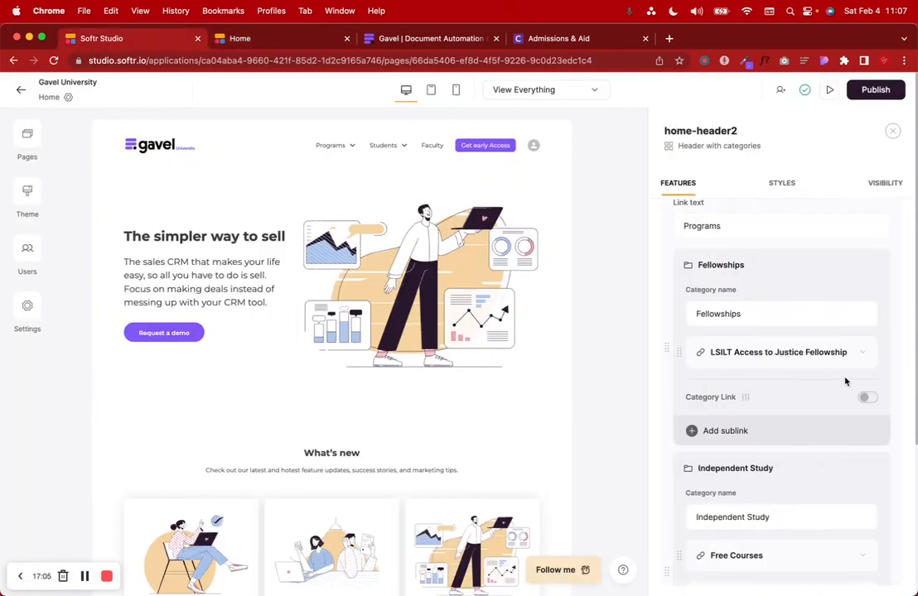
left_click(878, 266)
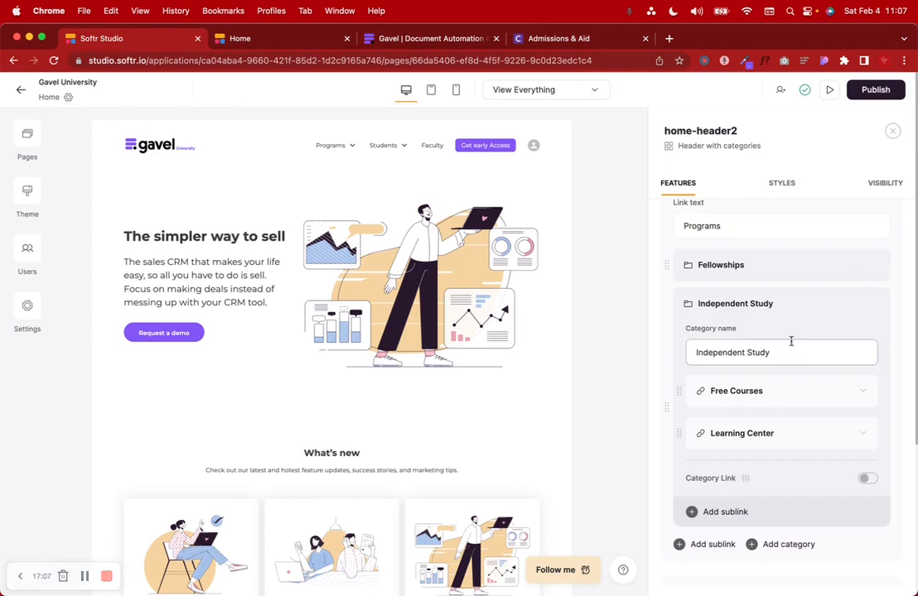
left_click(844, 394)
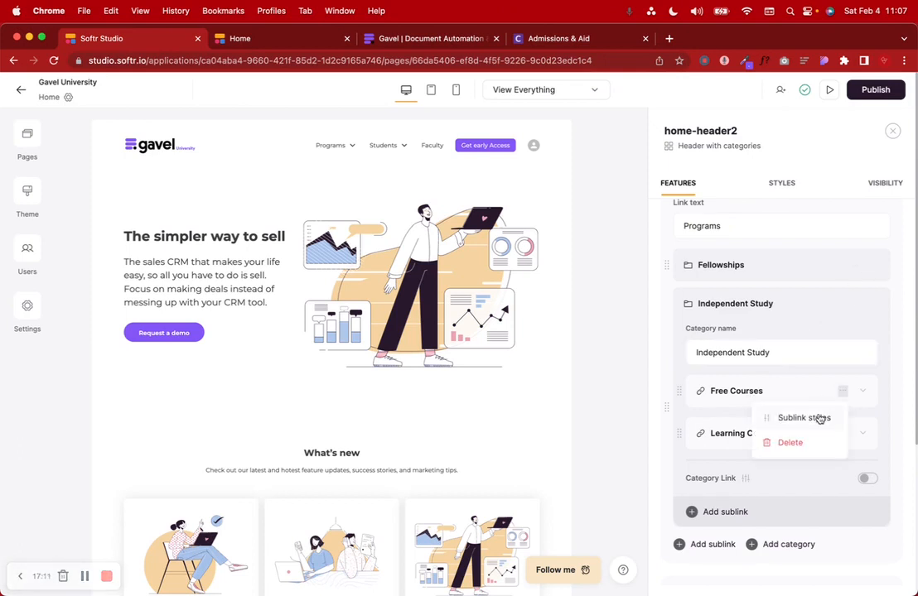
left_click(819, 419)
left_click(698, 363)
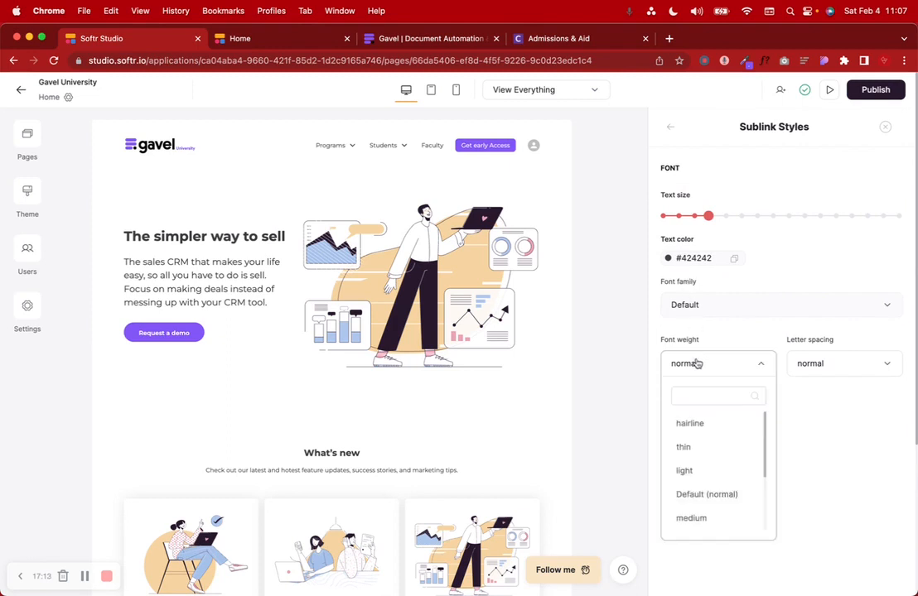
scroll(701, 495, "down", 2)
scroll(701, 489, "down", 1)
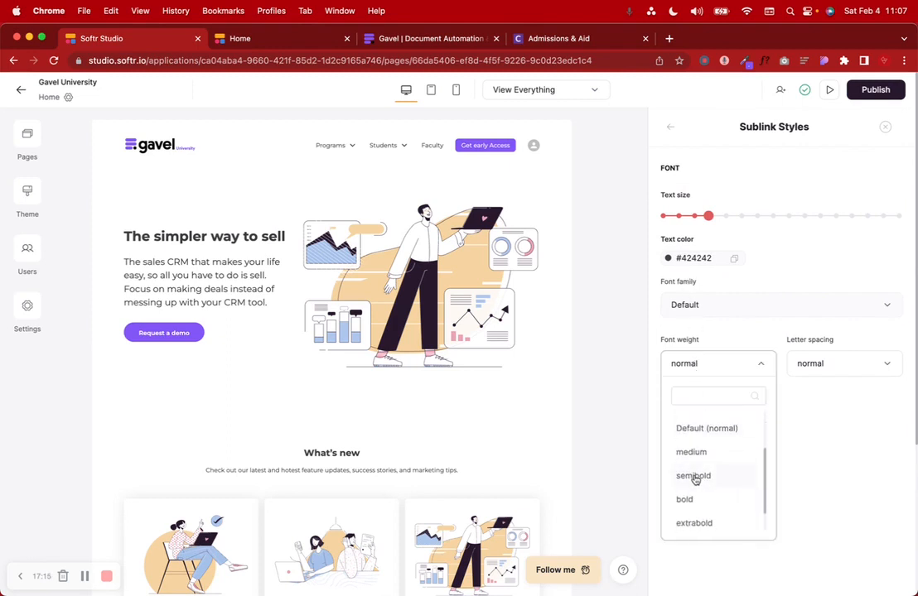
left_click(697, 476)
left_click(669, 127)
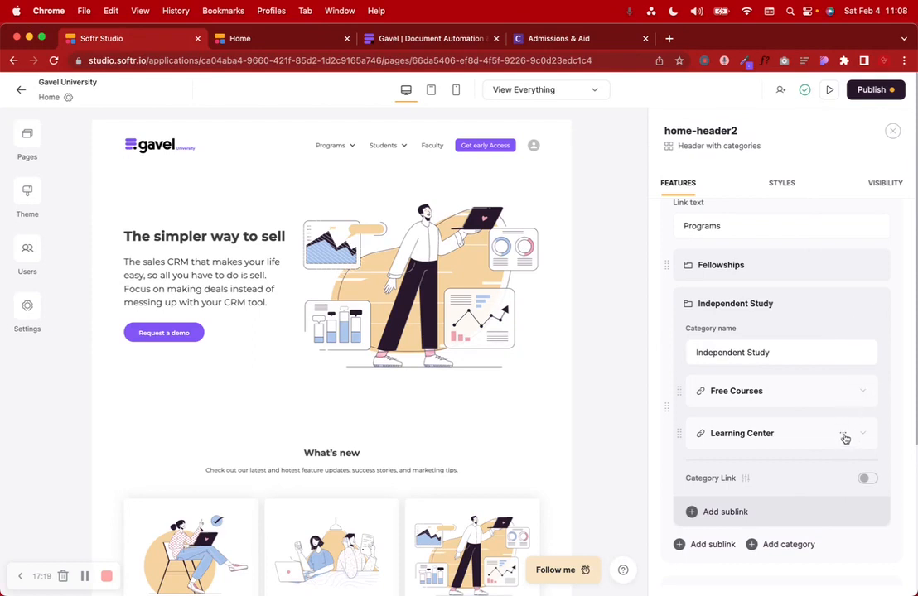
Step: Set the font weight of the Learning Center sublink under Independent Study to semibold
left_click(844, 437)
left_click(824, 461)
left_click(694, 358)
scroll(718, 497, "down", 3)
left_click(695, 468)
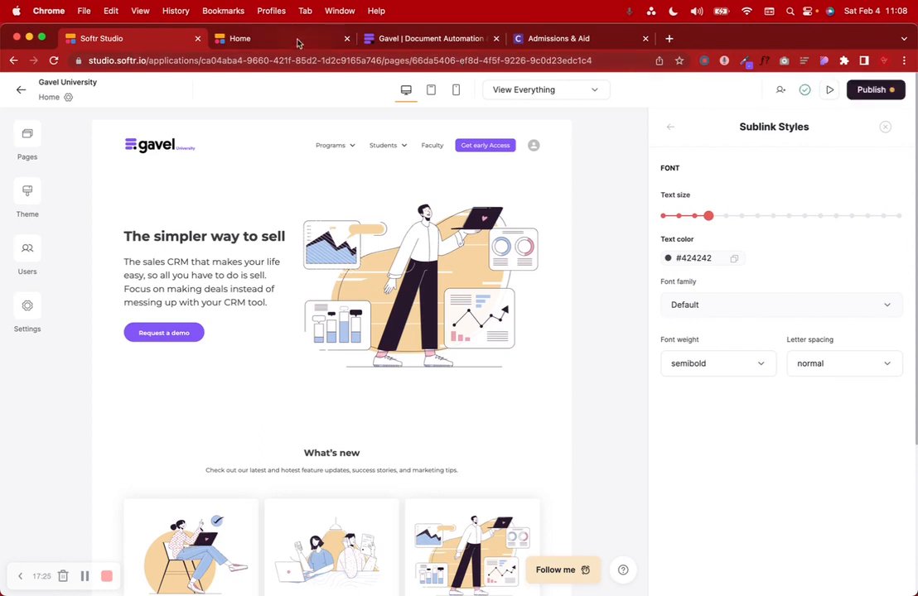
Step: Publish the changes and reload the live home page to check the Programs dropdown
left_click(870, 90)
left_click(820, 268)
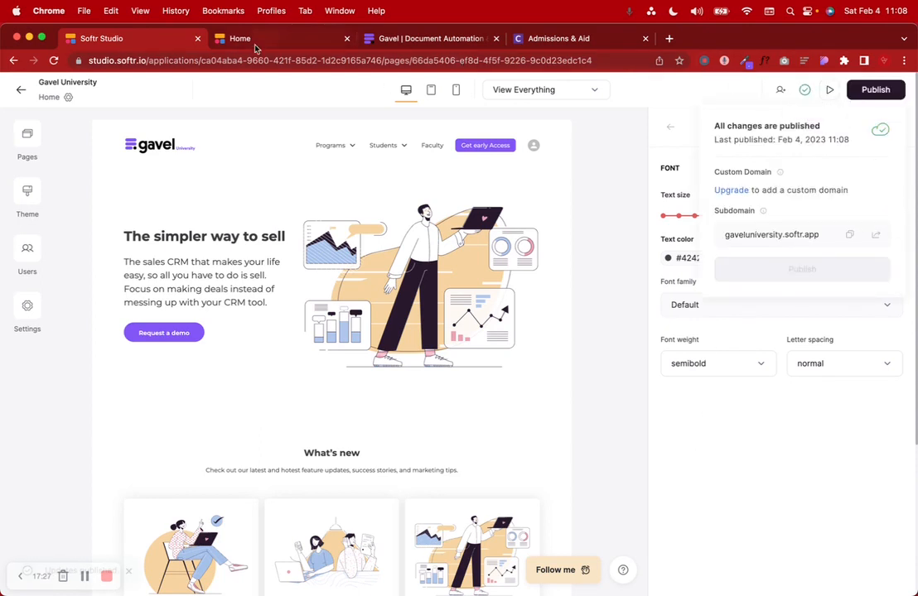
left_click(238, 45)
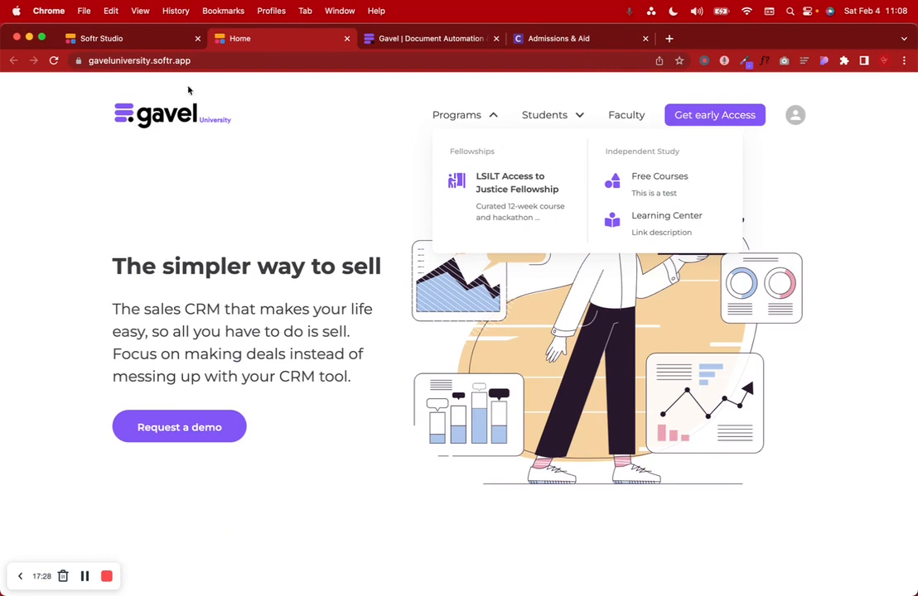
left_click(55, 61)
left_click(464, 116)
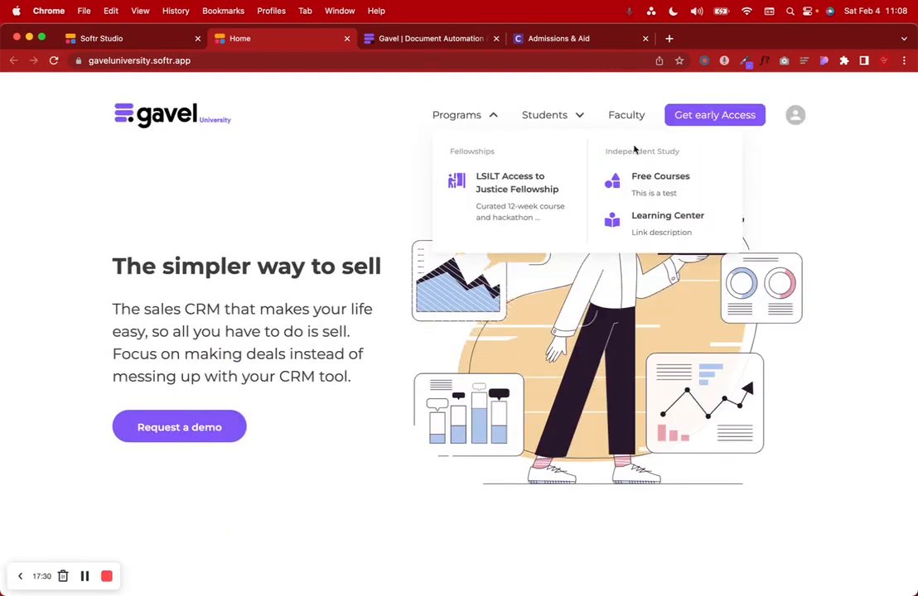
left_click(85, 577)
Step: Examine the sublink icons and descriptions in the live Programs dropdown
mouse_move(471, 123)
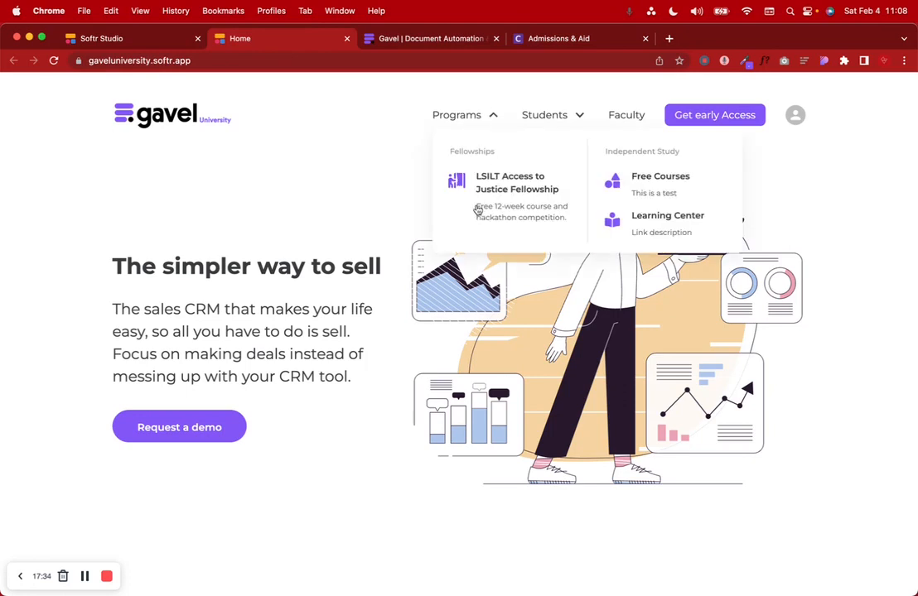
left_click(85, 576)
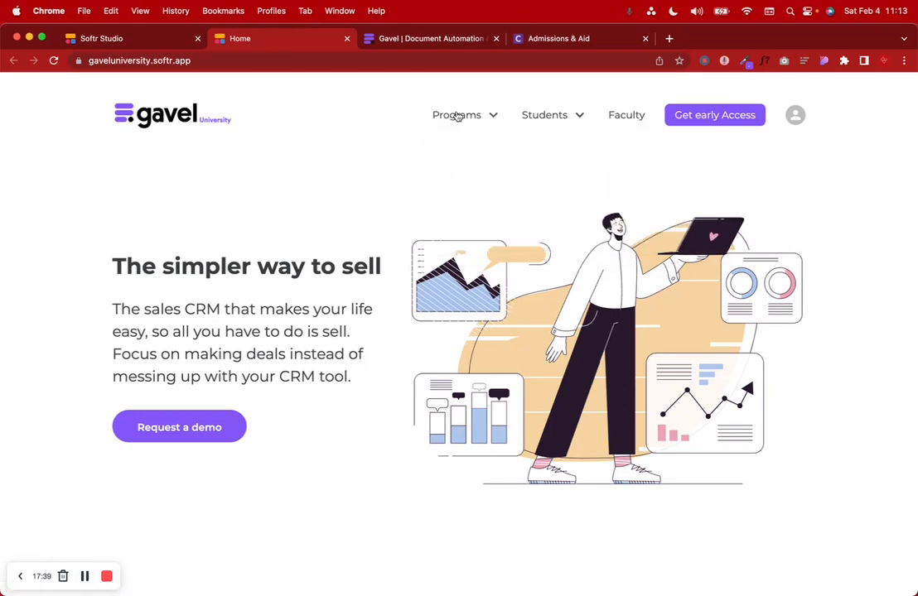
mouse_move(457, 117)
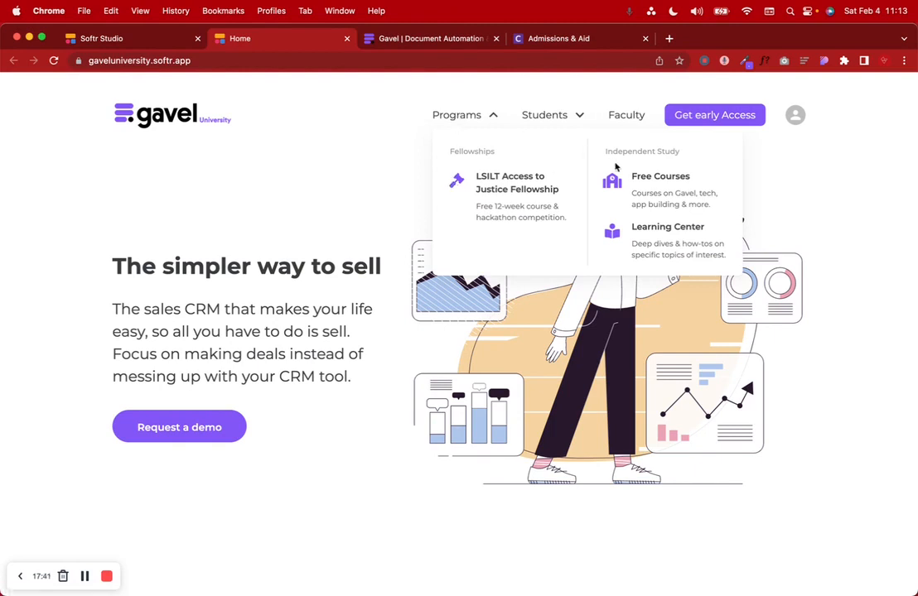
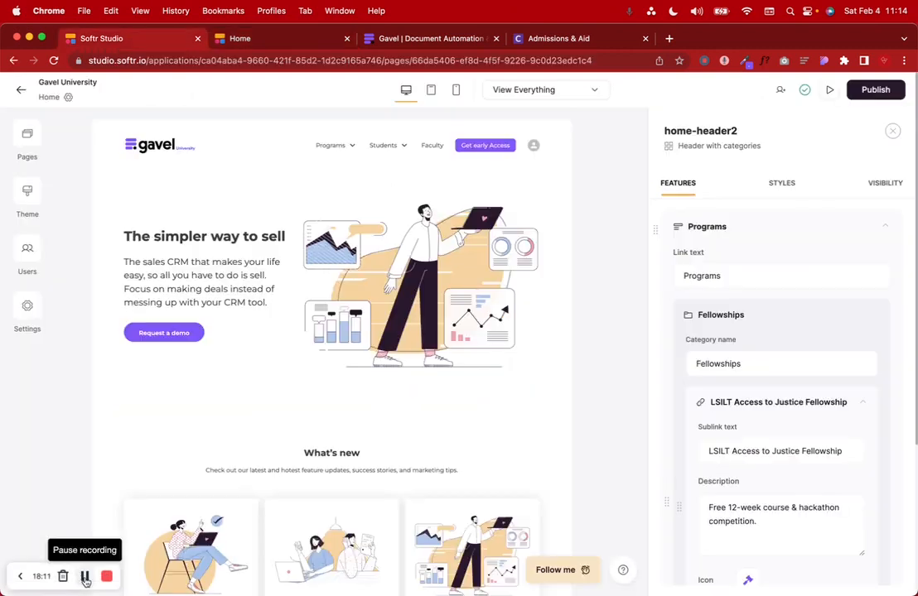
Step: Collapse the LSILT Access to Justice Fellowship sublink under the Fellowships category in Softr Studio
scroll(688, 403, "down", 2)
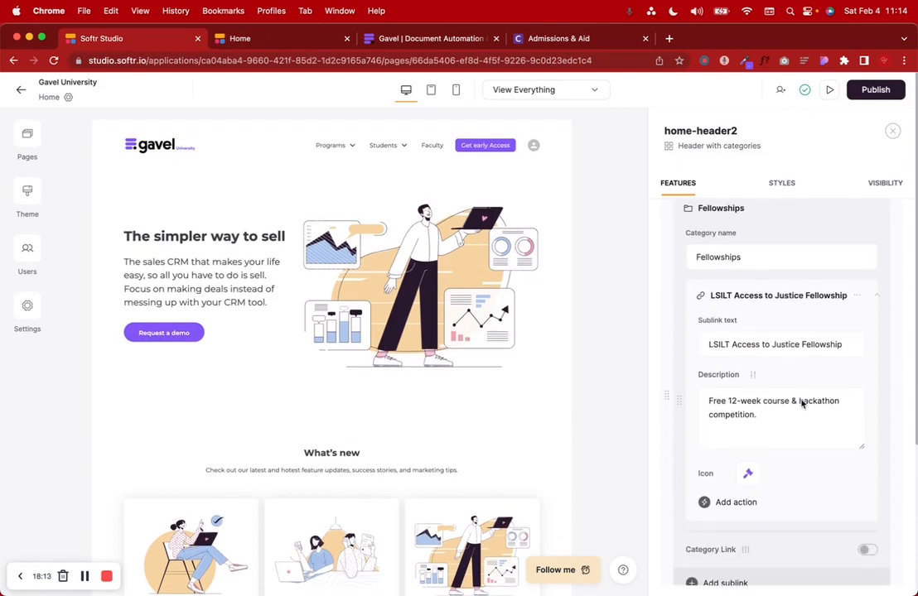
left_click(876, 308)
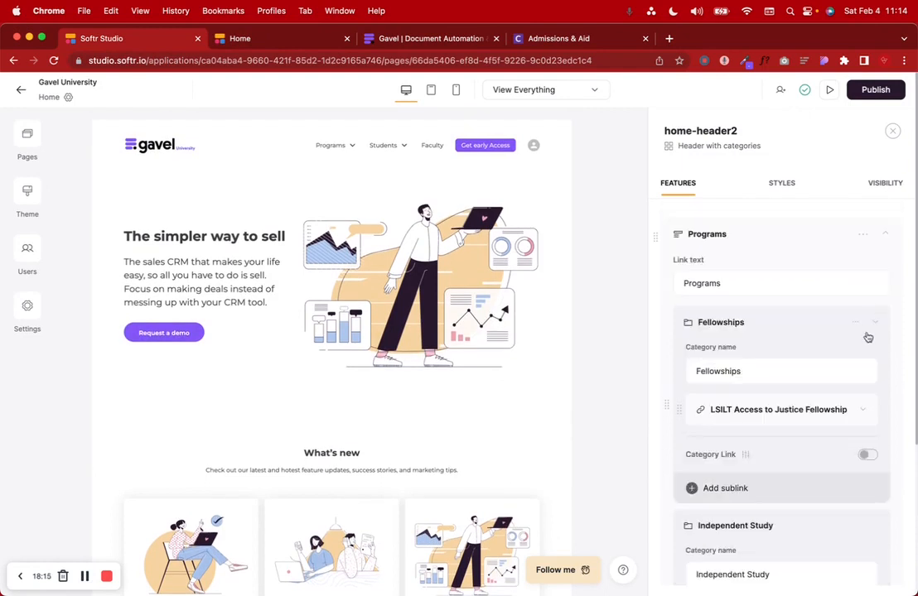
scroll(816, 424, "down", 2)
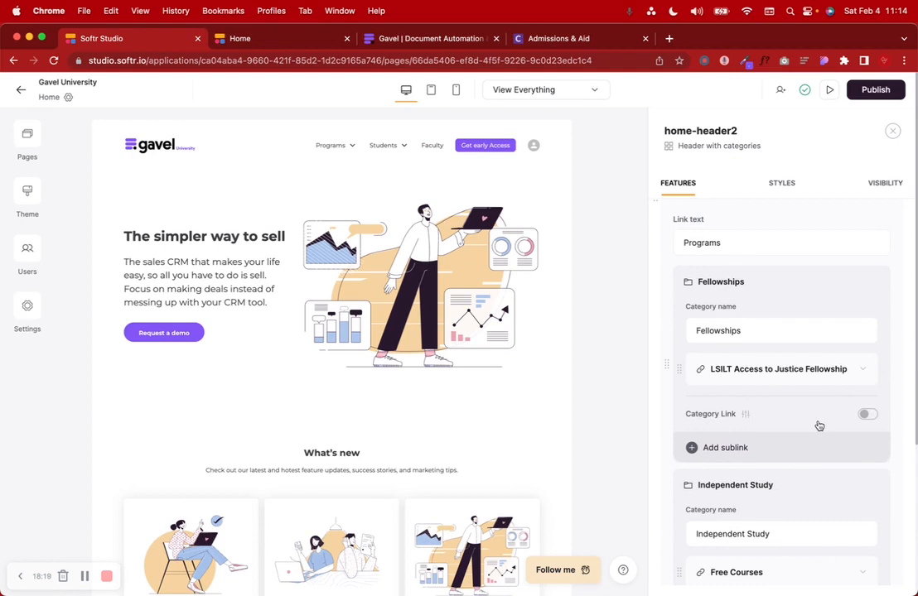
Step: Open the LSILT Access to Justice Fellowship announcement on gavel.io and copy its page URL
left_click(405, 38)
mouse_move(119, 103)
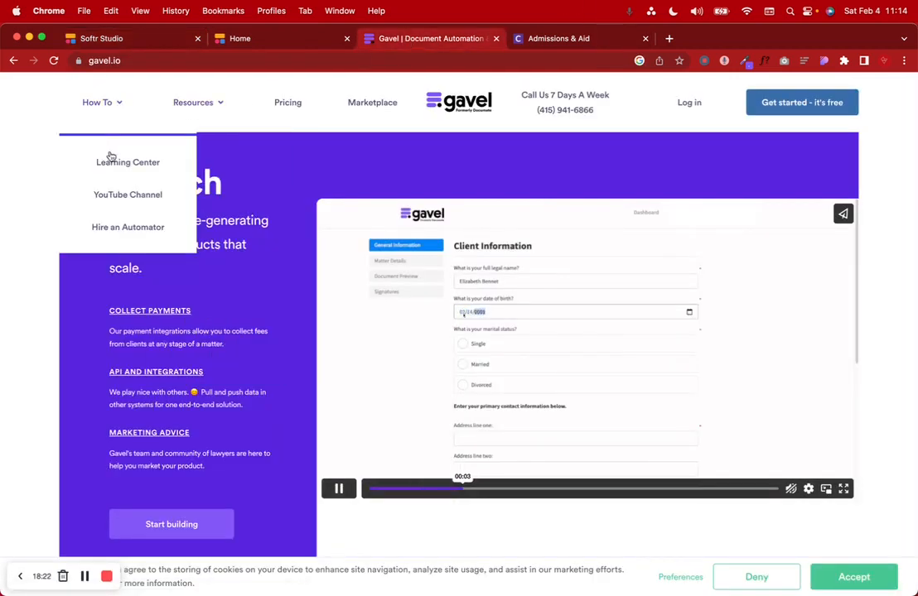
mouse_move(204, 113)
left_click(207, 326)
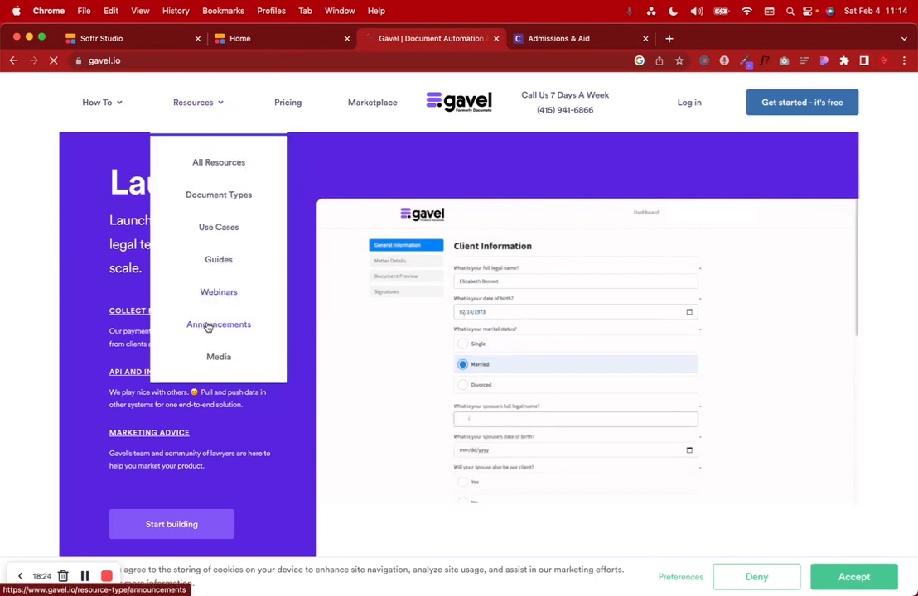
scroll(208, 327, "down", 3)
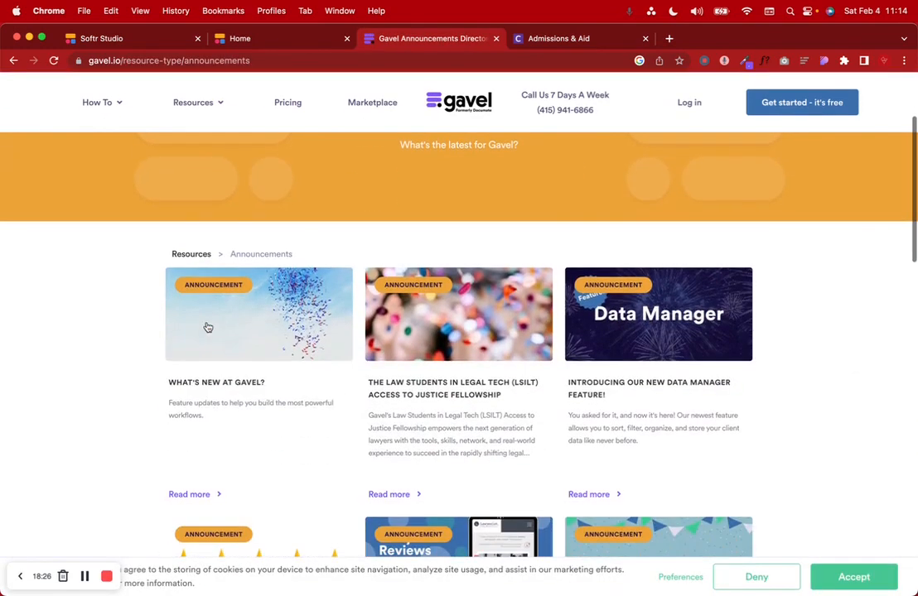
left_click(447, 396)
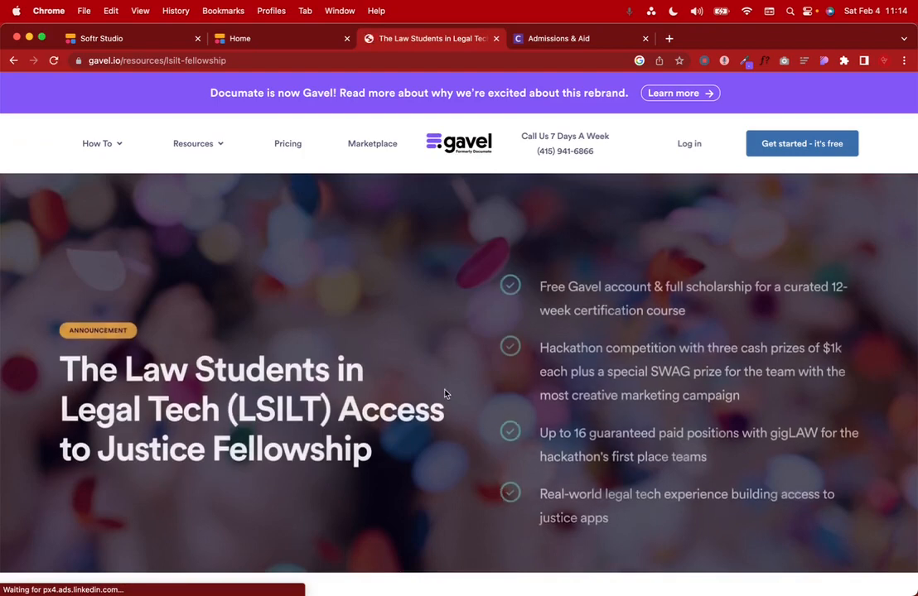
left_click(280, 60)
key("super+c")
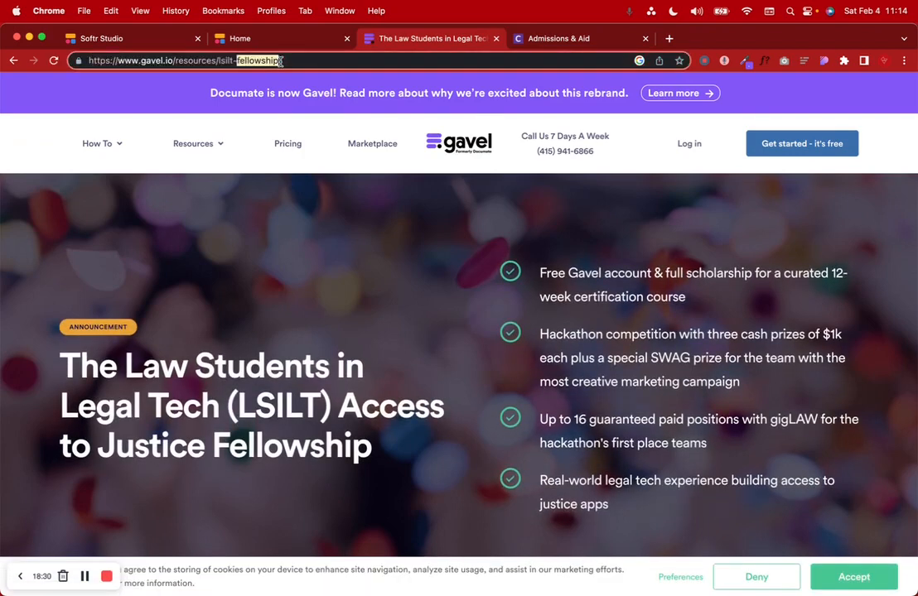
Step: In Softr Studio, give the LSILT Access to Justice Fellowship sublink an Open external url action with the copied address, opening in a new tab
left_click(161, 40)
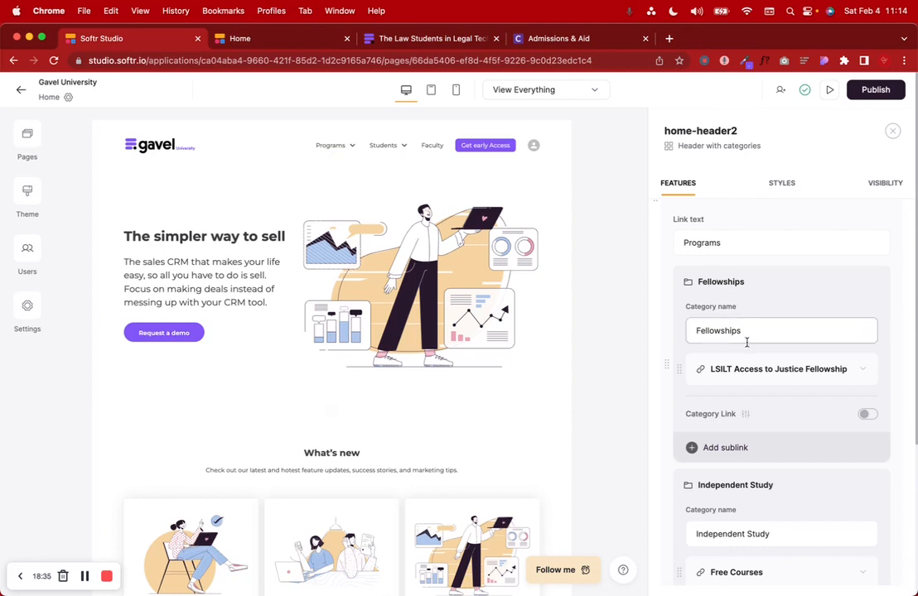
left_click(802, 370)
scroll(811, 377, "down", 2)
scroll(810, 374, "down", 1)
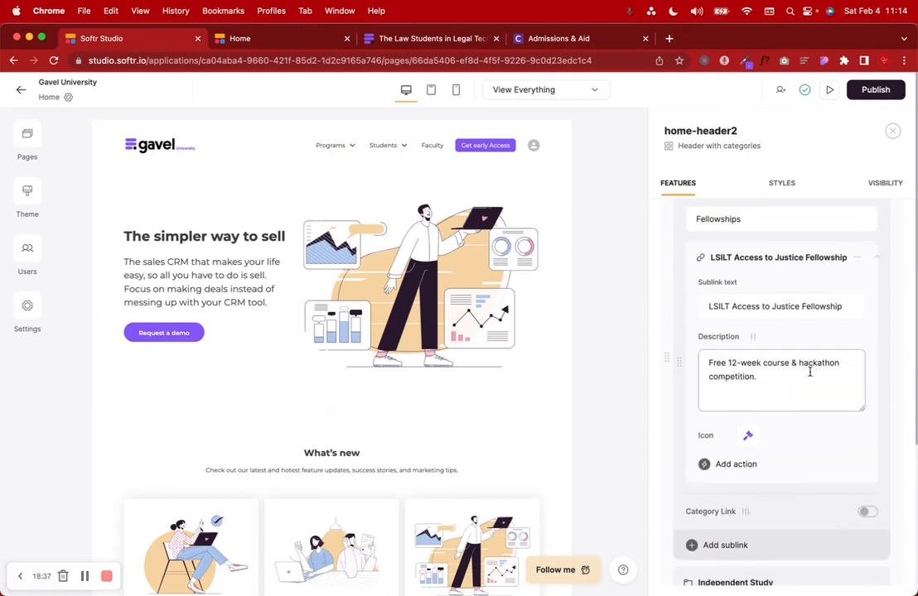
left_click(724, 465)
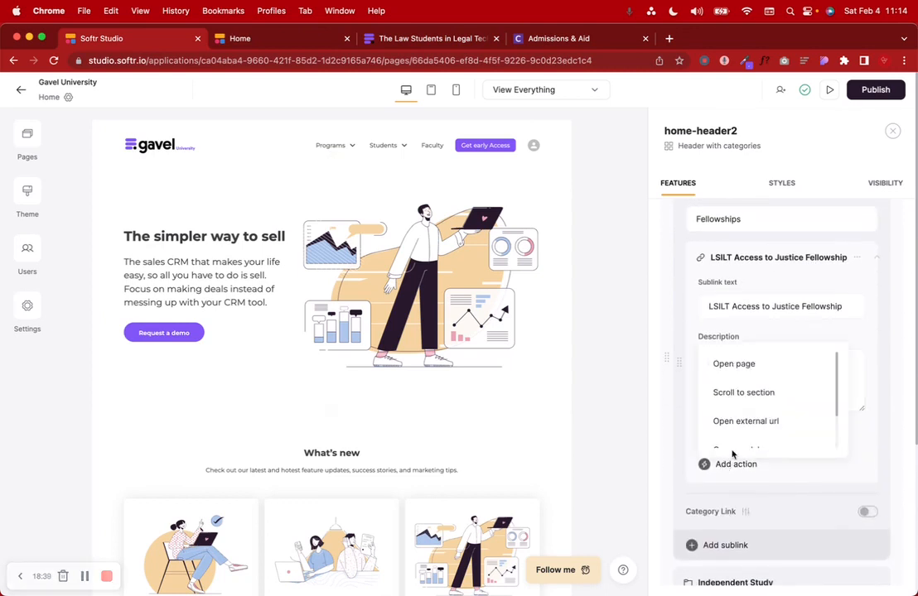
scroll(758, 385, "down", 1)
left_click(760, 396)
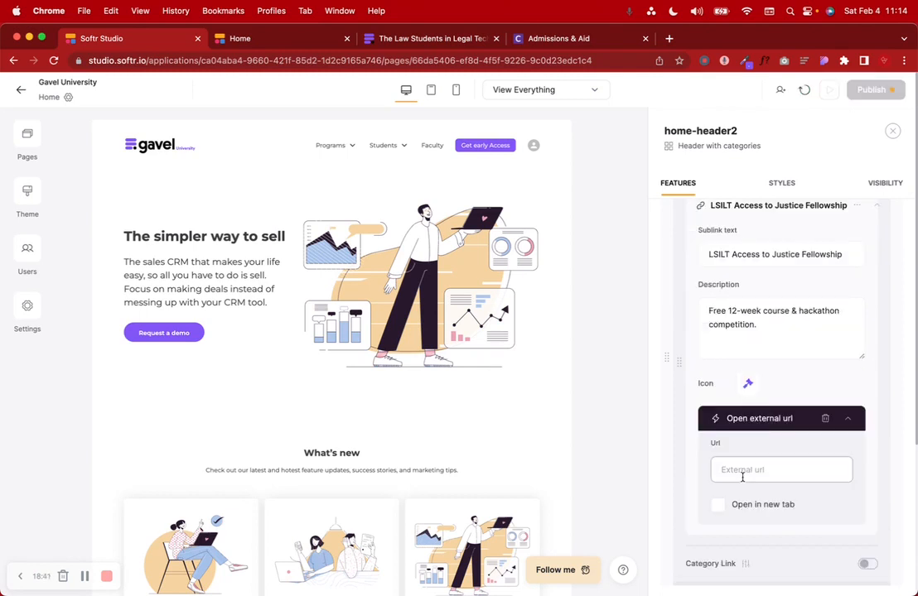
key("super+v")
left_click(717, 504)
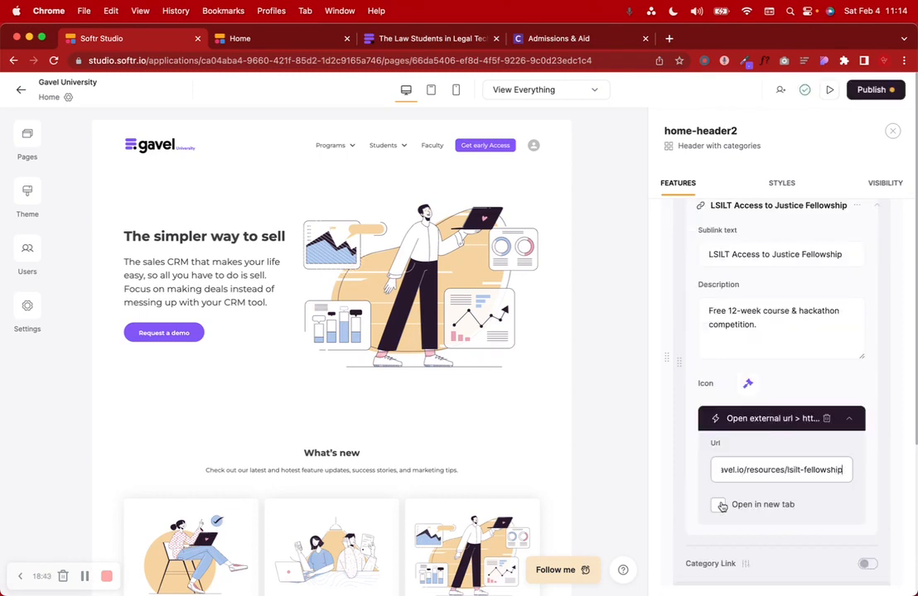
Step: Publish the changes and test the LSILT Access to Justice Fellowship link in the live Programs dropdown
left_click(871, 93)
left_click(810, 270)
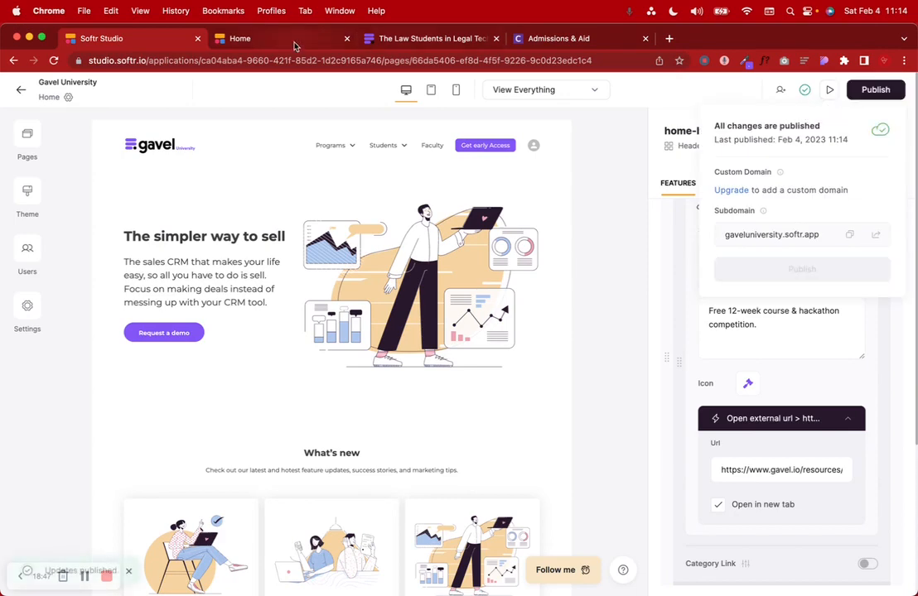
left_click(290, 41)
left_click(475, 121)
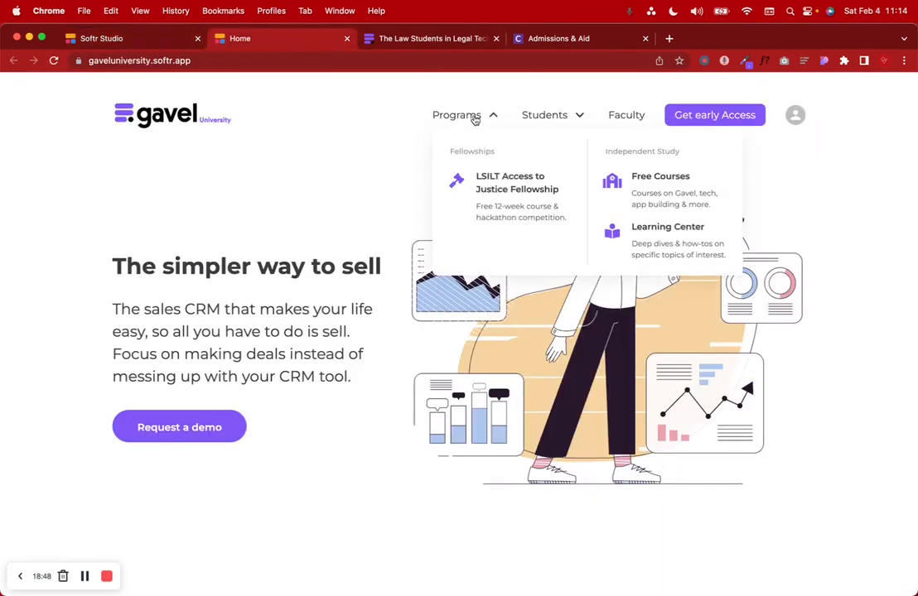
left_click(505, 185)
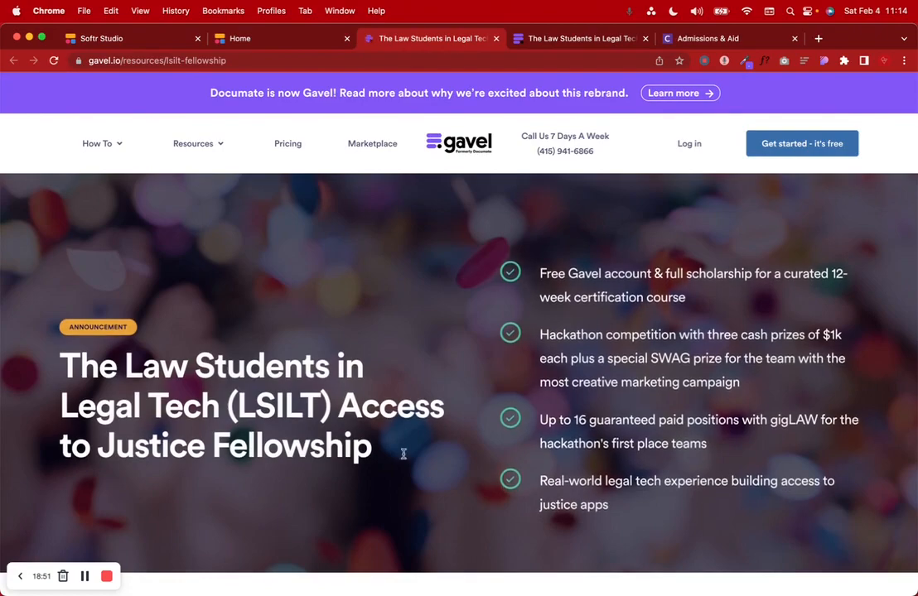
left_click(494, 38)
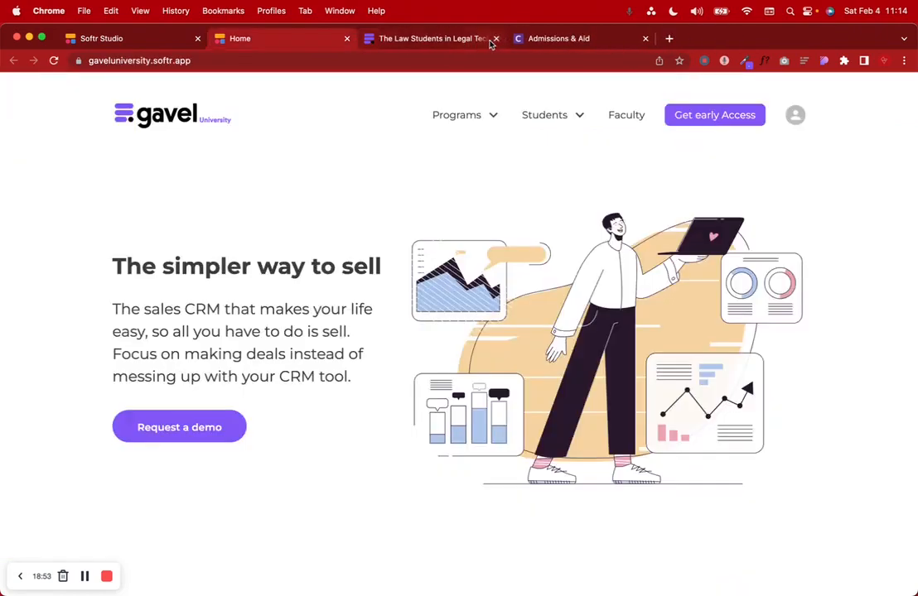
Step: Examine the application form on the gavel.io fellowship page and return to the live home page
left_click(462, 41)
scroll(340, 345, "down", 20)
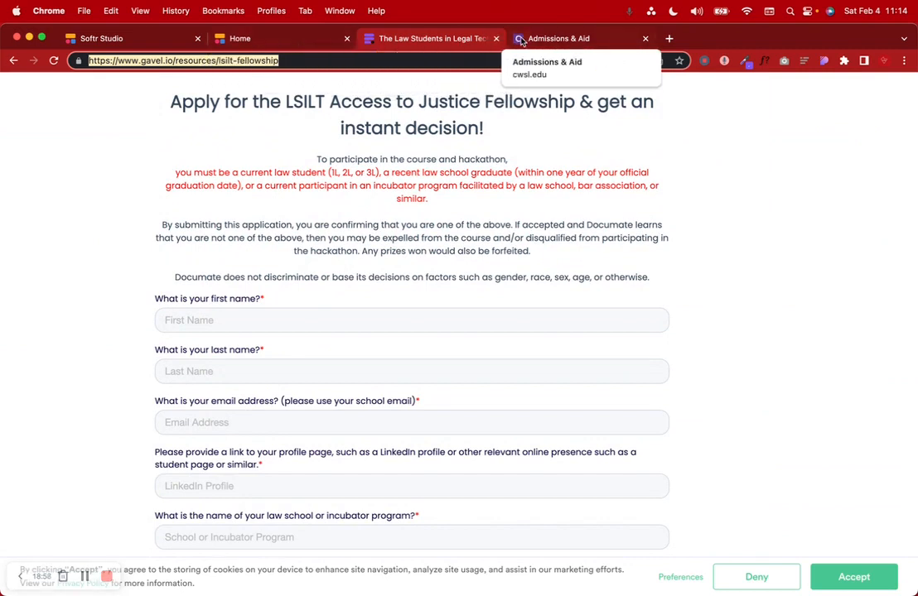
left_click(233, 38)
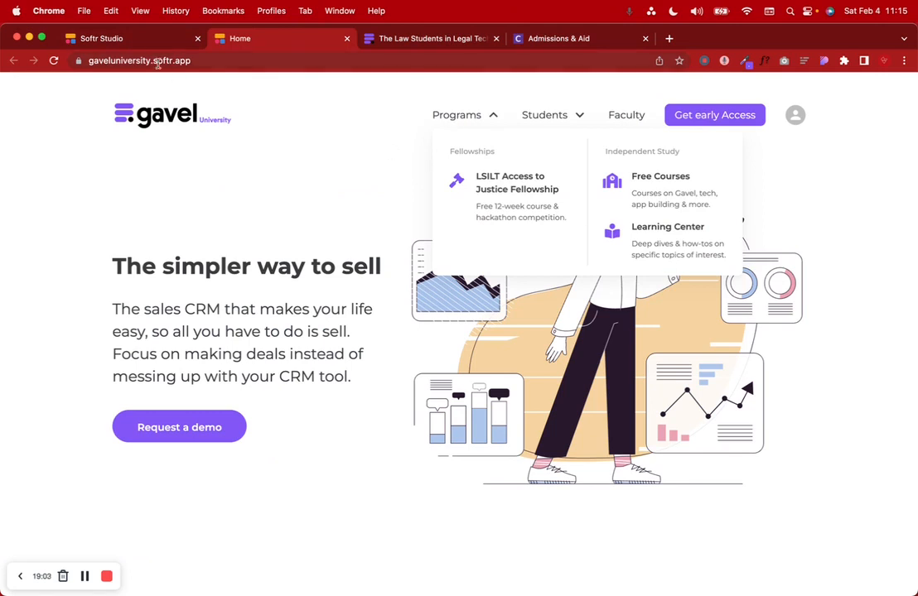
Step: Back in Softr Studio, collapse the LSILT Access to Justice Fellowship sublink and locate the Learning Center sublink's settings
left_click(121, 43)
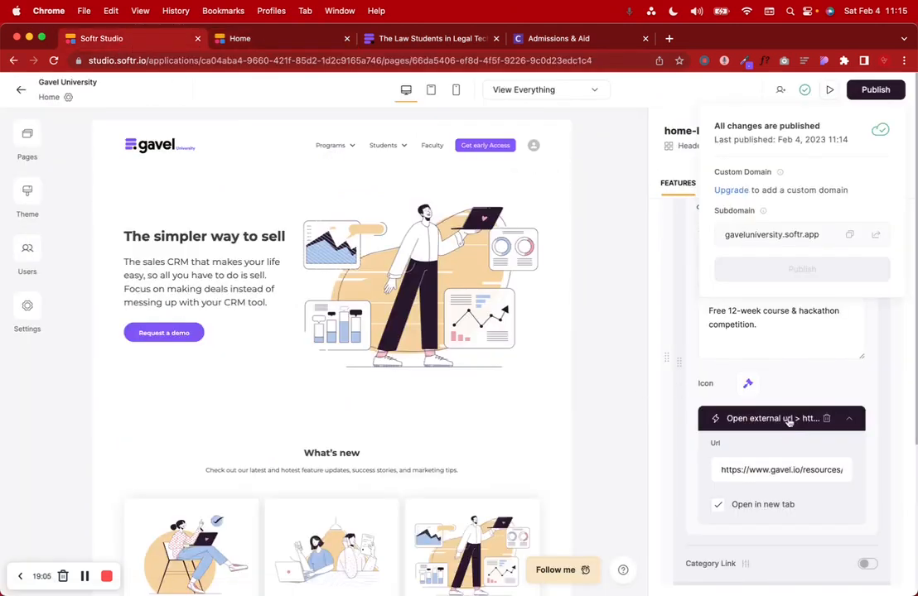
scroll(672, 373, "up", 5)
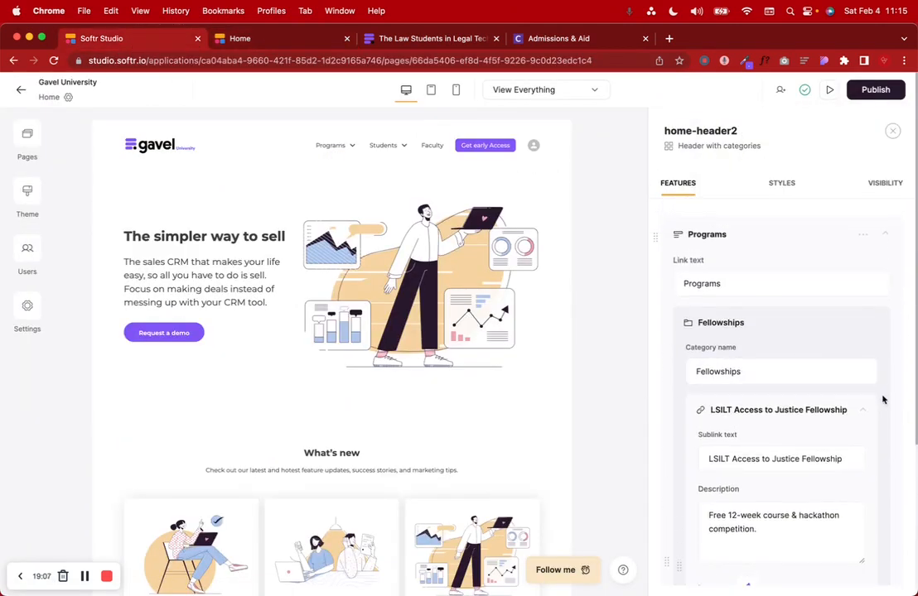
left_click(863, 408)
scroll(863, 406, "down", 4)
scroll(859, 364, "up", 2)
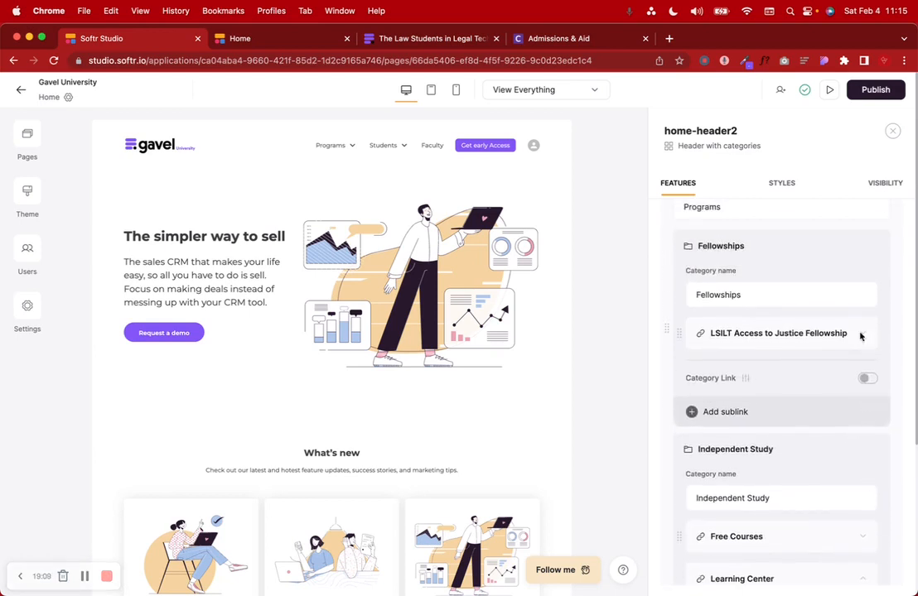
left_click(874, 245)
scroll(770, 395, "down", 4)
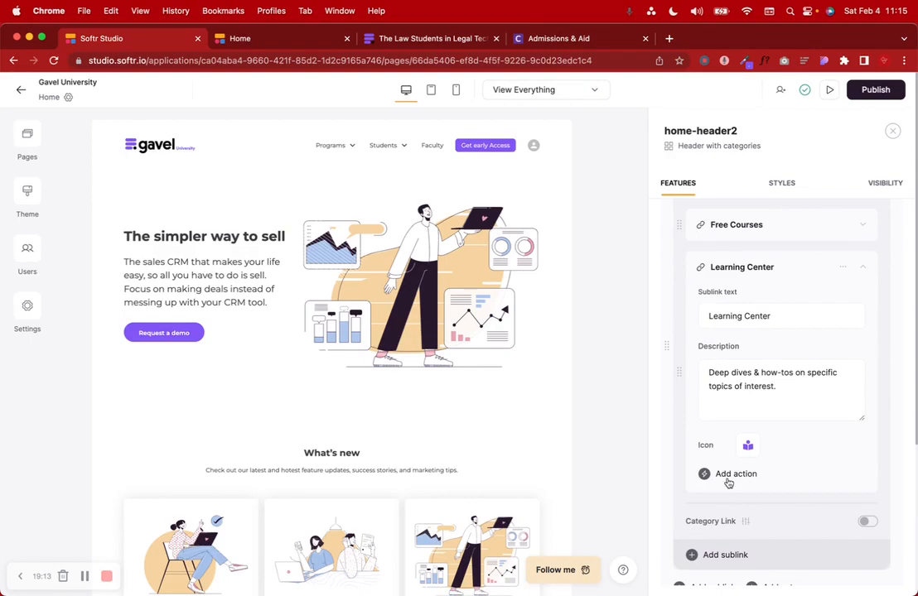
left_click(395, 37)
scroll(124, 109, "up", 10)
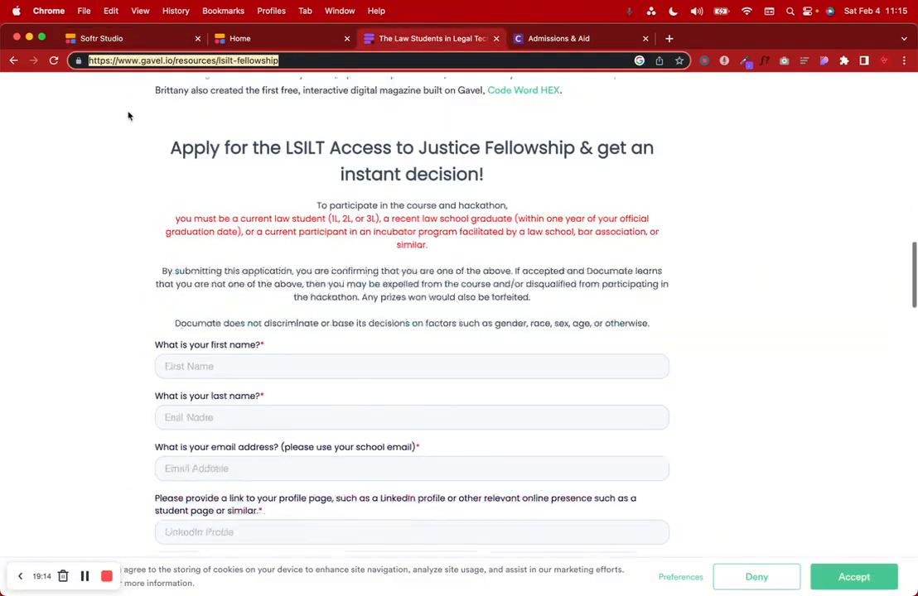
mouse_move(102, 146)
left_click(115, 204)
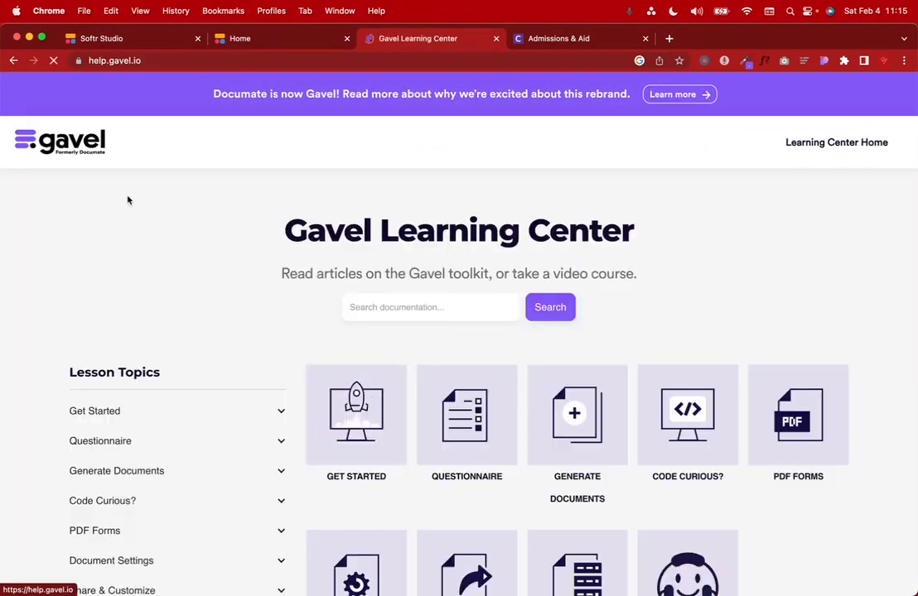
left_click_drag(163, 60, 260, 60)
triple_click(260, 60)
key("cmd+c")
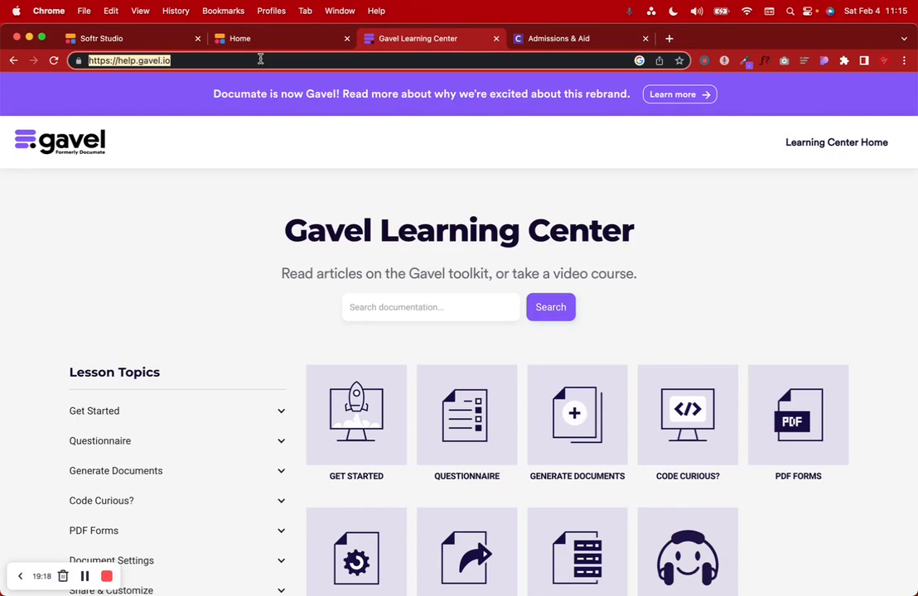
left_click(145, 41)
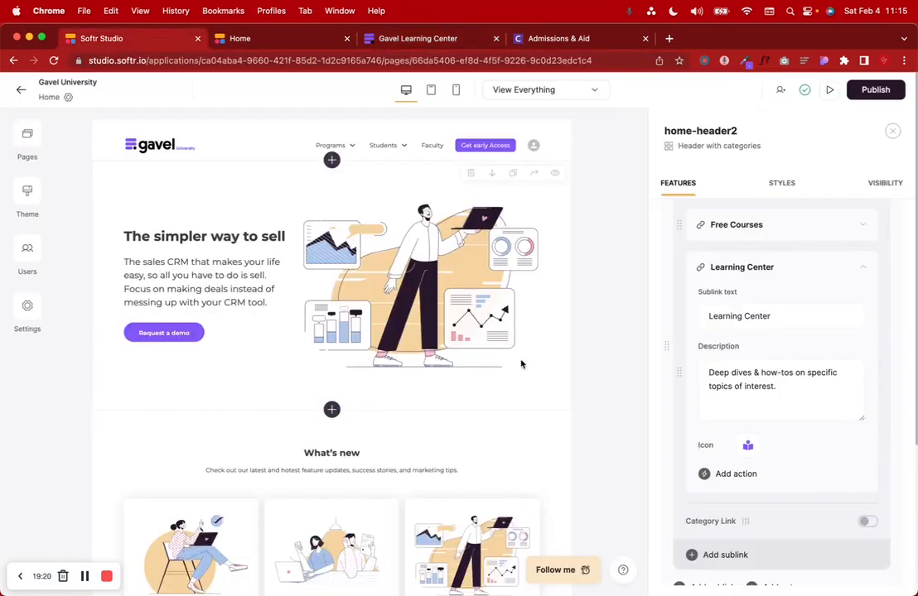
left_click(727, 475)
left_click(745, 431)
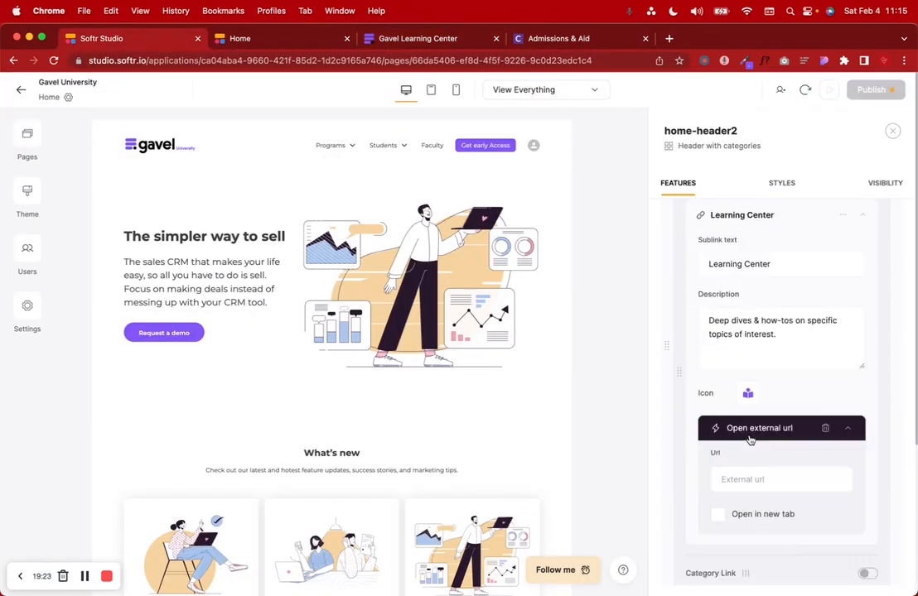
scroll(803, 528, "down", 2)
left_click(746, 439)
key("cmd+v")
left_click(717, 476)
scroll(850, 385, "up", 3)
scroll(850, 381, "up", 2)
Step: Publish the Learning Center link change and reload the live home page
left_click(875, 90)
left_click(778, 272)
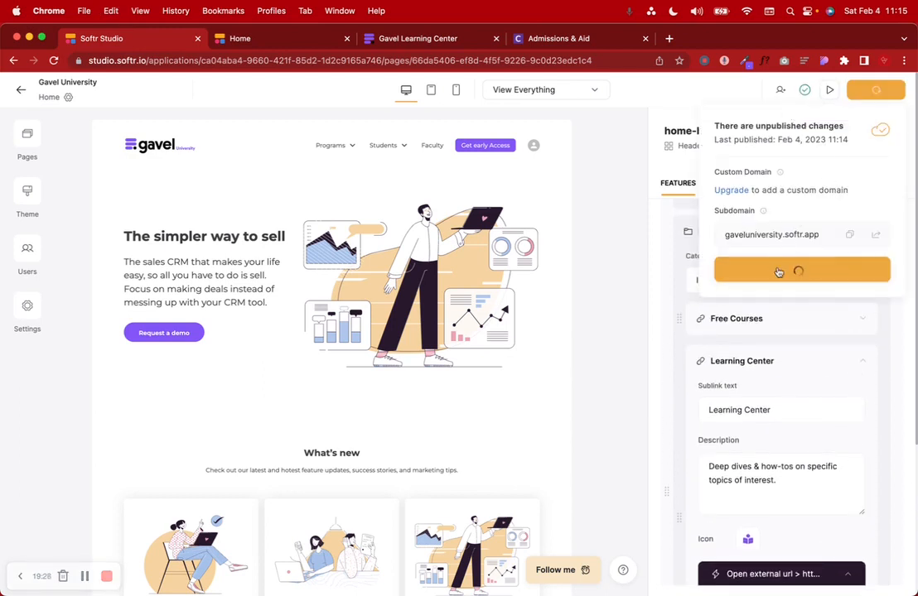
left_click(356, 60)
left_click(239, 39)
left_click(53, 61)
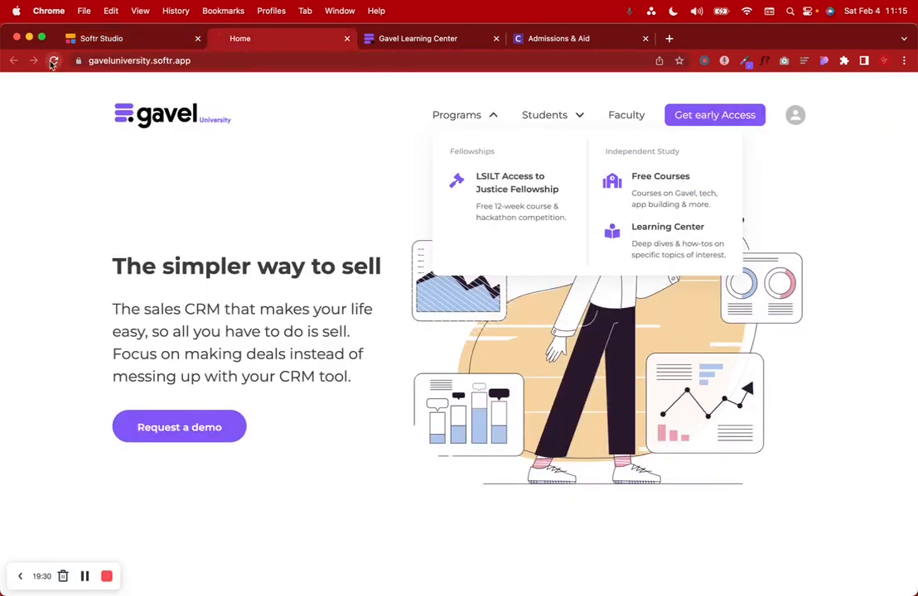
Step: Test the fellowship link in the live Programs dropdown, then close the fellowship, Learning Center and Admissions & Aid pages
left_click(470, 116)
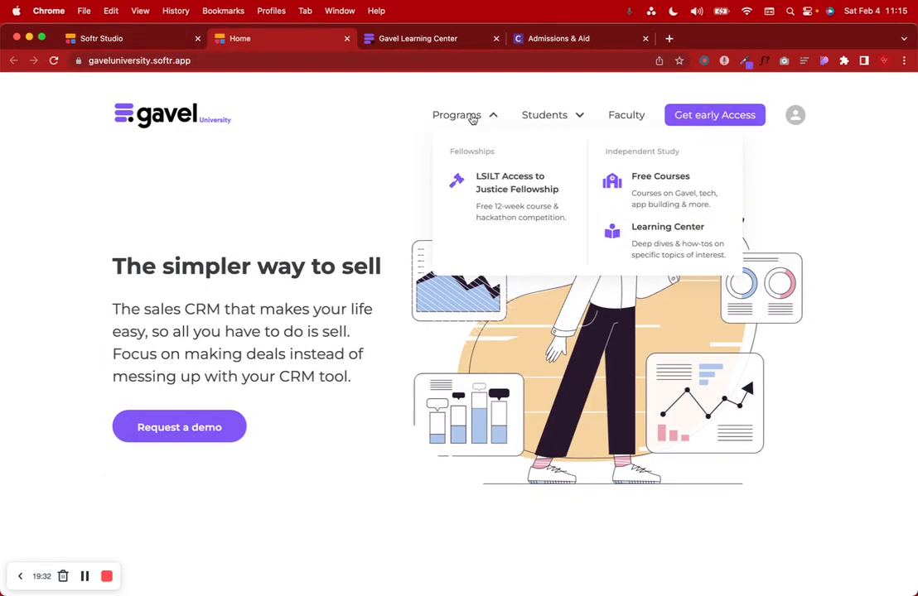
left_click(510, 200)
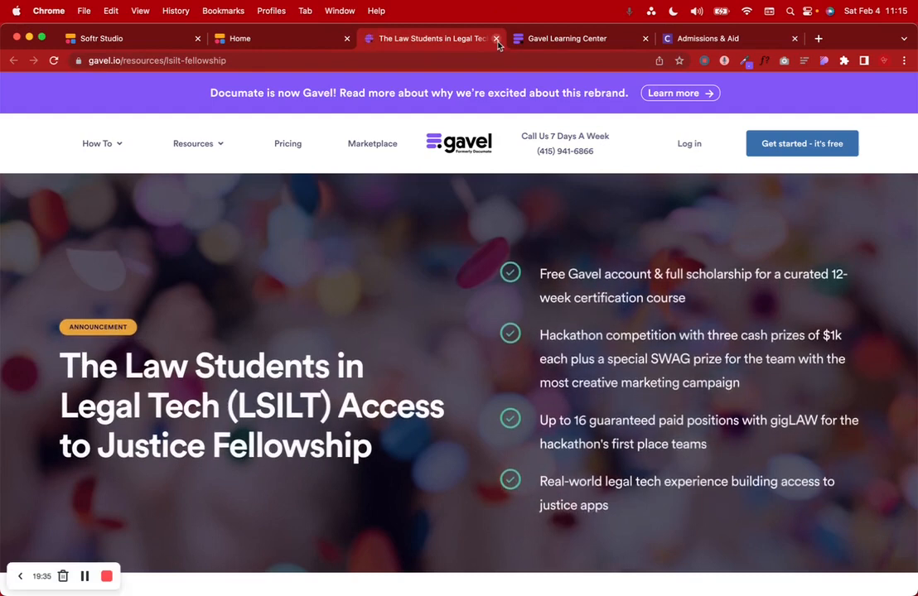
left_click(494, 38)
left_click(495, 39)
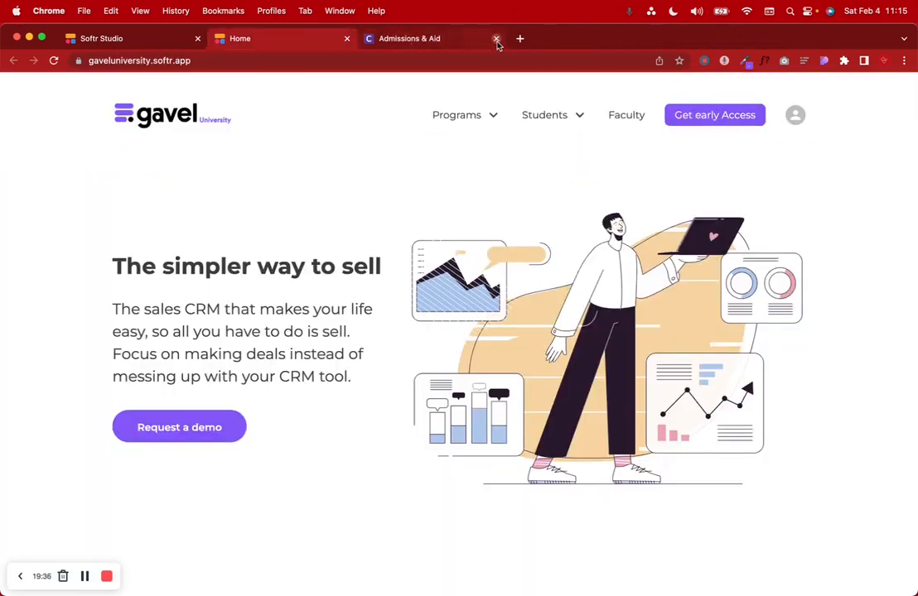
left_click(496, 39)
Step: Test the Learning Center link in the live Programs dropdown, close the opened page and return to Softr Studio
left_click(467, 116)
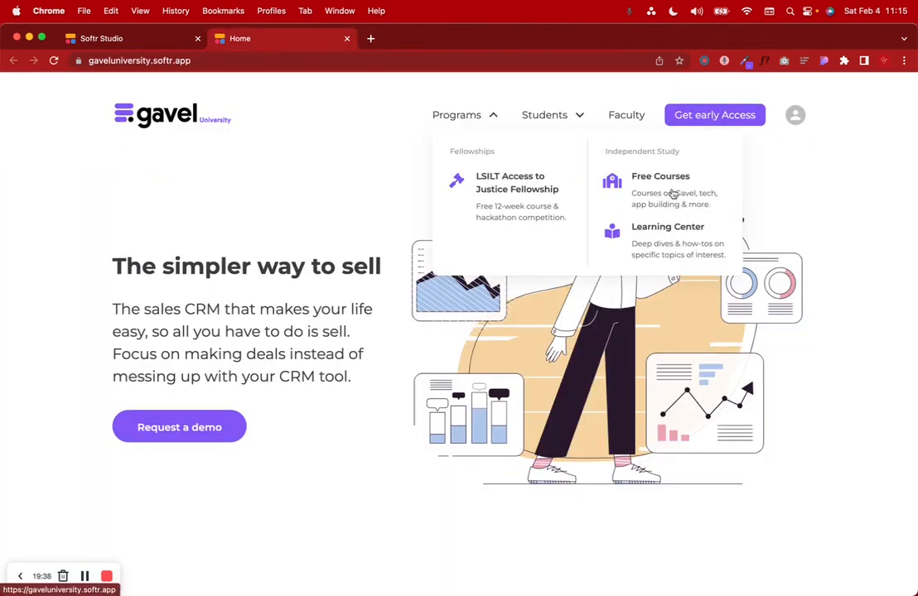
left_click(654, 230)
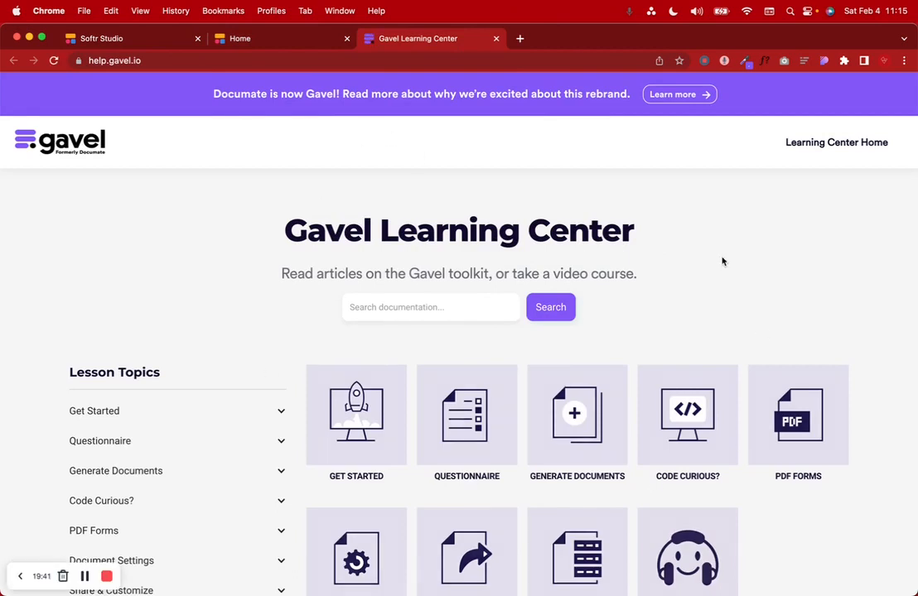
left_click(495, 38)
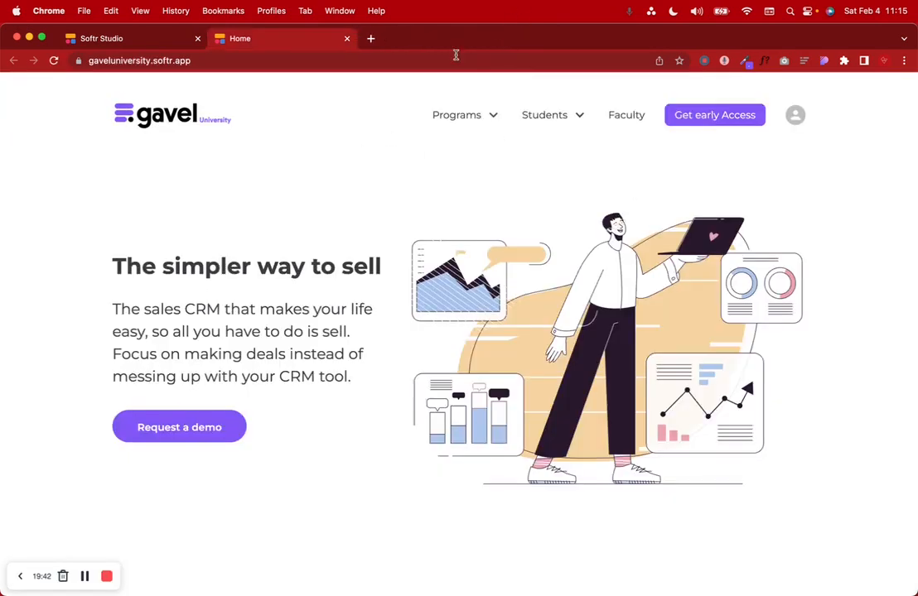
left_click(468, 117)
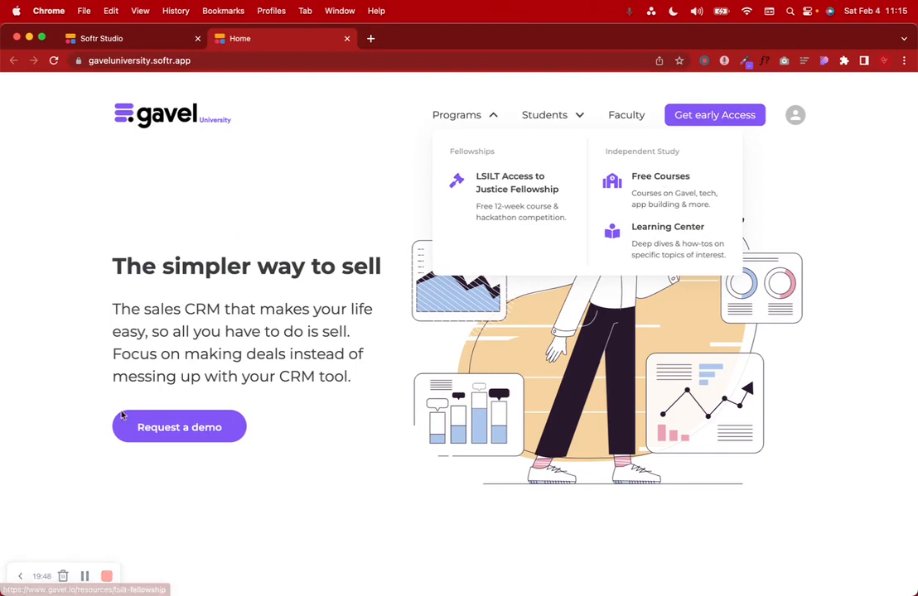
left_click(113, 45)
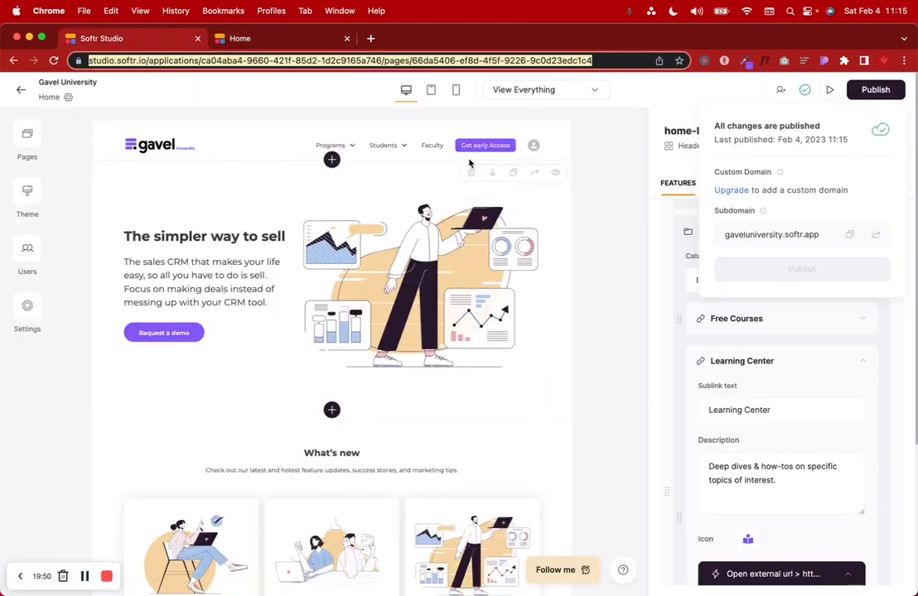
Step: In the header's link settings, rename the existing sublink under Students to Prospective
left_click(389, 176)
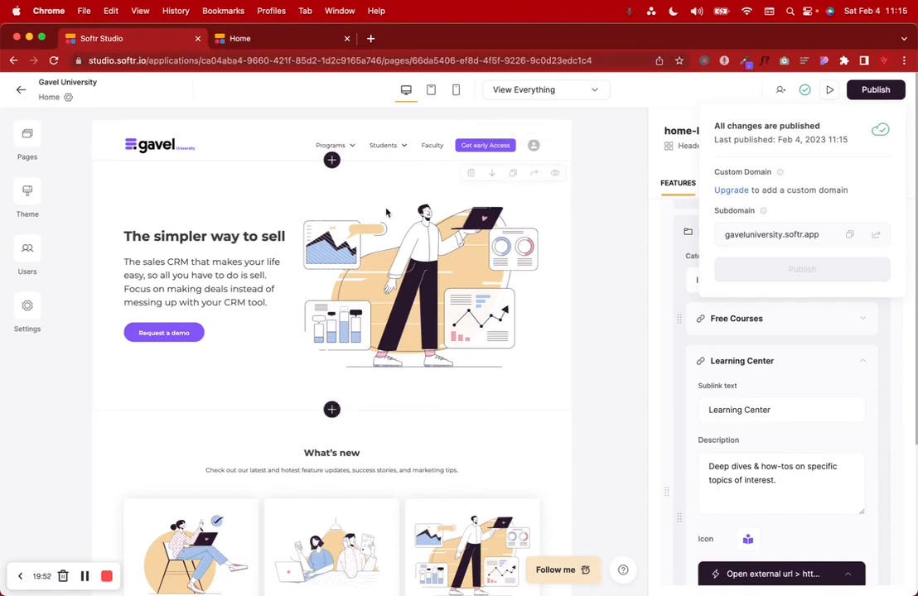
left_click(395, 145)
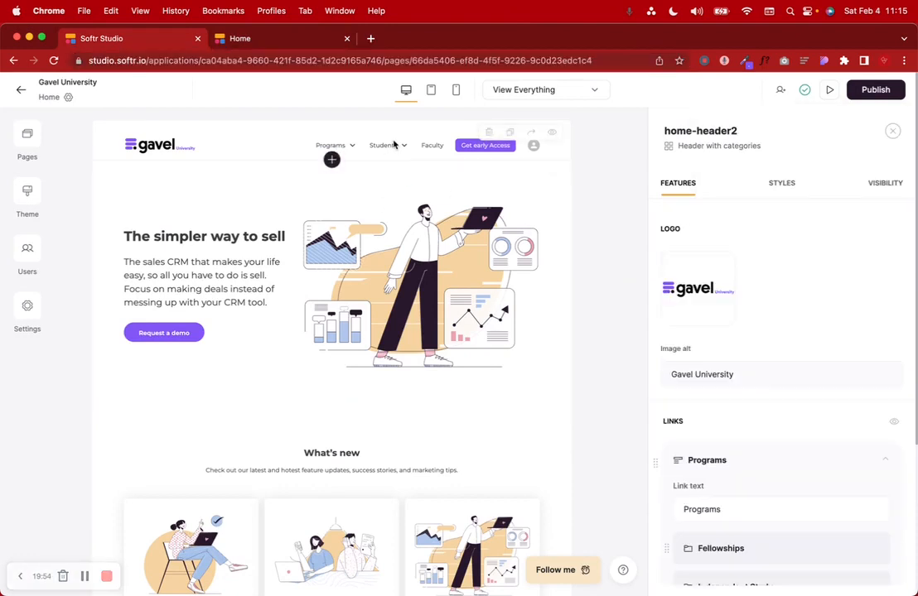
scroll(731, 313, "down", 6)
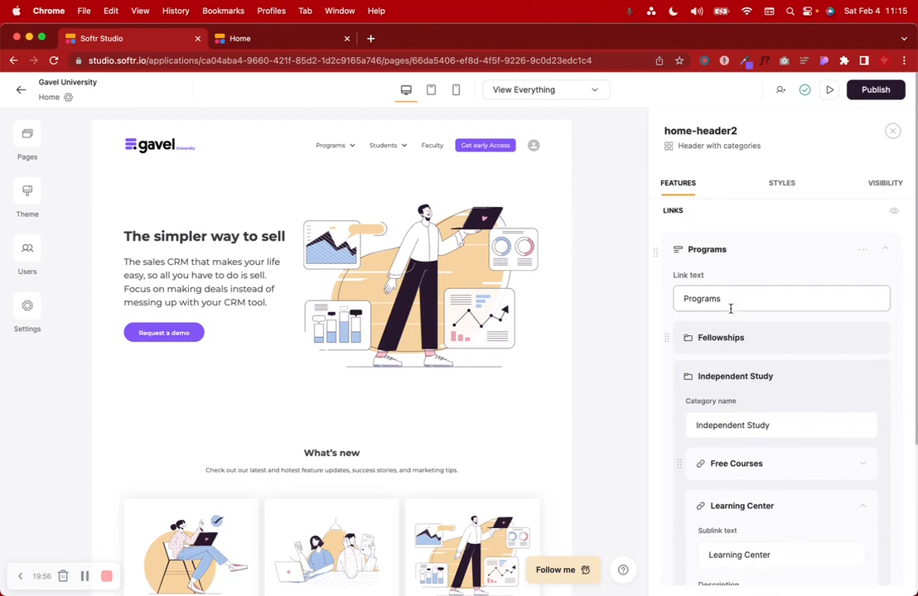
left_click(886, 232)
left_click(740, 328)
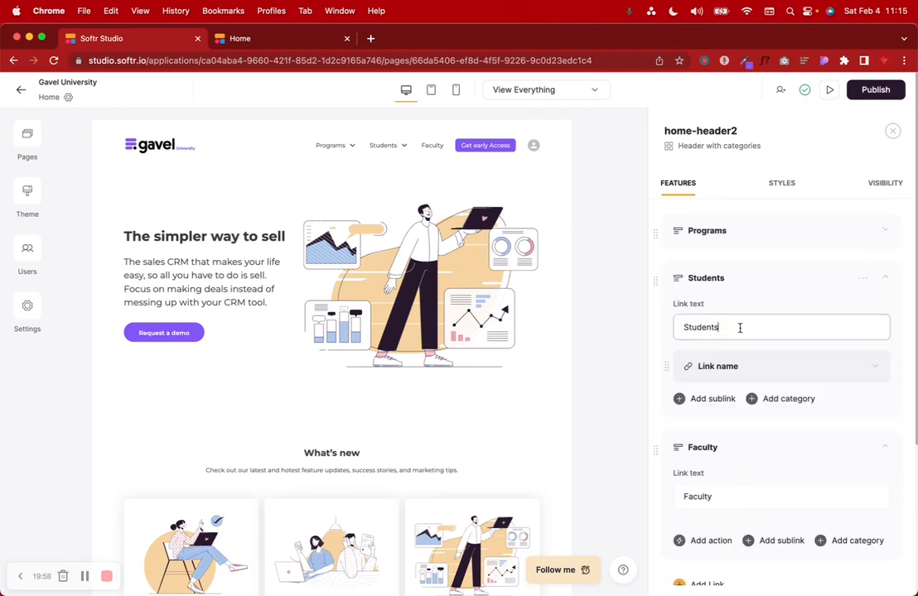
left_click(730, 370)
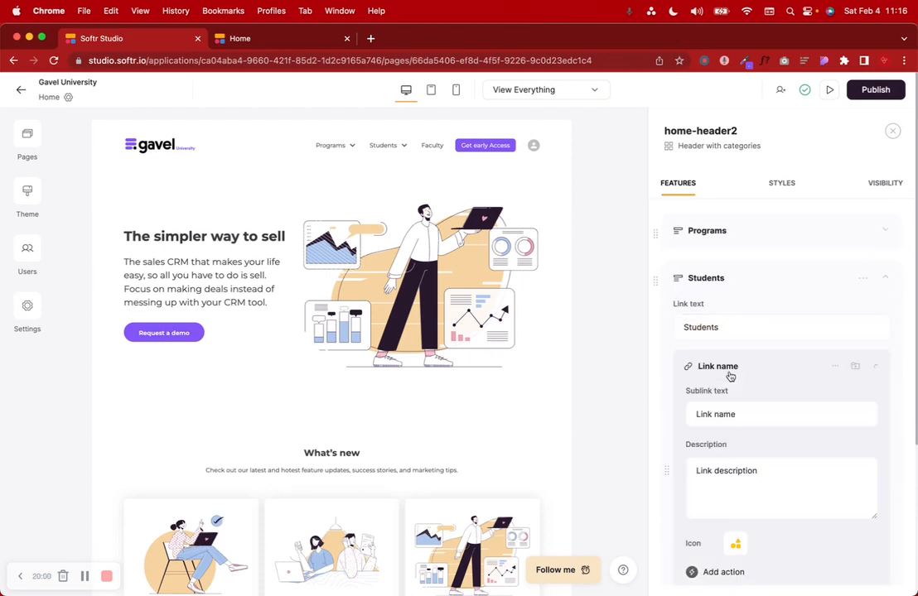
left_click(788, 417)
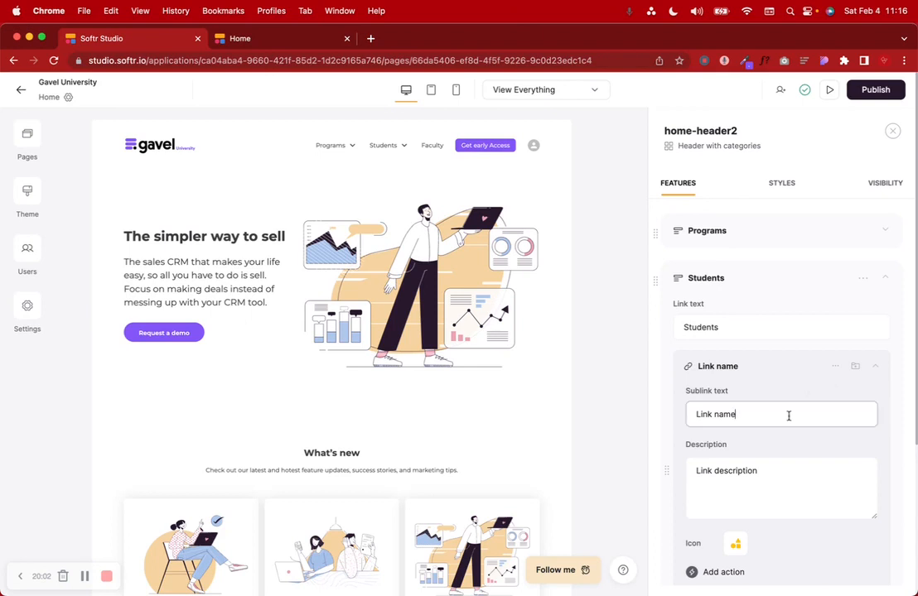
type("Prospective")
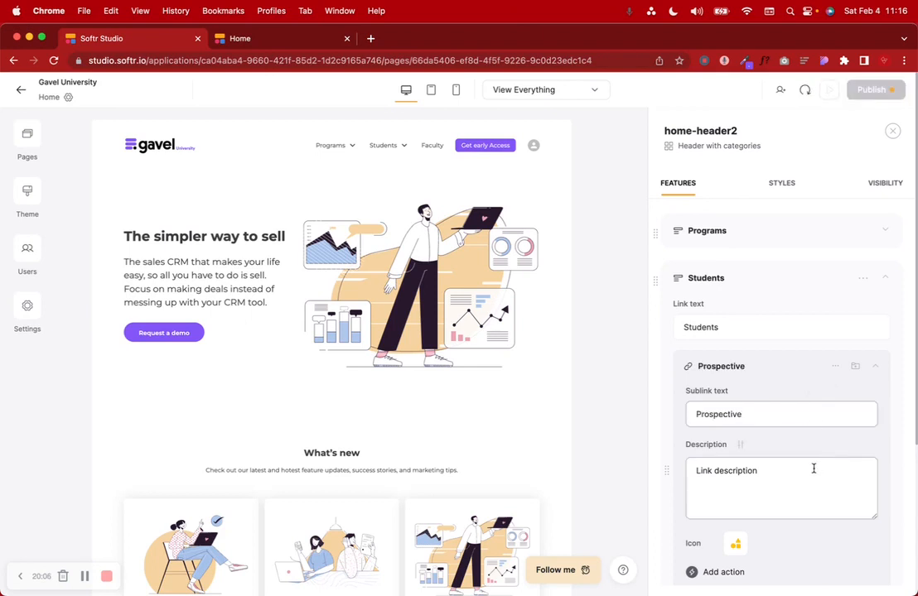
Step: Add a second sublink under the Students header link and name it Current
scroll(814, 467, "down", 3)
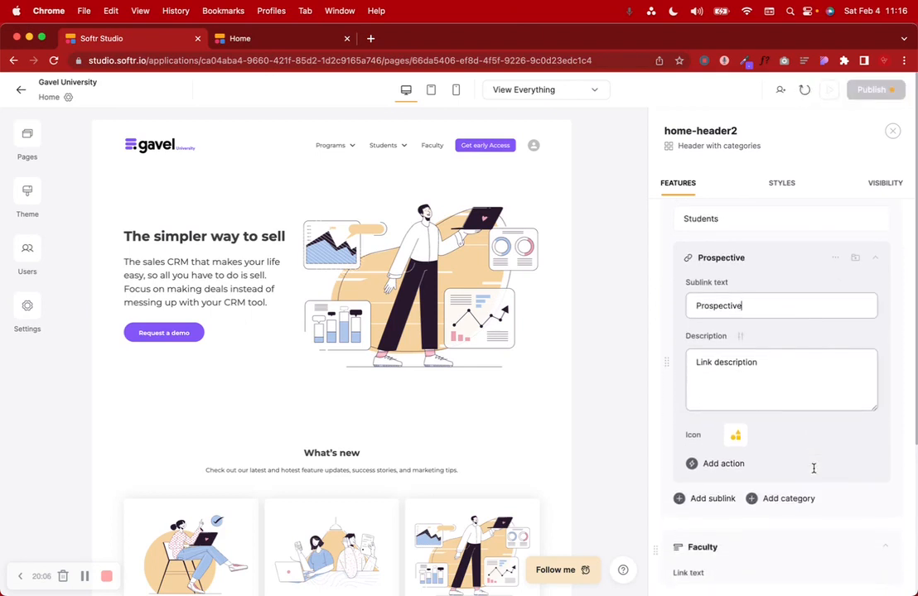
left_click(713, 499)
scroll(759, 377, "down", 3)
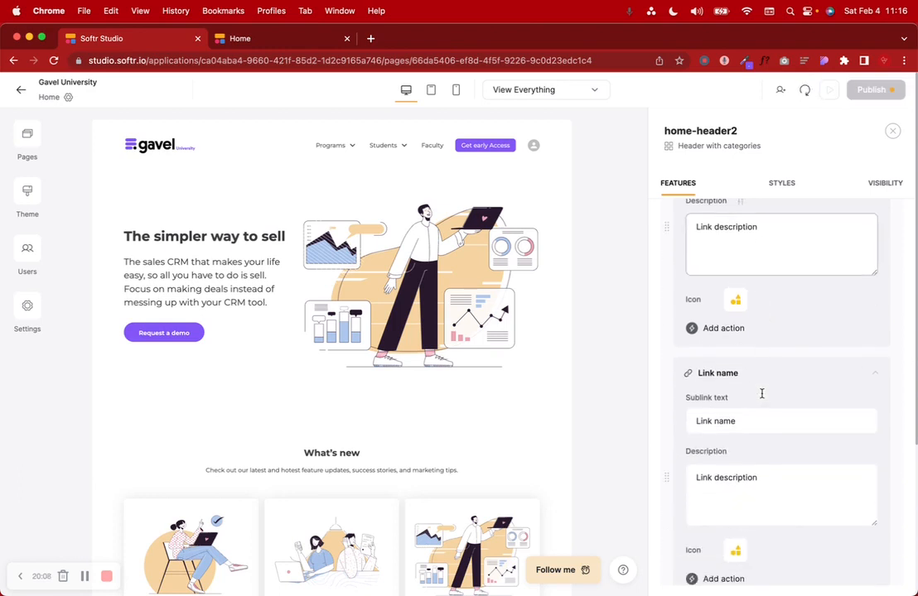
left_click(748, 422)
key("super+a")
type("rrent")
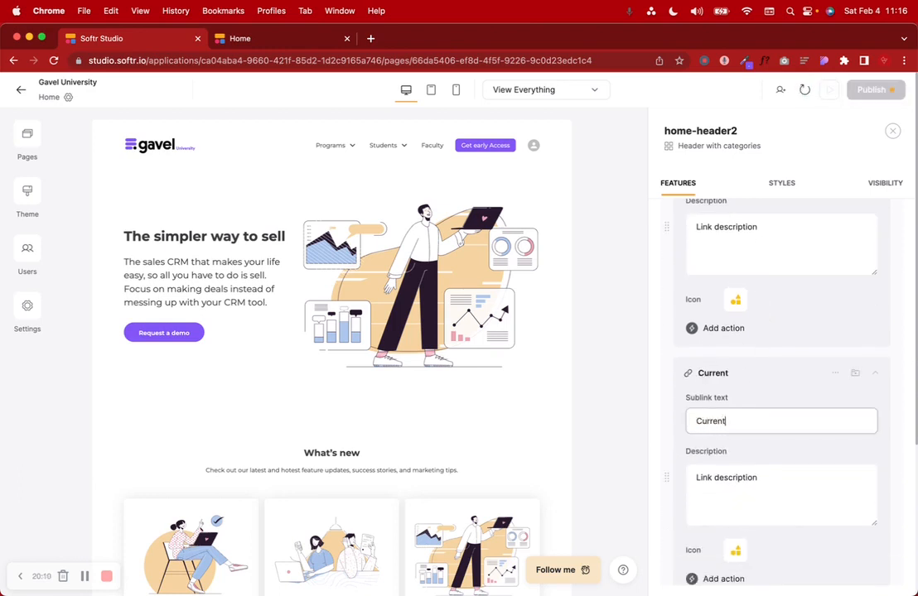
Step: Add another sublink below Current in the Students link and delete it again
scroll(805, 396, "down", 4)
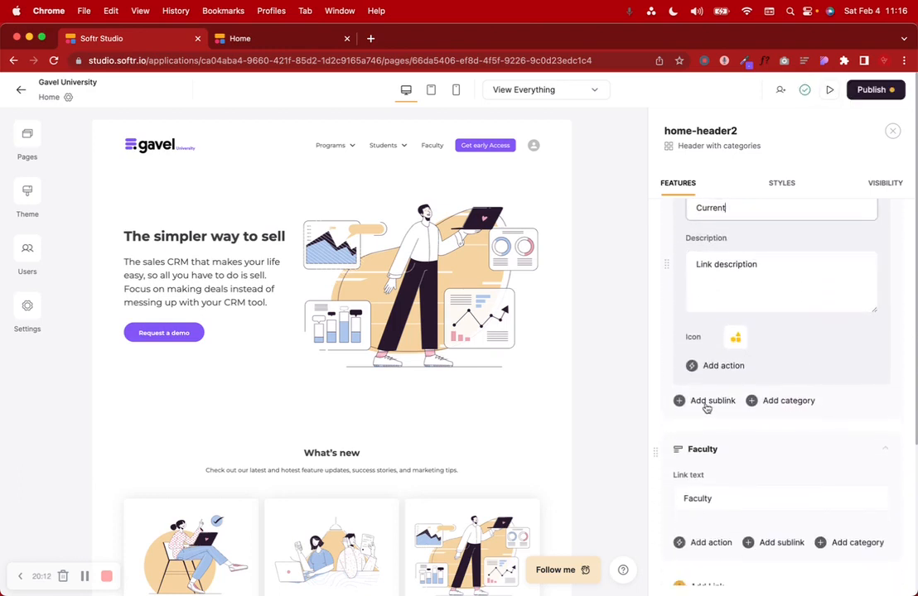
left_click(708, 402)
scroll(787, 445, "down", 1)
triple_click(755, 409)
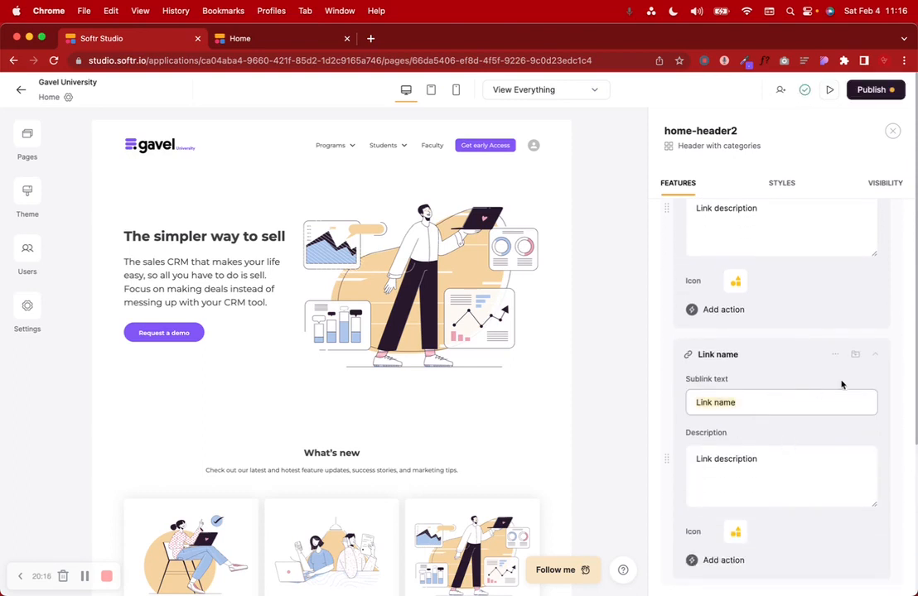
left_click(835, 355)
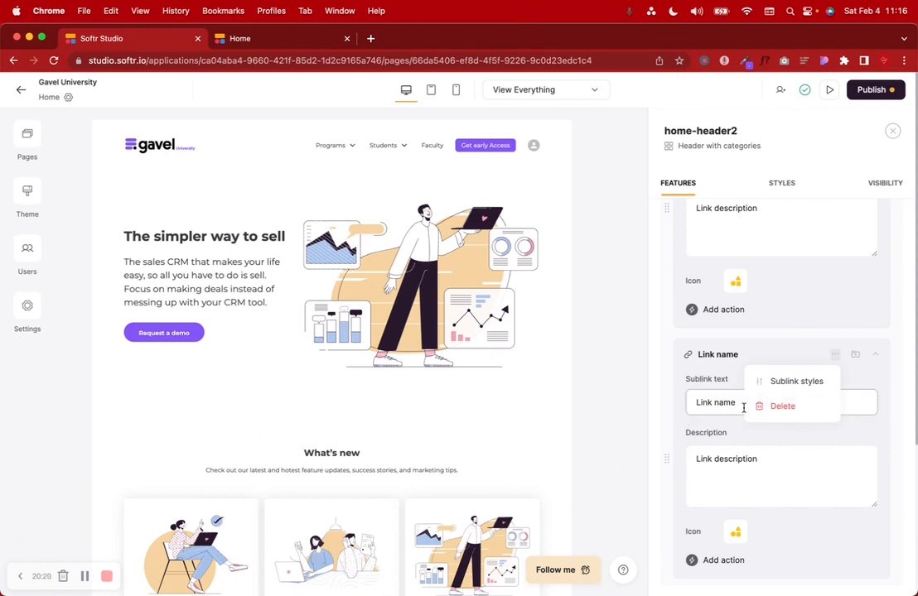
left_click(776, 411)
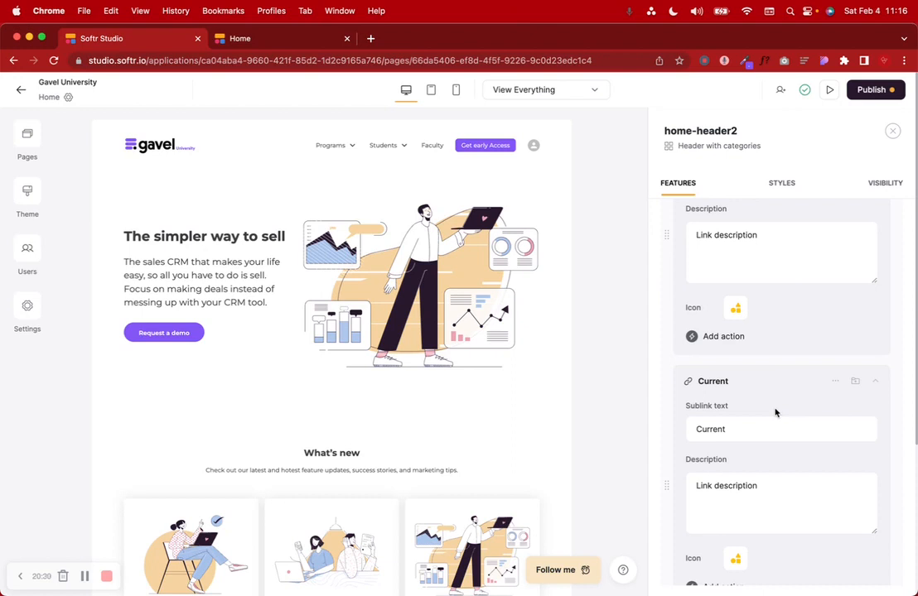
Step: Review the settings of the Students sublinks and the action types offered for the Current sublink
scroll(810, 450, "down", 3)
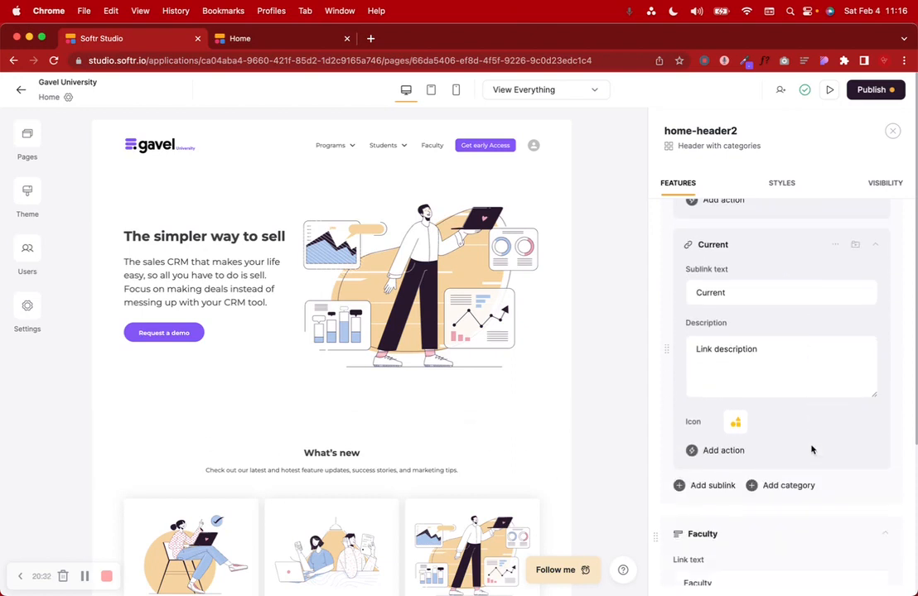
scroll(724, 434, "up", 4)
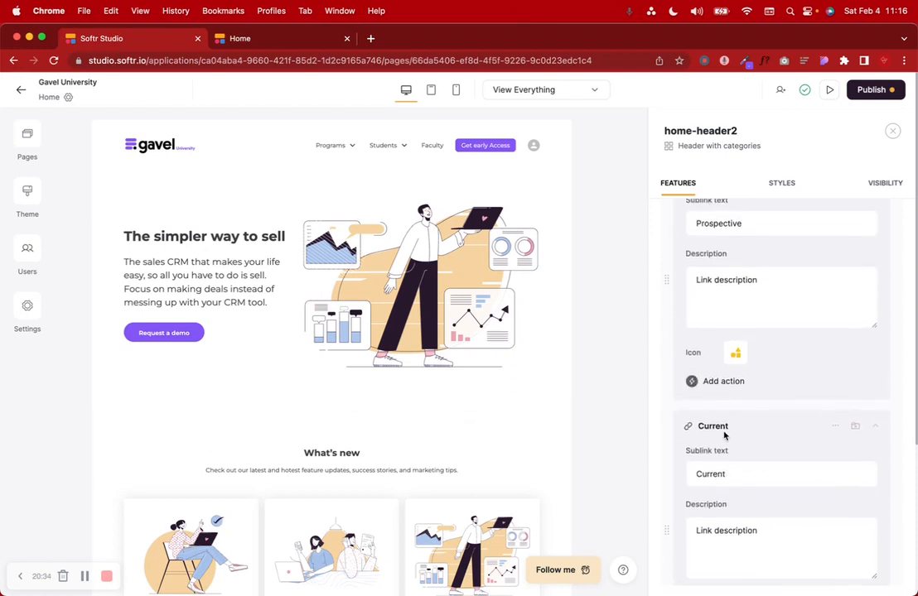
scroll(833, 445, "up", 2)
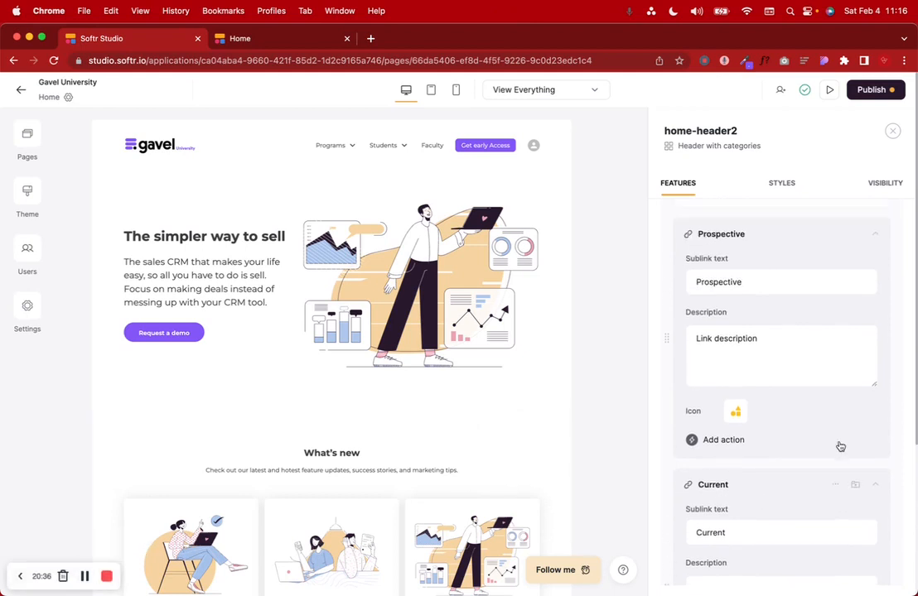
scroll(840, 446, "up", 3)
scroll(839, 446, "down", 5)
scroll(839, 445, "down", 5)
left_click(703, 405)
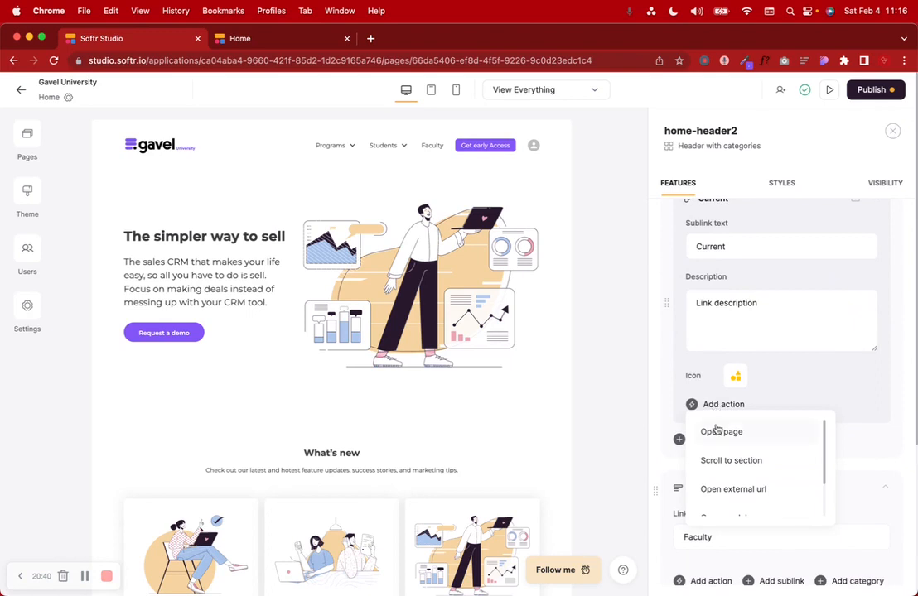
left_click(832, 375)
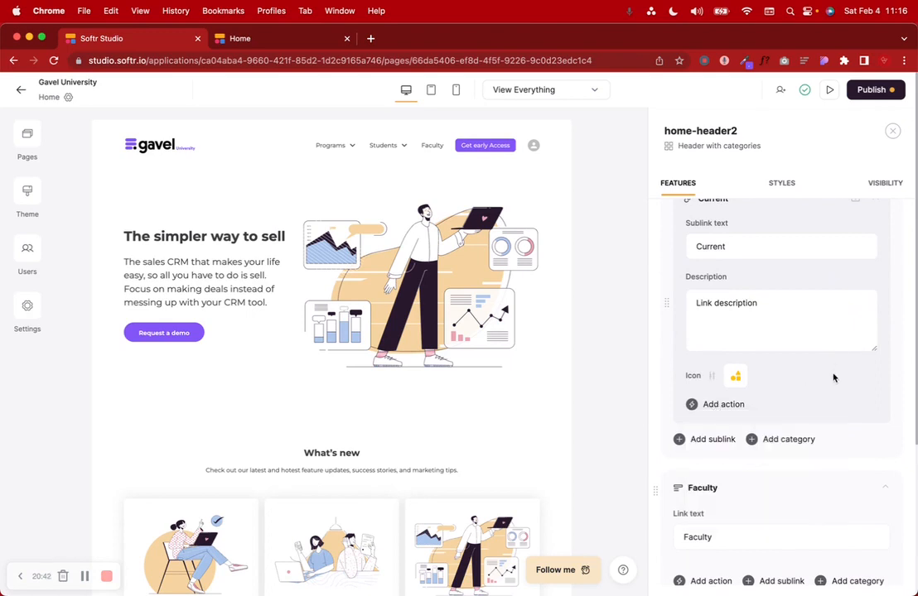
Step: Add a sublink below Current in the Students header link and name it Alumni
left_click(710, 439)
left_click(752, 446)
triple_click(752, 447)
type("Alumni")
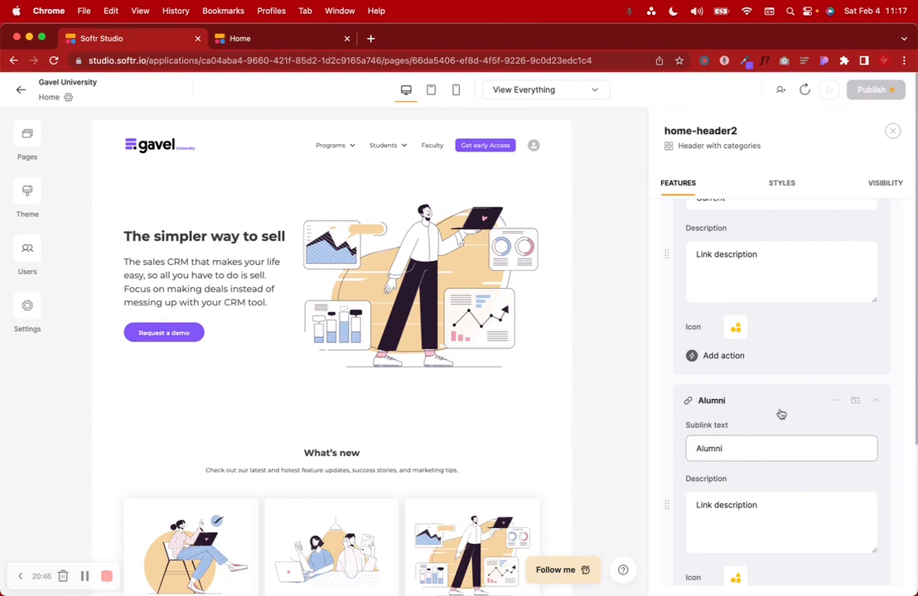
scroll(780, 414, "down", 3)
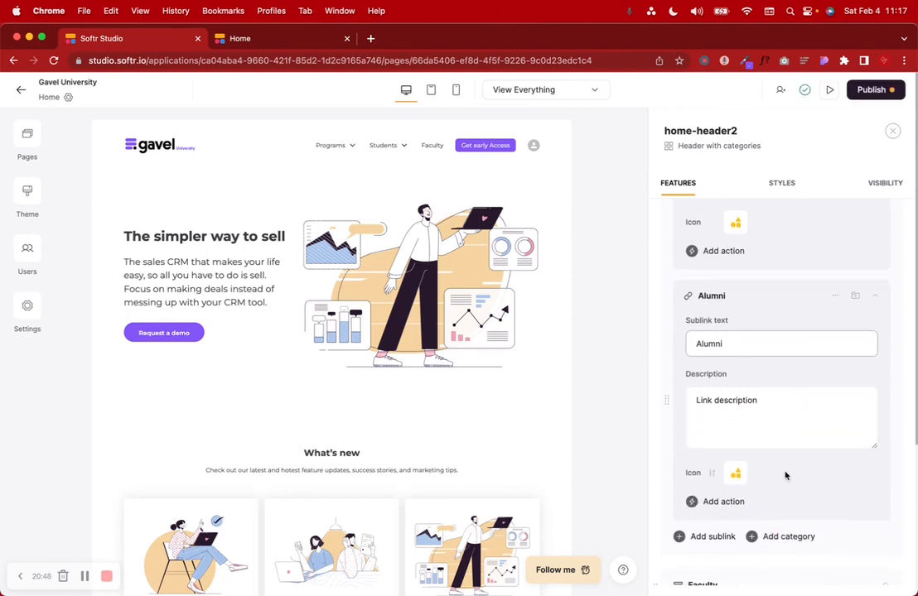
scroll(732, 424, "up", 10)
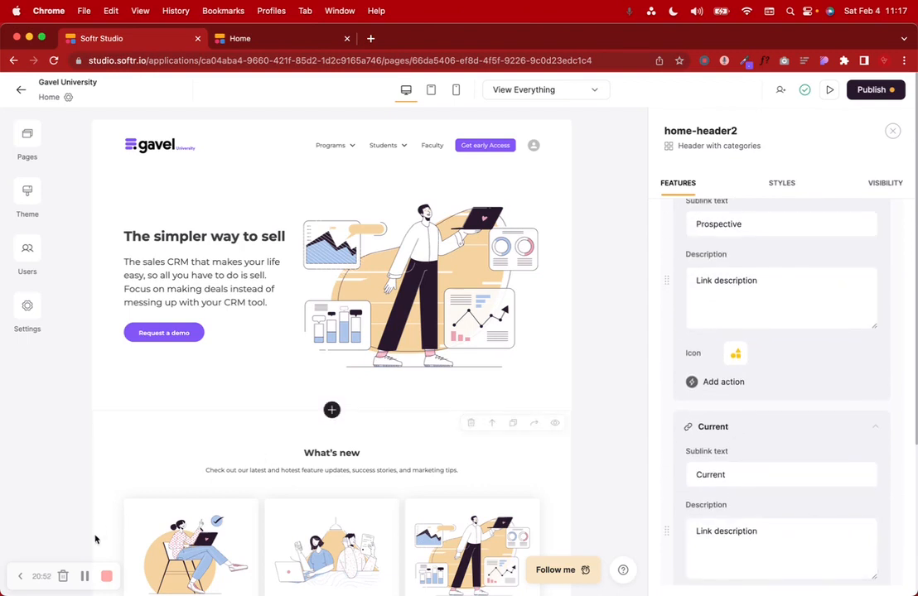
left_click(84, 576)
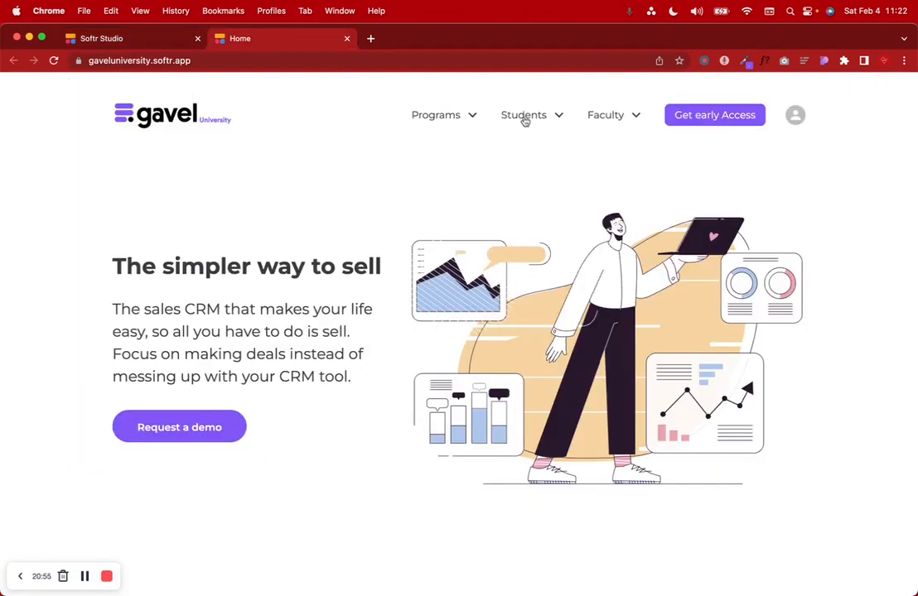
Step: On the live home page, check the contents of the Programs, Students and Faculty dropdowns
left_click(437, 118)
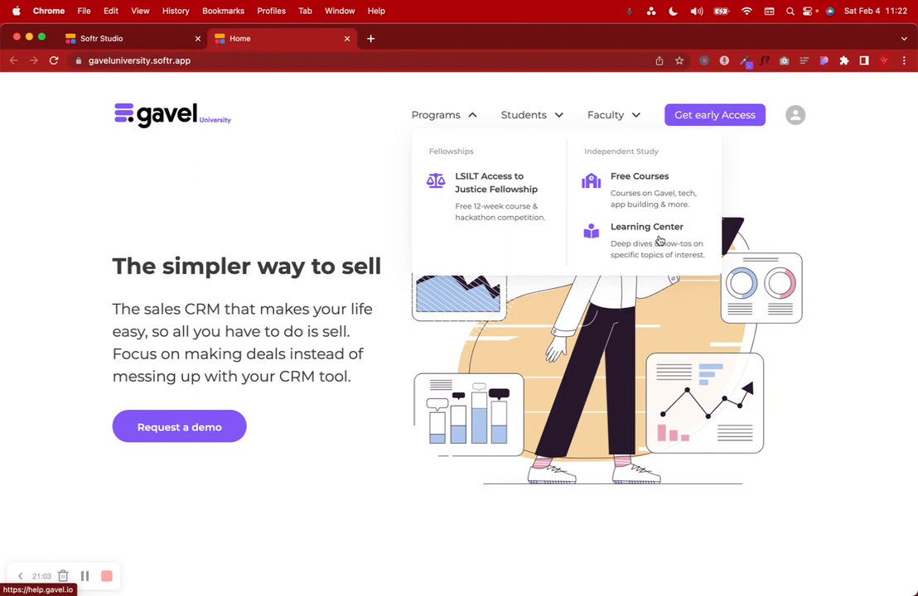
left_click(530, 117)
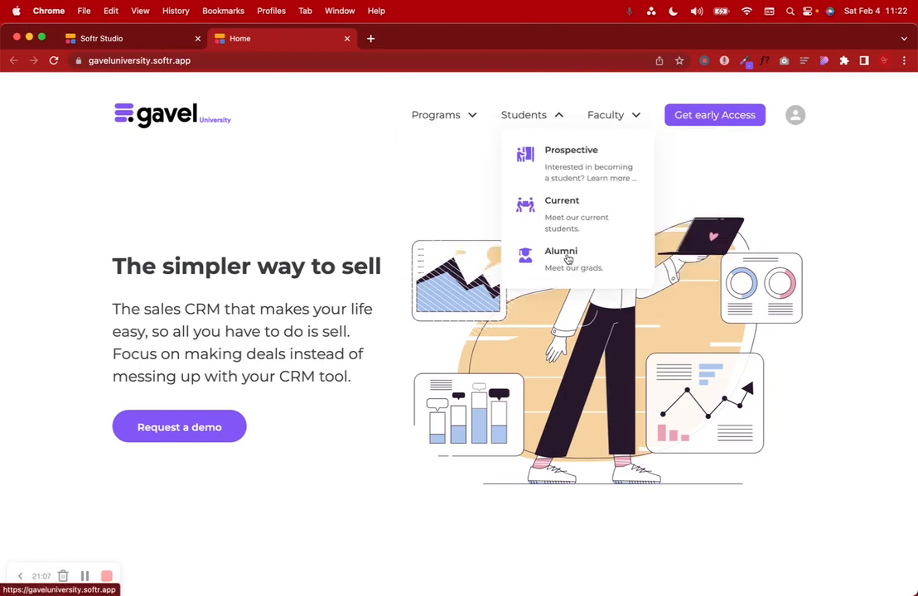
left_click(614, 116)
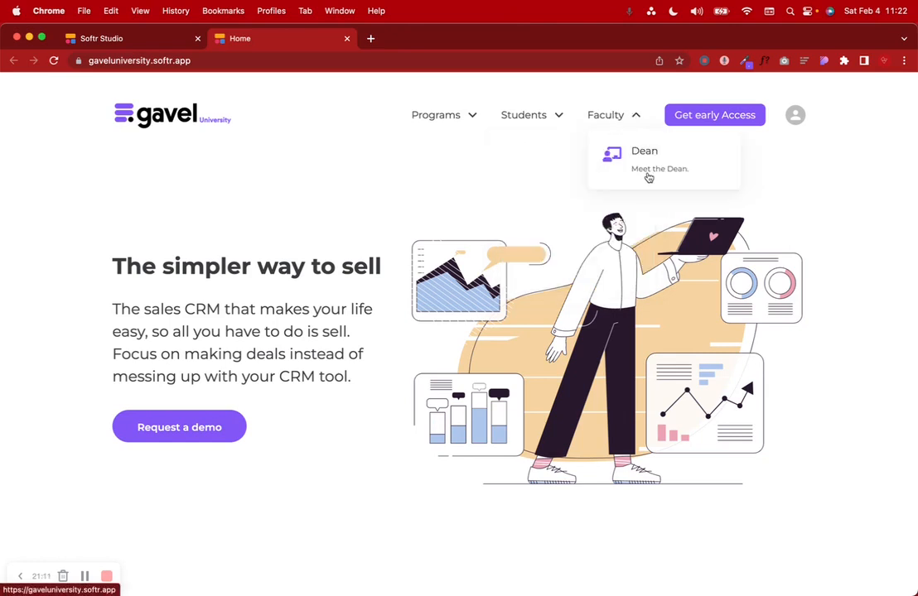
left_click(534, 115)
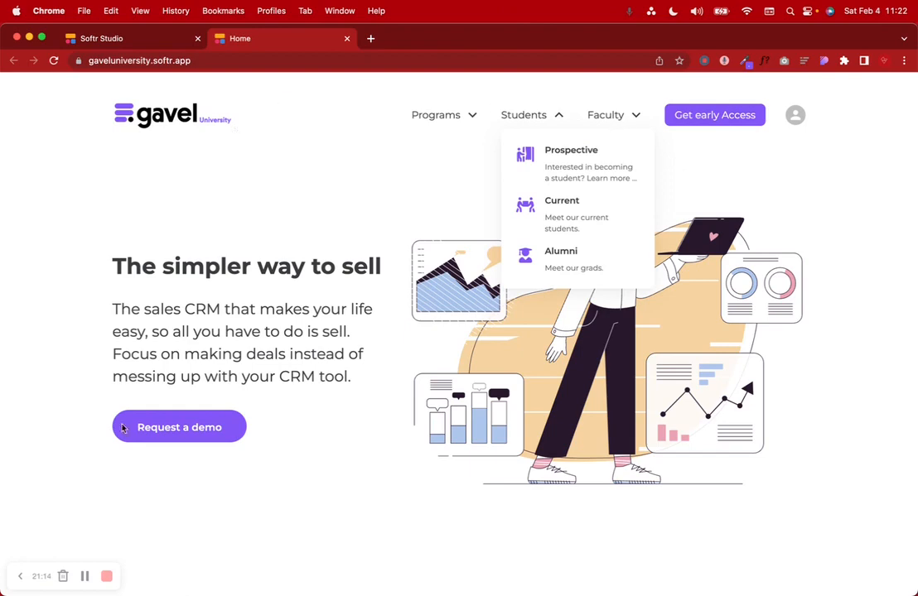
left_click(84, 576)
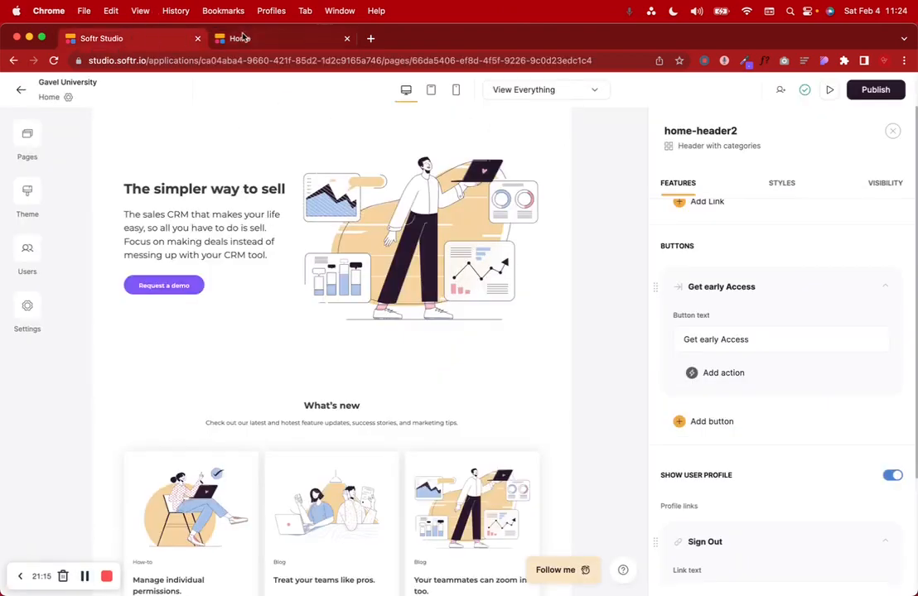
Step: Switch to the live Gavel University page, reload it, recheck the header dropdowns and look through the whole page
left_click(244, 39)
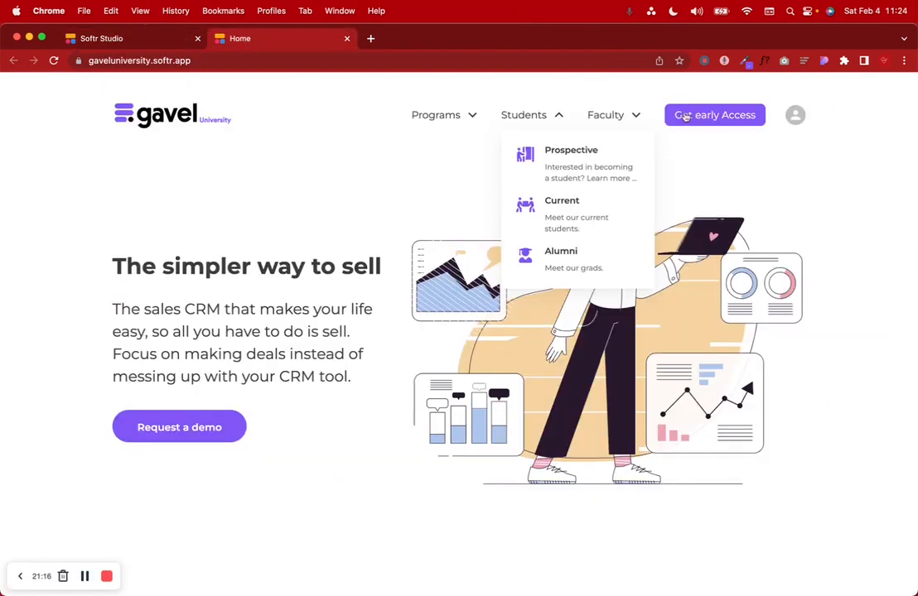
left_click(55, 61)
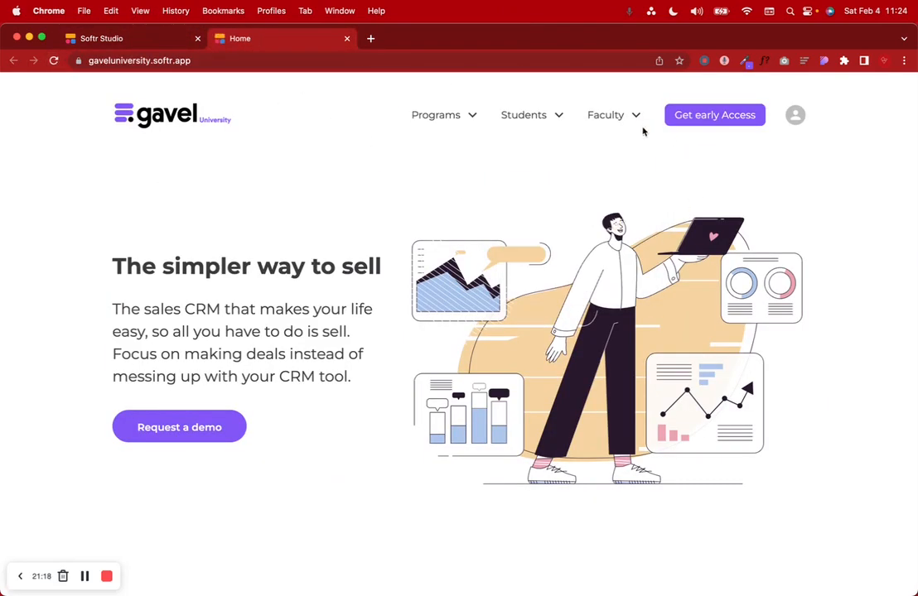
mouse_move(543, 121)
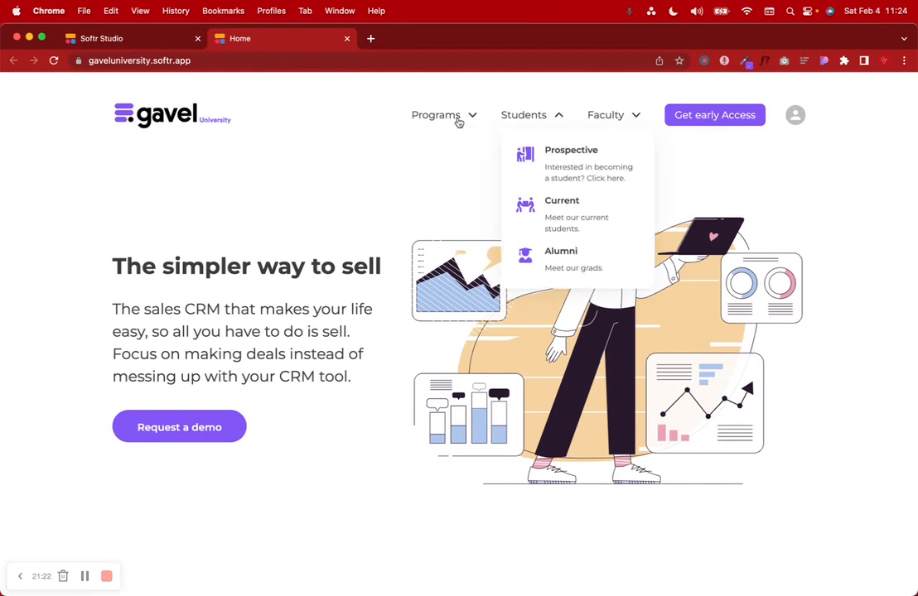
mouse_move(460, 121)
mouse_move(617, 115)
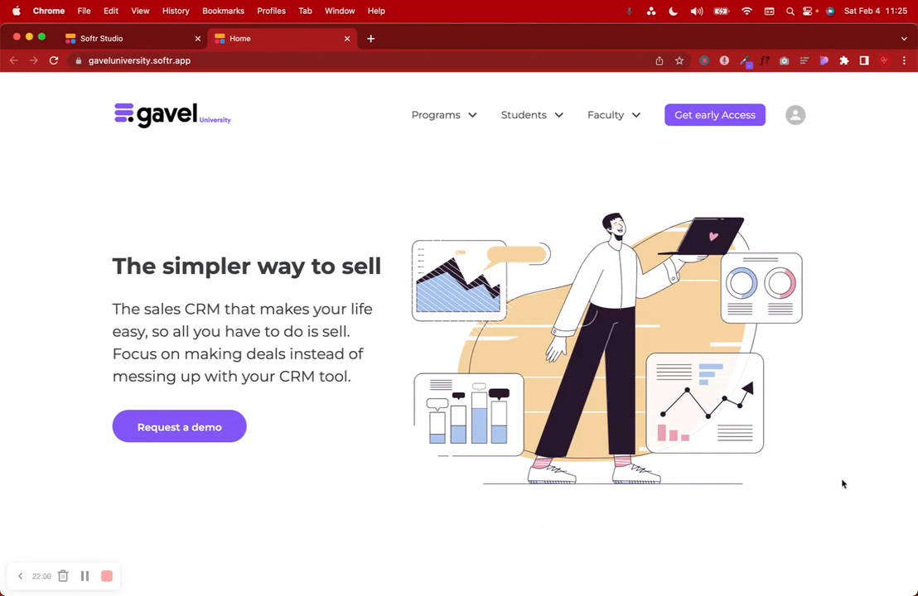
scroll(753, 311, "down", 20)
scroll(753, 311, "up", 20)
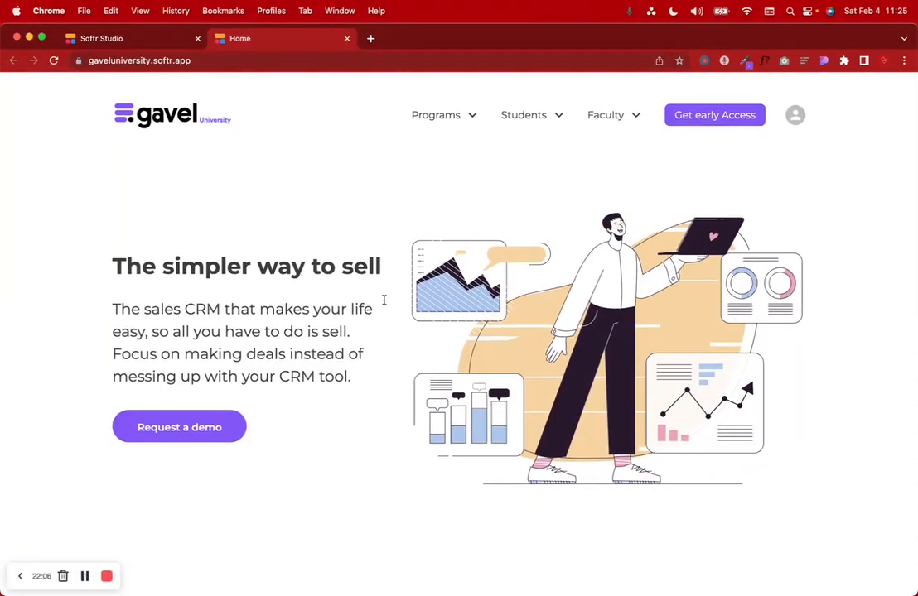
Step: Check the user profile menu and its Sign Out icon on the live page
left_click(798, 121)
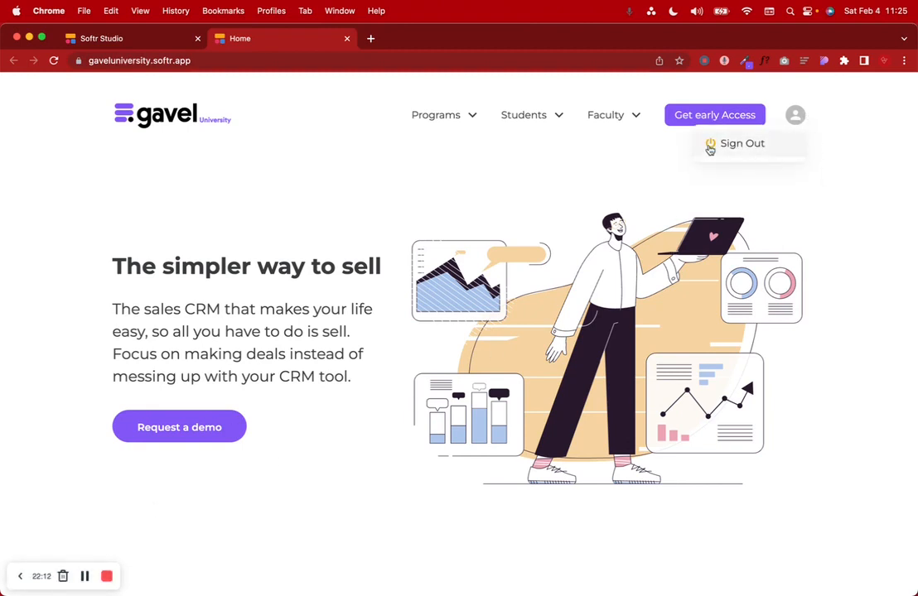
left_click(87, 577)
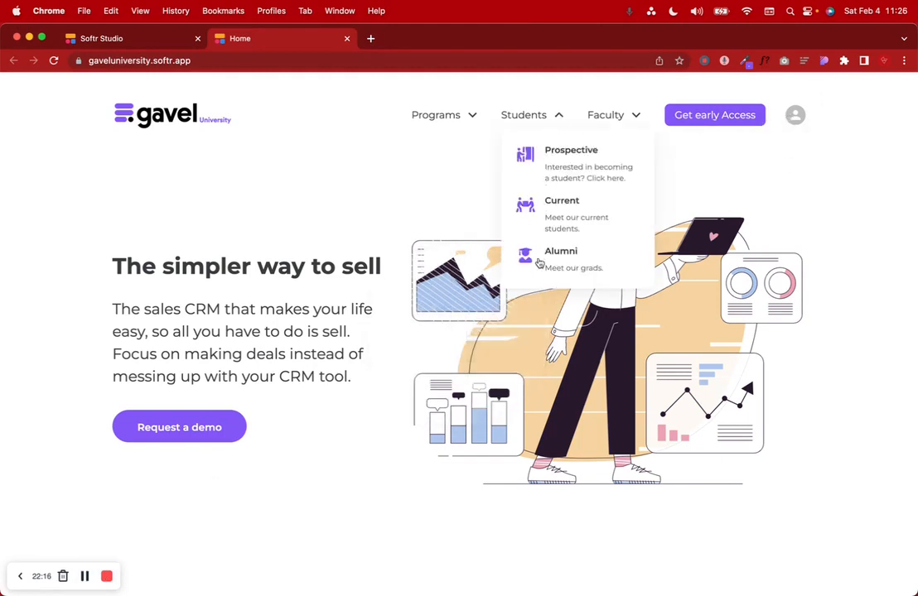
mouse_move(800, 109)
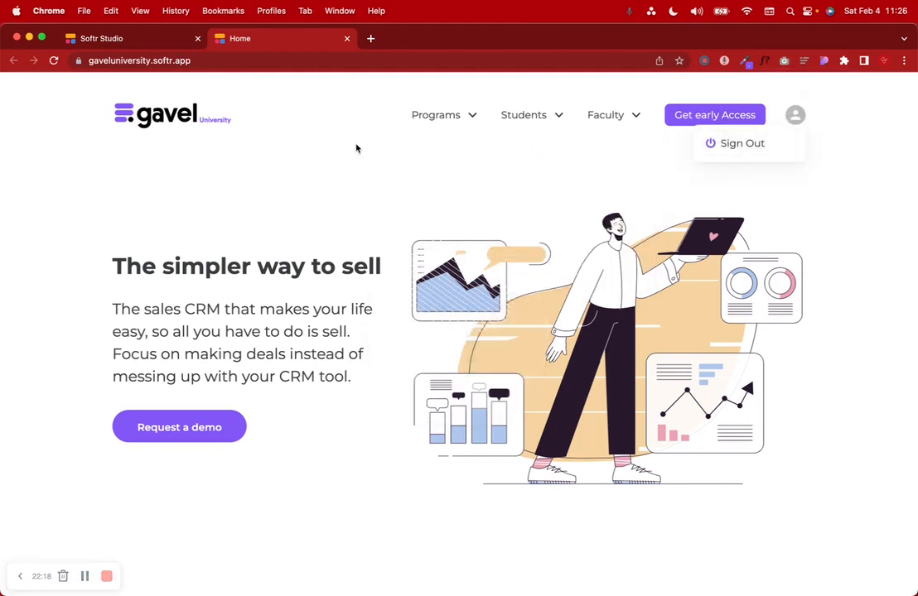
left_click(84, 576)
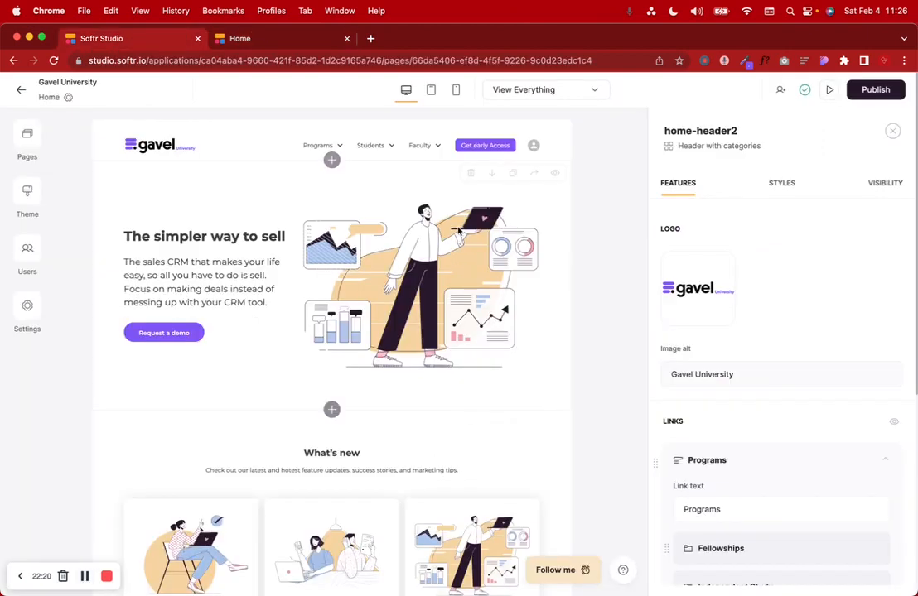
Step: In the Softr Studio header settings, open the Get early Access button's text for editing
scroll(731, 418, "down", 10)
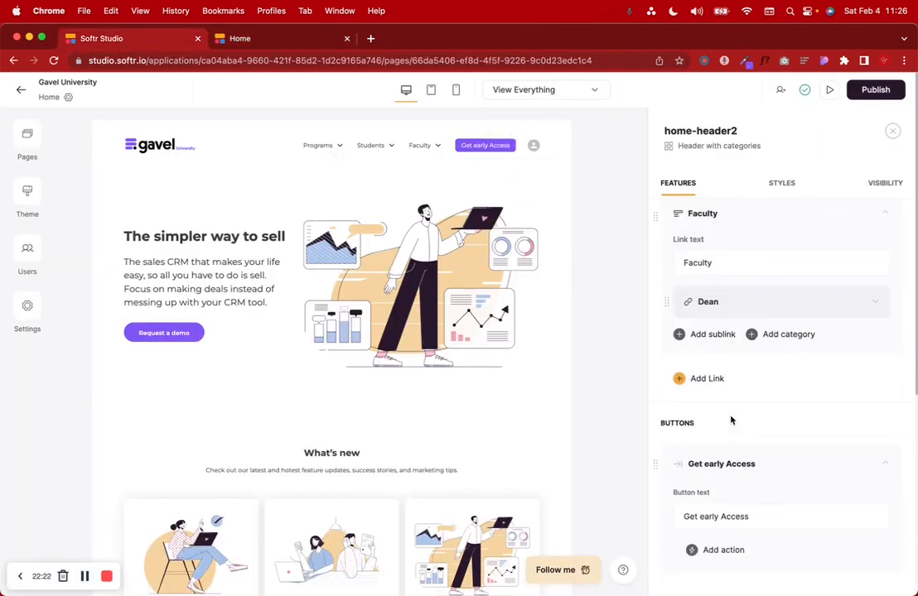
scroll(731, 421, "down", 3)
scroll(731, 421, "up", 5)
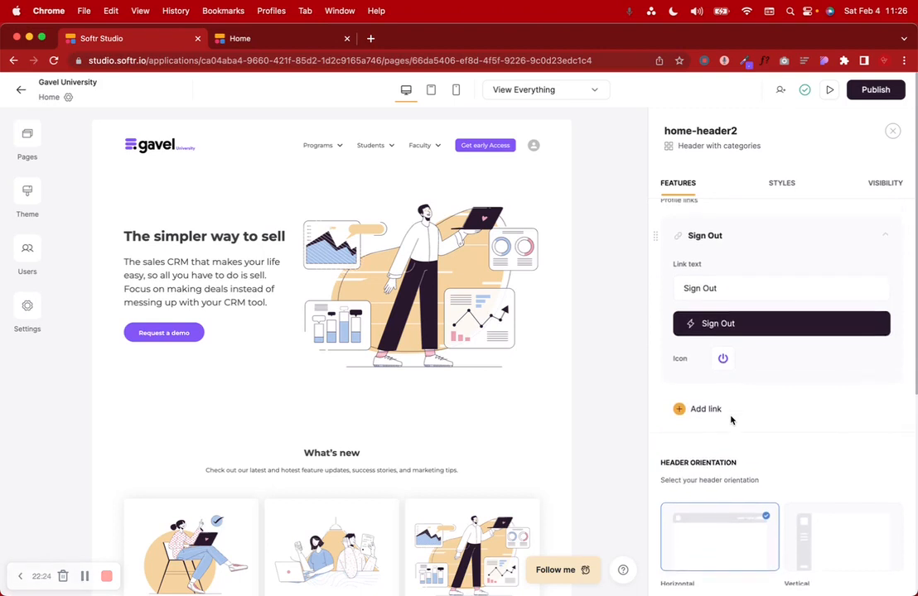
scroll(731, 421, "up", 4)
left_click(727, 303)
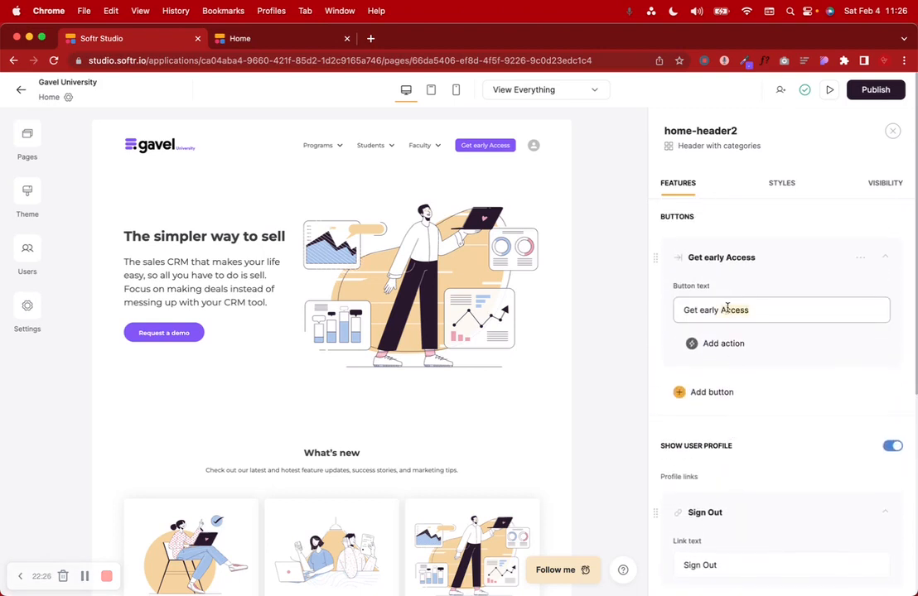
Step: Change the header button's text from its placeholder wording to "Apply"
type("Apply")
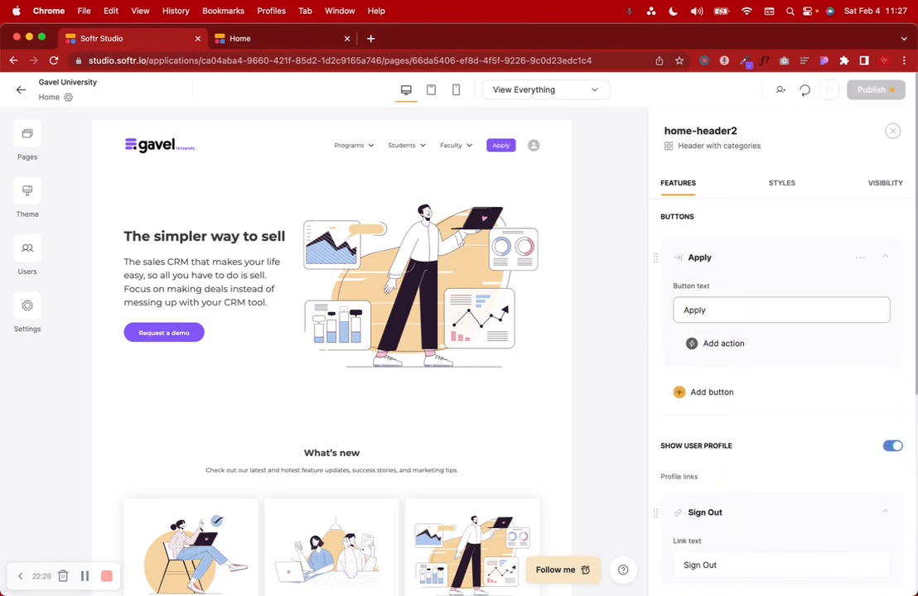
type(" nOW")
key("BackSpace")
key("BackSpace")
key("BackSpace")
type("Now")
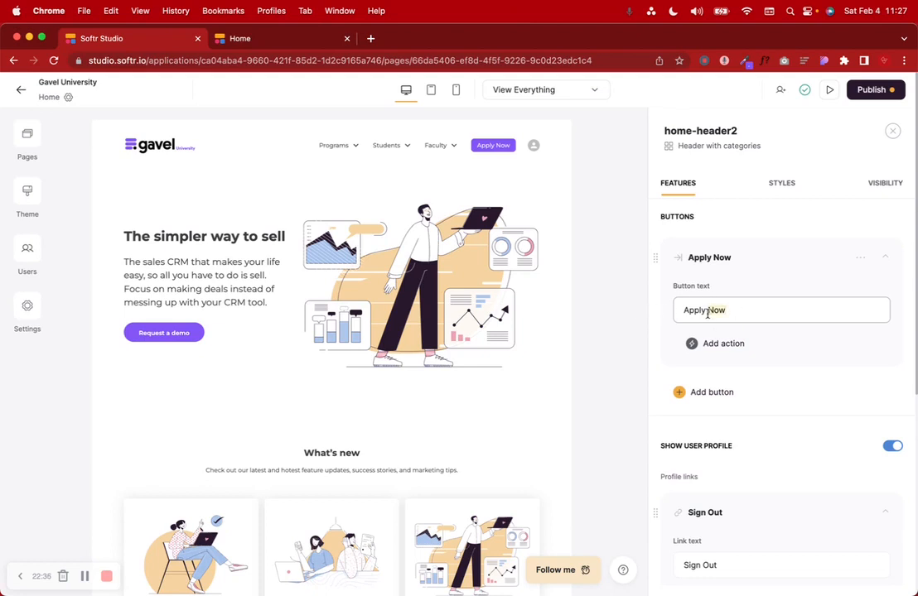
key("BackSpace")
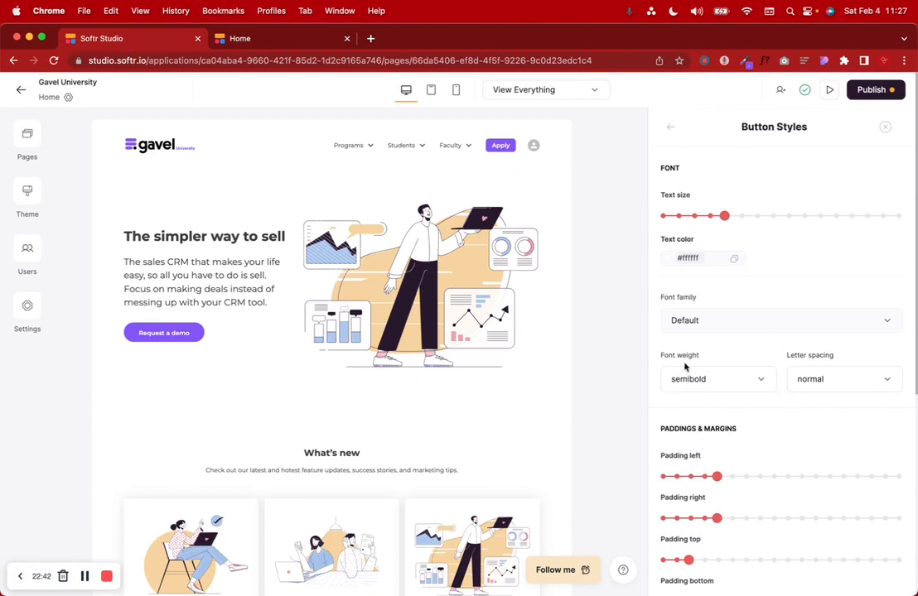
Step: Reduce the Apply button's corner roundness to the second option in its button styles
left_click(700, 380)
left_click(699, 379)
scroll(714, 348, "down", 2)
scroll(713, 349, "down", 5)
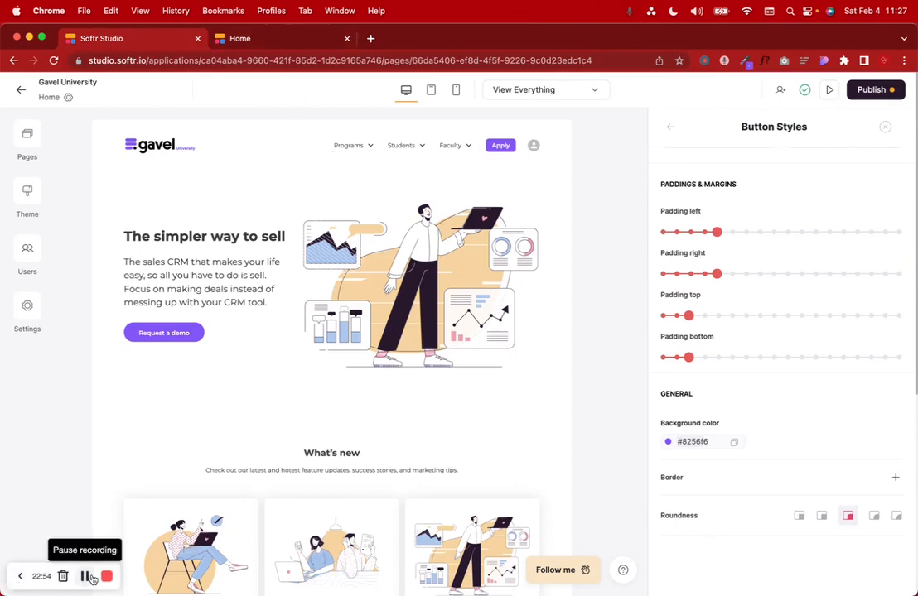
left_click(824, 517)
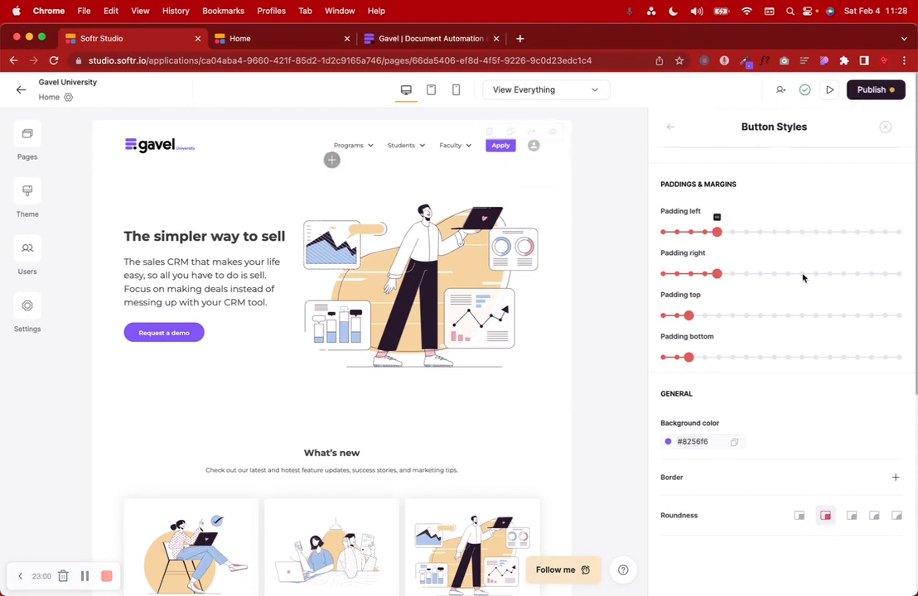
left_click(669, 127)
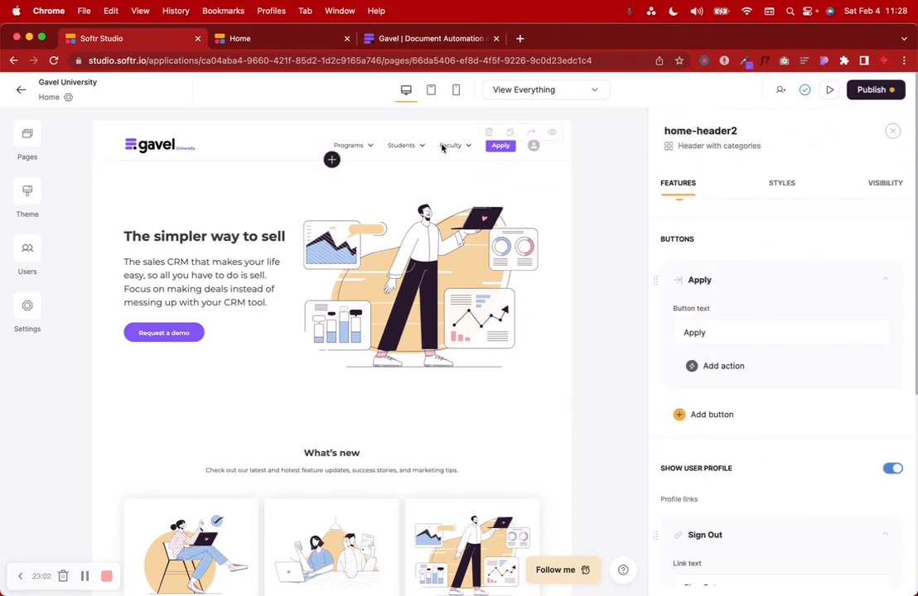
Step: Set the font weight of the Programs header link to semibold
scroll(781, 273, "up", 10)
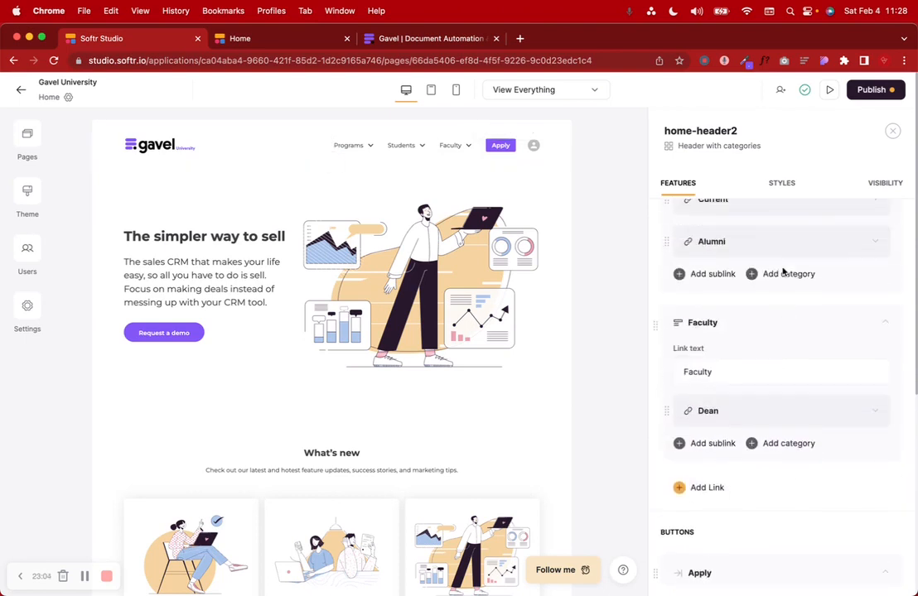
scroll(783, 272, "up", 10)
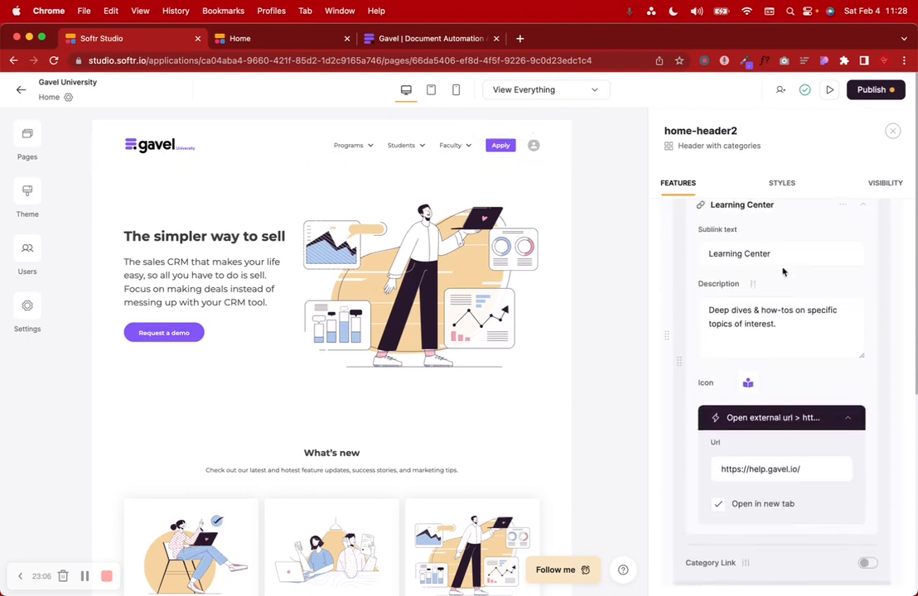
scroll(782, 269, "up", 10)
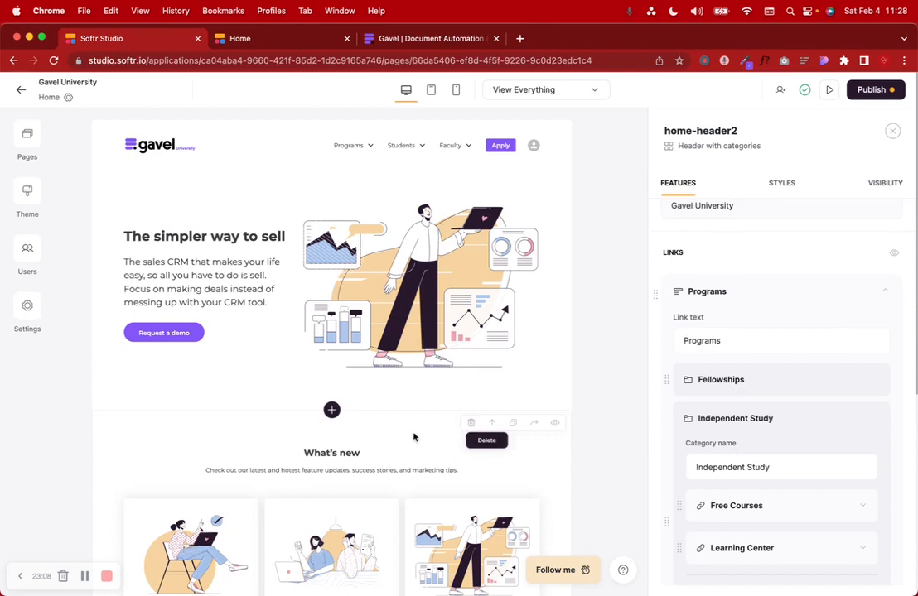
left_click(86, 576)
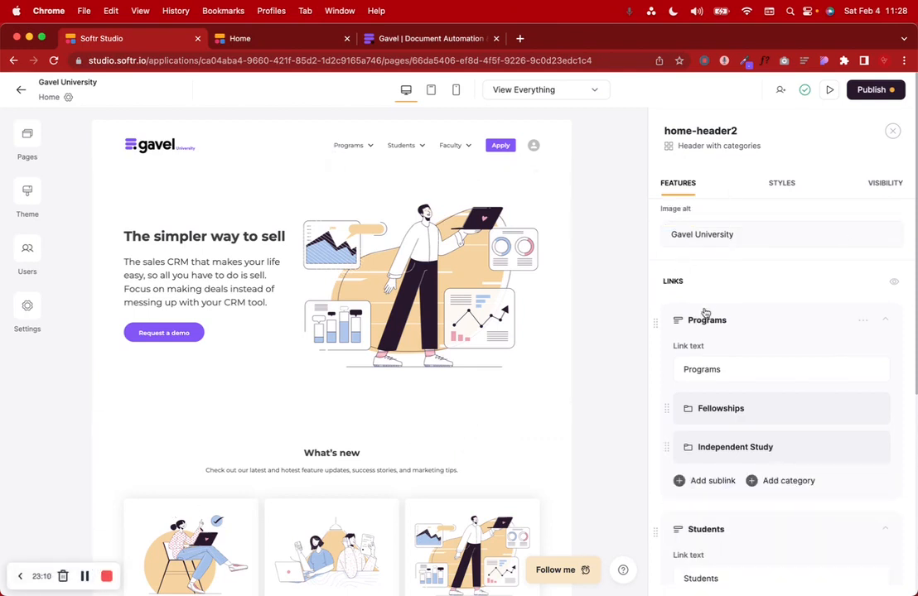
left_click(865, 319)
left_click(825, 349)
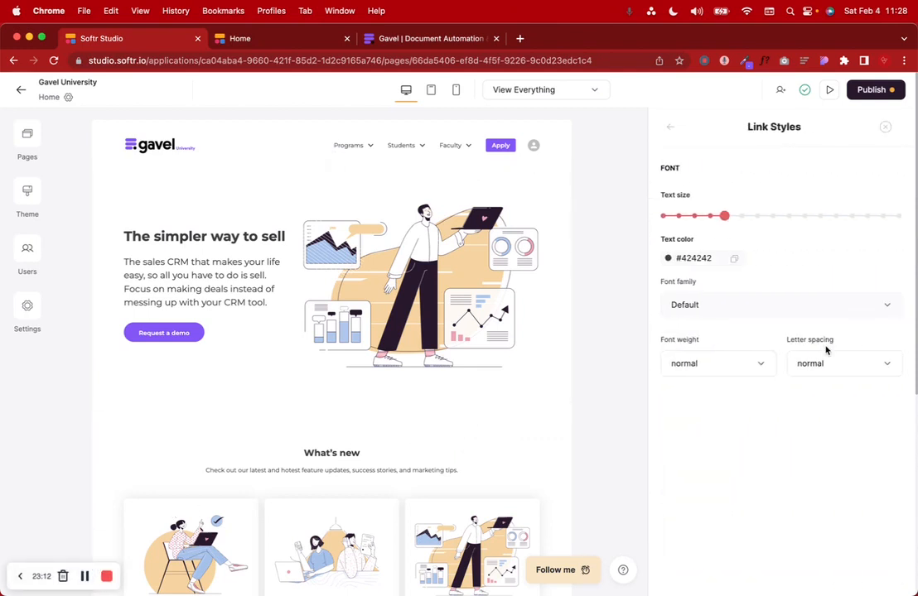
left_click(710, 366)
scroll(717, 478, "down", 3)
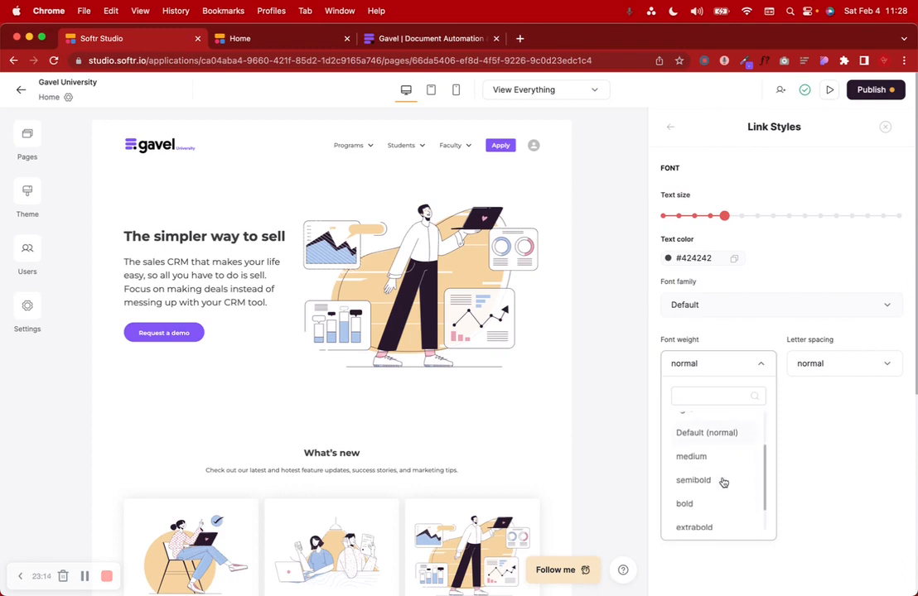
left_click(706, 477)
left_click(670, 127)
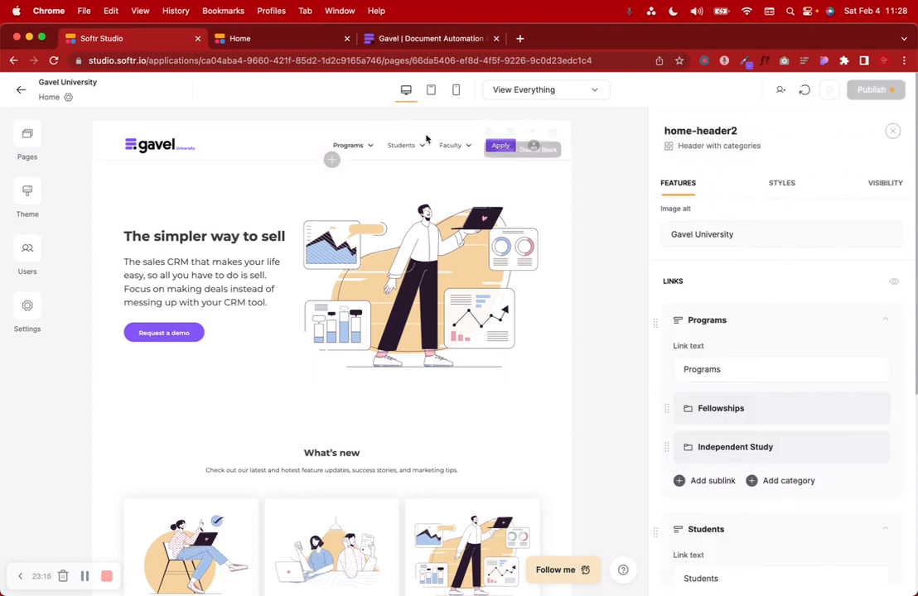
Step: Collapse the Programs link settings and set the Students header link's font weight to semibold
left_click(883, 320)
left_click(858, 369)
left_click(841, 392)
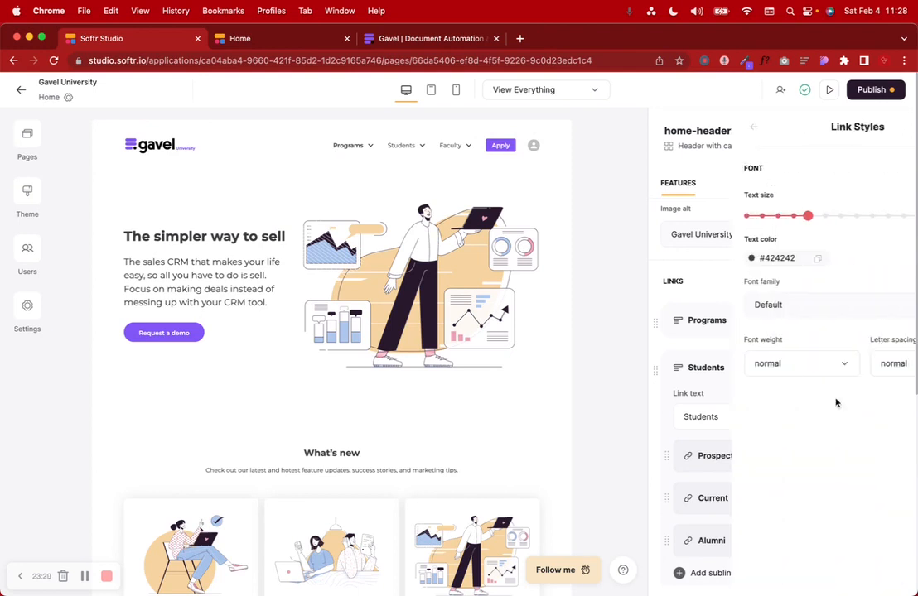
left_click(698, 363)
scroll(699, 489, "down", 3)
left_click(694, 474)
left_click(671, 128)
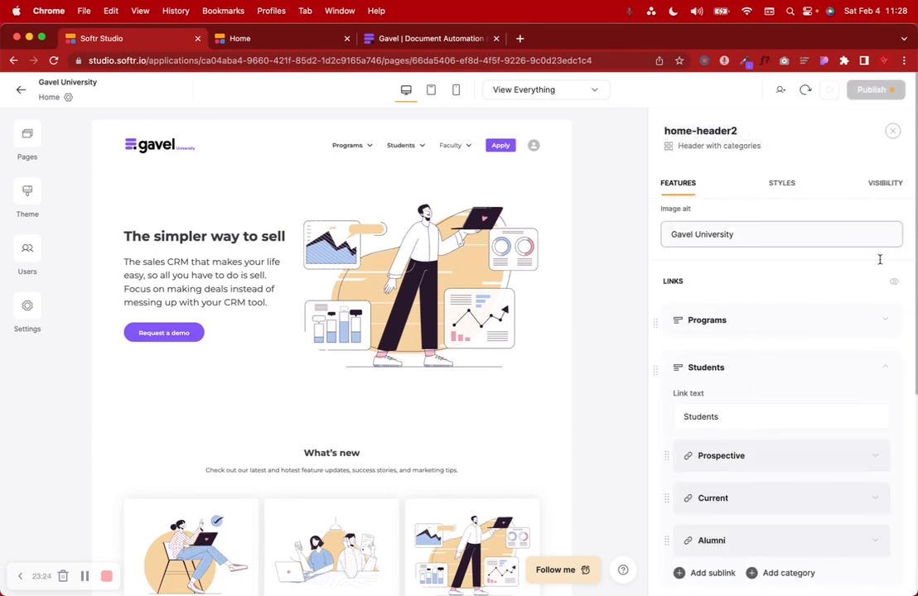
Step: Set the Faculty header link's font weight to semibold and collapse the Students and Faculty link settings
left_click(886, 369)
left_click(862, 415)
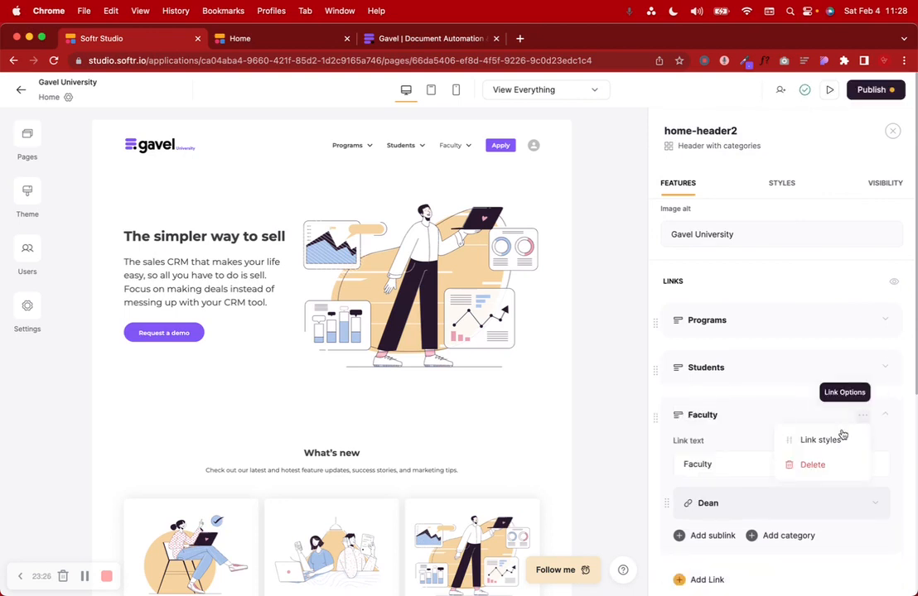
left_click(820, 439)
left_click(701, 363)
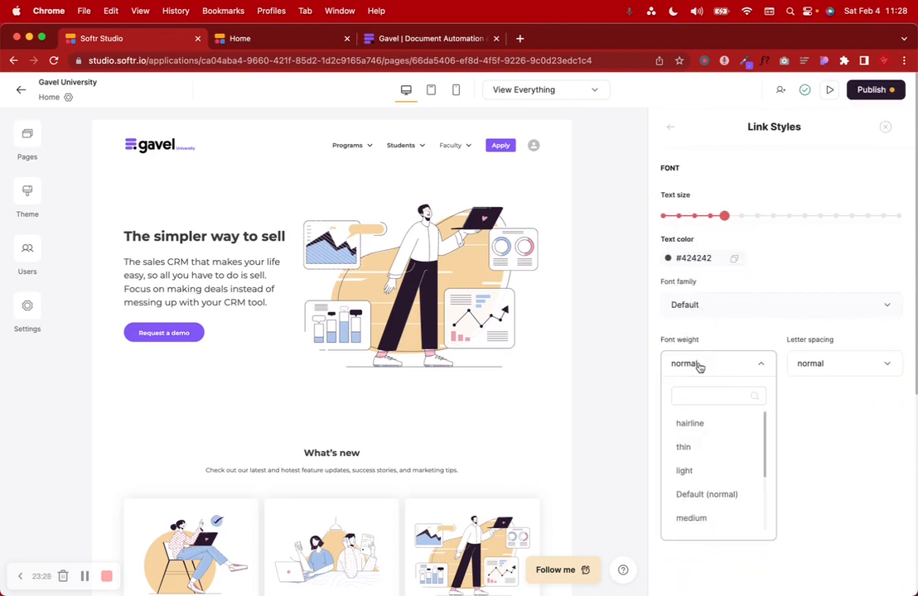
scroll(703, 480, "down", 2)
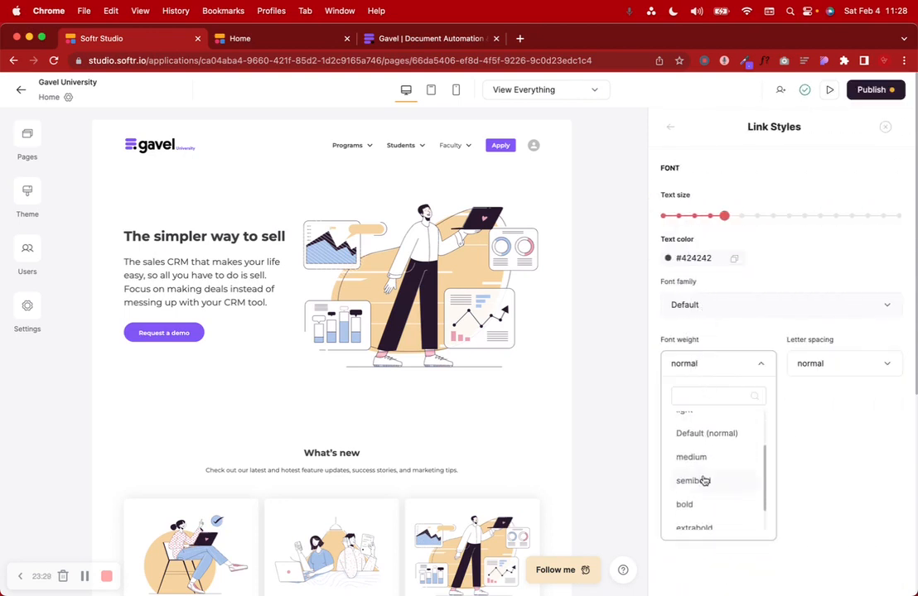
left_click(672, 130)
left_click(886, 416)
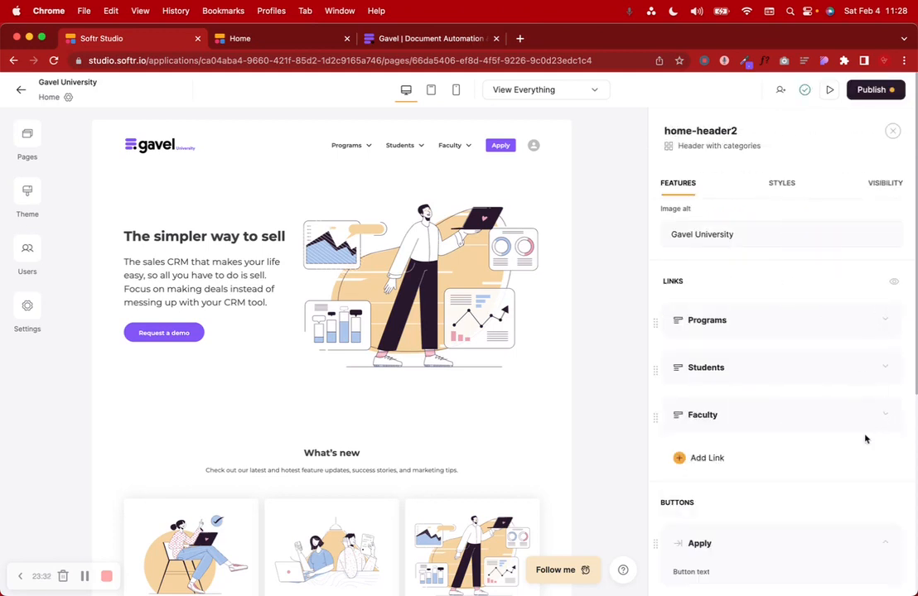
Step: Publish the header changes and check the updated home page on the live site
left_click(878, 89)
left_click(801, 269)
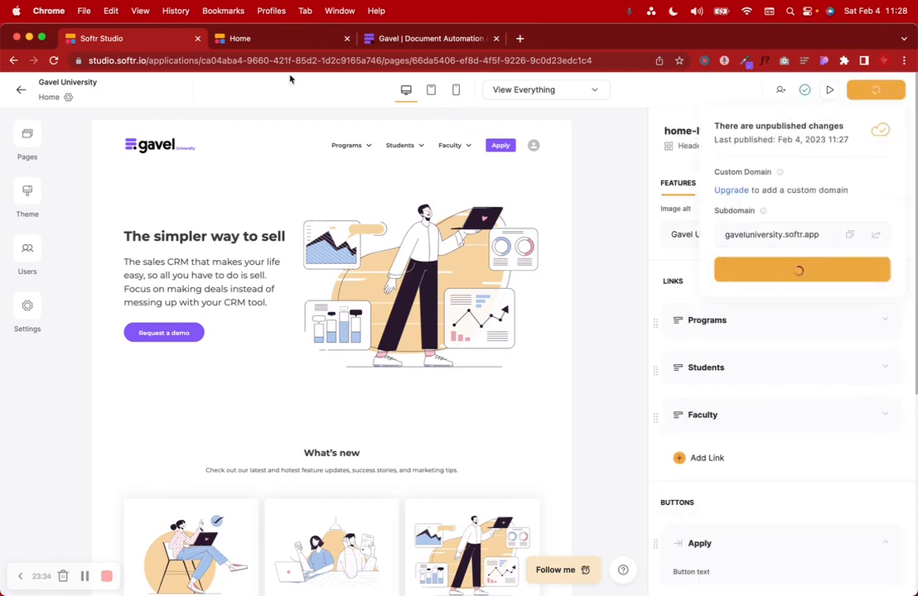
left_click(240, 38)
scroll(529, 292, "down", 2)
scroll(530, 292, "up", 2)
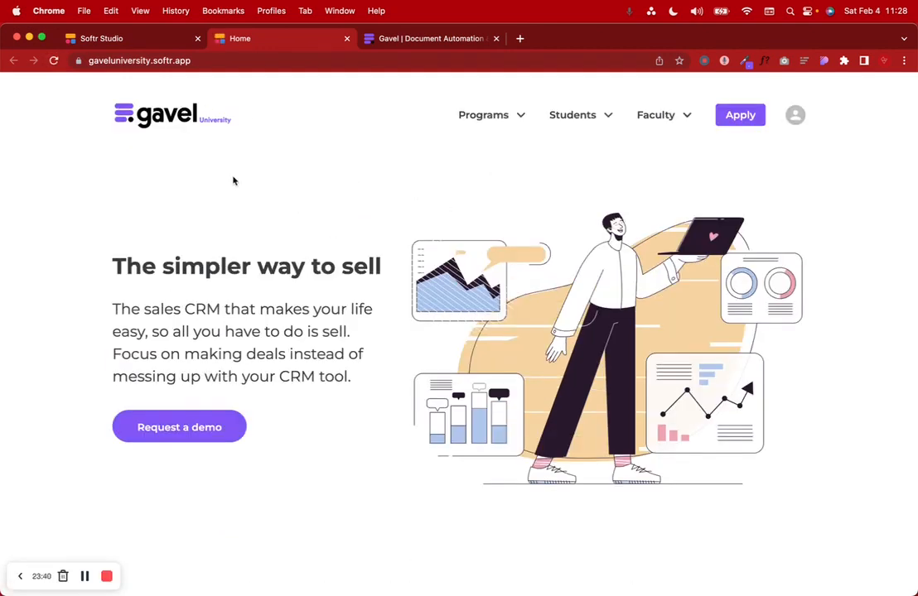
left_click(84, 575)
Step: Return to the page editor, examine the hero block's settings and browse the static hero blocks
key("ctrl+shift+Tab")
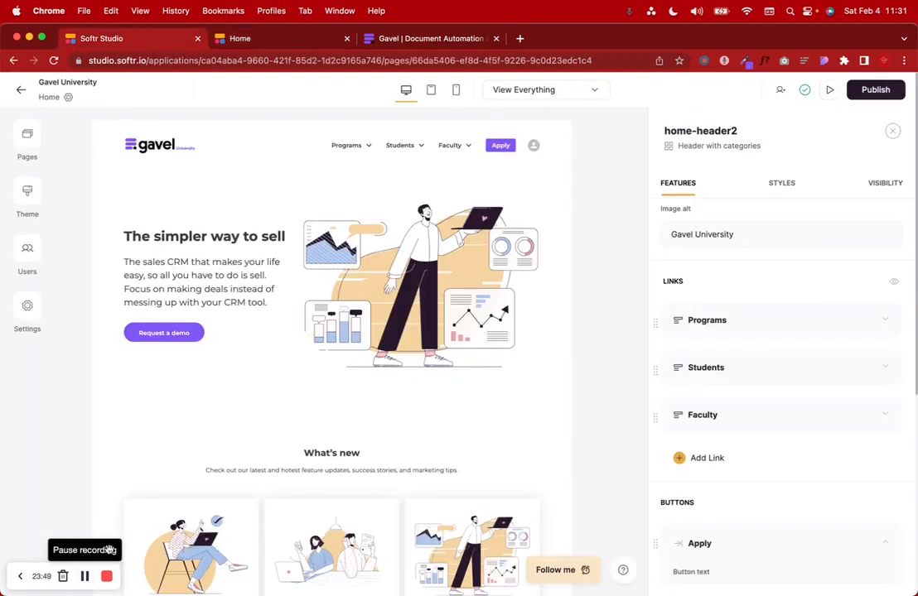
left_click(269, 290)
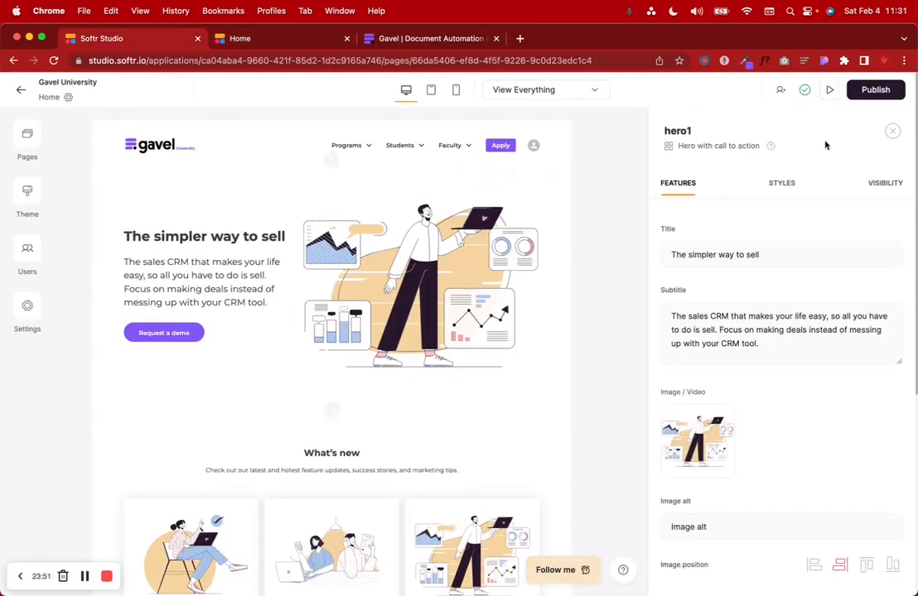
left_click(892, 131)
left_click(584, 271)
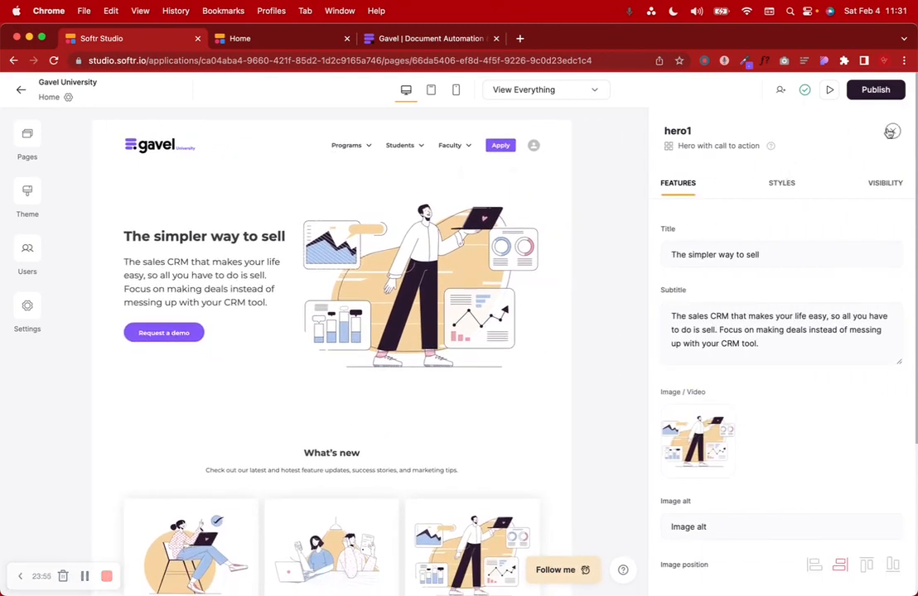
scroll(720, 313, "down", 4)
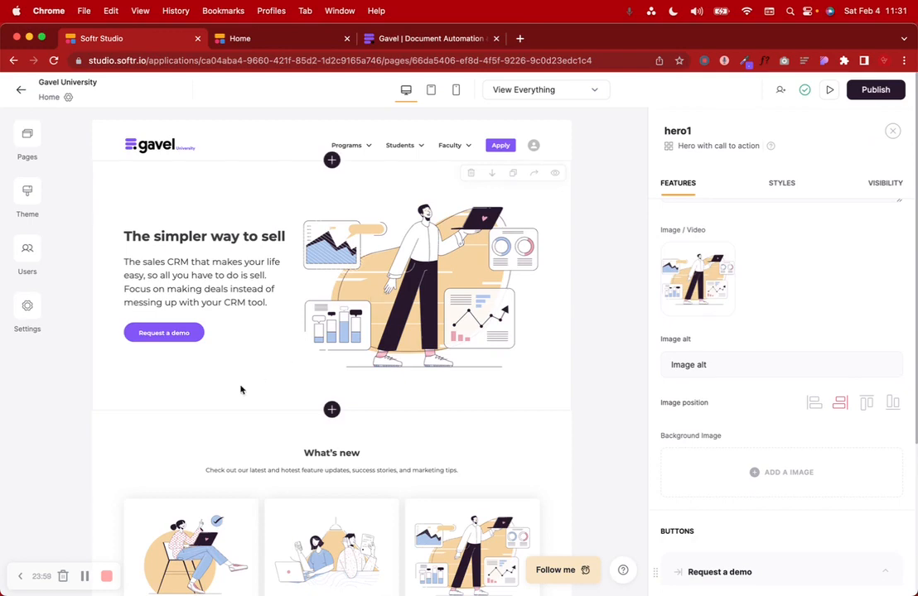
left_click(894, 130)
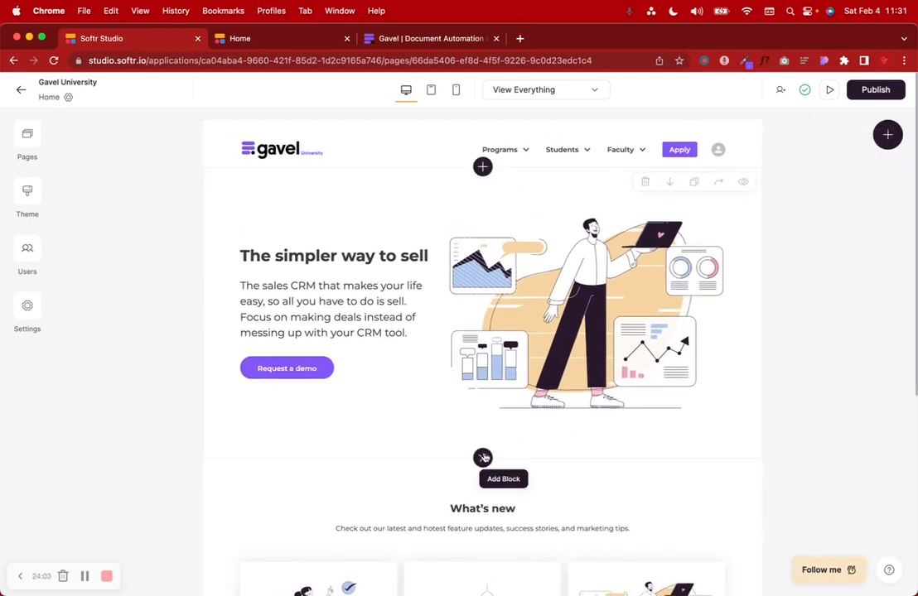
left_click(484, 455)
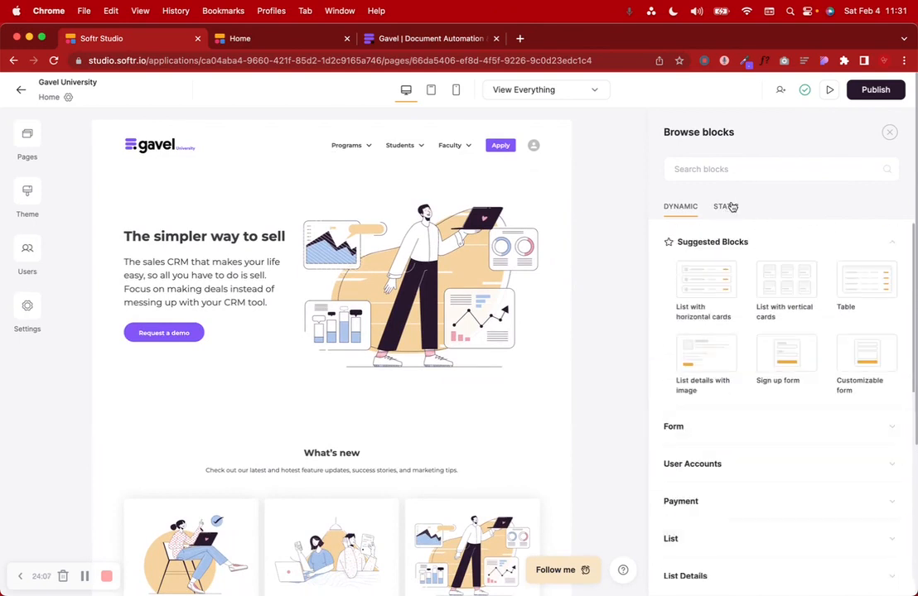
left_click(730, 206)
left_click(771, 286)
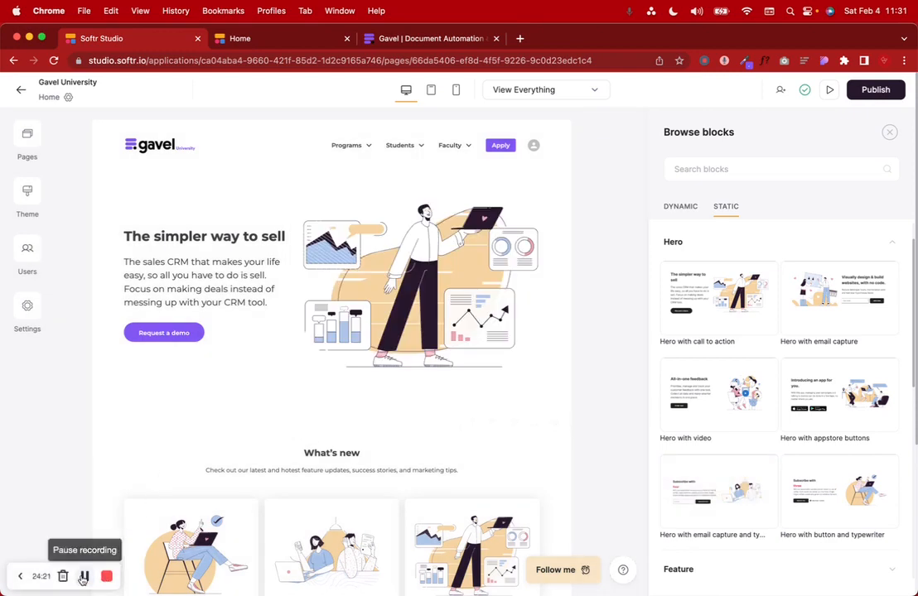
left_click(85, 576)
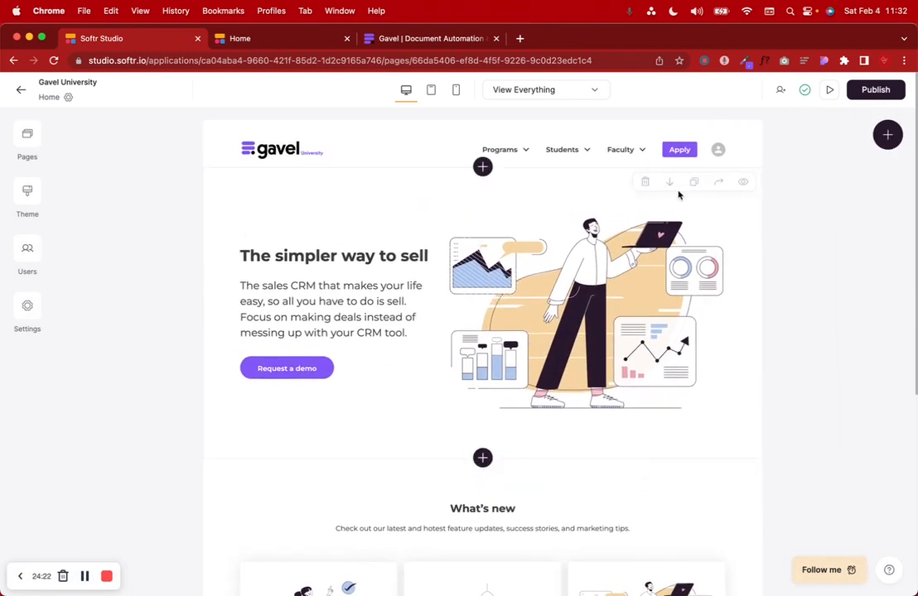
Step: Replace the existing call-to-action hero with the static "Hero with email capture and typewriter" block
left_click(643, 181)
left_click(565, 356)
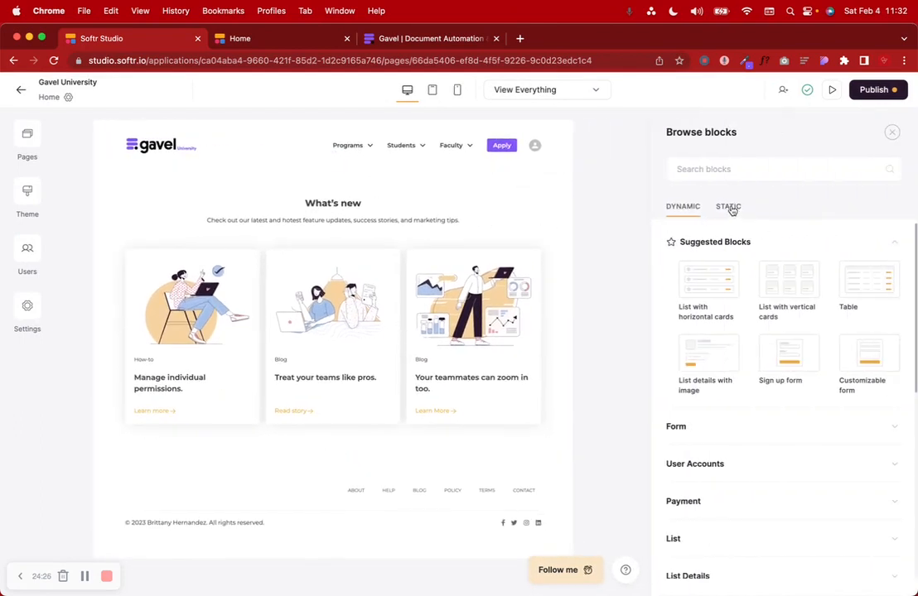
left_click(729, 208)
left_click(712, 279)
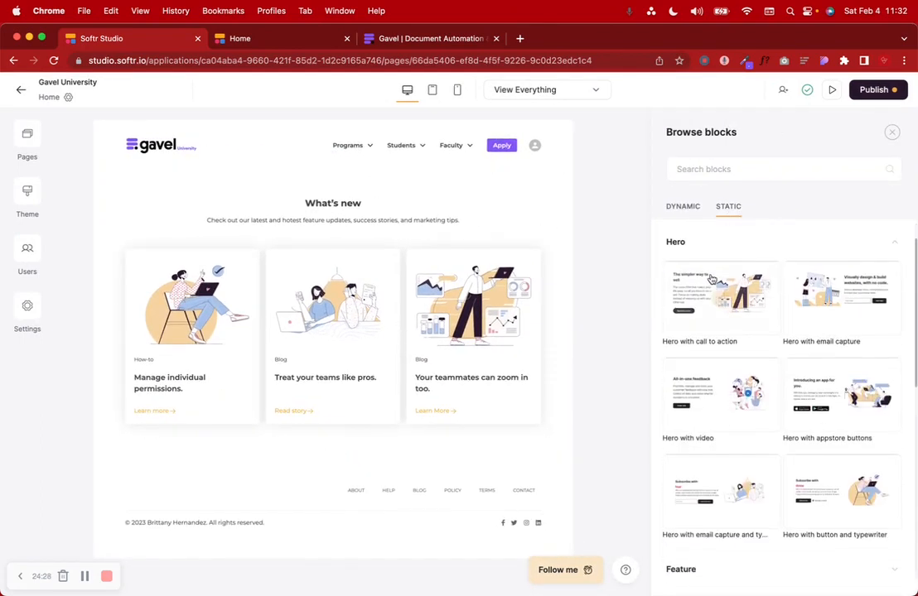
mouse_move(718, 515)
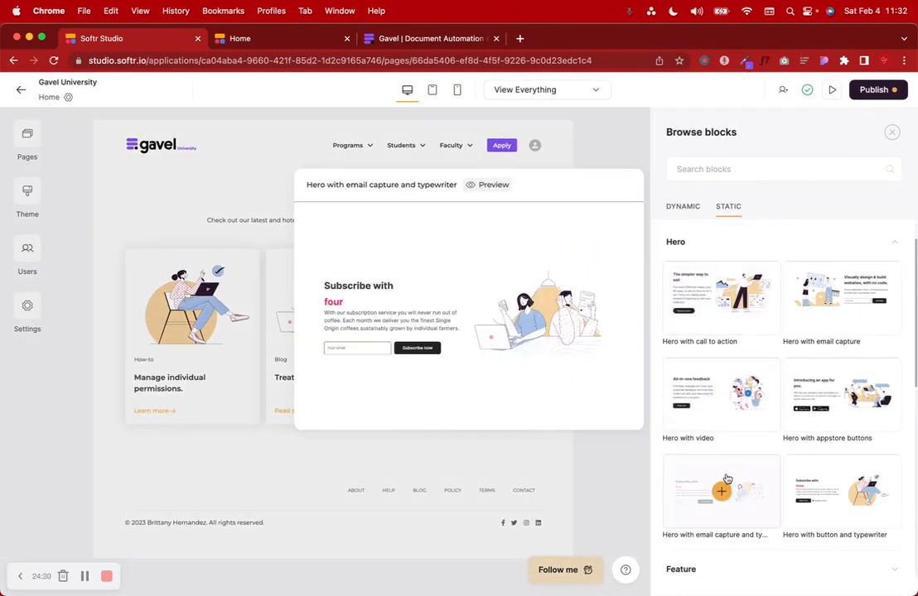
left_click(721, 492)
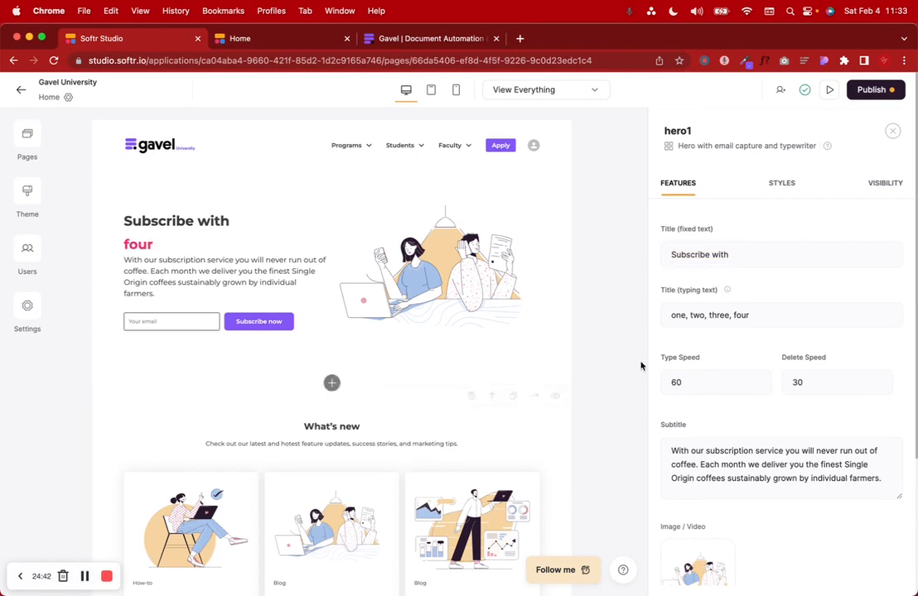
Step: Set the new hero block's fixed title text to "Learn about"
left_click(755, 260)
type("LEarn")
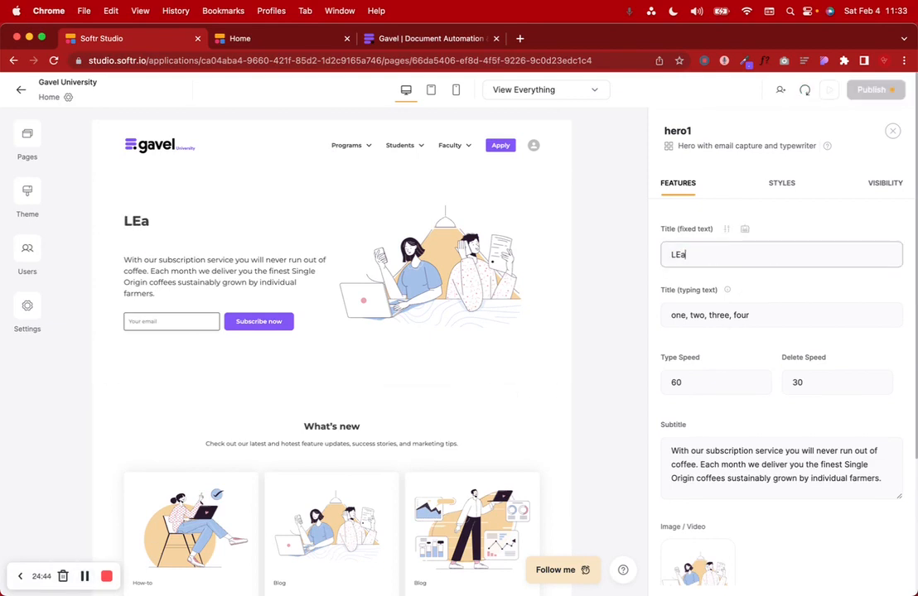
key("BackSpace")
key("BackSpace")
key("BackSpace")
key("BackSpace")
type("earn about")
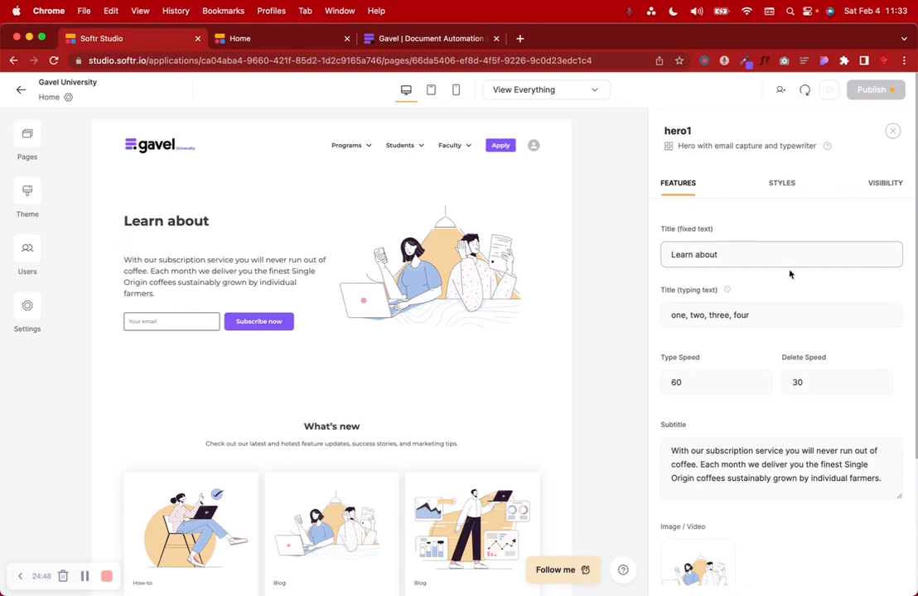
Step: Replace the first placeholder phrase "one" in the hero block's typing text with "Tech"
left_click(756, 305)
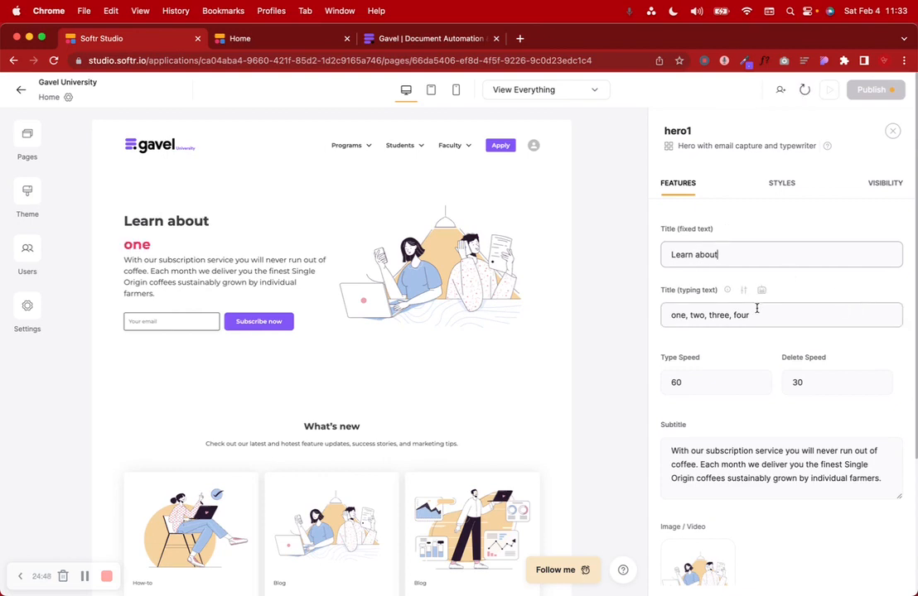
double_click(683, 316)
key("BackSpace")
type("Legal tech")
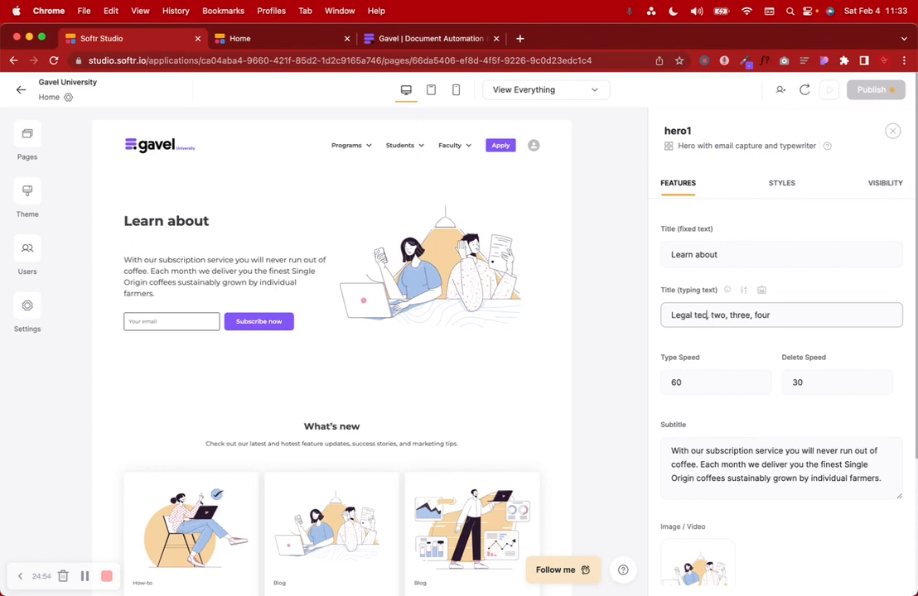
key("BackSpace")
key("BackSpace")
key("BackSpace")
key("BackSpace")
key("BackSpace")
key("BackSpace")
key("BackSpace")
key("BackSpace")
key("BackSpace")
key("BackSpace")
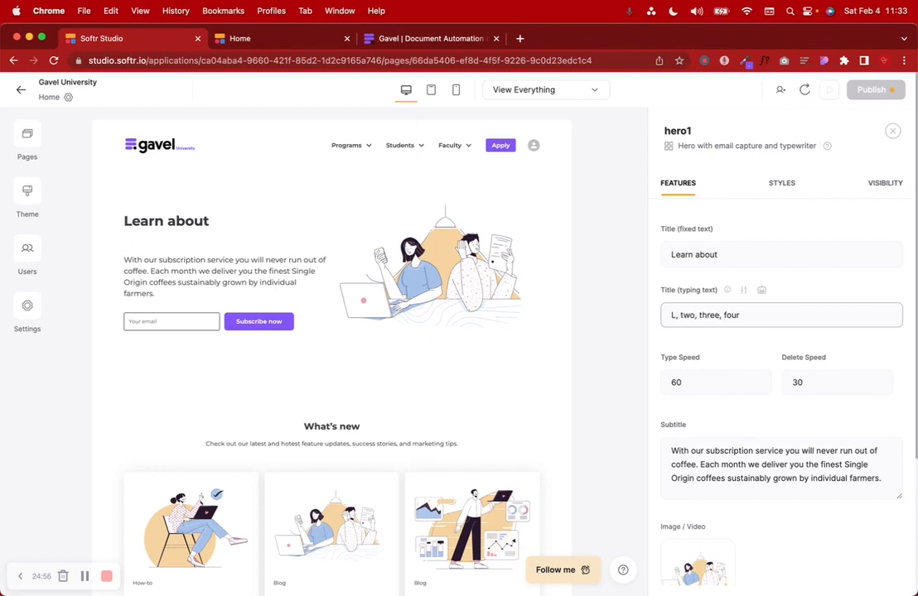
type("Tech")
Step: Replace the placeholder phrase "two" in the typing text with "Access to Justice"
key("Right")
key("Right")
key("Right")
key("Right")
key("Right")
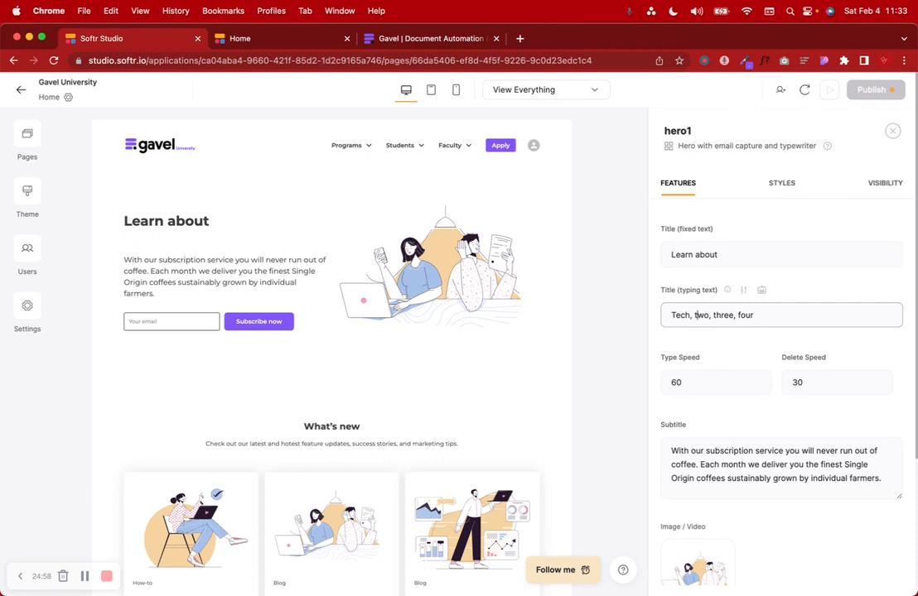
key("BackSpace")
key("BackSpace")
key("BackSpace")
type("Access to")
type(" Just")
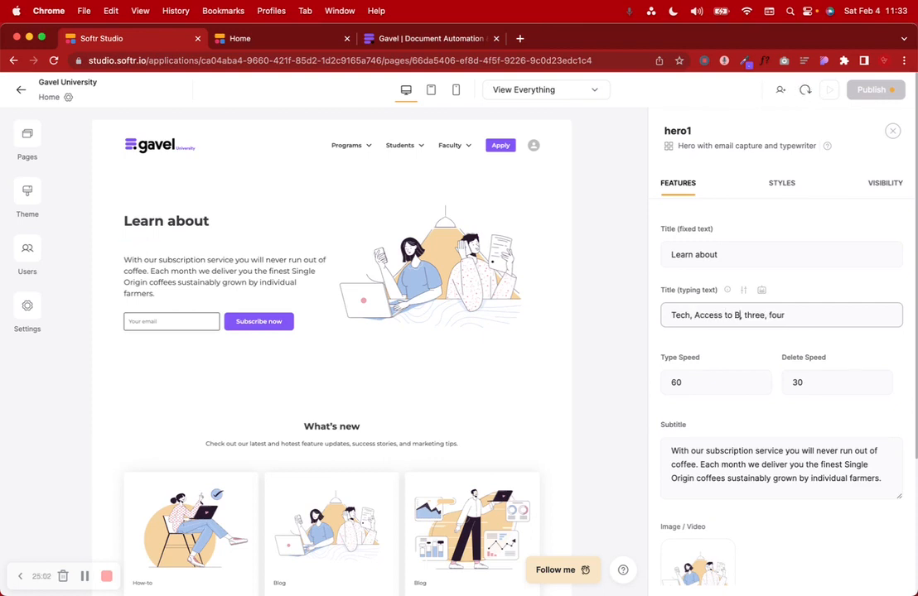
type("ice")
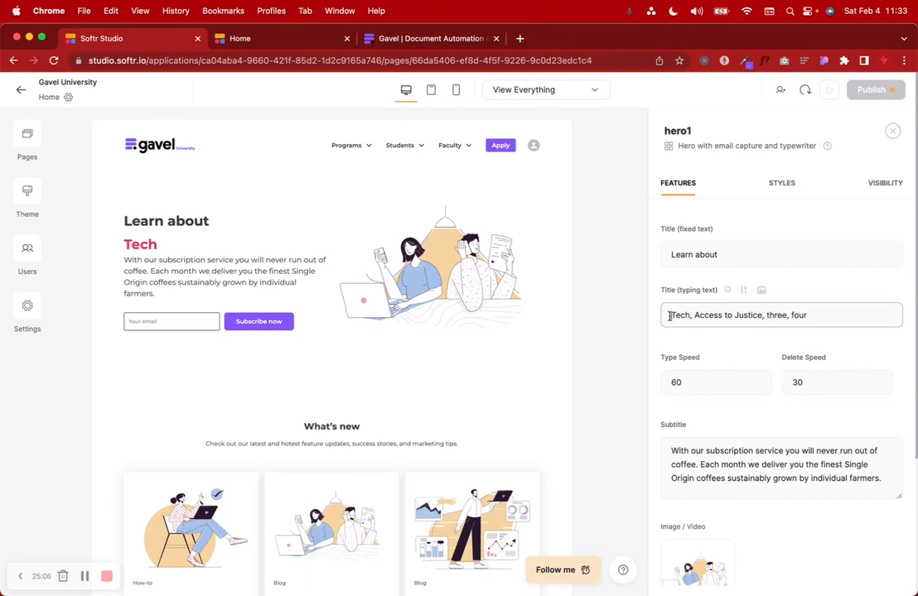
Step: Insert "No-Code." as the first phrase of the typing text and change "Tech" to "Legal Tech."
type("No-")
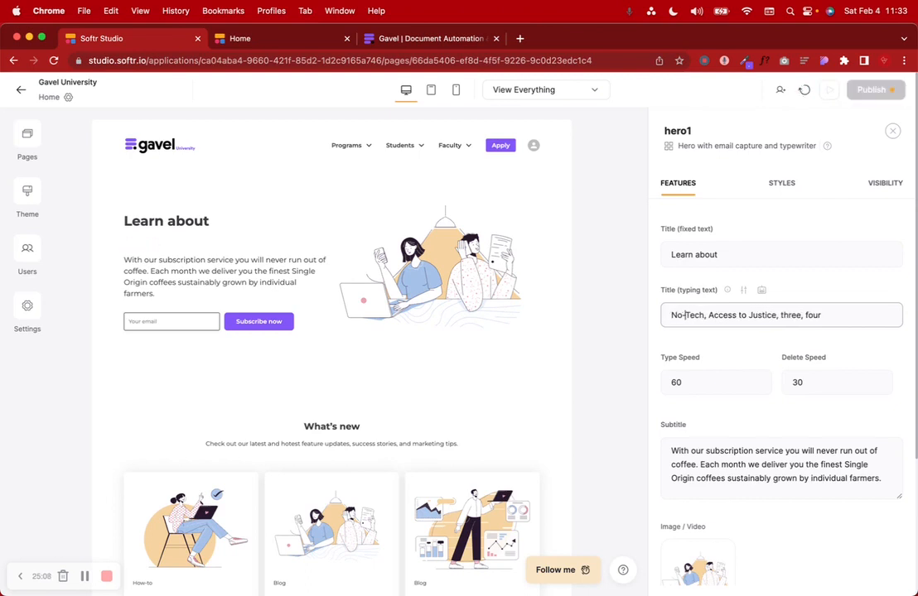
type("Code,")
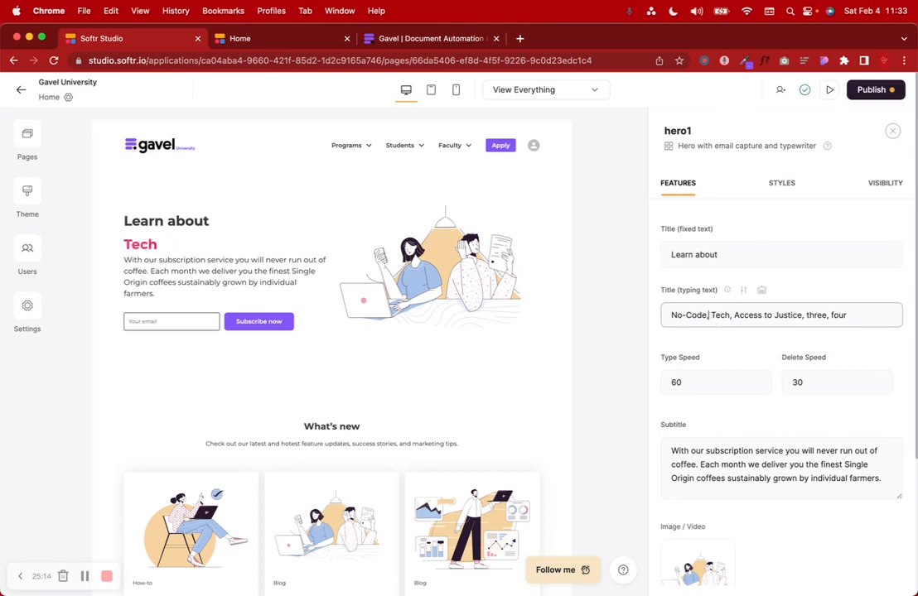
type(",")
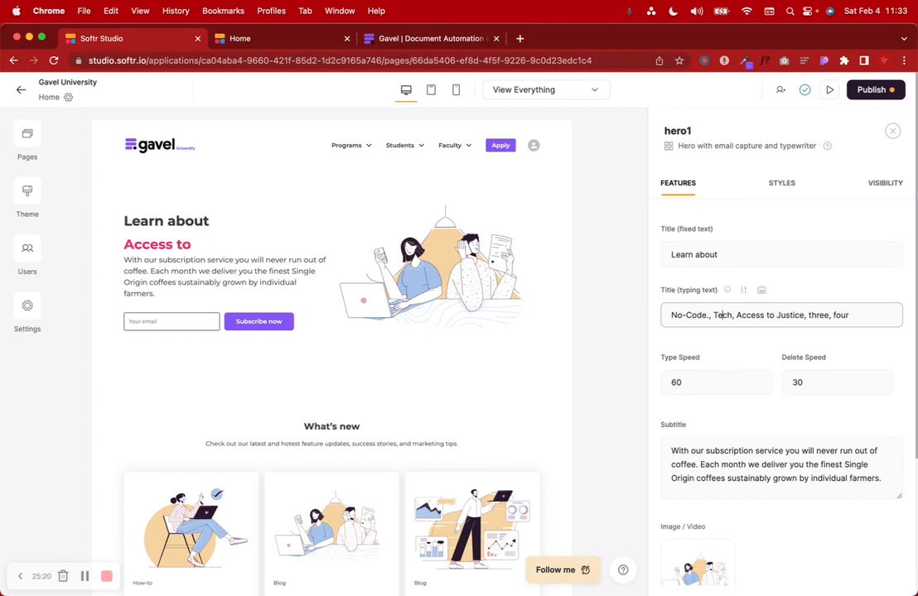
left_click(714, 314)
type("Legal Tech")
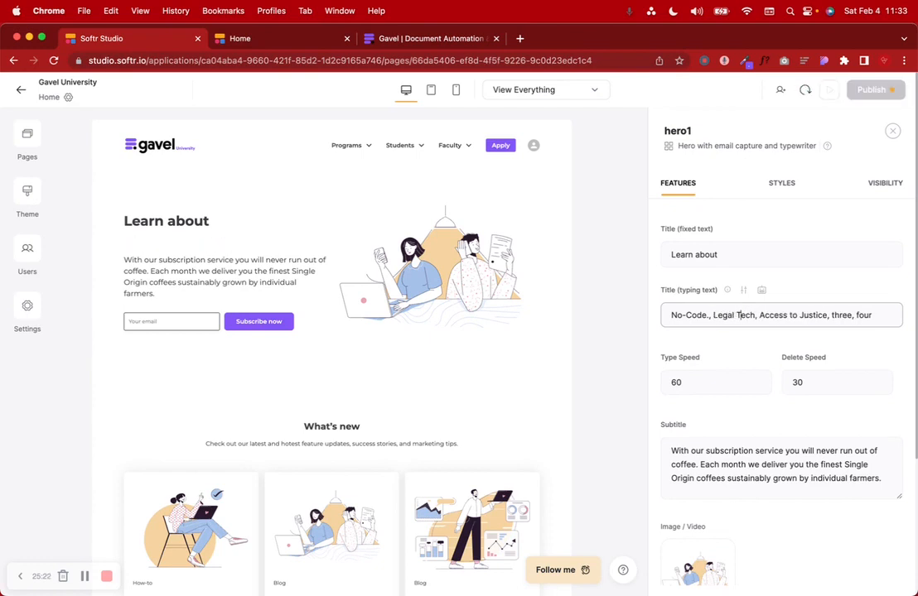
type(".")
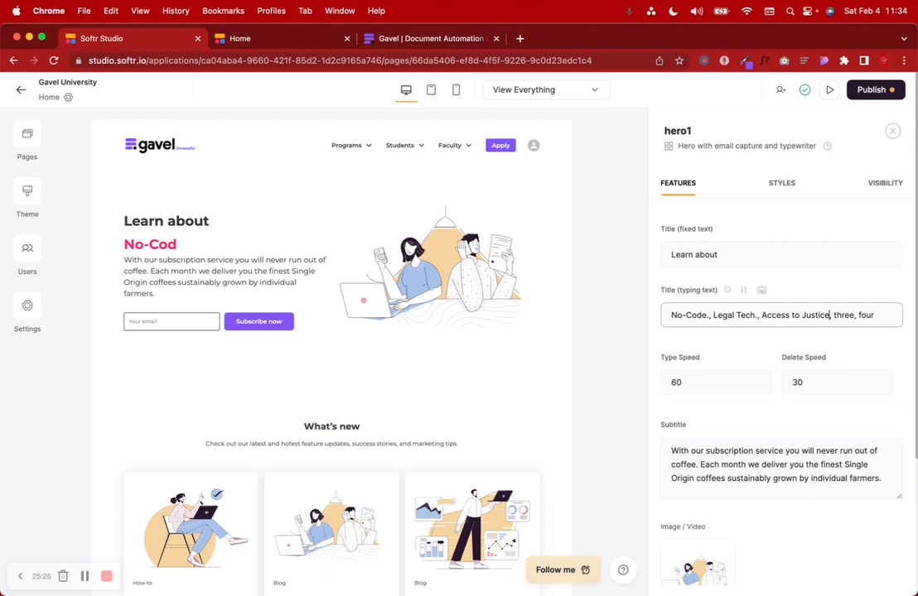
Step: Add a period after "Access to Justice" and remove the leftover phrases "three, four" from the typing text
left_click(831, 314)
type(".")
key("BackSpace")
key("BackSpace")
key("BackSpace")
key("BackSpace")
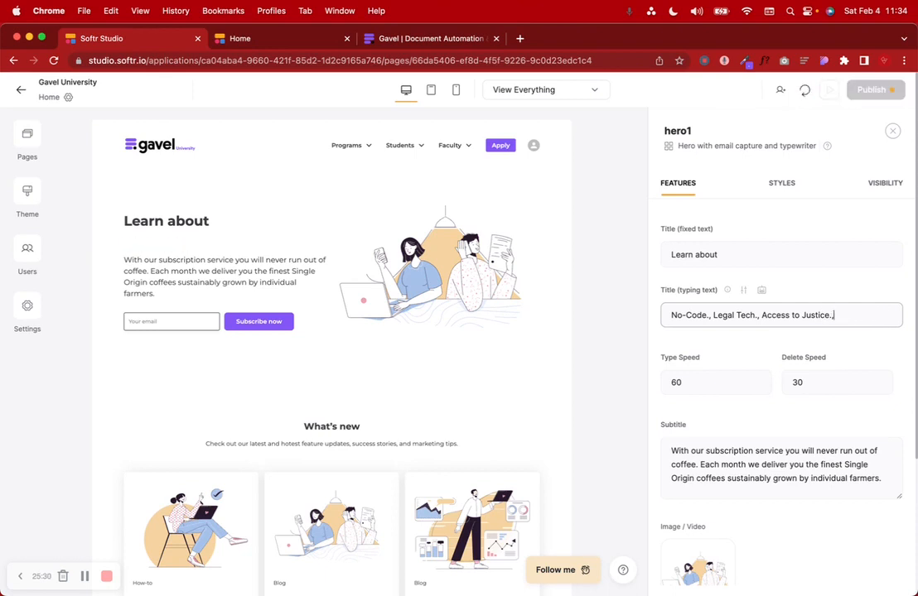
Step: Shorten the hero subtitle by deleting everything after its first sentence
left_click(698, 383)
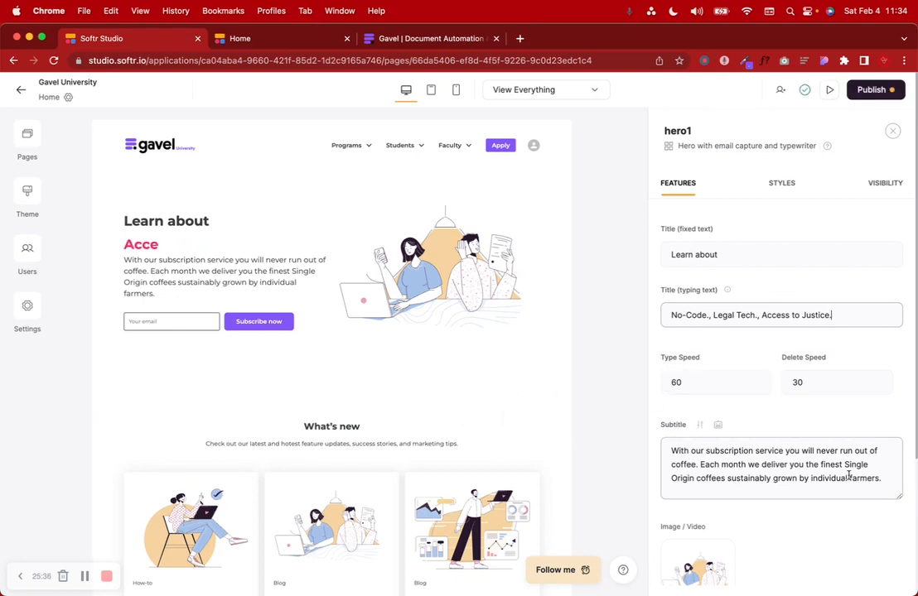
left_click_drag(881, 480, 665, 467)
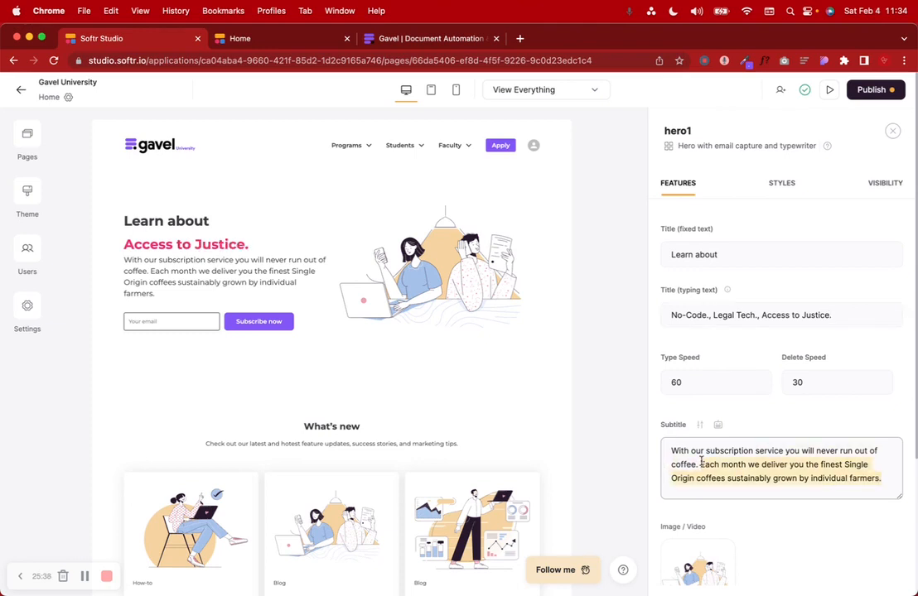
key("BackSpace")
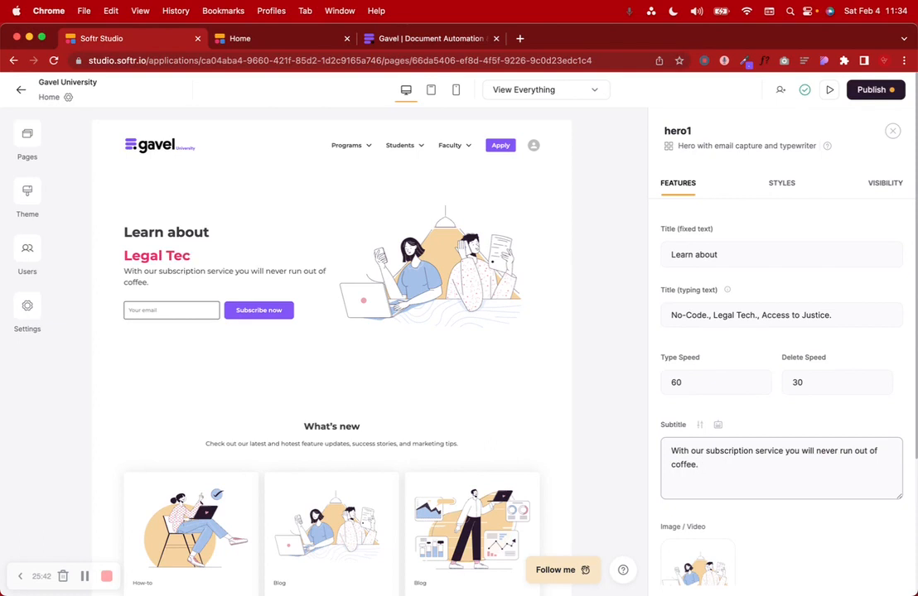
Step: Lowercase the second words in the typing text so it reads "No-code., Legal tech., Access to justice."
left_click(690, 315)
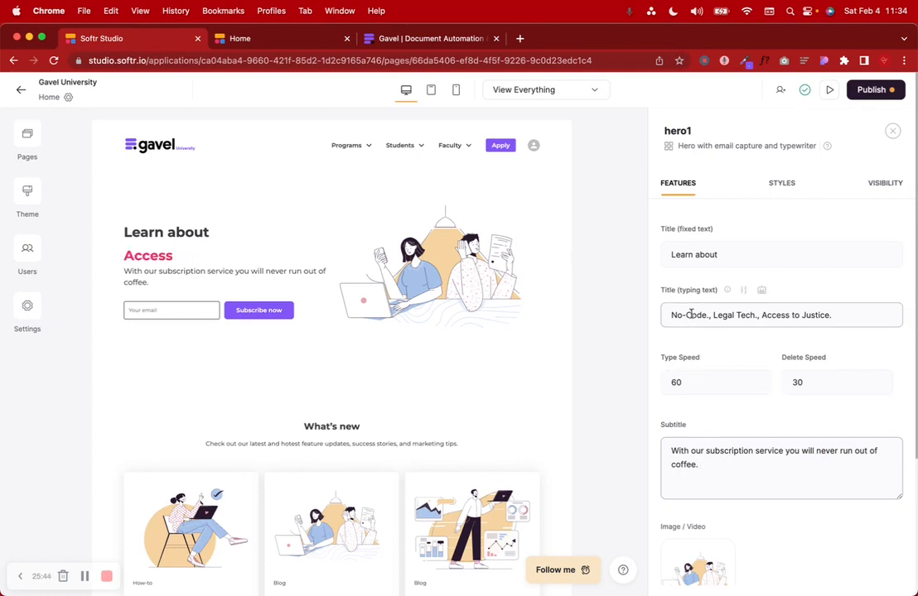
key("BackSpace")
type("c")
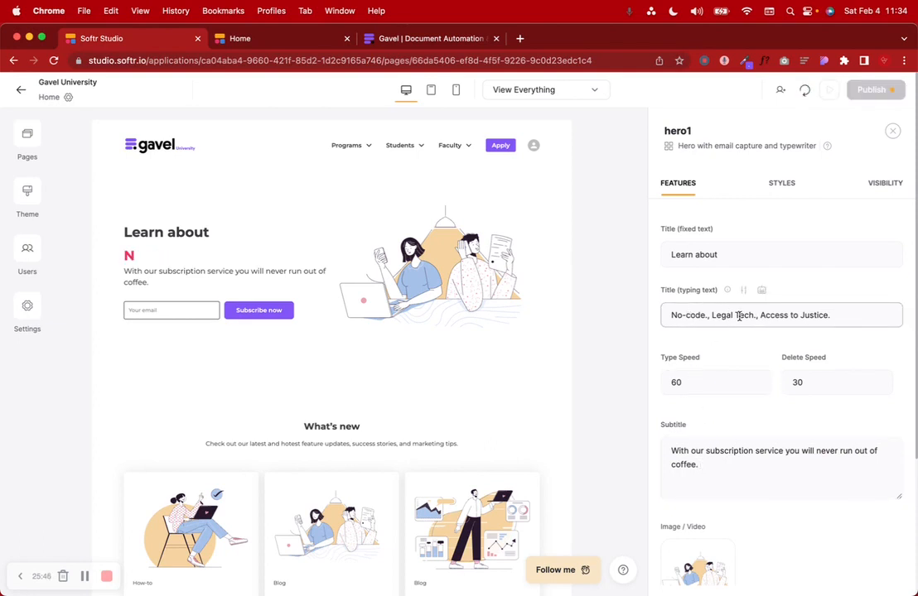
left_click(739, 316)
key("BackSpace")
type("t")
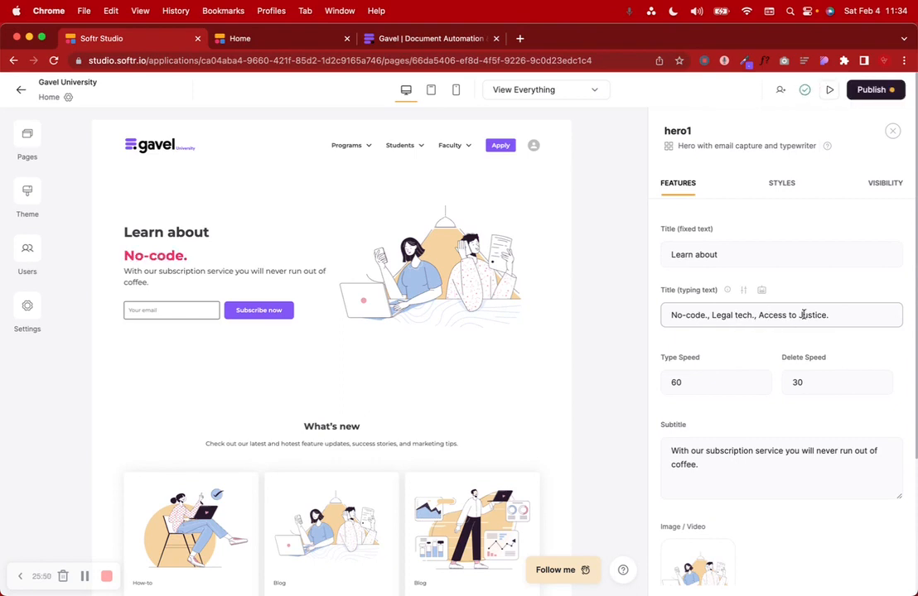
left_click(800, 316)
key("BackSpace")
type("j")
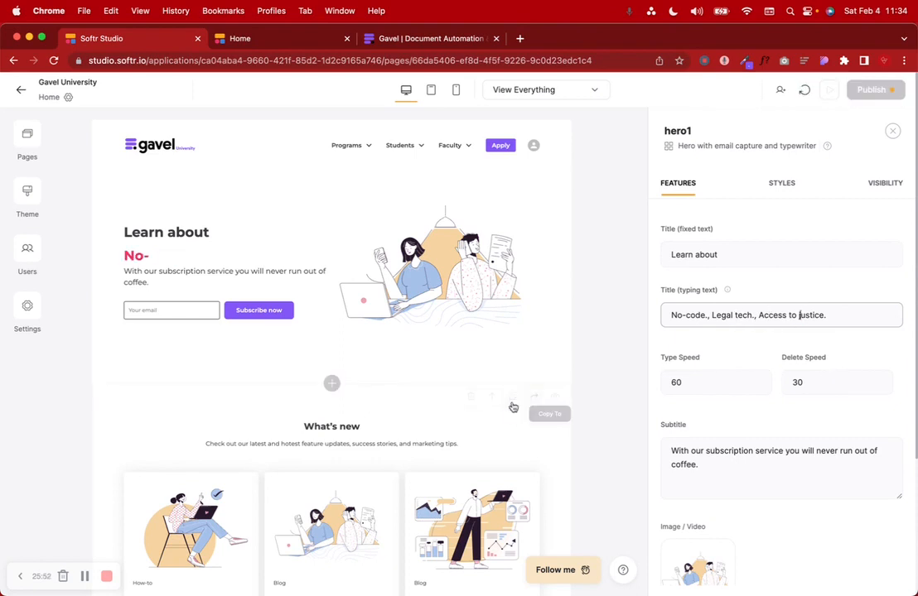
left_click(84, 576)
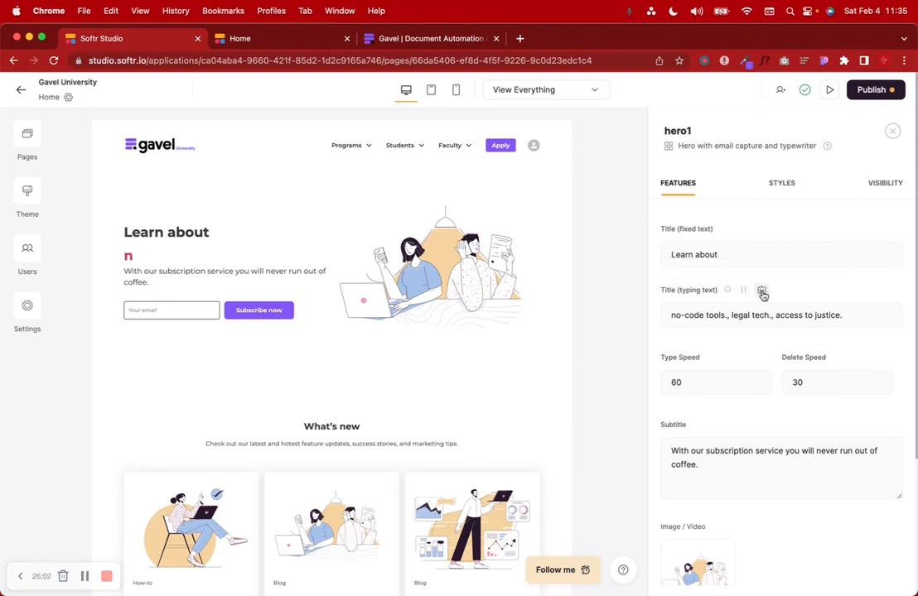
Step: Set the typewriter text color to the used purple #8256F6 and publish the updates
left_click(742, 290)
left_click(687, 258)
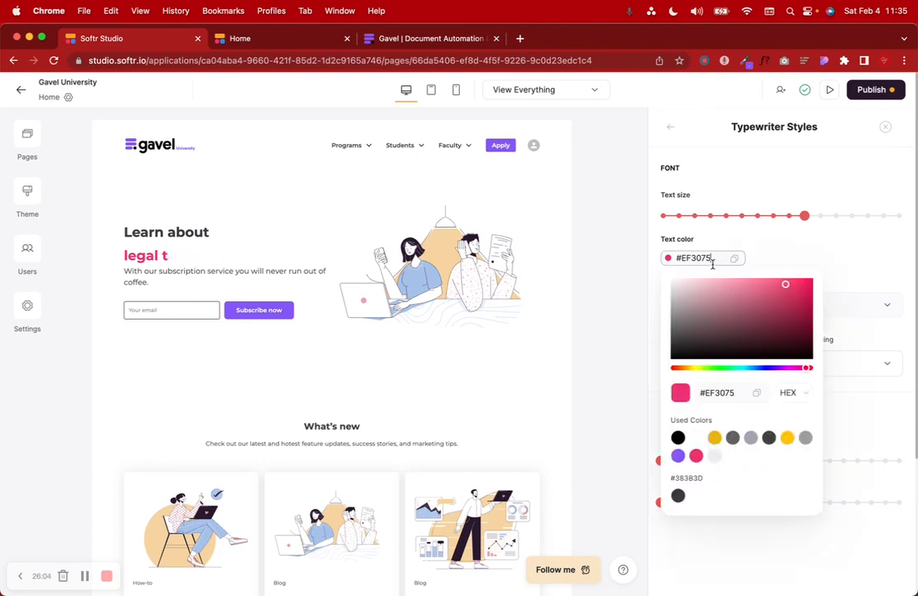
left_click(678, 456)
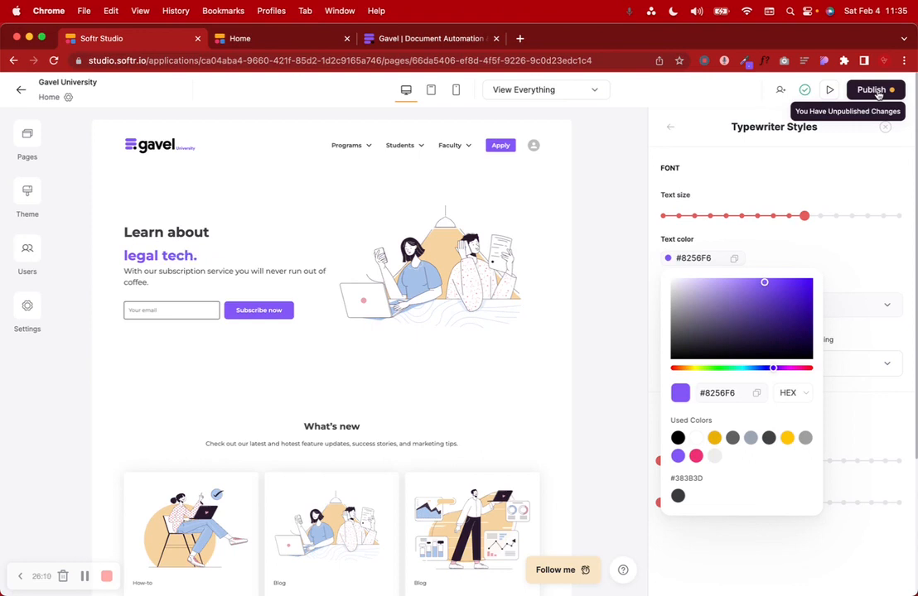
left_click(873, 90)
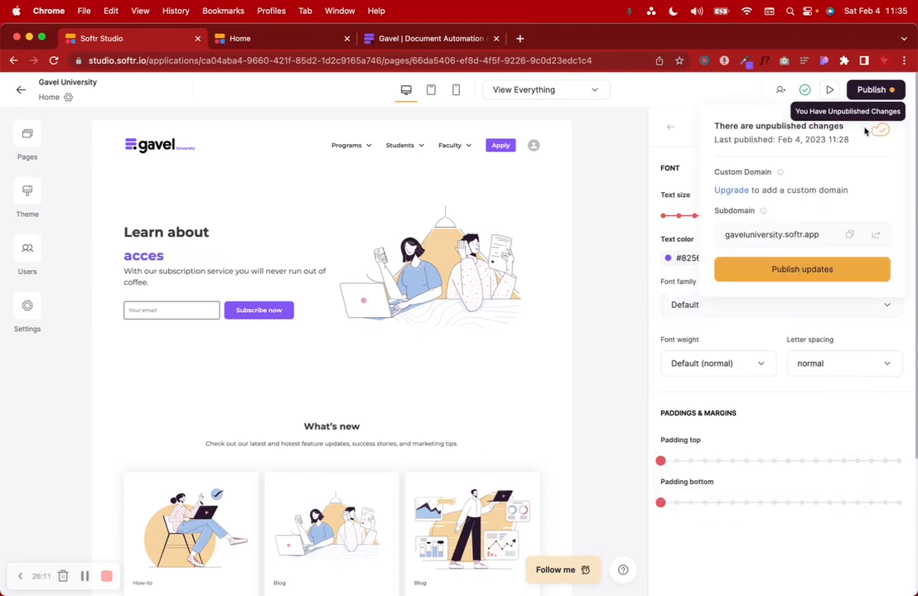
left_click(801, 269)
Step: Turn on the fixed header option for the home page's header block
left_click(278, 149)
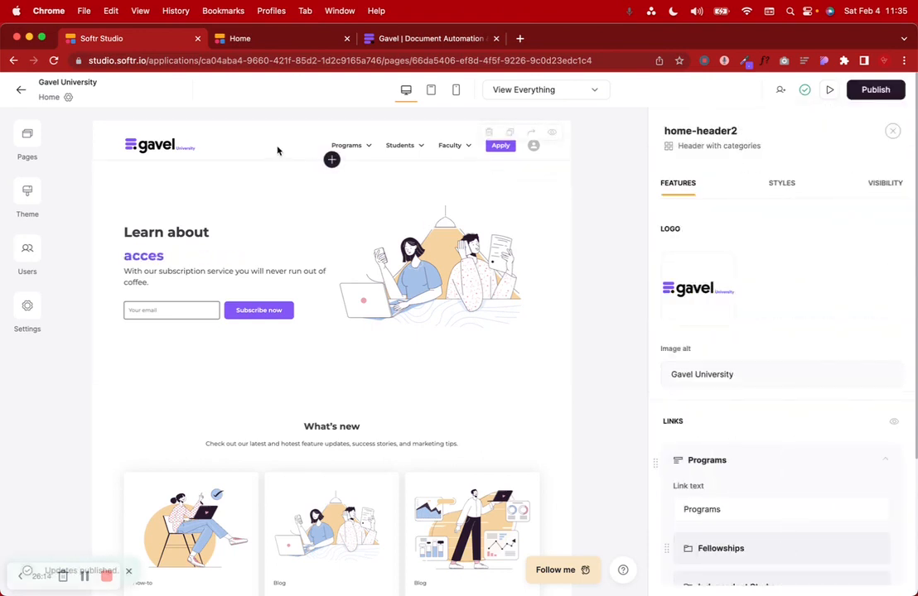
scroll(822, 263, "down", 10)
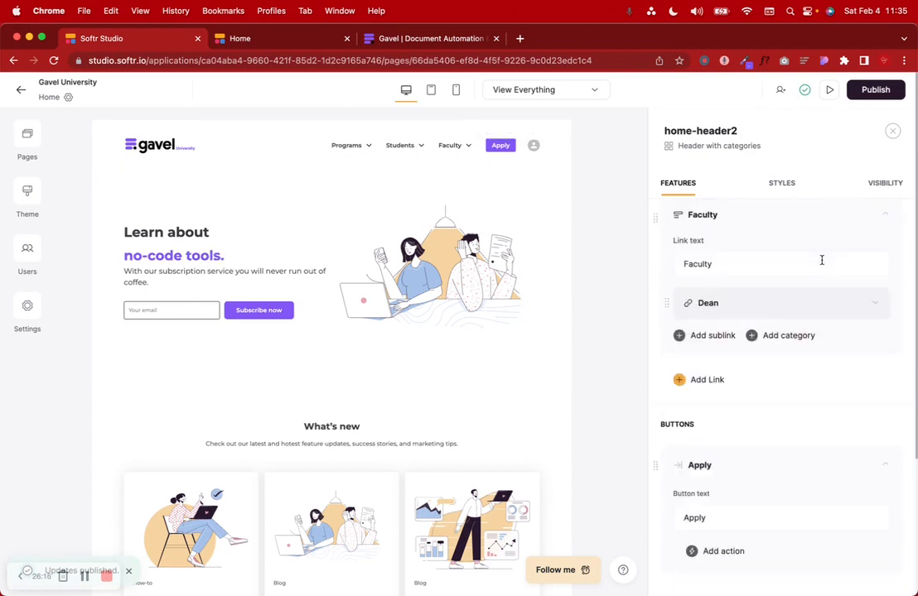
scroll(821, 263, "down", 5)
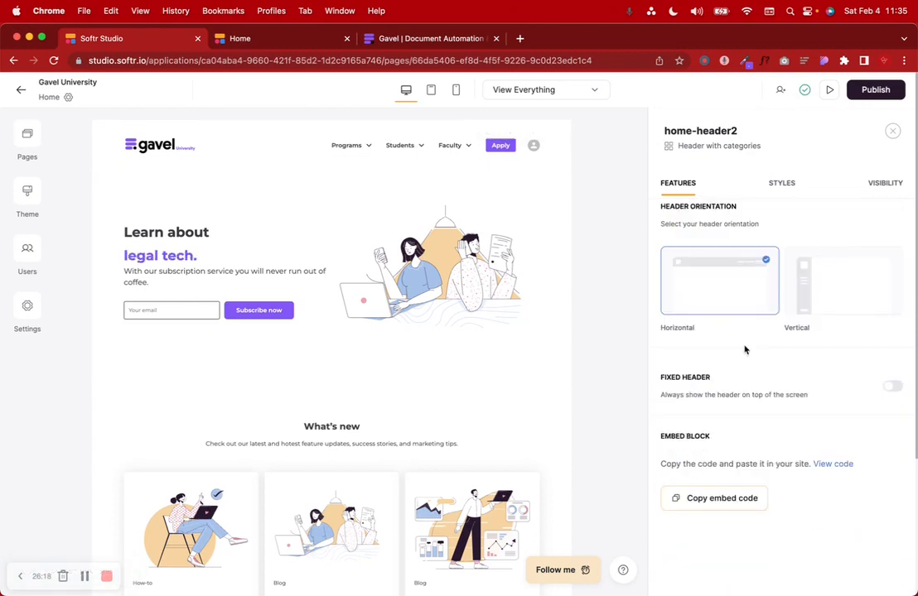
left_click(892, 391)
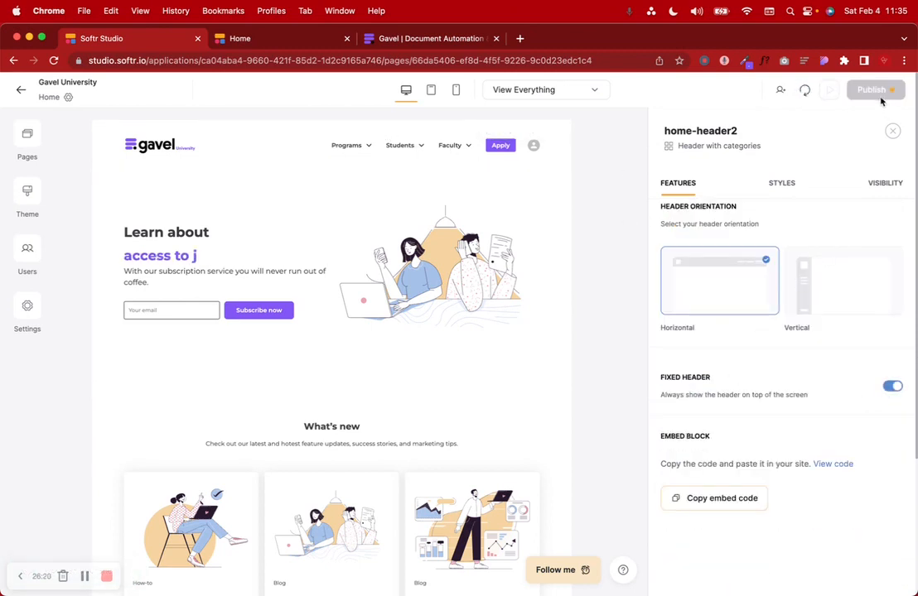
Step: Add a solid bottom border to the header block in purple #8256F6 with an amount of 1
left_click(784, 185)
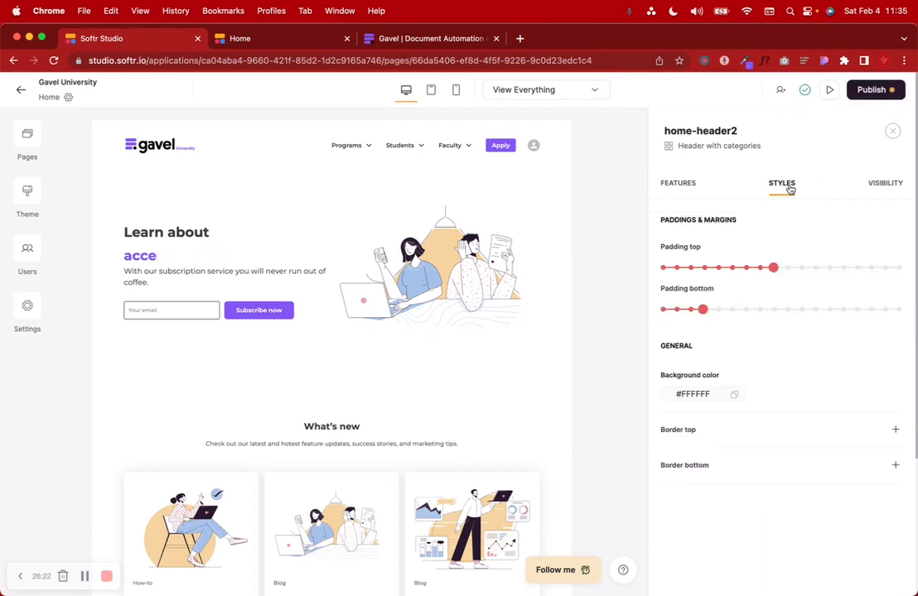
left_click(895, 469)
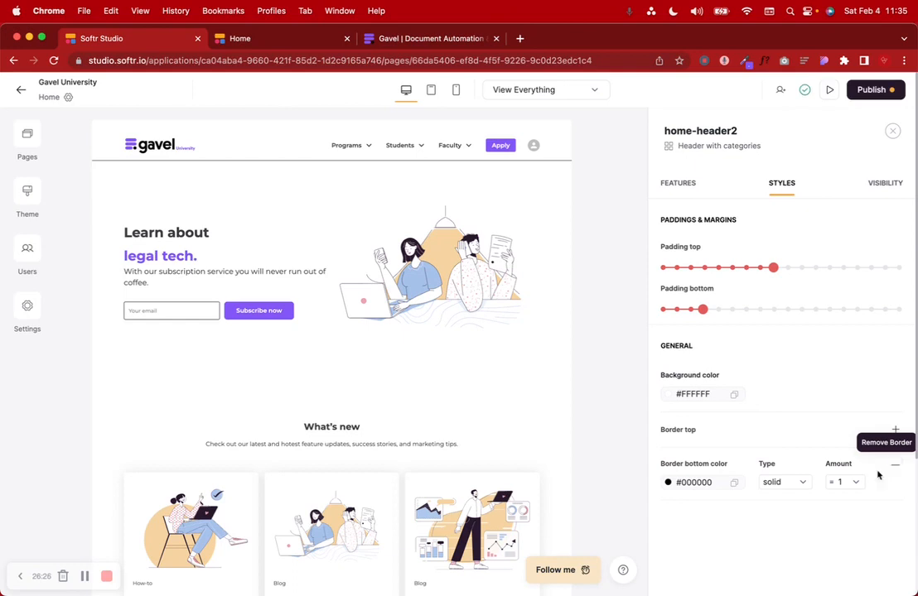
left_click(705, 482)
left_click(751, 457)
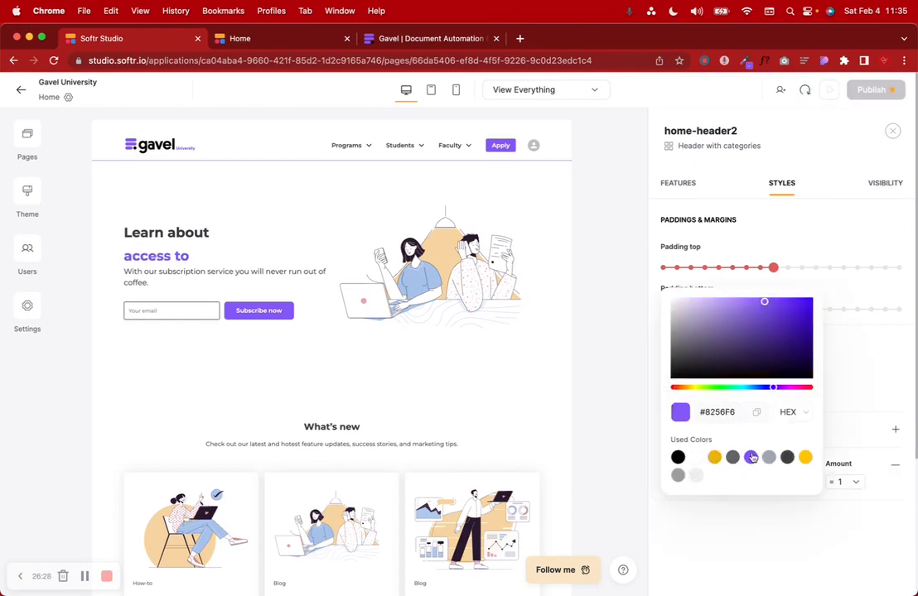
left_click(837, 412)
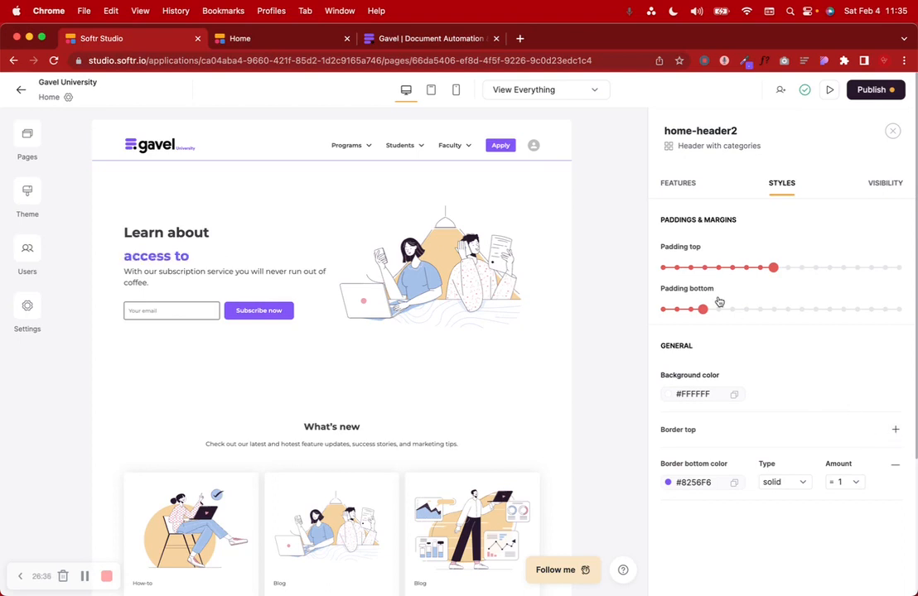
Step: Set the header block's top and bottom padding to XS and publish the updates
left_click(771, 311)
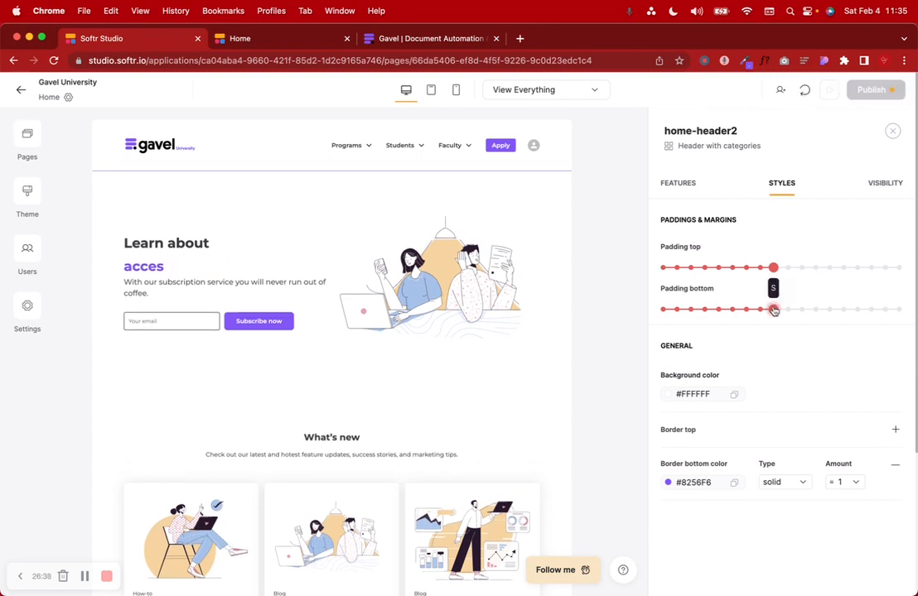
left_click(759, 309)
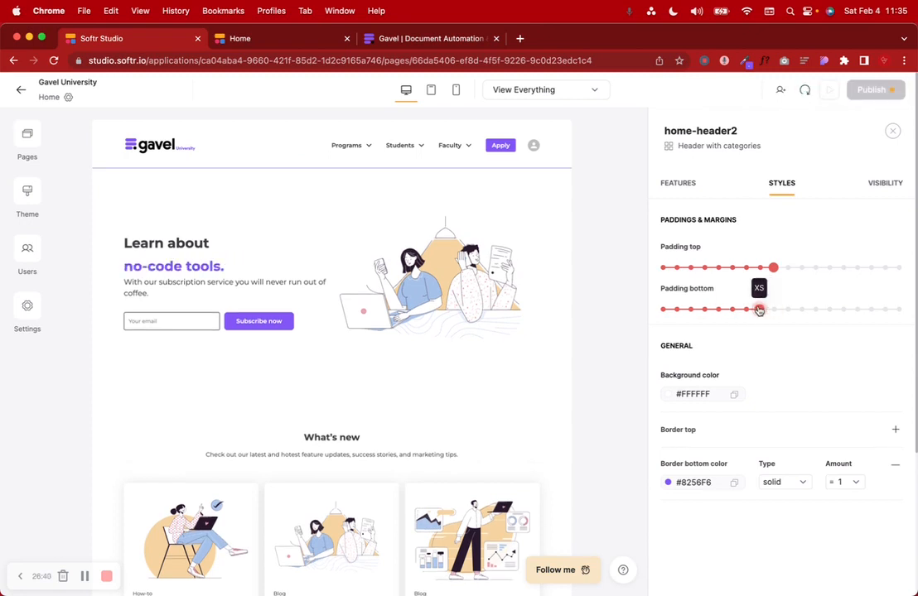
left_click(759, 267)
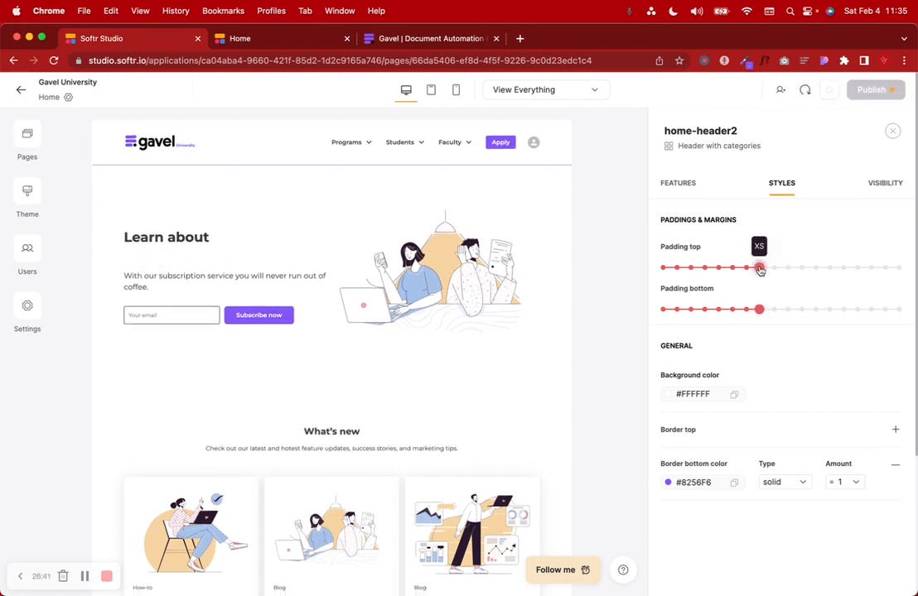
left_click(871, 89)
left_click(798, 272)
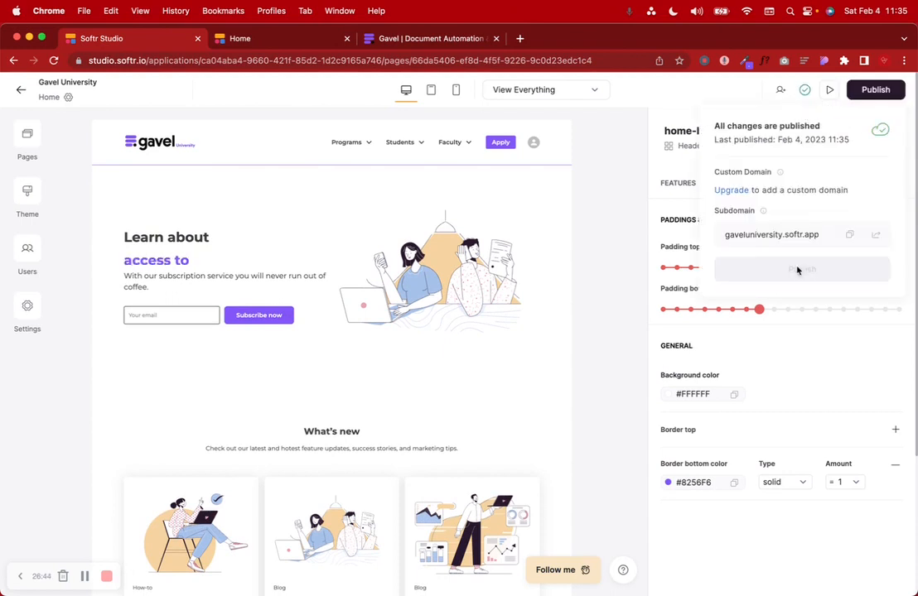
Step: Reload the live Gavel University home page and examine the fixed header along the whole page down to the footer
left_click(265, 42)
key("super+r")
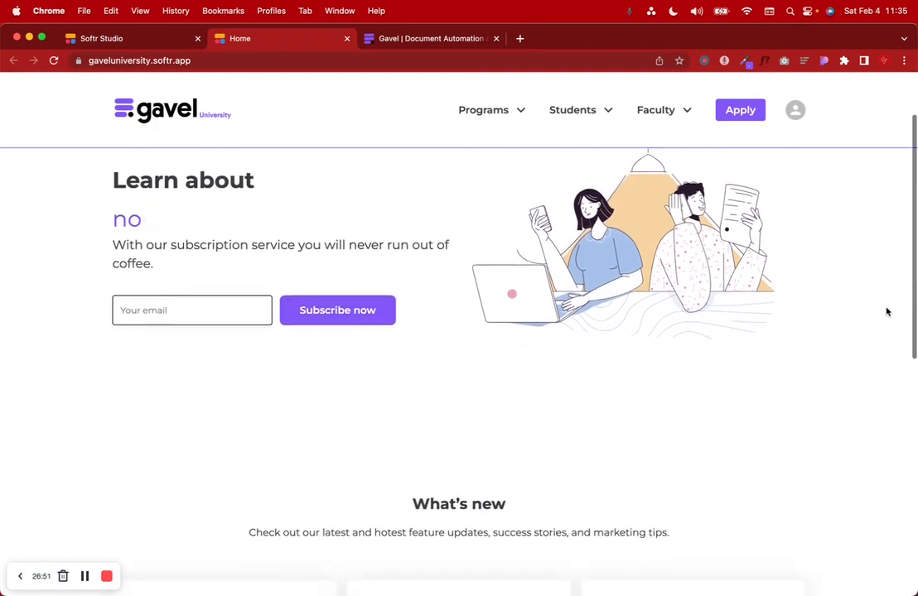
scroll(886, 311, "down", 10)
scroll(886, 311, "up", 10)
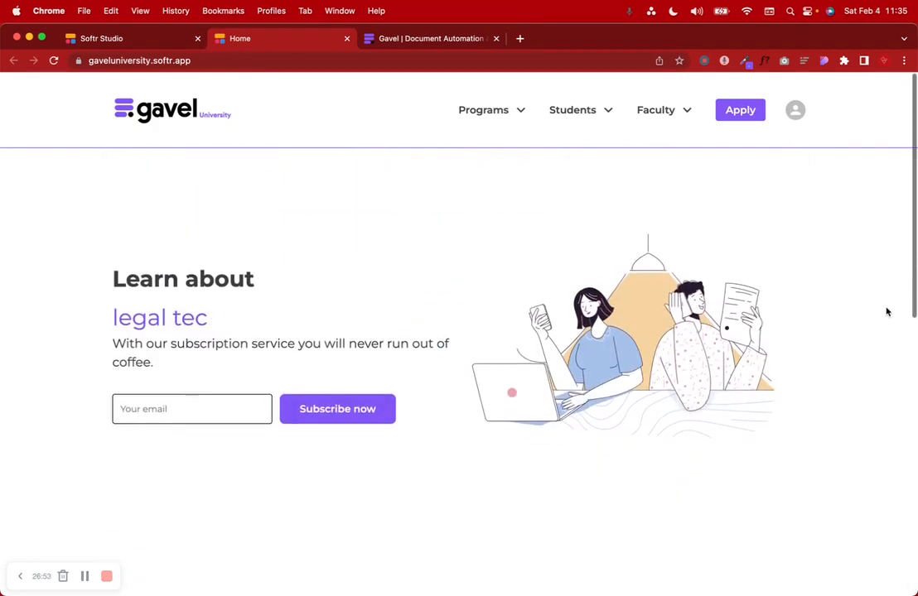
scroll(366, 320, "down", 10)
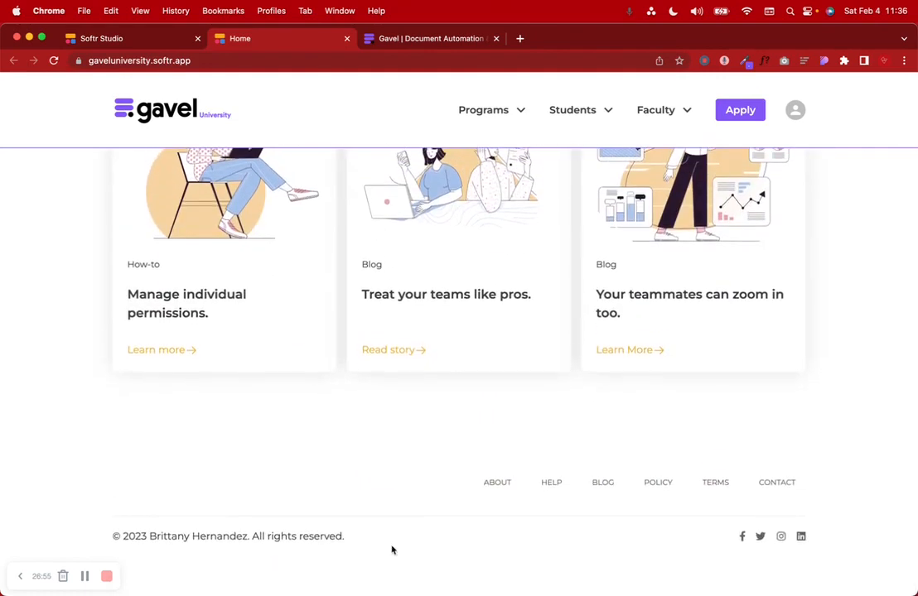
scroll(193, 239, "up", 8)
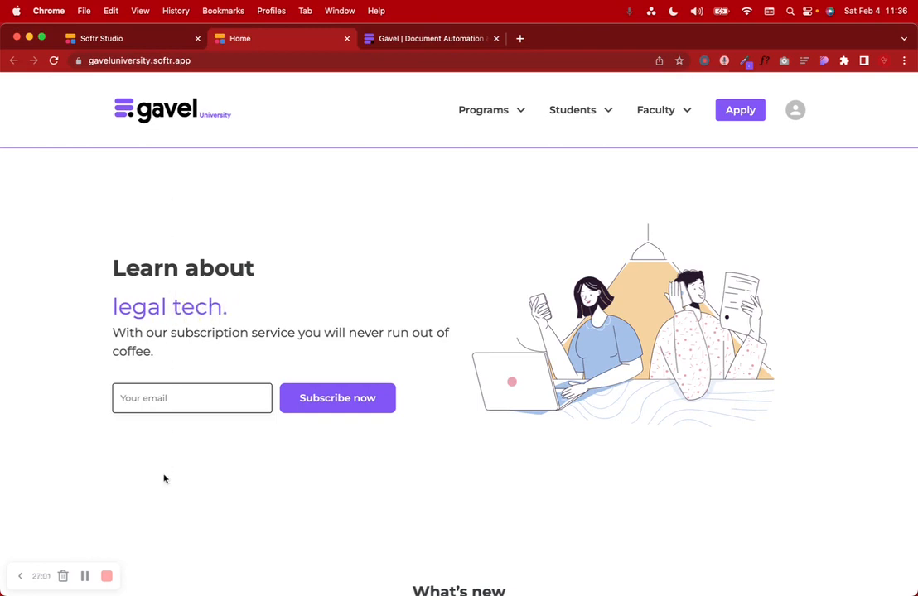
Step: Set the font weight of the hero block's typewriter text to semibold in Softr Studio
left_click(144, 36)
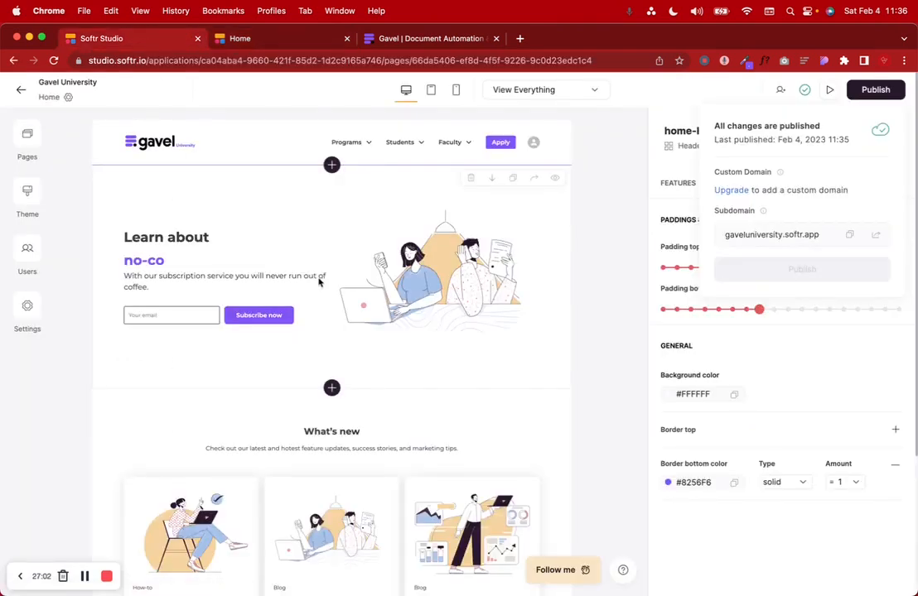
left_click(319, 282)
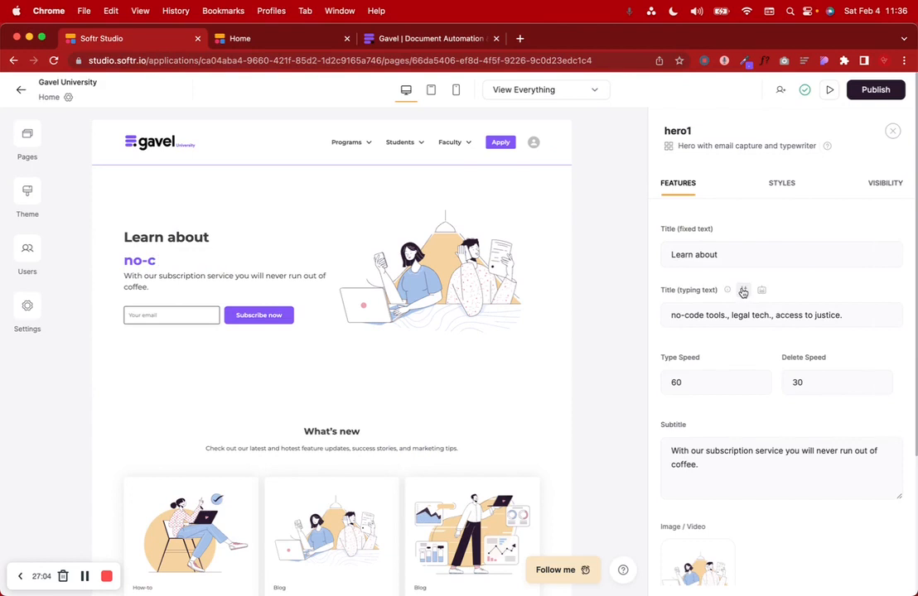
left_click(743, 291)
left_click(710, 364)
scroll(724, 454, "down", 3)
left_click(716, 463)
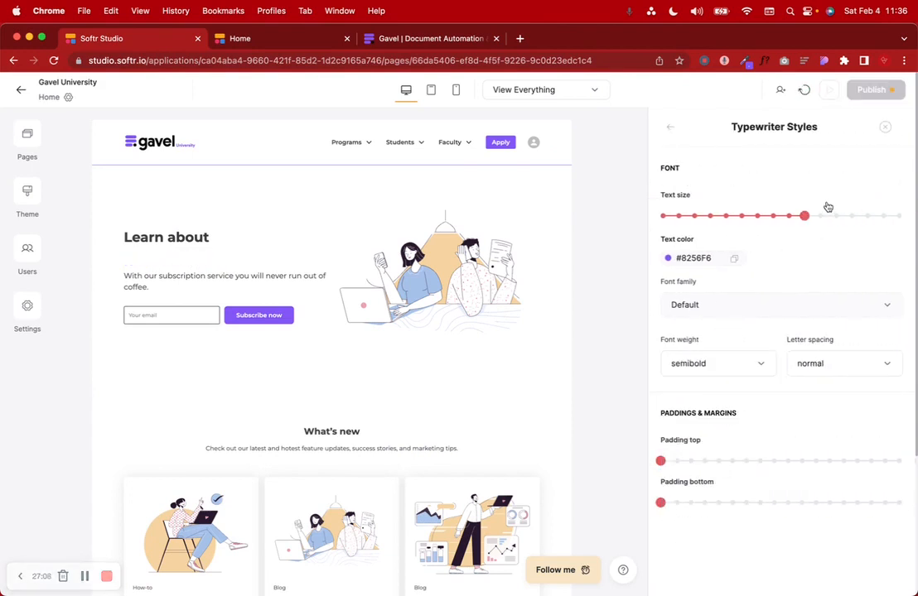
Step: Publish the typewriter font change and reload the live home page to check it
left_click(866, 91)
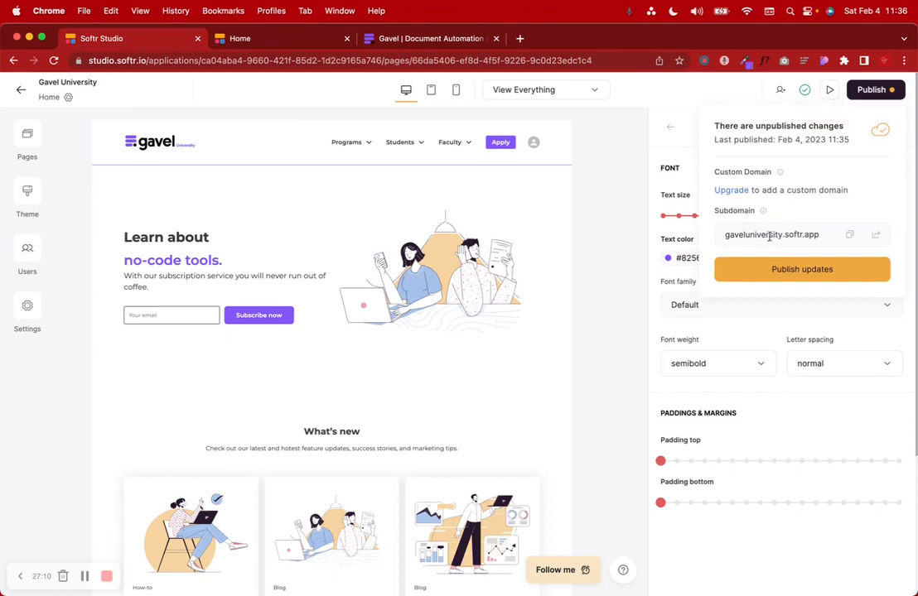
left_click(758, 265)
left_click(303, 39)
left_click(53, 60)
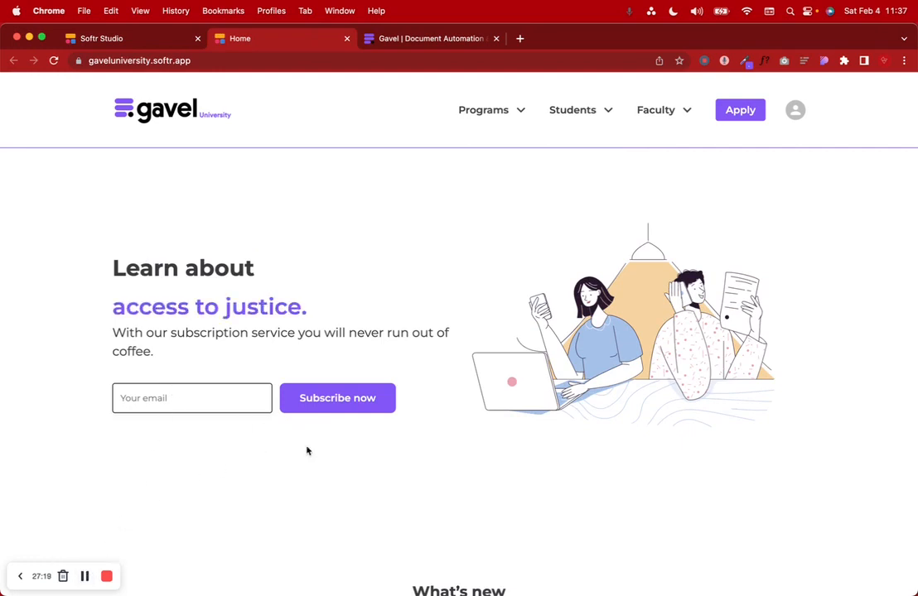
Step: Return from the typewriter styles in Softr Studio to the hero block's features and open its subtitle for editing
left_click(150, 39)
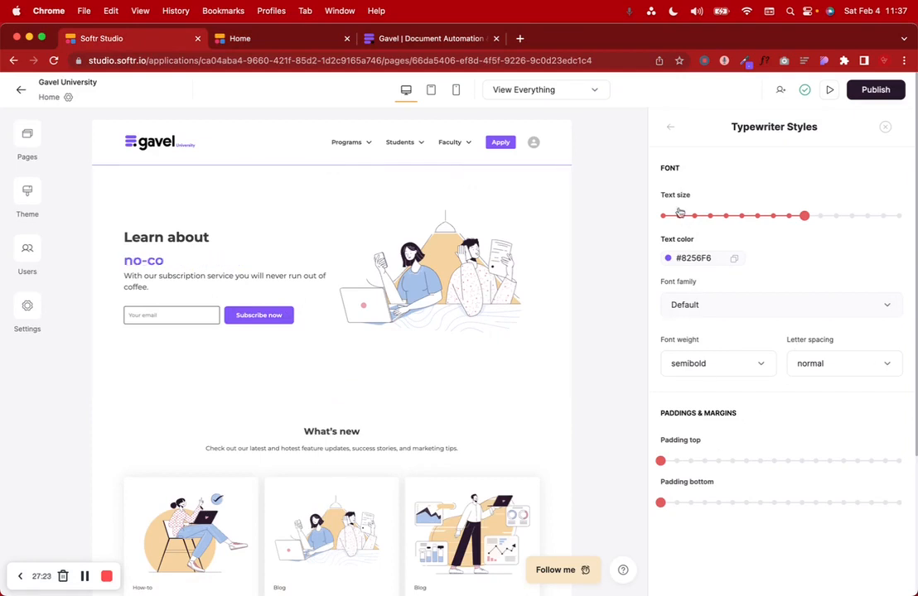
left_click(671, 128)
scroll(709, 424, "down", 1)
left_click(702, 374)
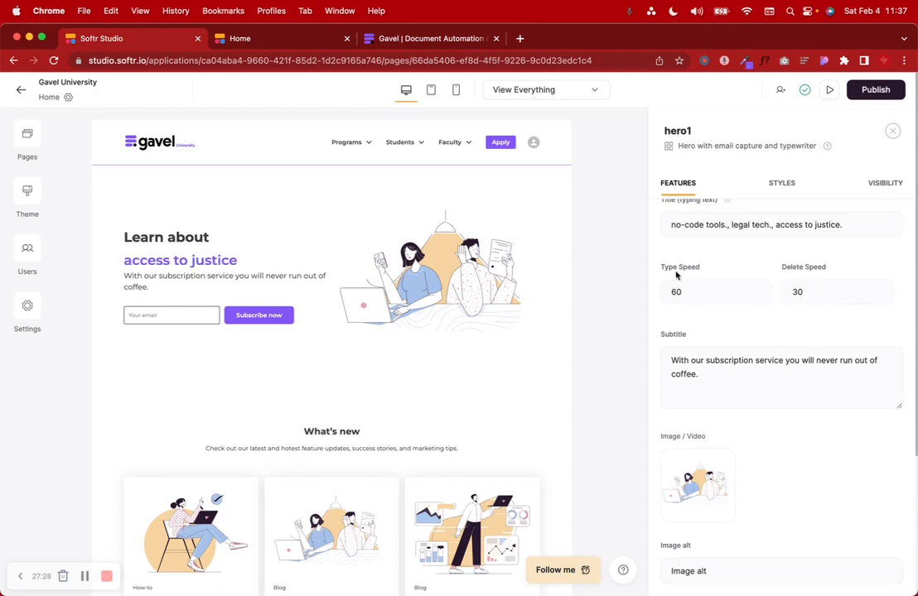
left_click_drag(719, 375, 668, 354)
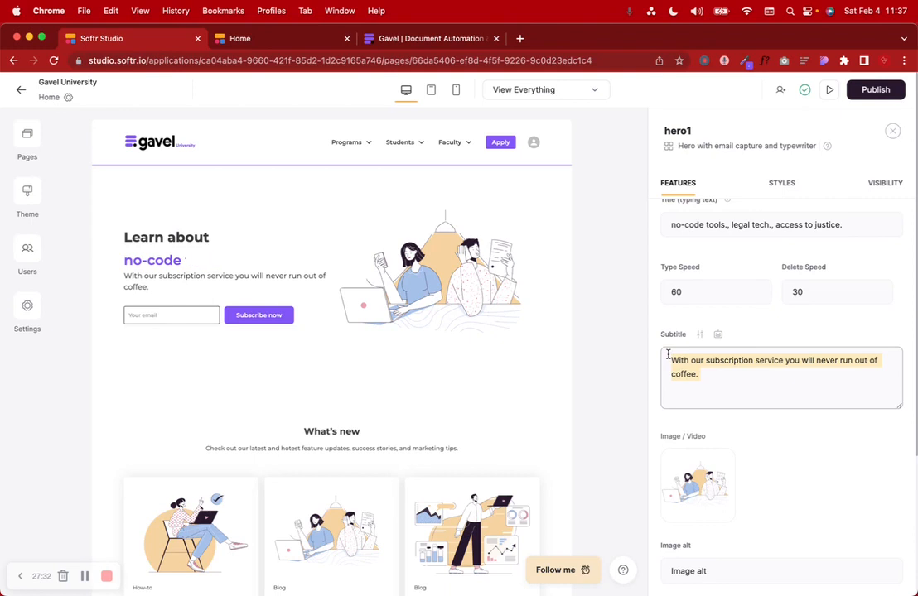
type("Become a")
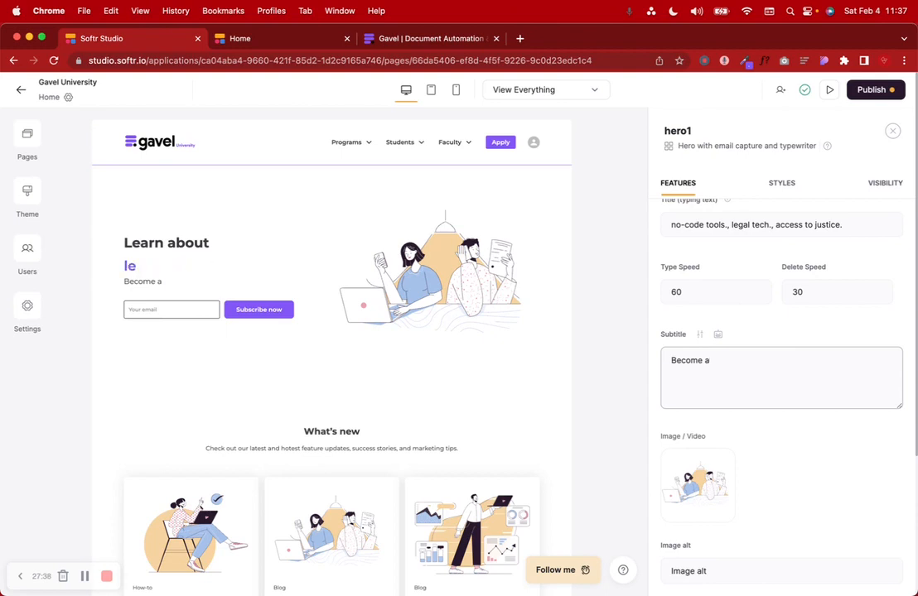
left_click(84, 576)
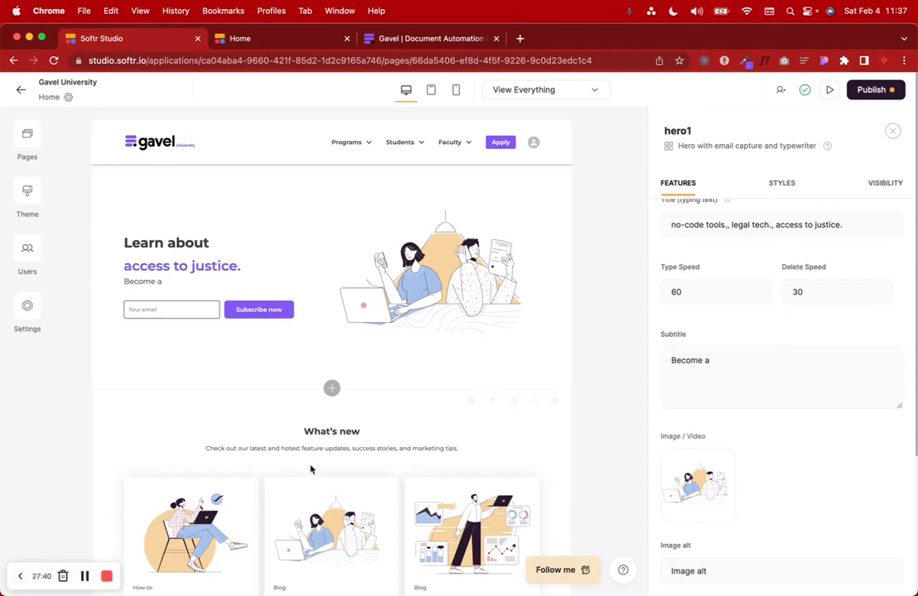
Step: Replace the hero's subtitle with "Hone your skills and build your tech empire using no-code tools like Gavel."
left_click(728, 365)
key("super+a")
type("Hon")
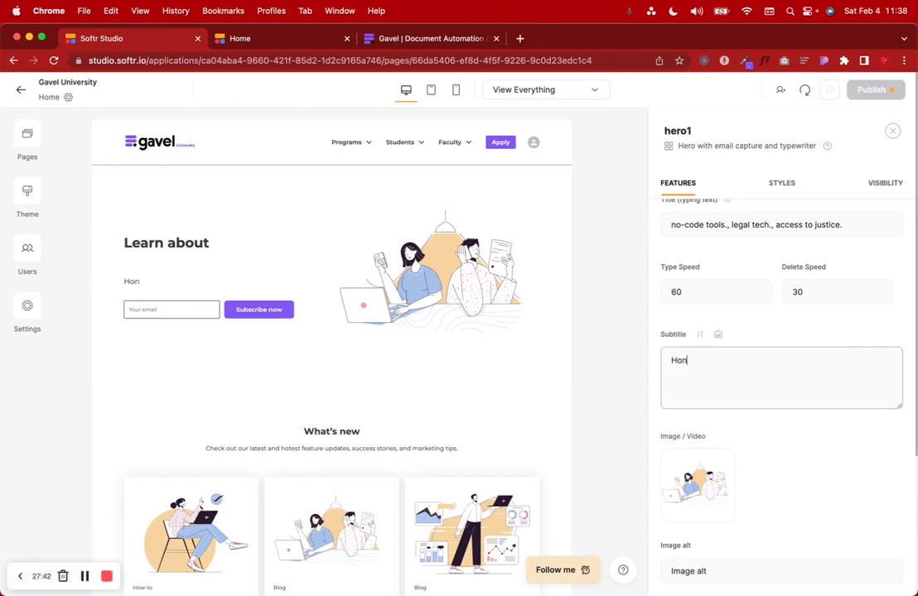
type("e your skille")
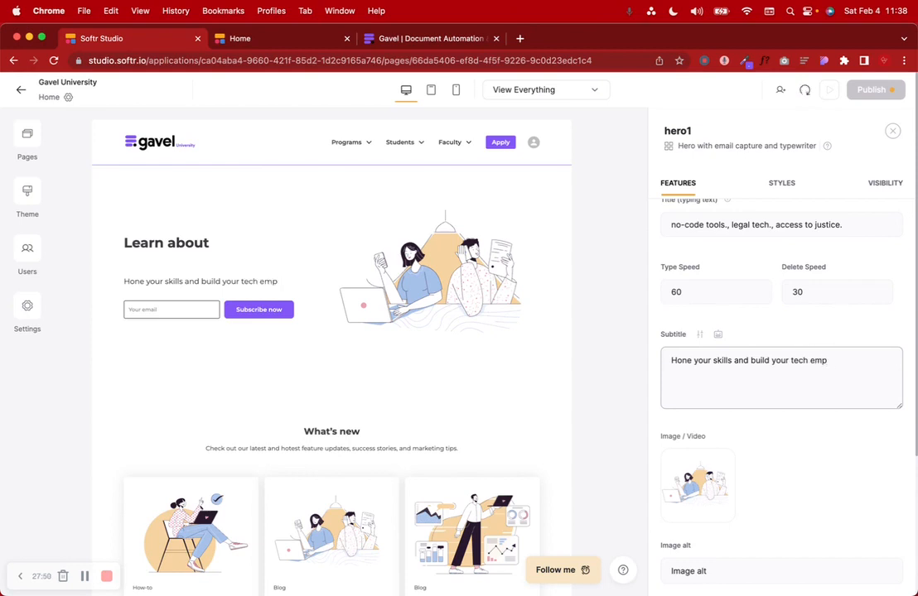
type("using no-code tools like Gavel.")
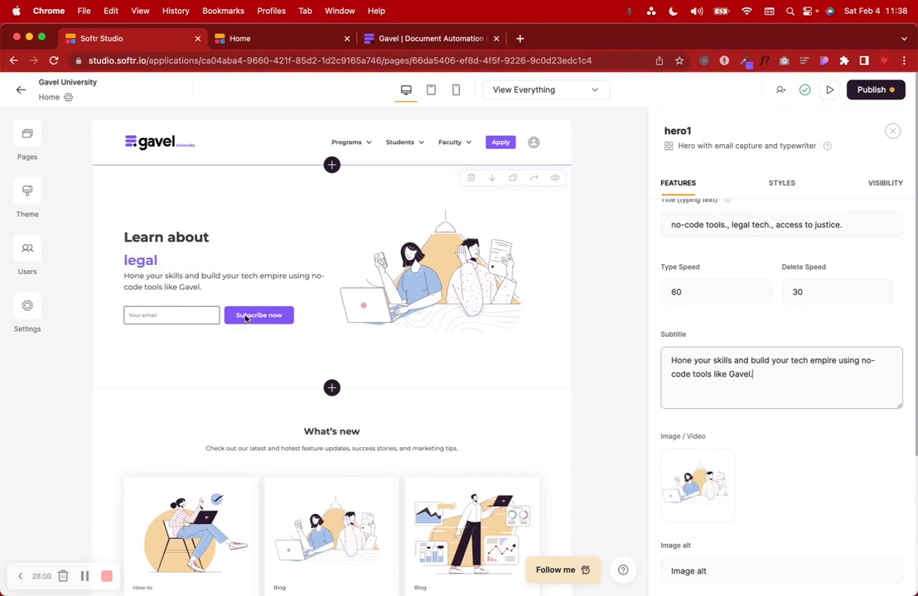
Step: Change the hero's email capture button text to "Get the newsletter" and publish the updates
scroll(731, 477, "down", 3)
scroll(731, 476, "down", 3)
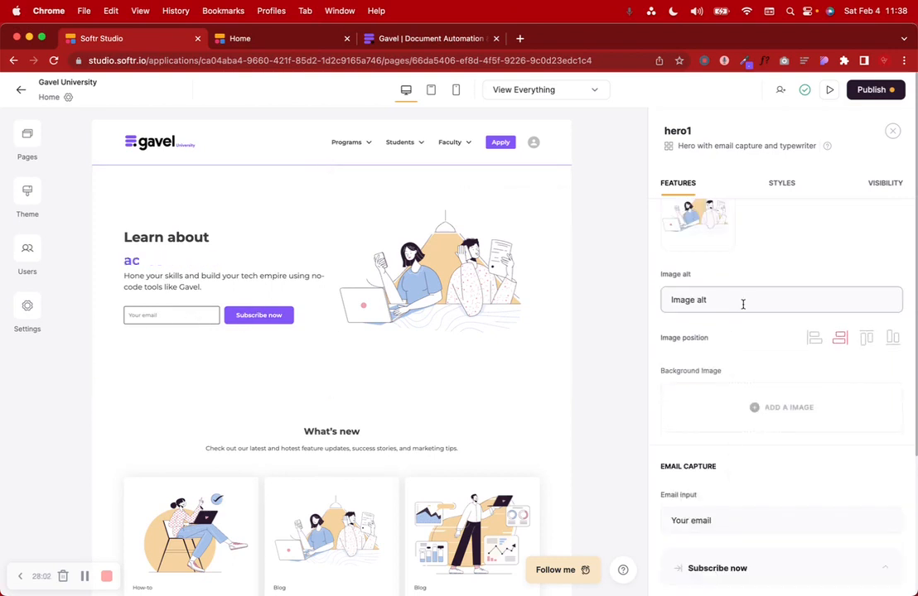
scroll(744, 504, "down", 5)
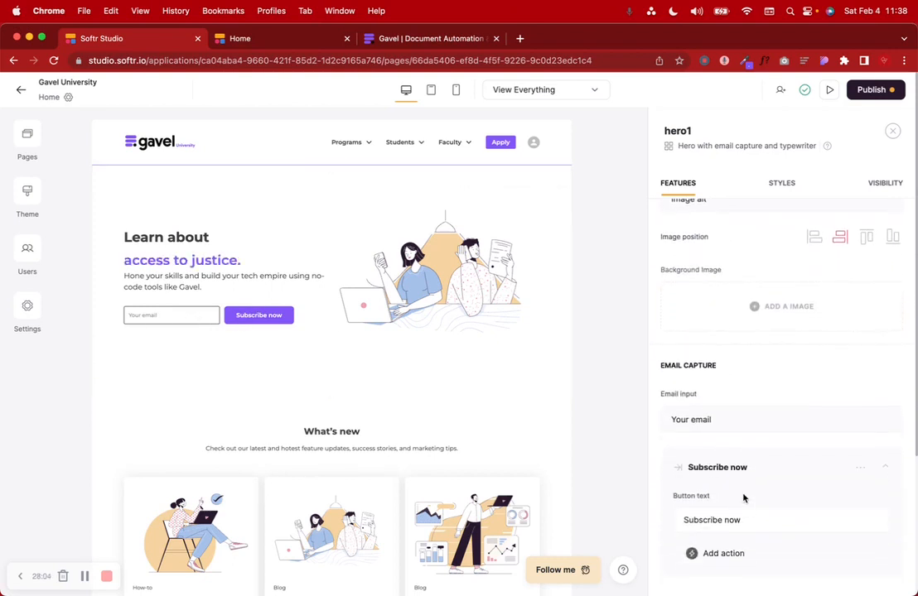
double_click(749, 397)
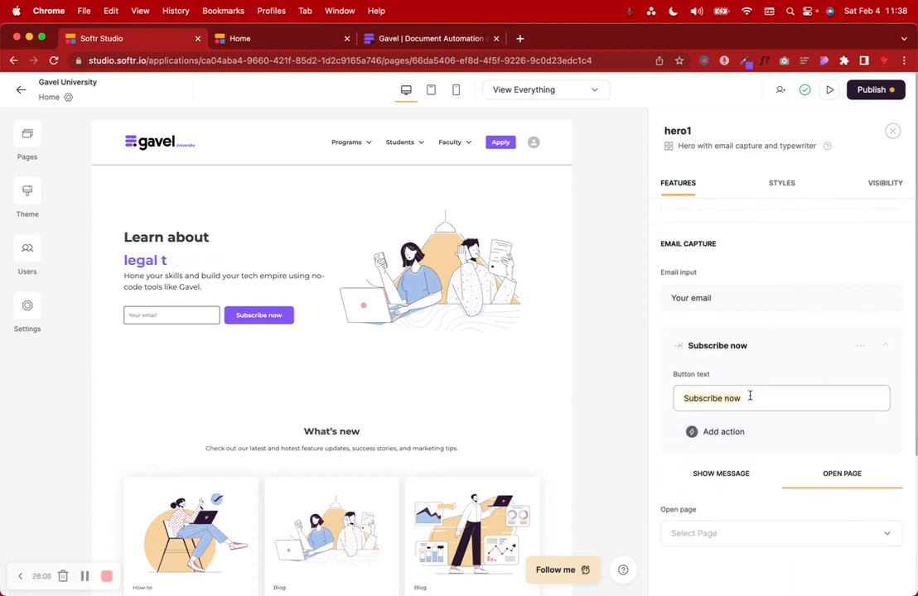
type("Get the ")
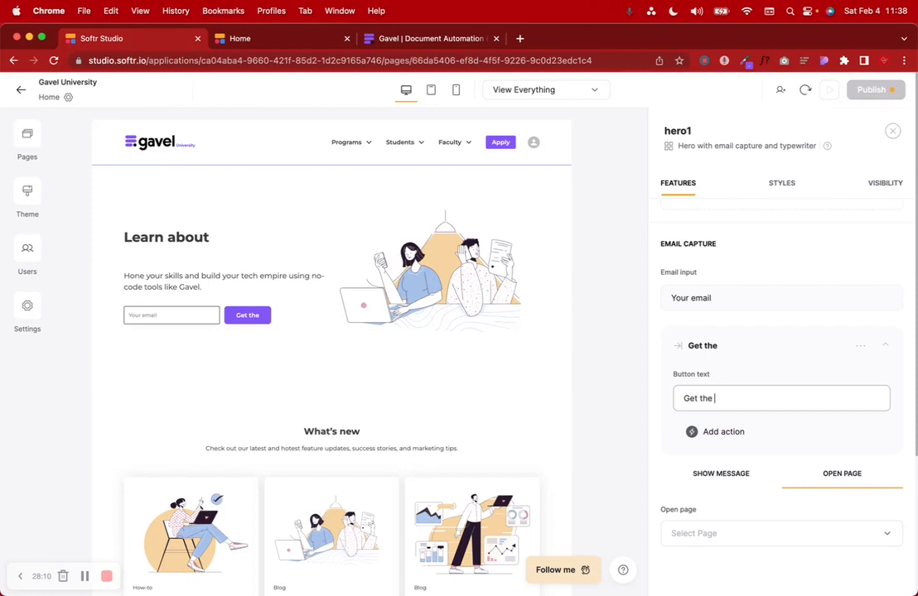
type("newsletter")
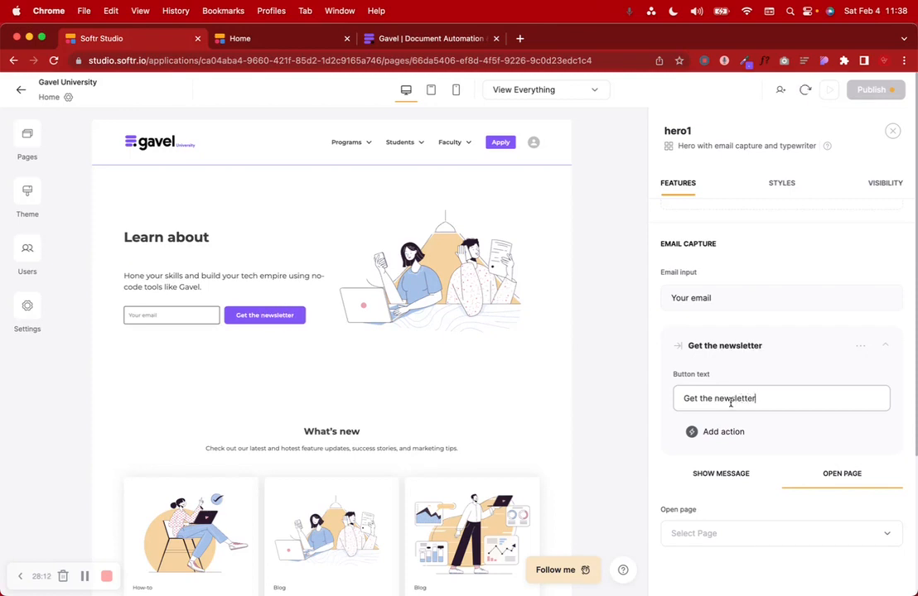
left_click(873, 90)
left_click(798, 278)
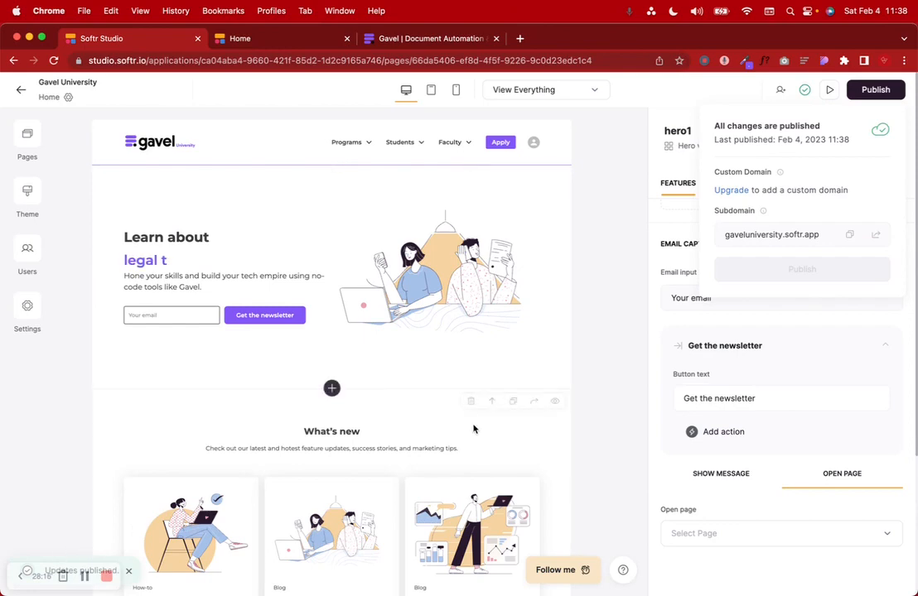
Step: Open the asset library for the hero block's image and browse the available illustrations
scroll(793, 395, "up", 5)
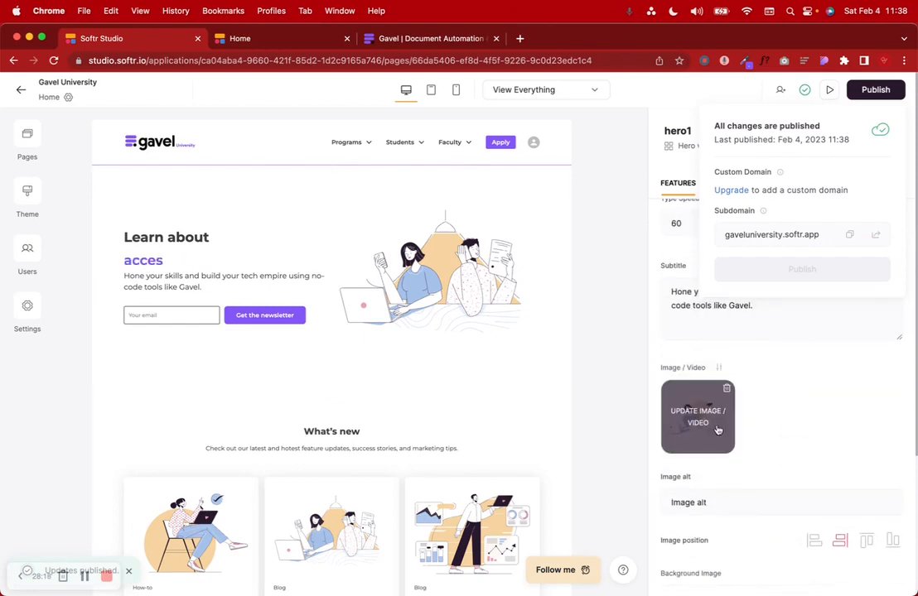
left_click(697, 419)
left_click(287, 196)
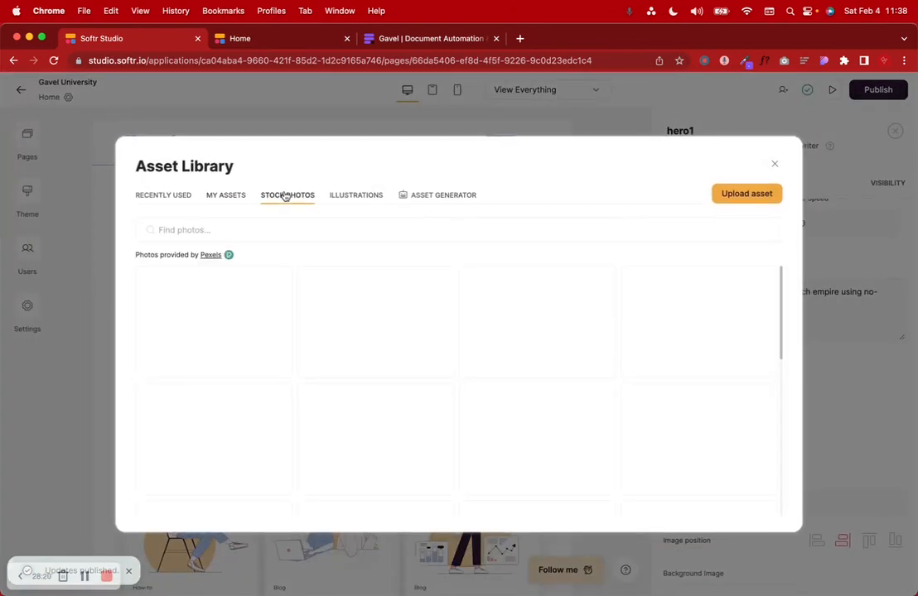
left_click(357, 196)
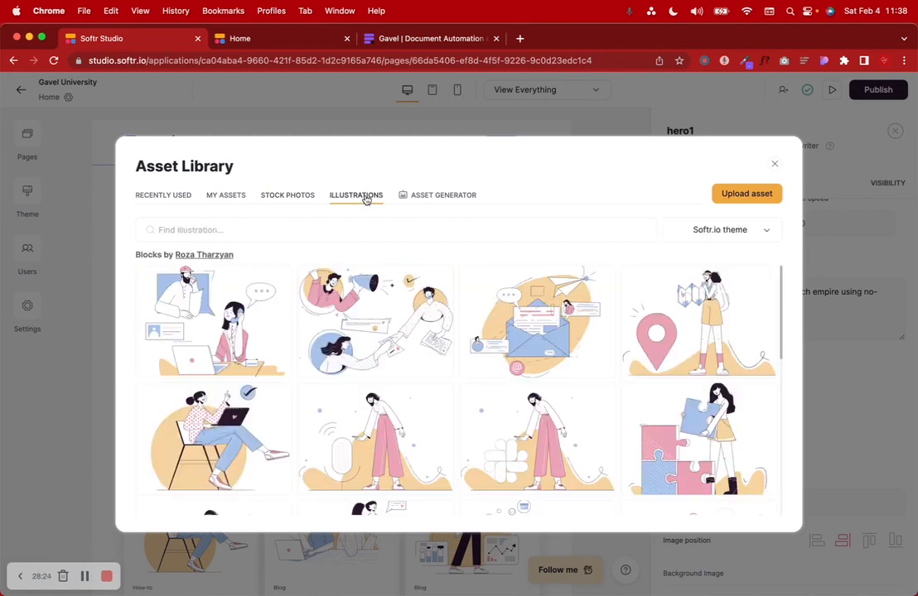
scroll(373, 420, "down", 6)
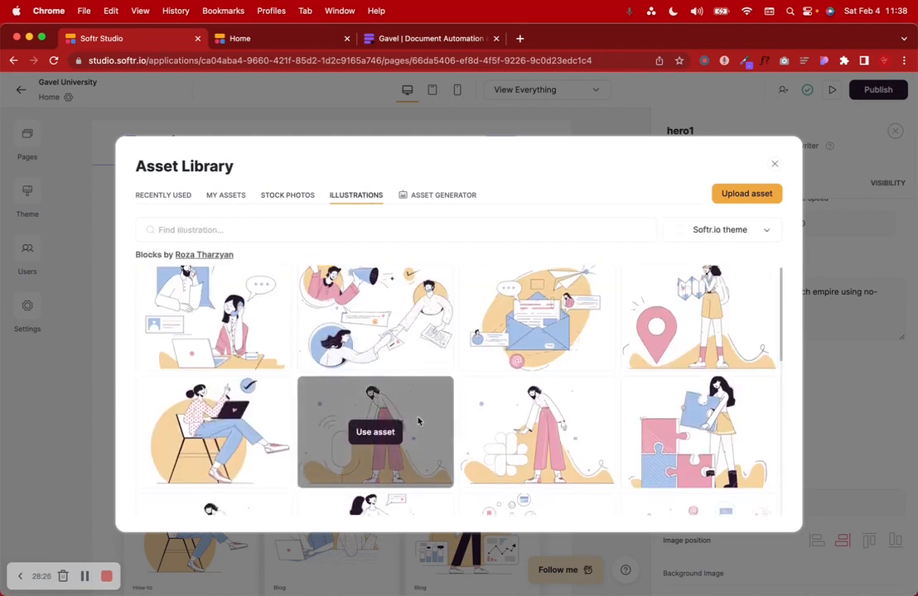
scroll(418, 421, "up", 6)
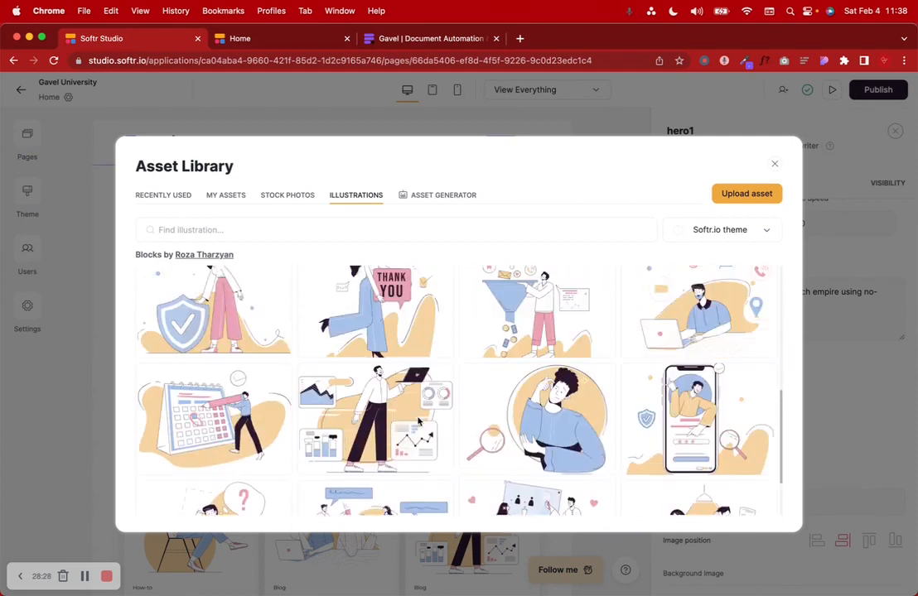
Step: Recolor the library's illustrations with a custom theme color of #8256F6
left_click(731, 229)
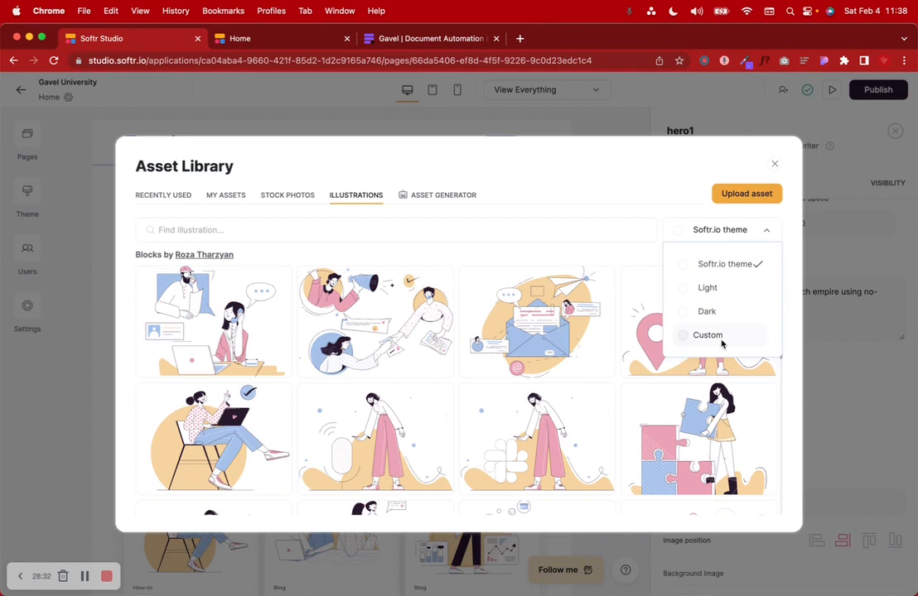
left_click(708, 335)
left_click(741, 379)
left_click(740, 380)
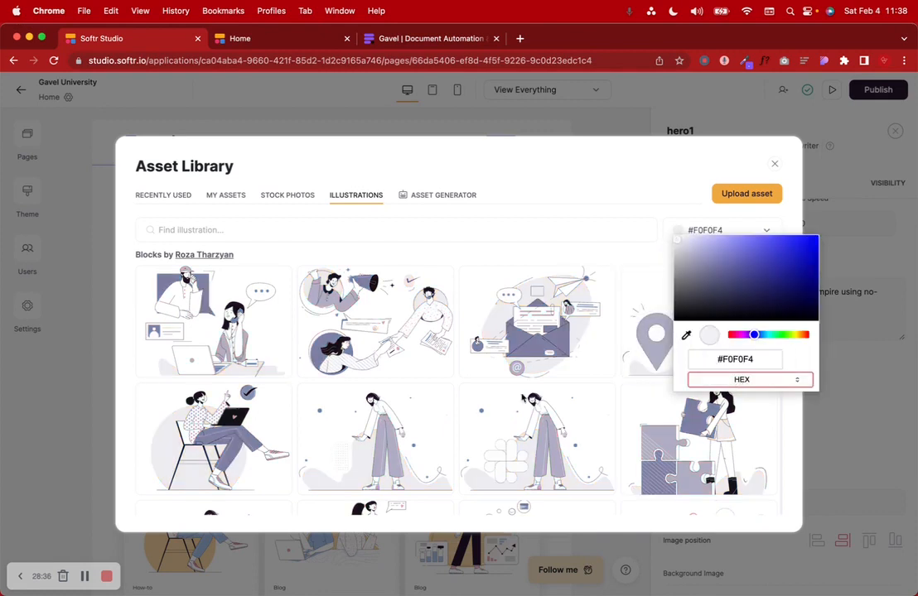
key("Escape")
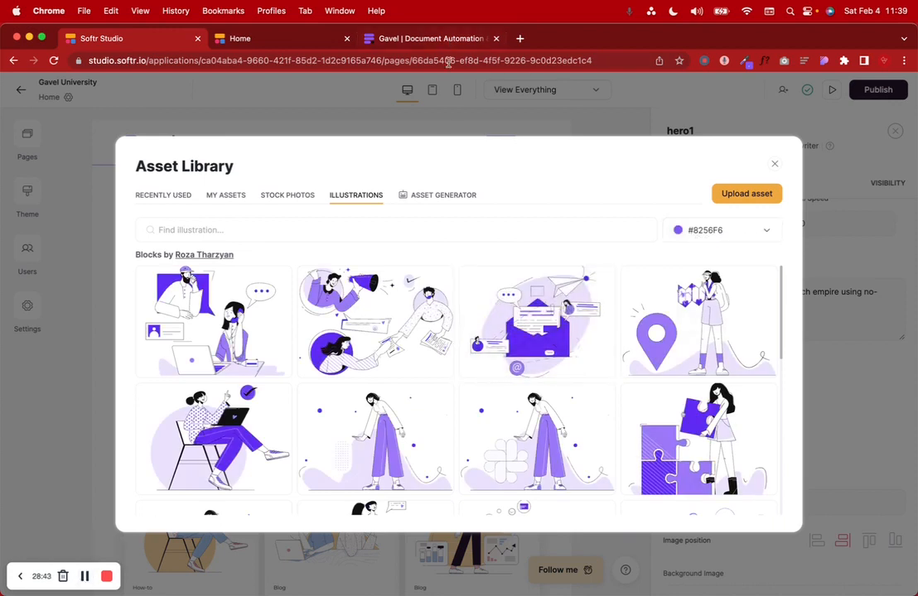
Step: Use the purple illustration of the woman stacking puzzle pieces as the hero block's image
scroll(373, 398, "down", 3)
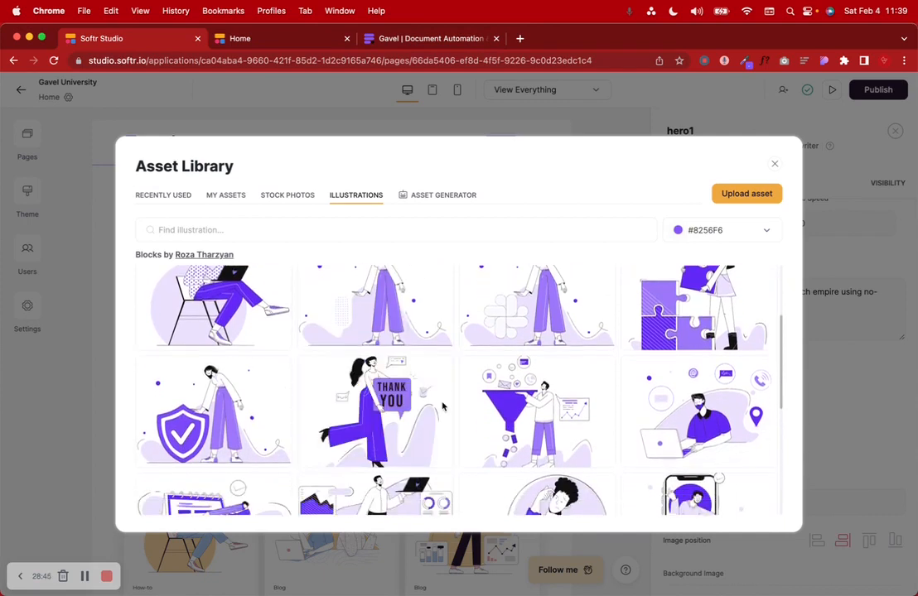
scroll(414, 381, "up", 2)
left_click(699, 370)
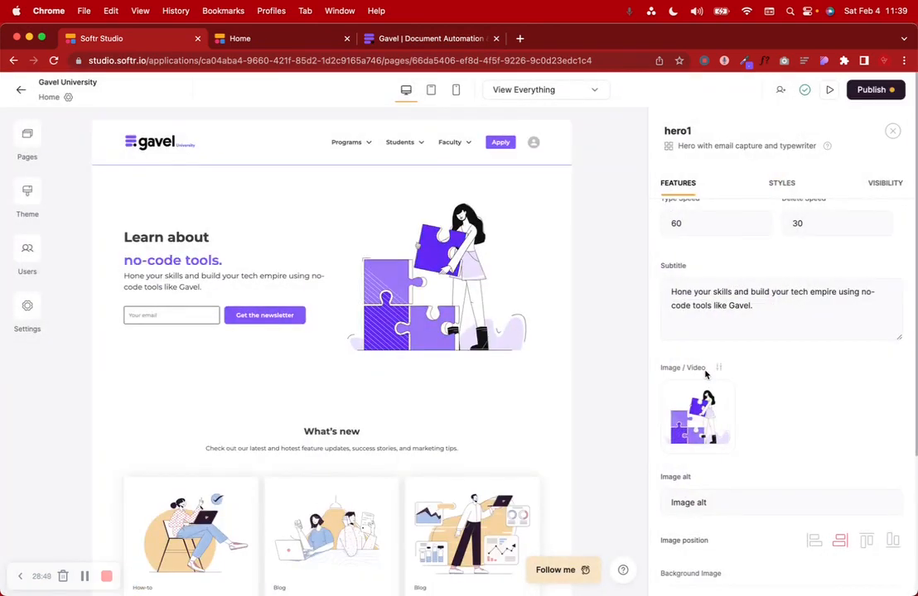
Step: Publish the hero block updates and switch to the live home page
left_click(872, 89)
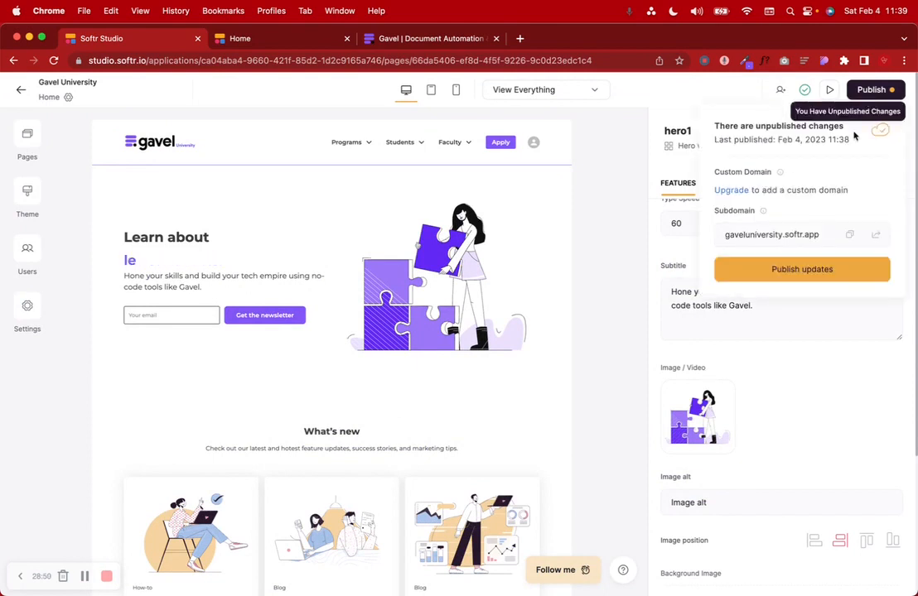
left_click(754, 268)
left_click(249, 40)
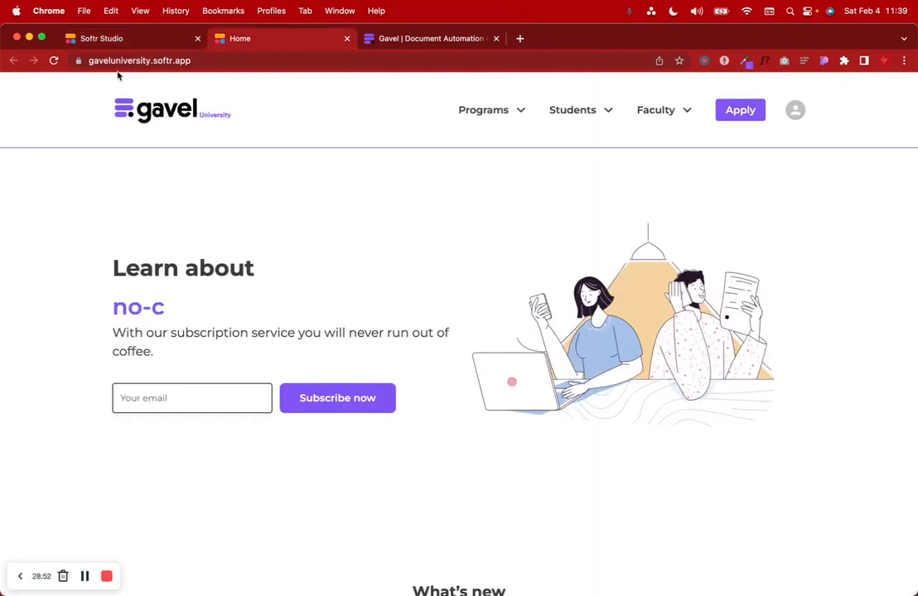
Step: Reload the live home page to check the published hero block, and return to that block's settings in Softr Studio
left_click(53, 61)
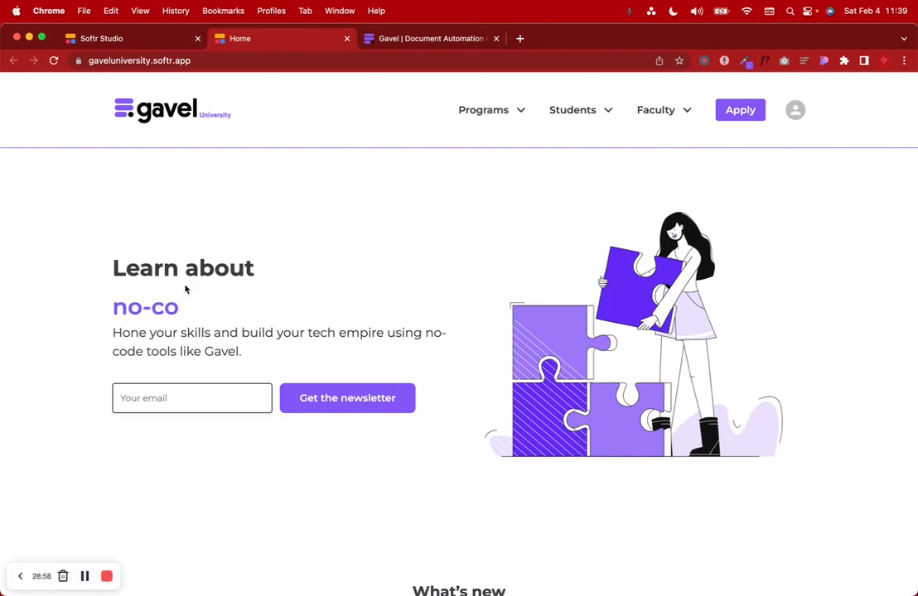
left_click(133, 39)
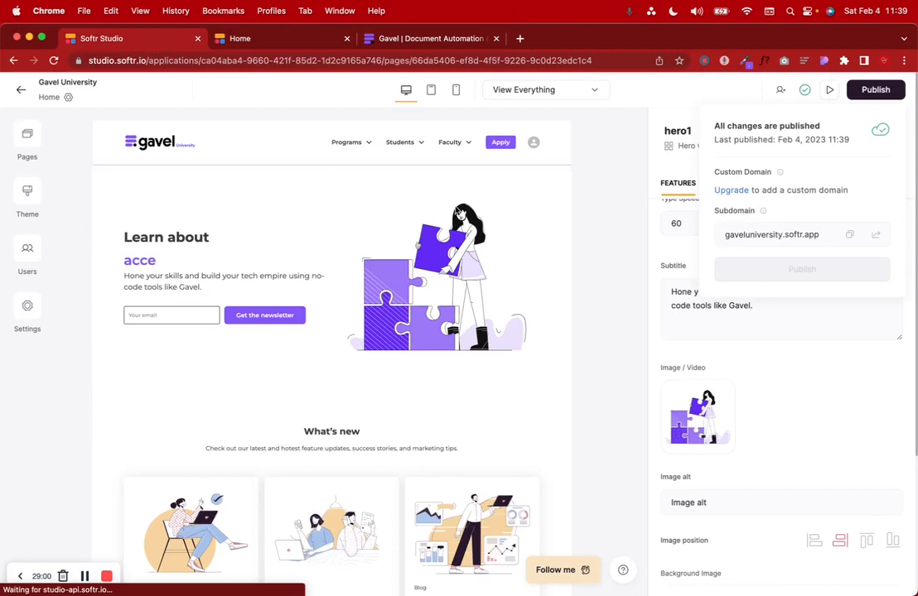
left_click(355, 289)
scroll(750, 284, "up", 2)
scroll(751, 284, "up", 2)
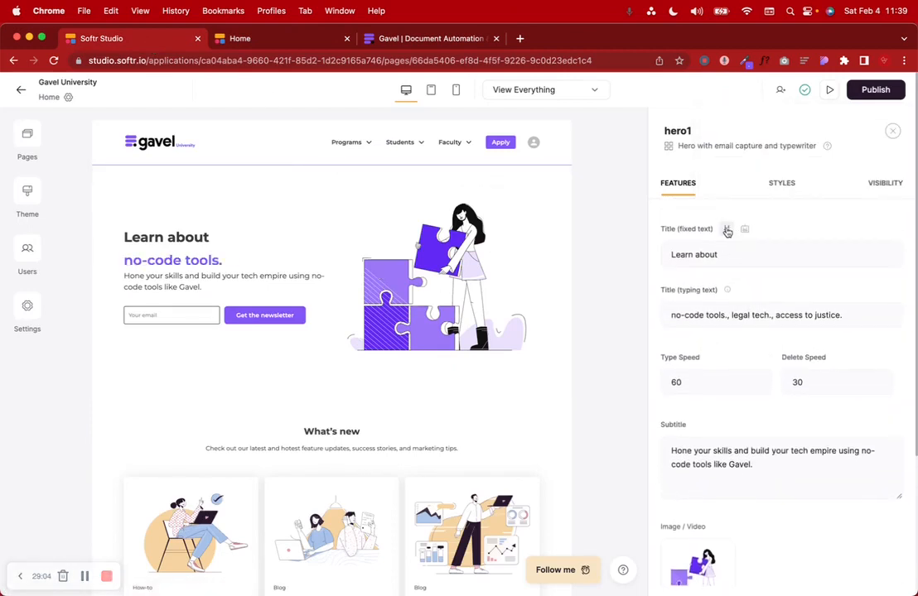
Step: Inspect the style settings of the hero block's fixed title and its typing text
left_click(727, 230)
scroll(737, 315, "down", 2)
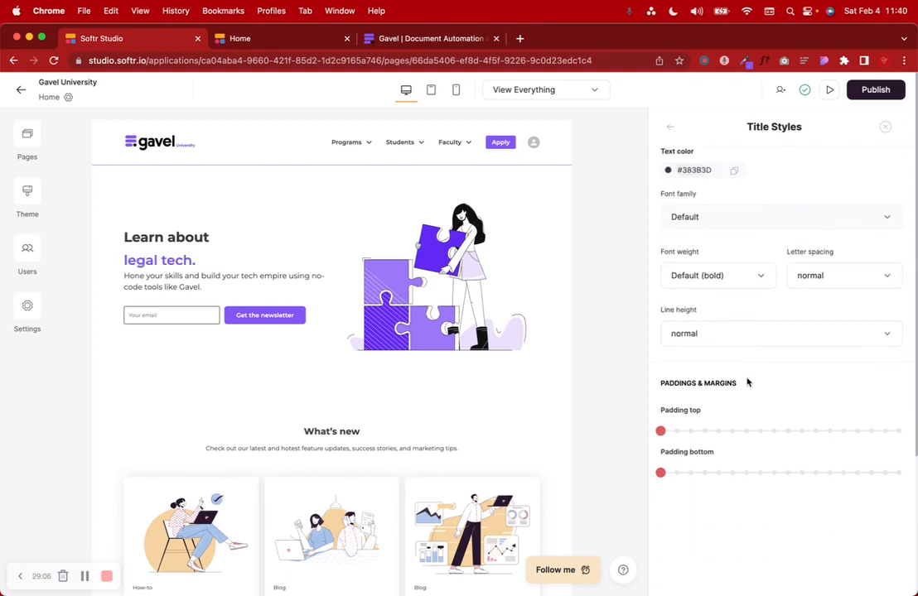
left_click(452, 286)
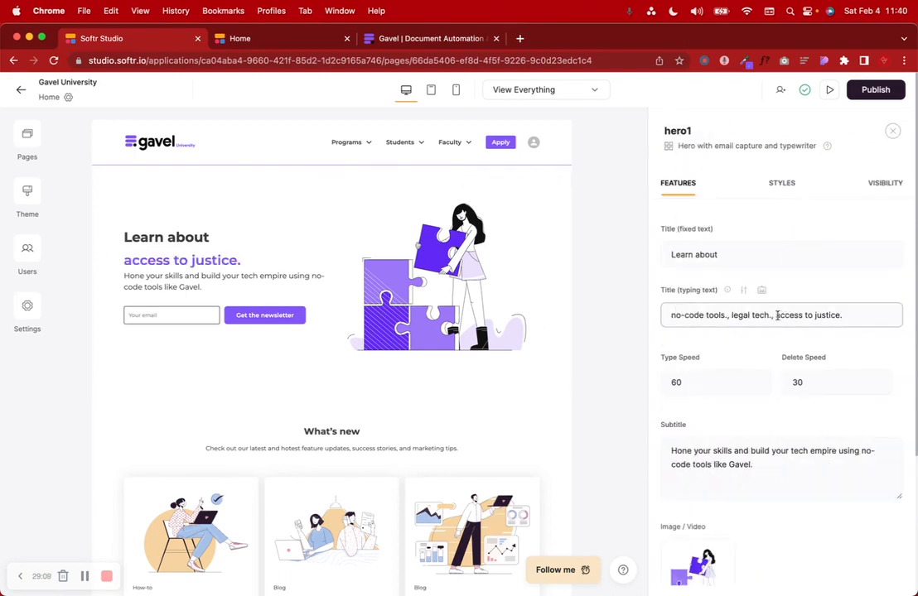
left_click(743, 291)
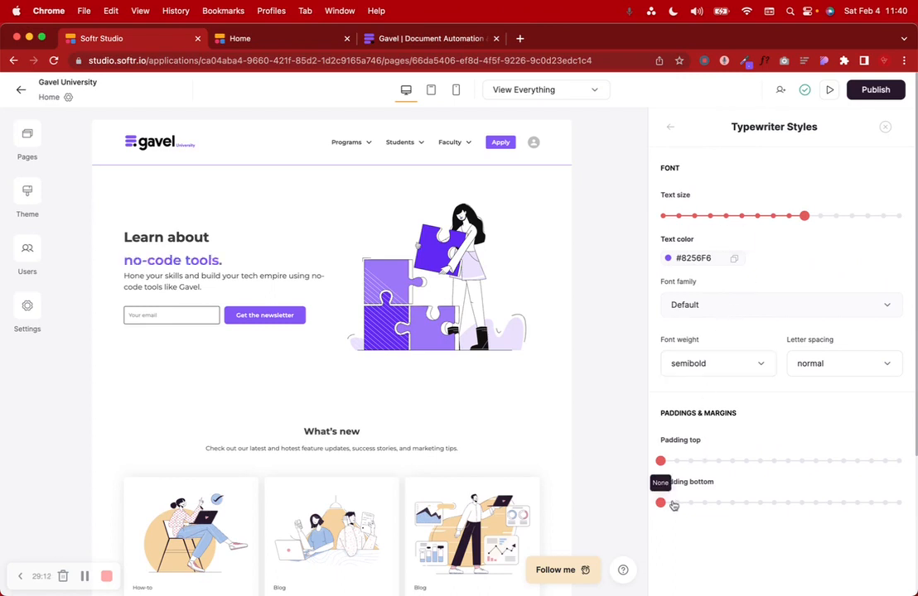
key("Escape")
Step: Set the hero image's alt text to "Illustration of a woman building with puzzle pieces"
left_click(686, 375)
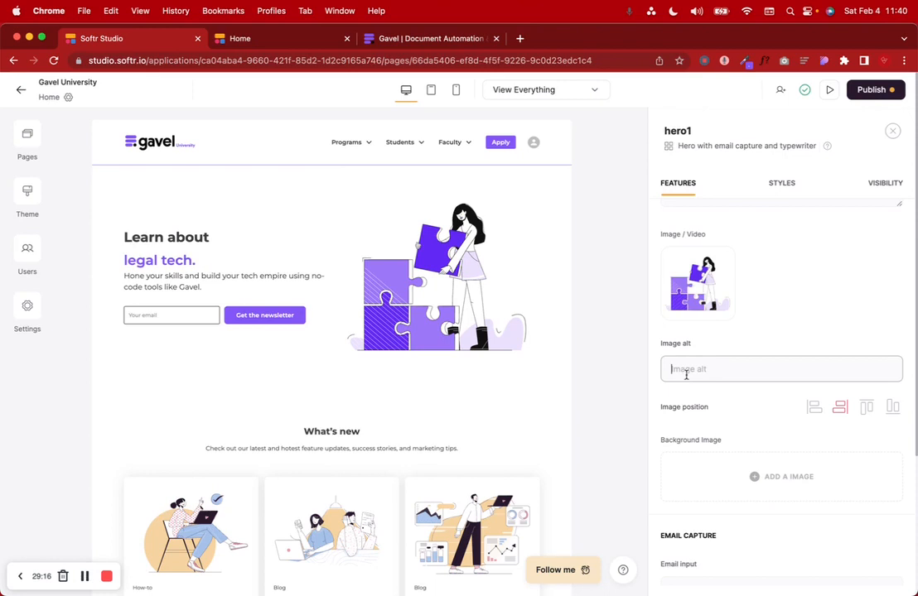
type("Illustration of a woman")
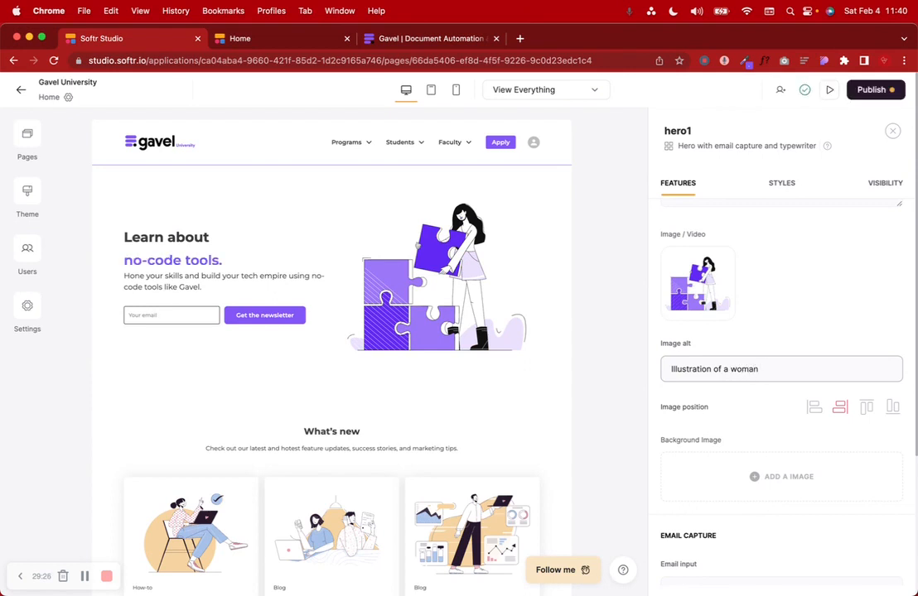
type("uilding with puzzle pieces")
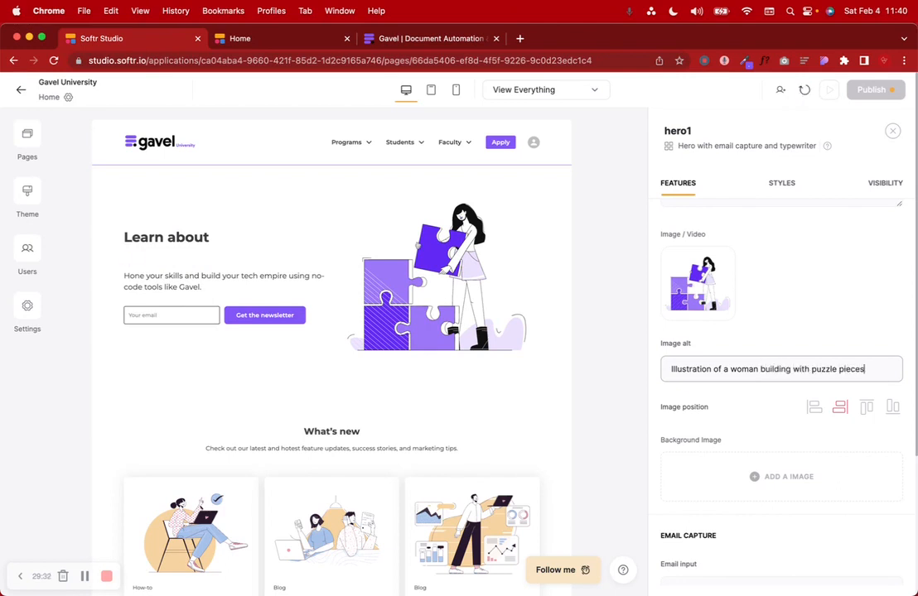
Step: Try the right, top and bottom image positions for the hero block, and settle on the left position
left_click(820, 417)
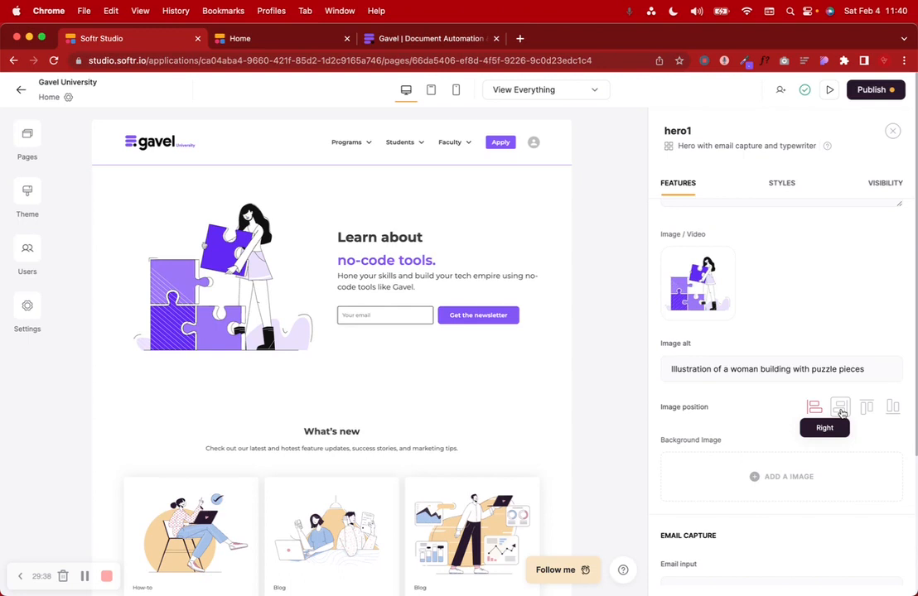
left_click(839, 409)
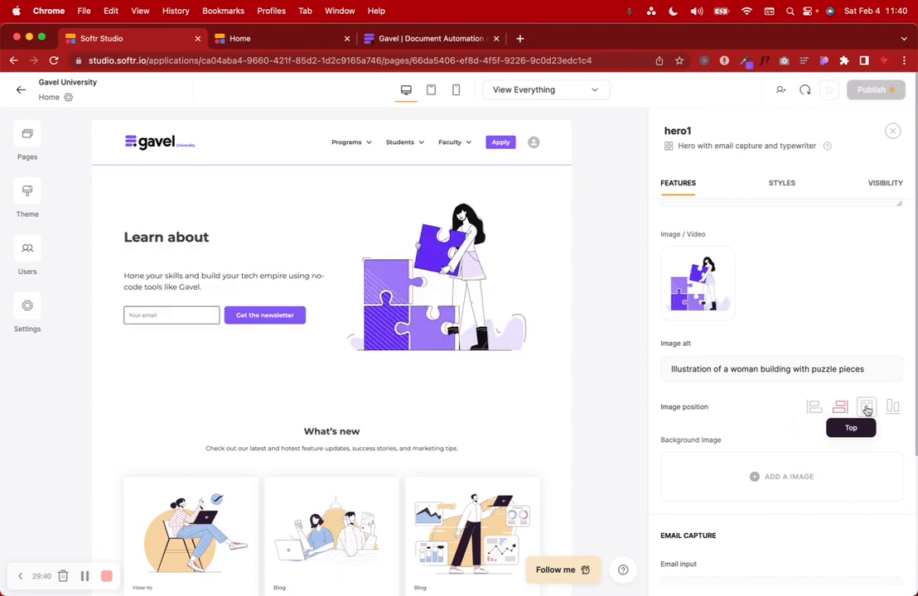
left_click(867, 409)
left_click(893, 408)
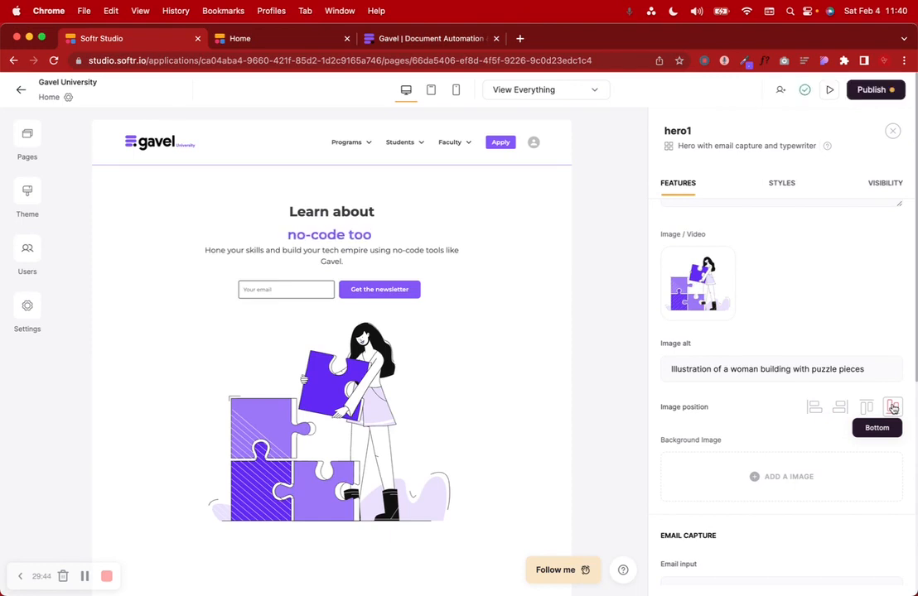
left_click(814, 407)
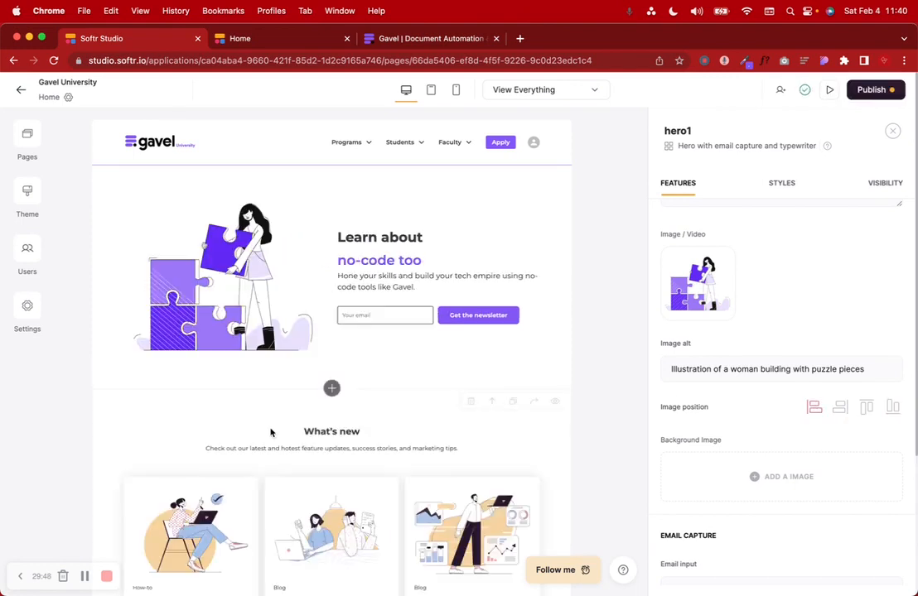
Step: Reload the live home page and review the hero's layout and the sections down to the footer
left_click(86, 577)
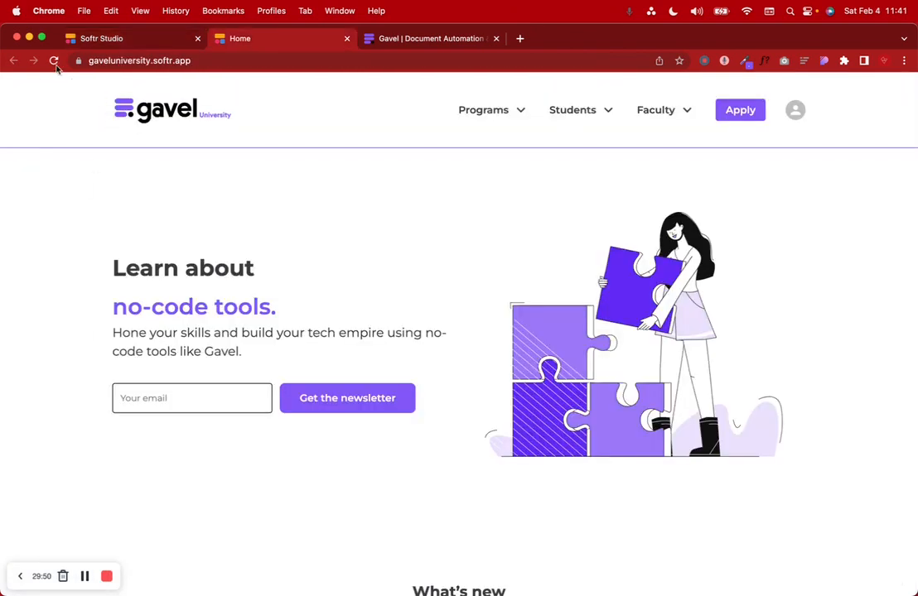
left_click(54, 61)
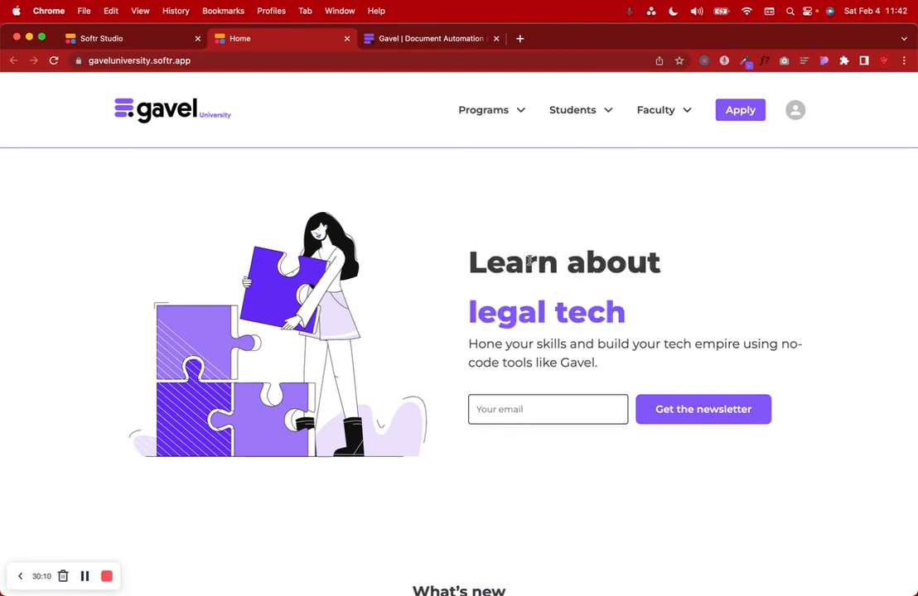
left_click_drag(481, 264, 653, 324)
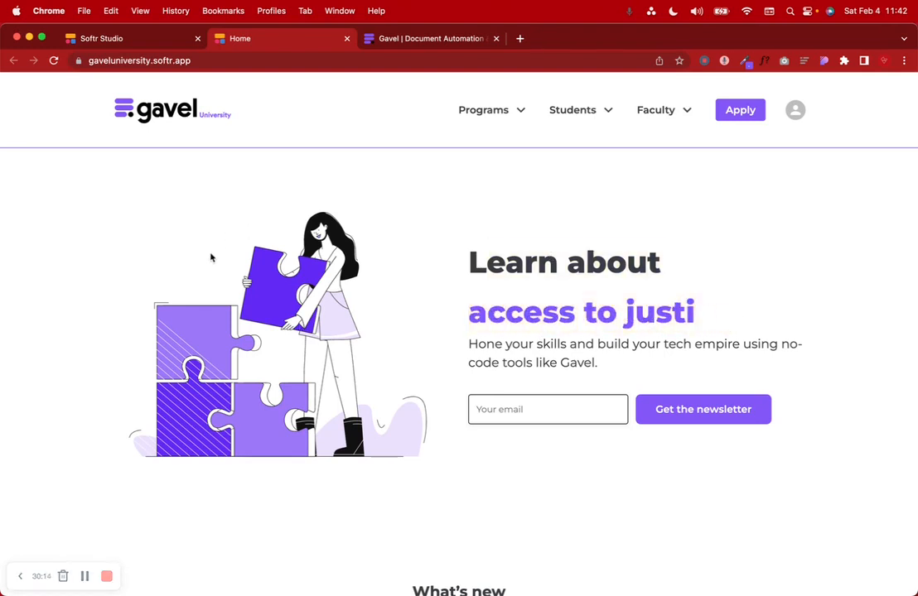
scroll(76, 264, "down", 15)
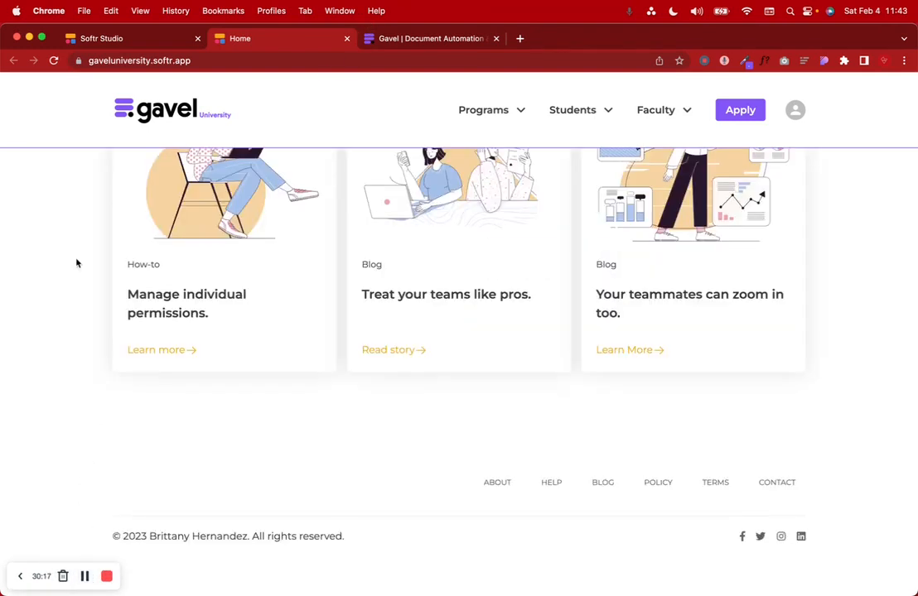
Step: Return to Softr Studio and examine the footer block's logo, link, copyright title and social link settings
left_click(118, 40)
scroll(279, 527, "down", 5)
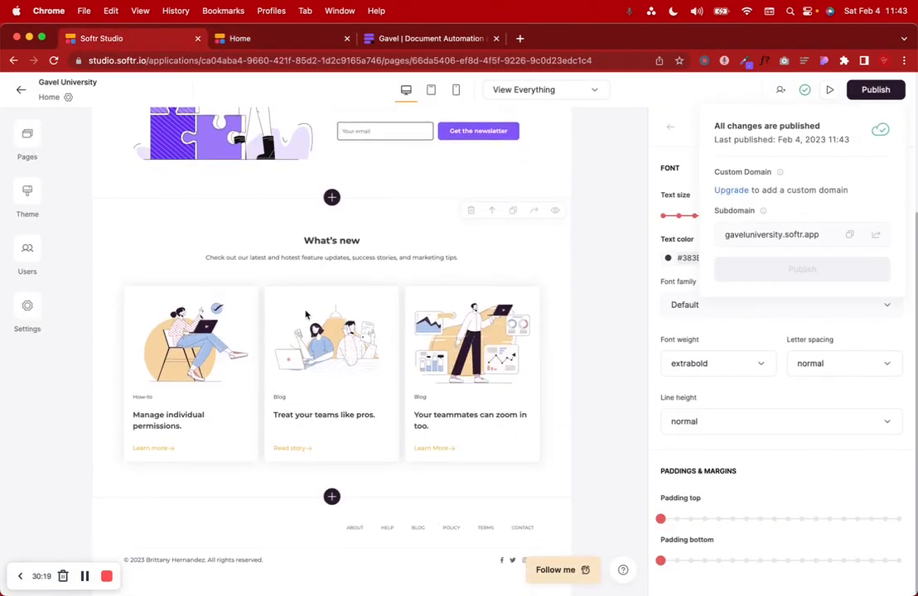
left_click(278, 527)
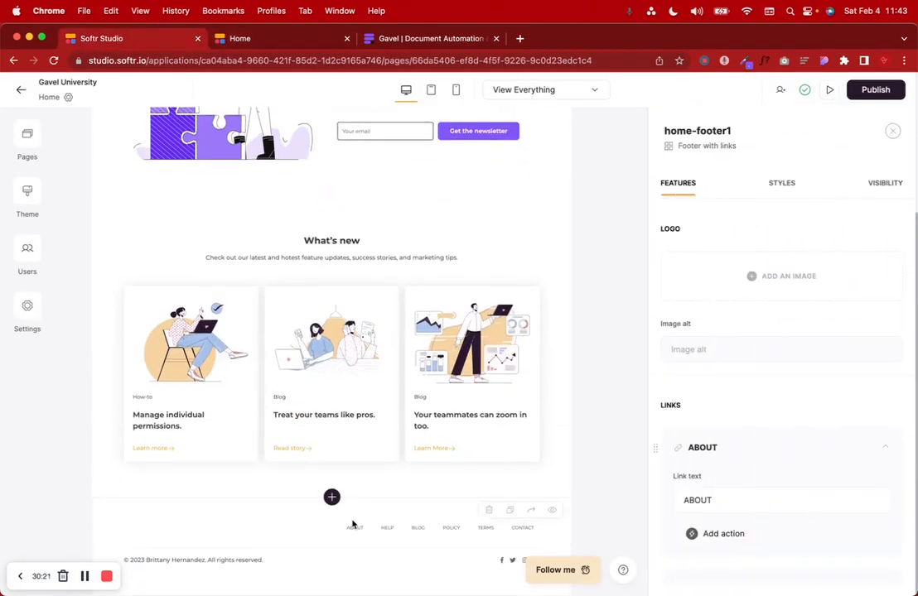
scroll(768, 484, "down", 12)
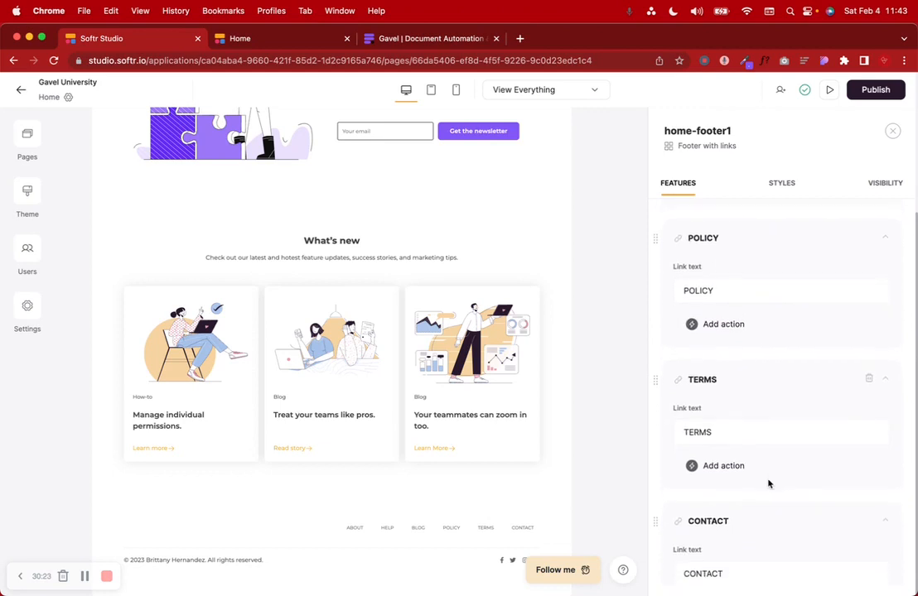
scroll(768, 485, "up", 4)
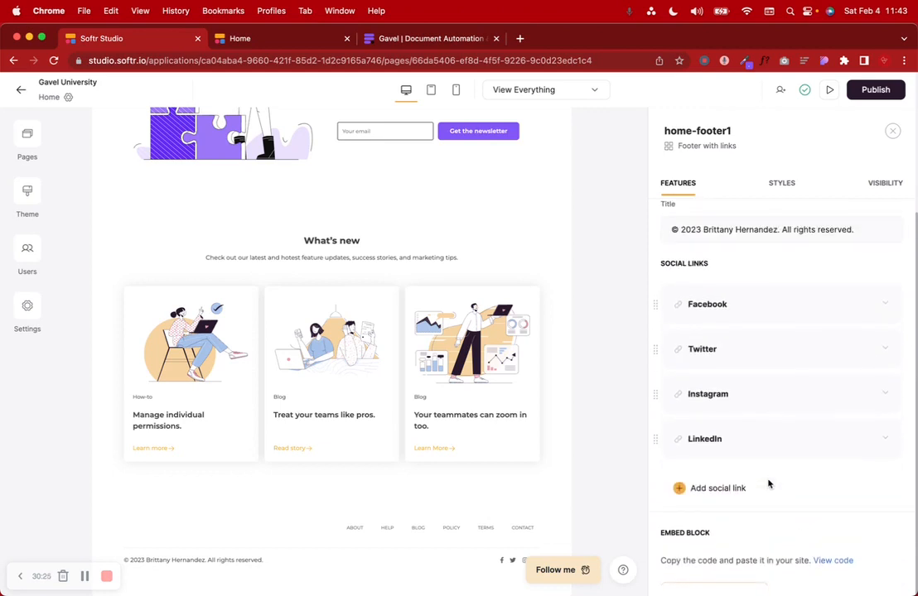
scroll(768, 484, "up", 2)
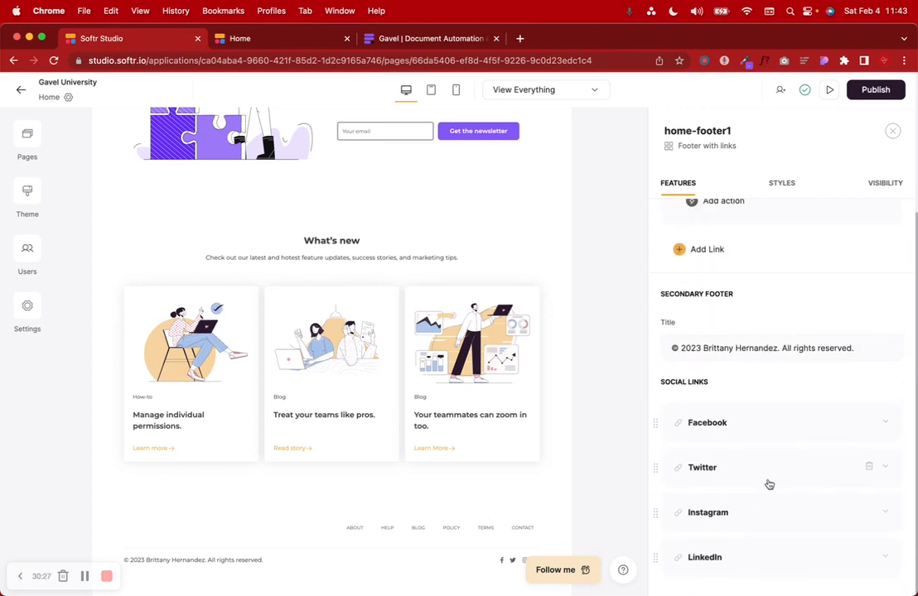
scroll(775, 480, "down", 3)
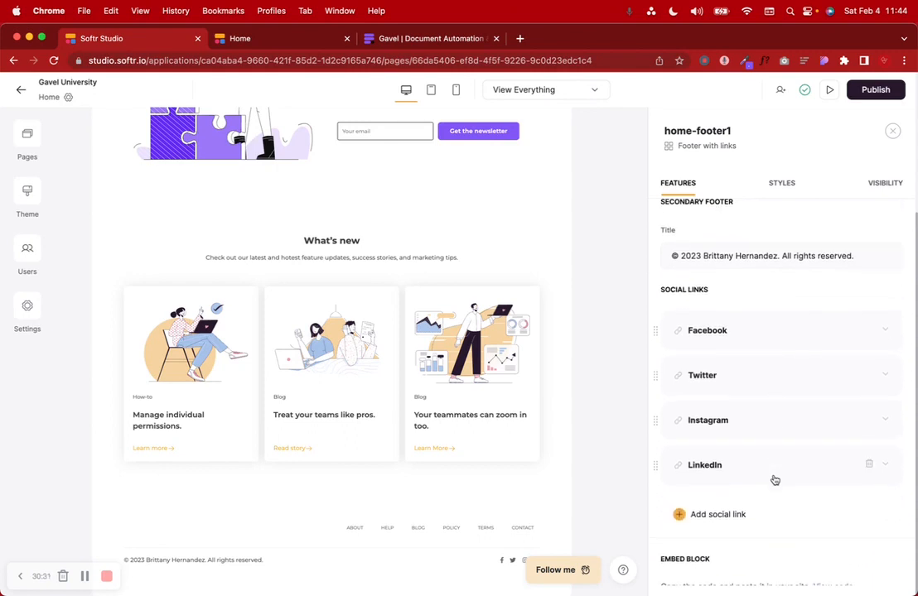
scroll(772, 477, "down", 3)
scroll(773, 477, "up", 7)
scroll(774, 480, "up", 8)
scroll(774, 479, "up", 10)
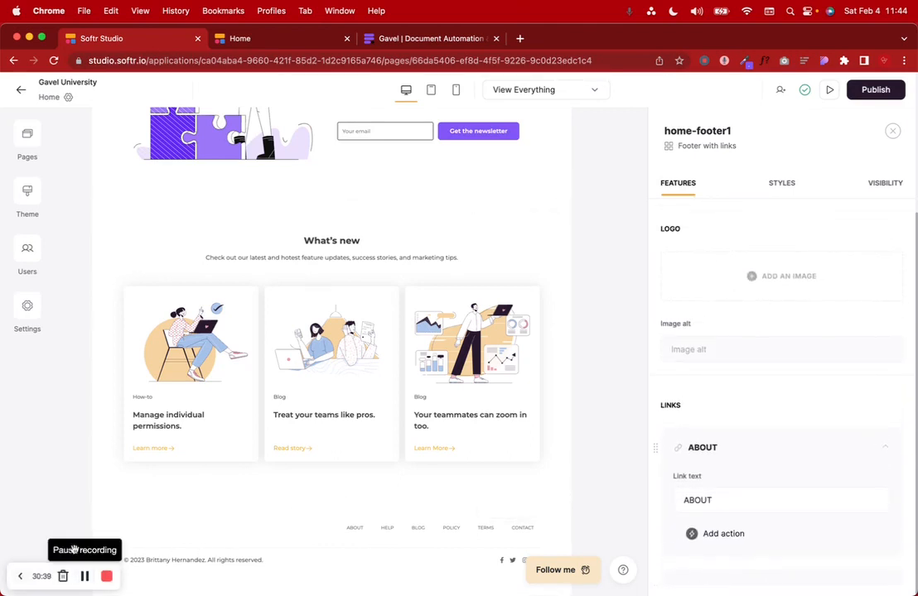
Step: Clear the title and subtitle of the three-column feature grid block below the hero
left_click(350, 255)
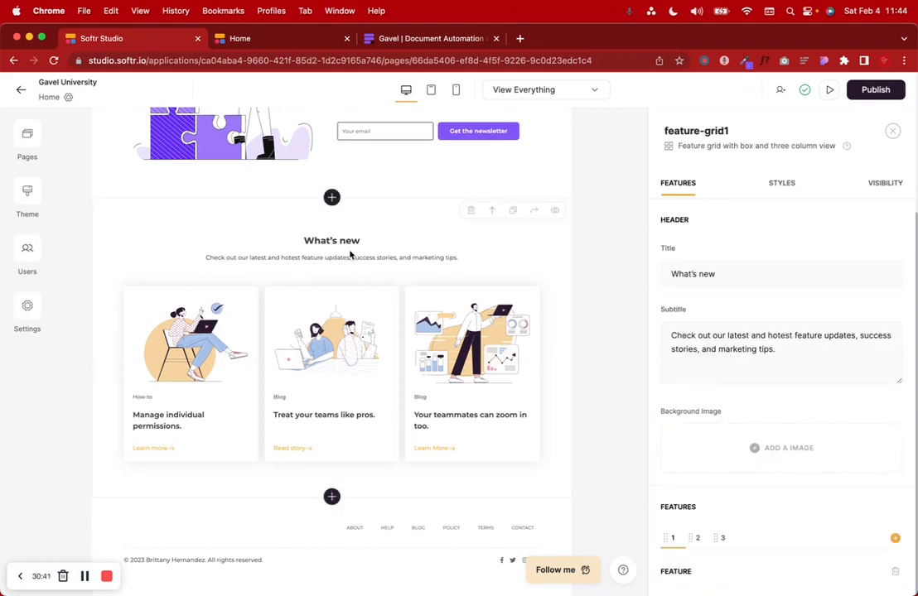
scroll(351, 255, "up", 5)
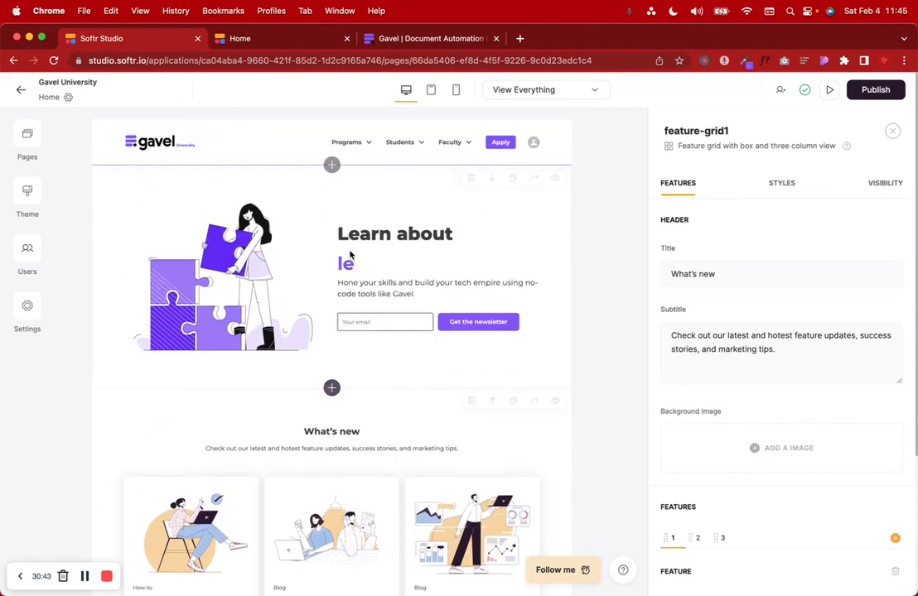
scroll(350, 255, "down", 5)
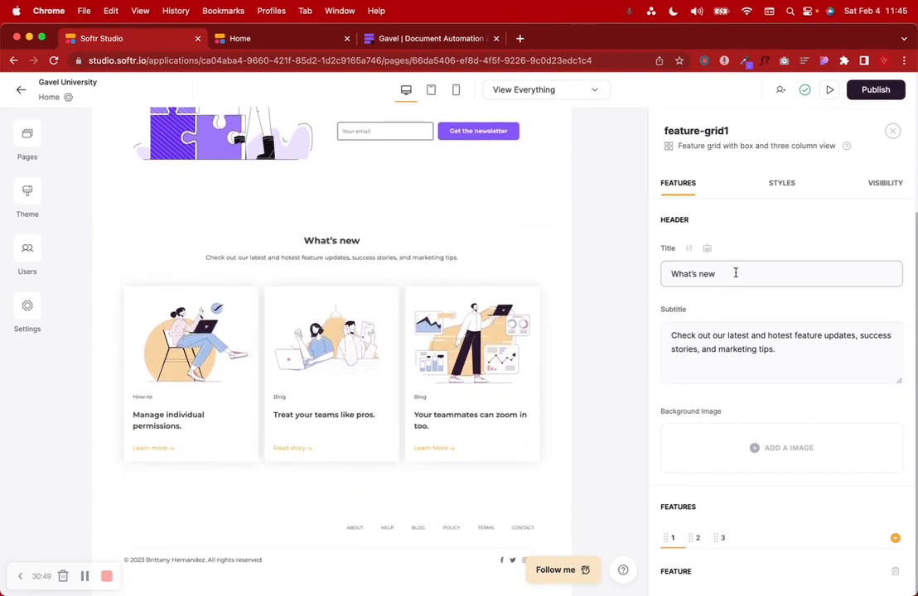
left_click_drag(775, 343, 661, 335)
key("BackSpace")
triple_click(702, 284)
key("BackSpace")
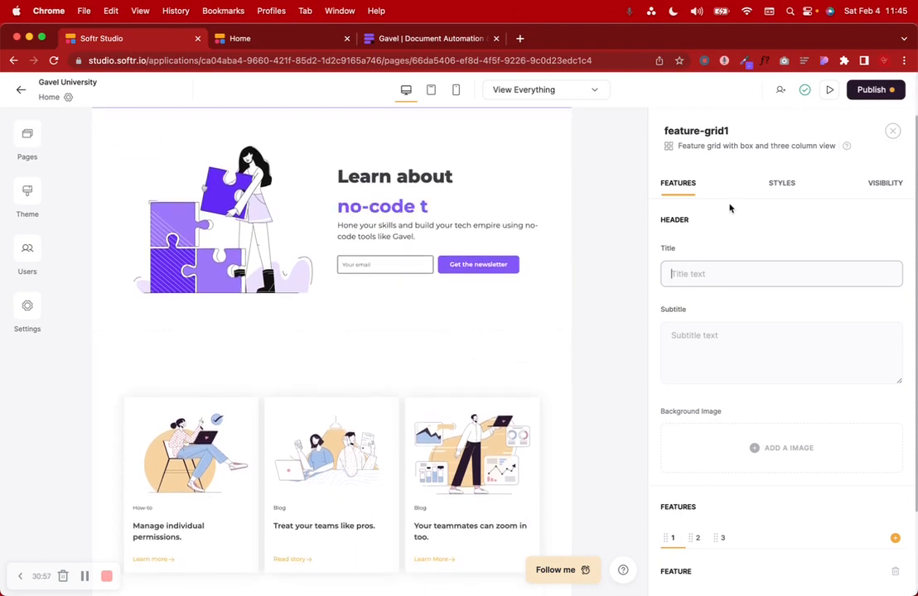
Step: Reduce the feature grid block's top padding to one notch below 4XS
left_click(781, 183)
left_click(730, 268)
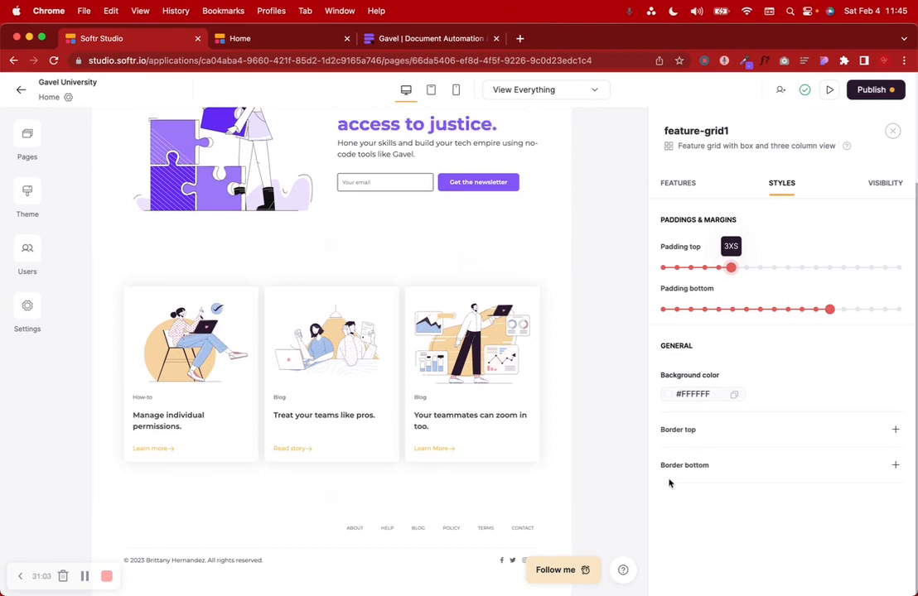
left_click(716, 268)
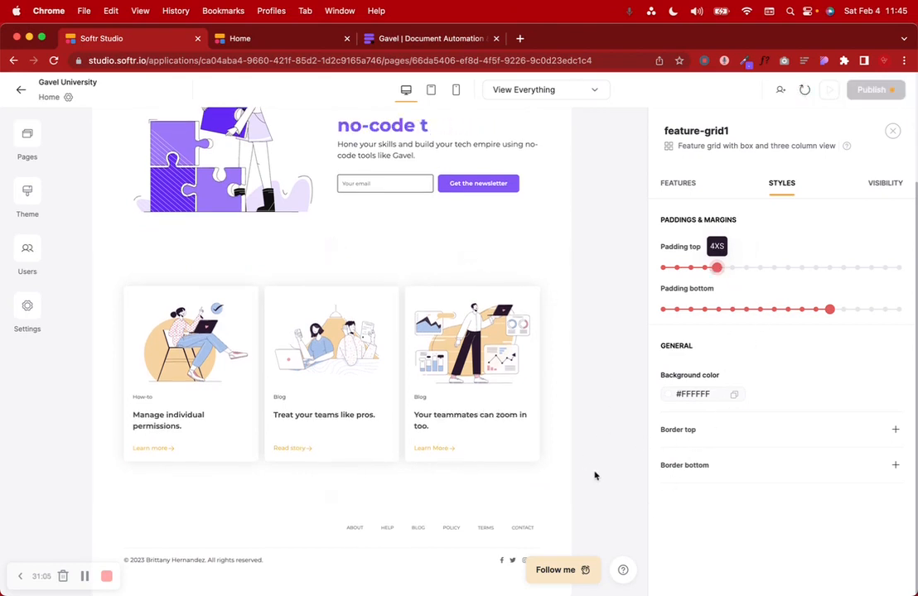
left_click(703, 267)
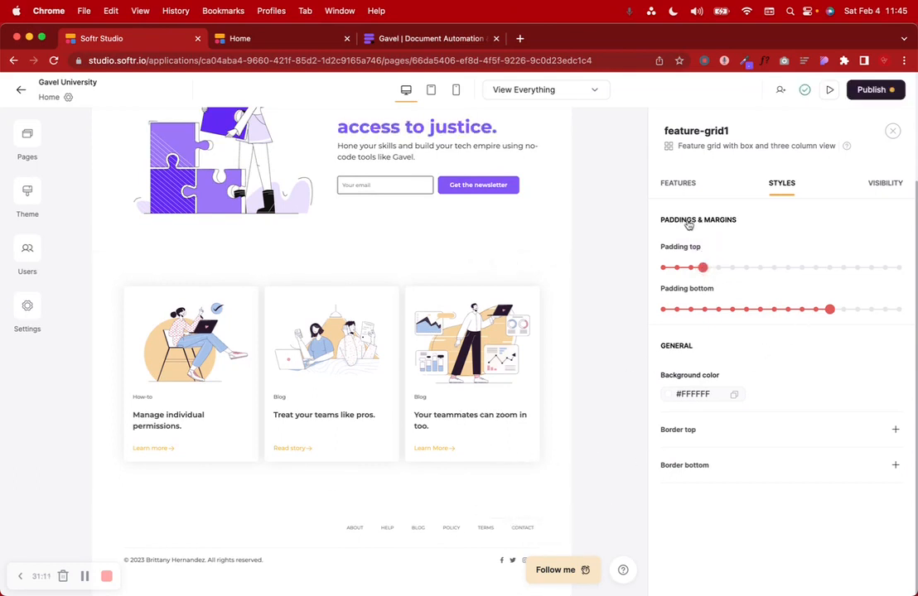
Step: Open the illustration library for the first feature card's image, choose a custom illustration color and change the color picker's value format
left_click(677, 186)
scroll(802, 448, "down", 5)
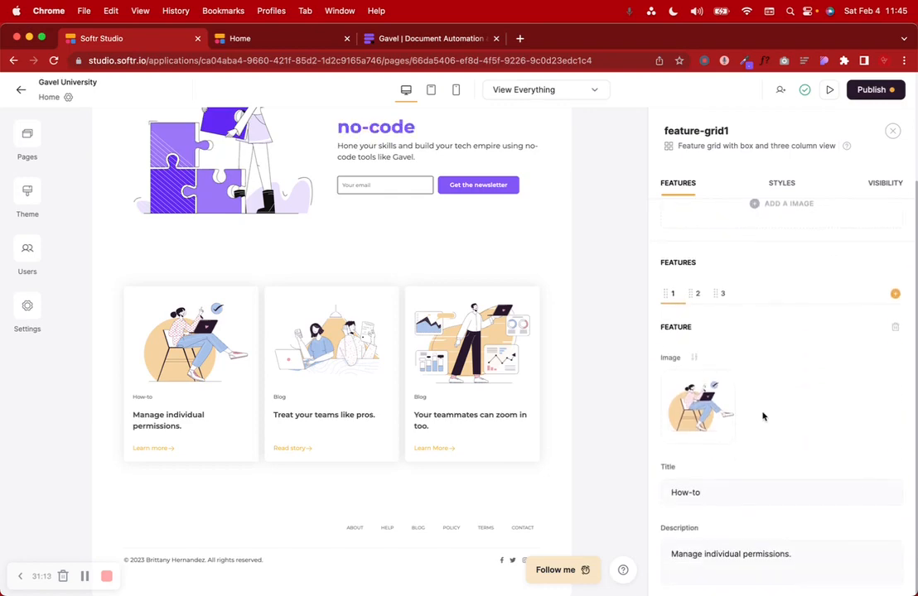
left_click(688, 379)
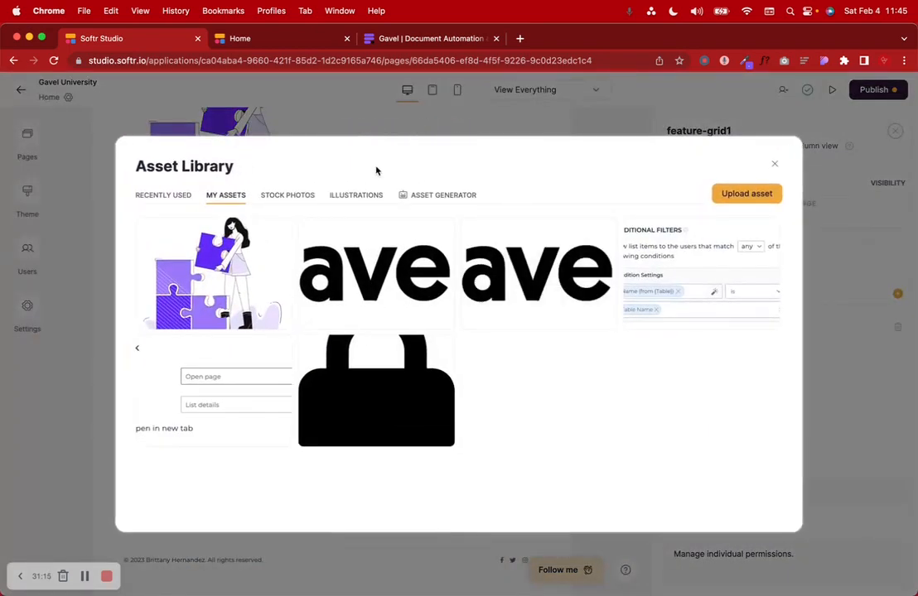
left_click(356, 195)
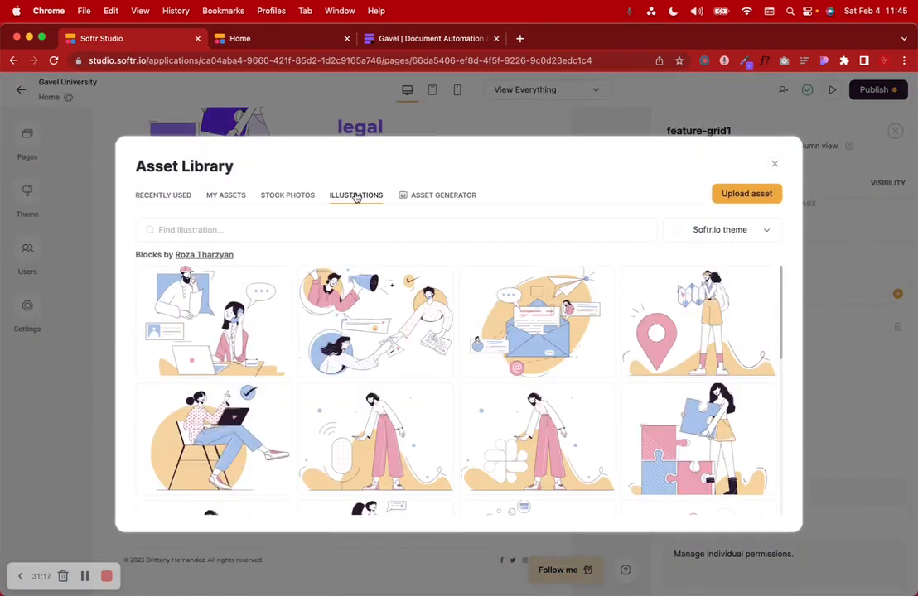
left_click(748, 230)
left_click(708, 335)
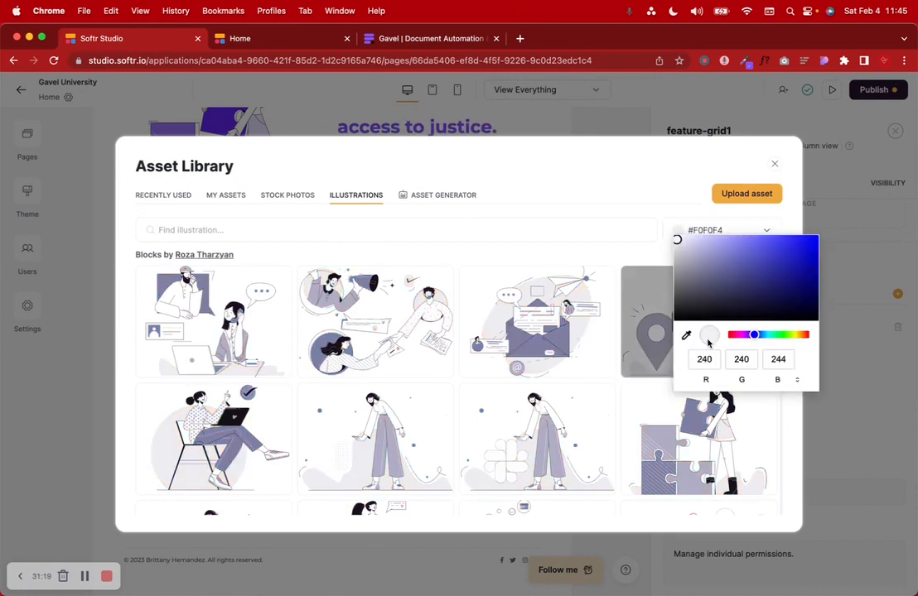
left_click(742, 379)
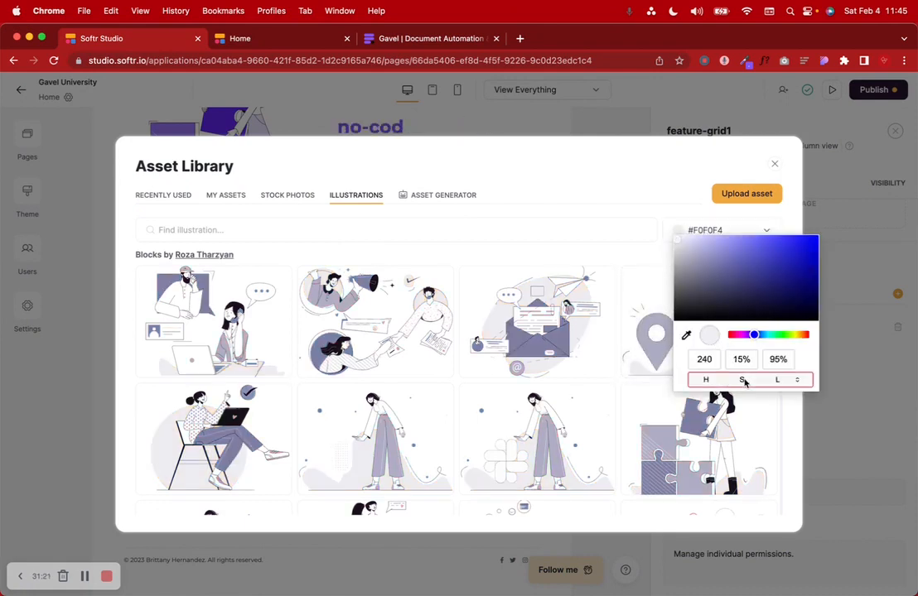
left_click(744, 380)
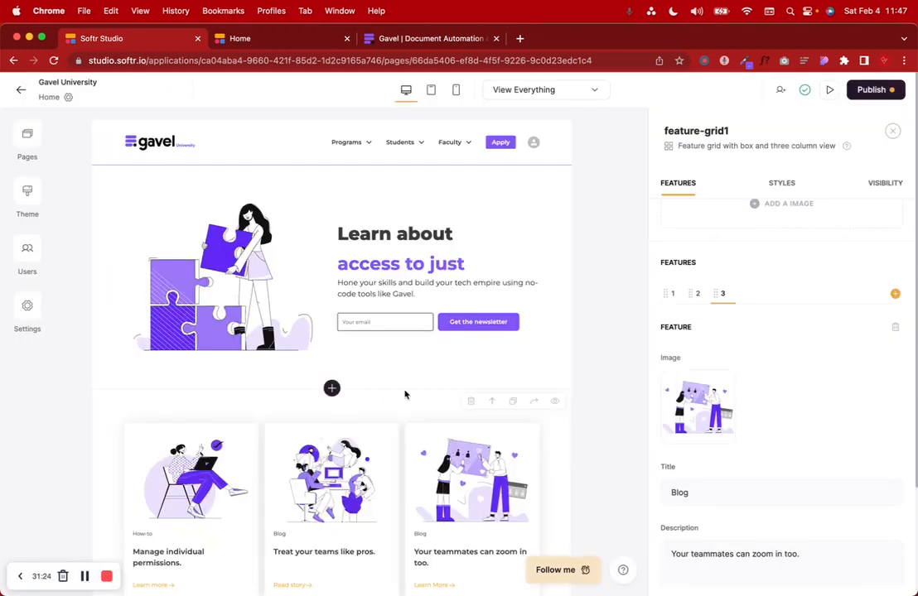
Step: Publish the updated feature grid illustrations and reload the live home page
left_click(871, 90)
left_click(813, 269)
left_click(260, 38)
left_click(53, 61)
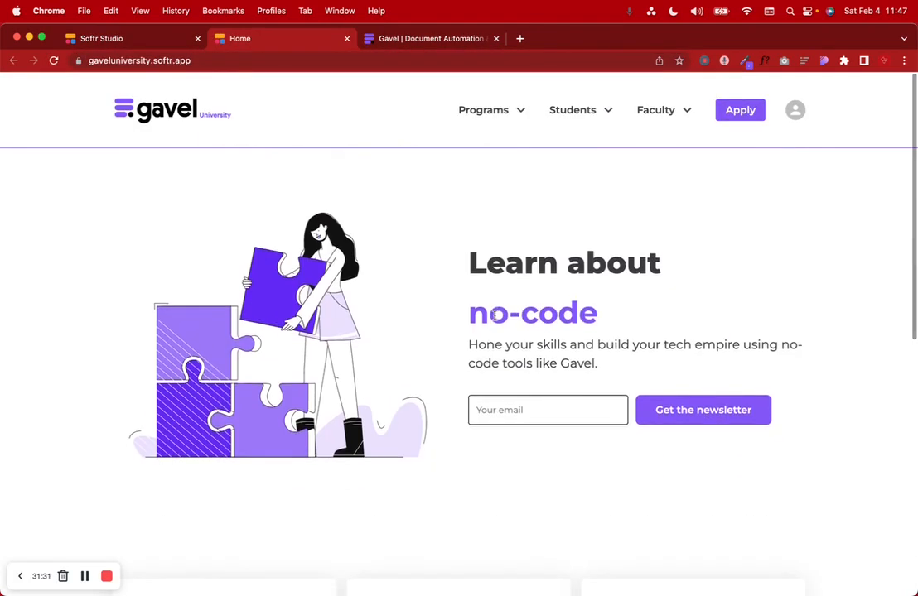
Step: Review the live page's Programs, Students and Faculty menus, the hero, the feature cards and the footer
left_click(499, 114)
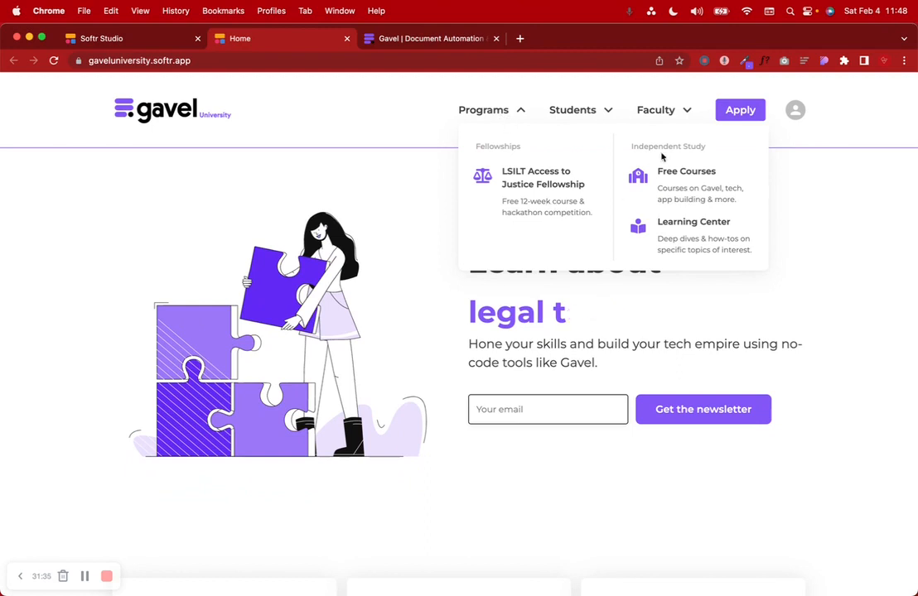
left_click(568, 110)
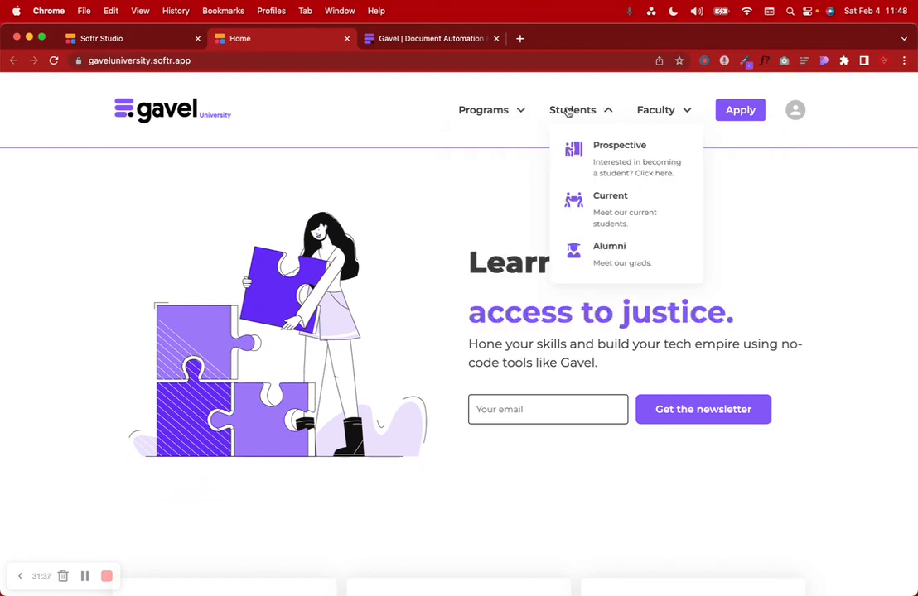
left_click(668, 112)
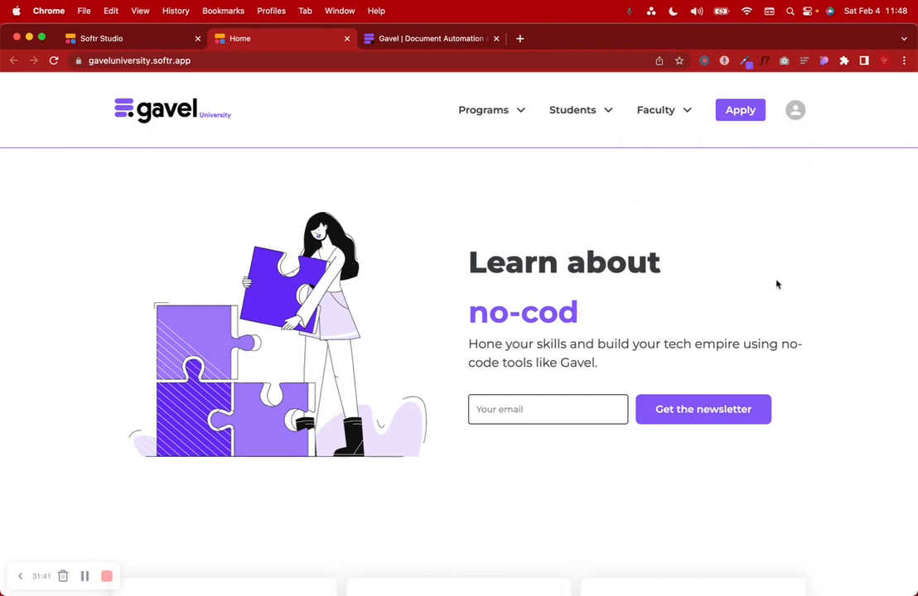
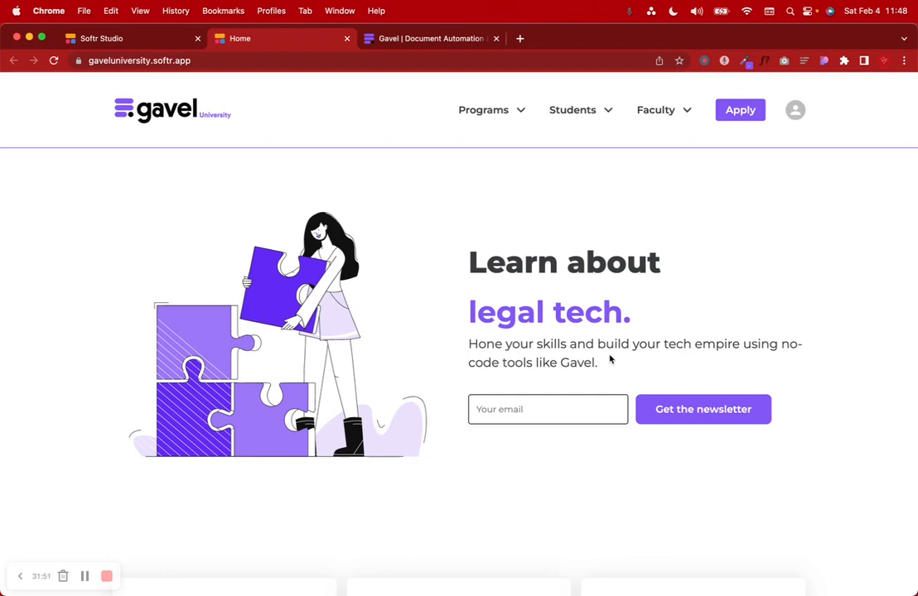
scroll(610, 356, "down", 1)
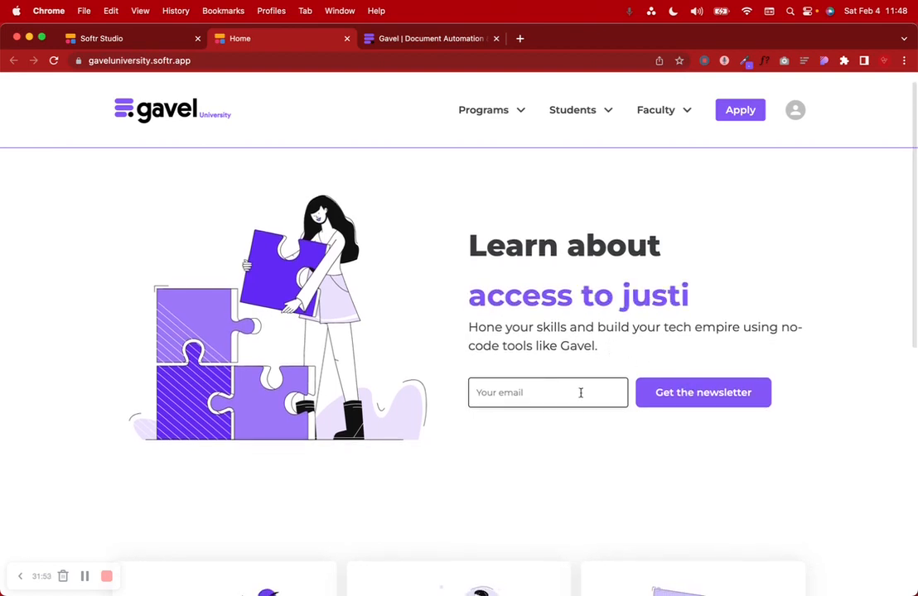
scroll(613, 478, "down", 5)
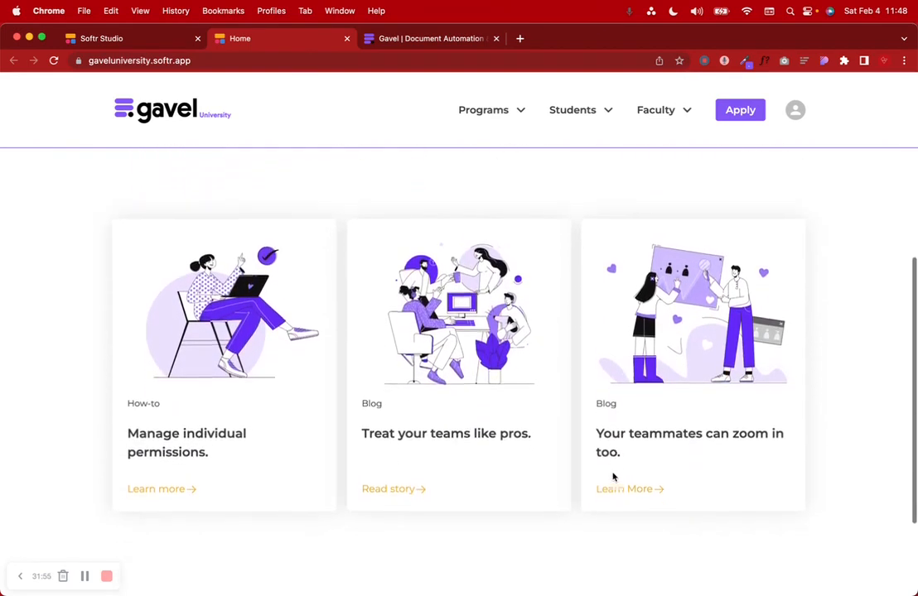
scroll(613, 477, "down", 2)
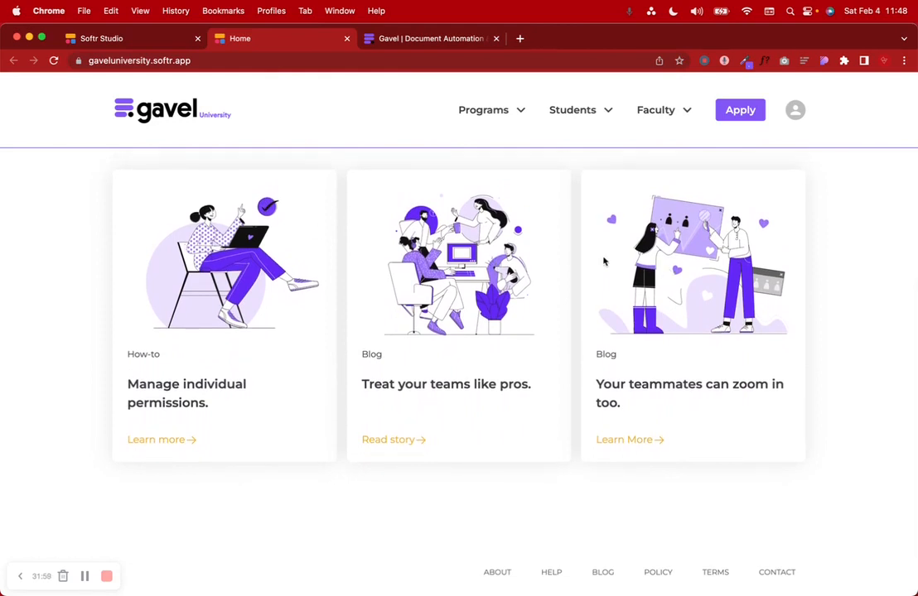
scroll(597, 273, "up", 10)
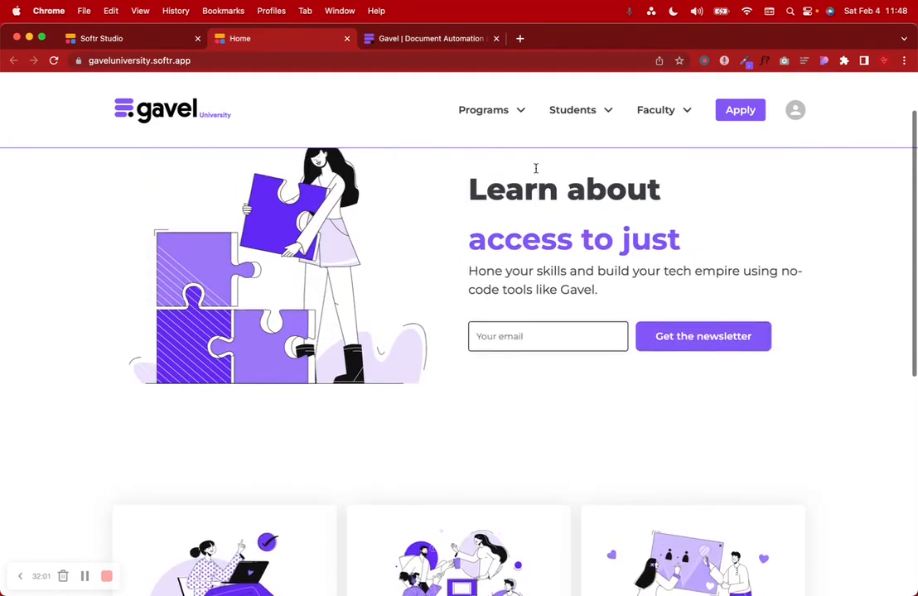
scroll(516, 439, "down", 10)
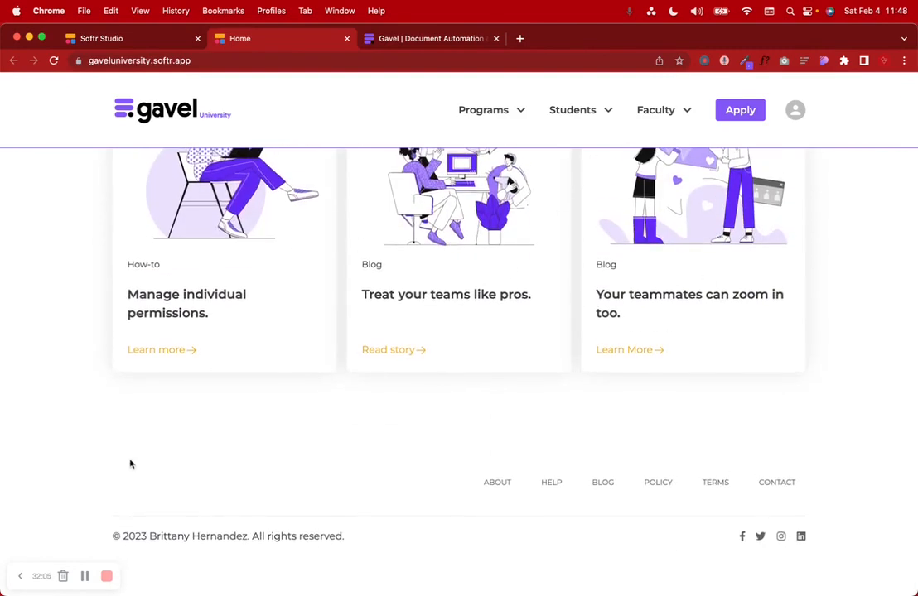
Step: Return to Softr Studio and set the first feature card's title to "Programs"
key("ctrl+shift+Tab")
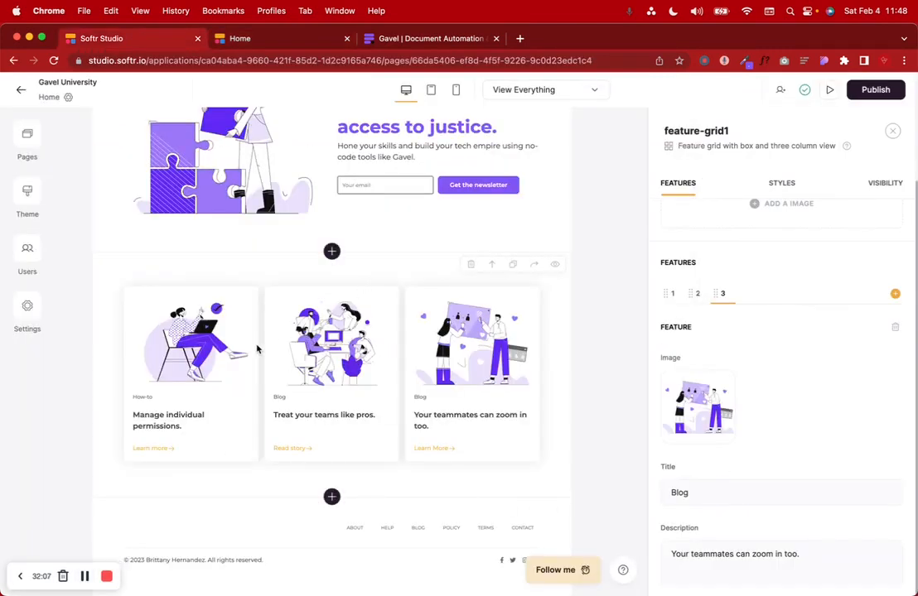
scroll(740, 381, "down", 2)
left_click(673, 239)
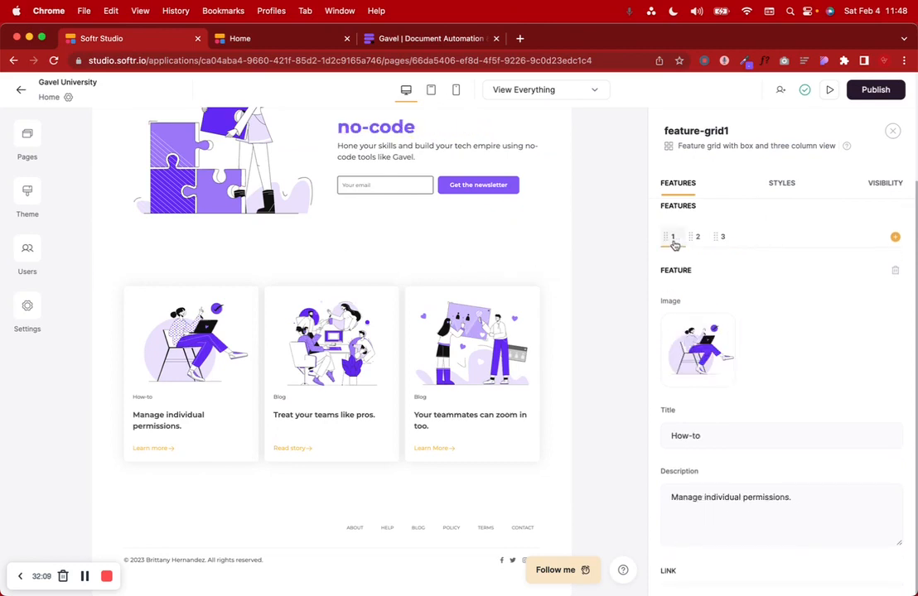
scroll(715, 402, "down", 1)
triple_click(714, 403)
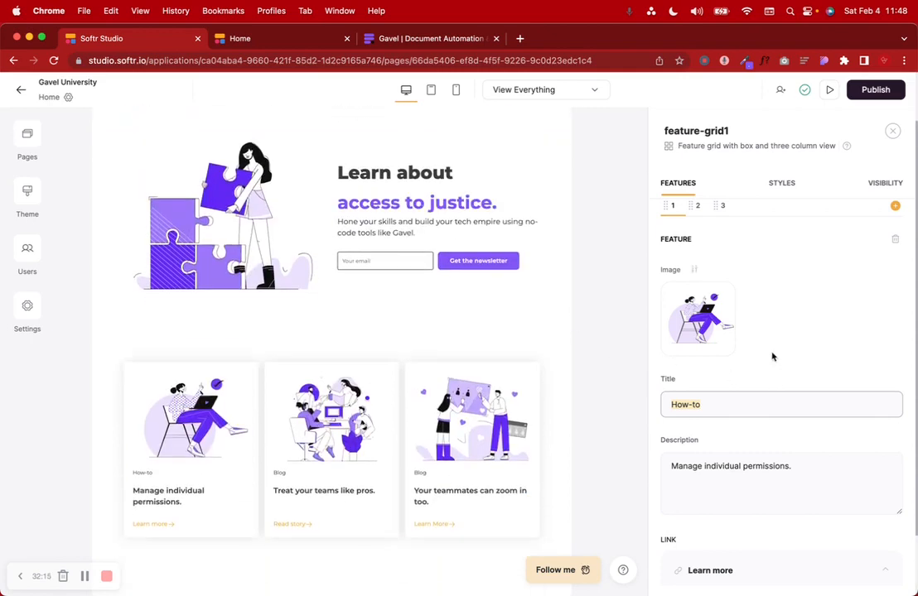
type("Programs")
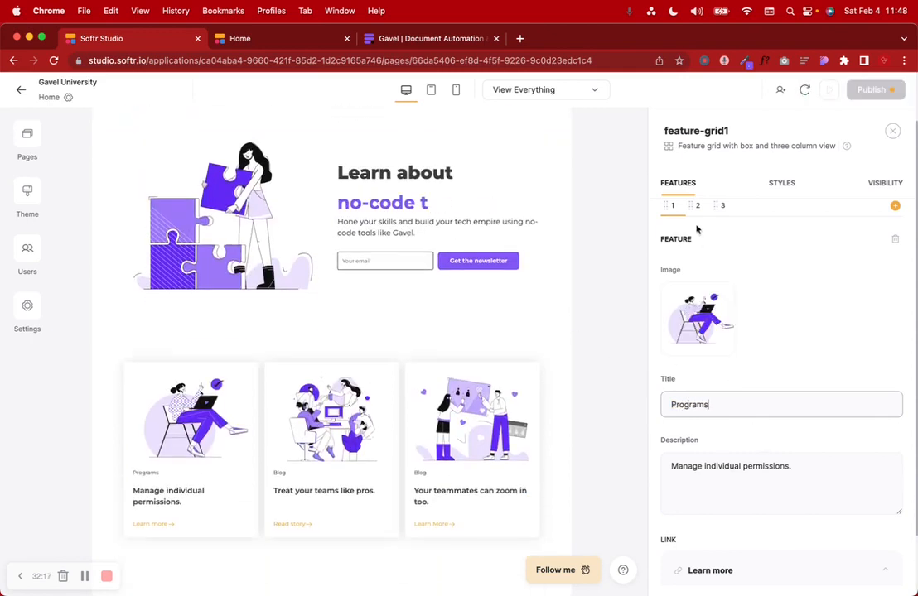
Step: Title the second feature card "Students" and the third "Faculty", and publish the changes
left_click(697, 206)
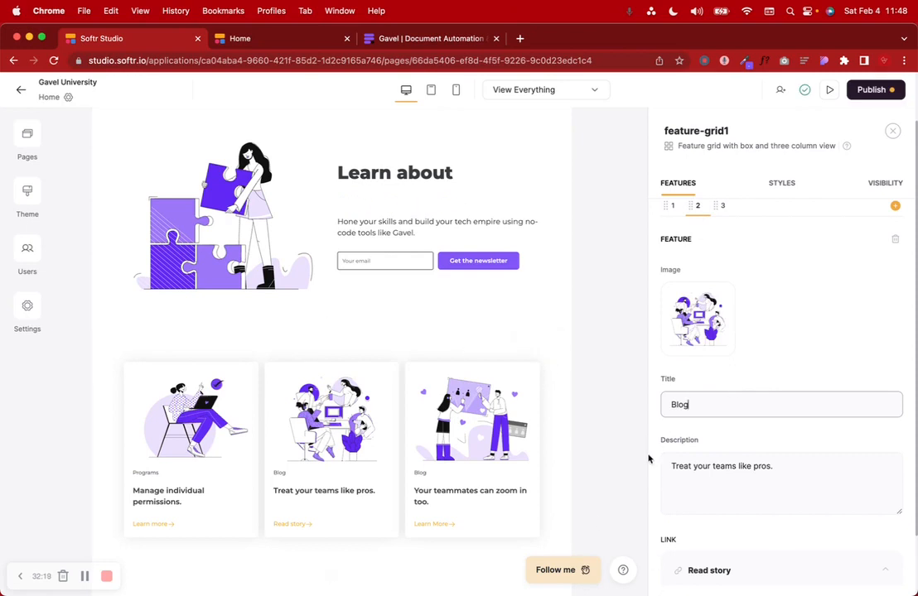
type("Students")
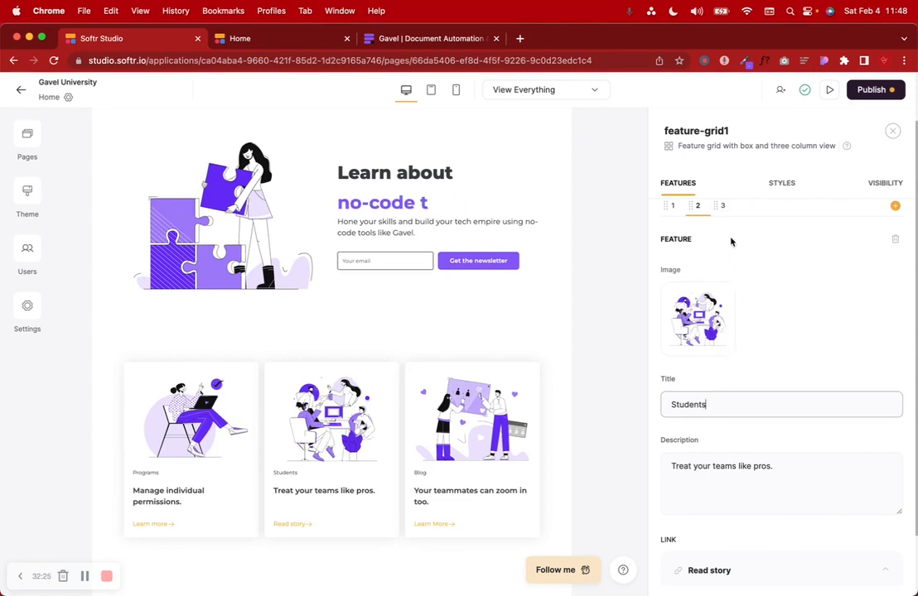
left_click(722, 207)
double_click(702, 402)
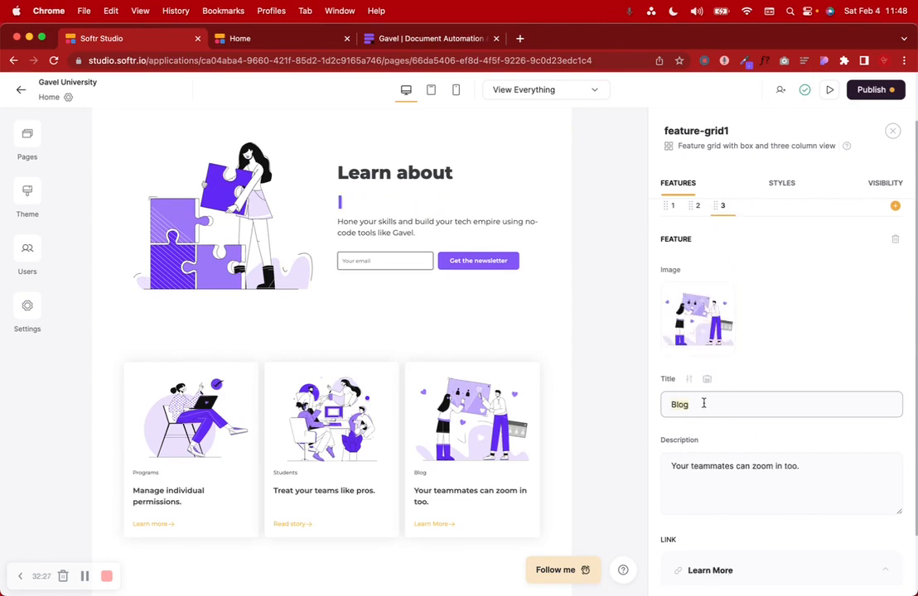
type("Faculty")
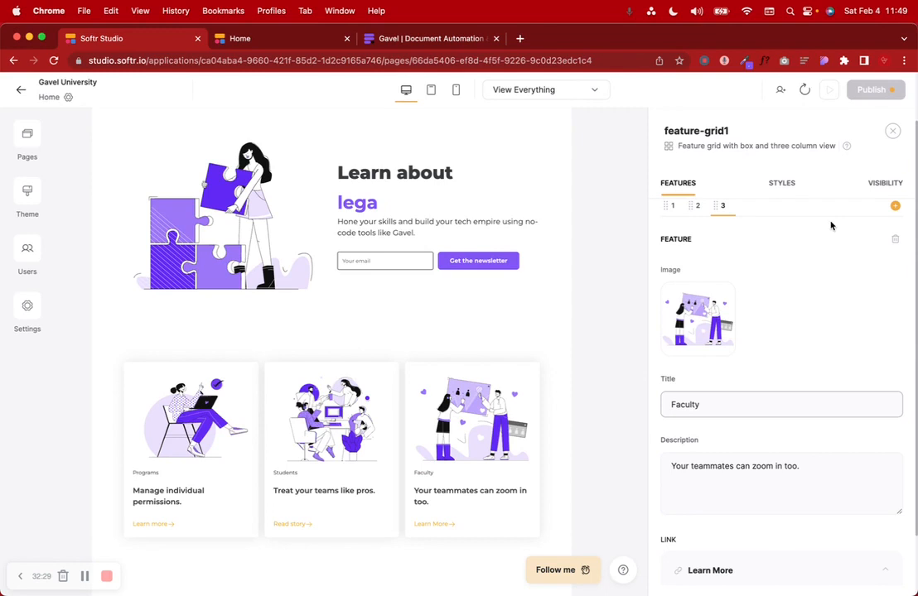
left_click(872, 89)
left_click(802, 269)
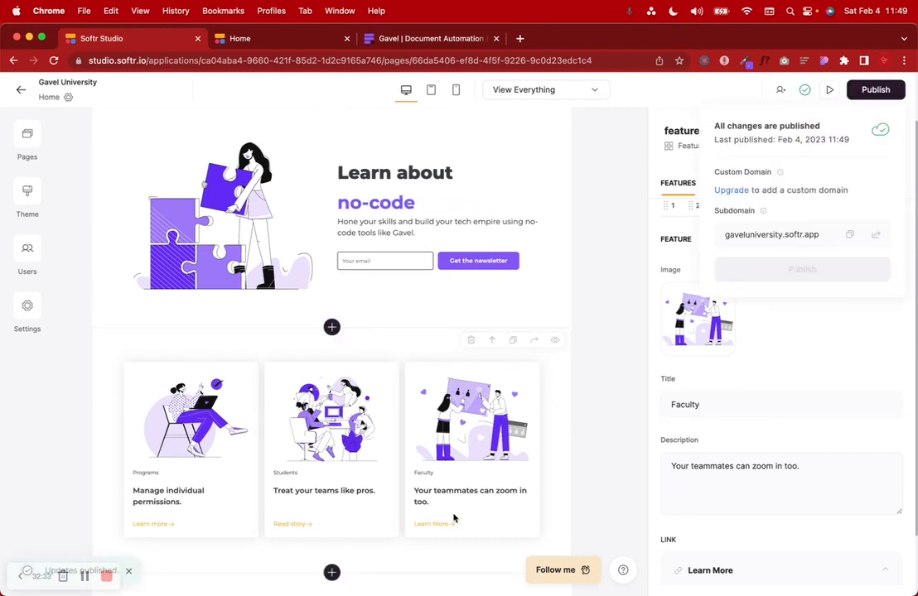
Step: Set the Programs feature card's description to "Fellowships & Independent Study"
left_click(670, 209)
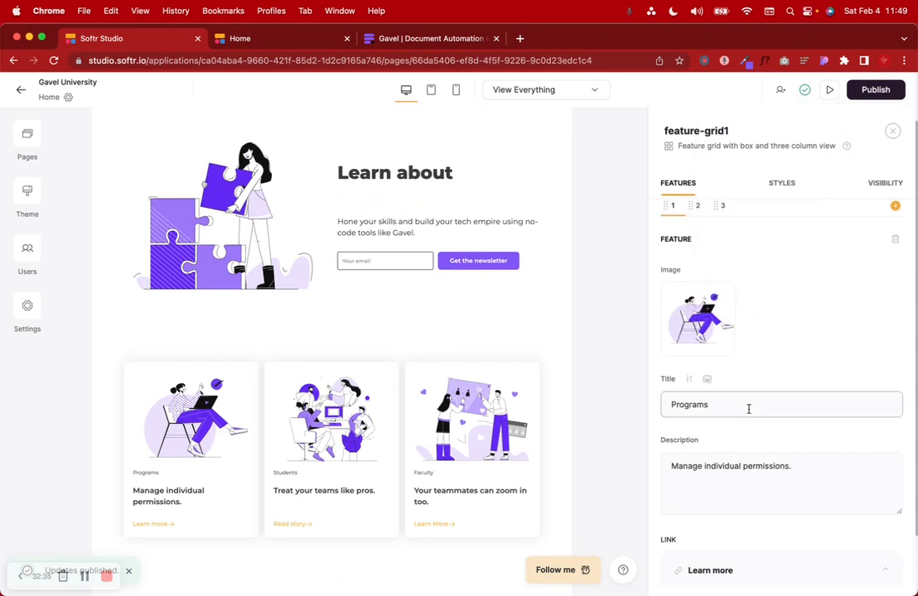
scroll(721, 428, "down", 3)
scroll(720, 427, "up", 1)
triple_click(717, 388)
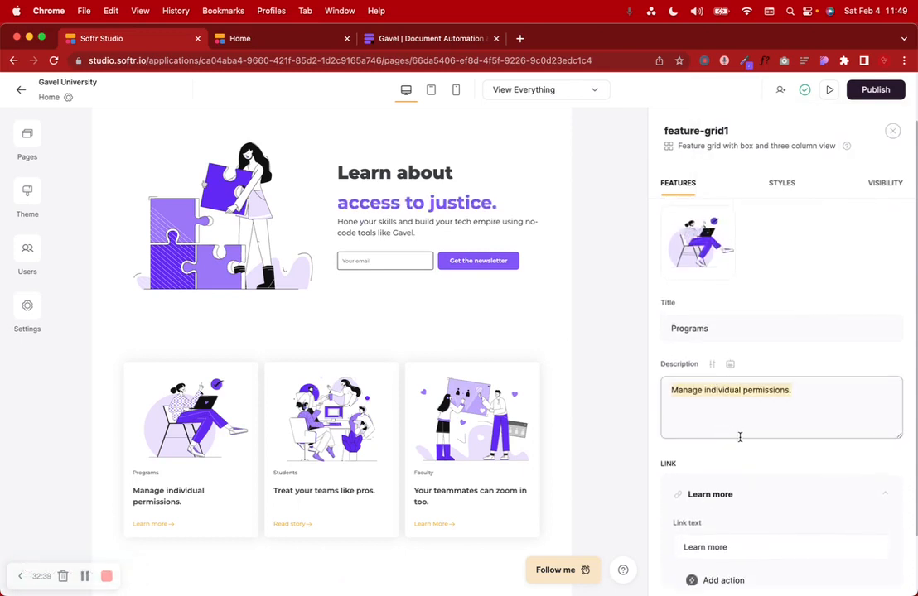
type("Fellowsh")
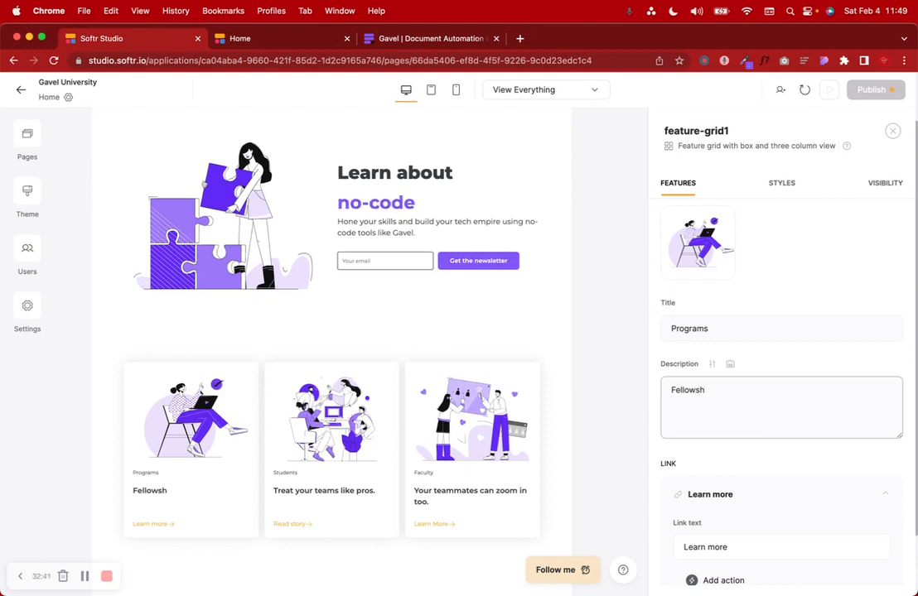
type("ips & Independent")
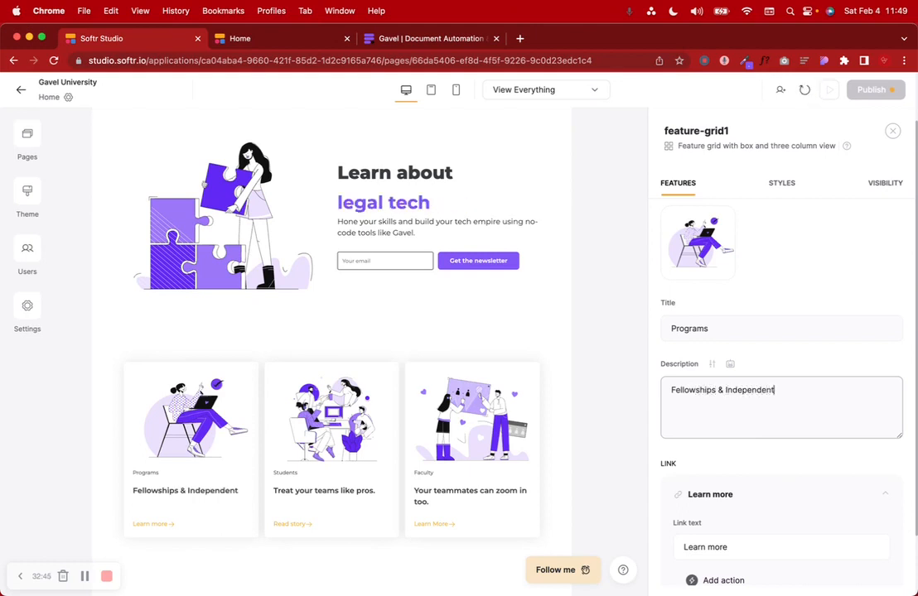
type(" Study")
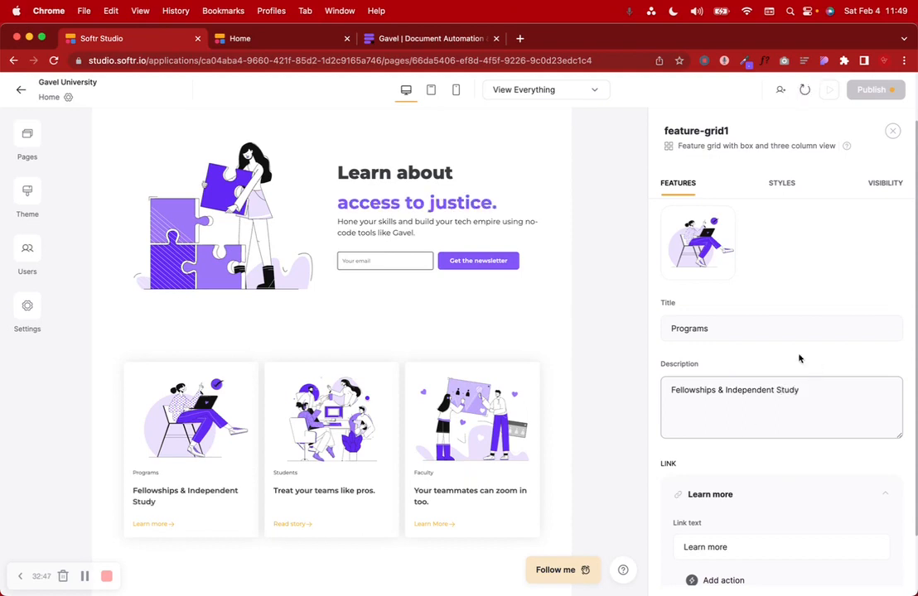
Step: Set the Students feature card's description to "Become a student or meet our current students & grads"
scroll(741, 328, "up", 3)
left_click(697, 237)
scroll(743, 485, "down", 3)
double_click(725, 438)
key("super+a")
type("Become")
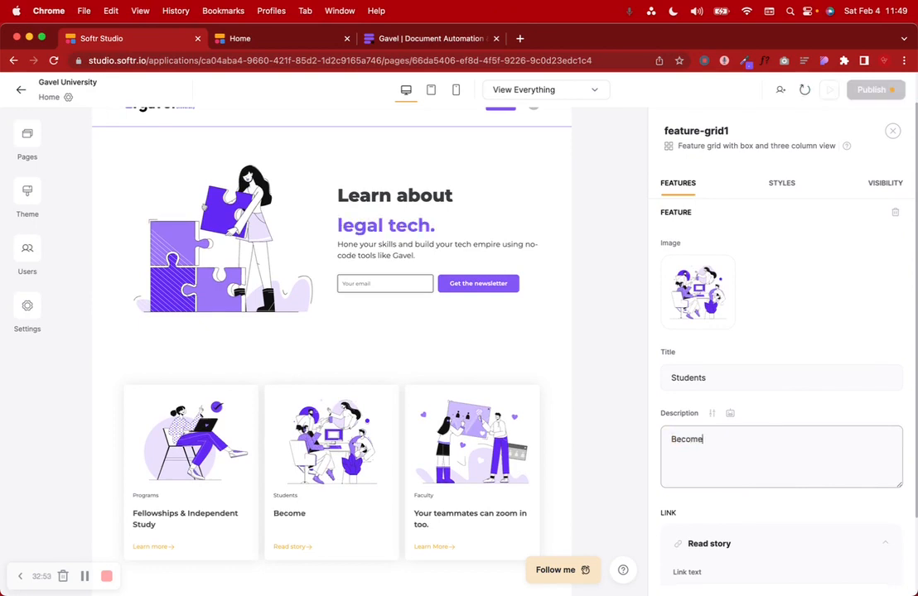
type(" a ")
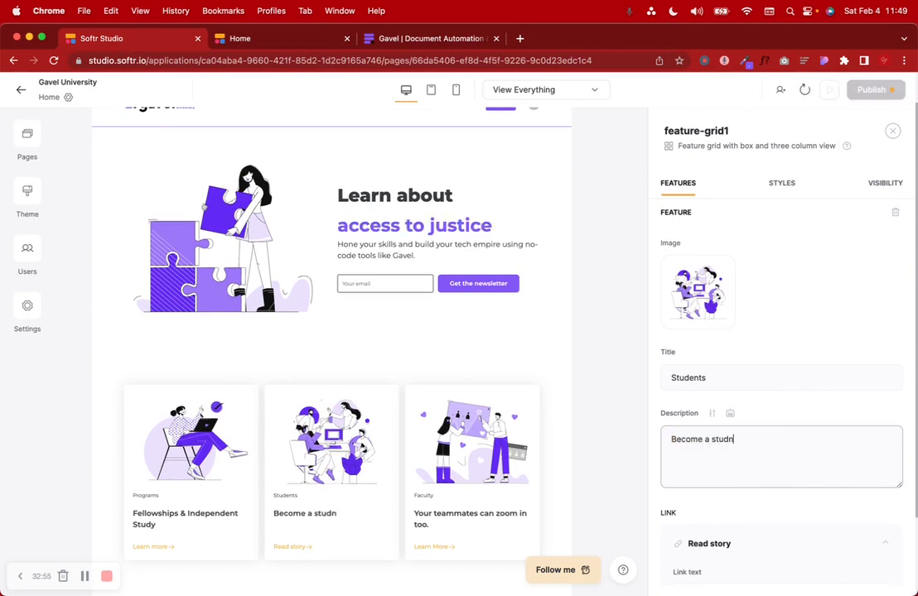
type("student or")
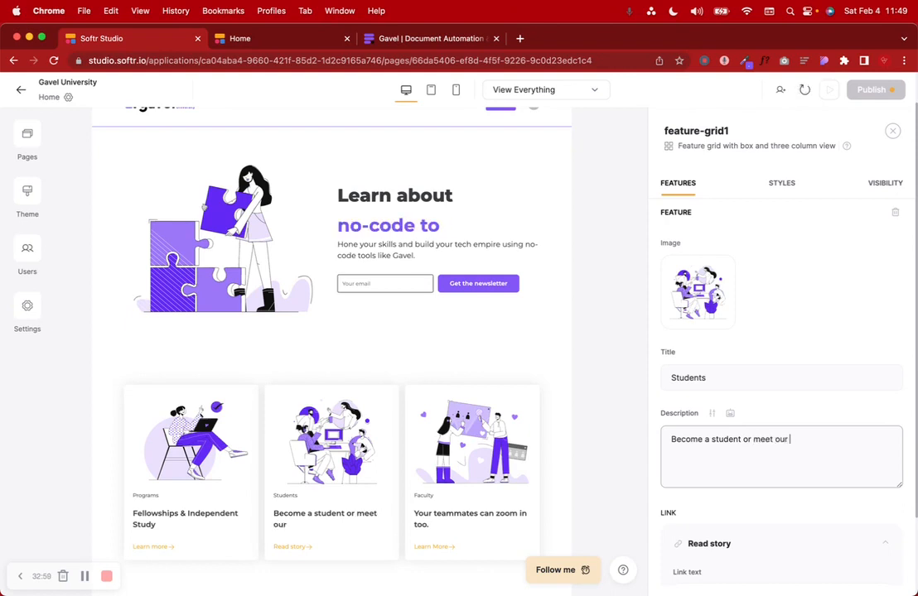
type(" meet our ")
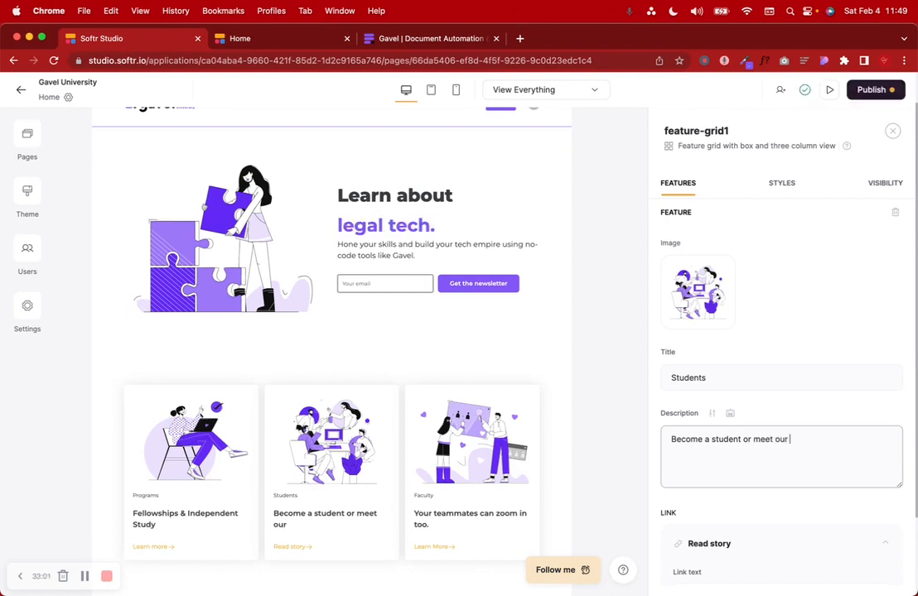
type("current")
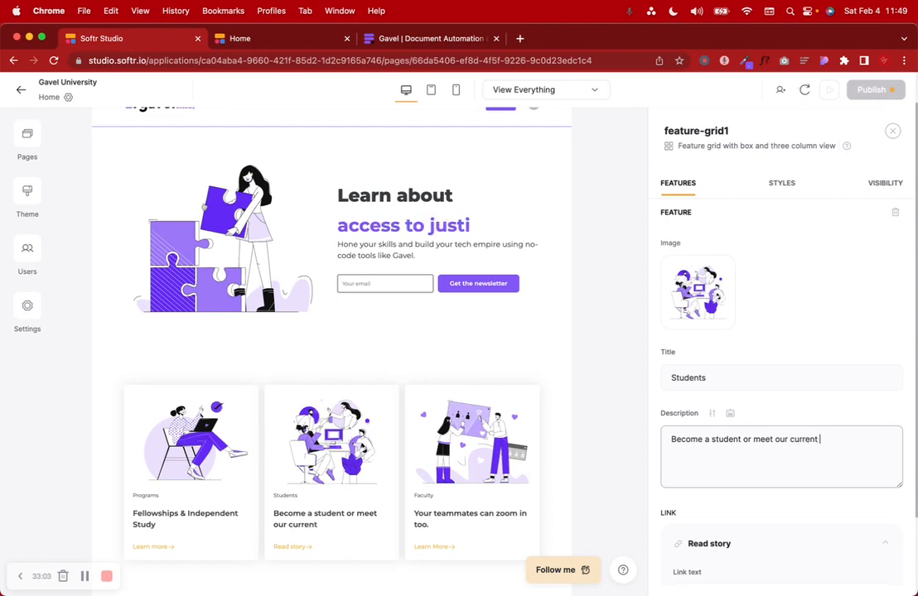
type(" students")
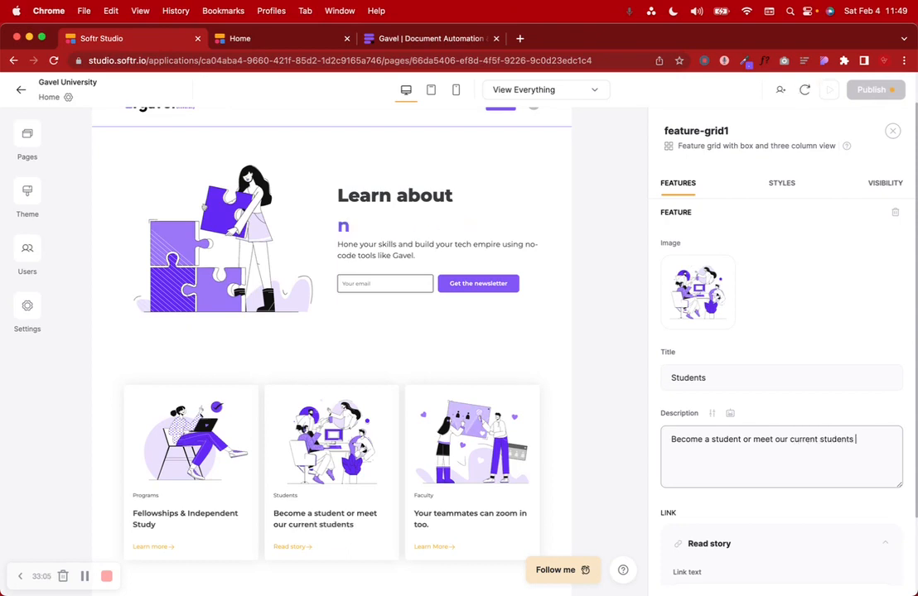
type(" & gra")
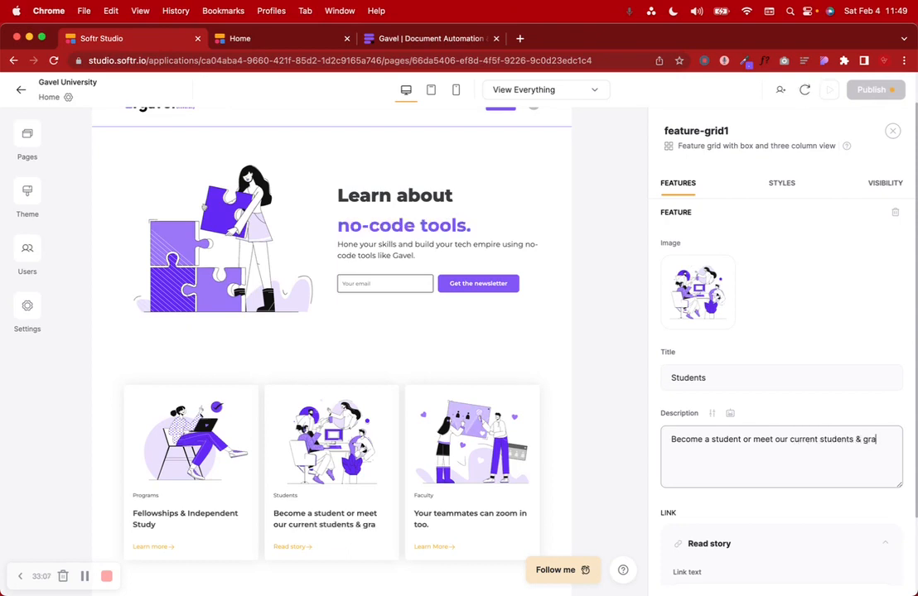
type("ds")
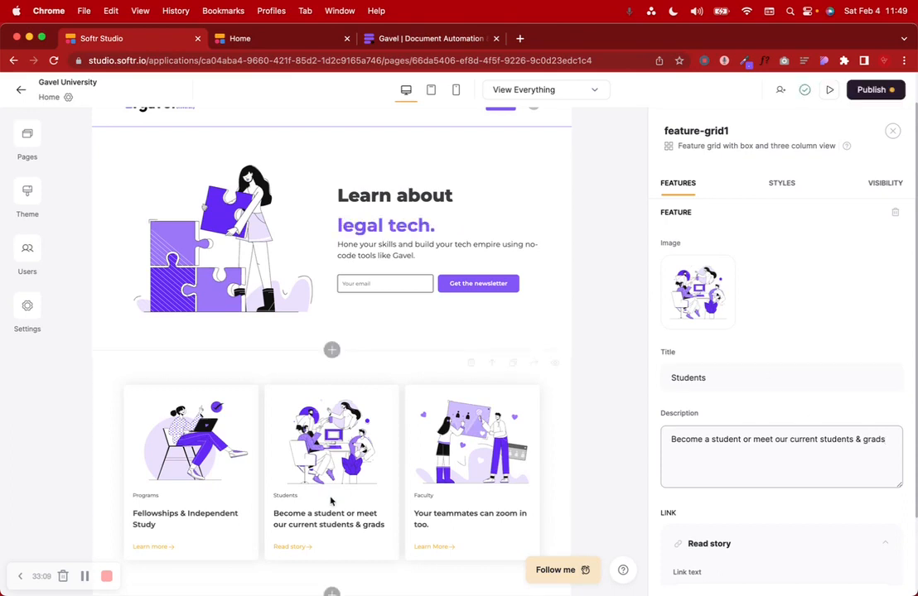
Step: Select the Programs feature card and add "Join" at the start of its description
scroll(702, 352, "up", 3)
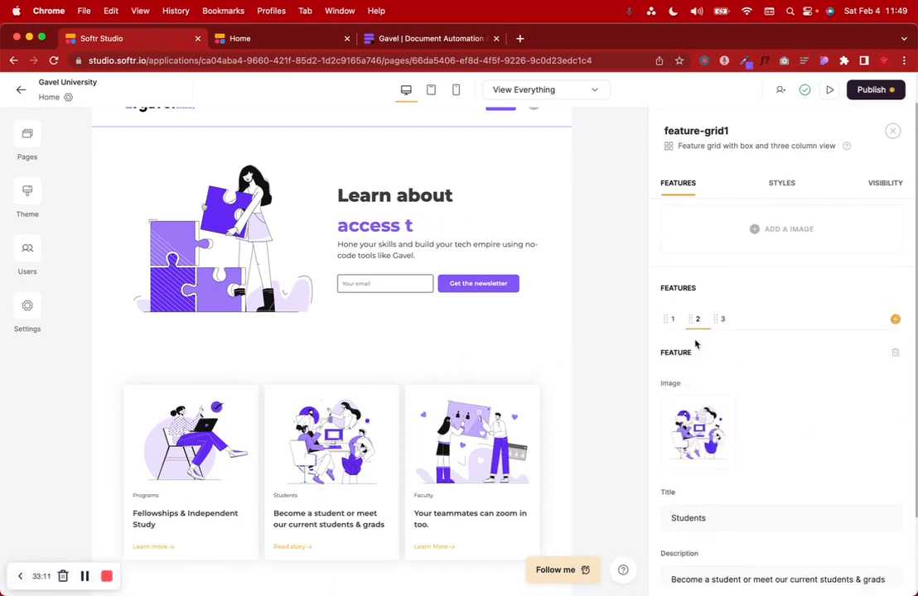
scroll(713, 415, "down", 3)
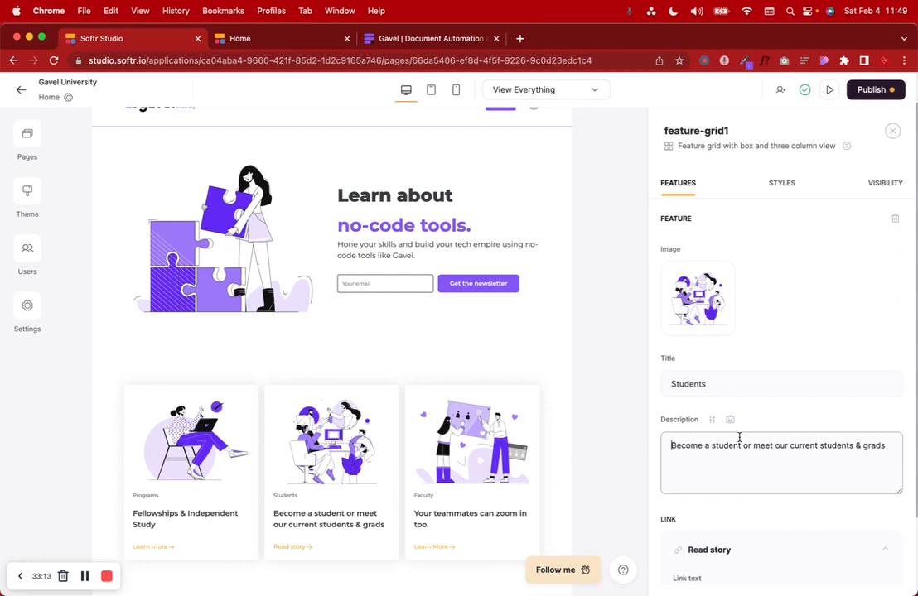
scroll(683, 265, "up", 2)
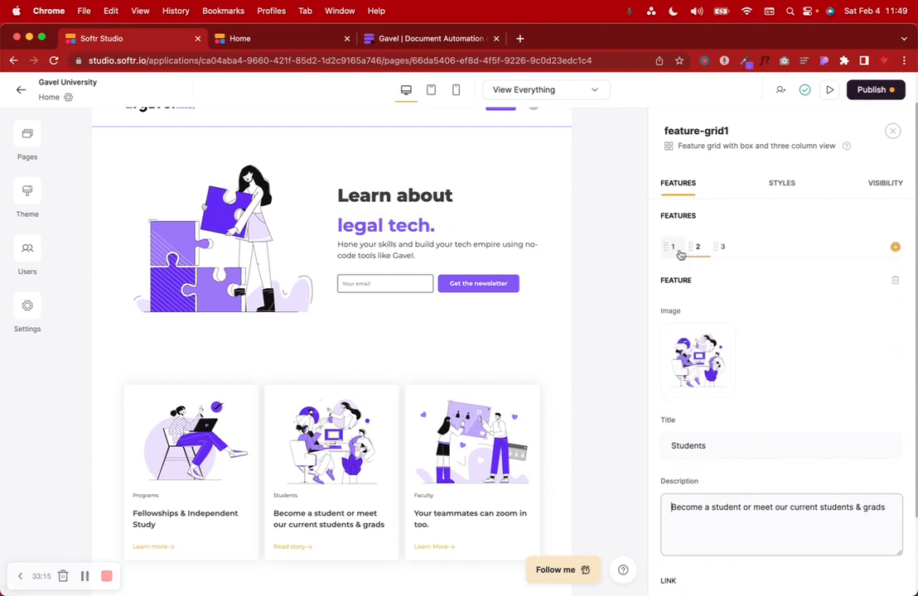
left_click(675, 250)
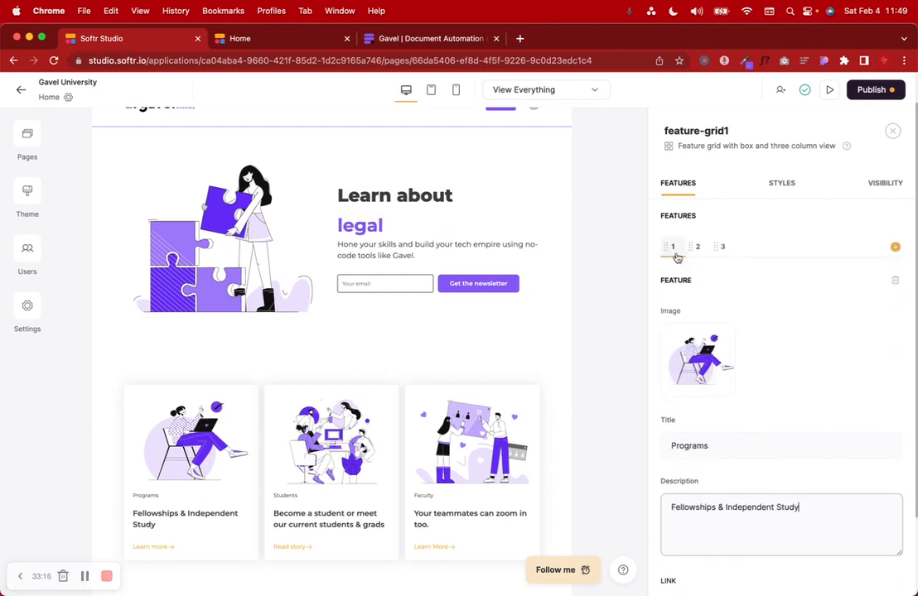
left_click(671, 507)
type("Join")
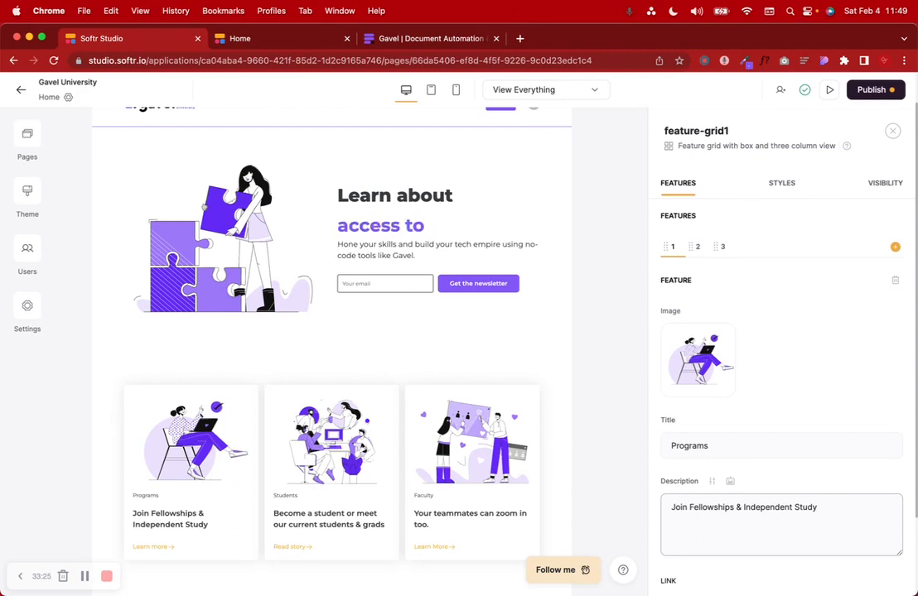
Step: Reword the Programs card's description as "Explore Fellowships & Independent Study opportunities"
left_click(686, 507)
key("BackSpace")
key("BackSpace")
key("BackSpace")
key("BackSpace")
type("Expl")
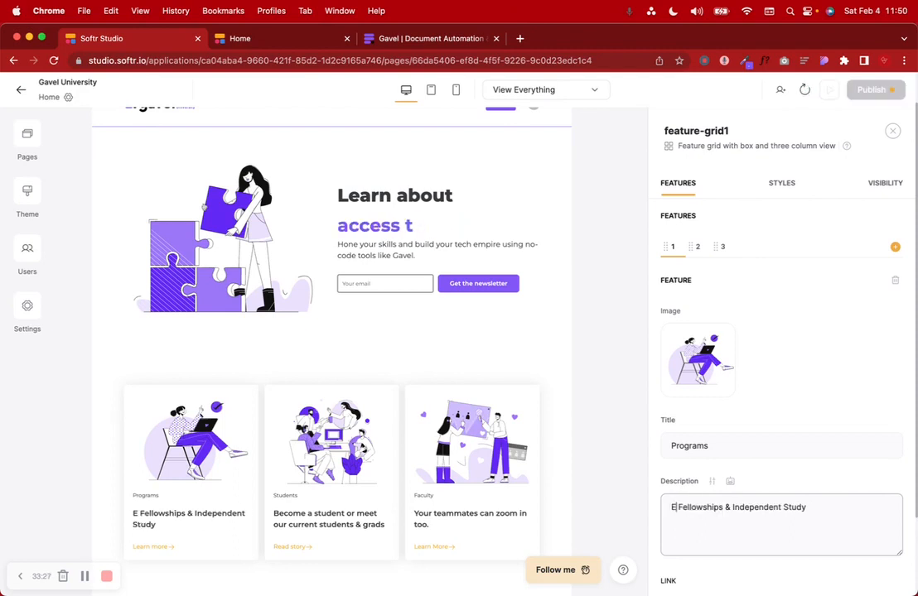
type("ore")
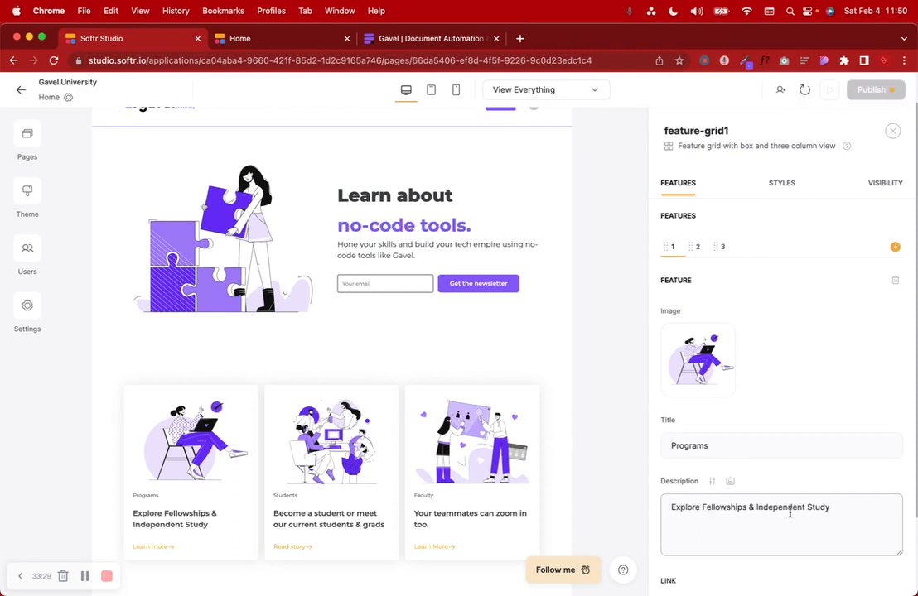
left_click(839, 502)
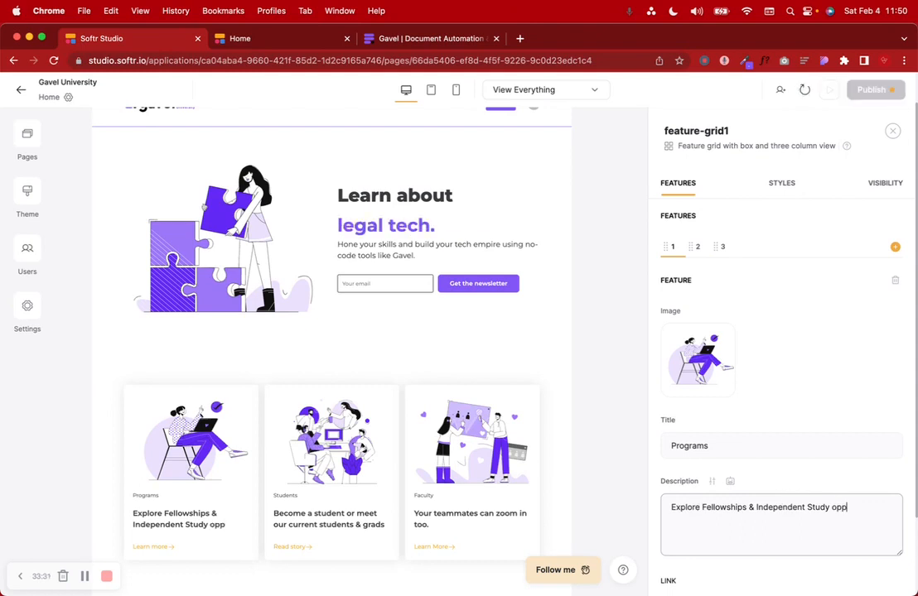
type("tunitir")
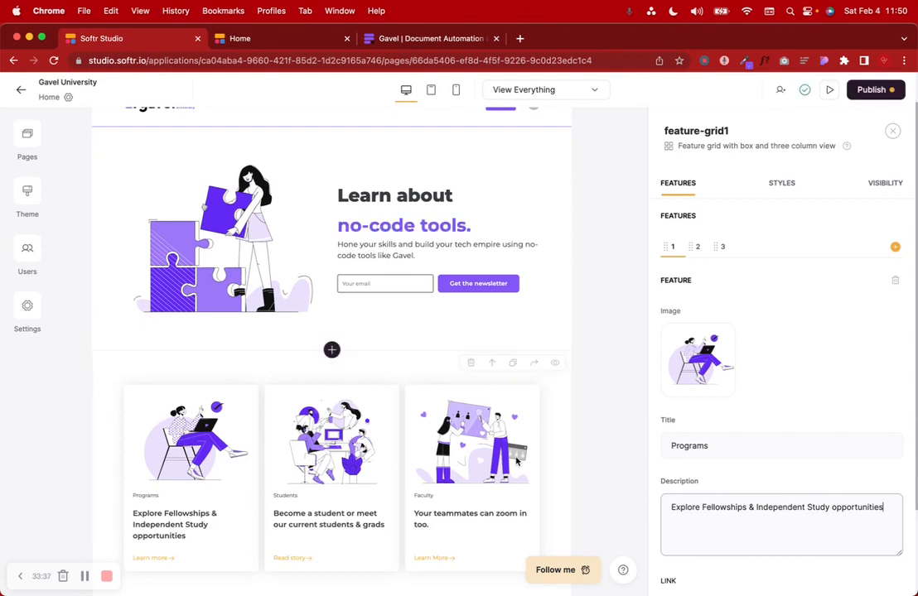
type(".")
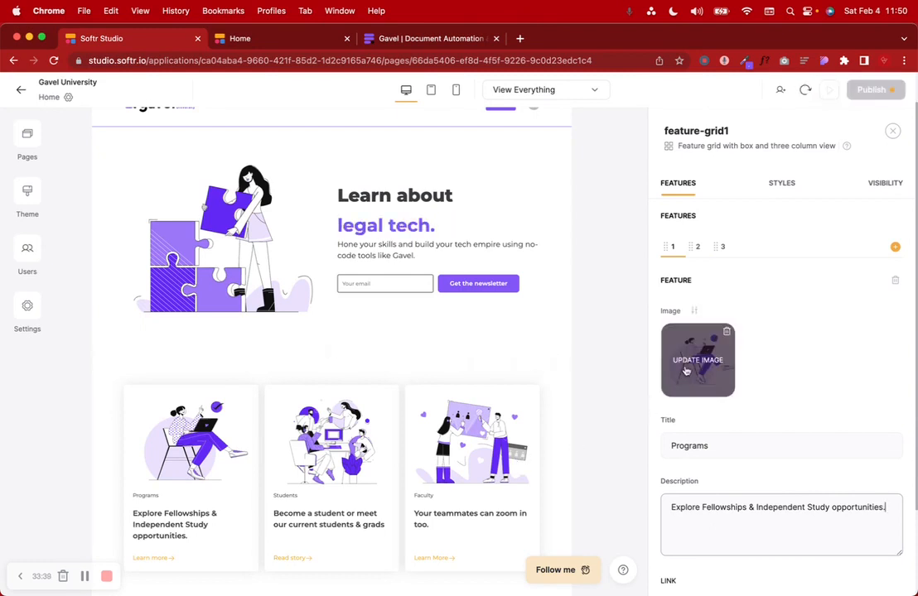
Step: Set the Faculty feature card's description to "Meet our Dean & Program Directors" and publish the changes
left_click(723, 246)
triple_click(742, 505)
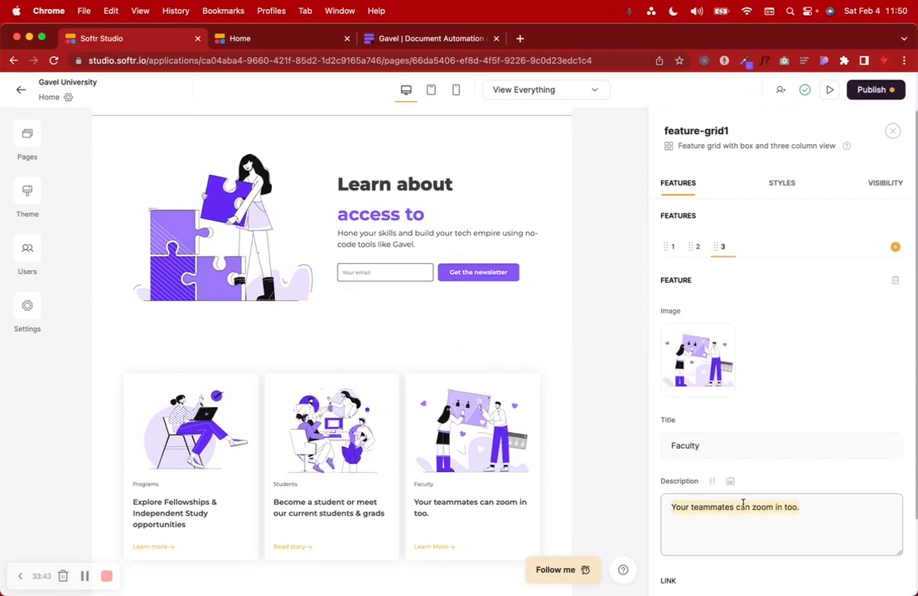
type("Meet our Dean and")
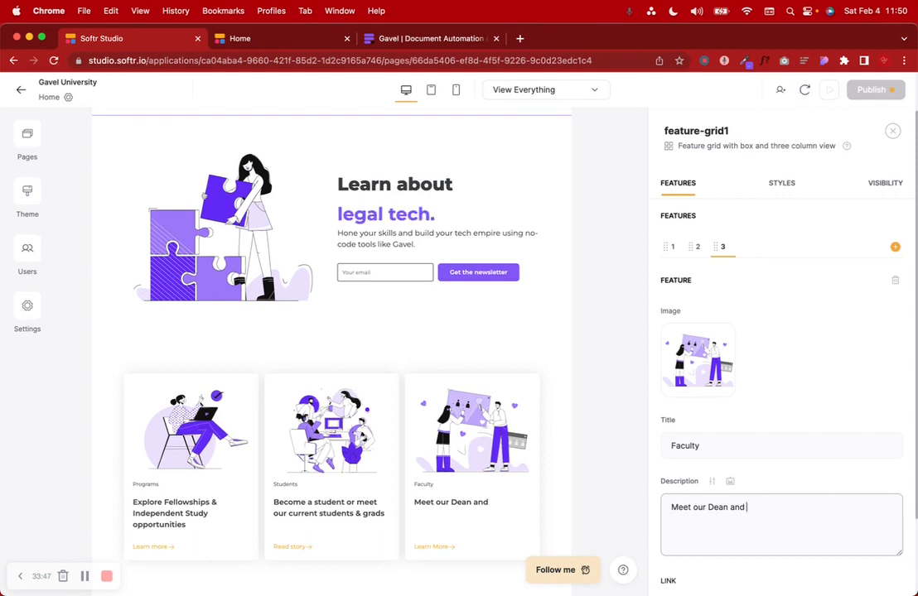
key("BackSpace")
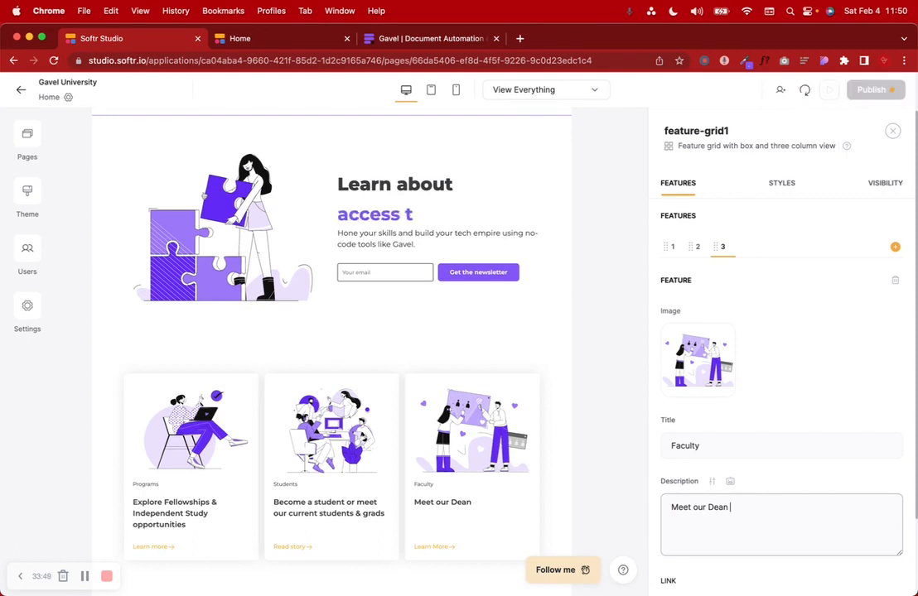
type("&")
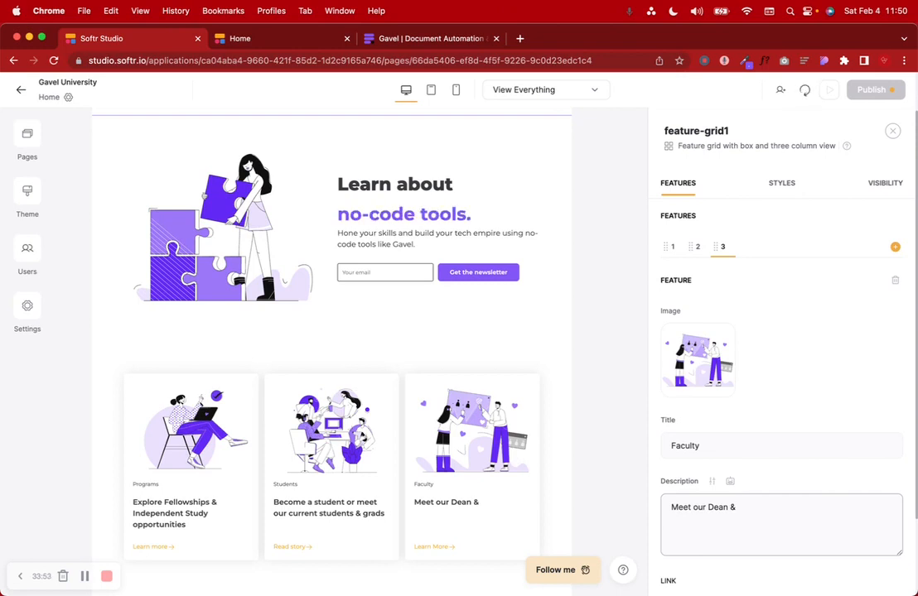
type(" Progra")
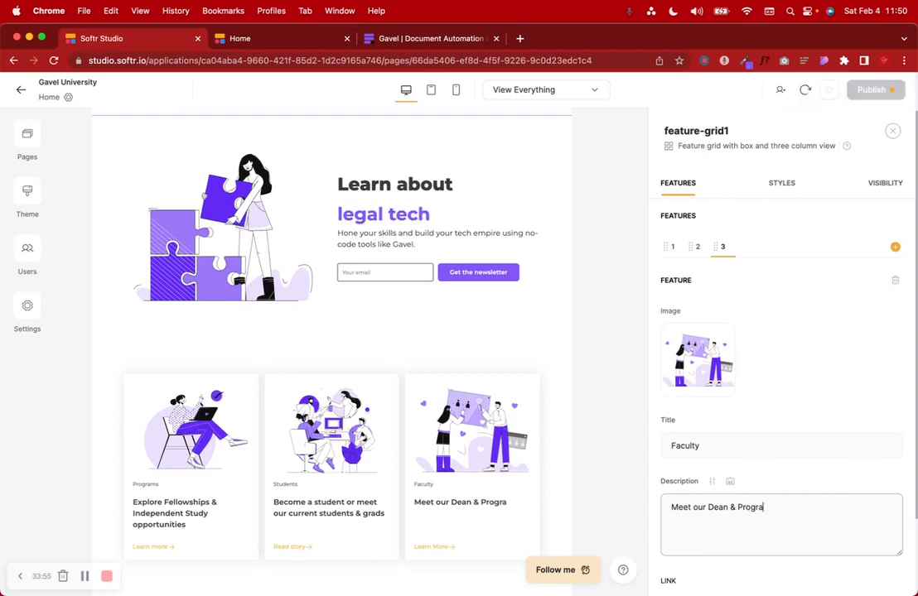
type("m ")
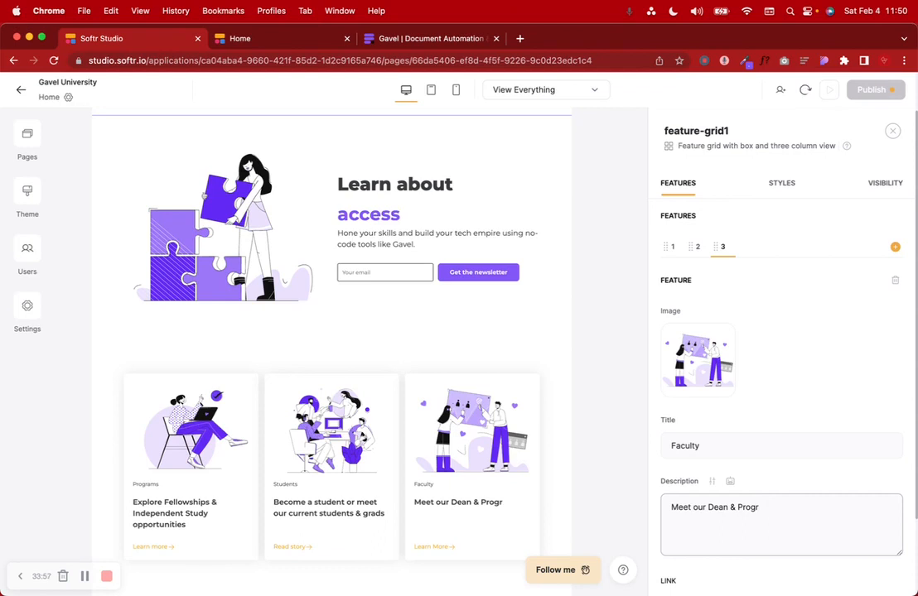
type("amD")
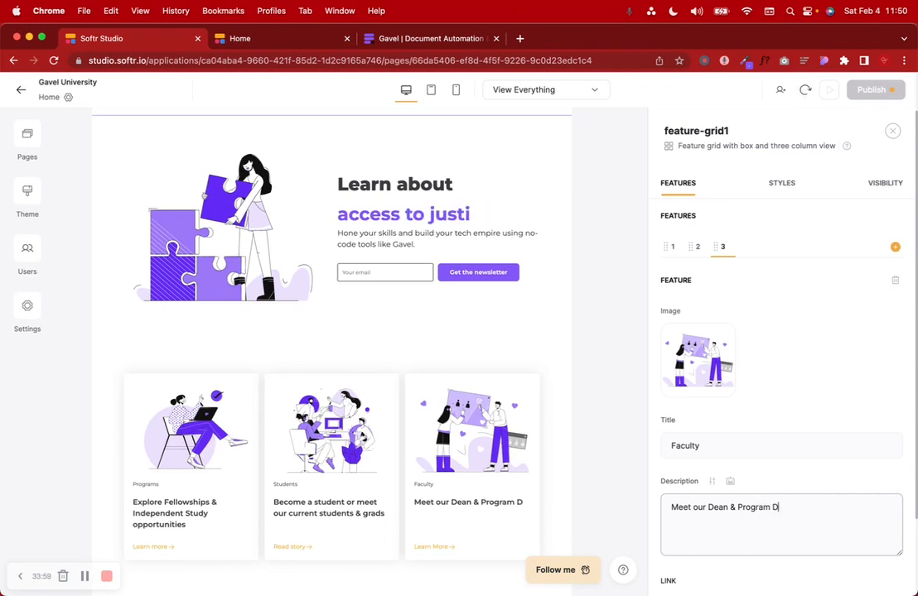
type("irectors")
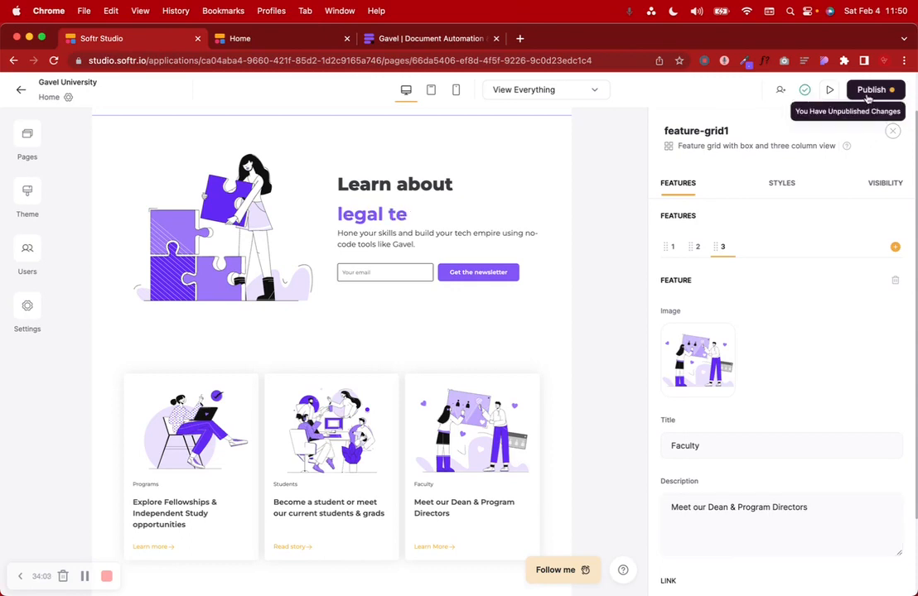
left_click(873, 89)
left_click(795, 273)
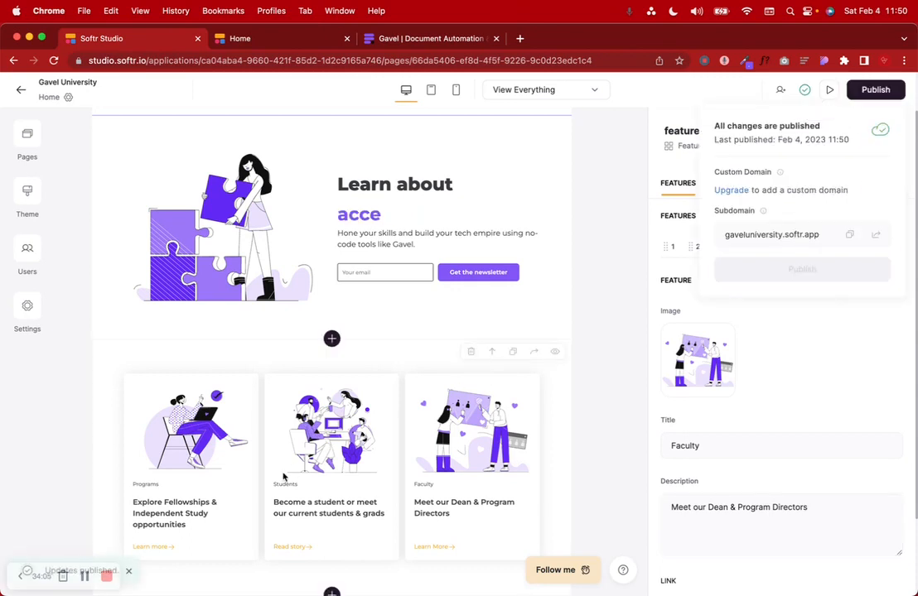
Step: Change the Programs feature card's link text to "GO TO"
scroll(510, 410, "down", 3)
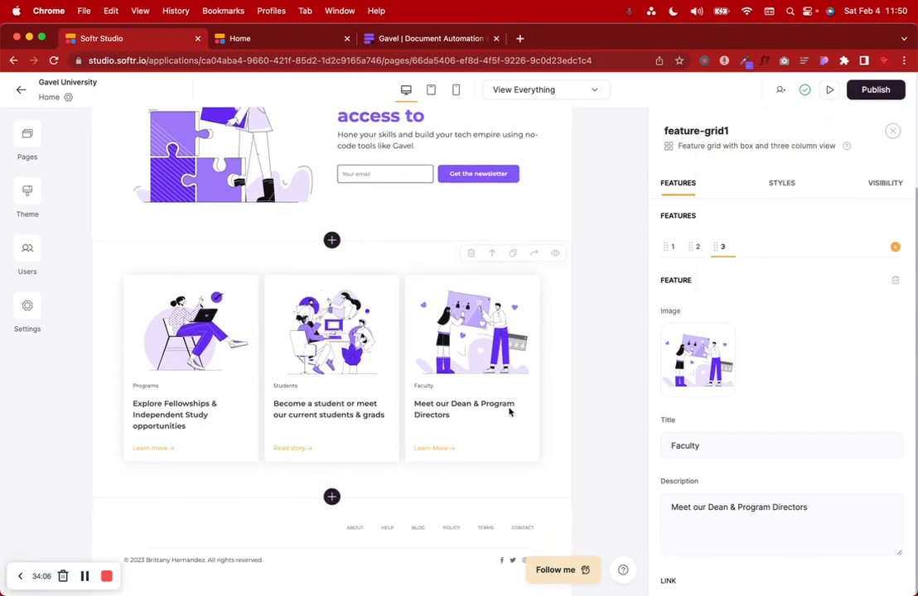
left_click(672, 246)
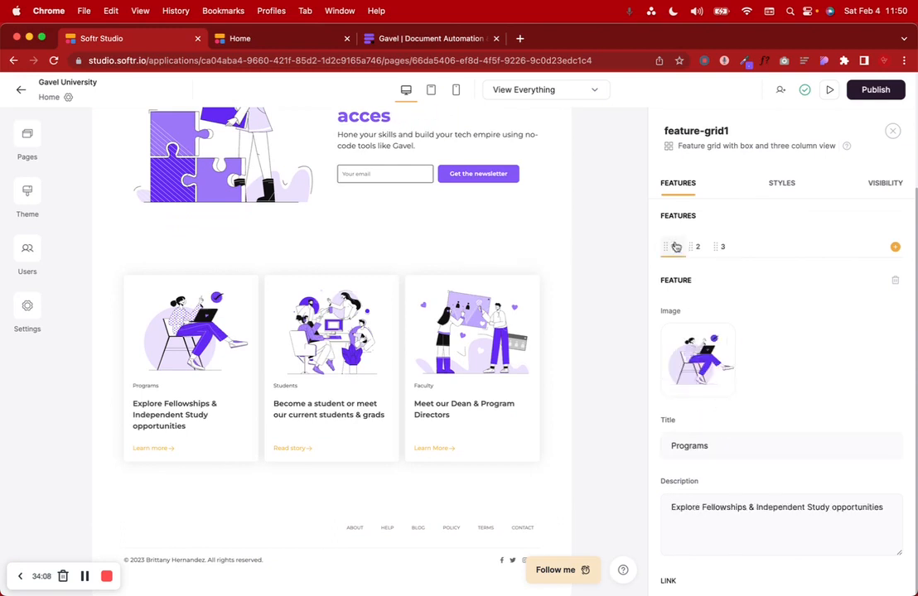
scroll(751, 488, "down", 3)
scroll(751, 488, "down", 3)
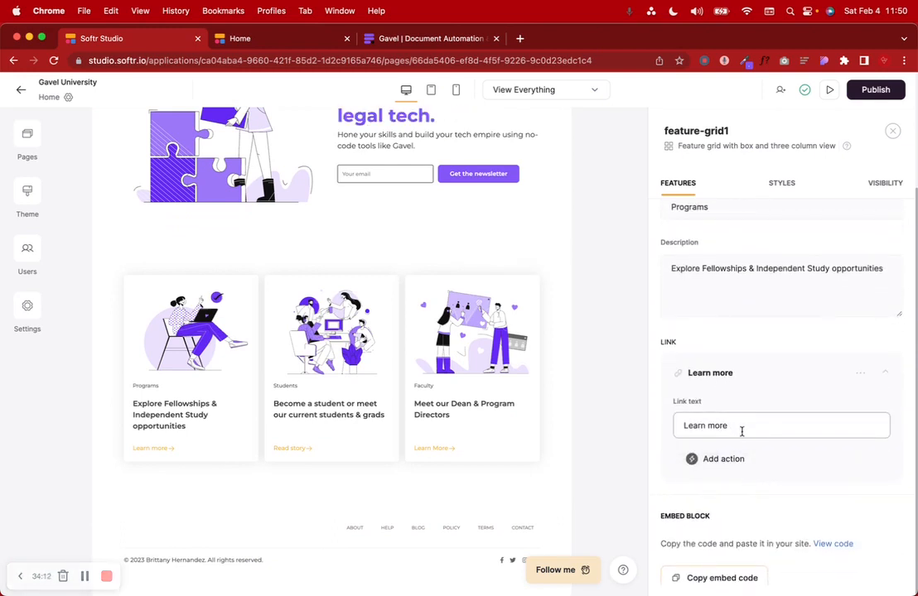
triple_click(741, 432)
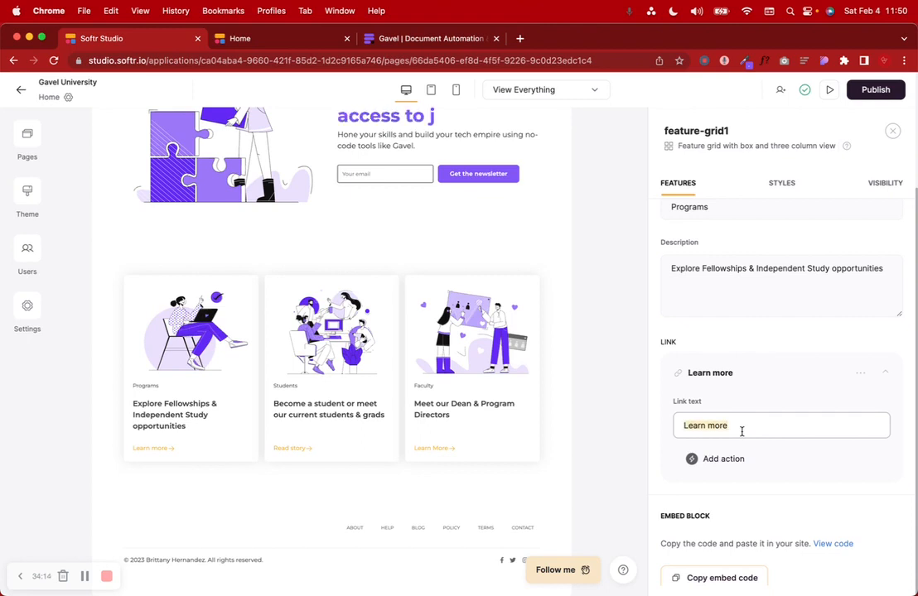
type("Go to")
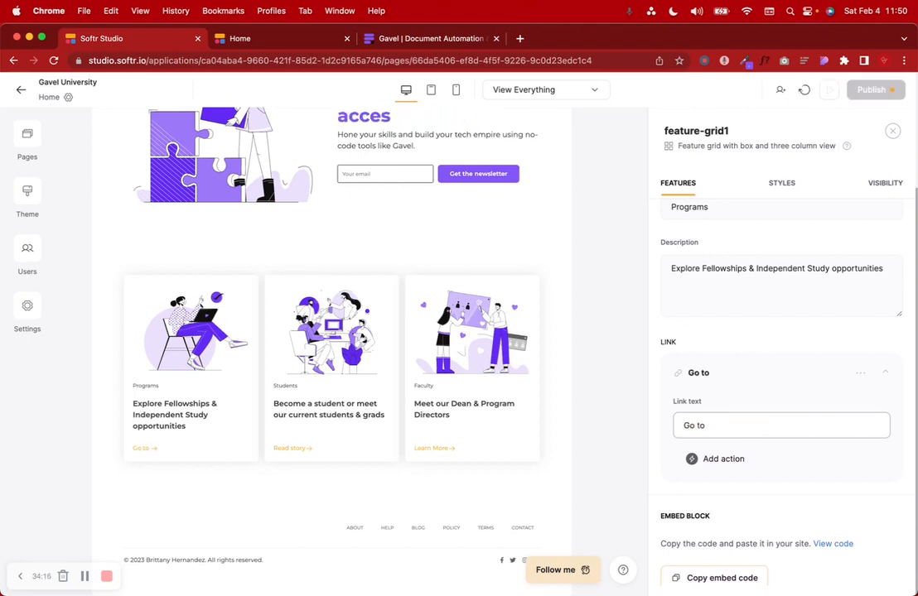
key("BackSpace")
key("BackSpace")
key("BackSpace")
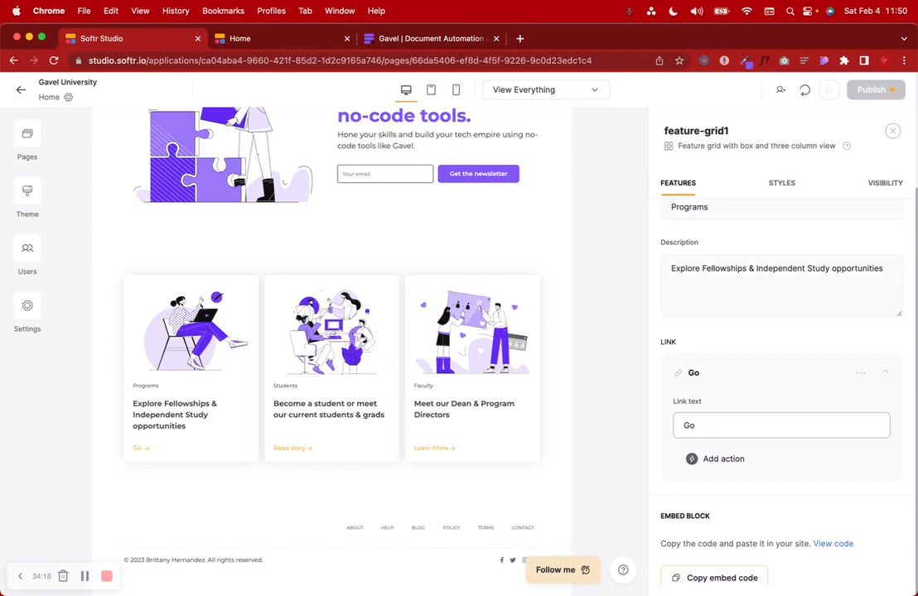
type("O TO")
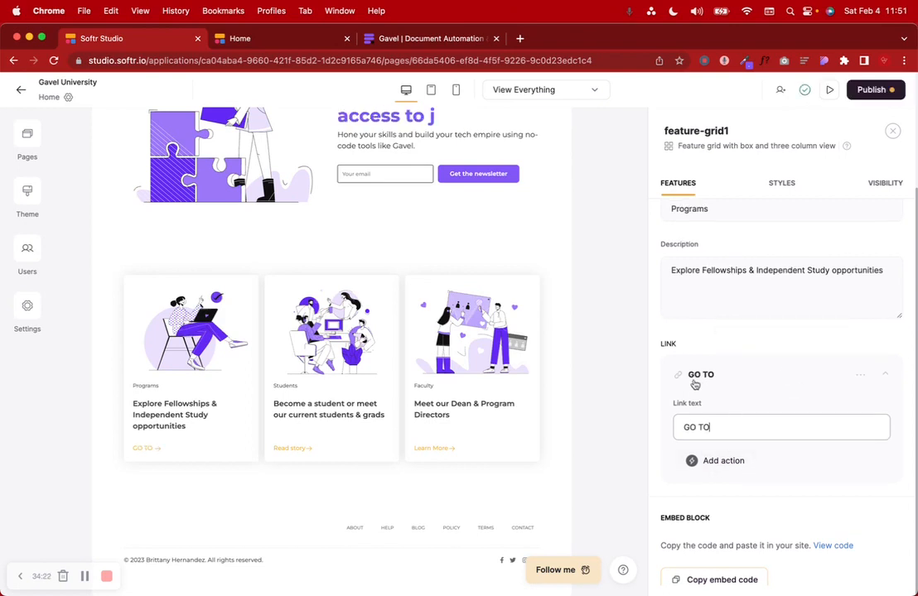
Step: Set the Programs card's link text color to the purple #8256F6
left_click(861, 375)
left_click(818, 405)
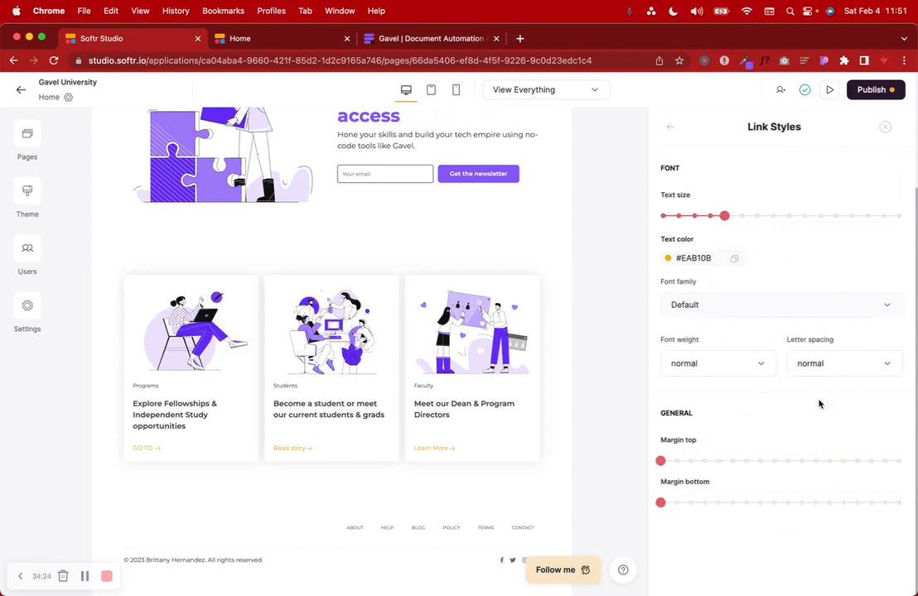
left_click(702, 258)
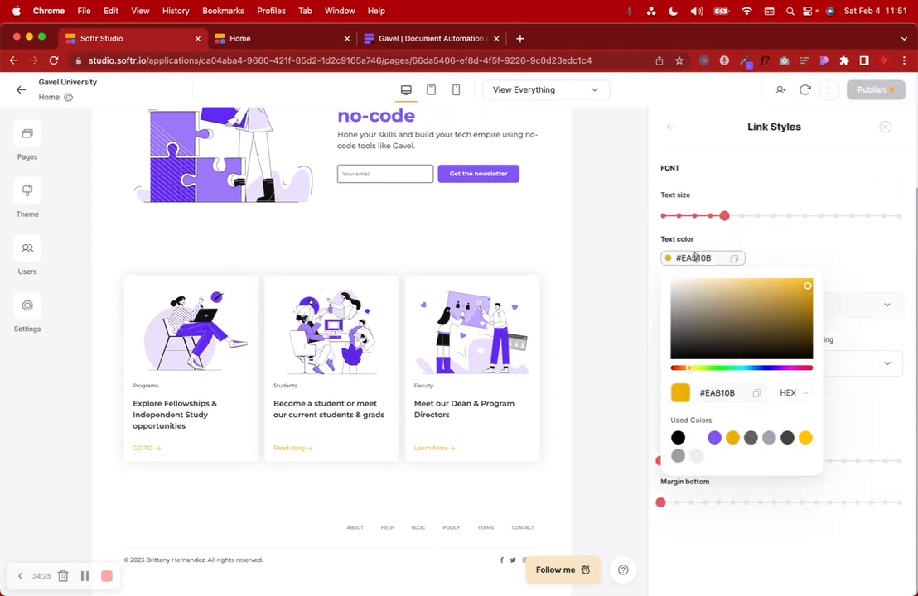
left_click(714, 438)
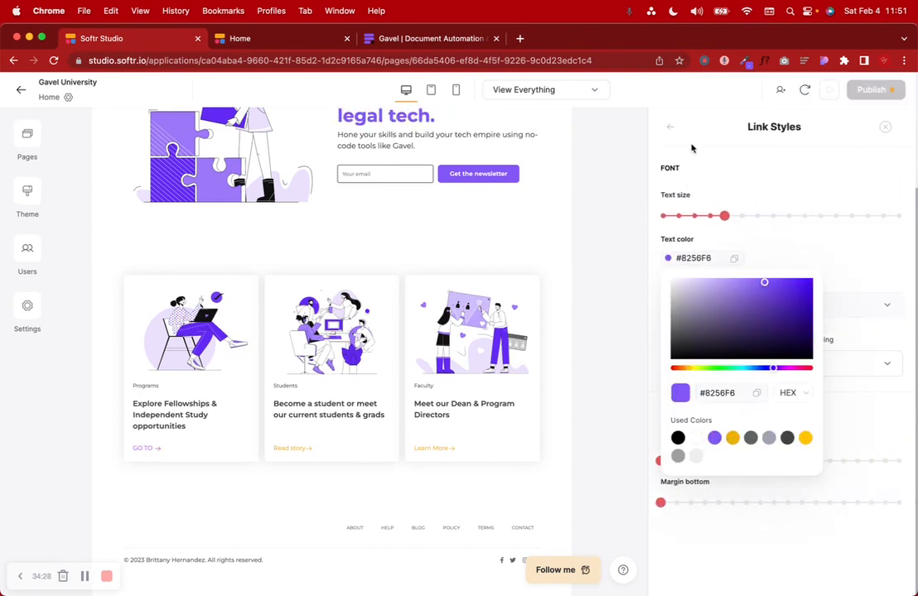
left_click(670, 127)
Step: Change the Students feature card's link text to "GO TO"
scroll(727, 246, "up", 3)
scroll(728, 246, "up", 3)
left_click(698, 286)
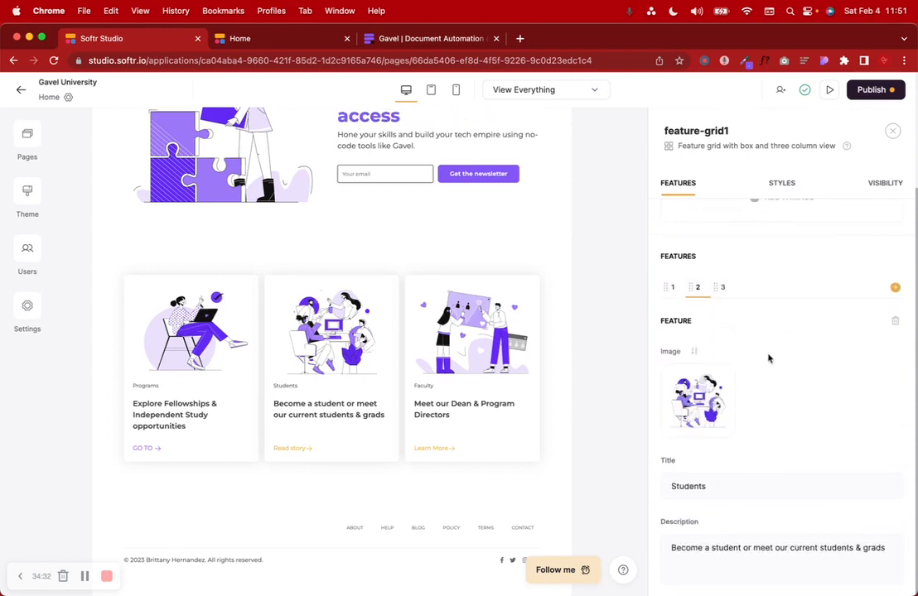
scroll(768, 358, "down", 5)
left_click(744, 348)
triple_click(745, 348)
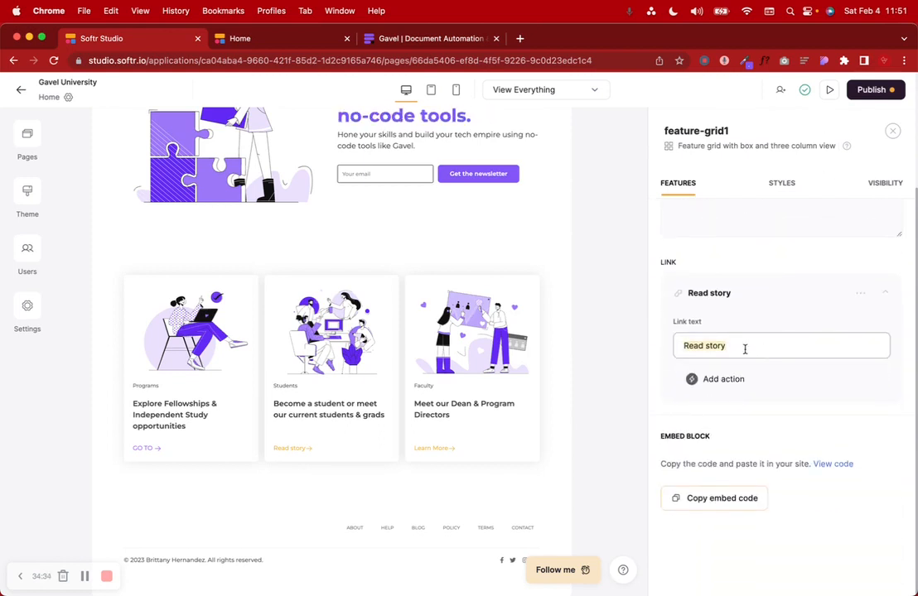
type("g")
key("BackSpace")
type("GO TO")
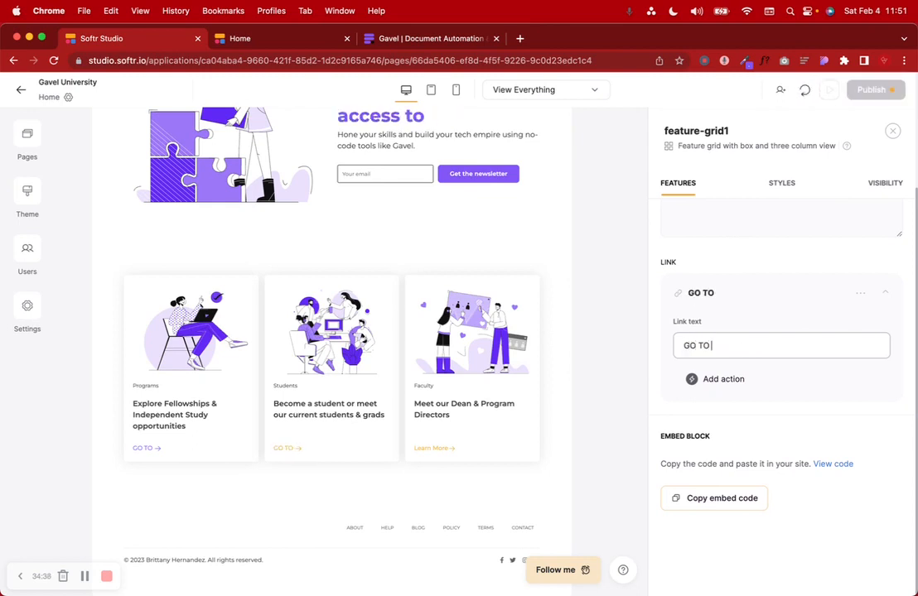
Step: Set the Students card's link text color to the purple #8256F6
scroll(858, 331, "up", 2)
left_click(858, 369)
left_click(818, 397)
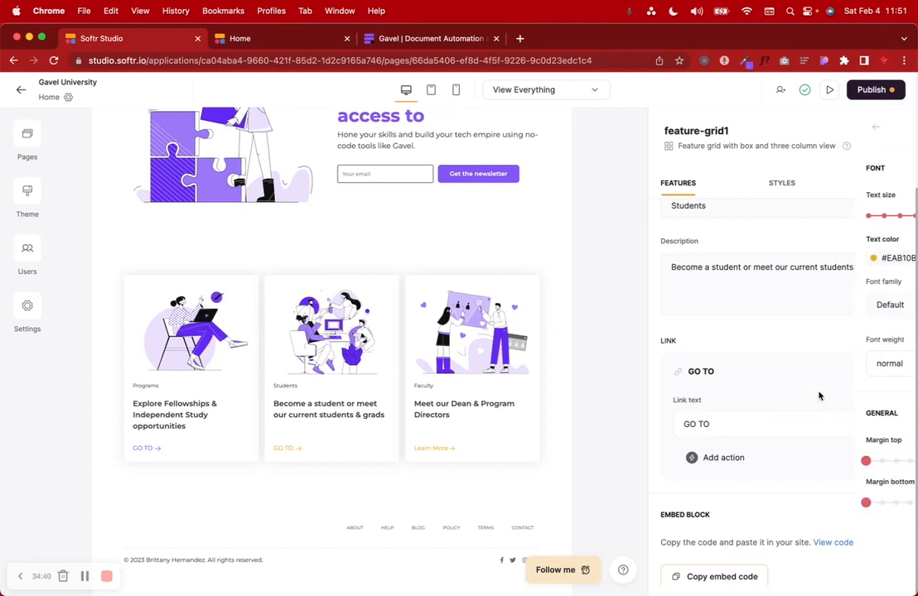
left_click(728, 258)
left_click(714, 438)
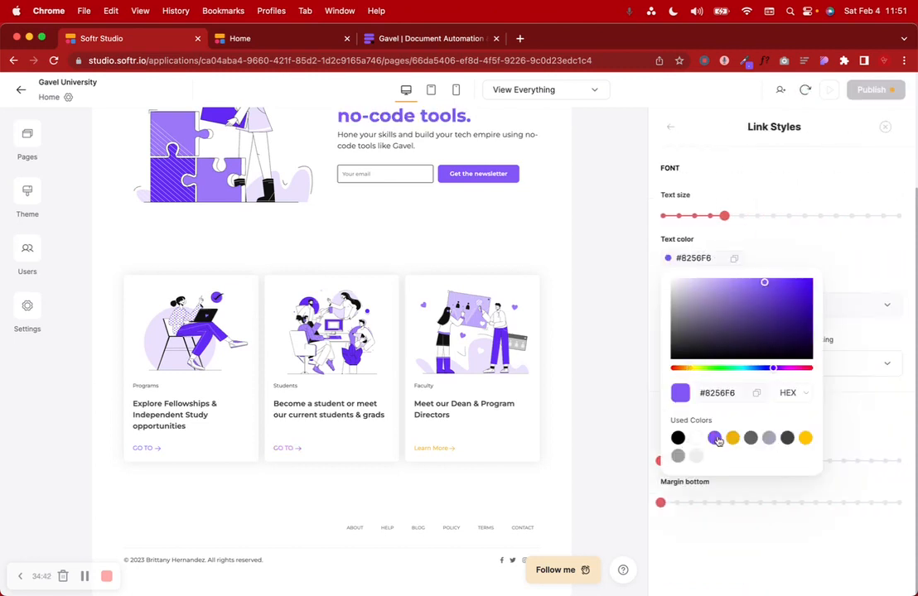
left_click(669, 131)
Step: Change the Faculty feature card's link text to "GO TO"
scroll(770, 355, "up", 3)
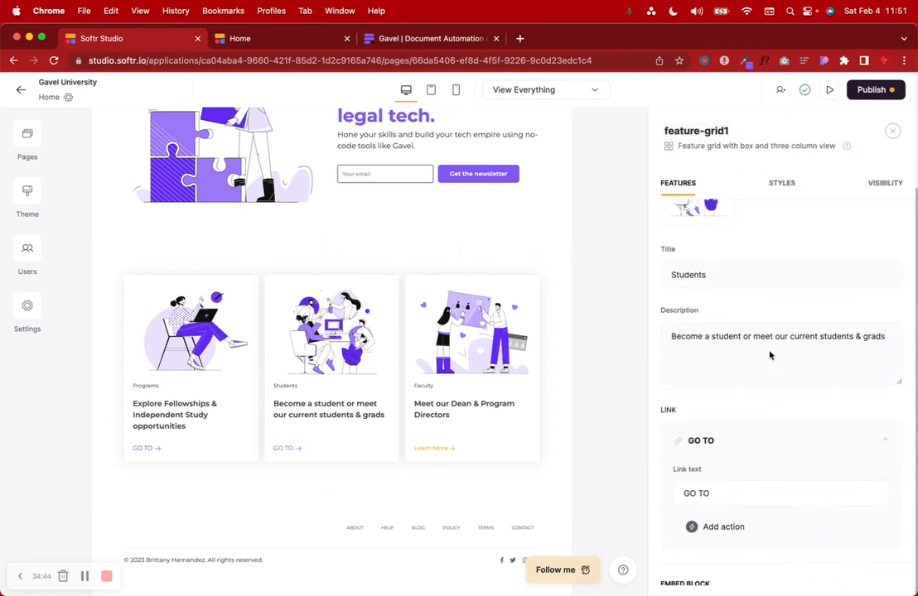
left_click(722, 262)
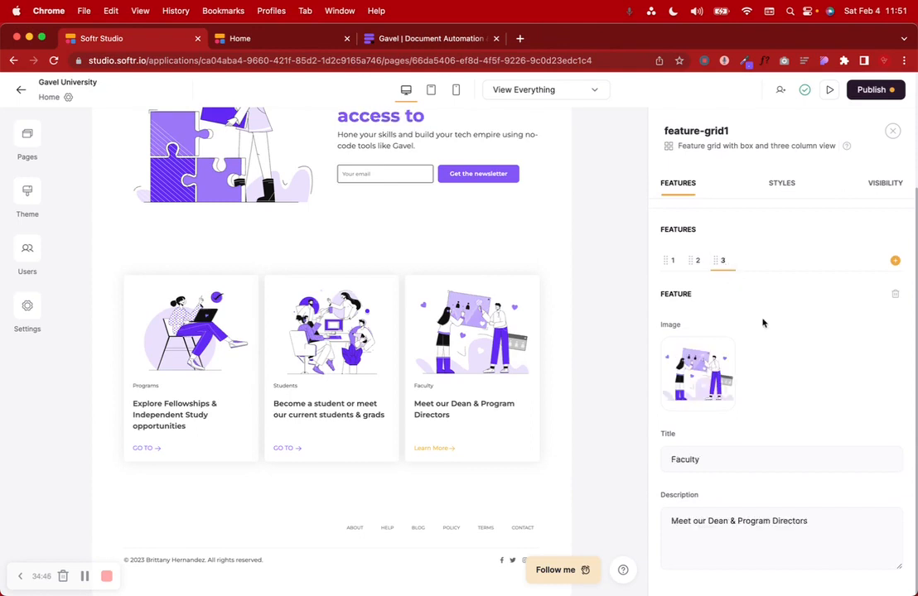
scroll(763, 407, "down", 3)
scroll(763, 408, "down", 5)
triple_click(742, 384)
type("GO")
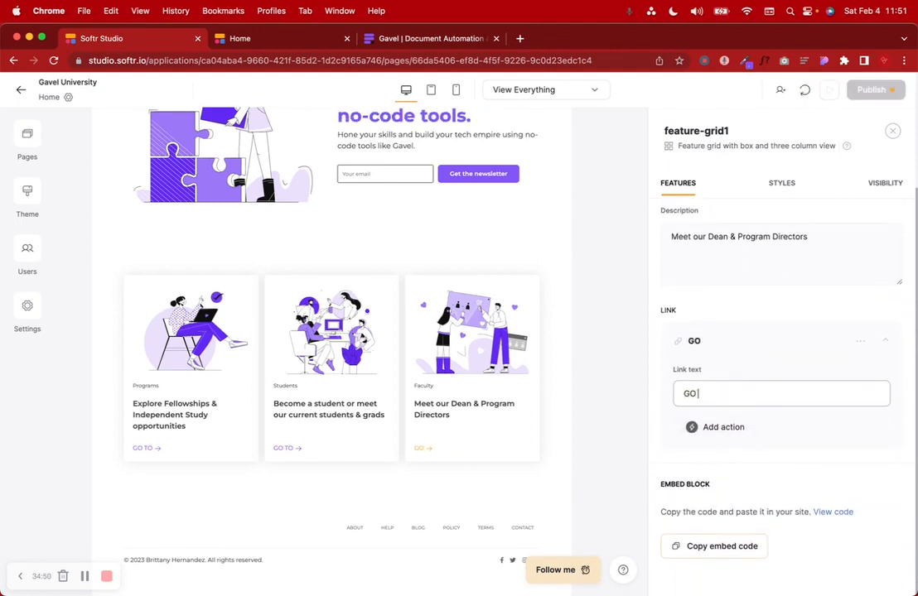
type(" TO")
Step: Set the Faculty card's link text color to the purple #8256F6
left_click(860, 340)
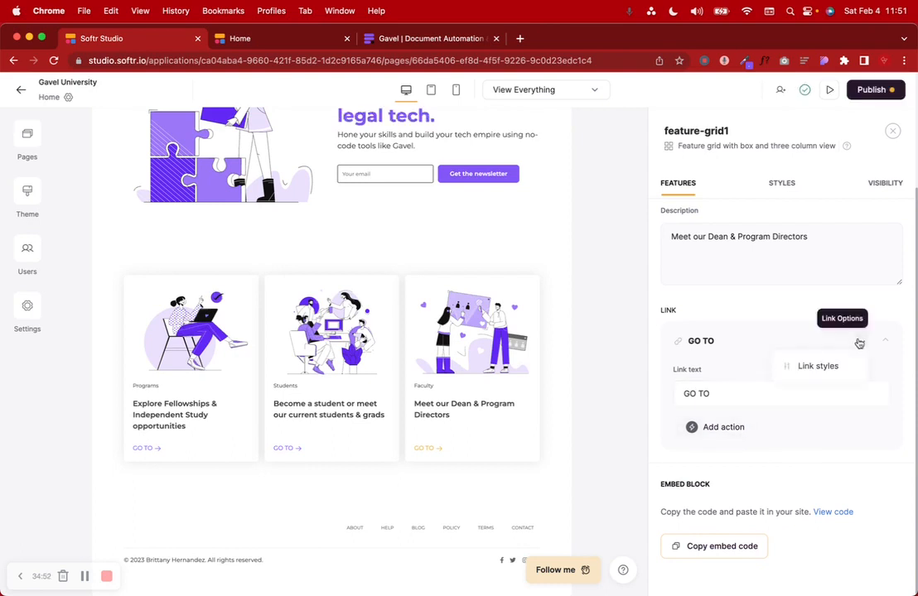
left_click(803, 367)
left_click(672, 258)
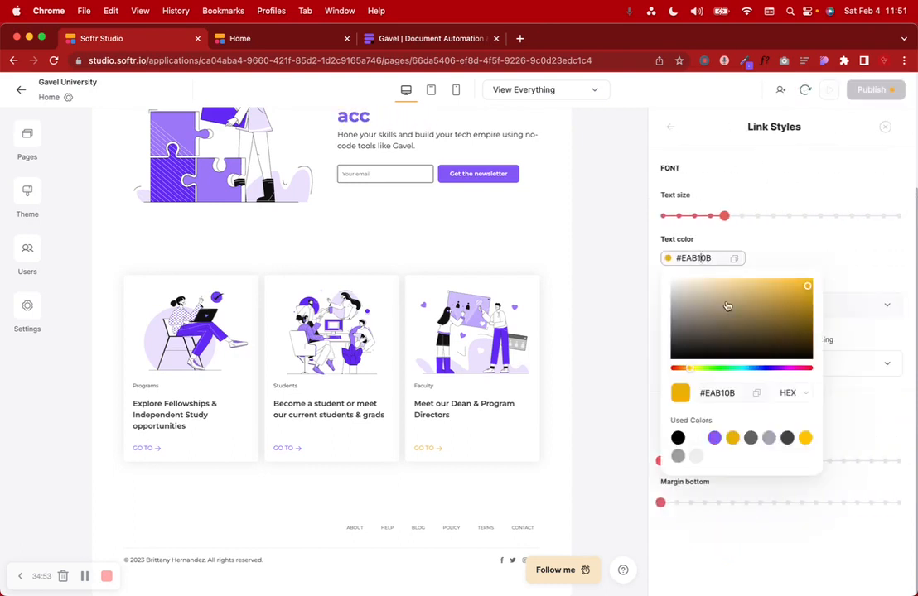
left_click(714, 438)
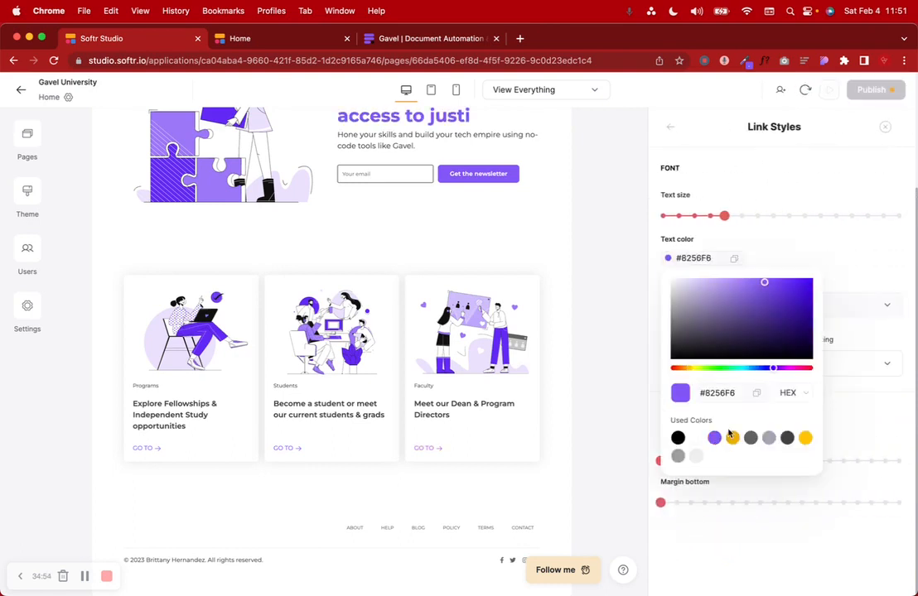
left_click(553, 381)
Step: Set the text color of the home page footer's links to the purple #8256F6
left_click(423, 527)
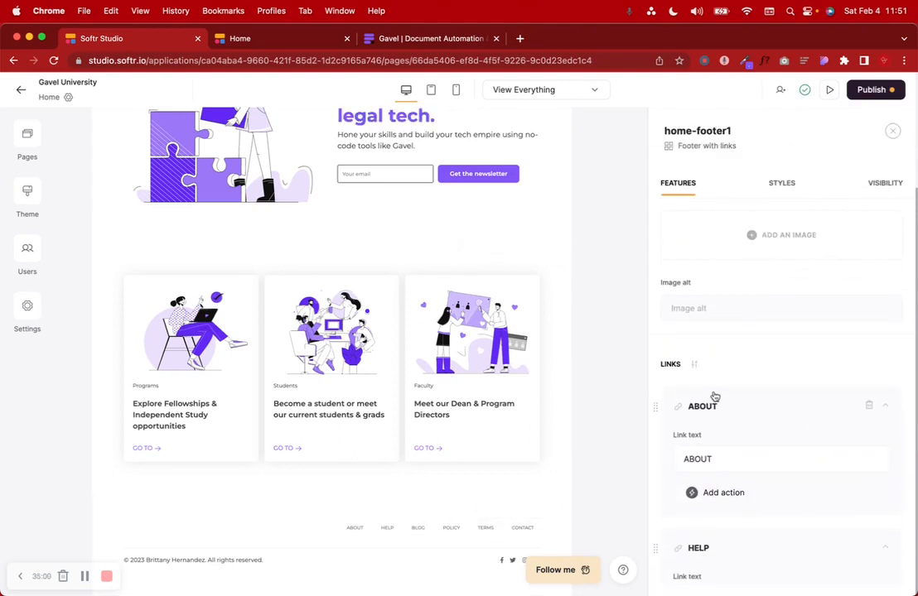
left_click(694, 364)
left_click(694, 258)
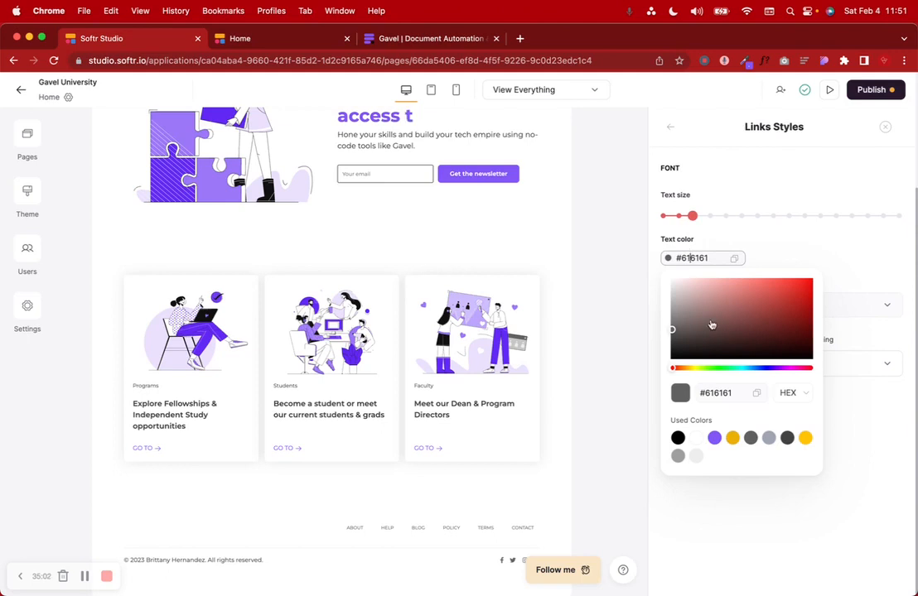
left_click(714, 438)
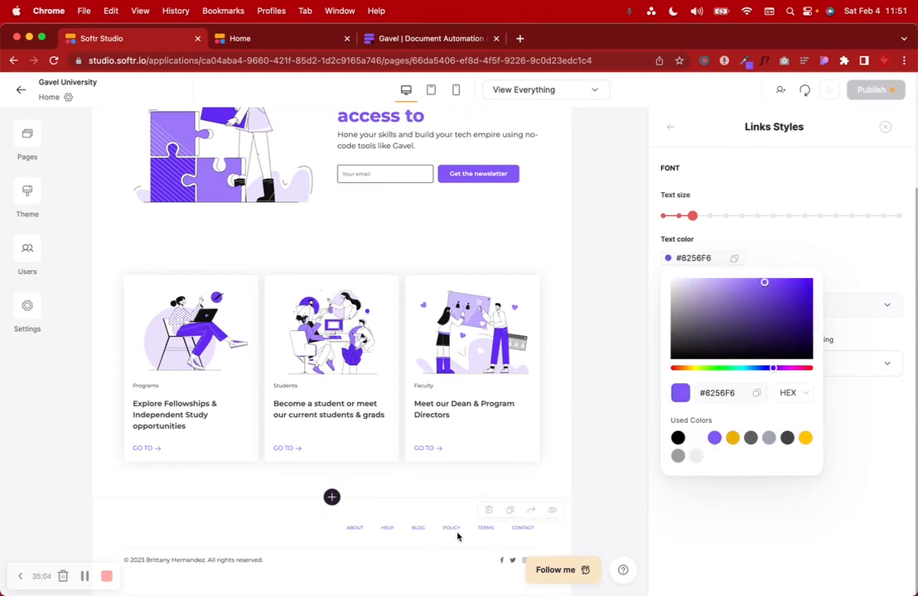
key("Escape")
Step: Set the text color of the copyright line in the secondary footer to #8256F6
scroll(775, 473, "down", 5)
scroll(776, 473, "down", 10)
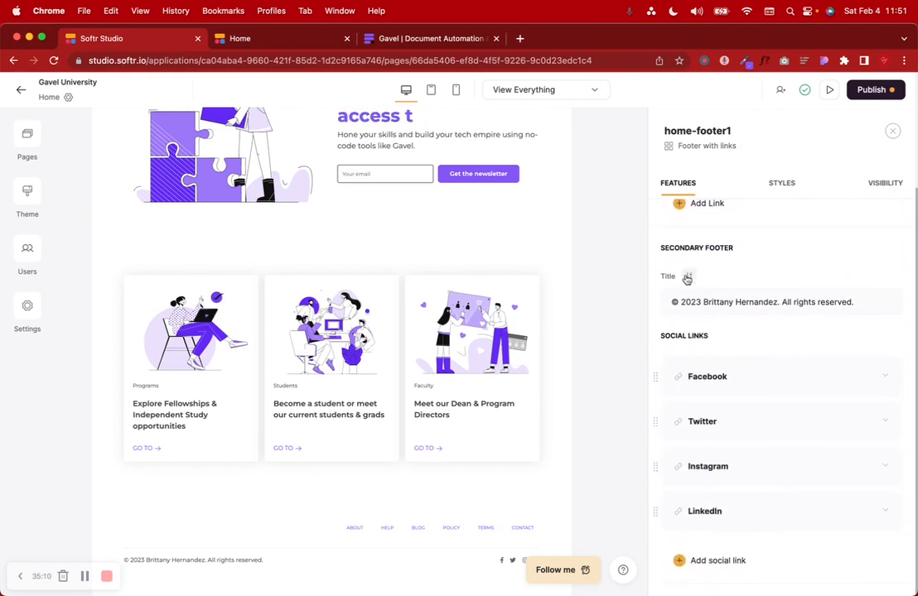
left_click(687, 278)
left_click(687, 259)
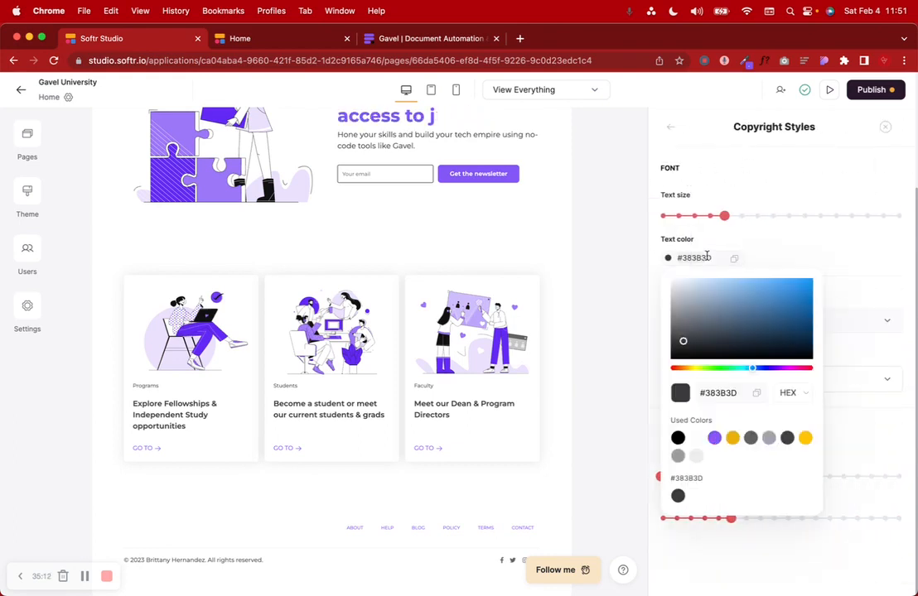
left_click(713, 437)
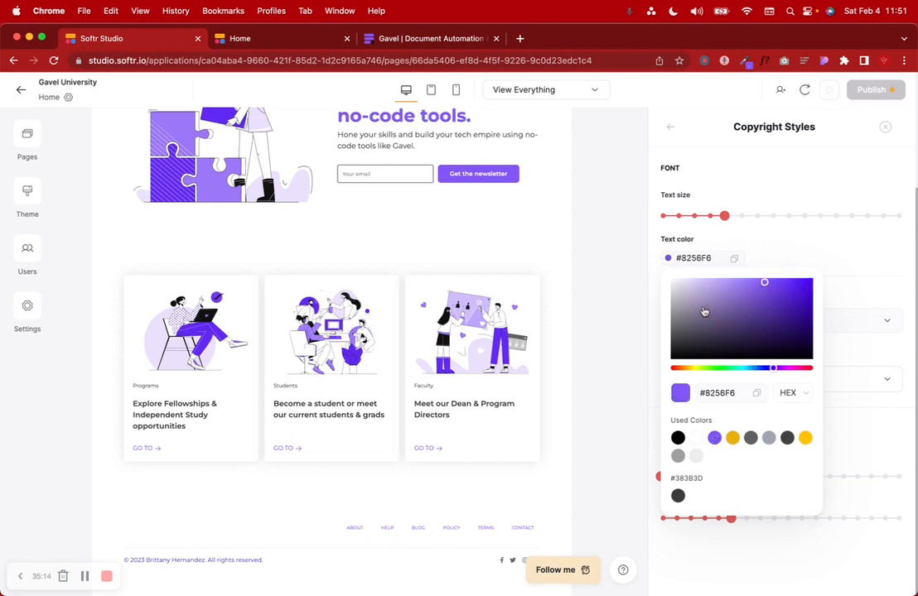
left_click(670, 127)
Step: Publish the pending updates to the gaveluniversity.softr.app subdomain
scroll(712, 397, "down", 2)
scroll(710, 331, "up", 2)
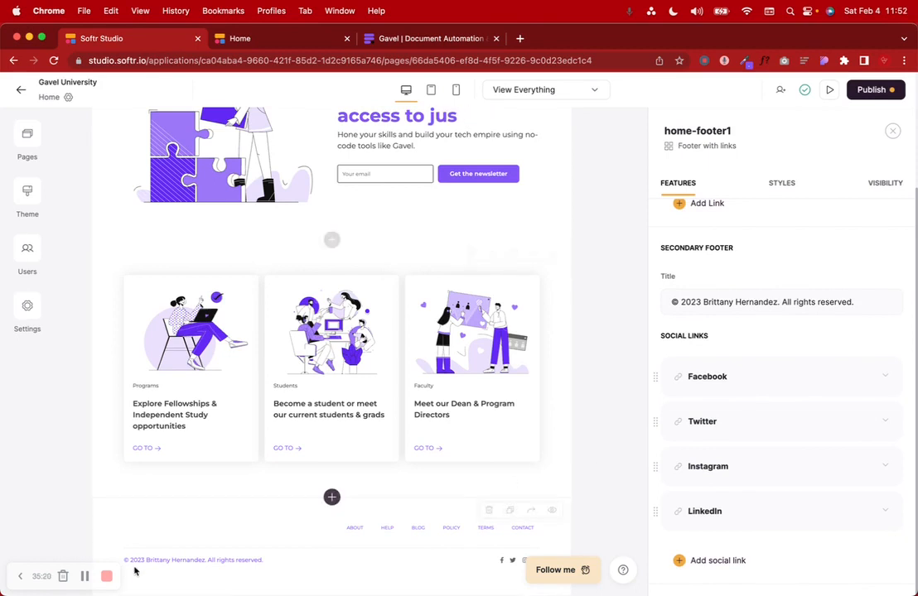
scroll(663, 487, "down", 5)
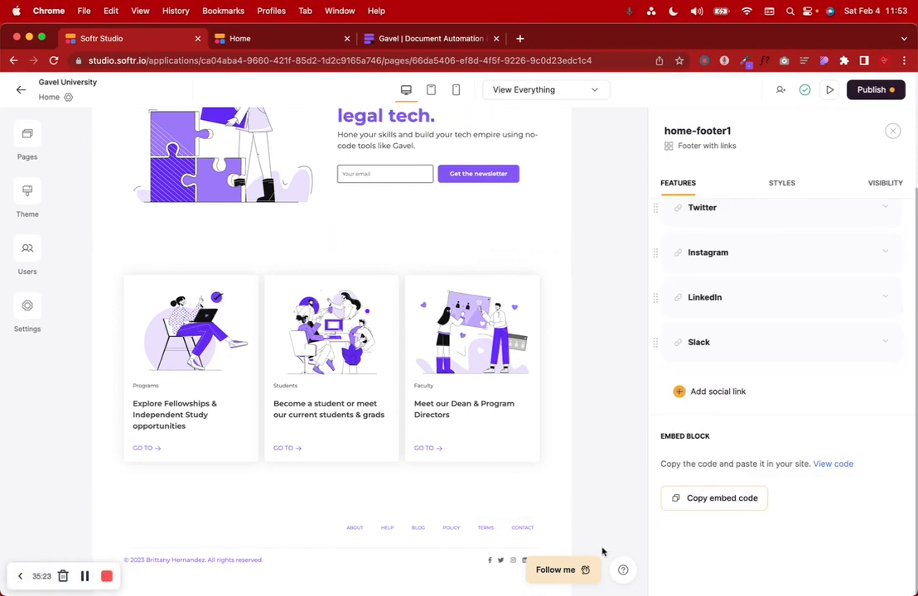
left_click(871, 89)
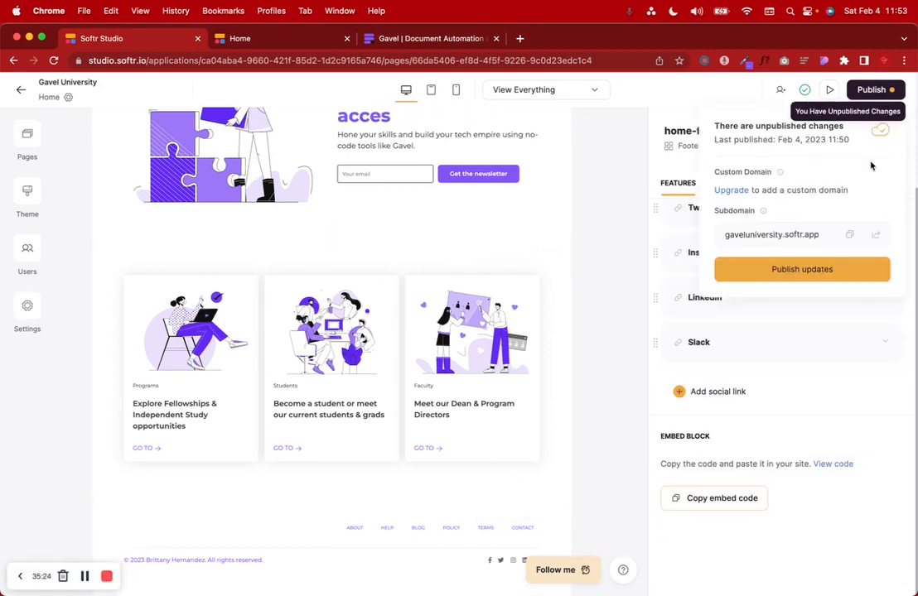
left_click(750, 274)
Step: Reload the published Gavel University site and review the home page's hero, feature cards and footer
left_click(268, 38)
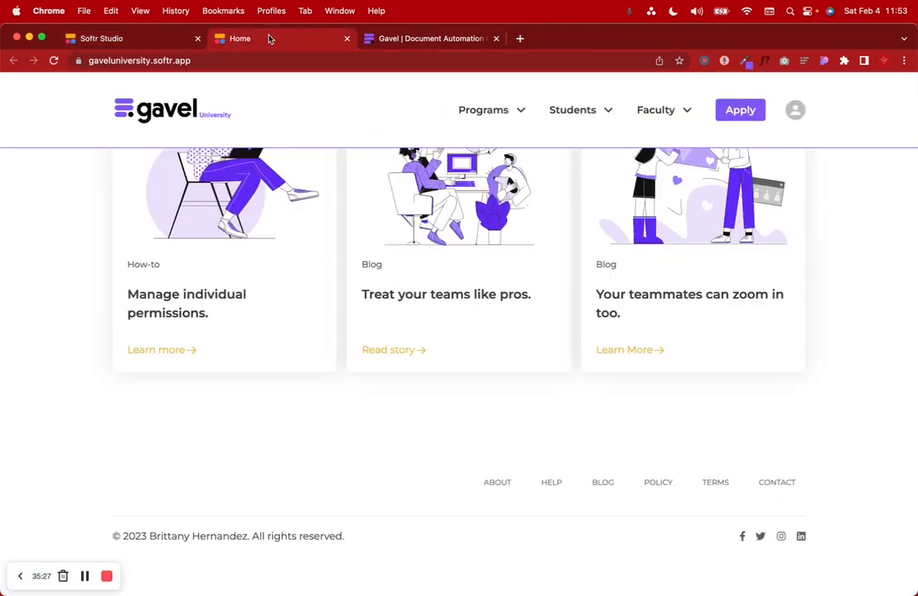
left_click(53, 61)
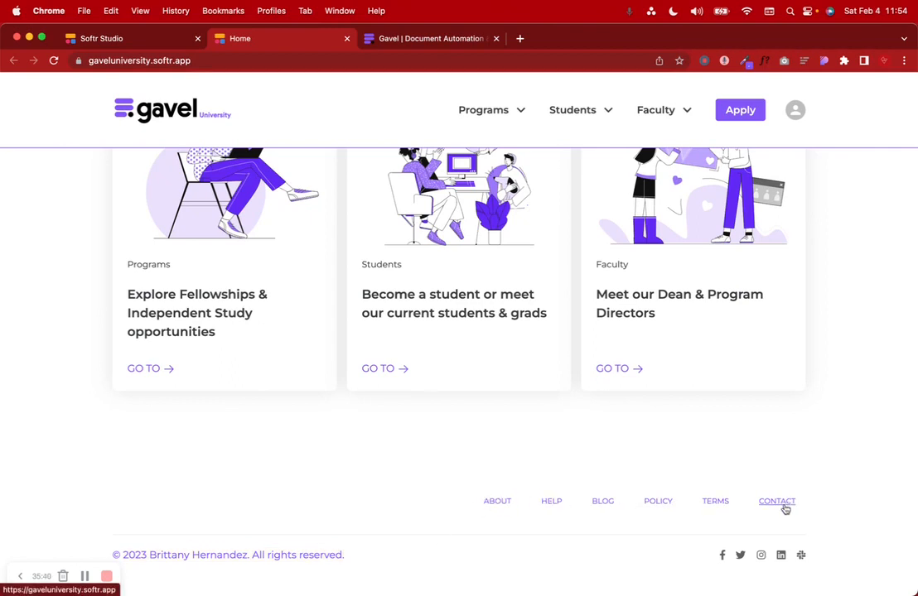
scroll(609, 497, "up", 6)
scroll(609, 498, "down", 5)
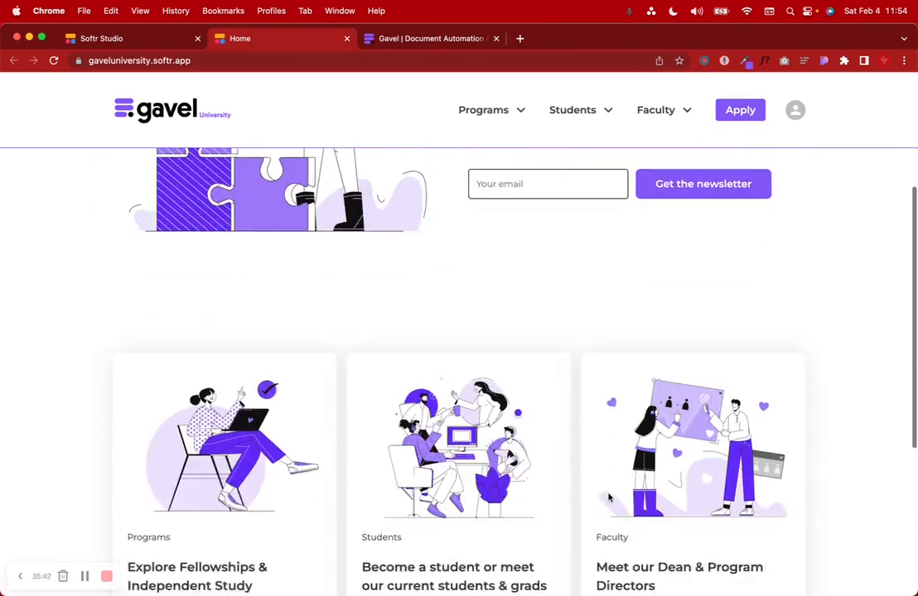
scroll(609, 498, "down", 3)
scroll(609, 498, "up", 3)
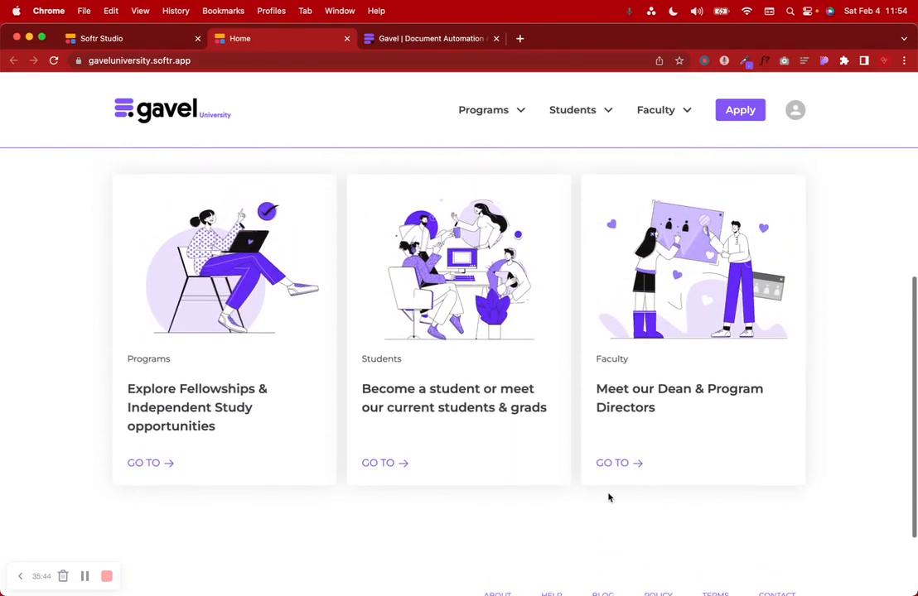
scroll(609, 498, "up", 5)
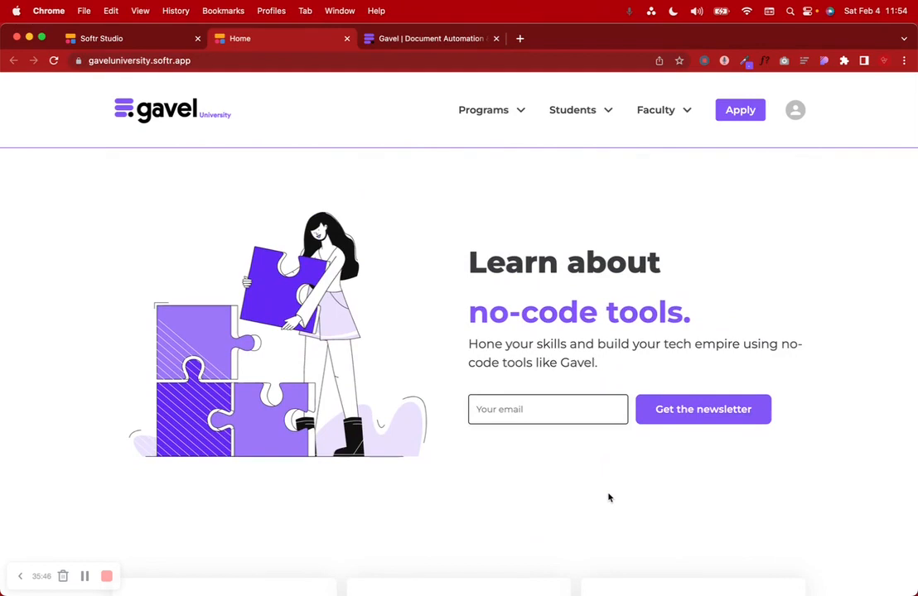
scroll(609, 498, "down", 10)
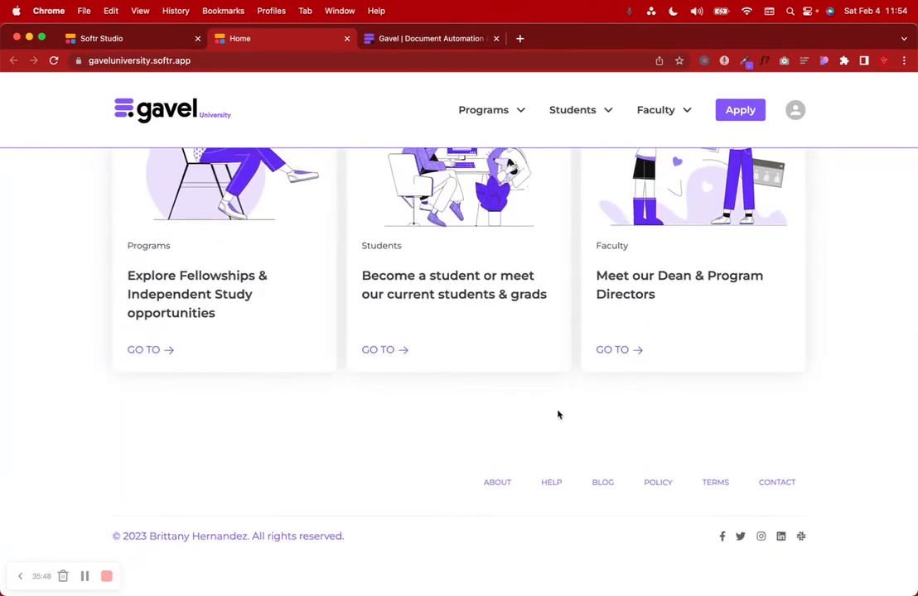
scroll(464, 394, "up", 5)
scroll(447, 387, "up", 5)
Step: Return to Softr Studio and browse the static CTA blocks for the spot between the feature grid and footer
left_click(146, 39)
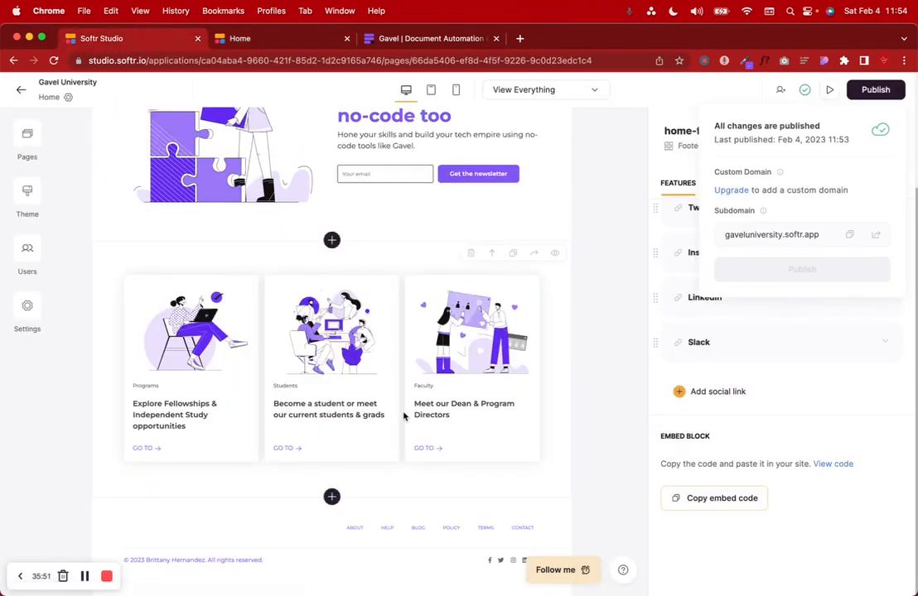
left_click(331, 496)
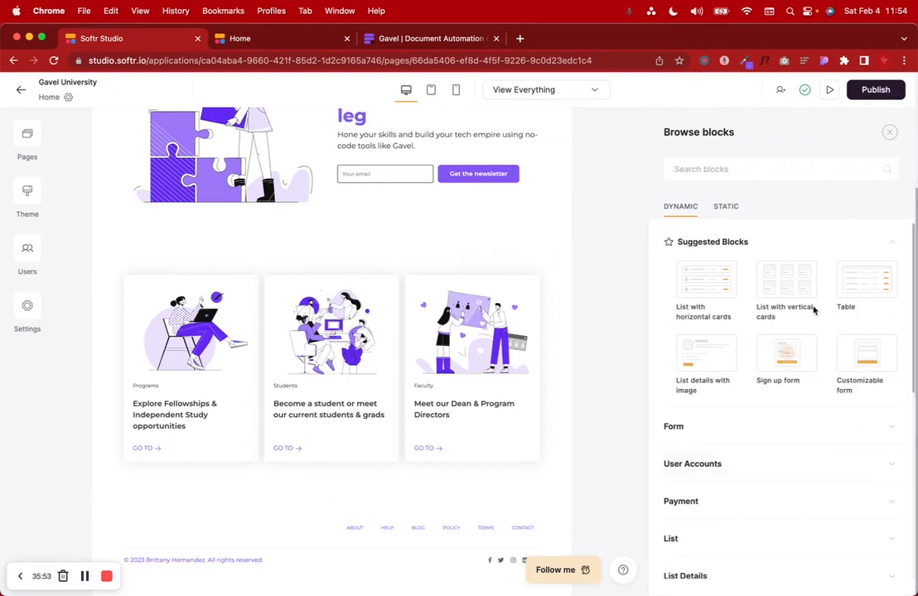
left_click(725, 209)
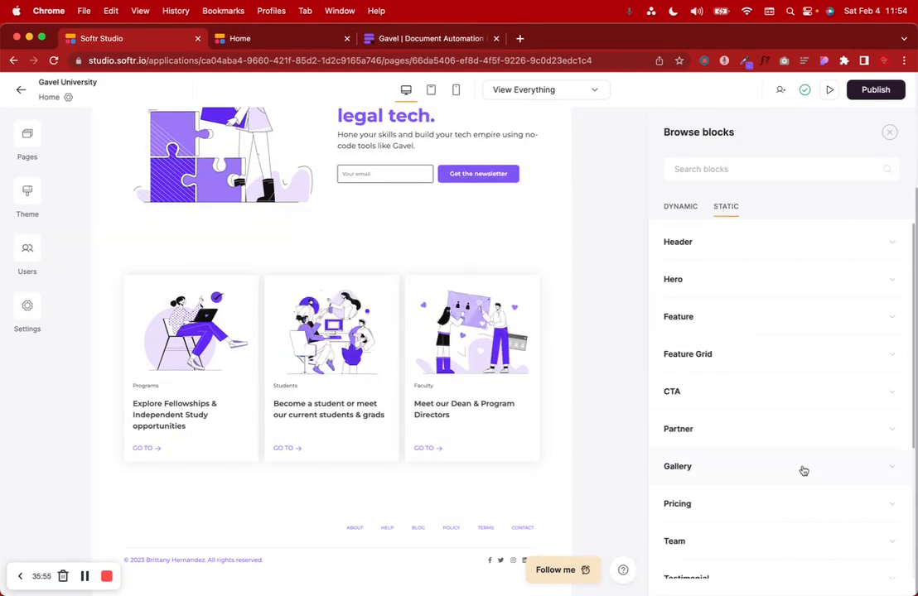
left_click(680, 384)
scroll(786, 476, "down", 1)
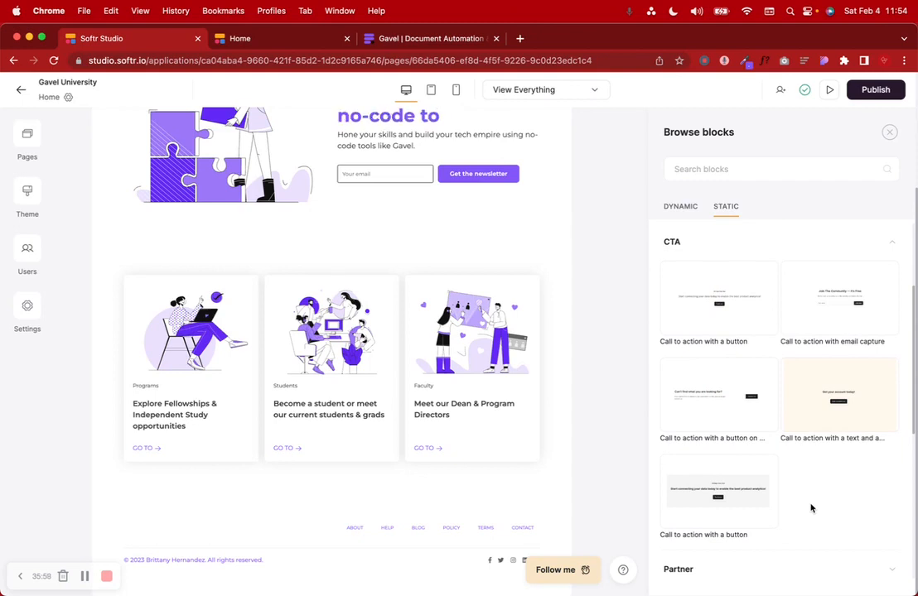
scroll(811, 506, "down", 1)
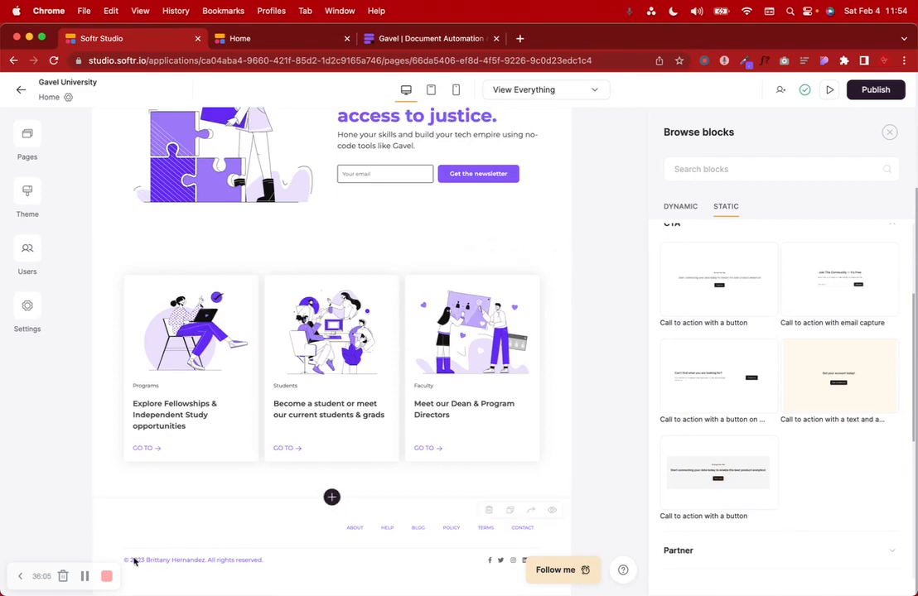
key("Escape")
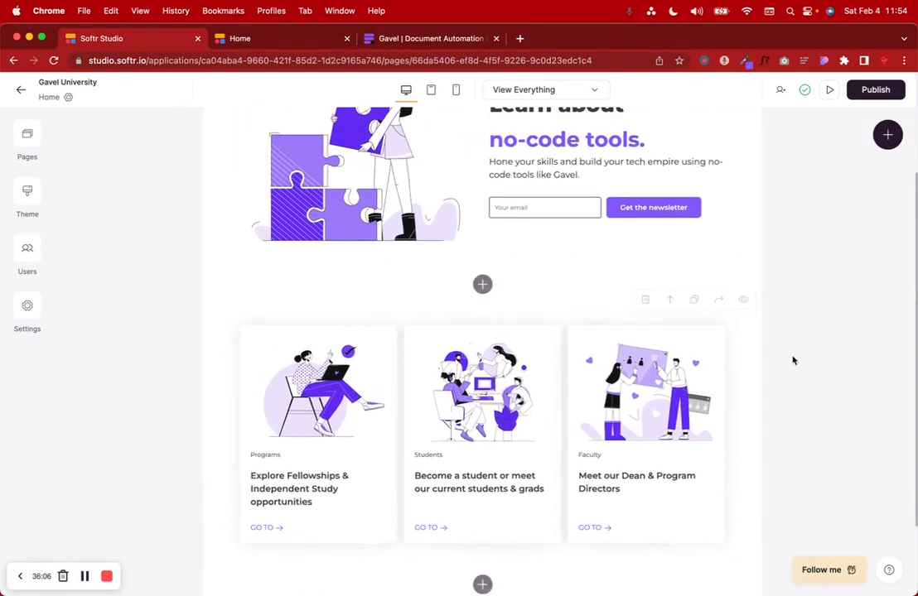
Step: Add the static "Call to action with a button" CTA block between the feature grid and the footer
left_click(482, 584)
left_click(726, 208)
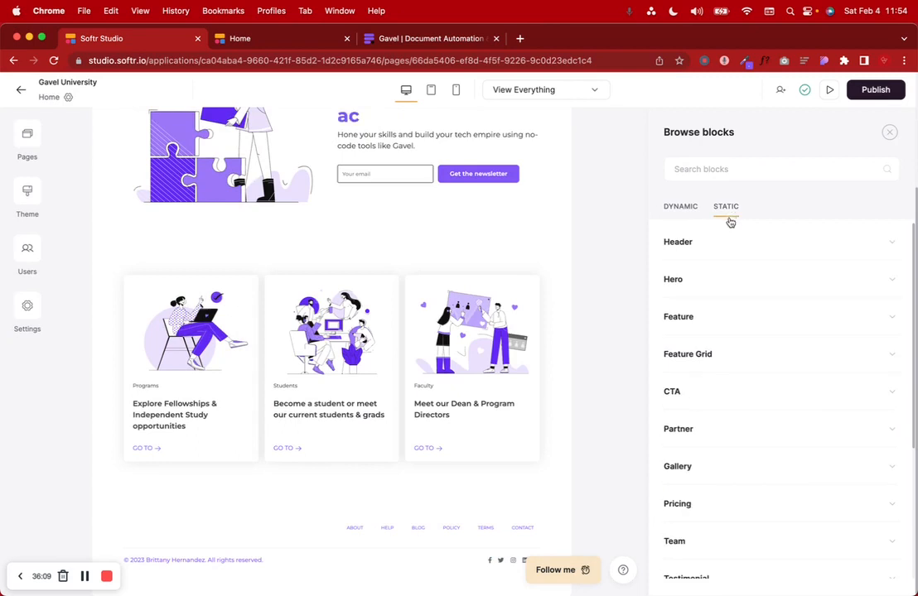
left_click(692, 388)
scroll(704, 356, "down", 1)
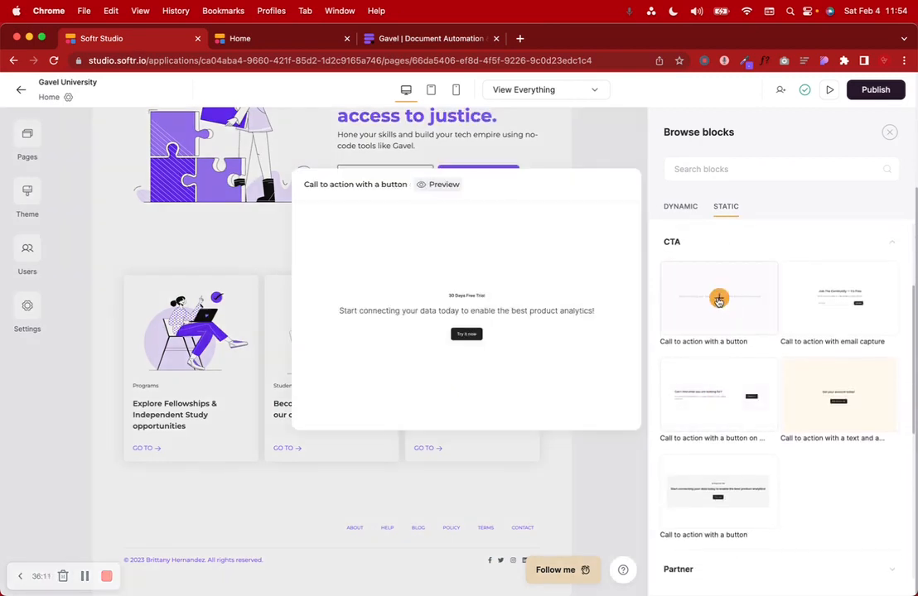
left_click(718, 300)
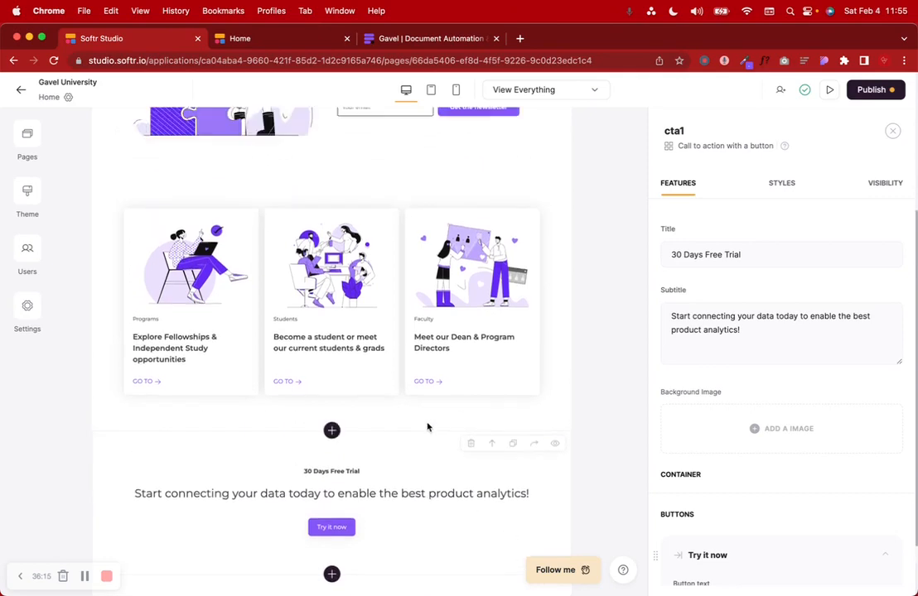
Step: Change the CTA block's title to "Join the Community!" and set its text size to 3XL
left_click(786, 257)
type("Join the Community")
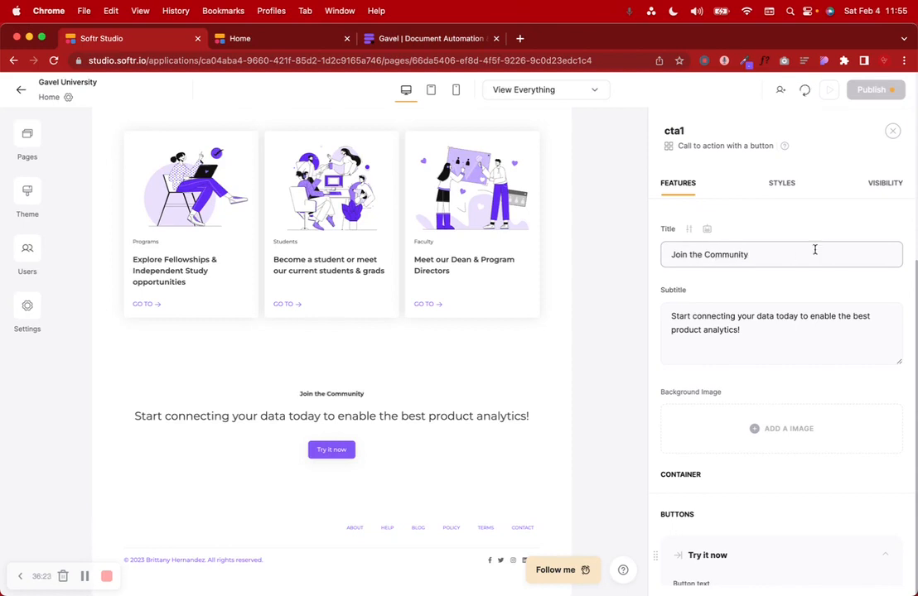
type("!")
left_click(689, 234)
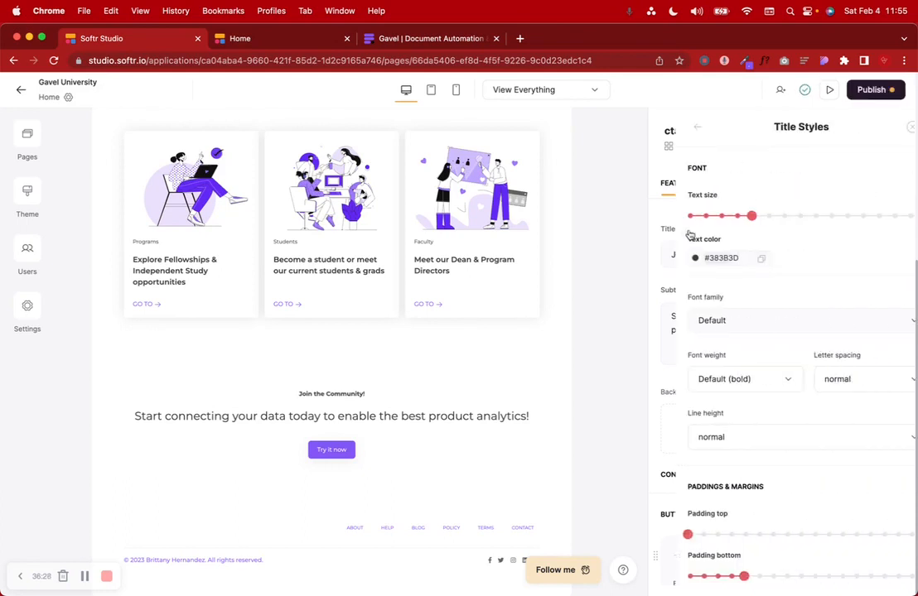
left_click(825, 216)
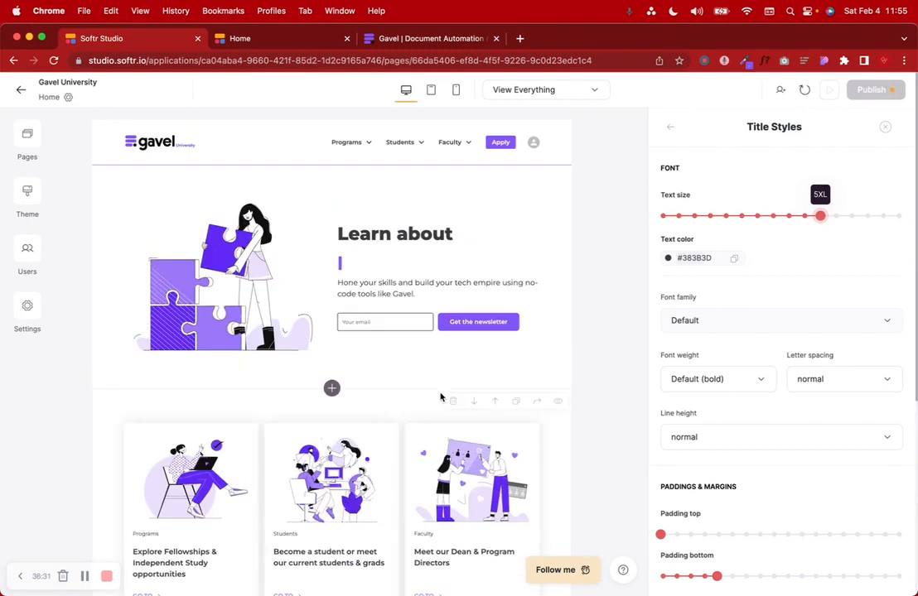
scroll(464, 381, "down", 5)
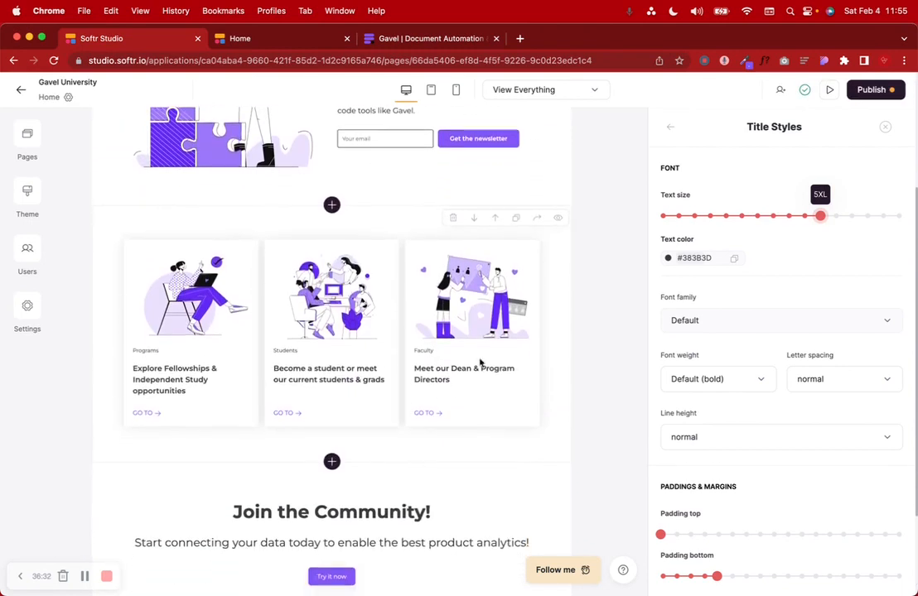
left_click(785, 217)
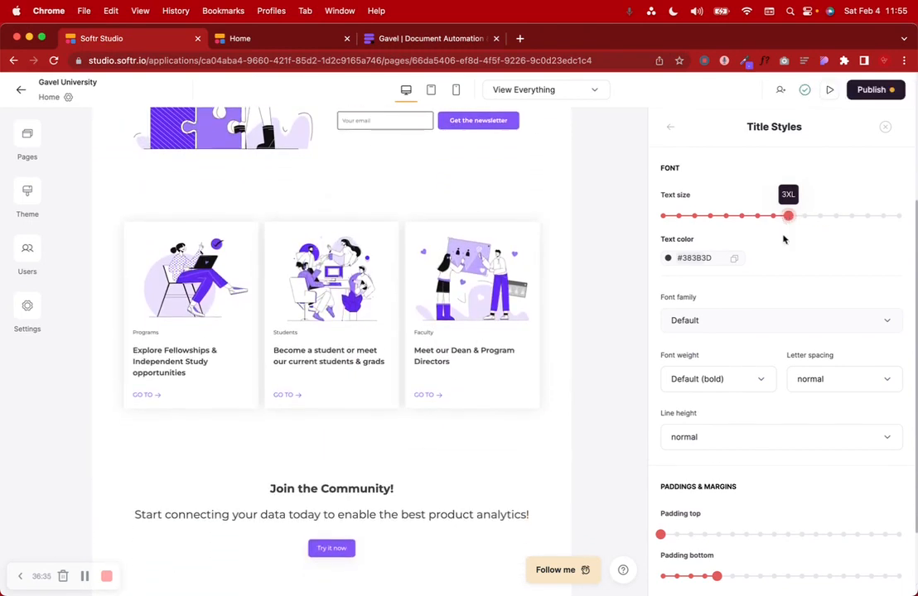
left_click(670, 127)
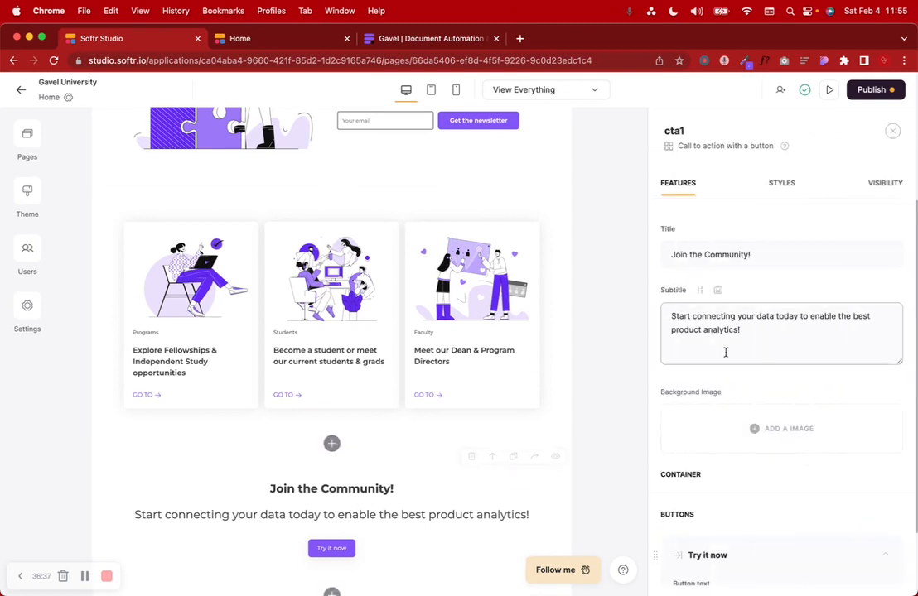
Step: Set the text size of the CTA block's subtitle to XL
left_click(703, 290)
left_click(727, 216)
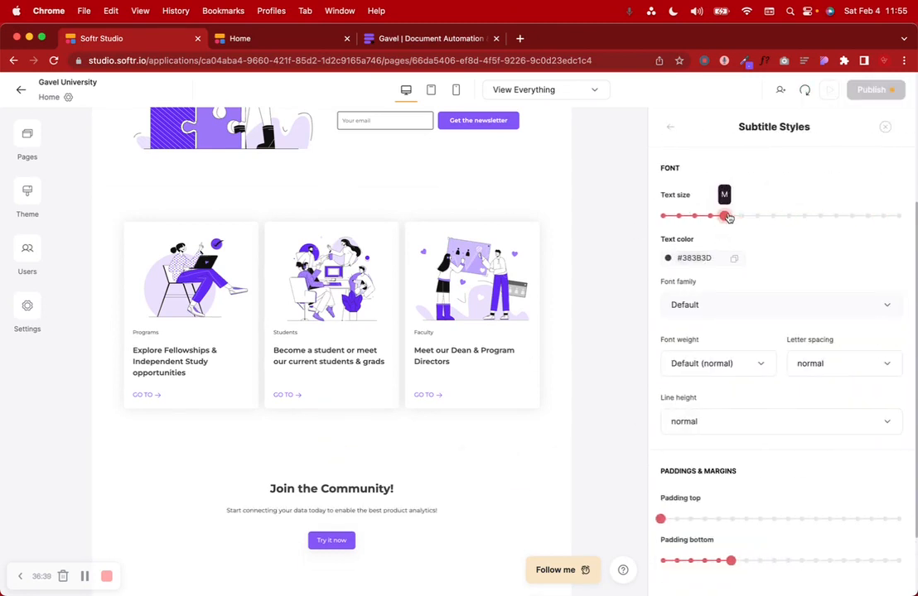
left_click(755, 216)
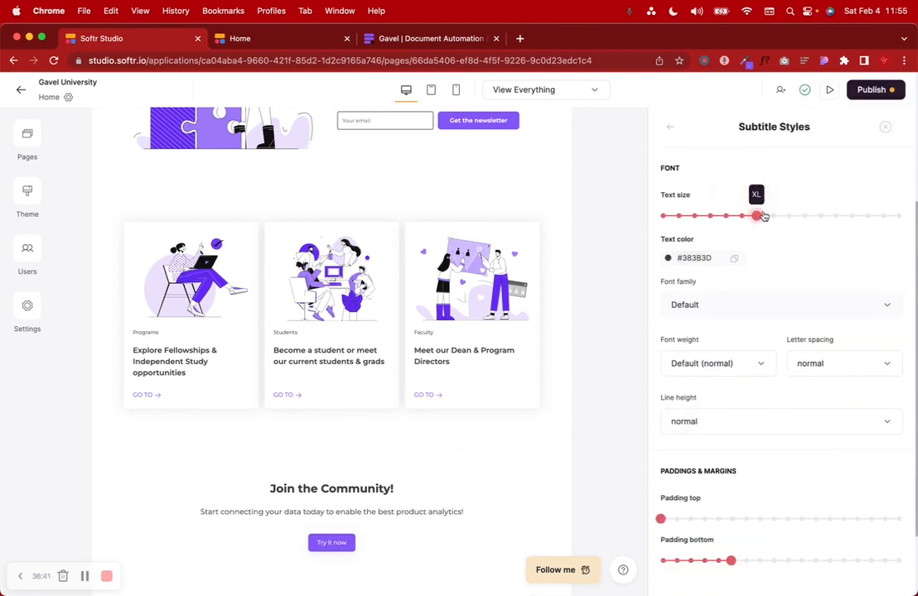
left_click(772, 216)
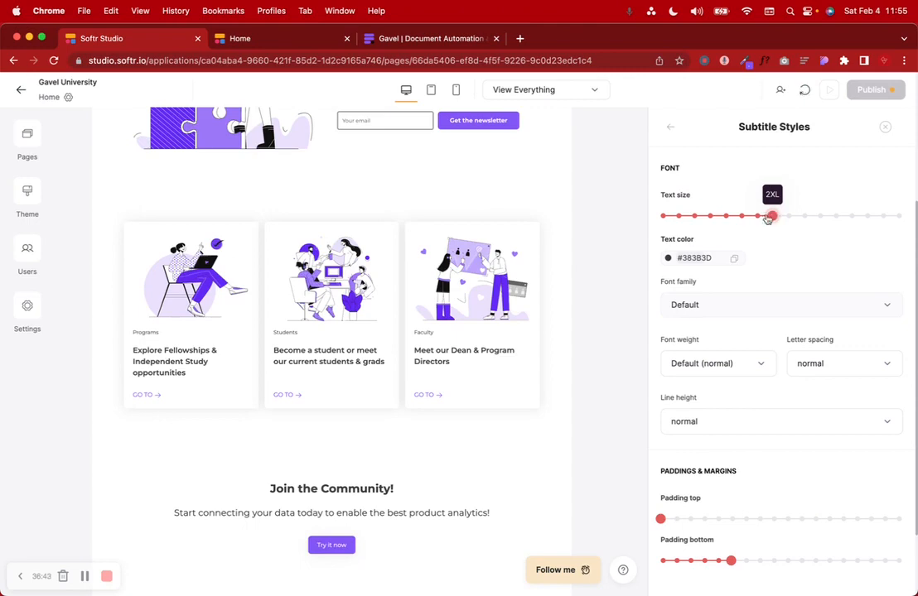
scroll(492, 308, "down", 5)
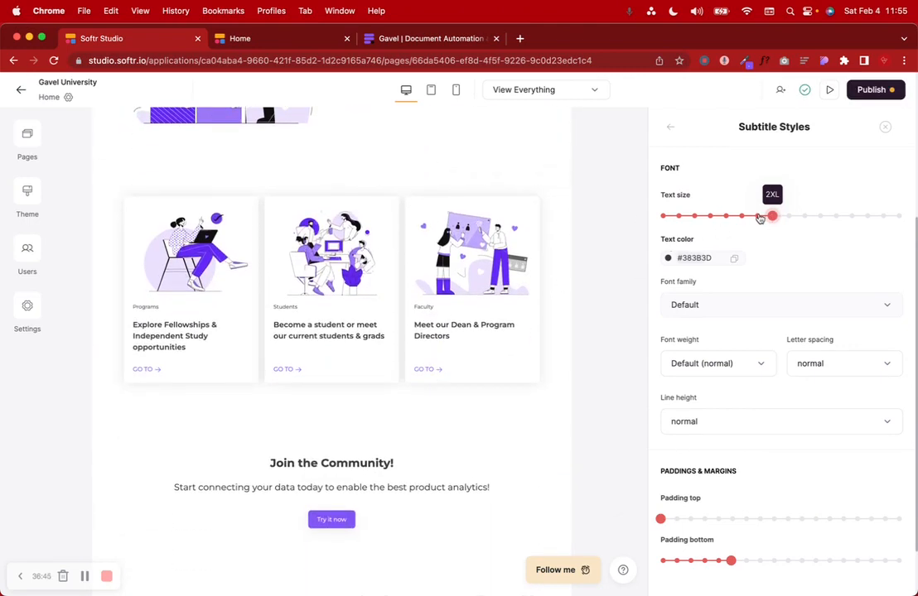
left_click(757, 217)
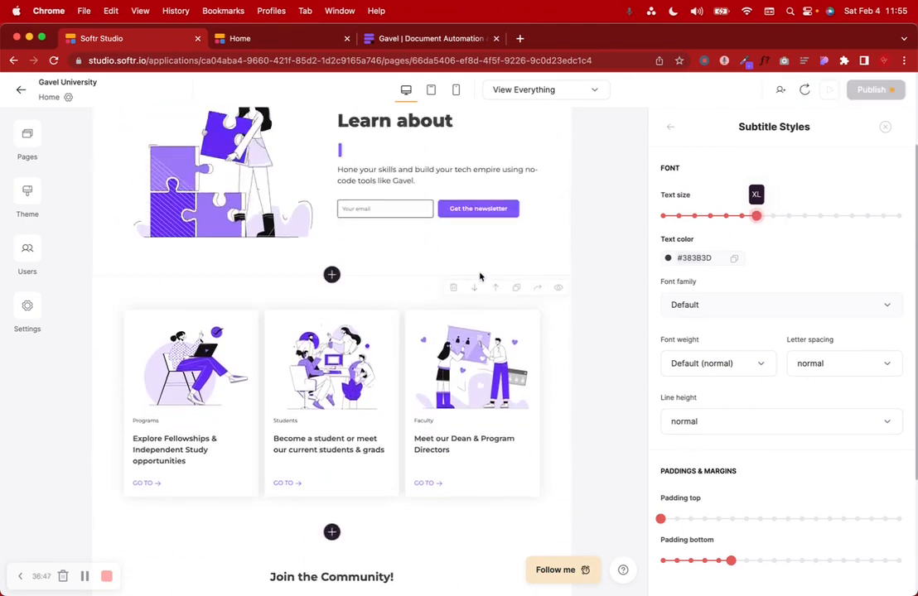
scroll(479, 274, "down", 10)
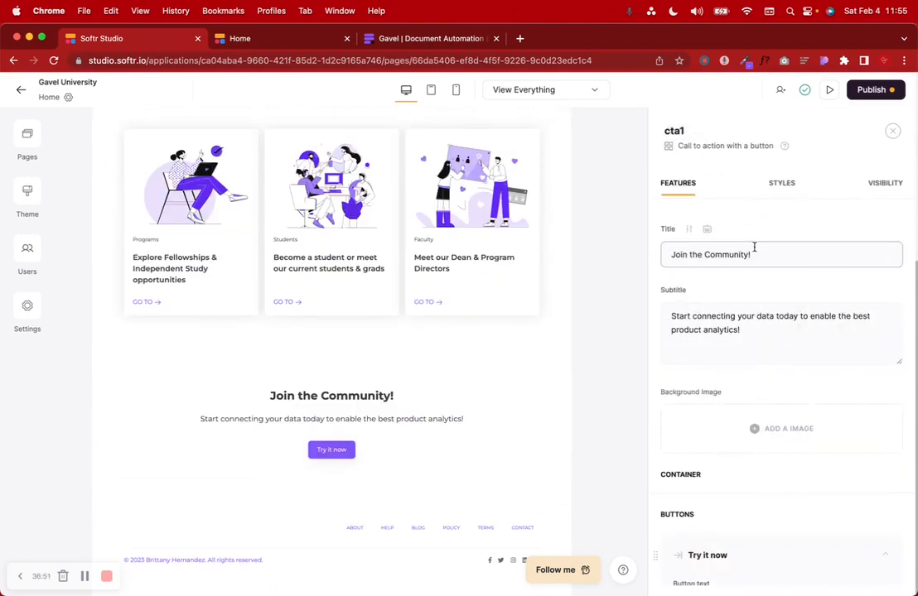
Step: Set the text color of the "Join the Community!" title to the used purple #8256F6
left_click(692, 230)
left_click(694, 257)
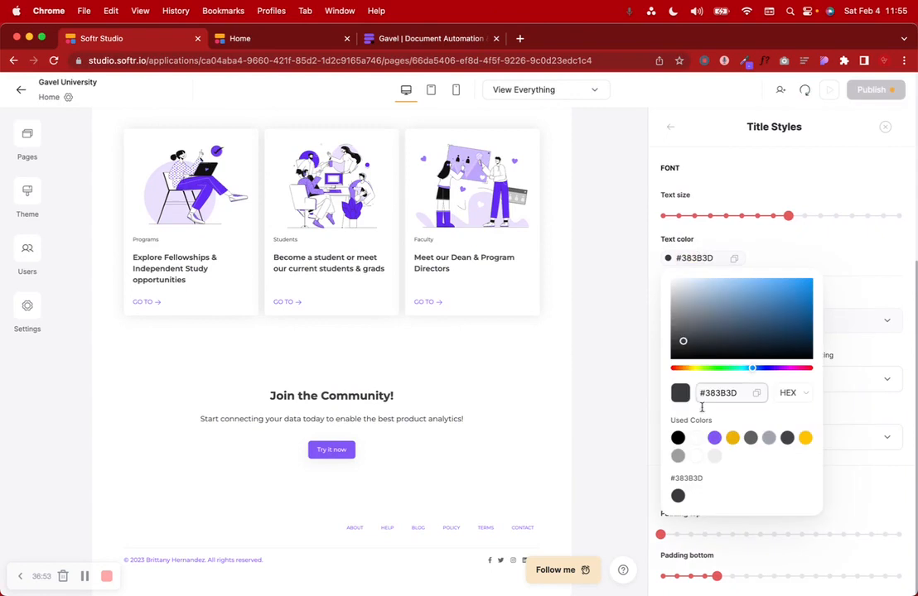
left_click(713, 436)
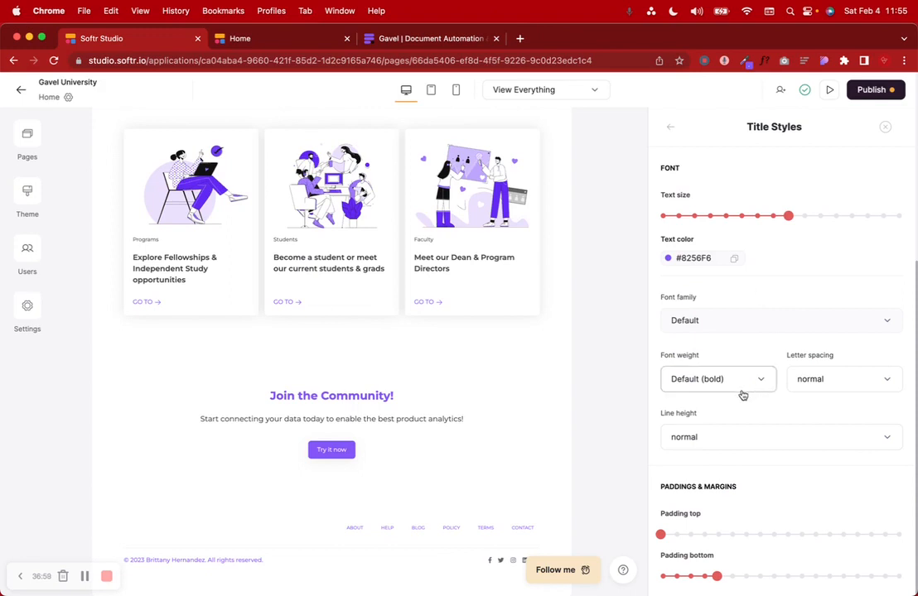
left_click(670, 127)
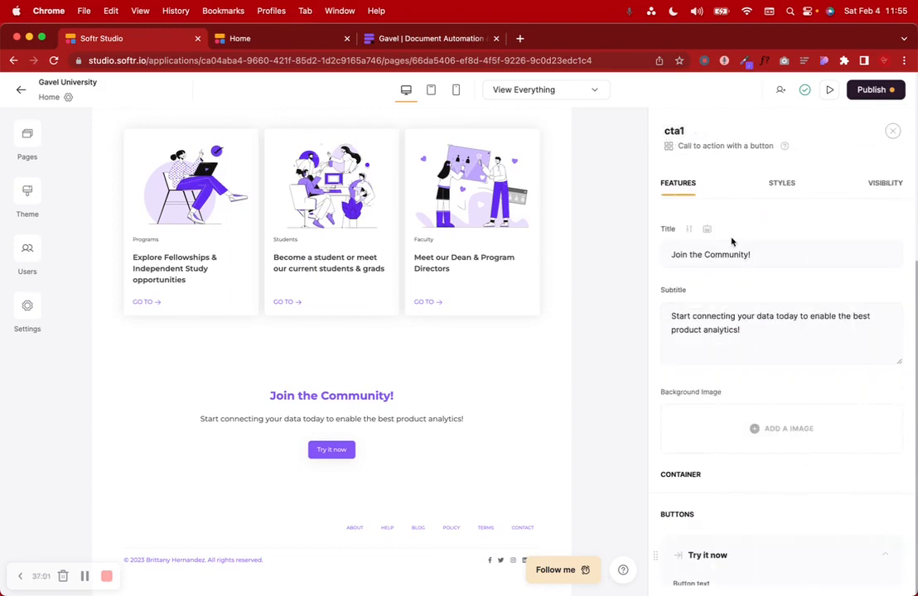
Step: Set the "Join the Community!" title's text size to 4XL and its font weight to extrabold
left_click(688, 230)
left_click_drag(796, 217, 803, 216)
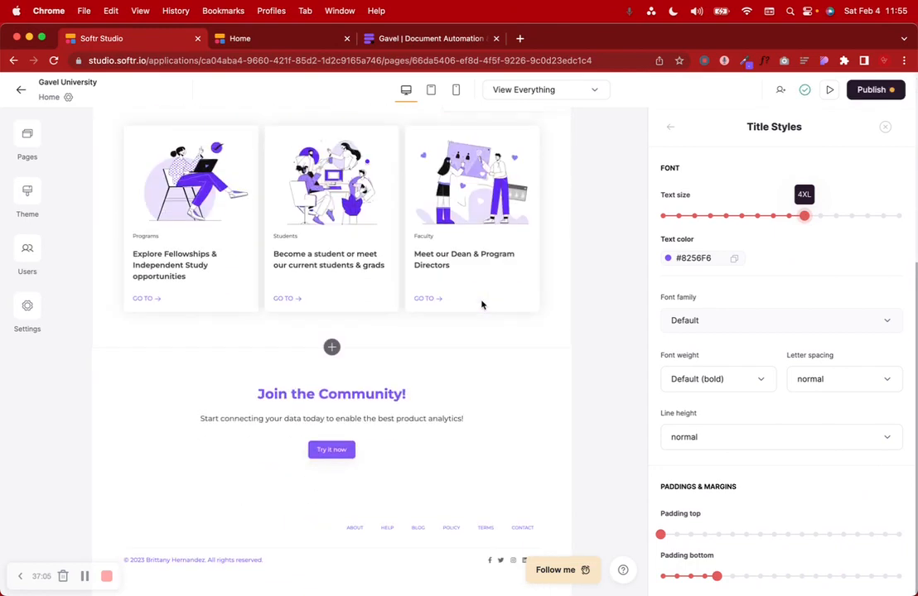
left_click(700, 380)
scroll(717, 504, "down", 3)
left_click(713, 509)
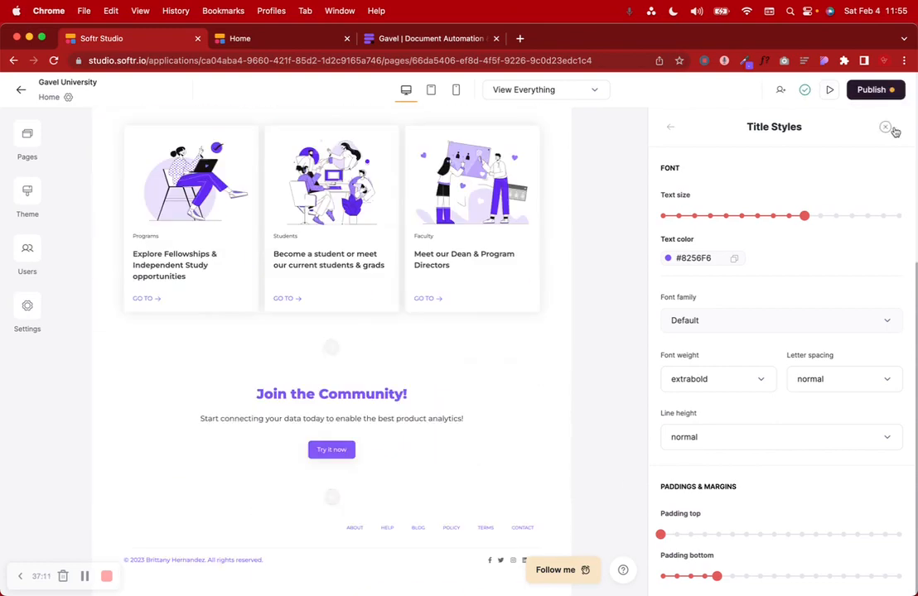
Step: Publish the CTA block changes to the gaveluniversity.softr.app subdomain and reload the live home page
left_click(869, 89)
left_click(774, 269)
left_click(270, 38)
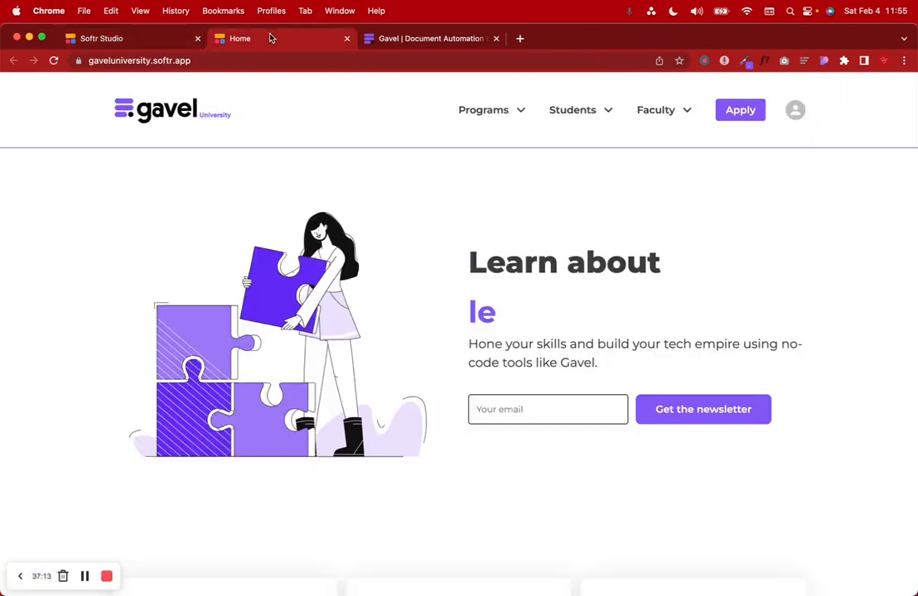
left_click(53, 61)
Step: Review the published home page's hero, feature cards, "Join the Community!" section and footer
scroll(497, 189, "down", 5)
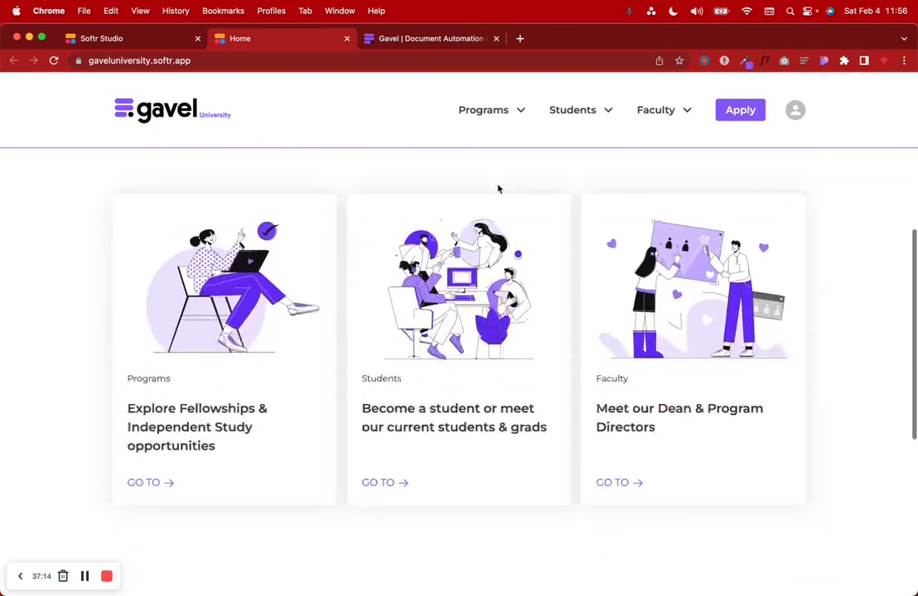
scroll(498, 189, "down", 5)
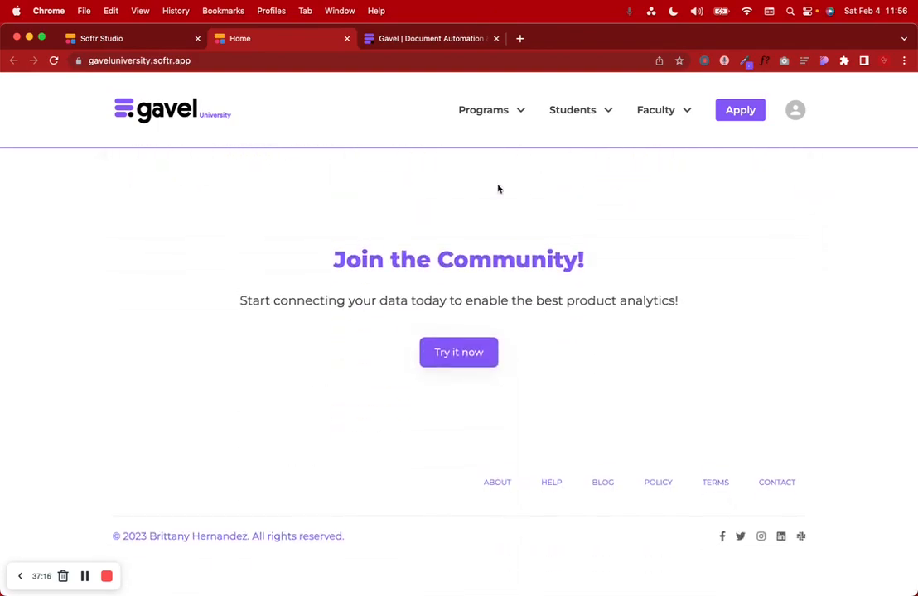
scroll(498, 189, "up", 10)
scroll(498, 188, "down", 10)
scroll(497, 189, "up", 10)
scroll(497, 188, "down", 5)
scroll(498, 188, "down", 5)
scroll(497, 188, "up", 6)
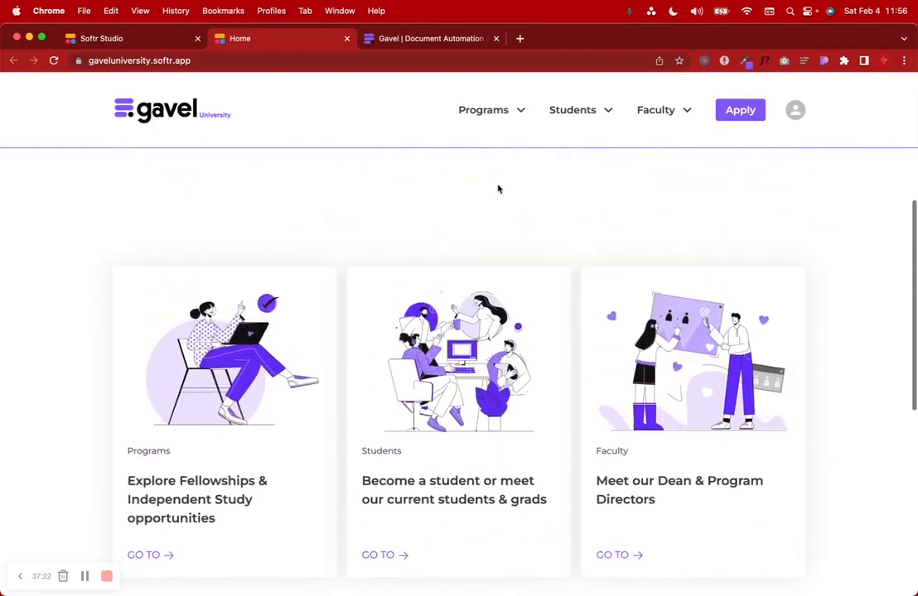
scroll(498, 189, "up", 5)
scroll(498, 189, "down", 8)
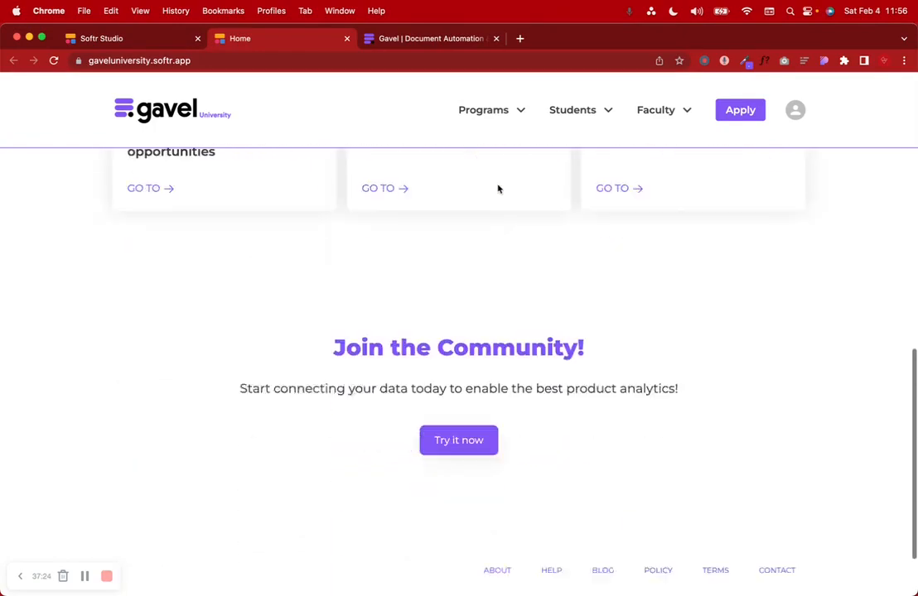
scroll(498, 189, "down", 2)
Step: Return to Softr Studio and reopen the content settings of the "Join the Community!" CTA block
left_click(132, 38)
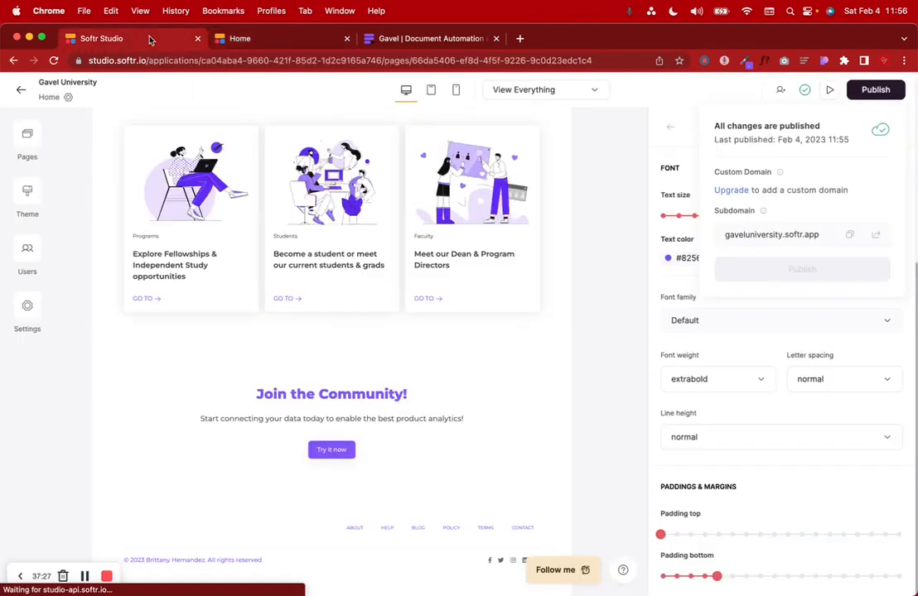
left_click(358, 397)
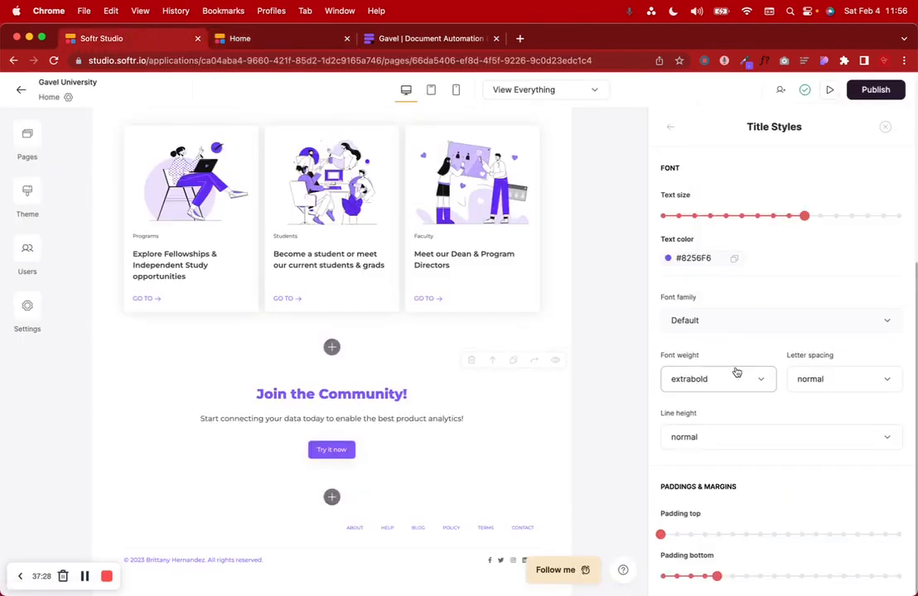
left_click(666, 128)
left_click_drag(747, 330, 651, 311)
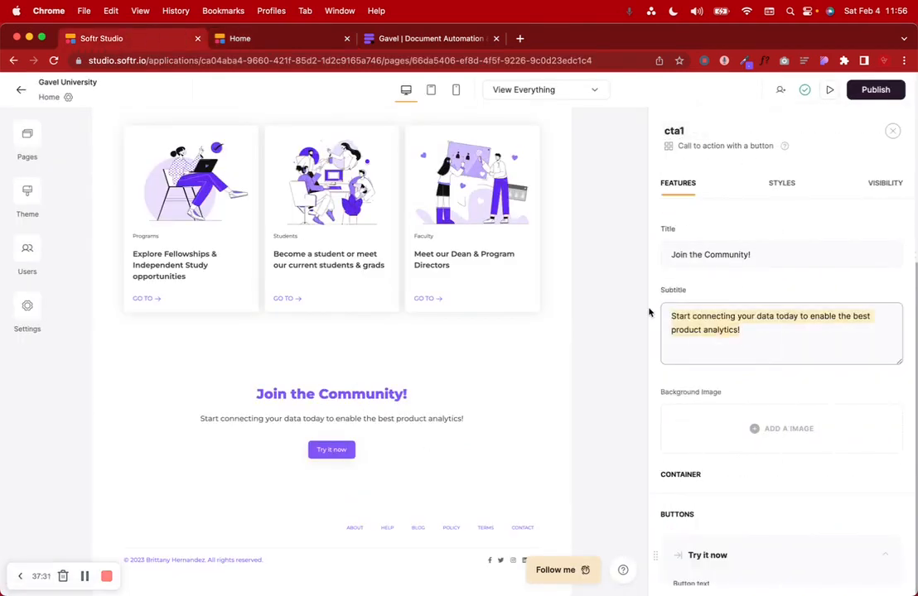
type("Meet l")
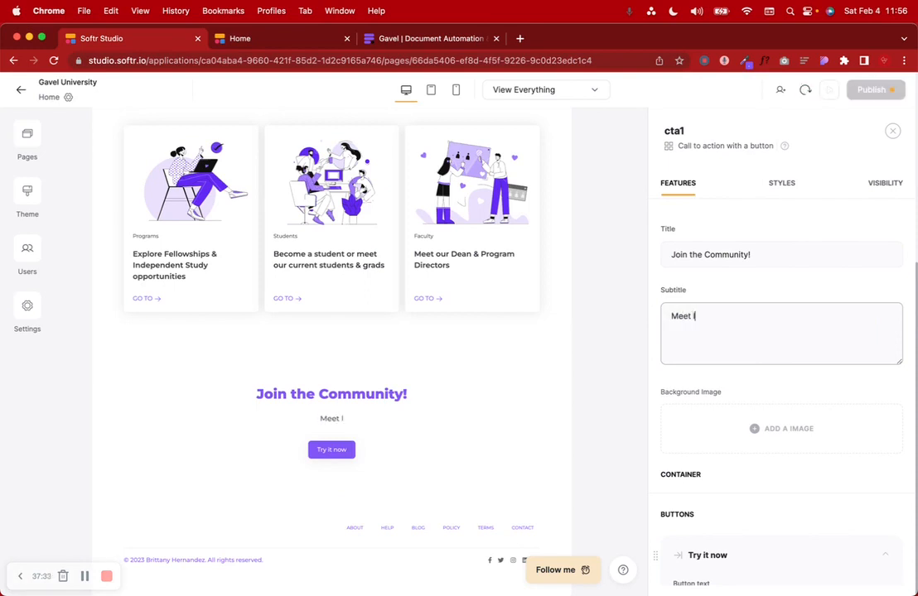
type("ike-mon")
type("inded ")
type("people and")
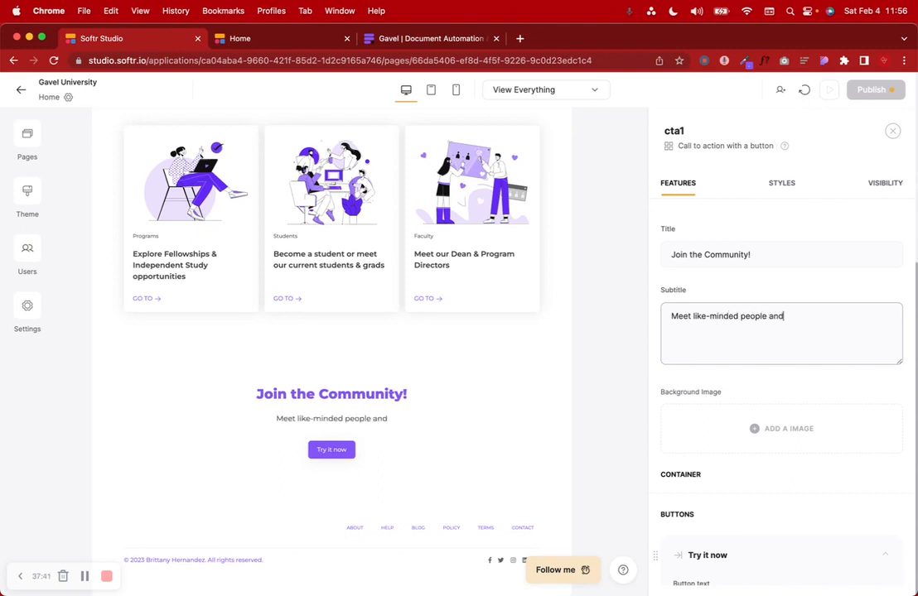
key("super+a")
type("Find")
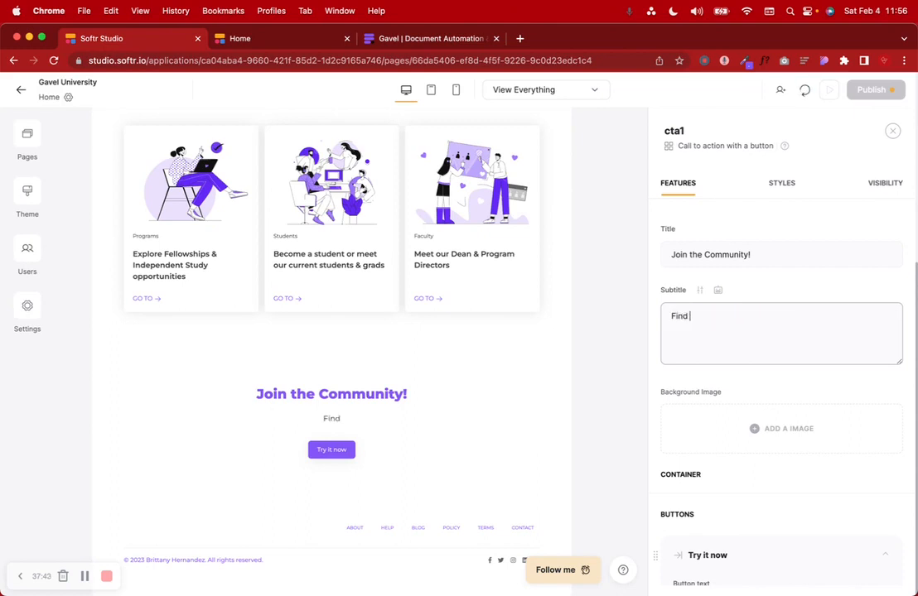
key("BackSpace")
Step: Write the CTA subtitle "Connect with like-minded people and lifetime learners in our dedicated Slack community."
type("Commn")
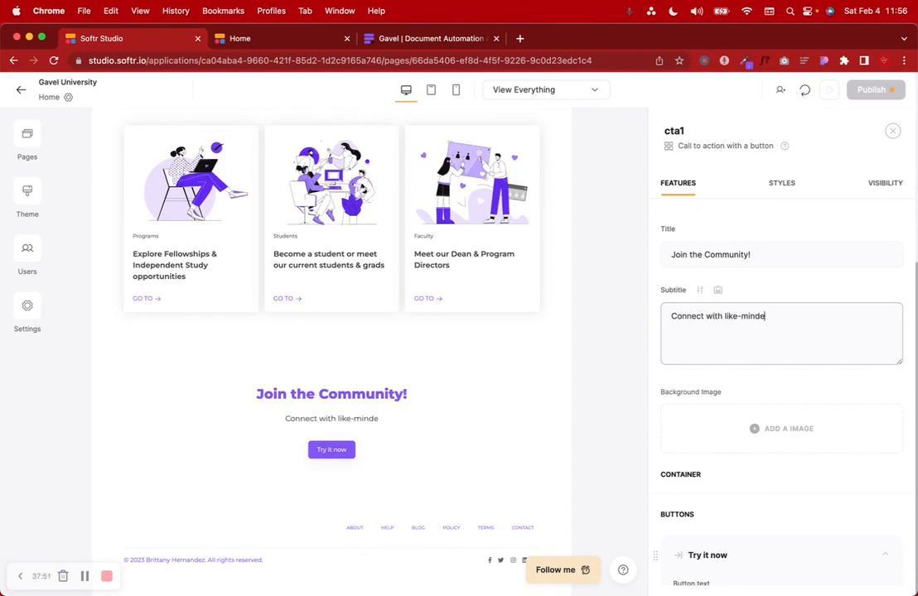
type("an")
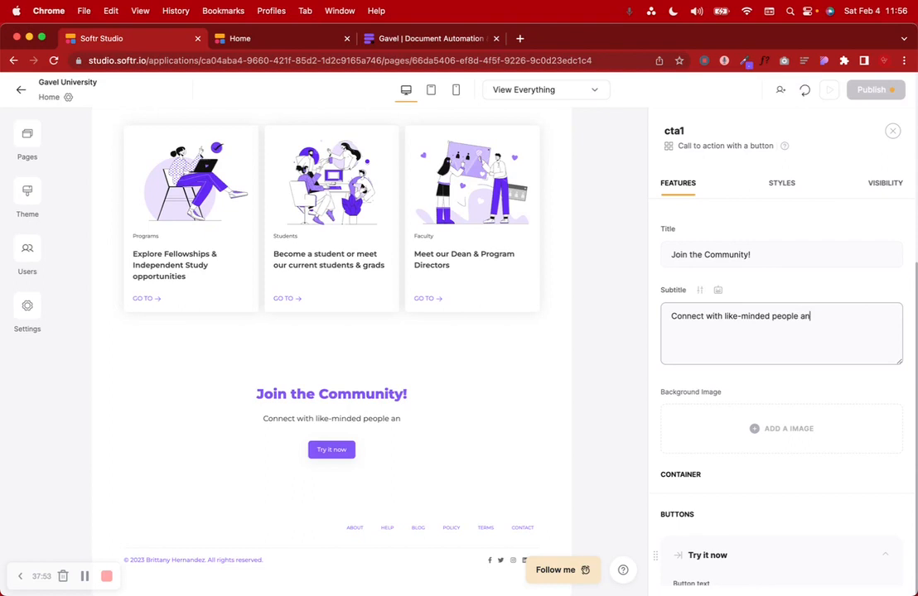
type("d lifetime learners in")
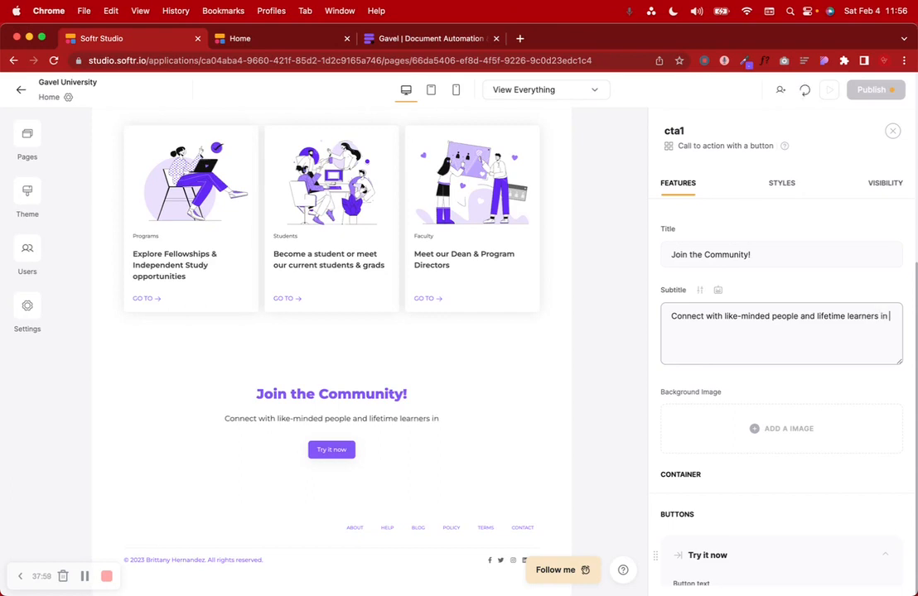
type(" our")
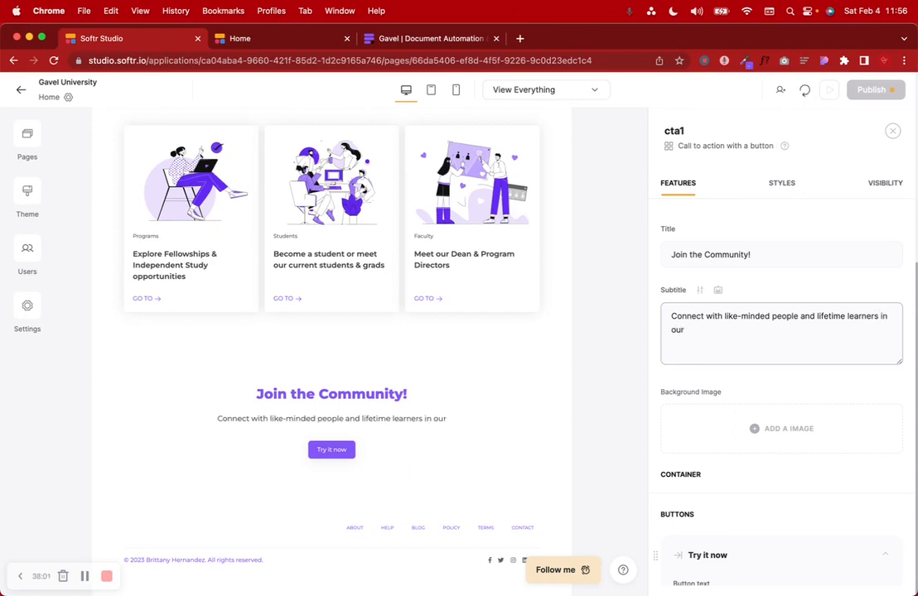
type(" Slack")
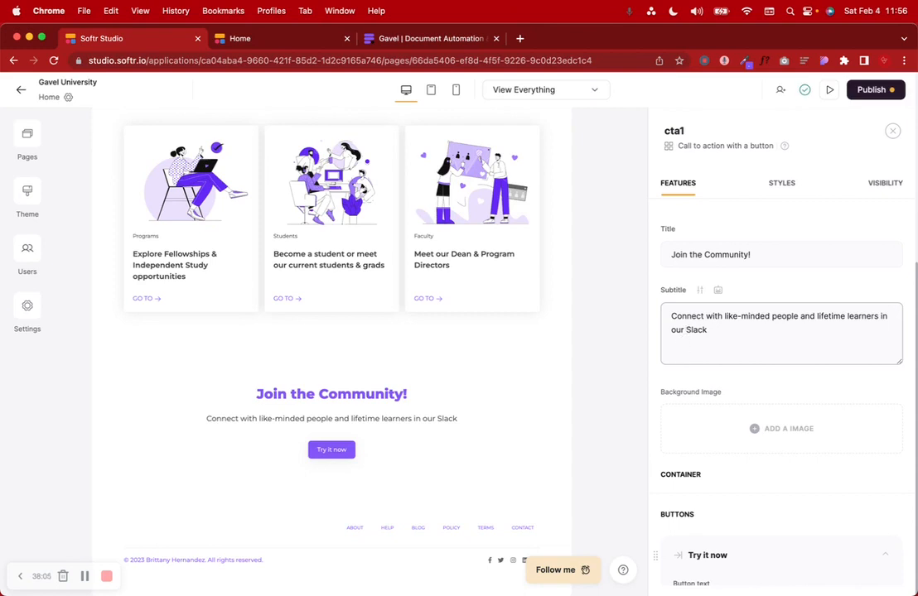
key("alt+Left")
type("dedicated Slack community.")
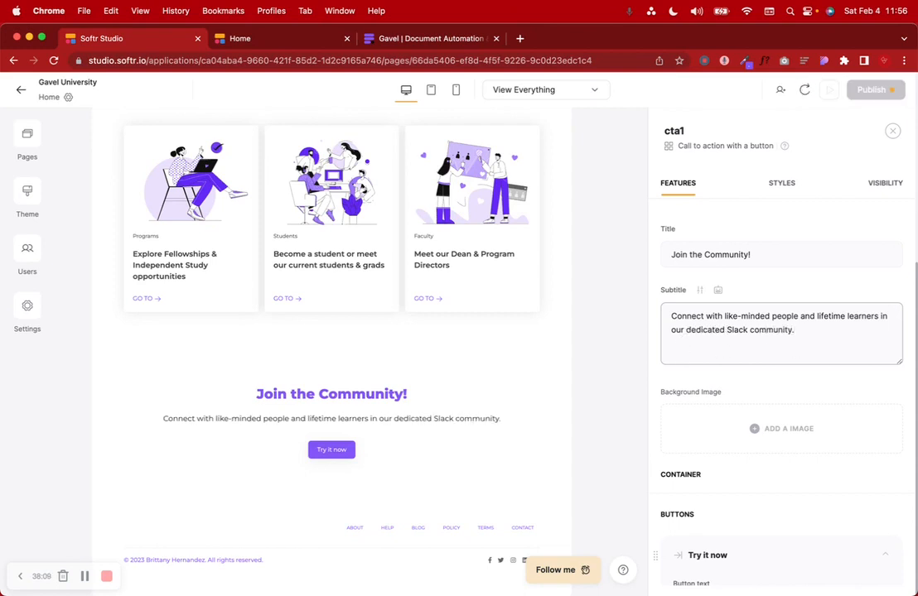
Step: Change the CTA block's button text to "Join now"
scroll(758, 357, "down", 5)
triple_click(732, 397)
type("Join Noew")
key("BackSpace")
key("BackSpace")
key("BackSpace")
key("BackSpace")
type("now")
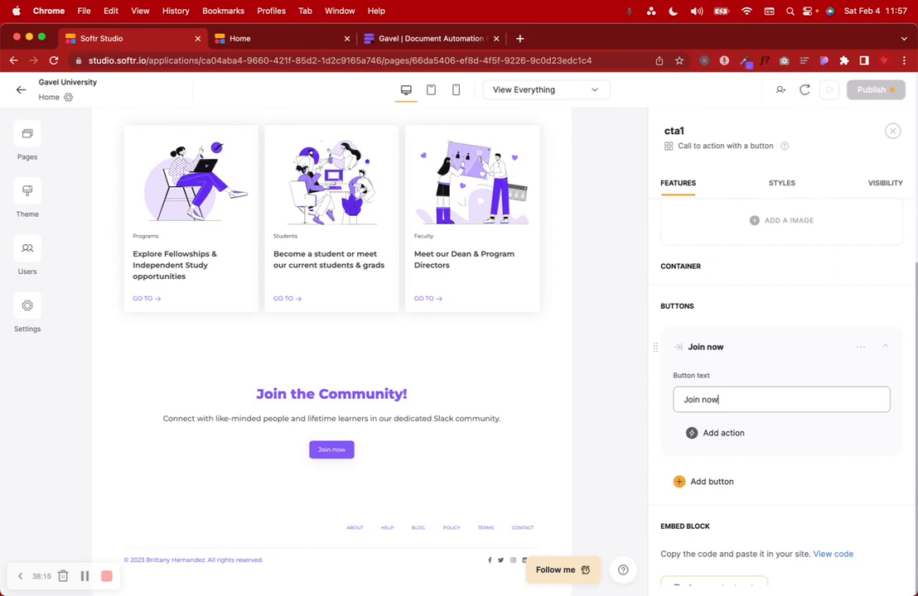
Step: Open the "Join now" button's styles and set its font weight to semibold
left_click(861, 348)
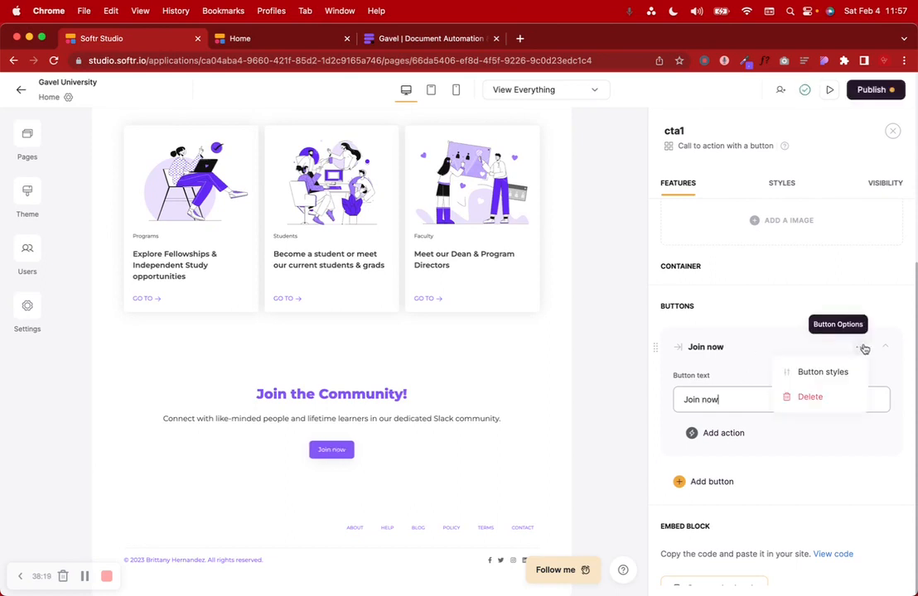
left_click(834, 371)
left_click(710, 383)
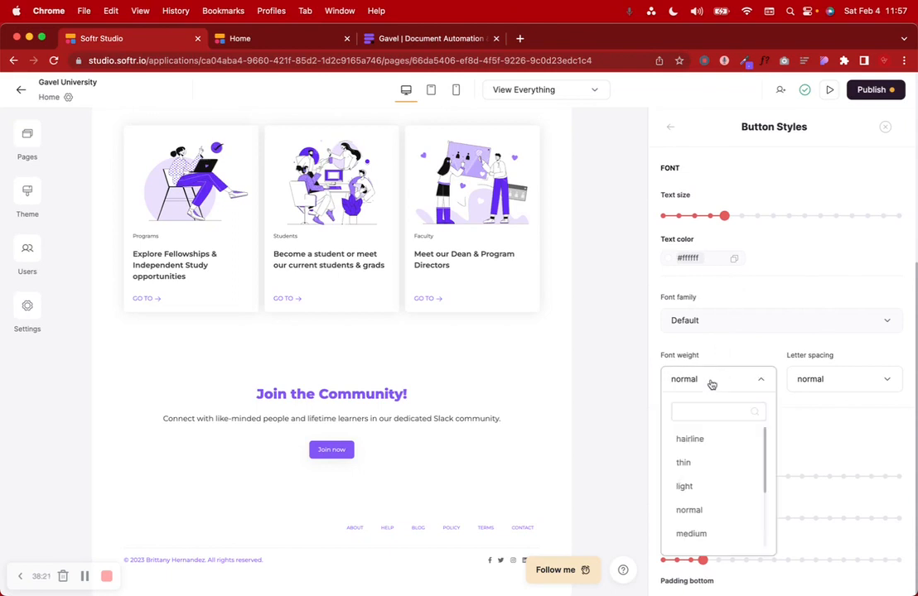
scroll(693, 494, "down", 4)
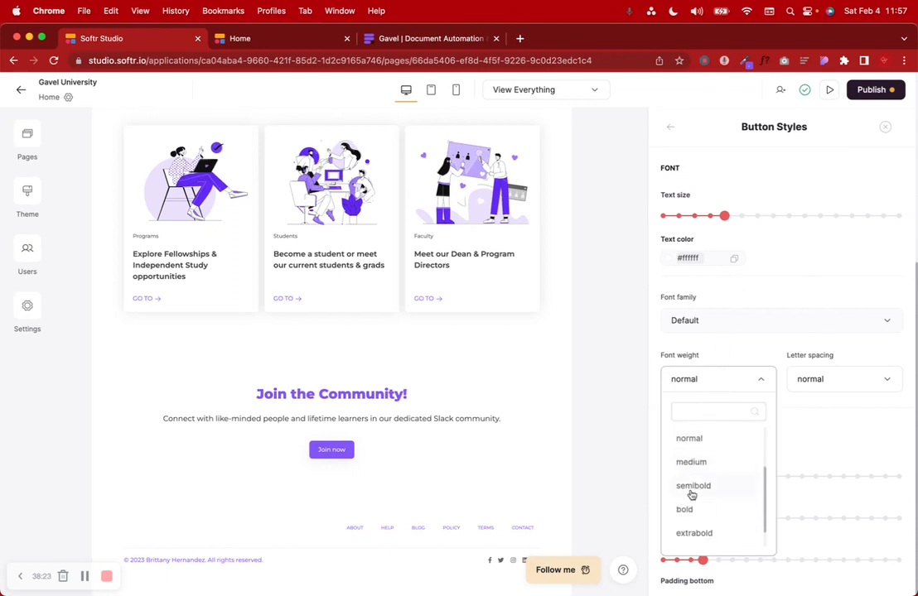
left_click(691, 492)
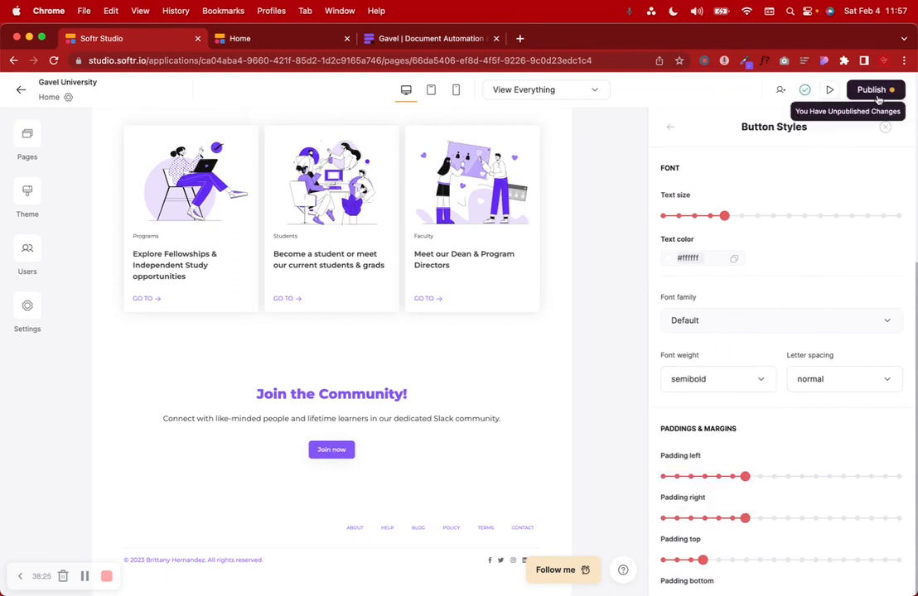
Step: Publish the updated CTA subtitle and button, and check the live home page from the community section up to the hero
left_click(871, 89)
left_click(762, 273)
left_click(242, 38)
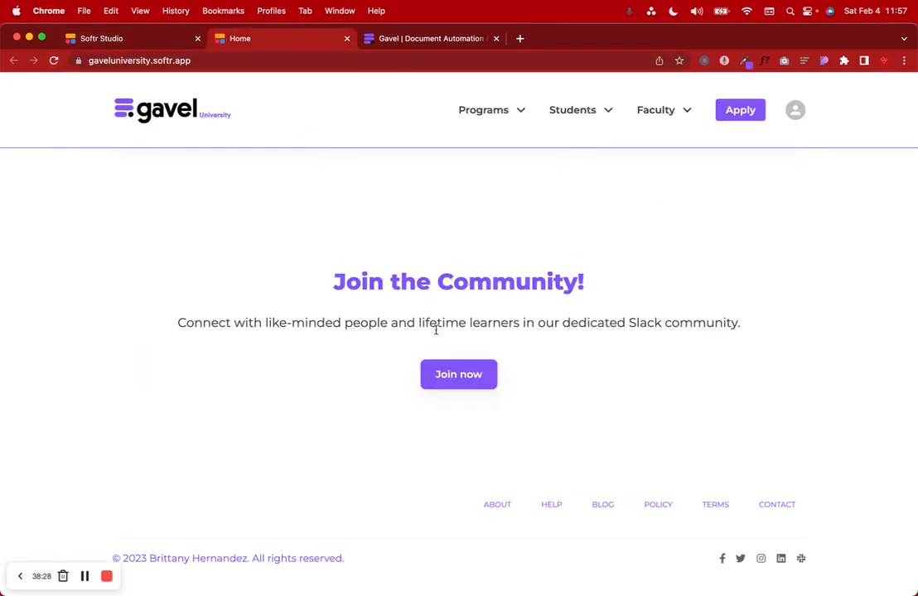
scroll(436, 330, "down", 2)
scroll(435, 329, "up", 15)
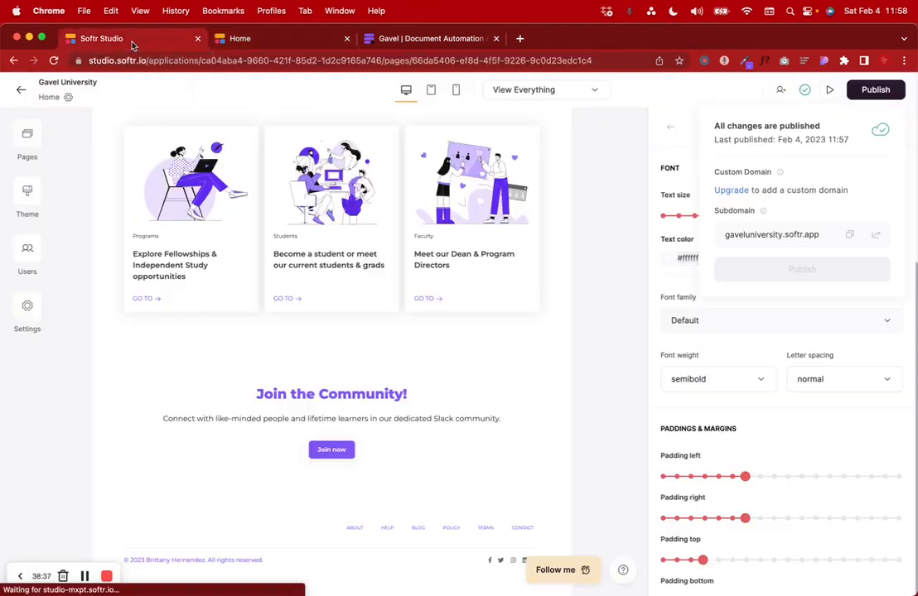
Step: Return to Softr Studio and start a favicon upload in the application's general settings
left_click(131, 40)
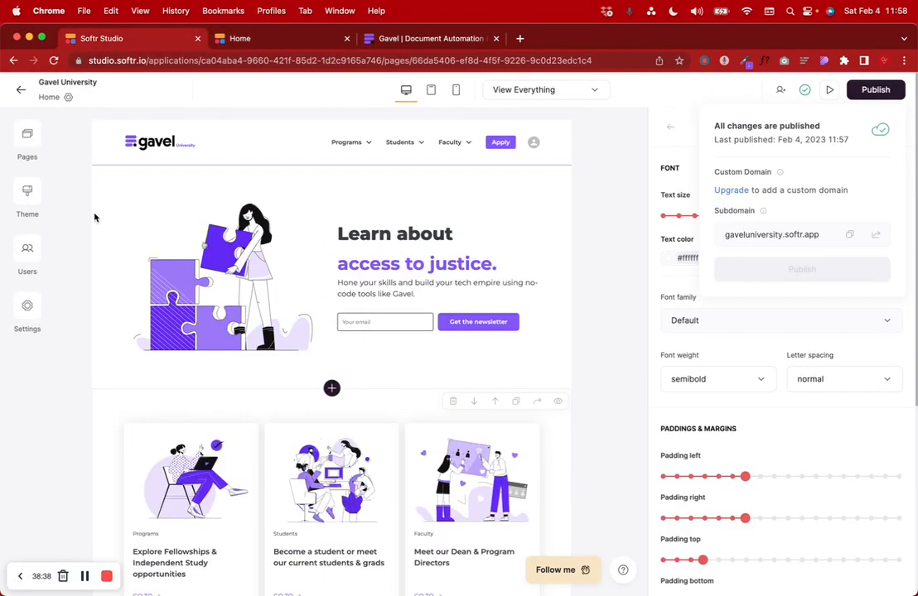
left_click(29, 133)
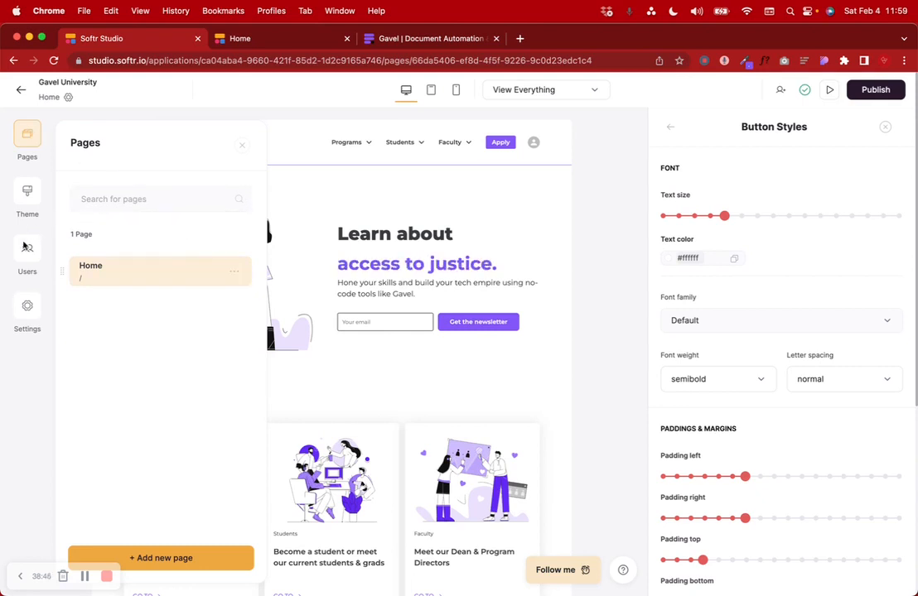
left_click(28, 308)
left_click(103, 206)
scroll(141, 398, "down", 1)
left_click(132, 342)
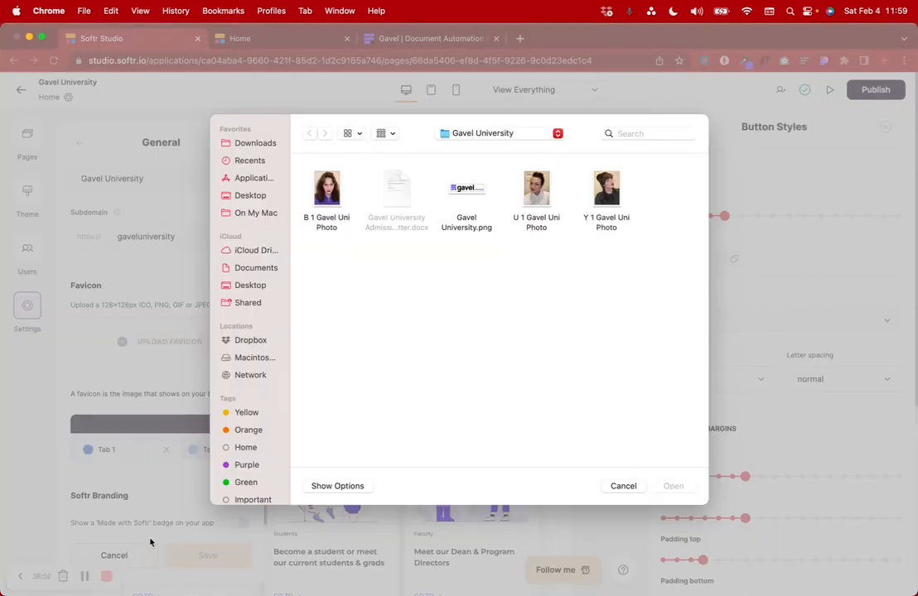
Step: Upload the first purple-bar favicon PNG with the black dot from Dropbox's Gavel Logo Files/03_Favicons folder and save the general settings
left_click(250, 340)
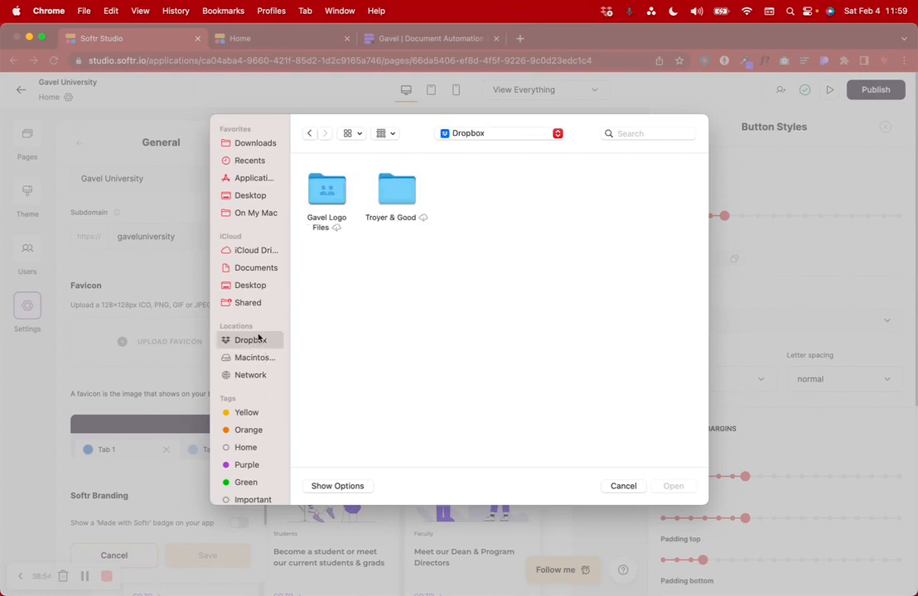
double_click(342, 227)
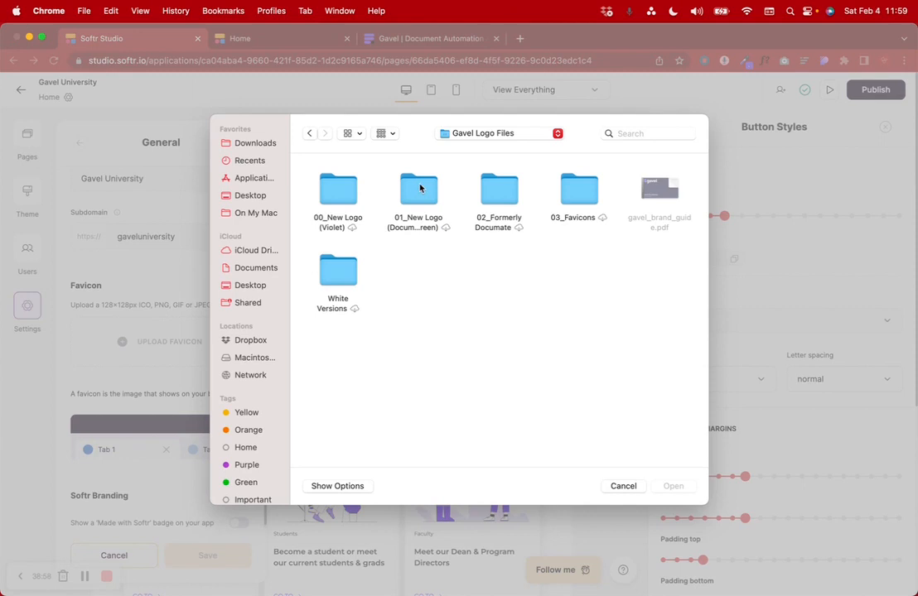
double_click(573, 187)
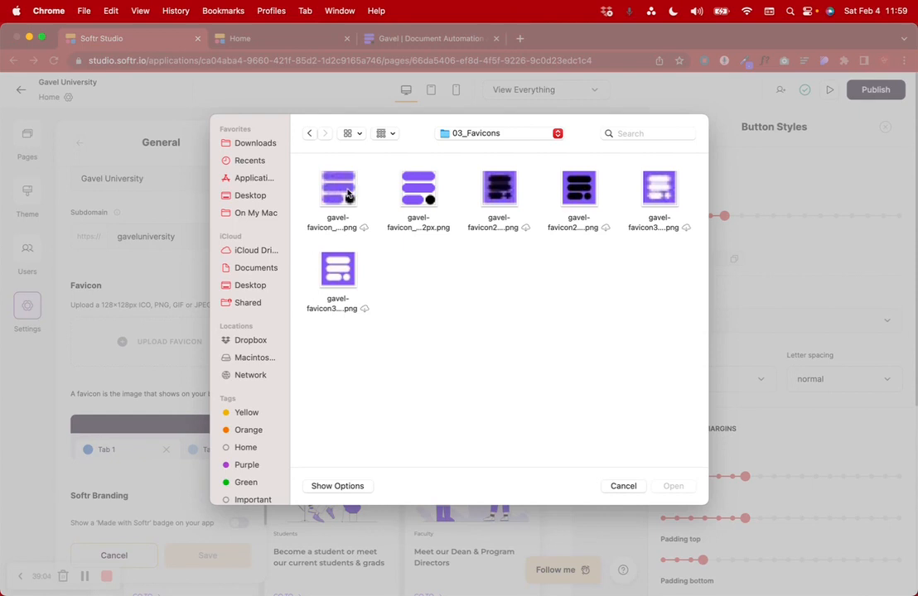
left_click(344, 193)
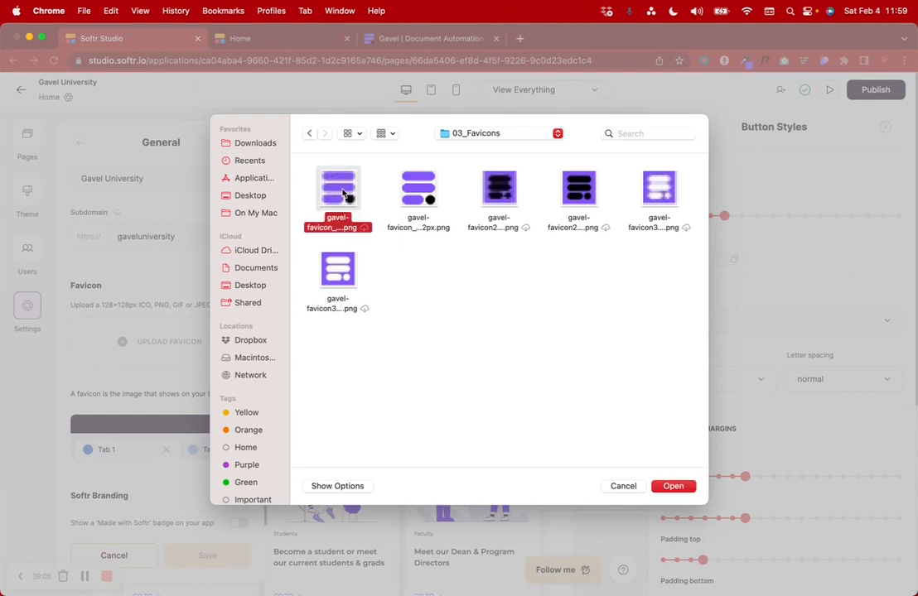
left_click(673, 487)
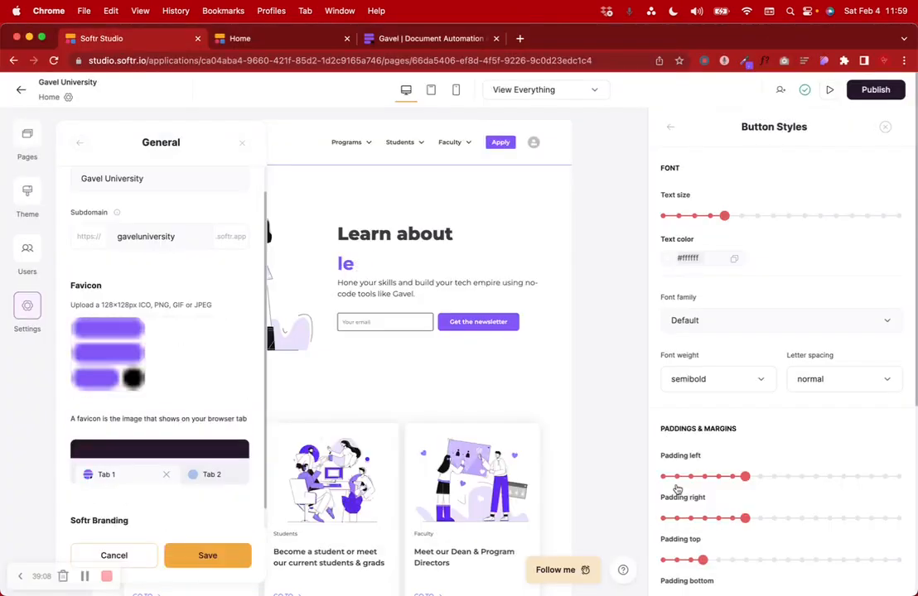
left_click(226, 557)
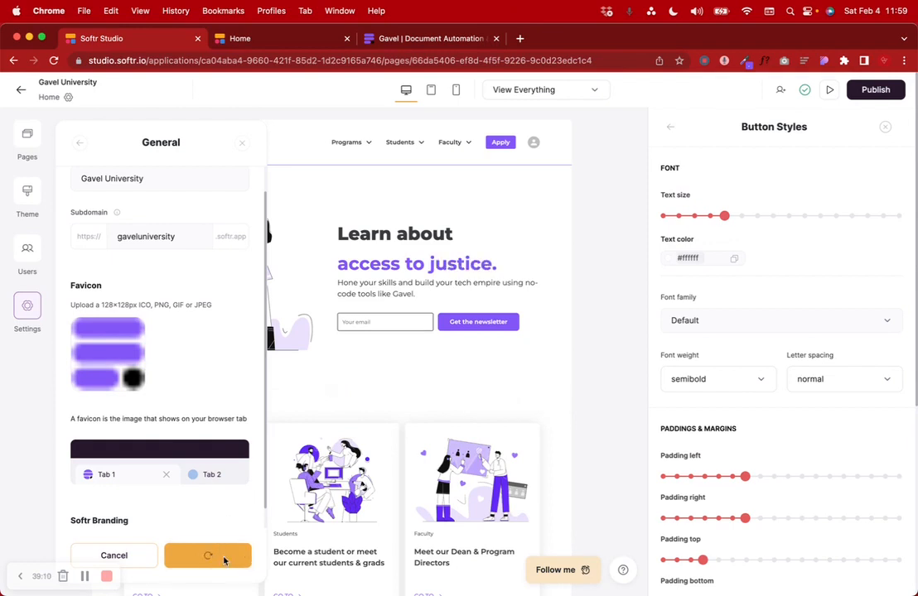
Step: Publish the favicon update and reload the live home page to check the browser tab icon
left_click(874, 89)
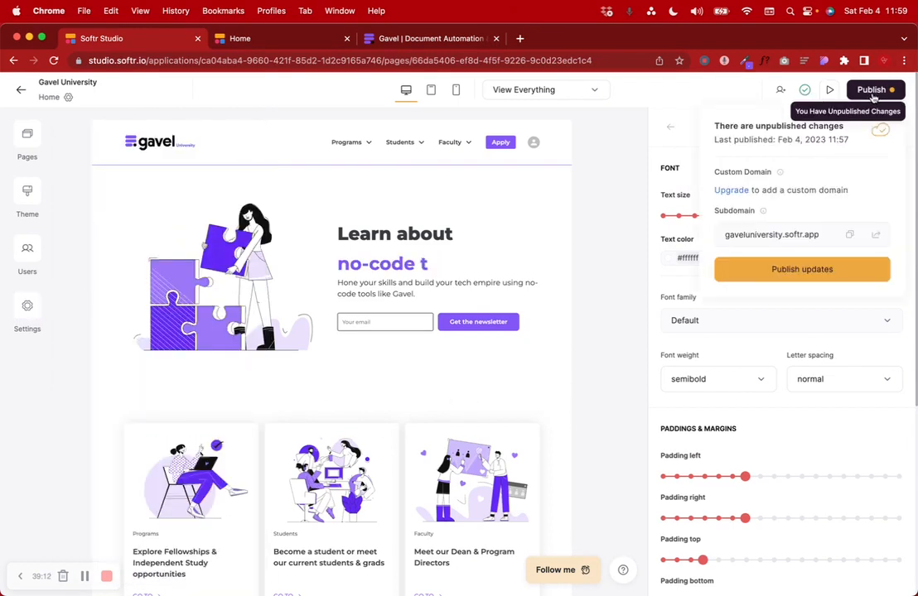
left_click(793, 270)
left_click(239, 38)
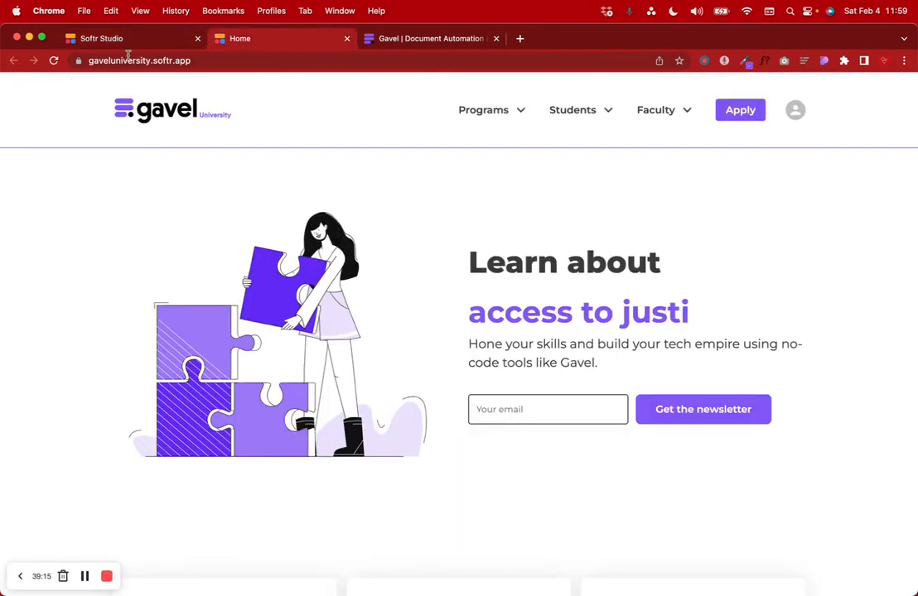
left_click(53, 61)
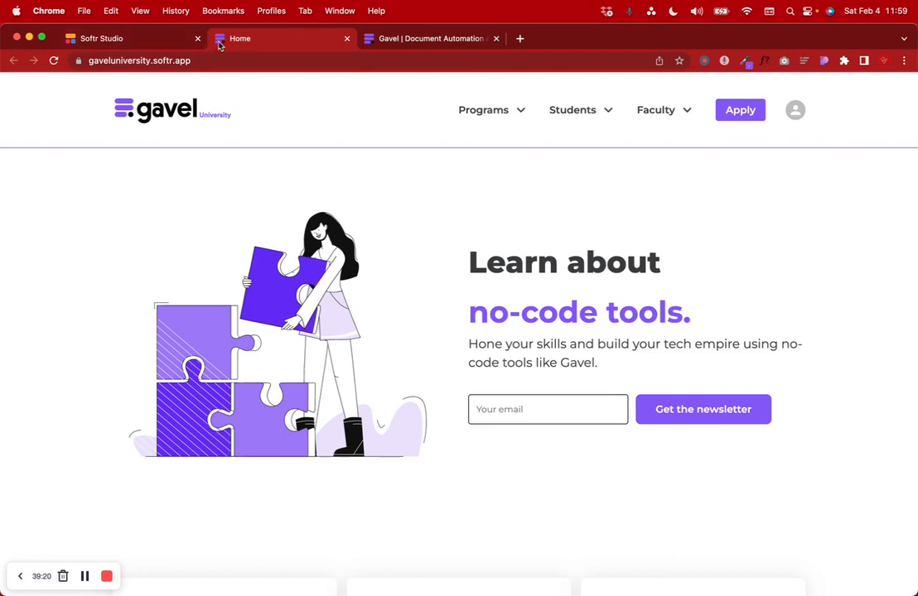
Step: Return to Softr Studio and open the SEO section of the Home page's settings
left_click(105, 41)
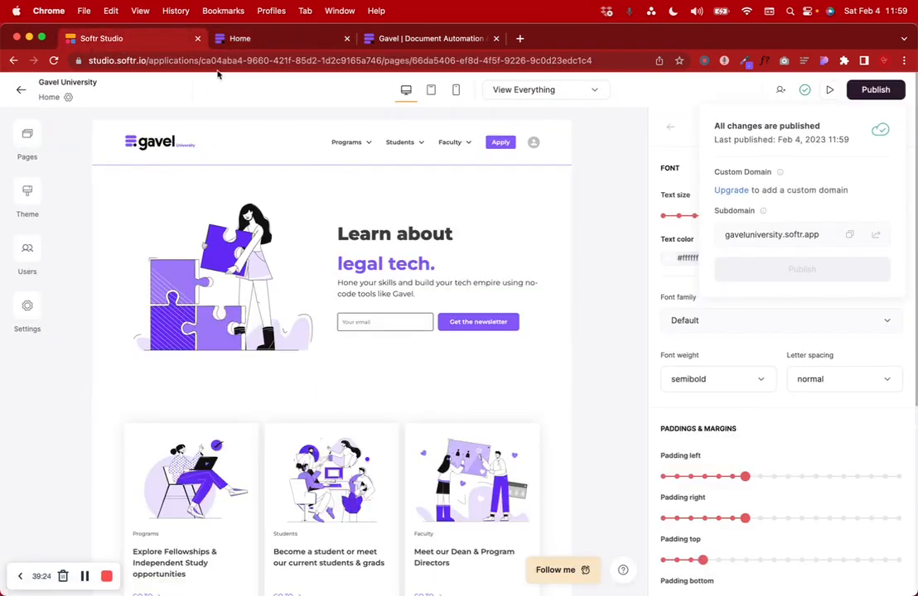
left_click(27, 137)
left_click(237, 270)
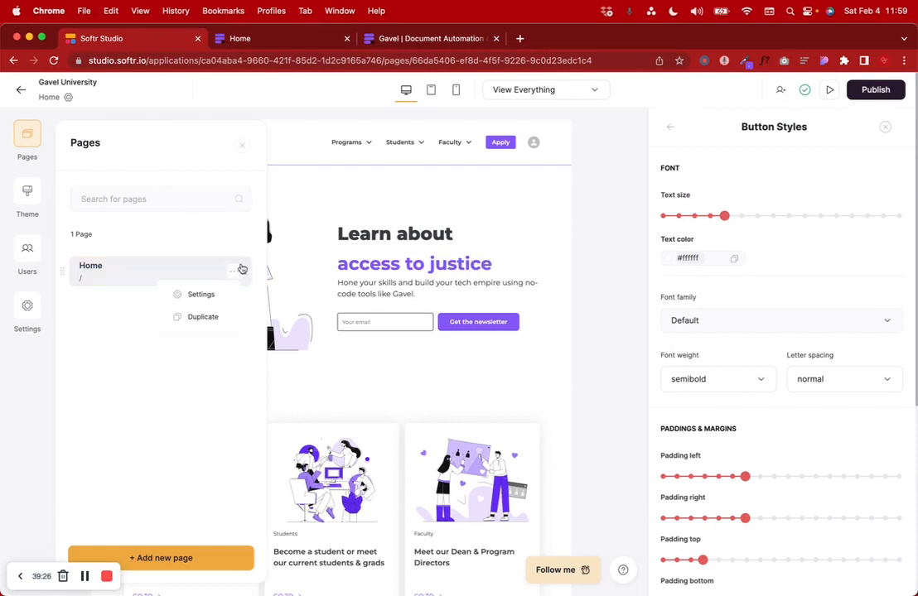
left_click(202, 294)
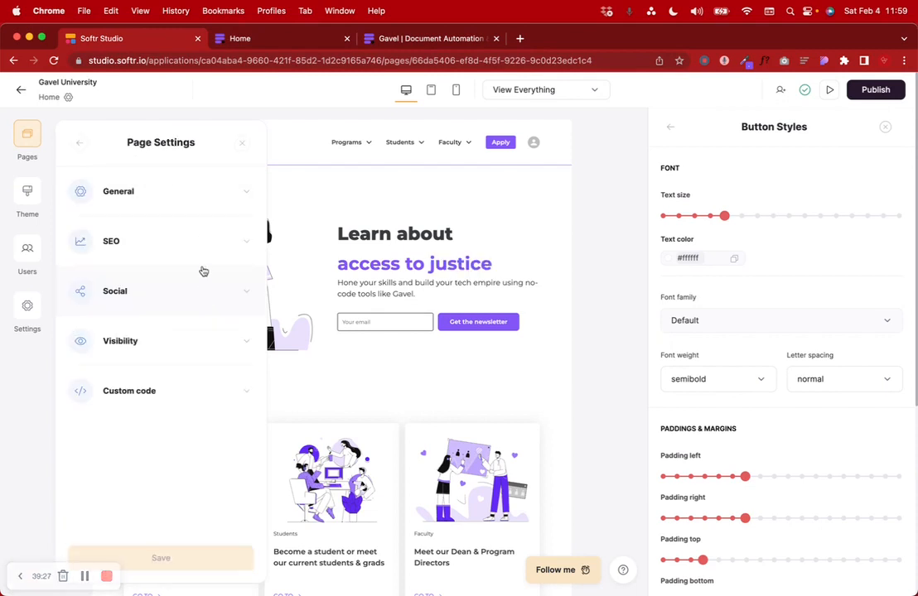
left_click(146, 189)
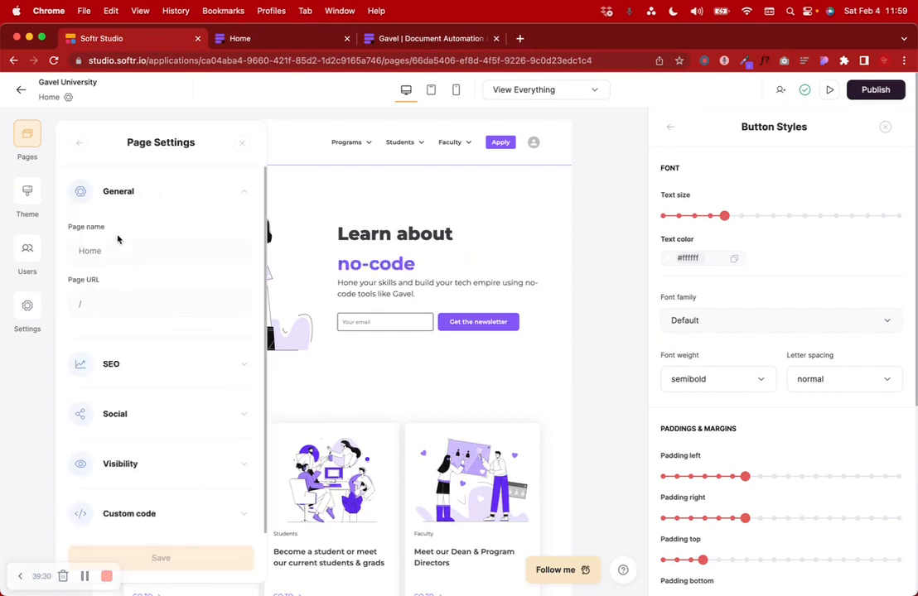
left_click(217, 193)
left_click(141, 244)
Step: Set the Home page's SEO title to "Gavel University"
left_click(137, 301)
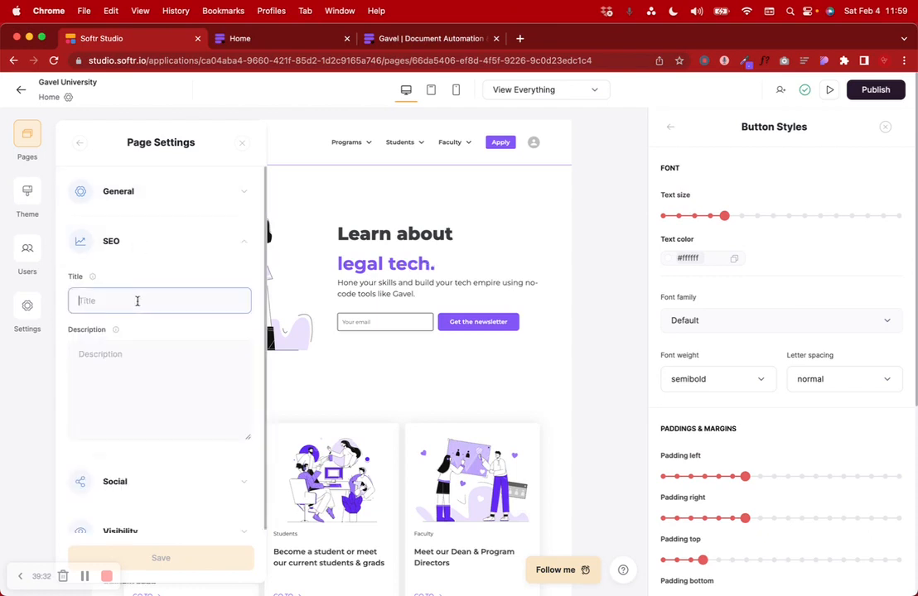
type("g")
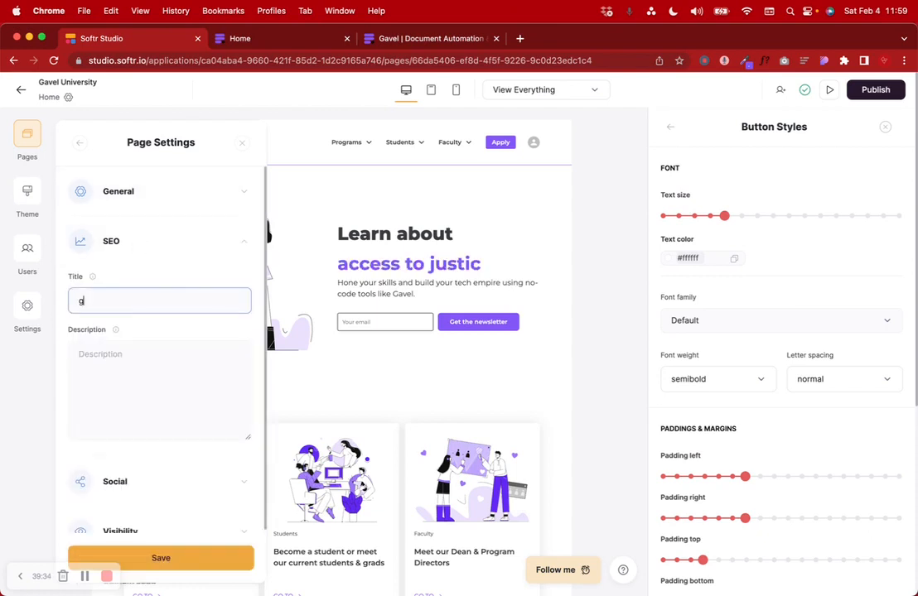
type("Ga")
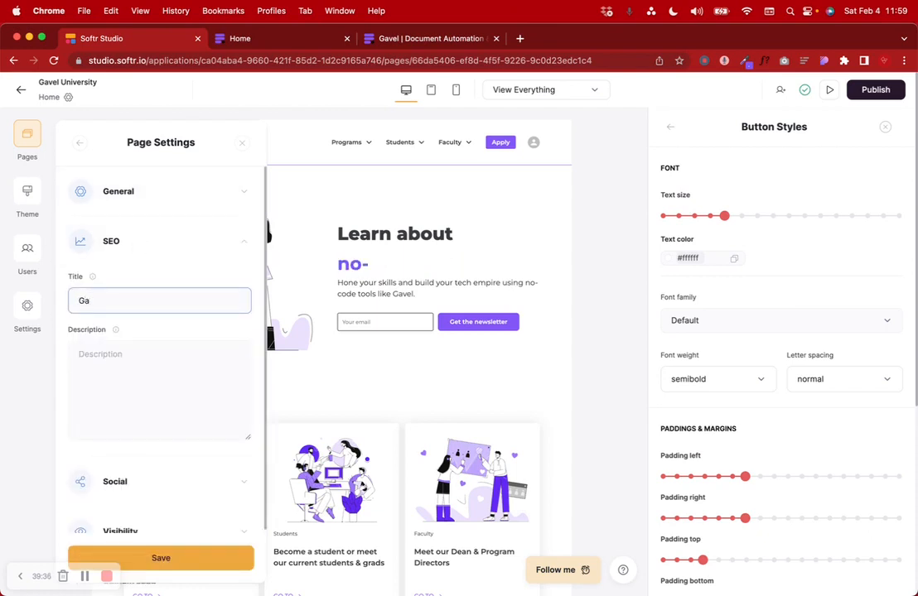
type("vel Uno")
key("BackSpace")
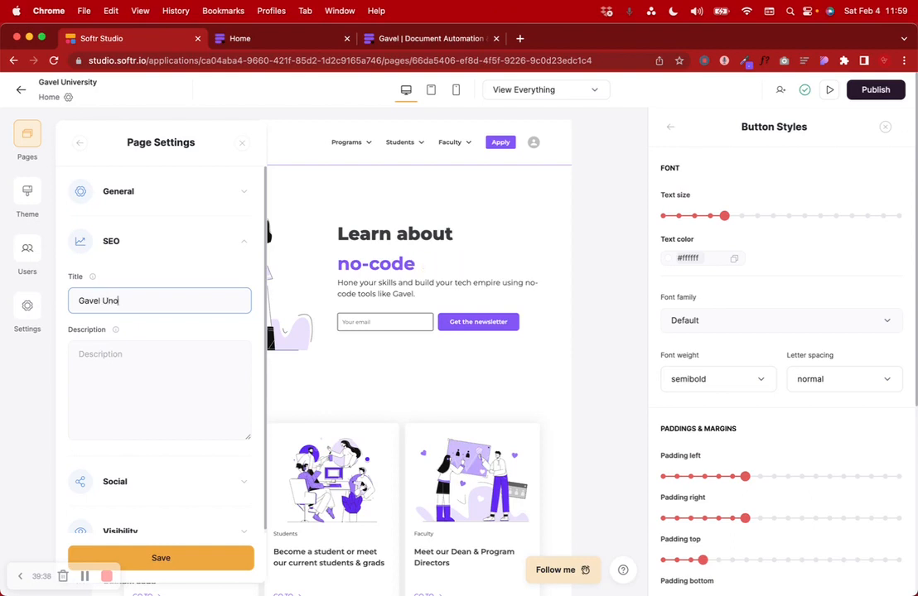
type("iversity")
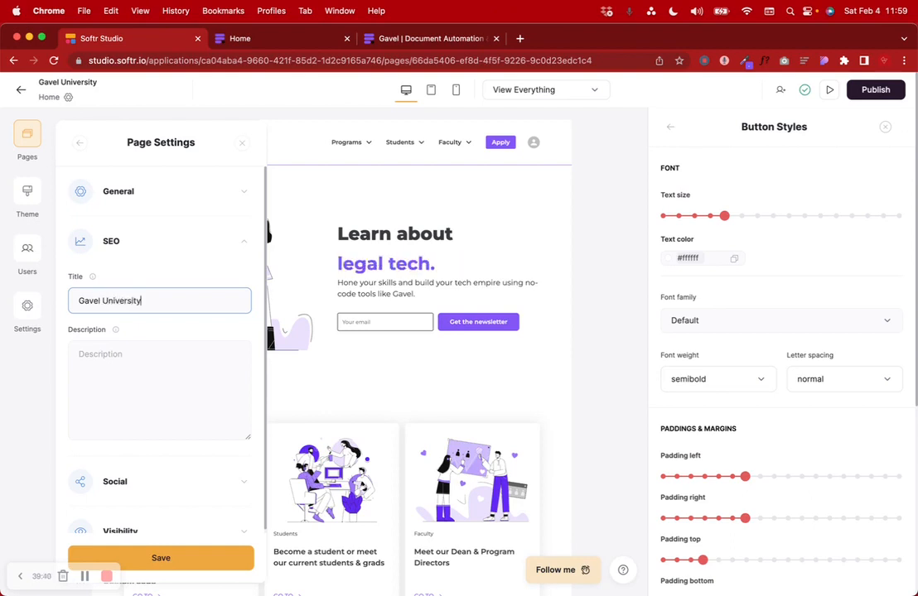
Step: Set the Home page's SEO description to "Hone your skills and build your tech empire using no-code tools like Gavel."
left_click(146, 343)
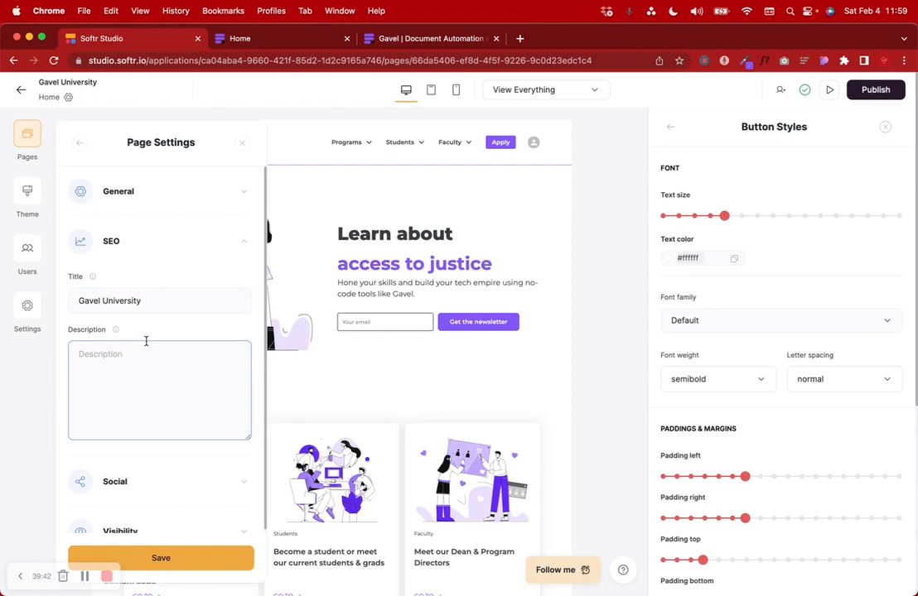
type("Hone your ")
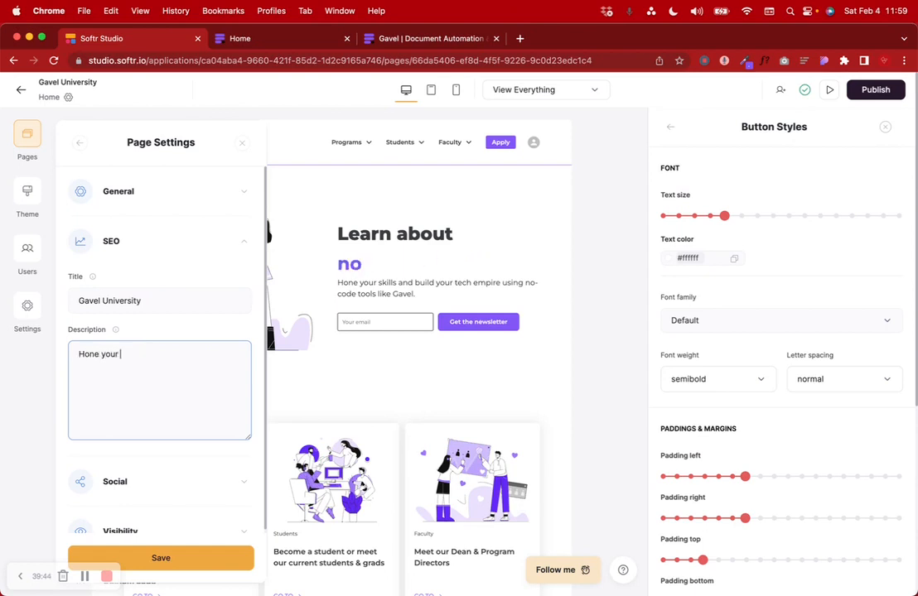
type("skills and b")
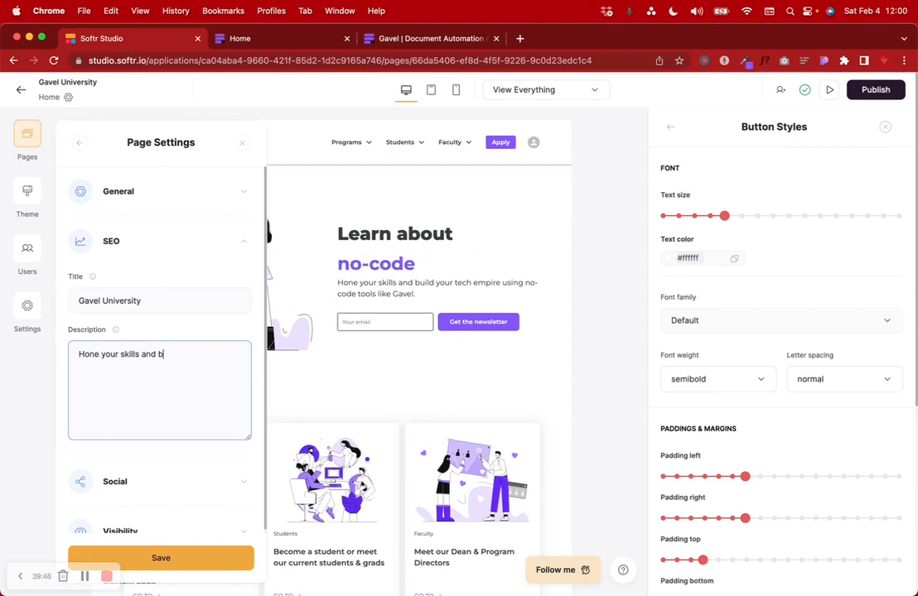
type("uild your ")
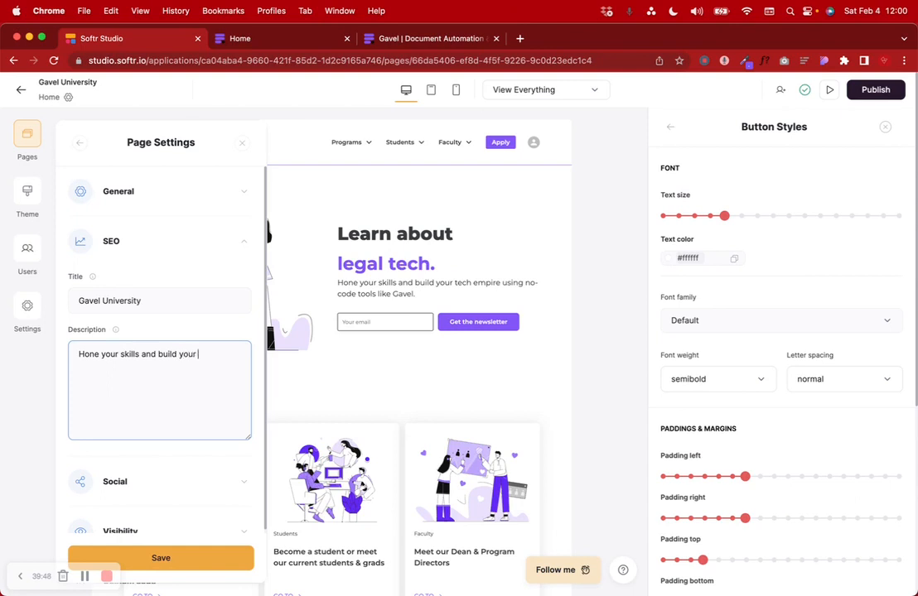
type("tech empl")
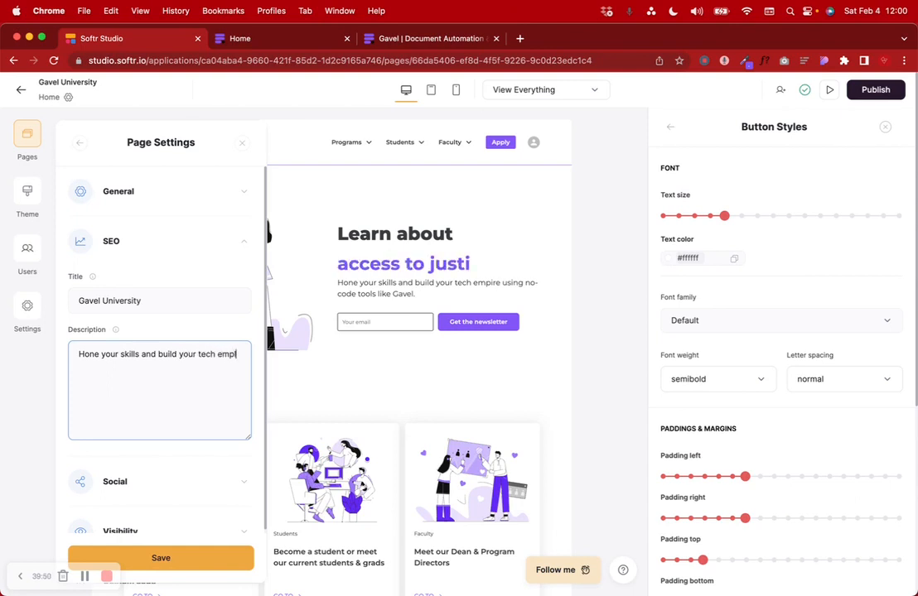
key("BackSpace")
type("ire u")
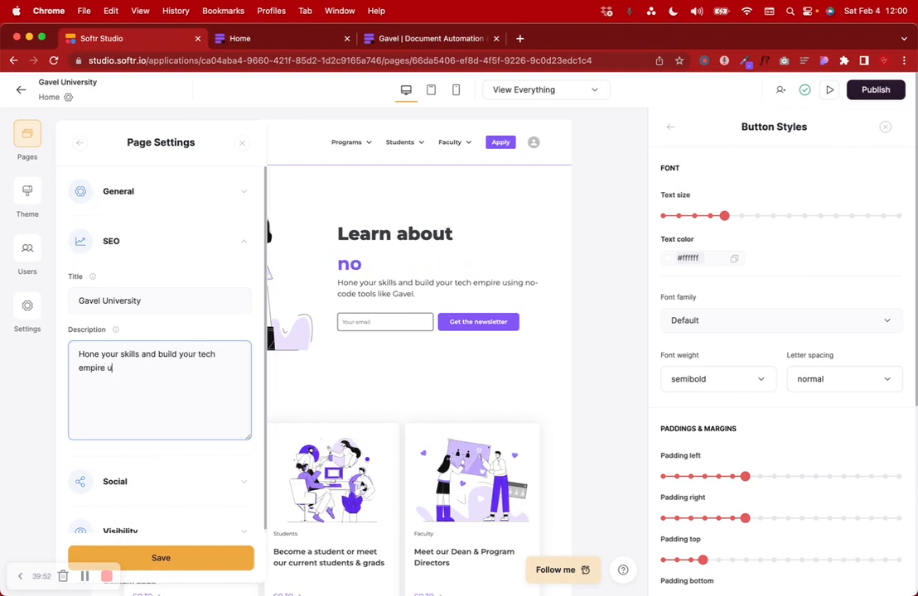
type("sing no-cod")
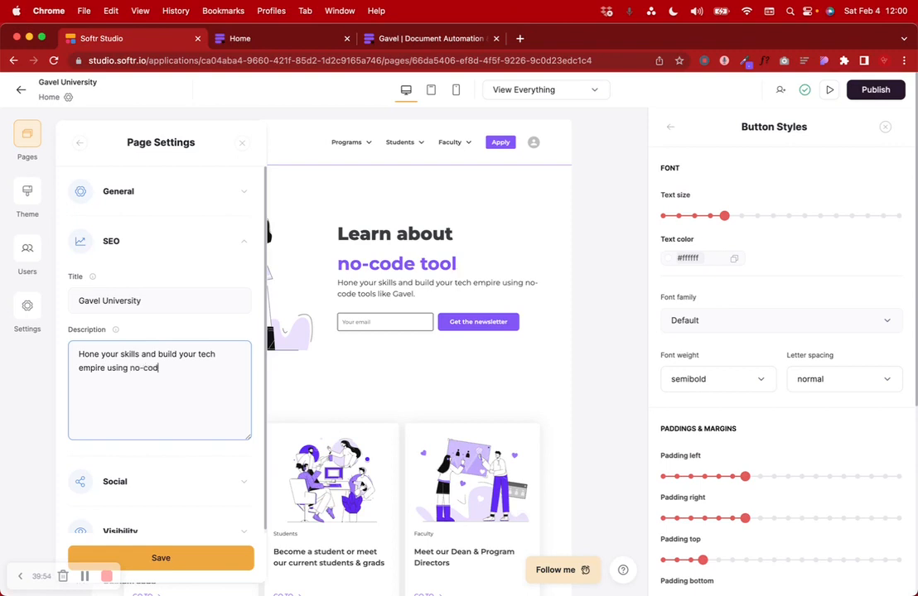
type("e tools")
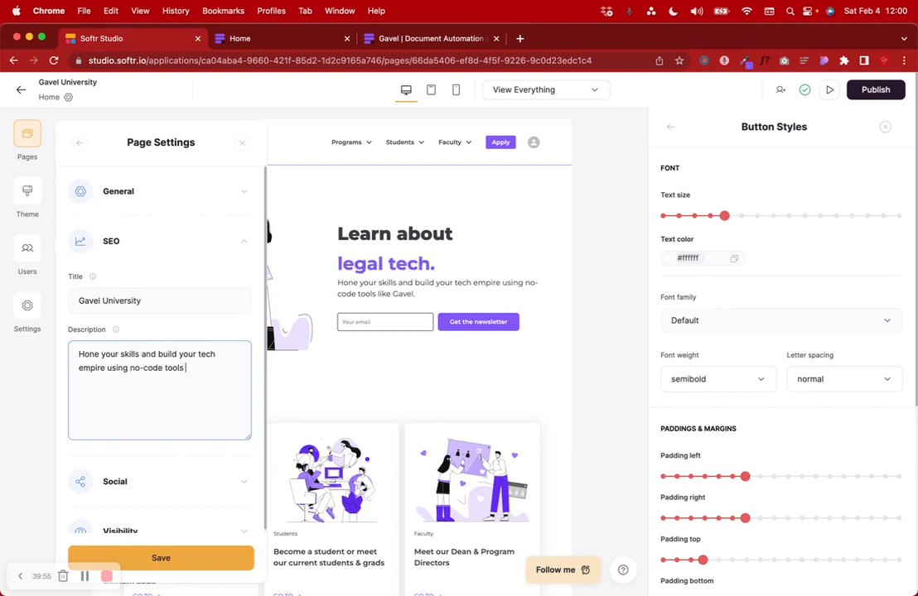
type(" like Gavel.")
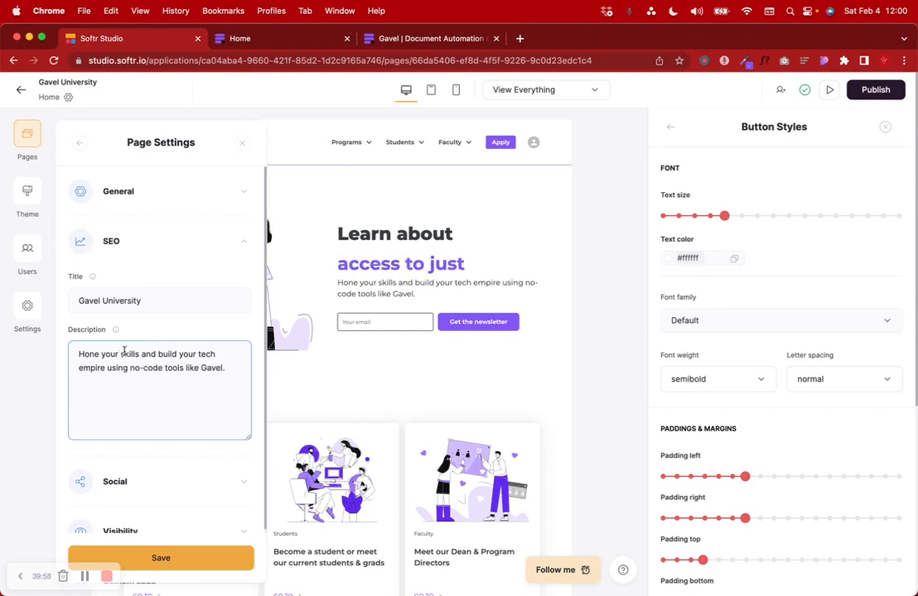
Step: Copy the SEO description into the description field of the Home page's Social section
triple_click(148, 357)
scroll(144, 382, "down", 2)
key("super+c")
left_click(142, 413)
scroll(131, 486, "down", 2)
left_click(121, 467)
key("super+v")
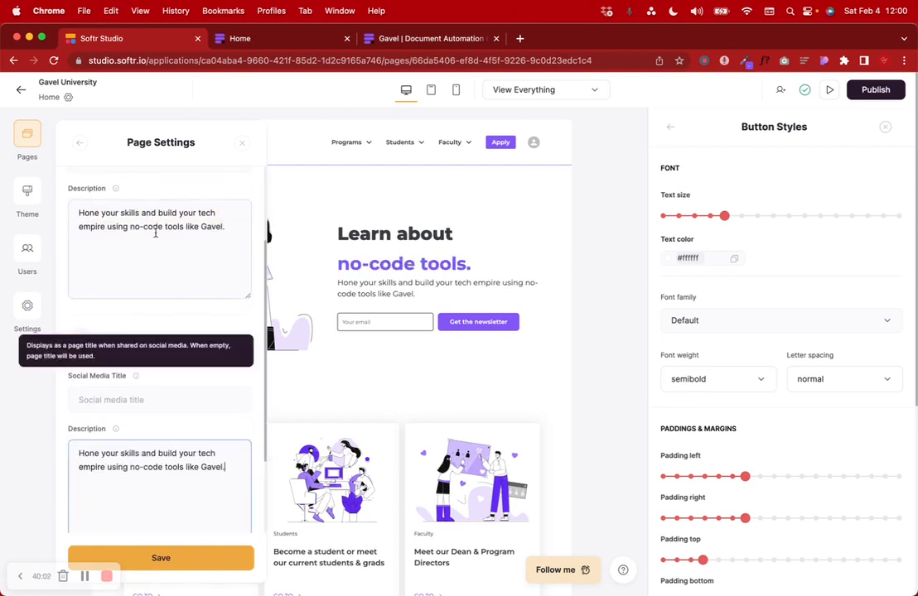
Step: Copy the SEO title "Gavel University" into the Home page's social media title
scroll(156, 234, "up", 2)
triple_click(147, 223)
key("super+c")
scroll(145, 227, "down", 3)
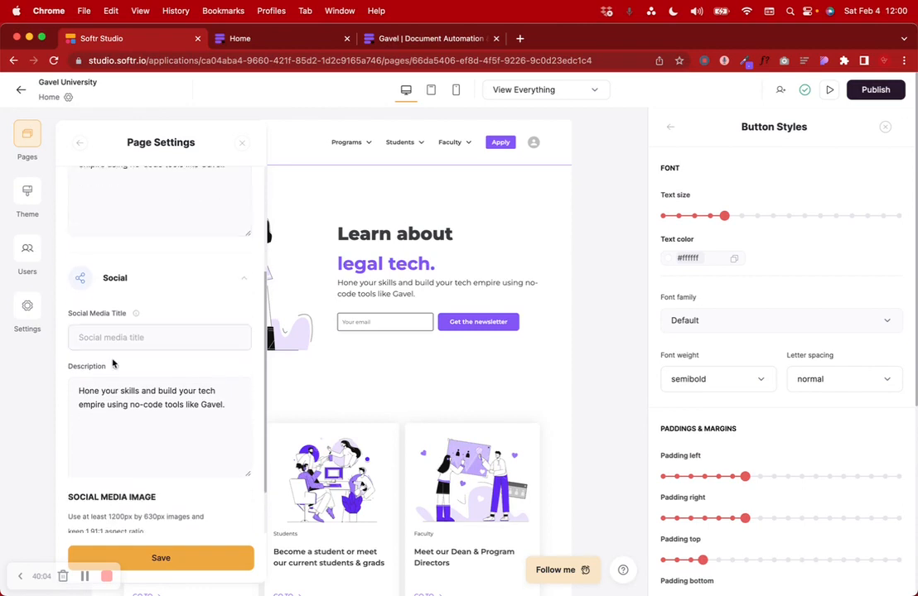
scroll(114, 363, "down", 1)
left_click(103, 312)
key("super+v")
scroll(103, 313, "up", 1)
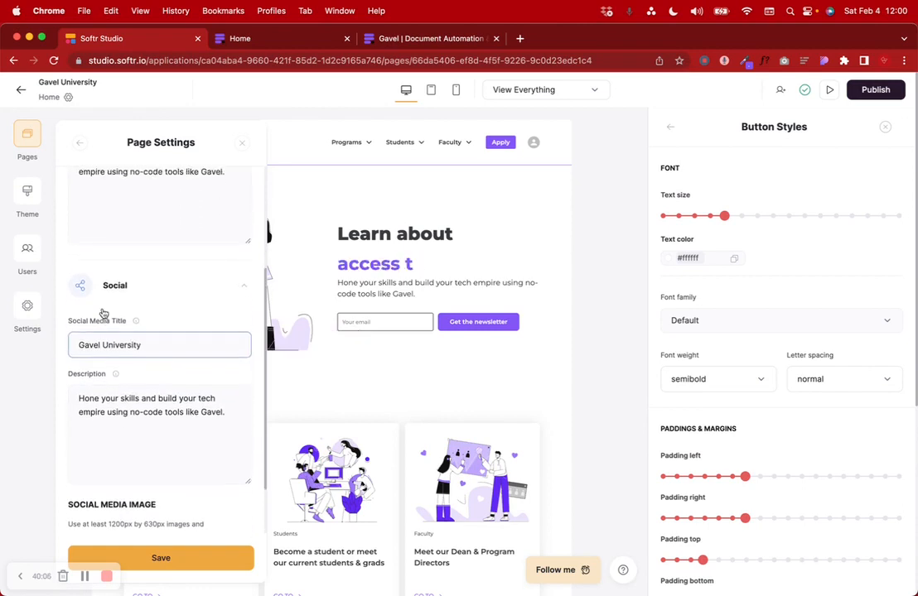
Step: Collapse the Social and SEO sections and review the Home page's visibility and custom code settings
left_click(240, 269)
scroll(239, 273, "up", 2)
left_click(242, 242)
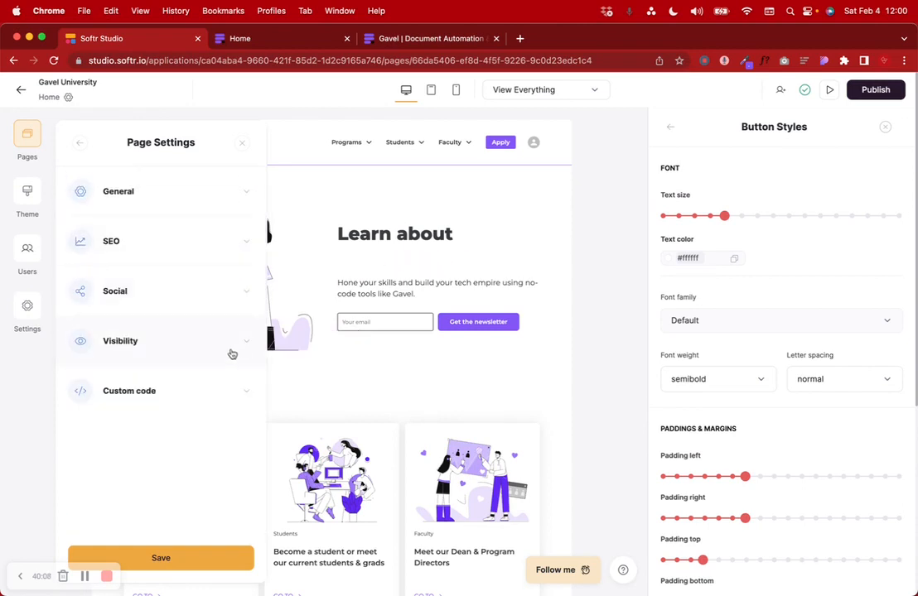
scroll(229, 347, "down", 2)
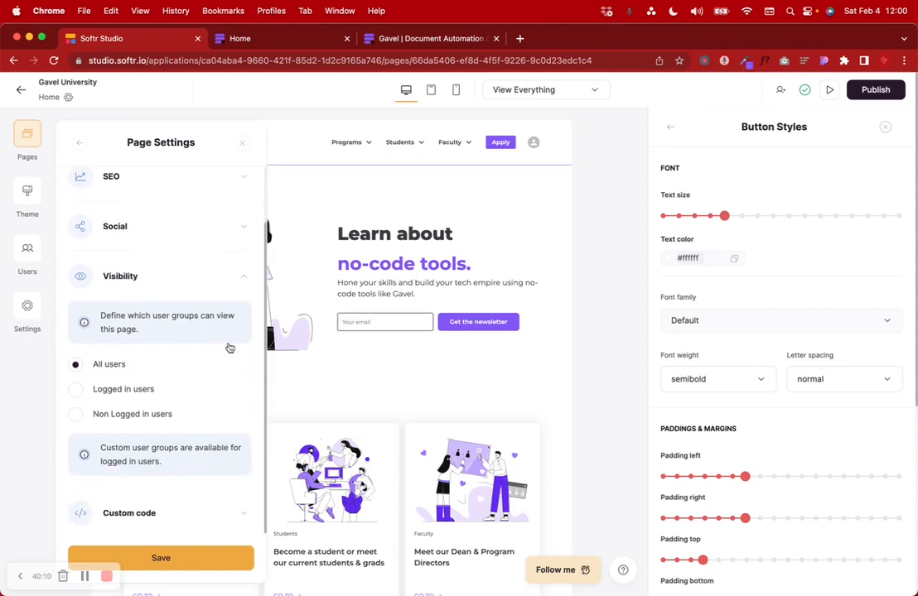
left_click(232, 285)
left_click(174, 393)
scroll(174, 398, "down", 2)
scroll(174, 397, "up", 2)
scroll(176, 299, "down", 5)
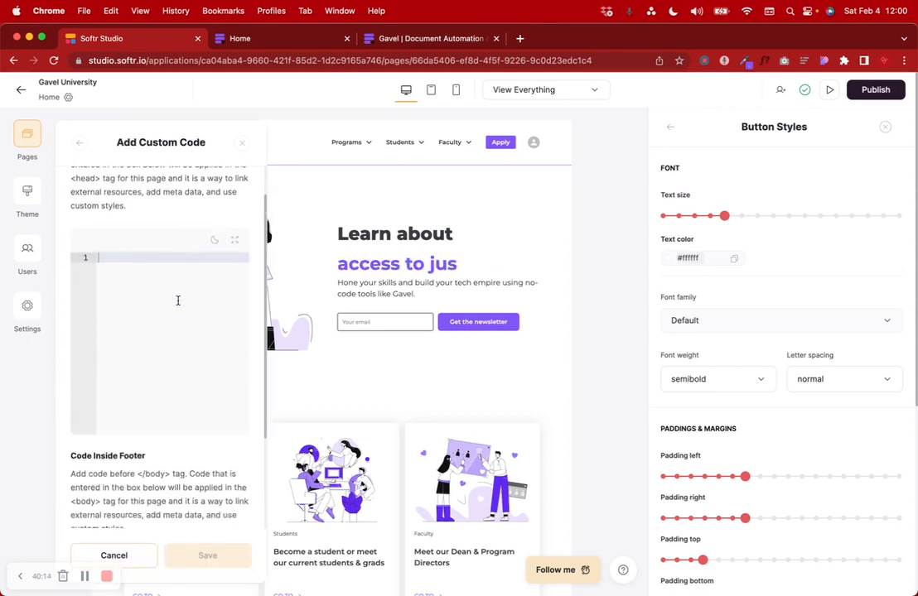
left_click(83, 146)
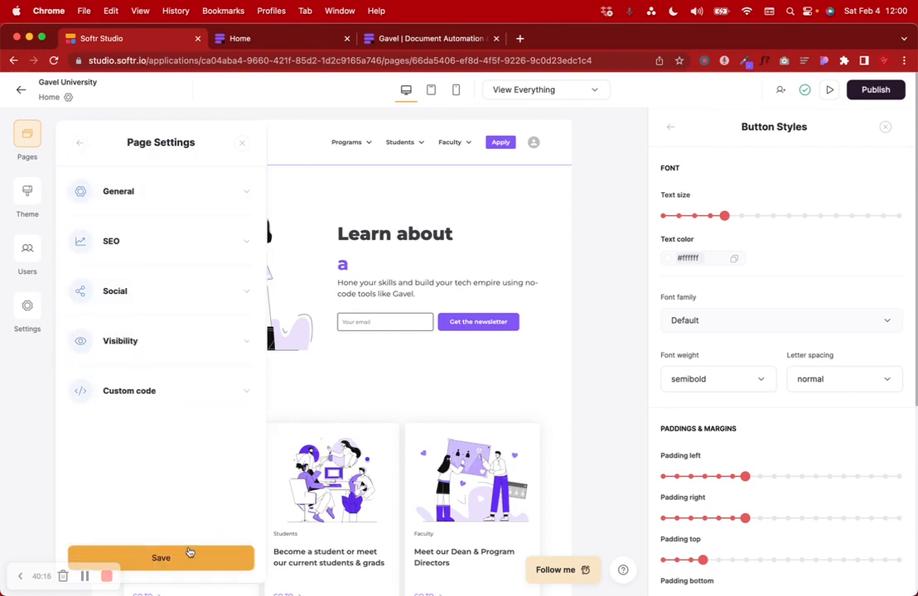
Step: Save the page settings, publish the site and check the live home page's browser tab title
left_click(871, 91)
left_click(775, 269)
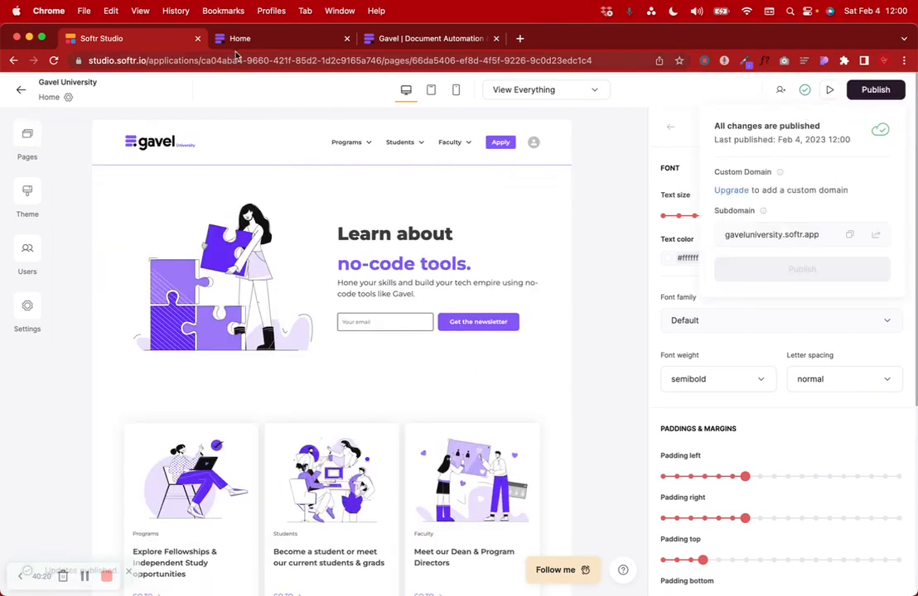
left_click(236, 38)
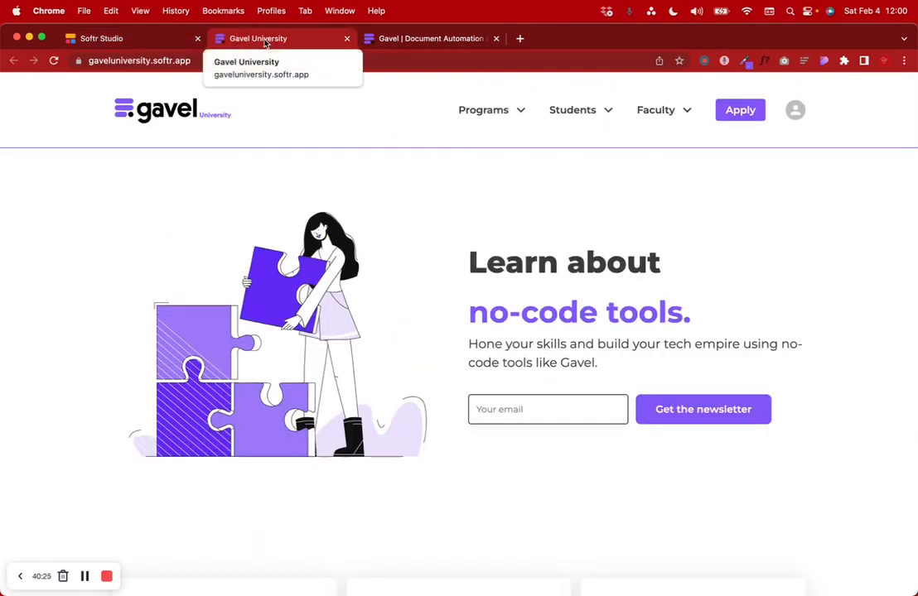
Step: Test the live site's link preview in a new LinkedIn post, discard the draft and return to Softr Studio
left_click(170, 59)
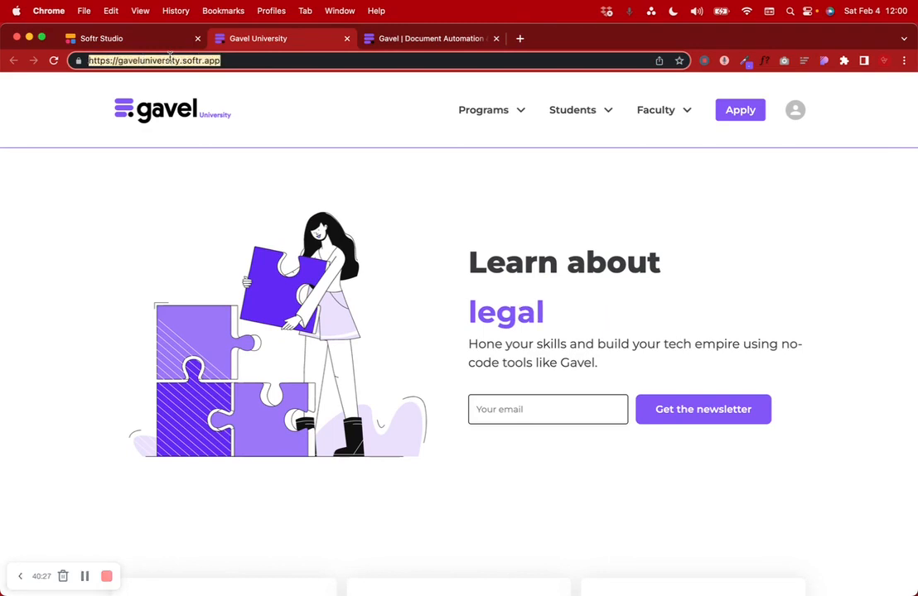
left_click(520, 38)
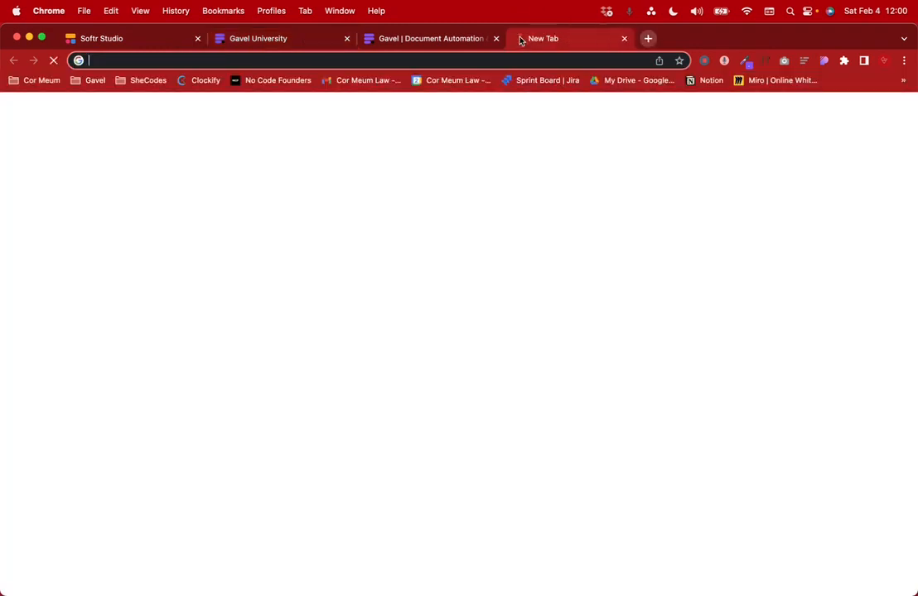
type("linkedin.com/feed/")
key("Return")
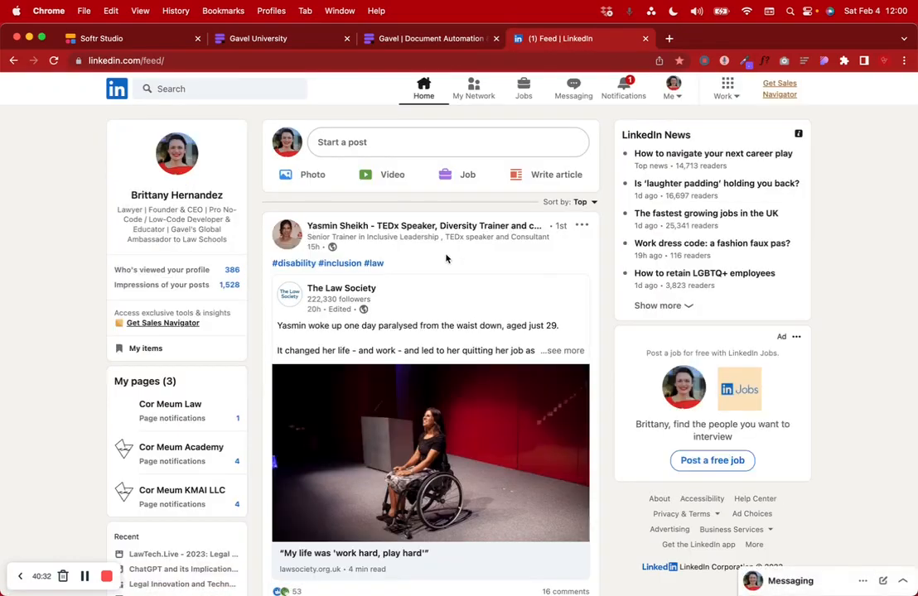
left_click(402, 143)
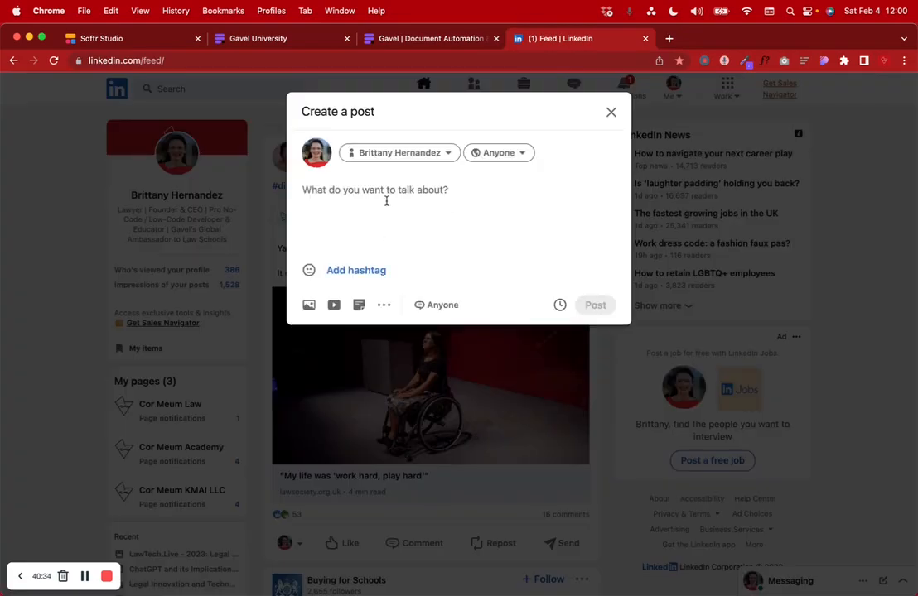
key("super+v")
key("super+z")
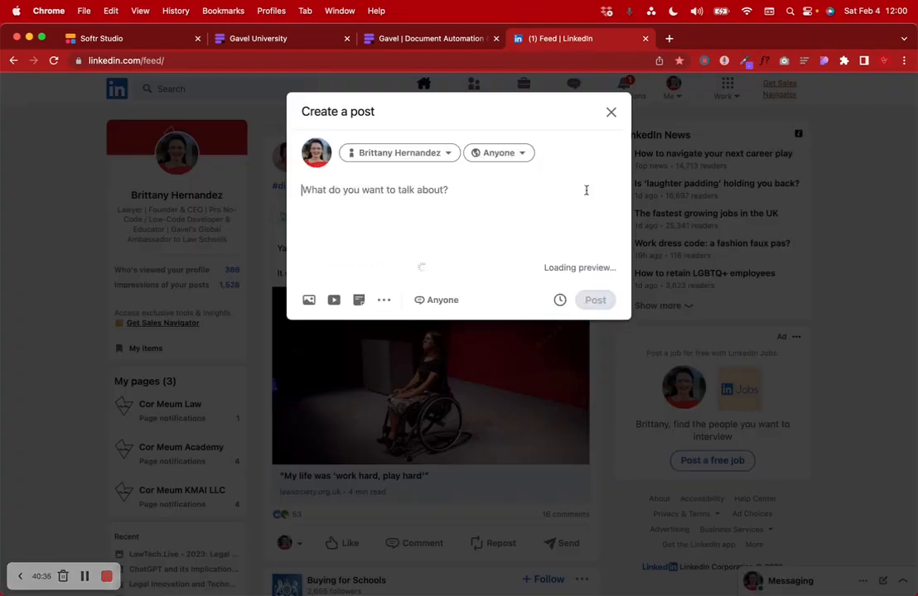
left_click(611, 111)
left_click(132, 39)
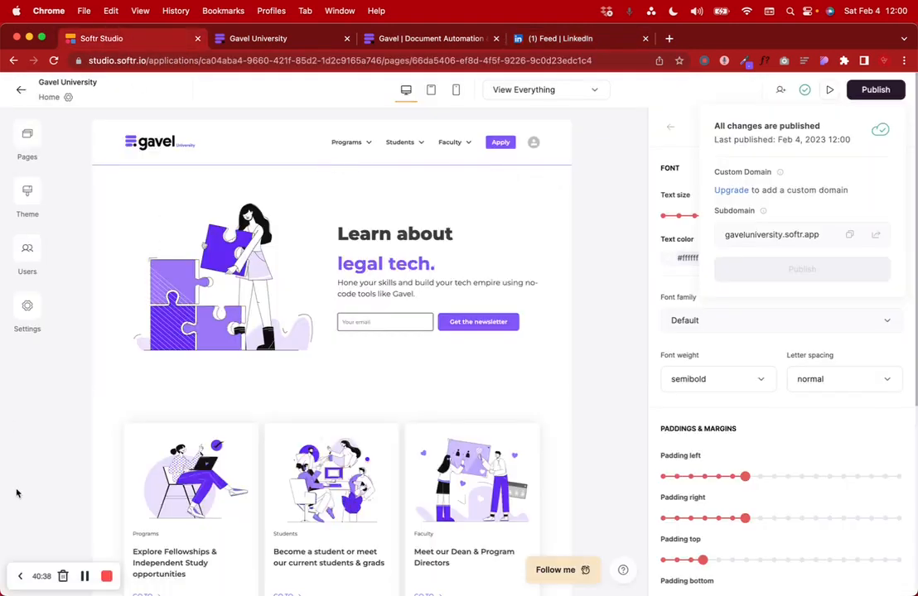
left_click(30, 137)
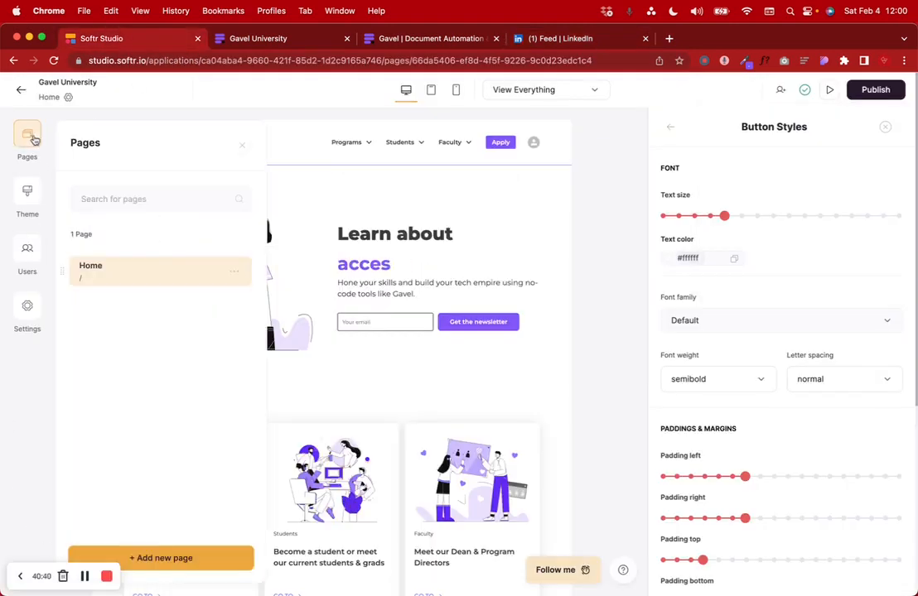
left_click(240, 273)
left_click(203, 292)
left_click(158, 301)
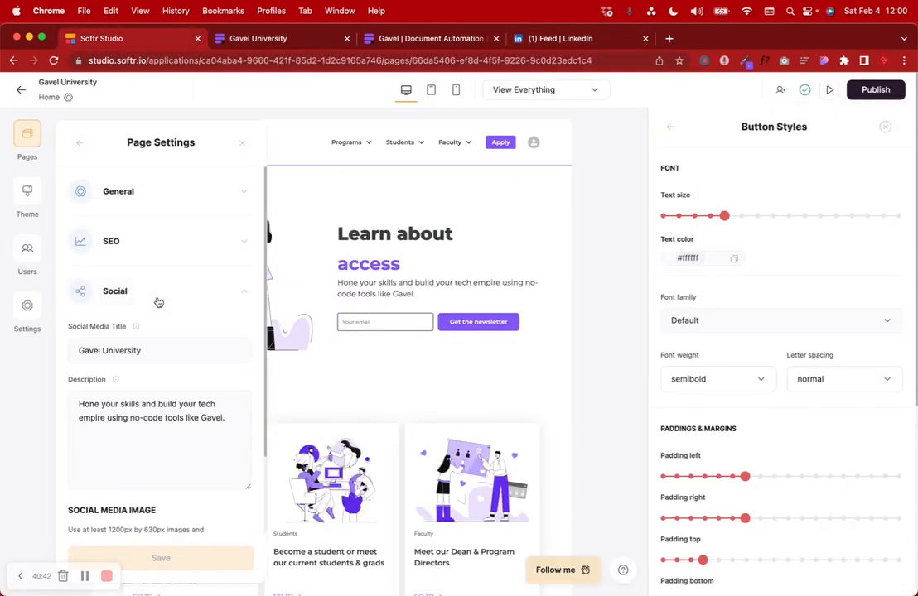
scroll(159, 356, "down", 5)
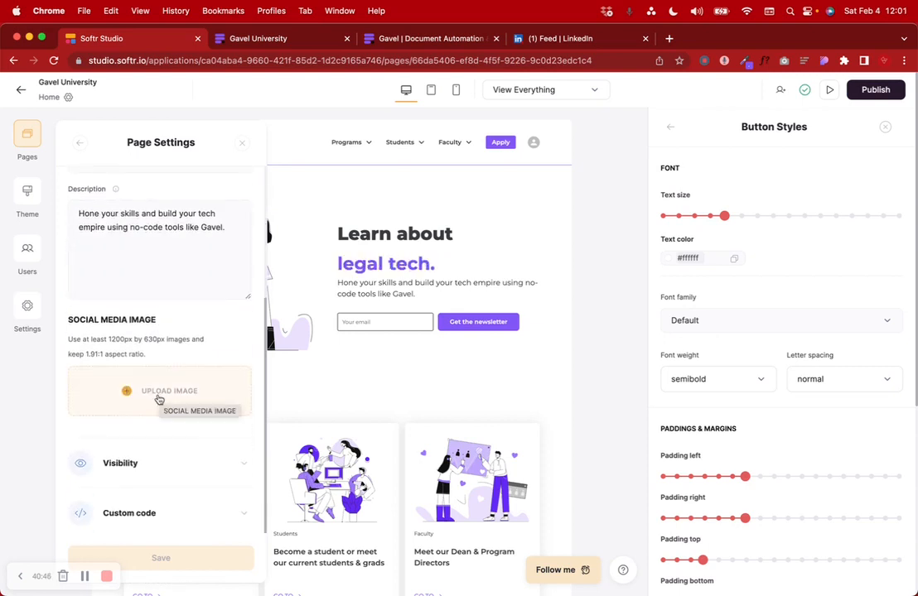
left_click(159, 399)
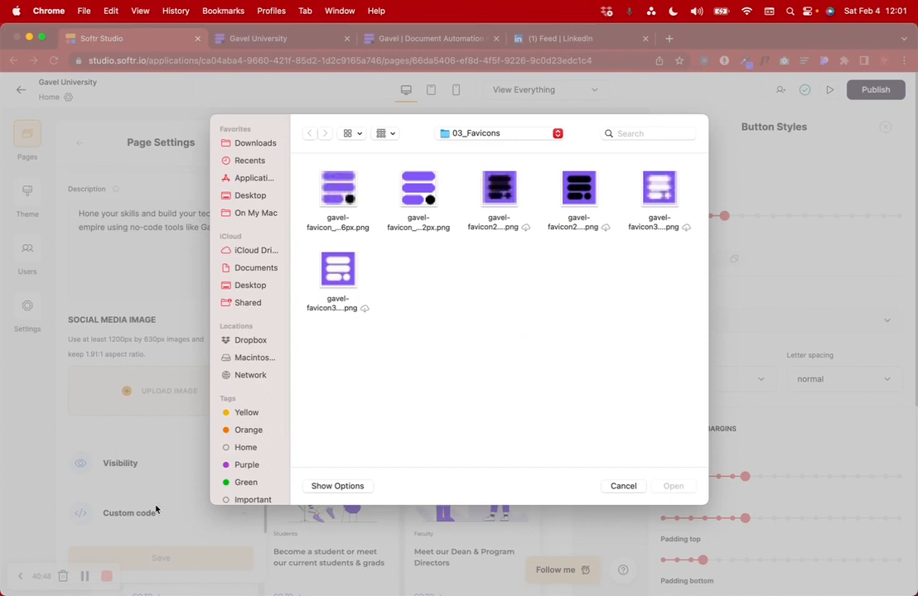
left_click(619, 487)
key("Escape")
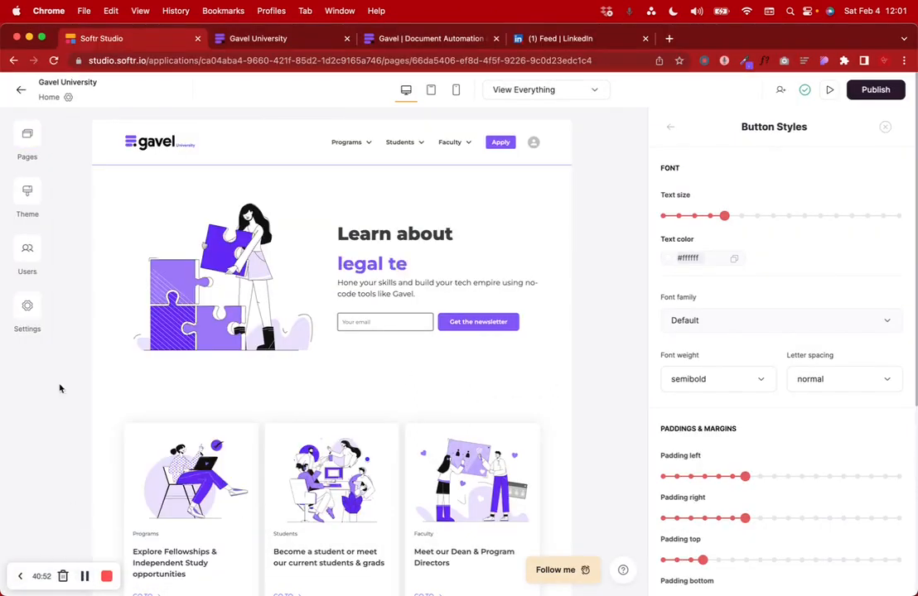
left_click(29, 305)
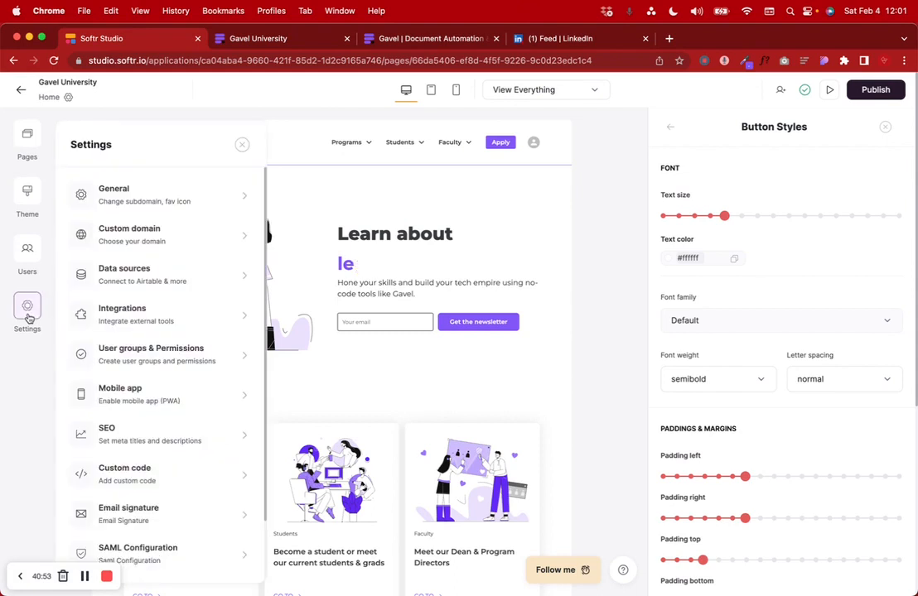
Step: Upload Gavel University.png from the Downloads folder as the Home page's social media image
left_click(33, 137)
left_click(232, 276)
left_click(212, 300)
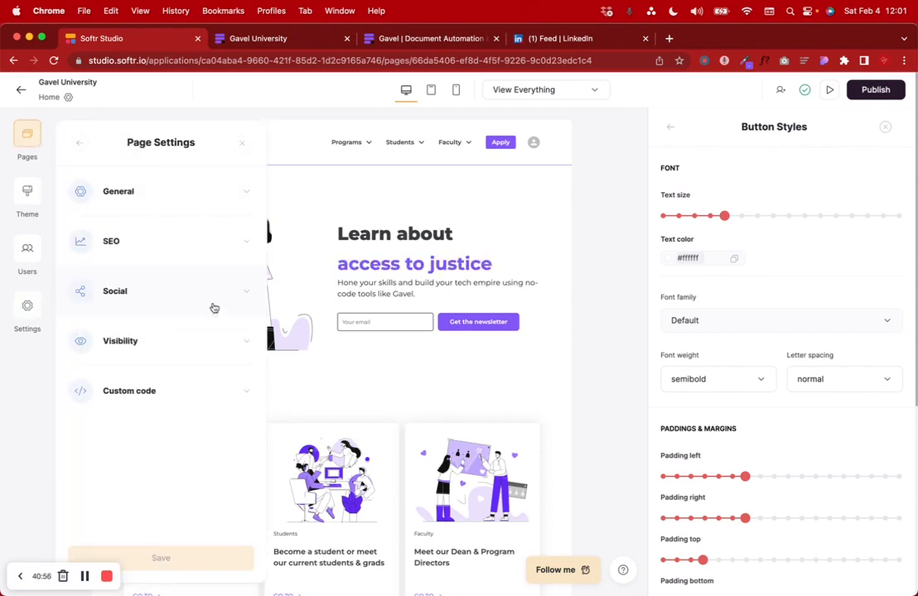
left_click(213, 290)
scroll(157, 418, "down", 3)
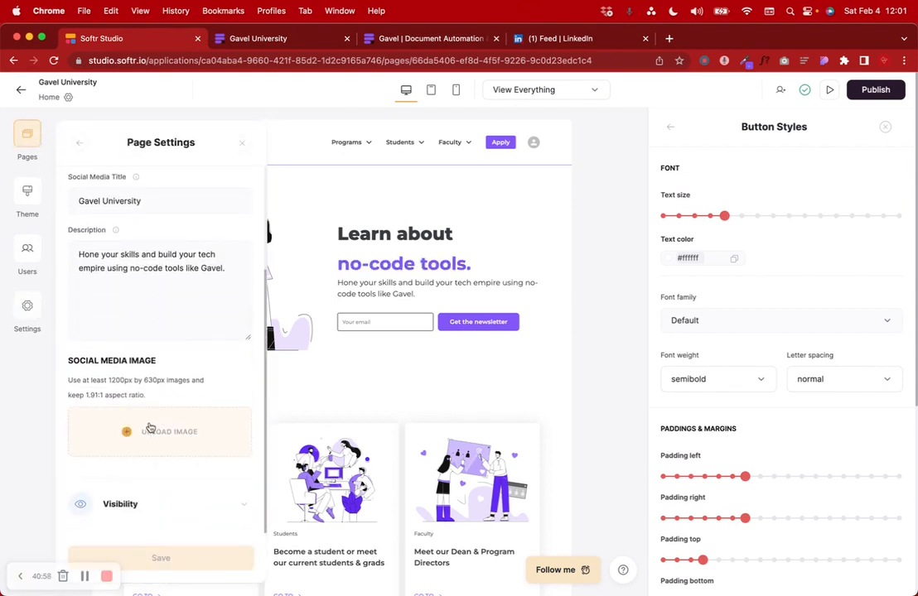
left_click(148, 430)
left_click(254, 144)
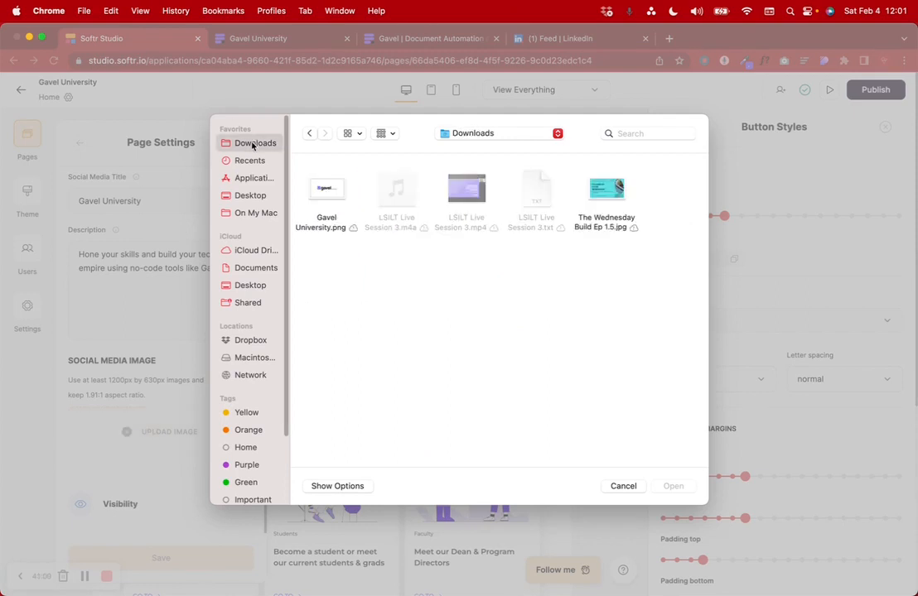
left_click(331, 195)
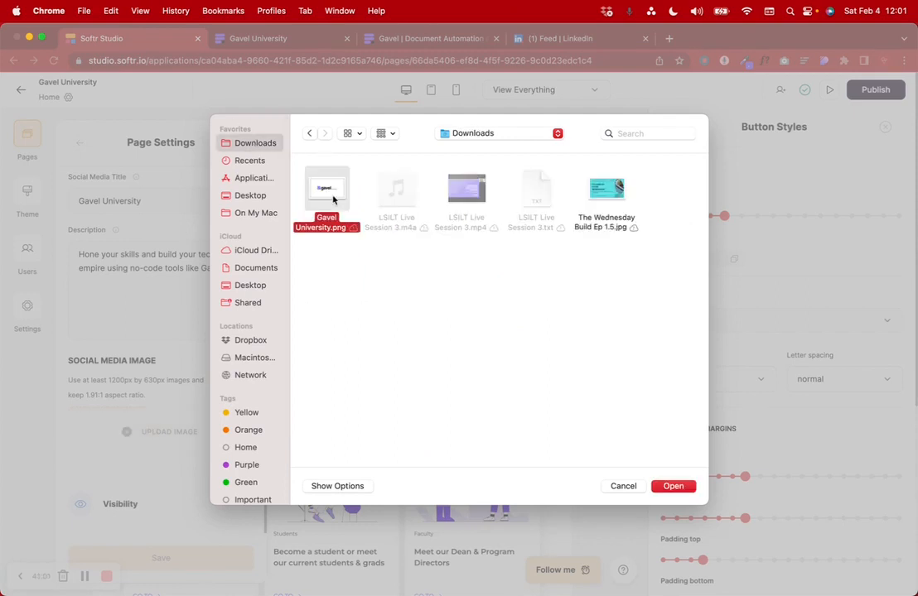
left_click(689, 488)
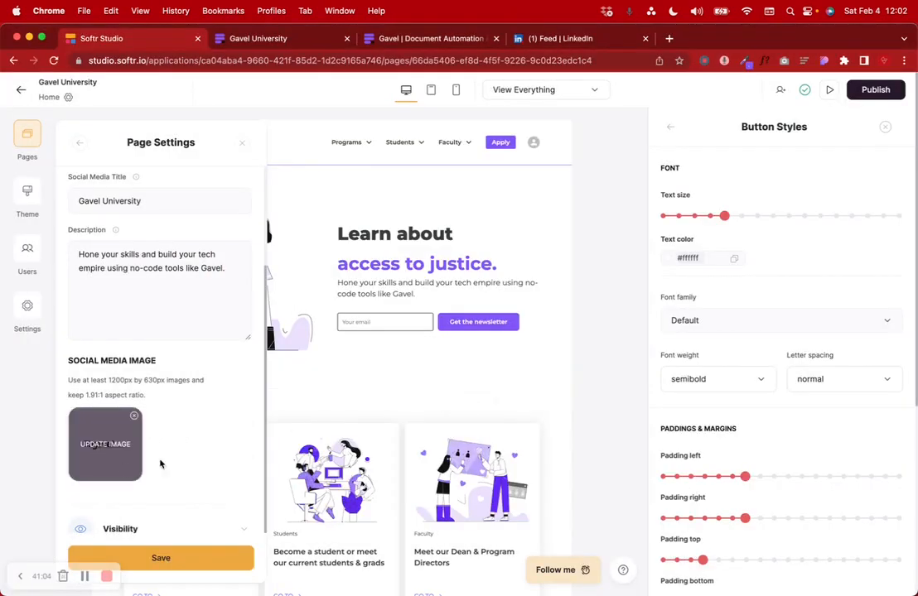
Step: Save the Home page settings, publish the site and reload the live Gavel University home page
left_click(188, 557)
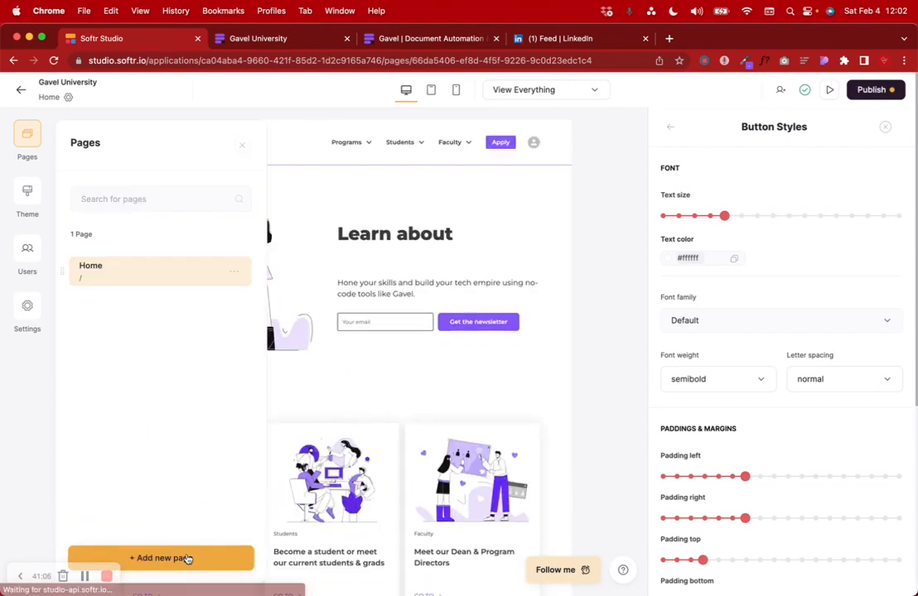
left_click(870, 89)
left_click(791, 270)
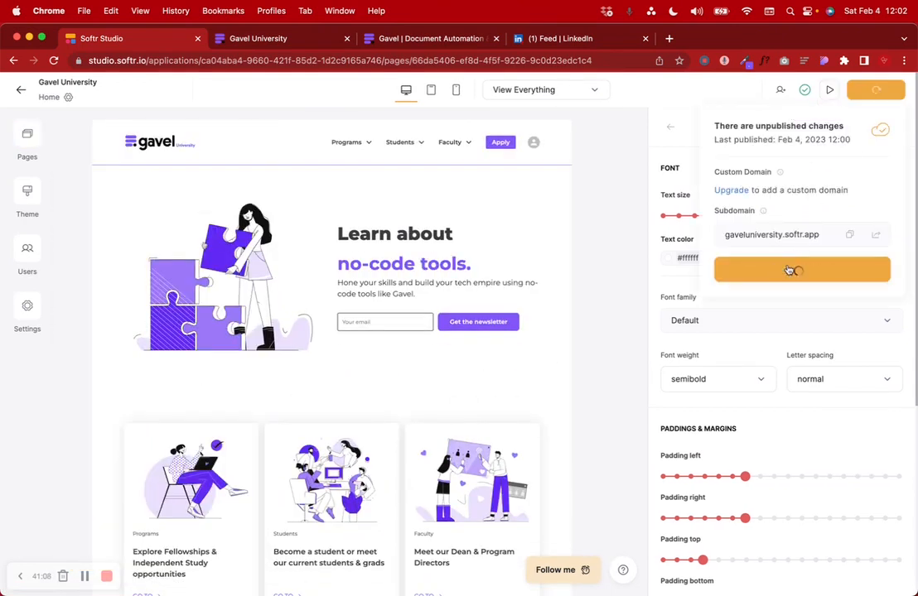
left_click(236, 38)
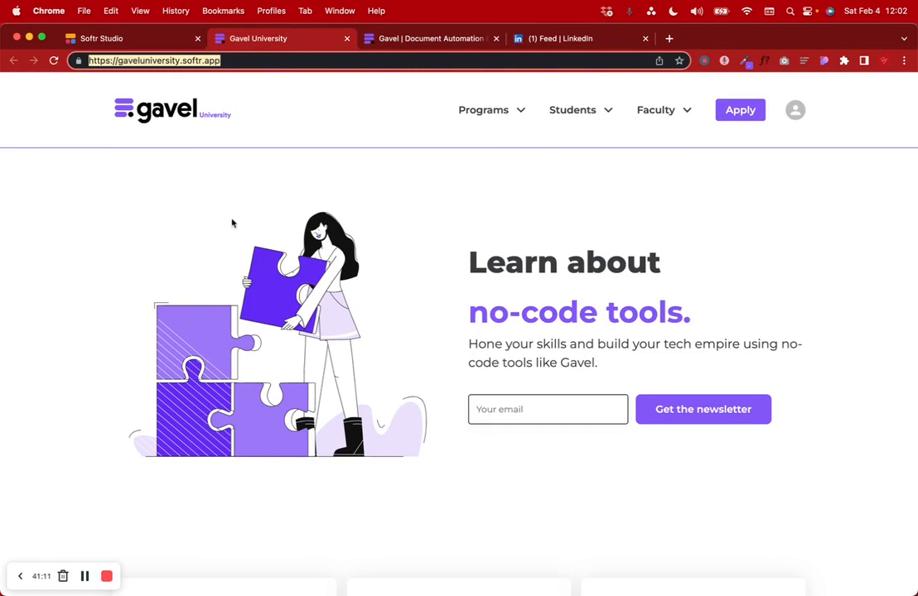
key("Return")
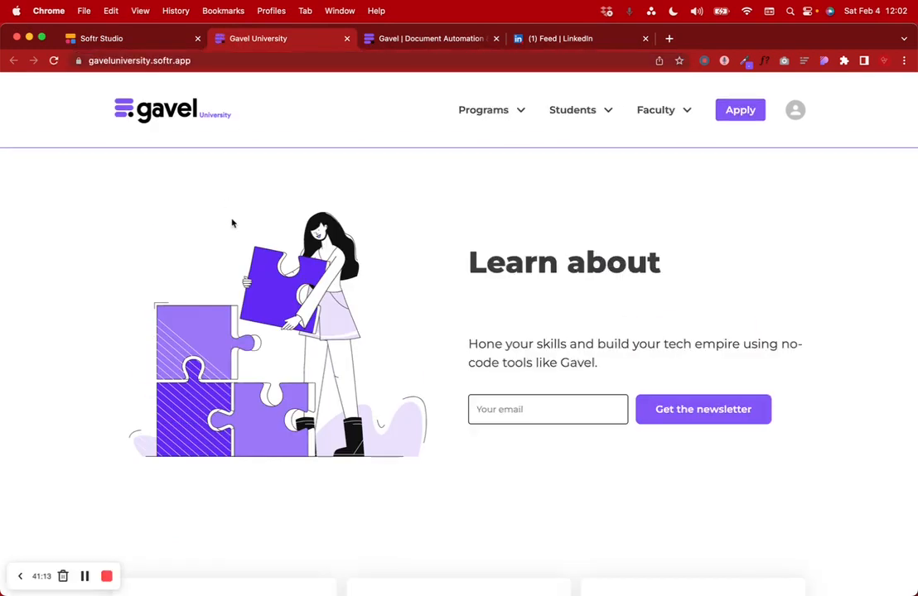
Step: Copy the live site's address and send it to your own chat in WhatsApp to test the link preview
left_click(221, 63)
key("super+c")
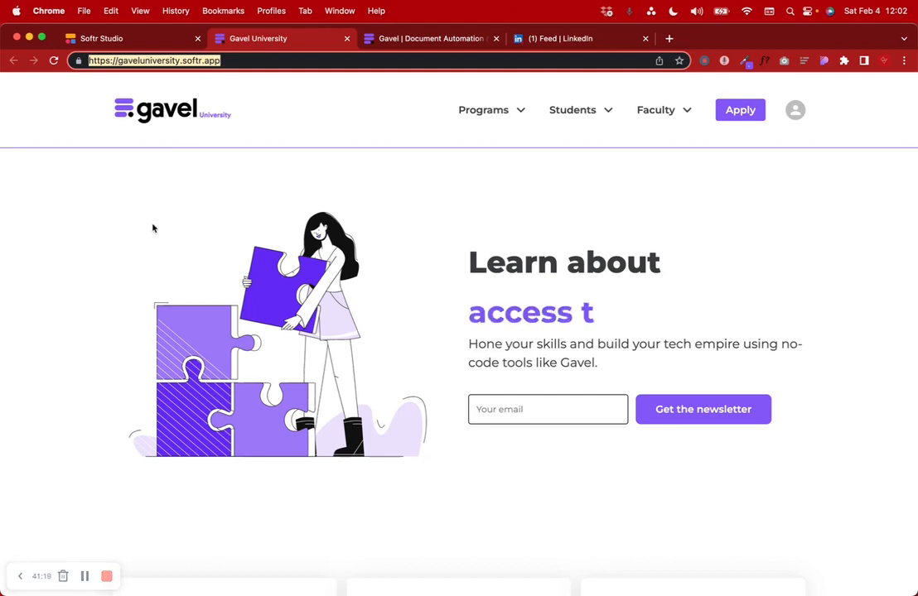
left_click(571, 38)
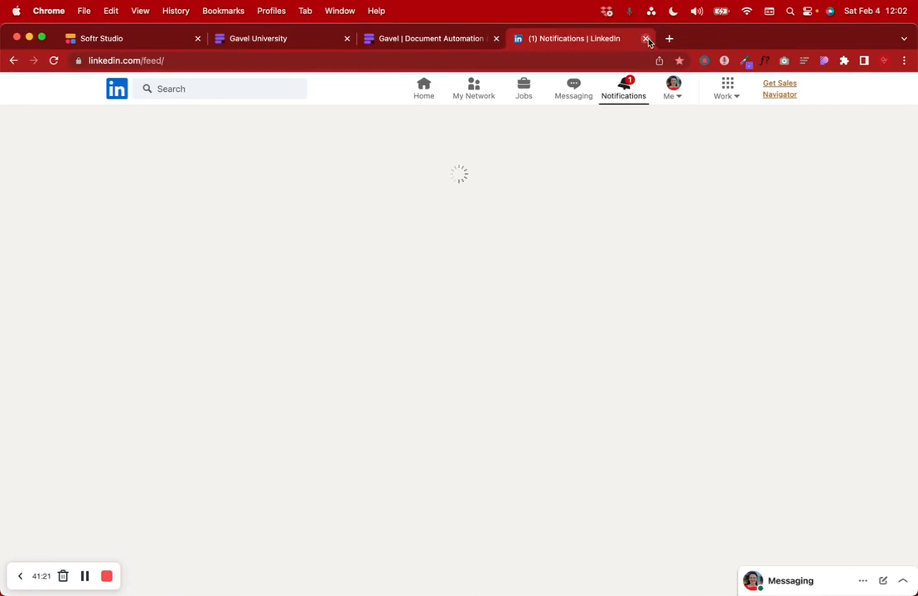
left_click(646, 39)
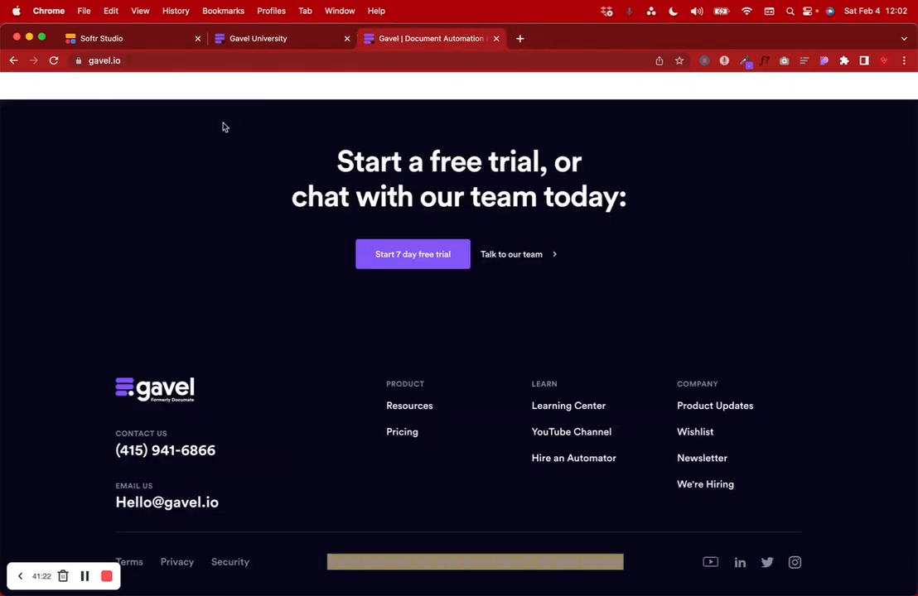
left_click(84, 577)
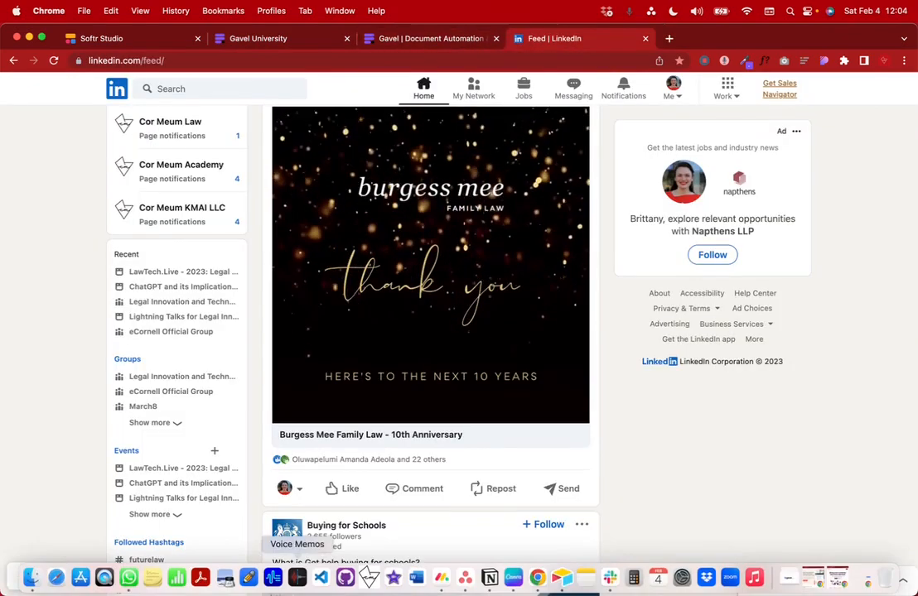
left_click(128, 577)
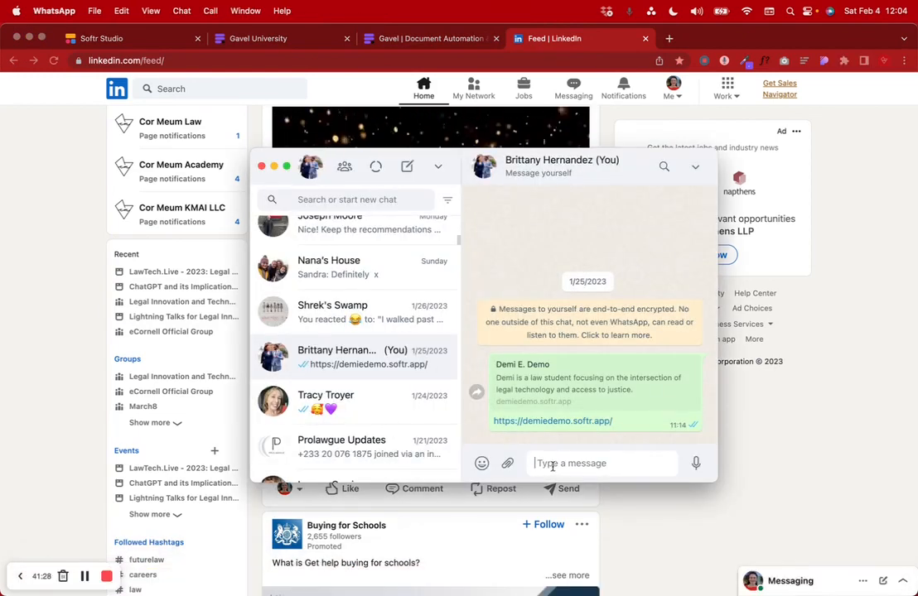
key("super+v")
key("Return")
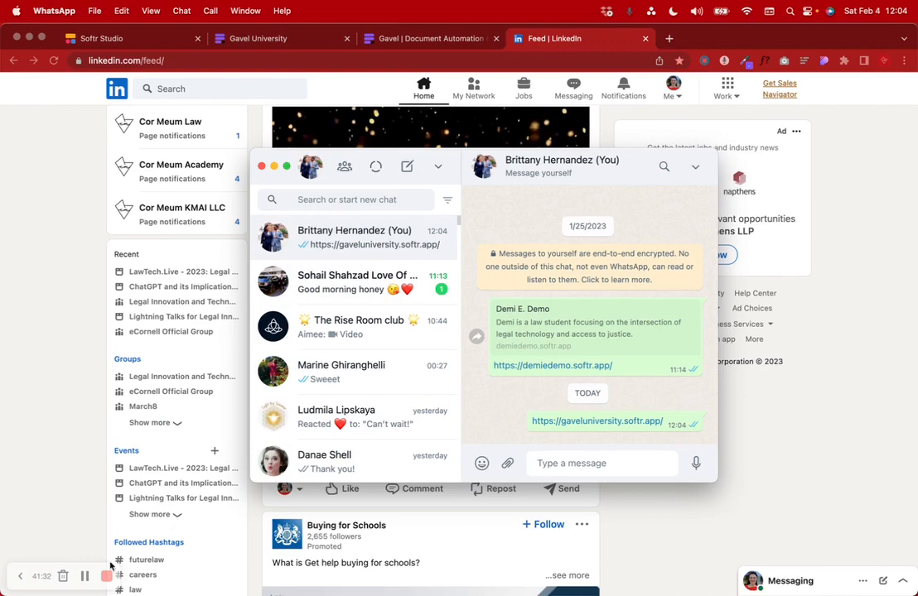
Step: Return to Chrome and examine how images and link previews appear on posts in the LinkedIn feed
left_click(77, 500)
scroll(492, 181, "up", 5)
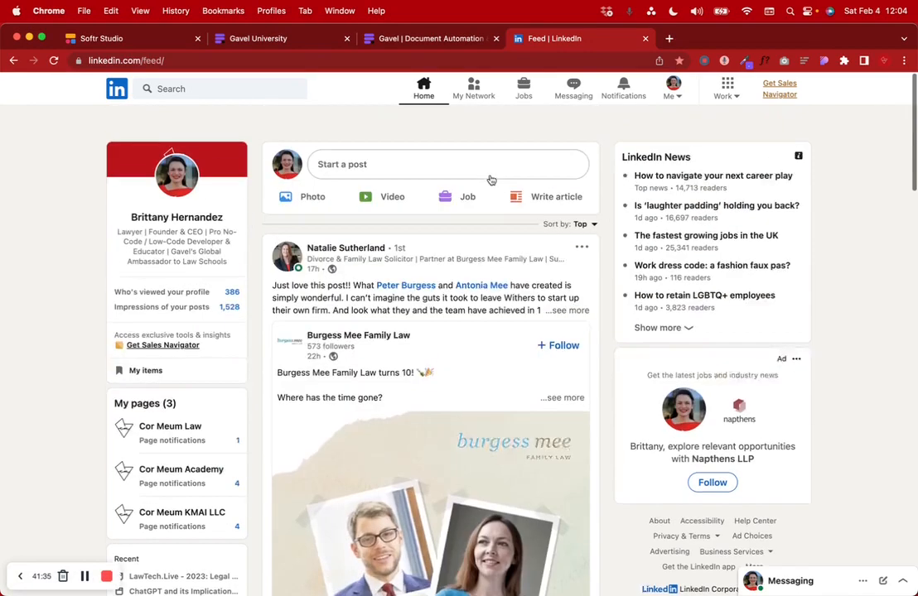
scroll(400, 178, "down", 2)
scroll(331, 314, "down", 10)
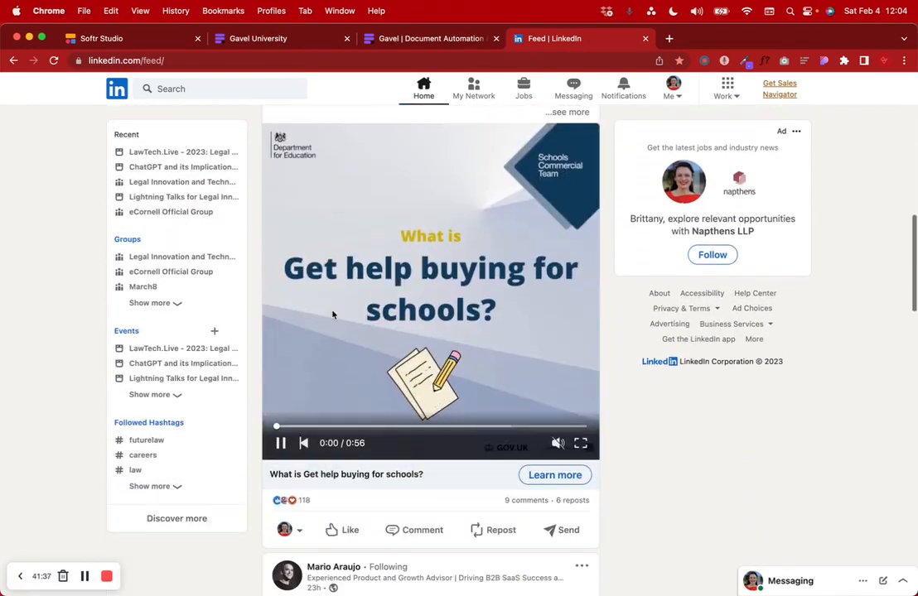
scroll(368, 475, "down", 2)
scroll(362, 501, "down", 5)
scroll(540, 361, "down", 6)
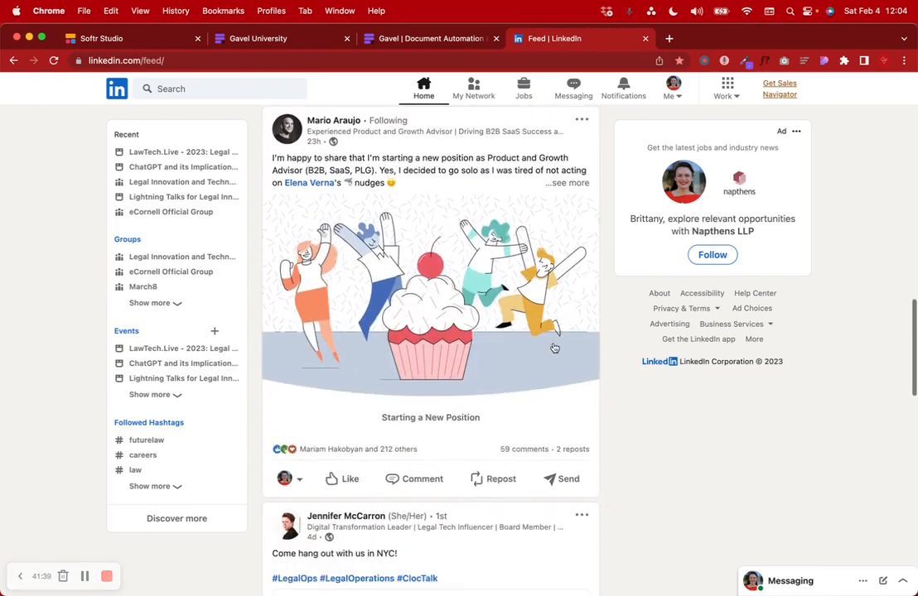
scroll(541, 356, "down", 10)
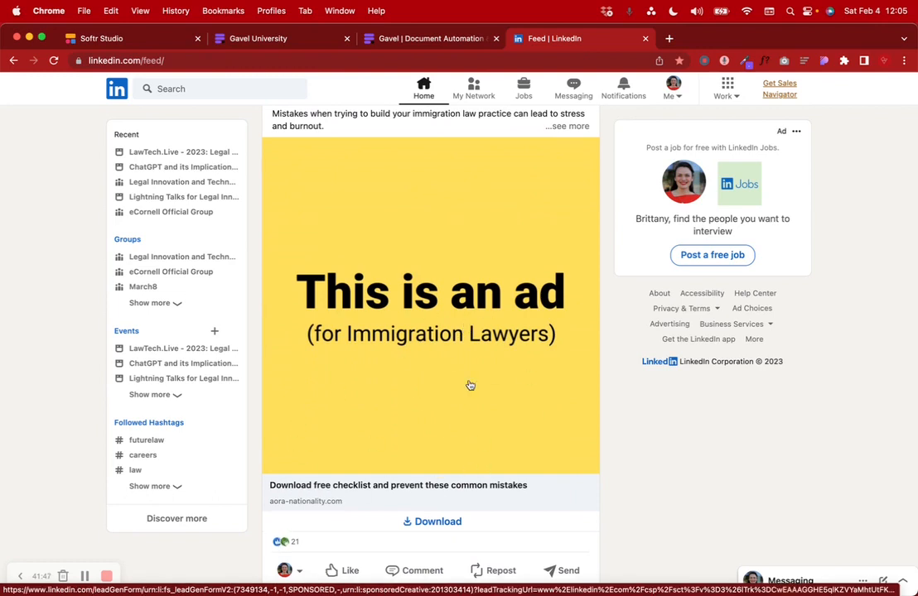
left_click(260, 39)
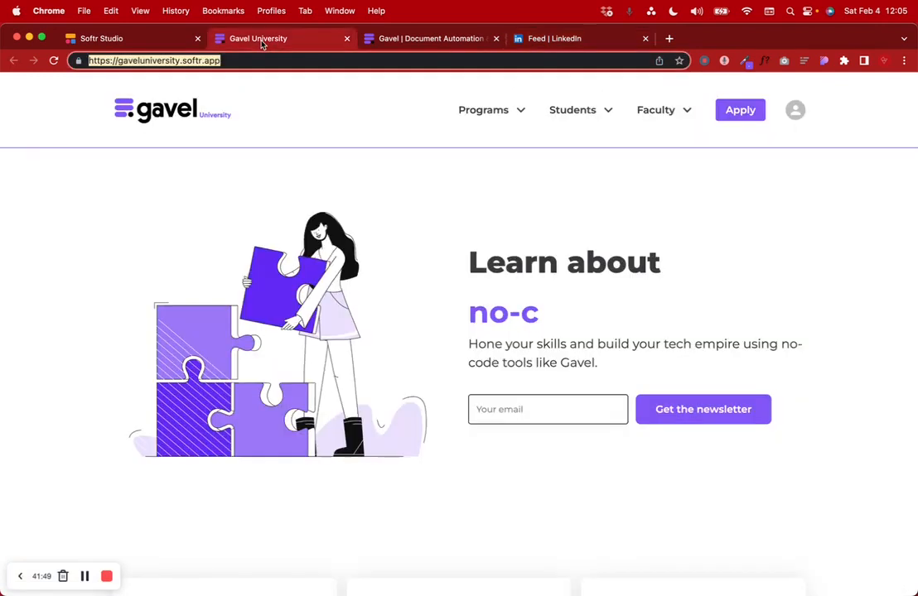
left_click(559, 37)
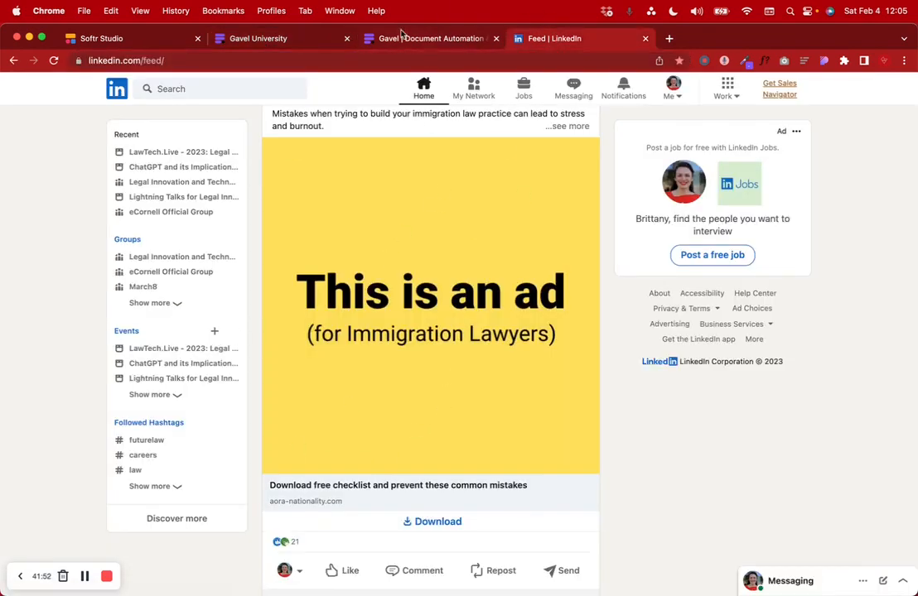
left_click(401, 42)
left_click(133, 38)
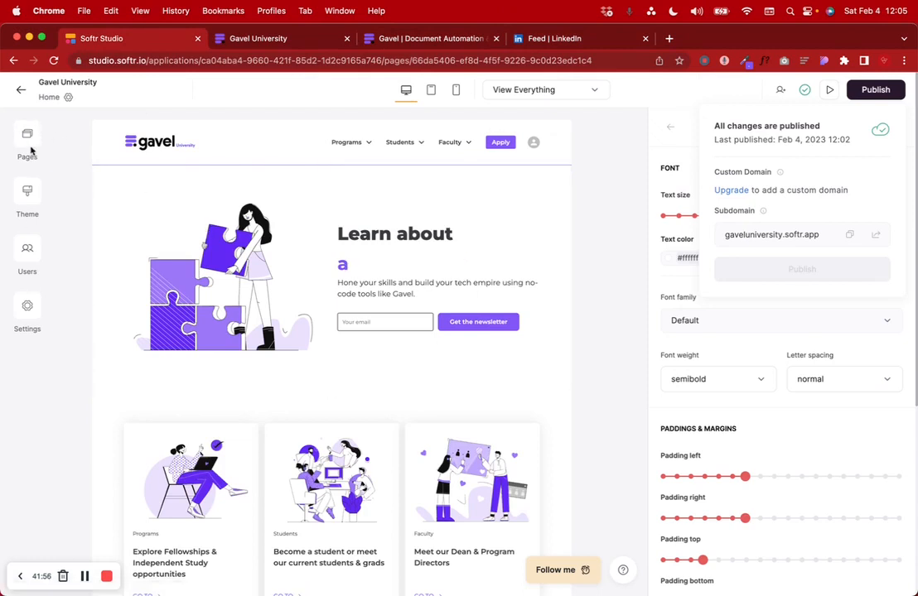
Step: Review the live Gavel University home page from hero to footer, including its address and the Programs, Students and Faculty menus
left_click(307, 40)
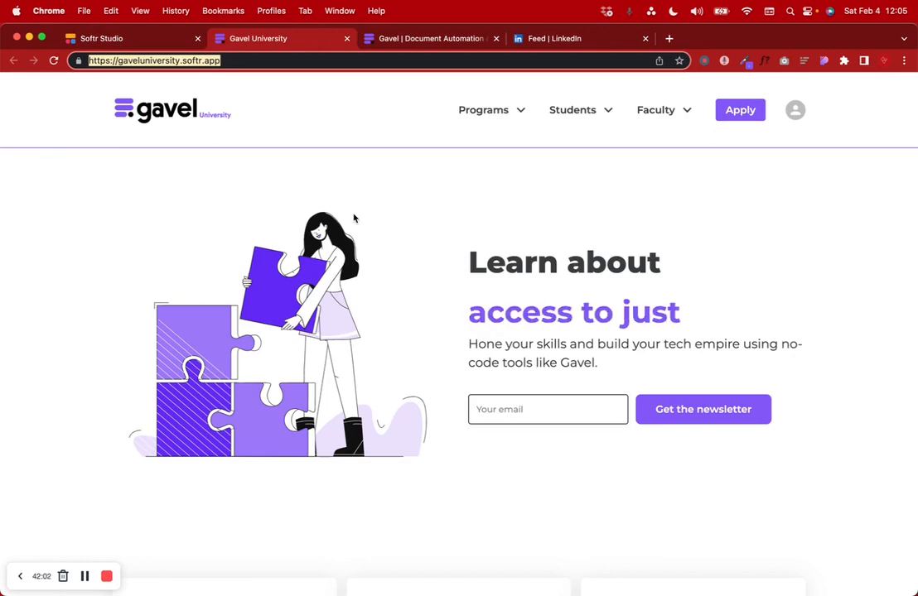
left_click(837, 209)
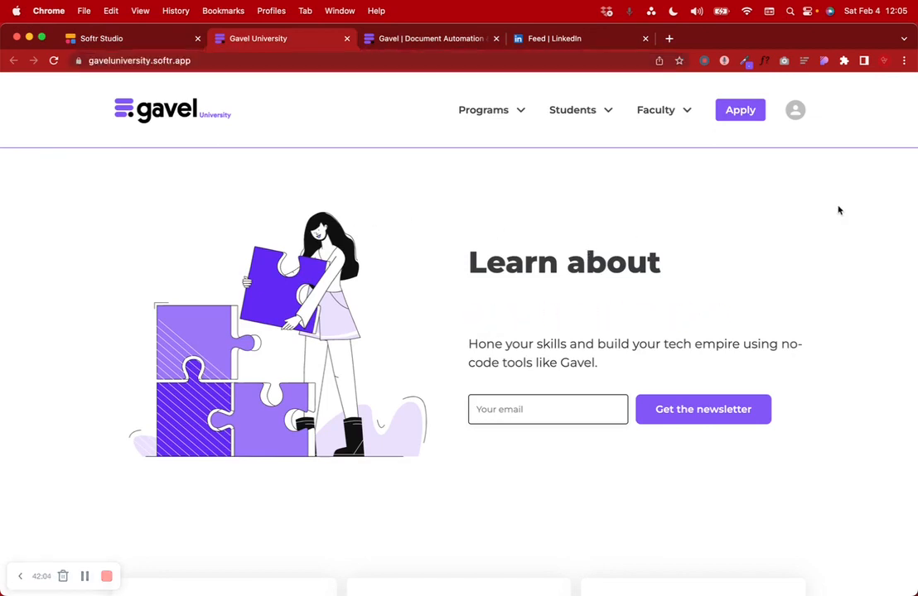
scroll(838, 211, "down", 5)
scroll(839, 211, "down", 8)
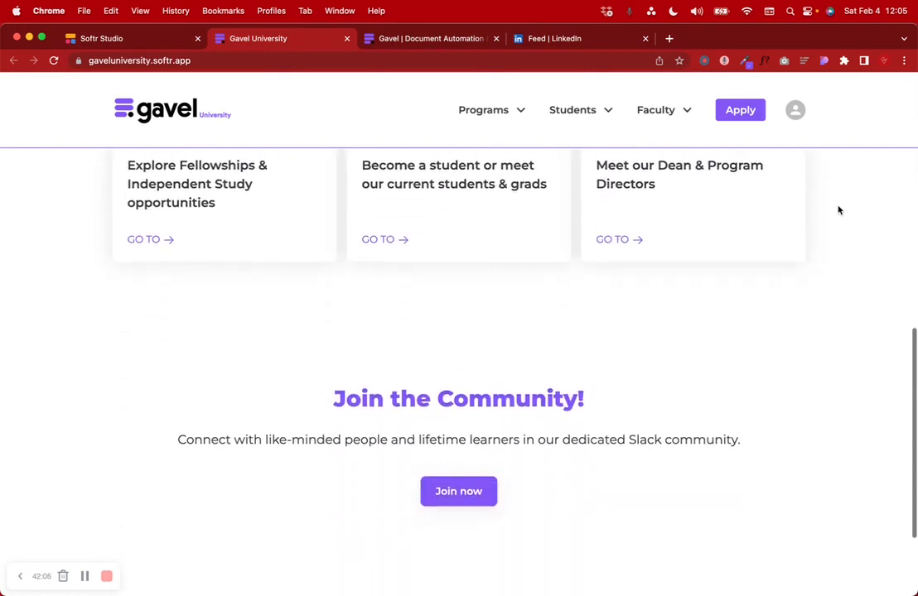
scroll(838, 210, "down", 1)
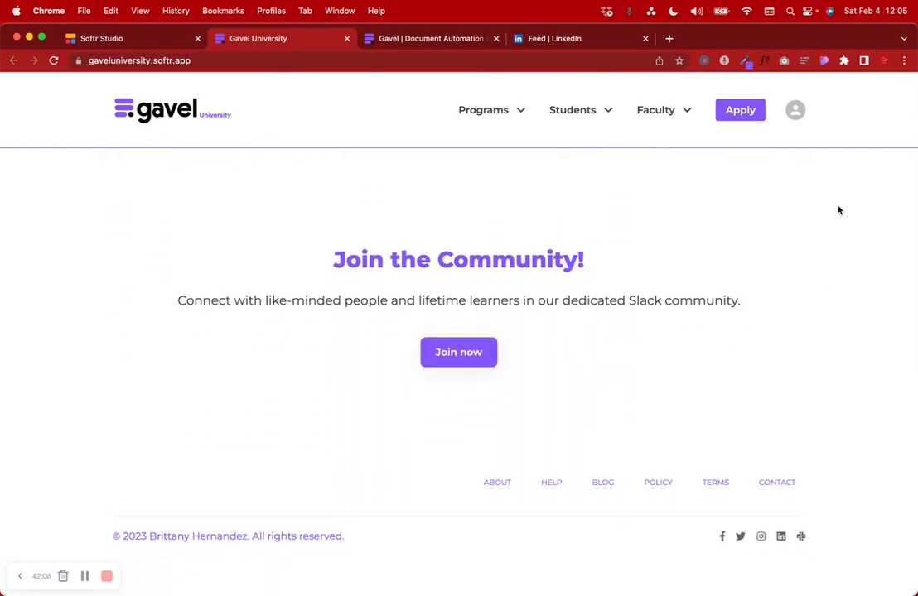
scroll(518, 177, "up", 10)
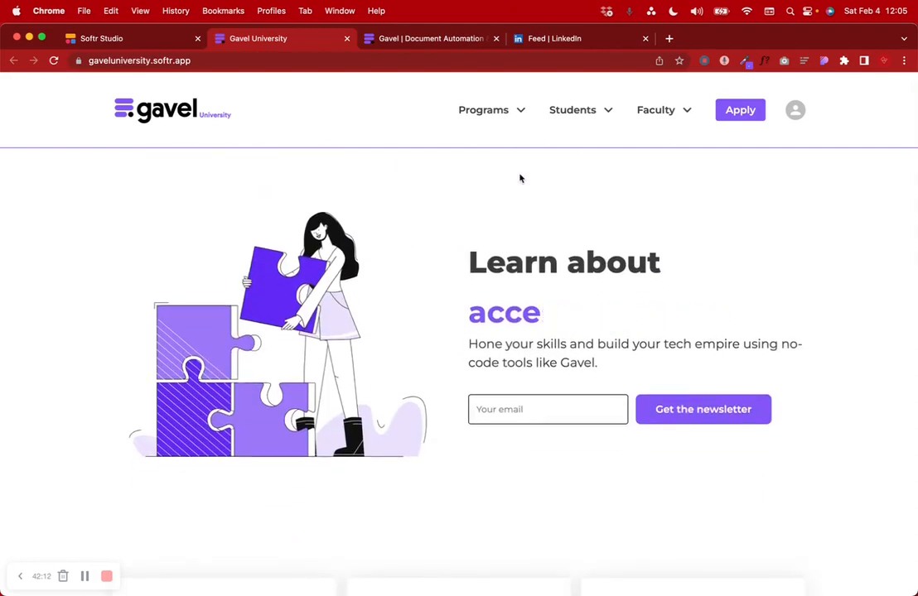
left_click(348, 57)
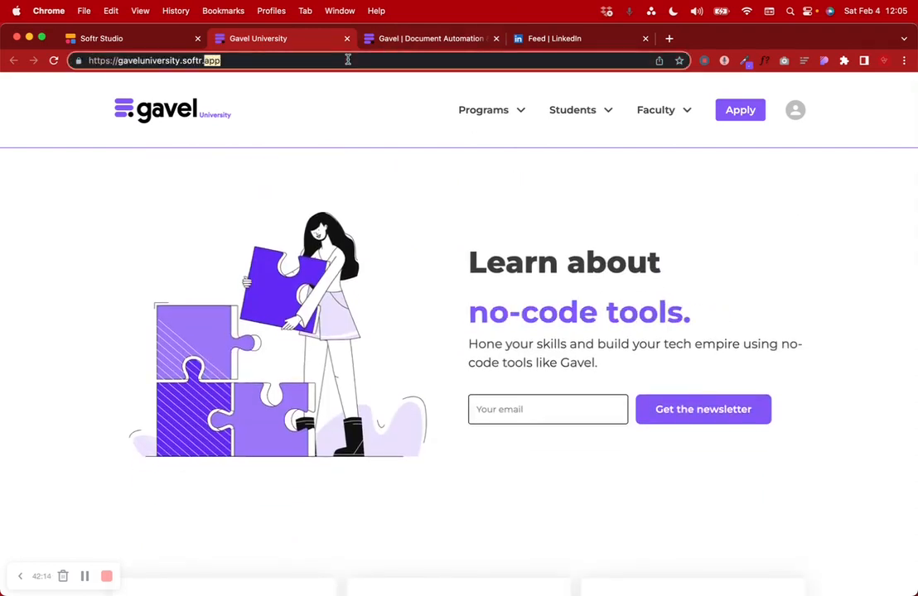
left_click(863, 260)
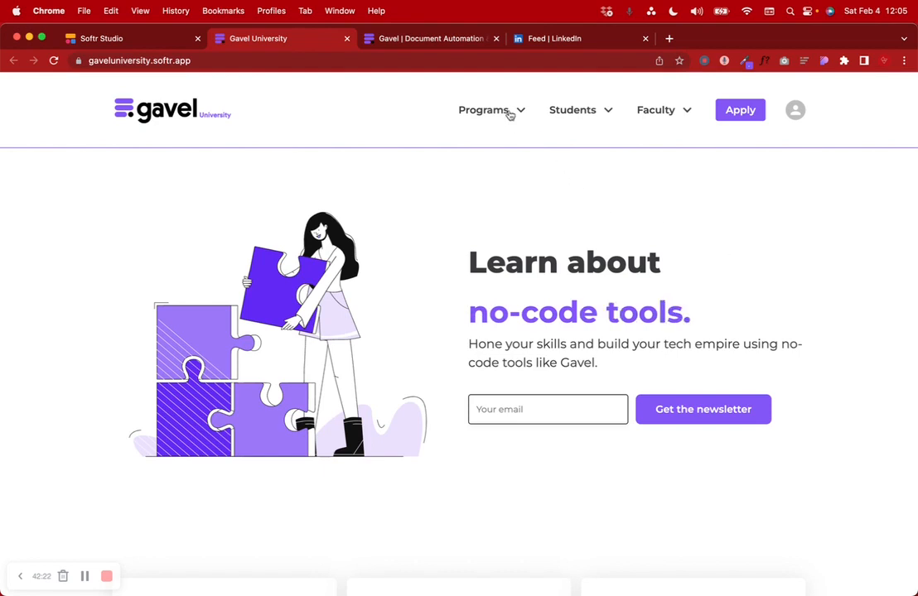
mouse_move(588, 110)
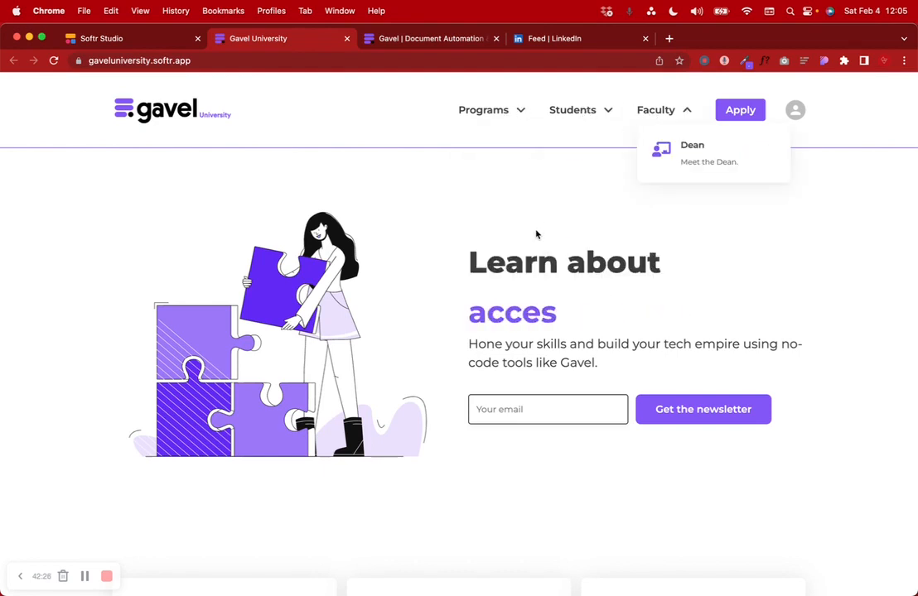
scroll(534, 238, "down", 5)
scroll(534, 238, "up", 1)
scroll(534, 238, "down", 6)
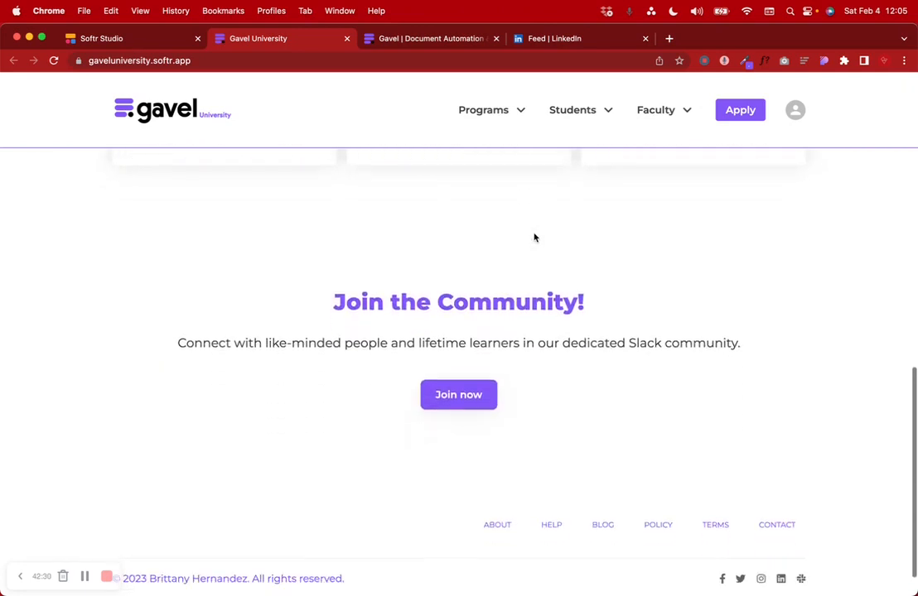
scroll(534, 238, "up", 8)
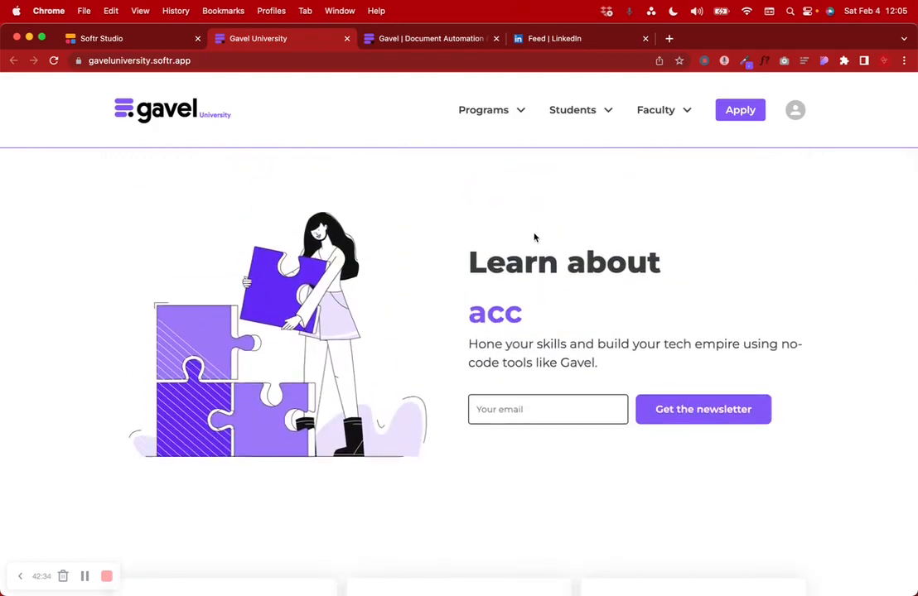
Step: Check the publish status in Softr Studio and look over the live home page's hero and card sections once more
left_click(234, 61)
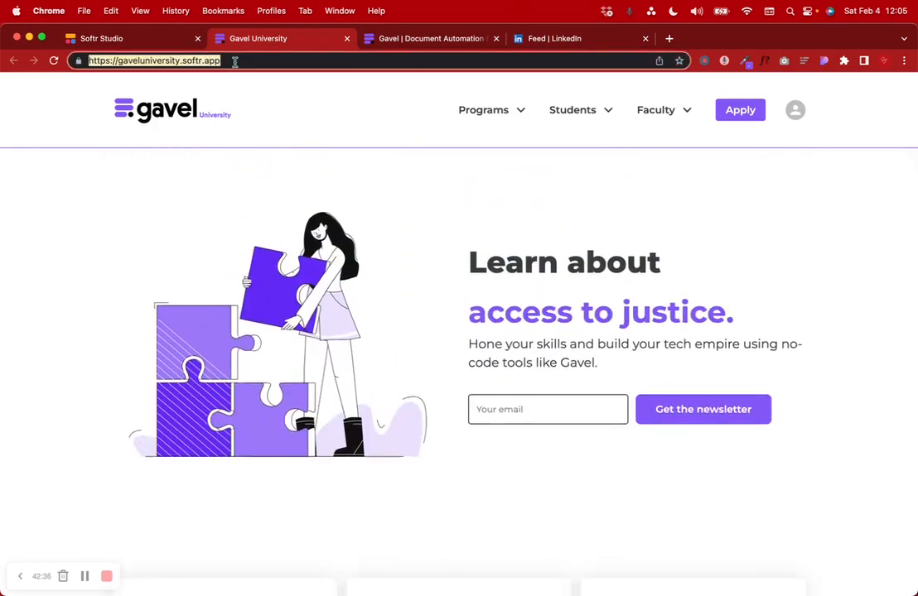
left_click(157, 41)
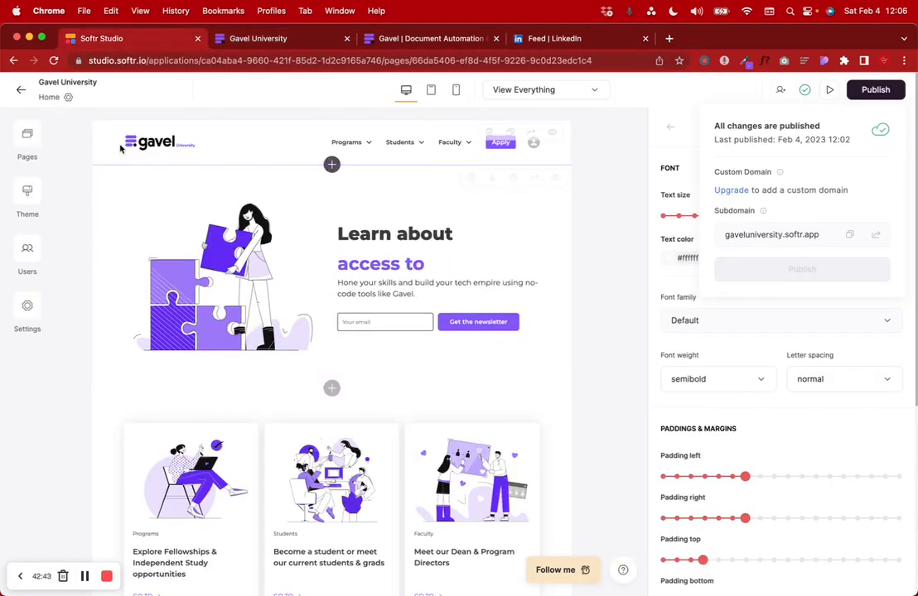
left_click(273, 43)
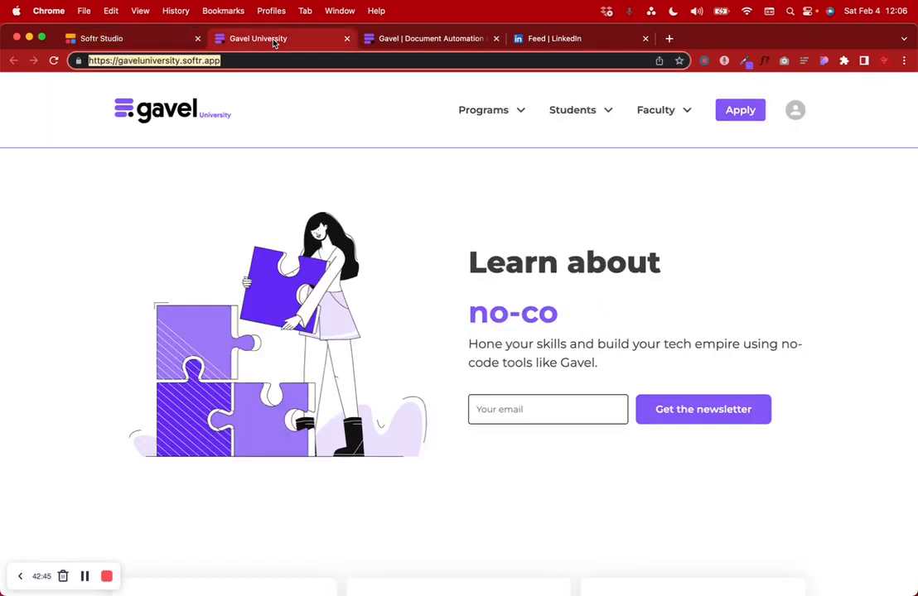
scroll(480, 304, "down", 3)
scroll(481, 304, "down", 10)
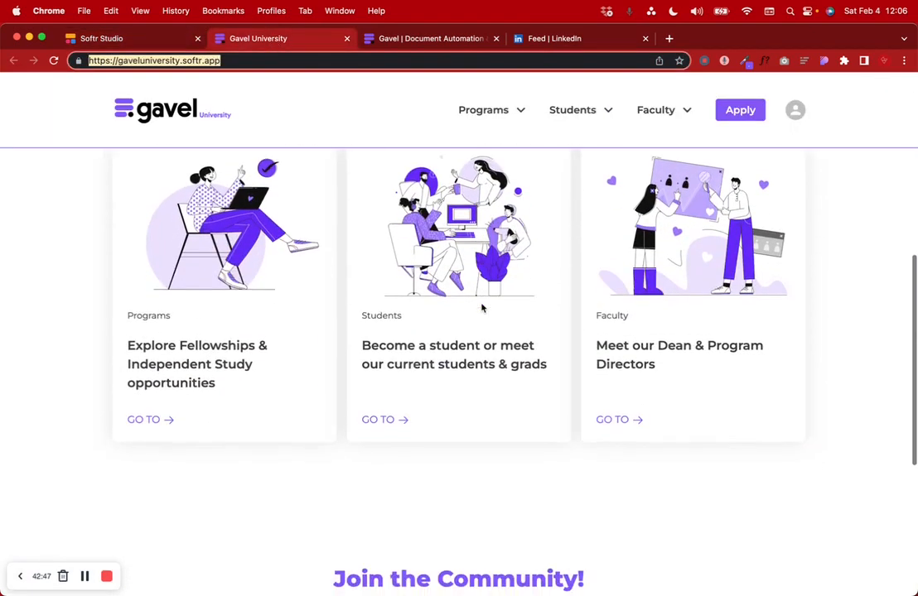
scroll(481, 307, "up", 5)
scroll(481, 307, "up", 5)
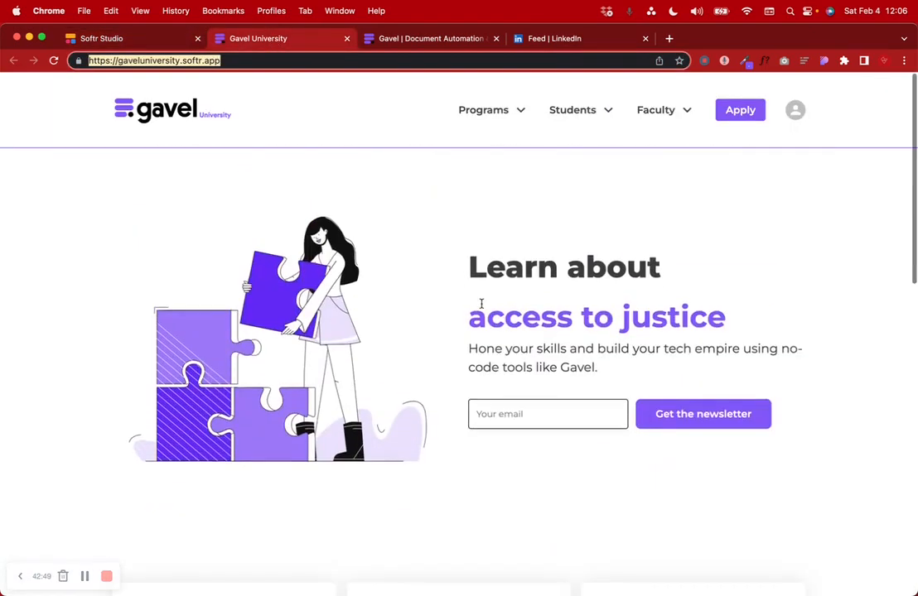
left_click(555, 193)
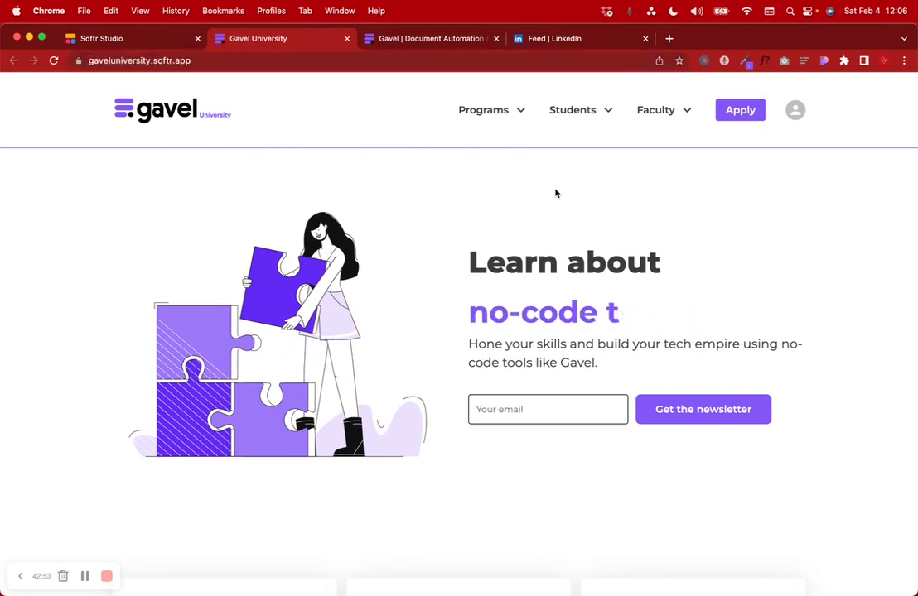